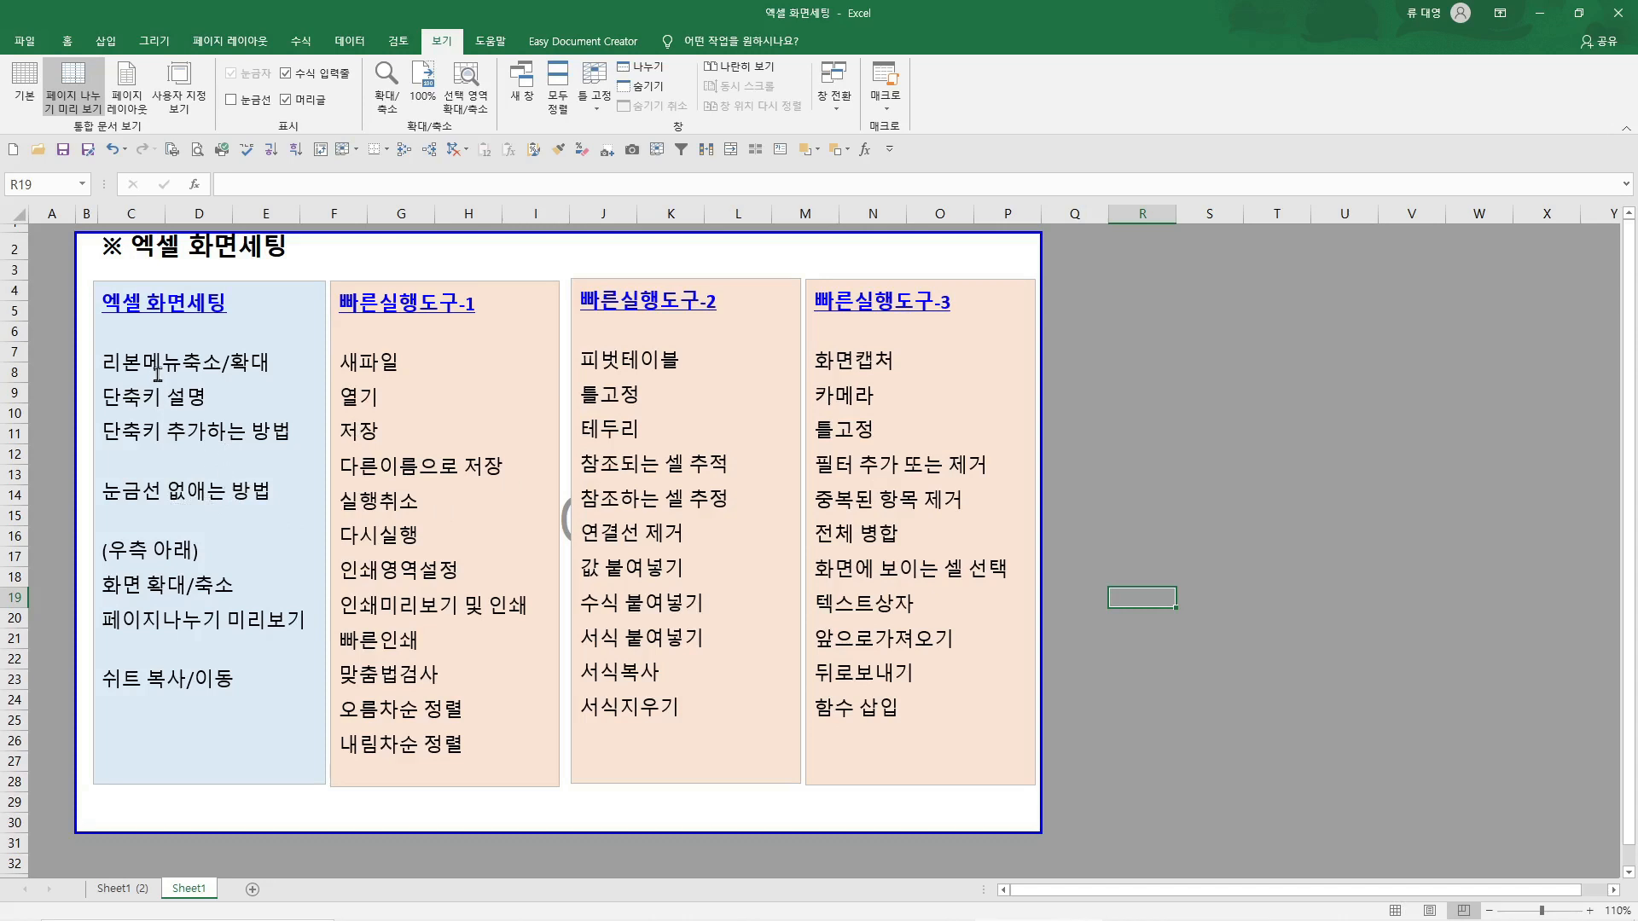
# Collapse the ribbon to its headings only and expand it again
pyautogui.rightClick(1002, 161)
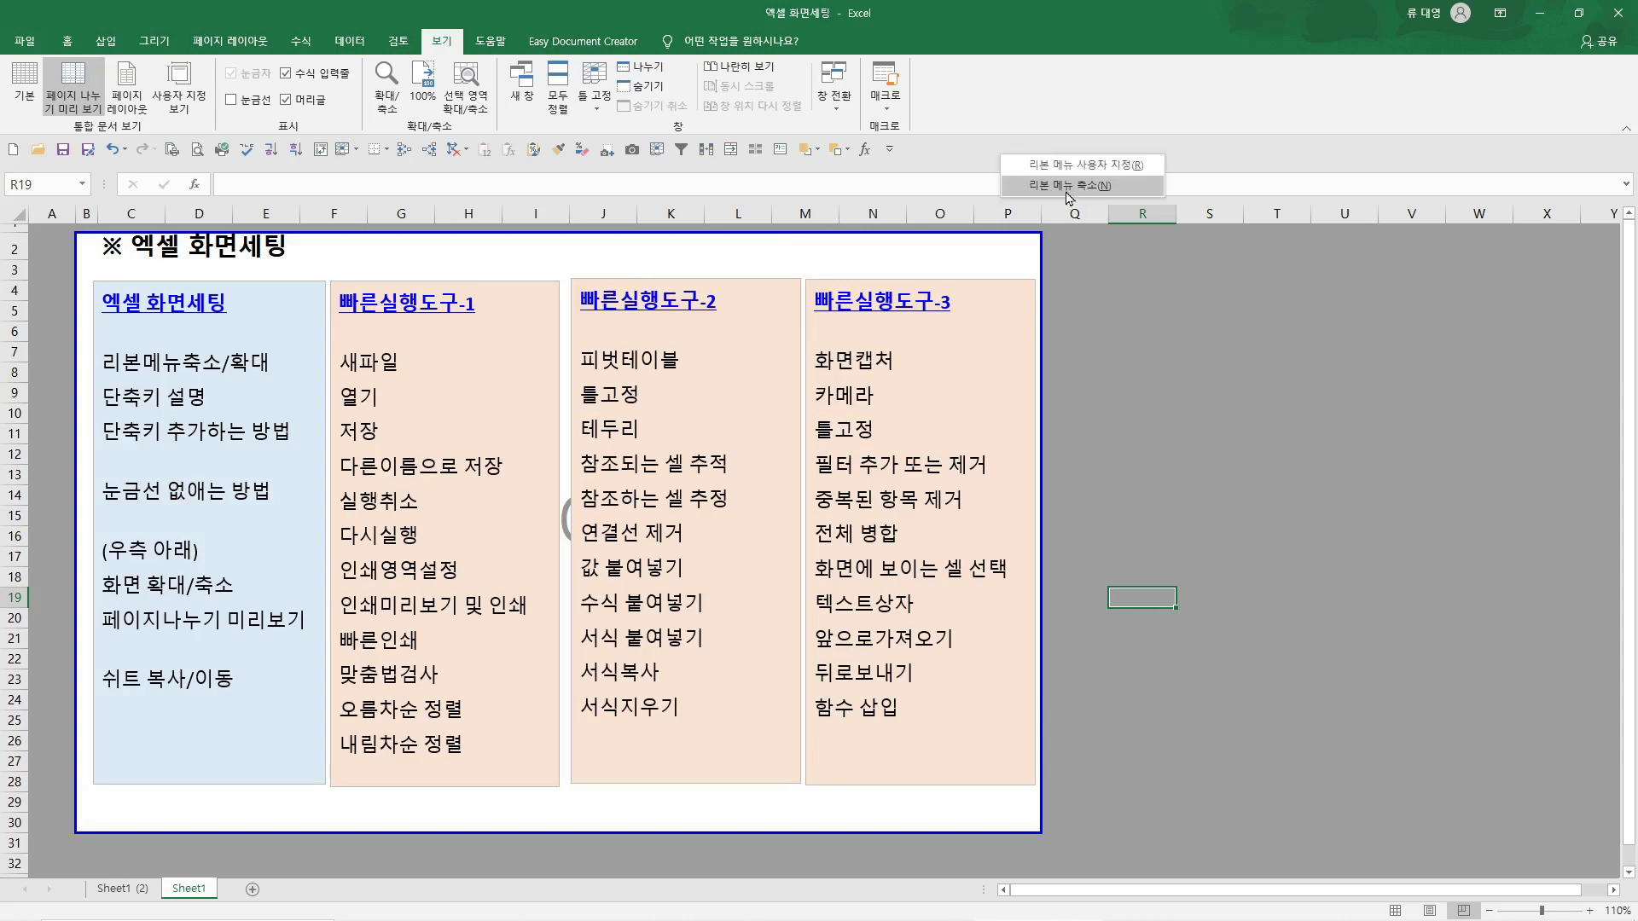
pyautogui.rightClick(957, 157)
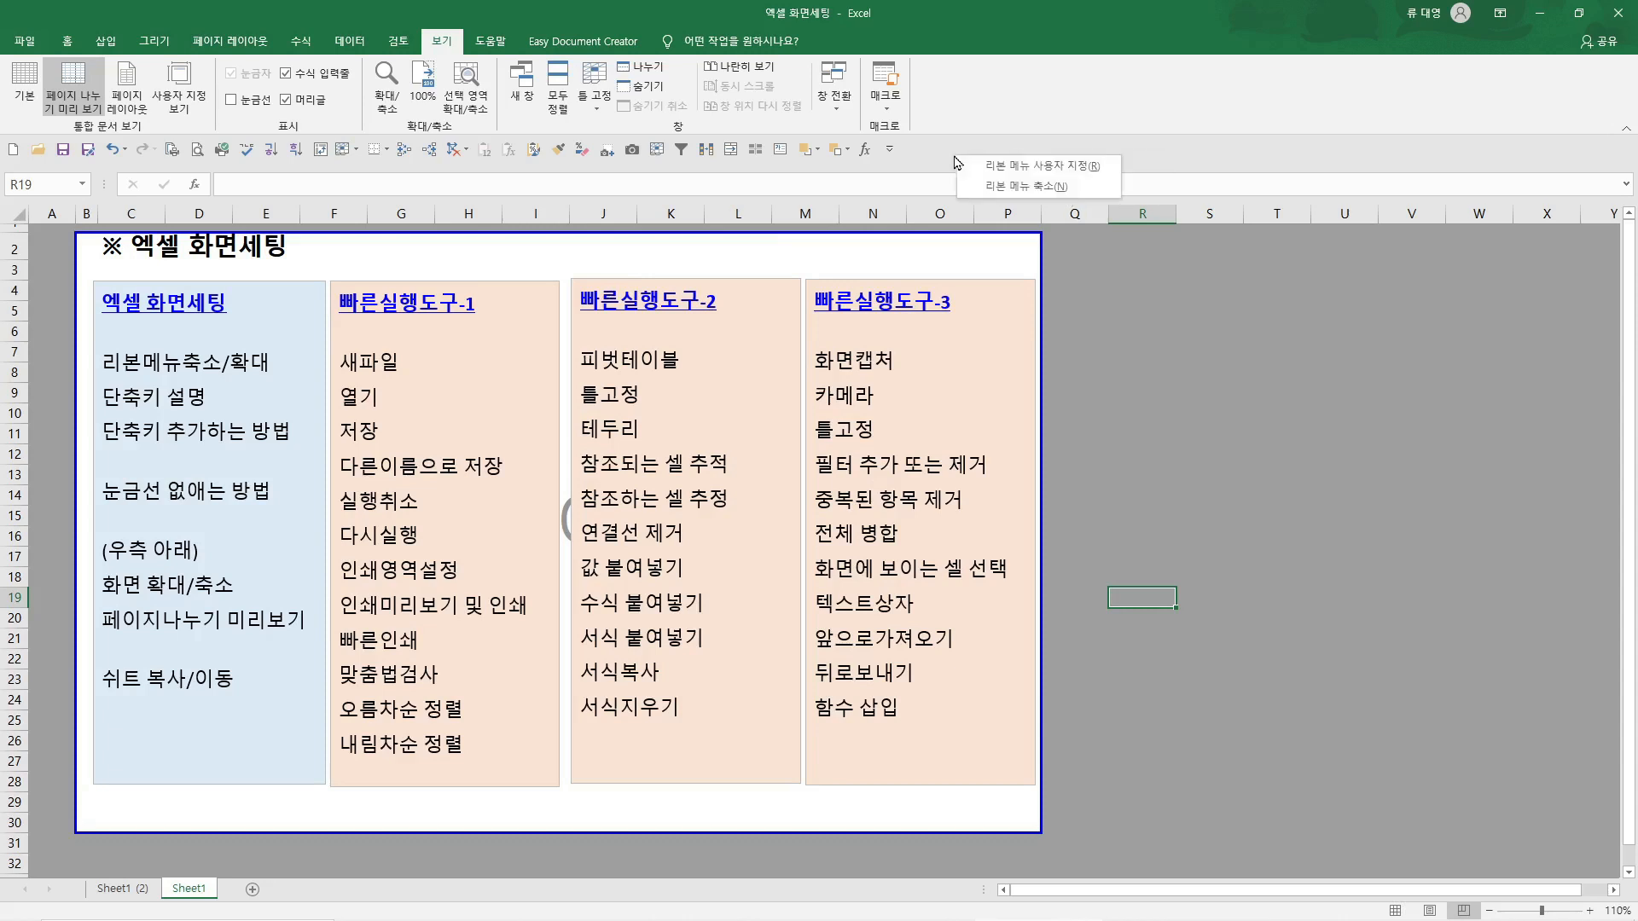
pyautogui.click(1007, 187)
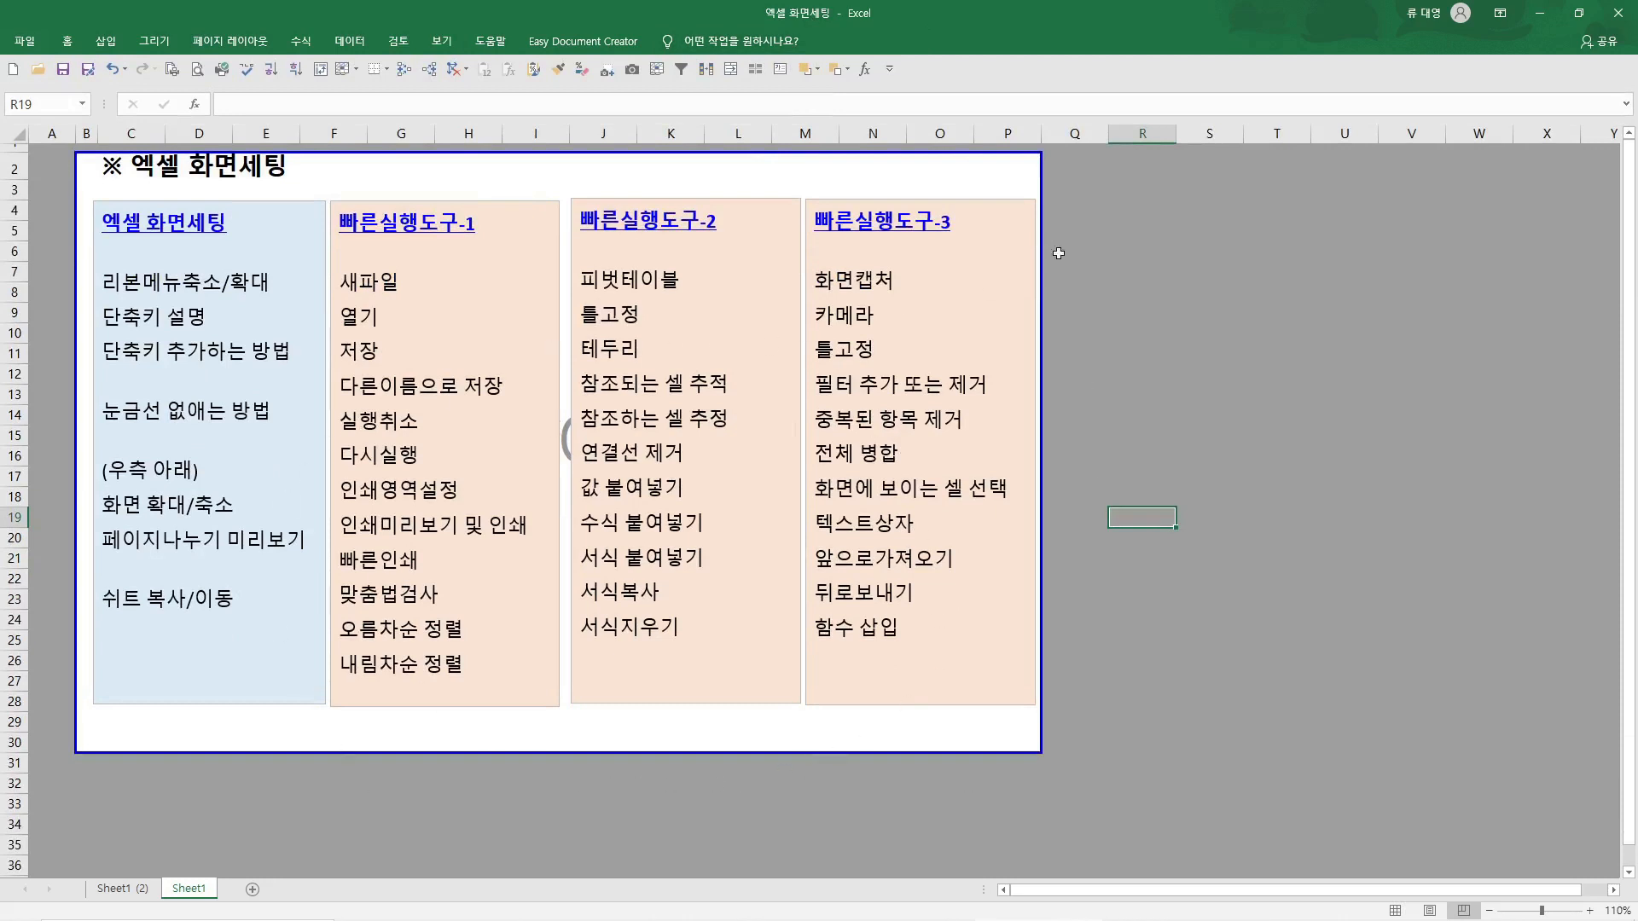
pyautogui.rightClick(1033, 81)
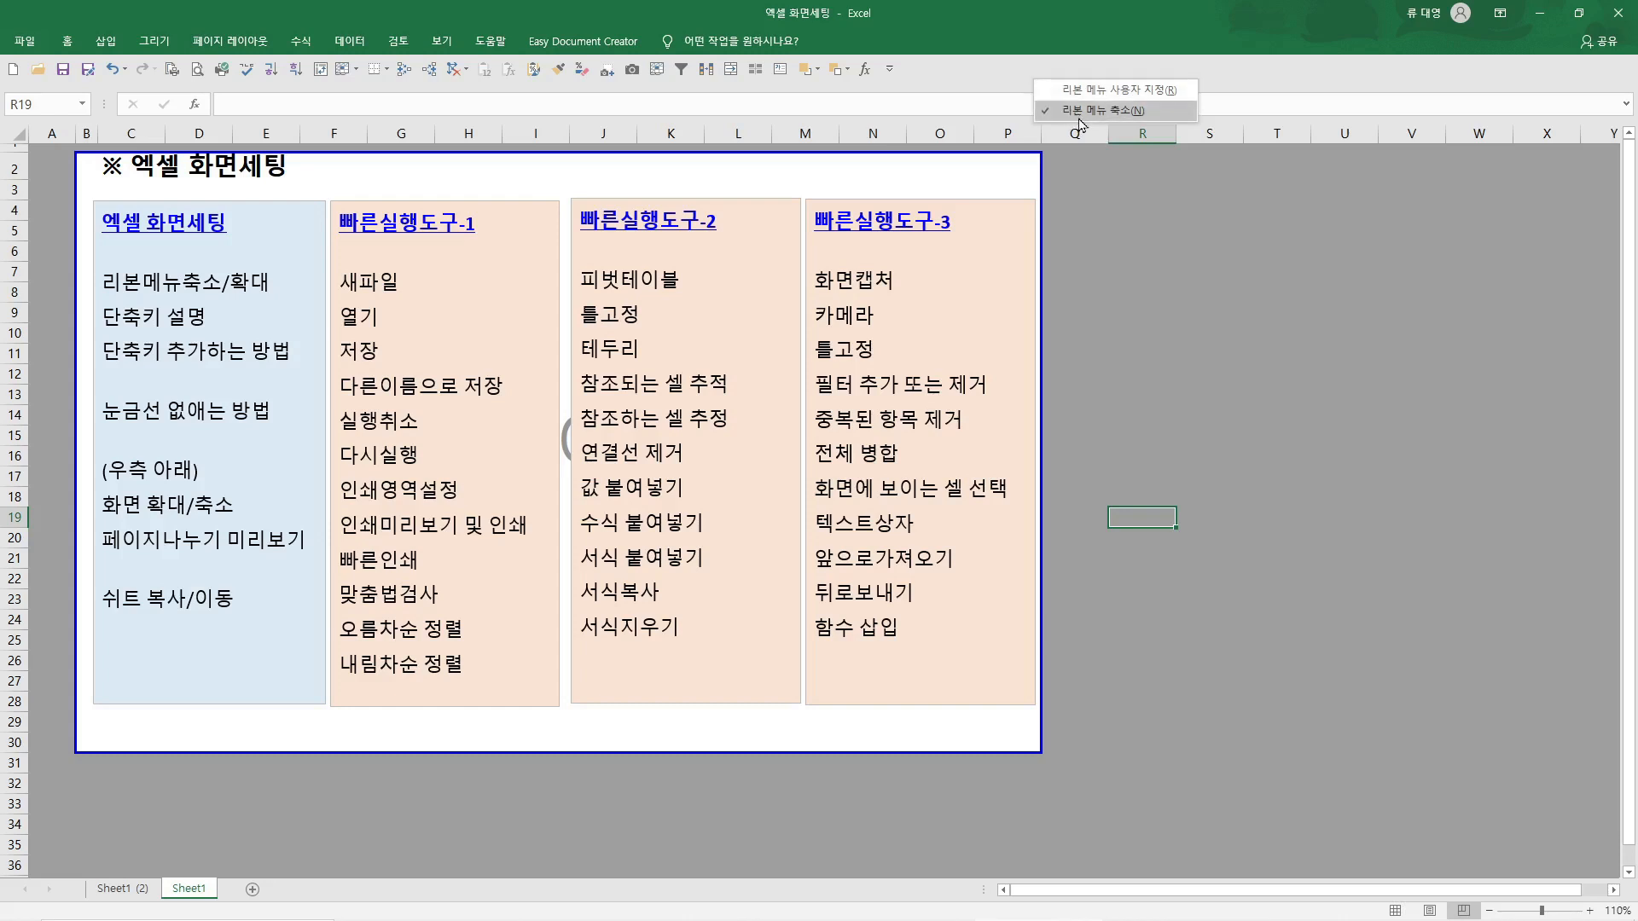
pyautogui.click(1079, 118)
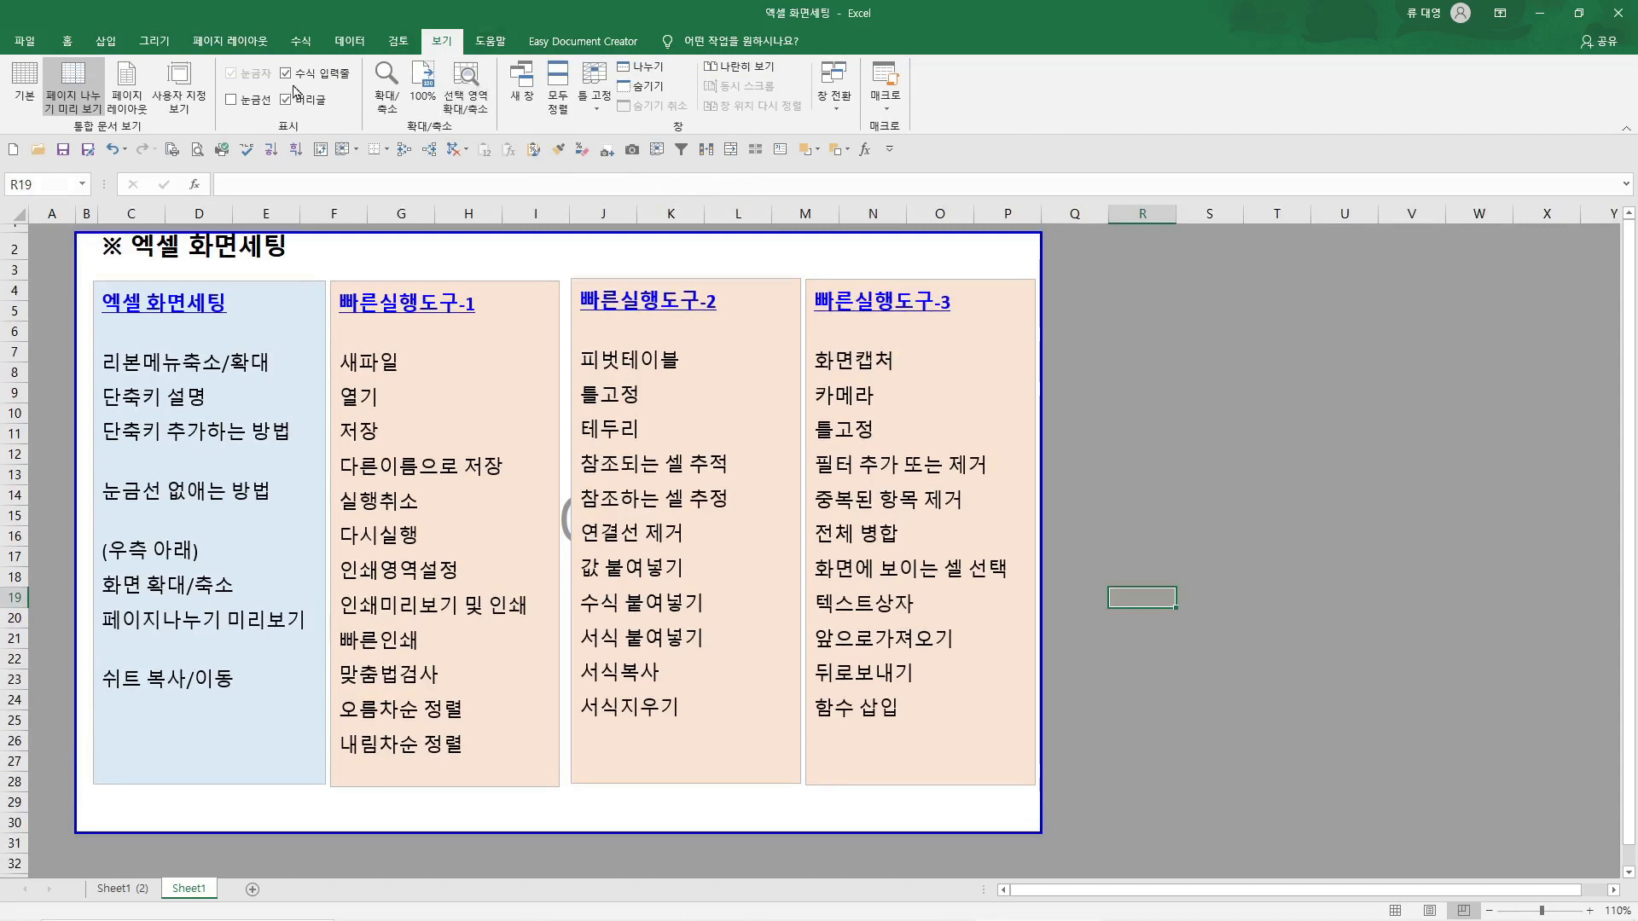
# Examine the commands in each ribbon category from 홈 (Home) through 보기 (View), ending back at 홈
pyautogui.click(67, 42)
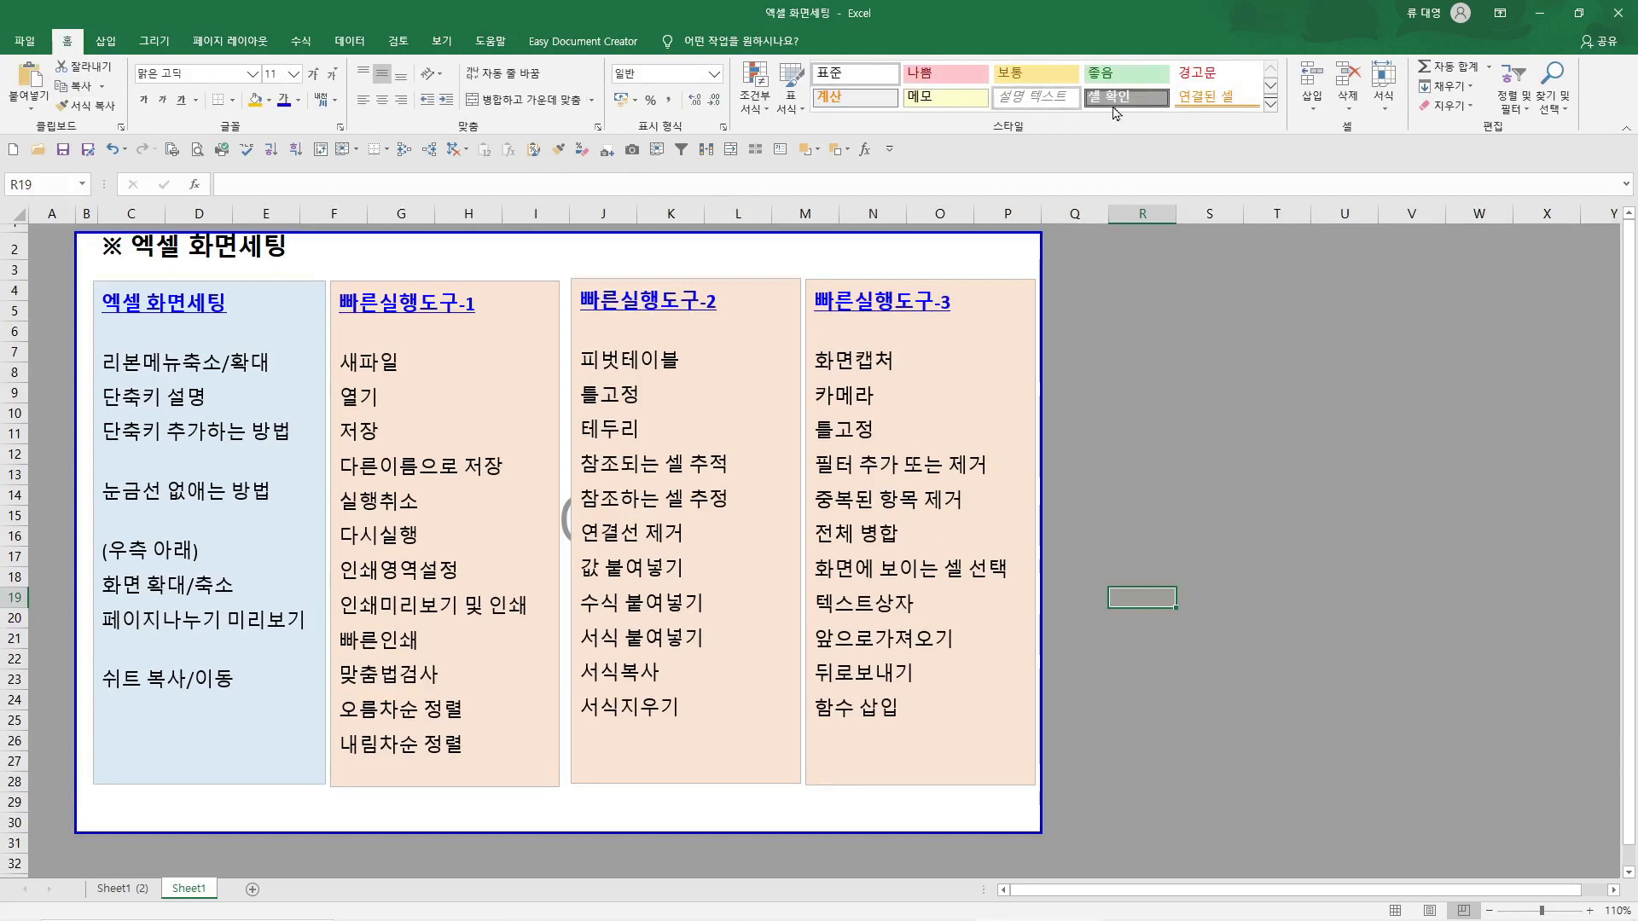
pyautogui.click(106, 42)
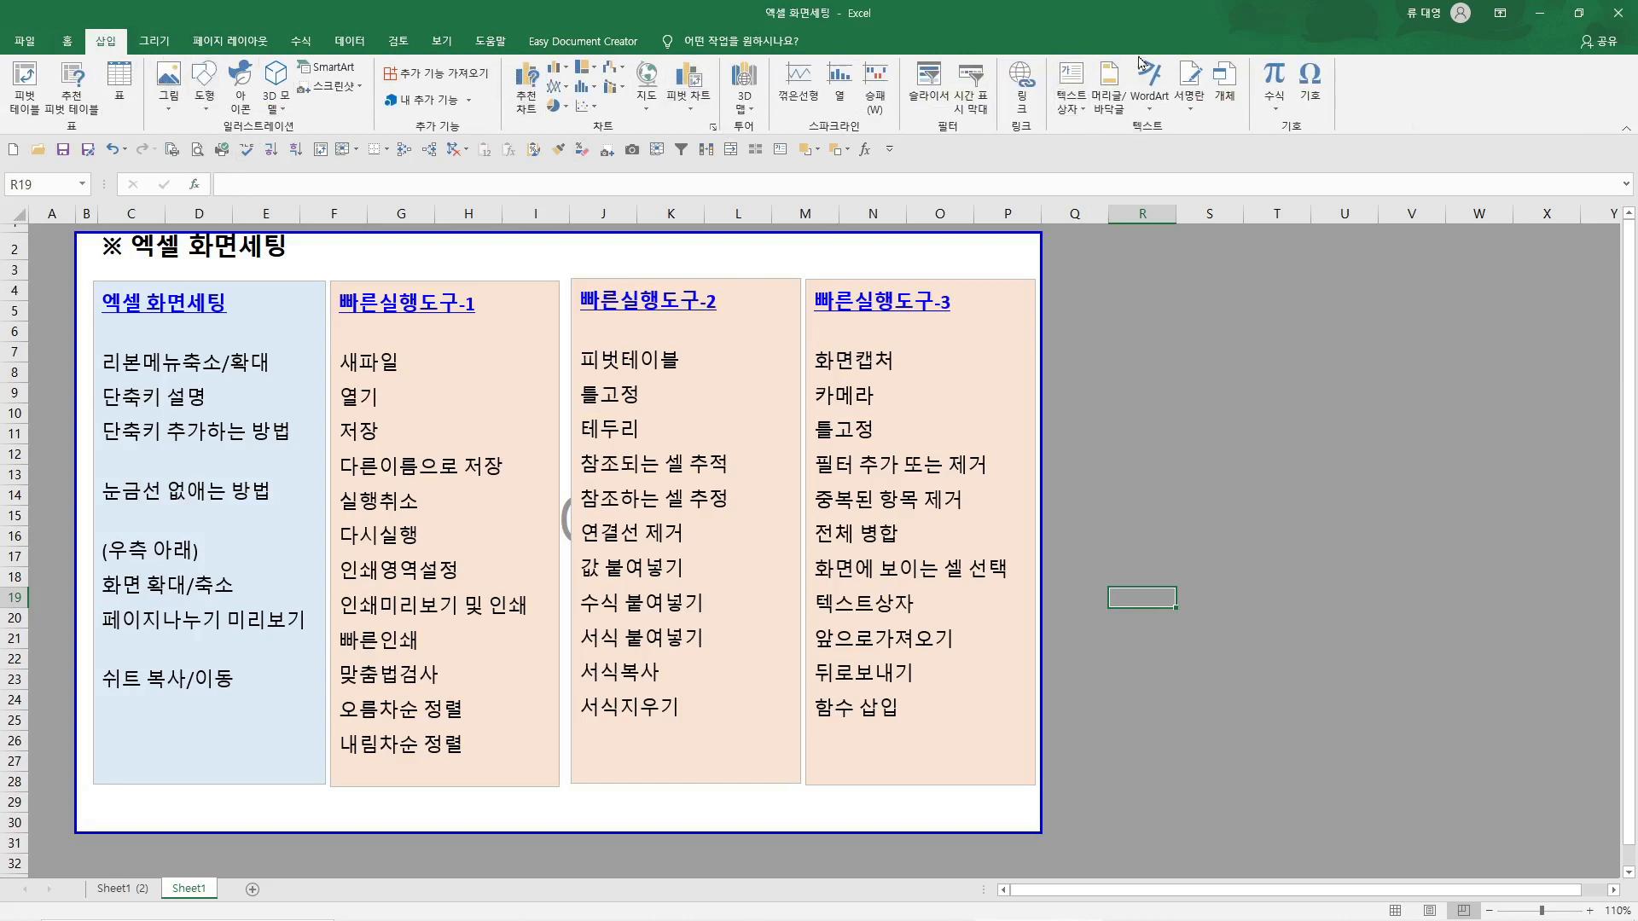
pyautogui.click(164, 44)
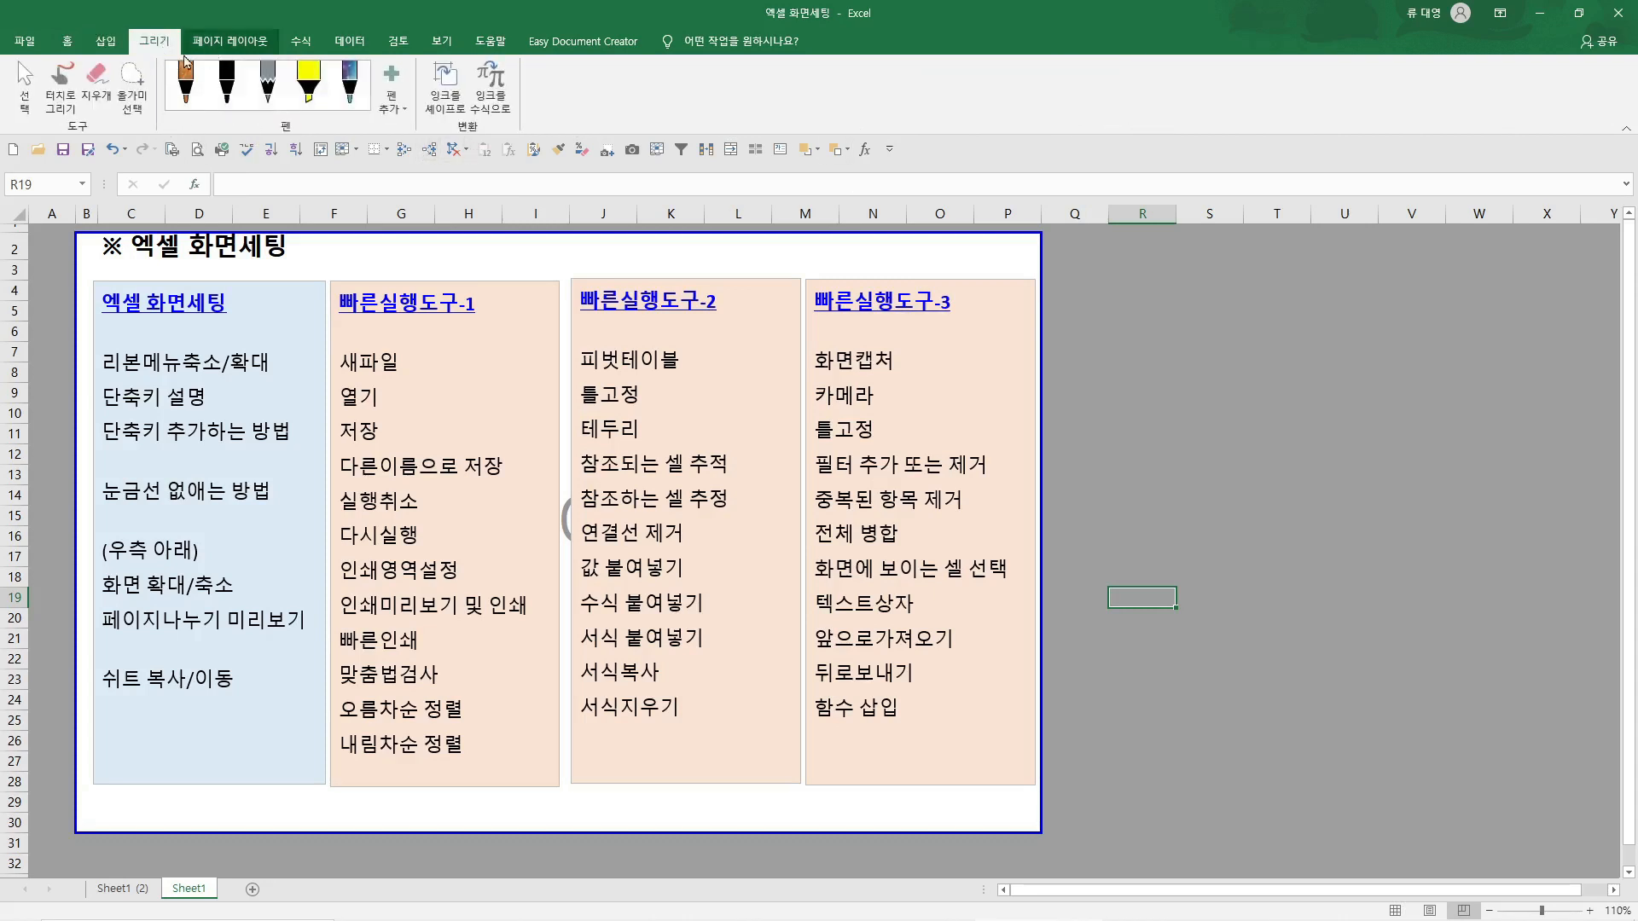
pyautogui.click(227, 41)
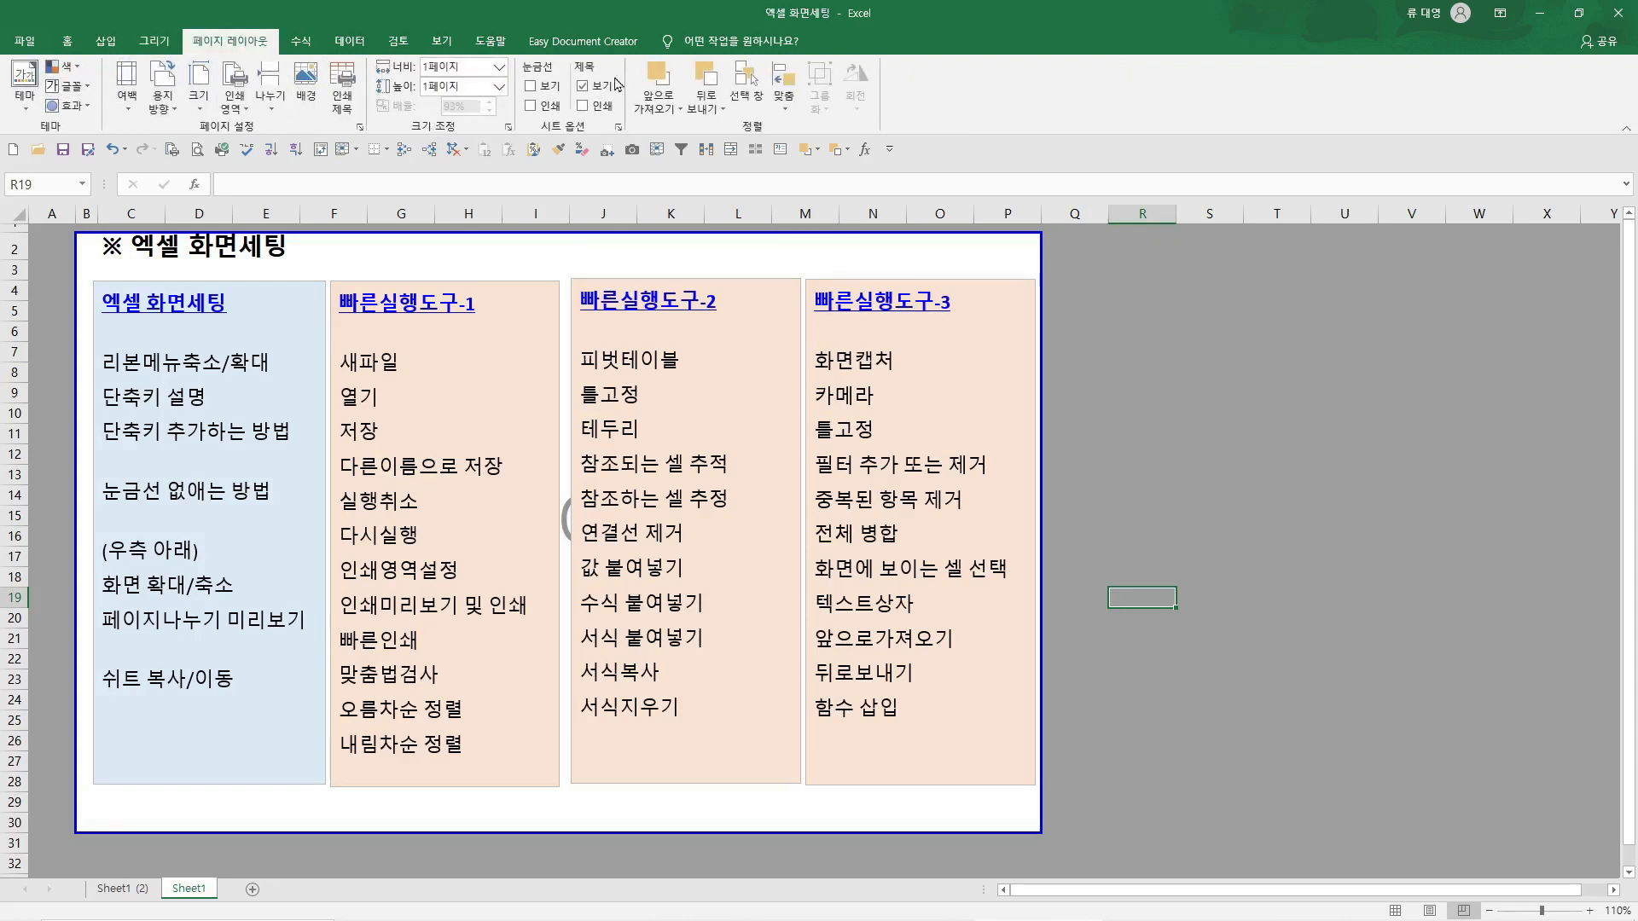
pyautogui.click(300, 41)
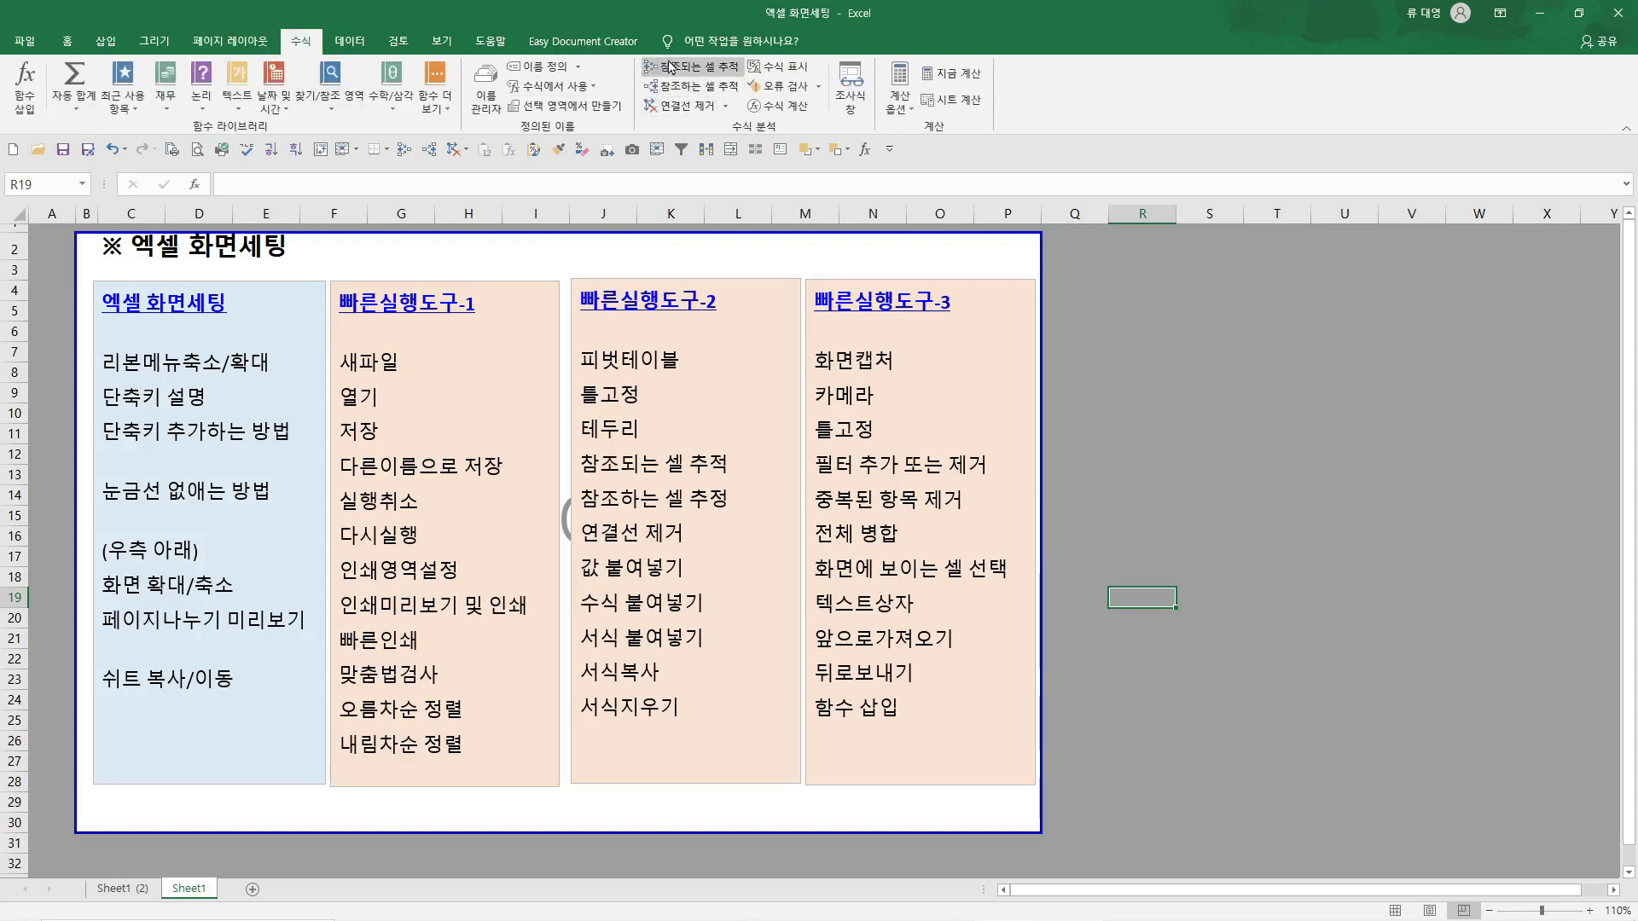
pyautogui.click(351, 43)
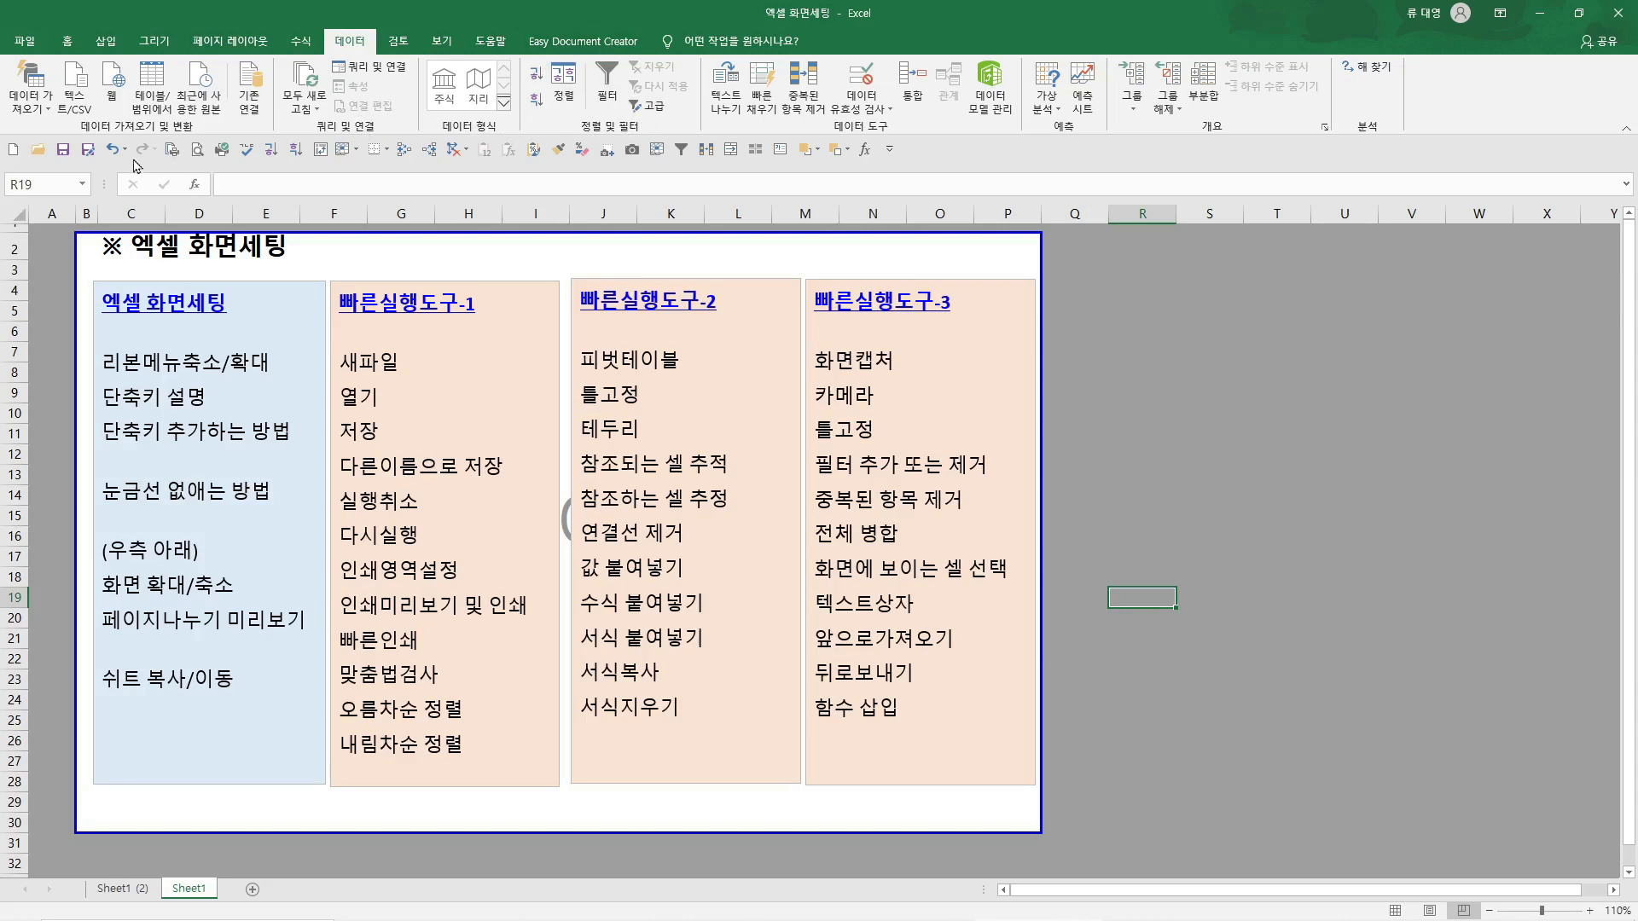
pyautogui.click(417, 49)
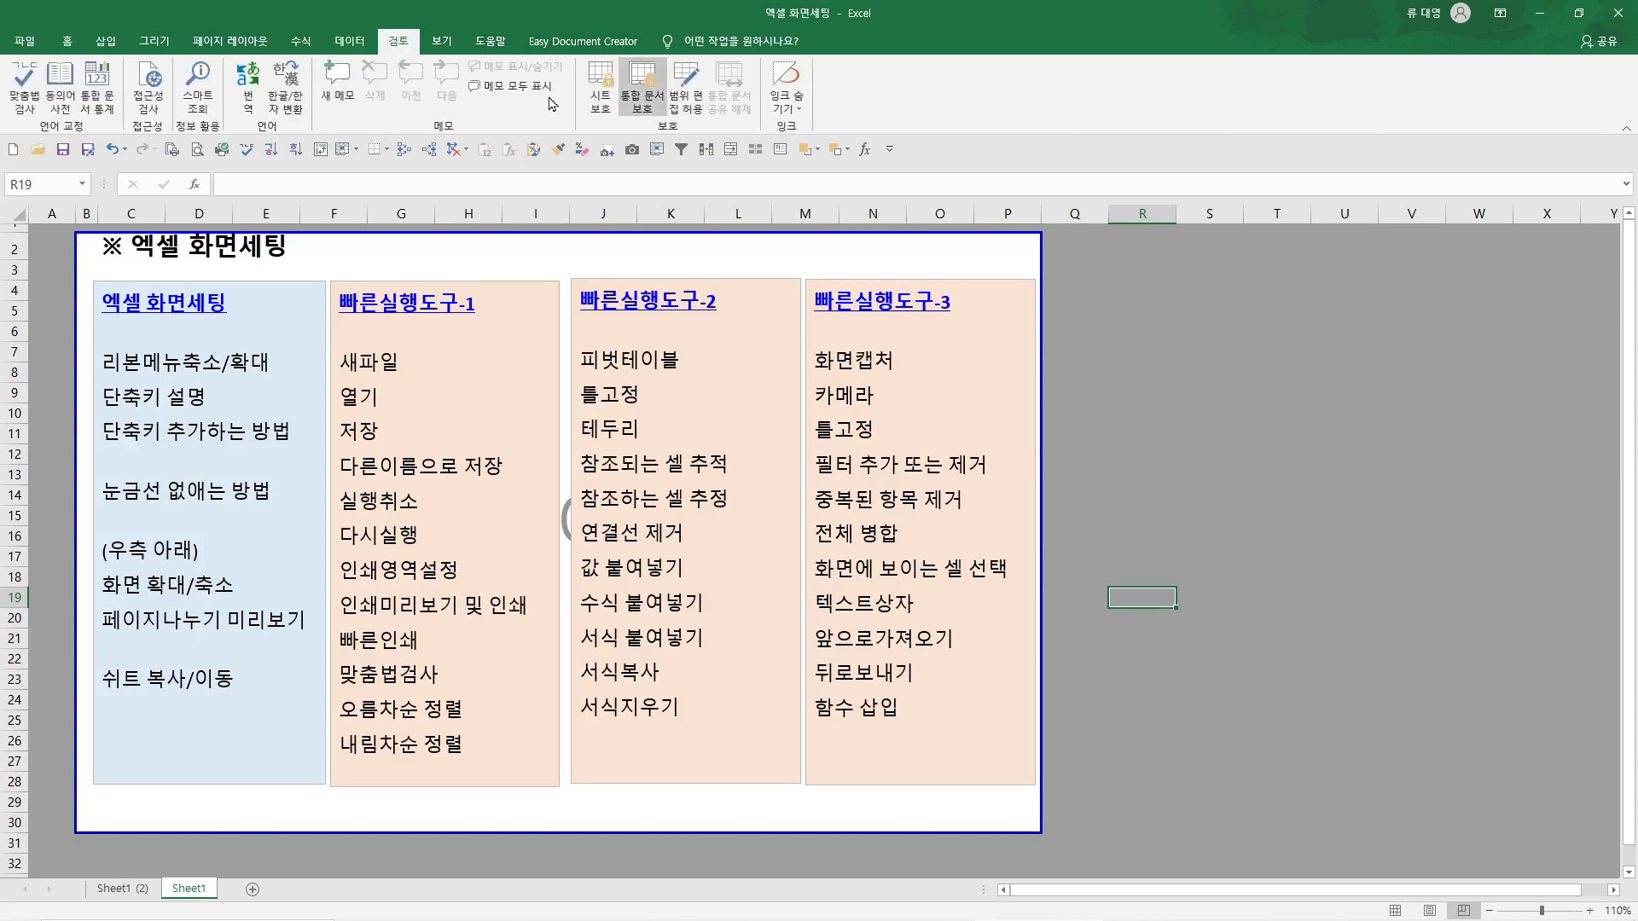
pyautogui.click(441, 41)
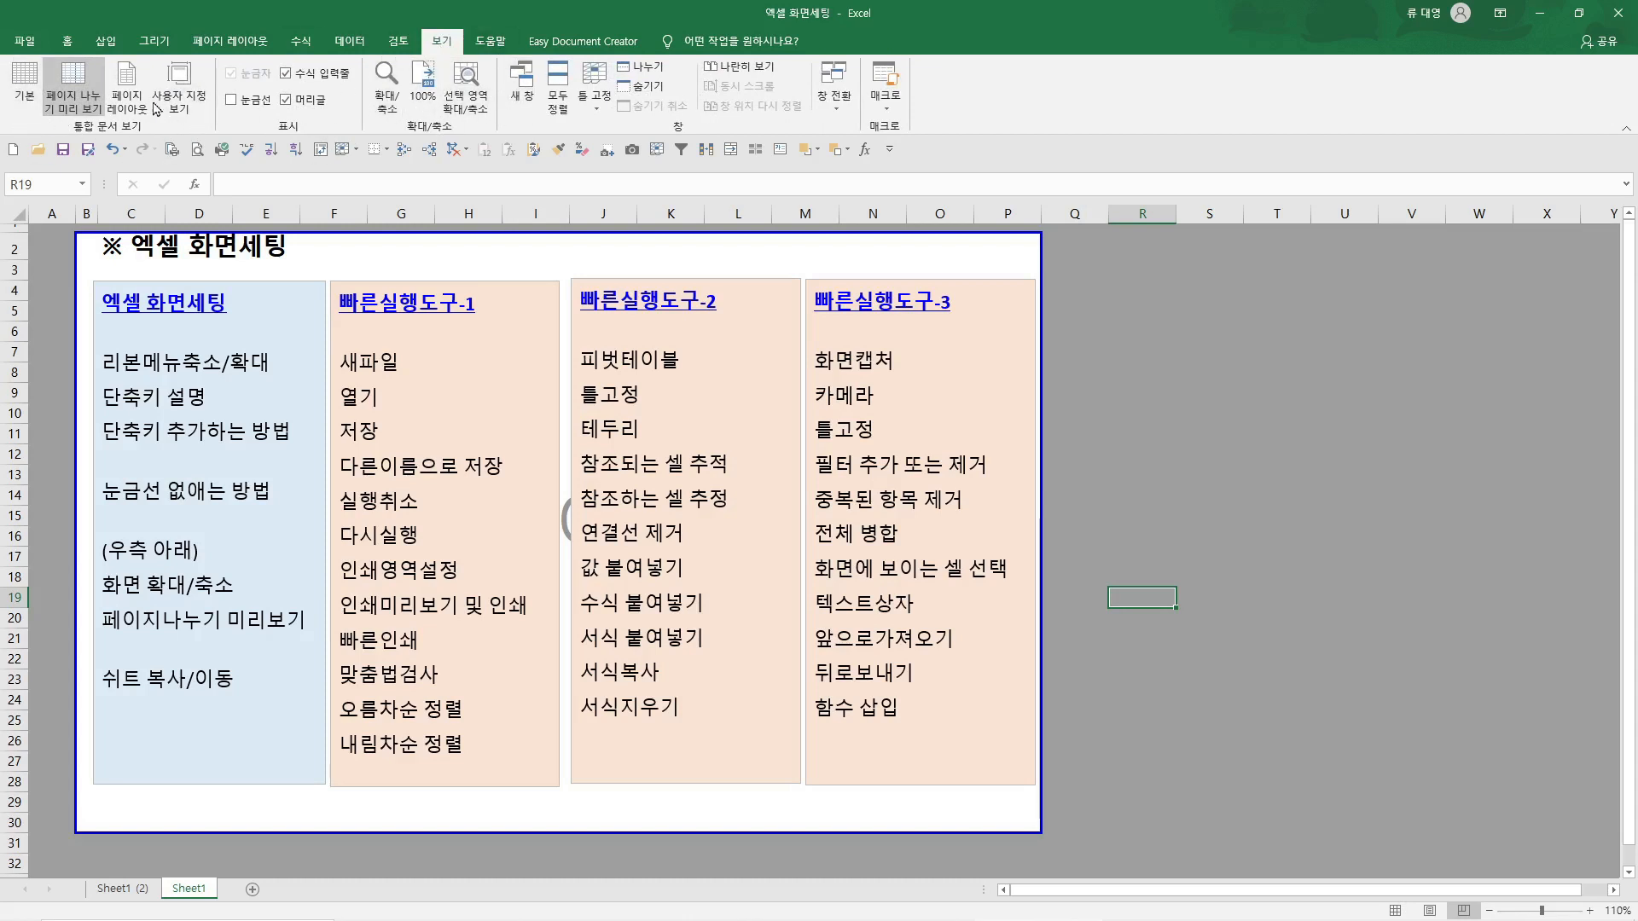
pyautogui.click(68, 41)
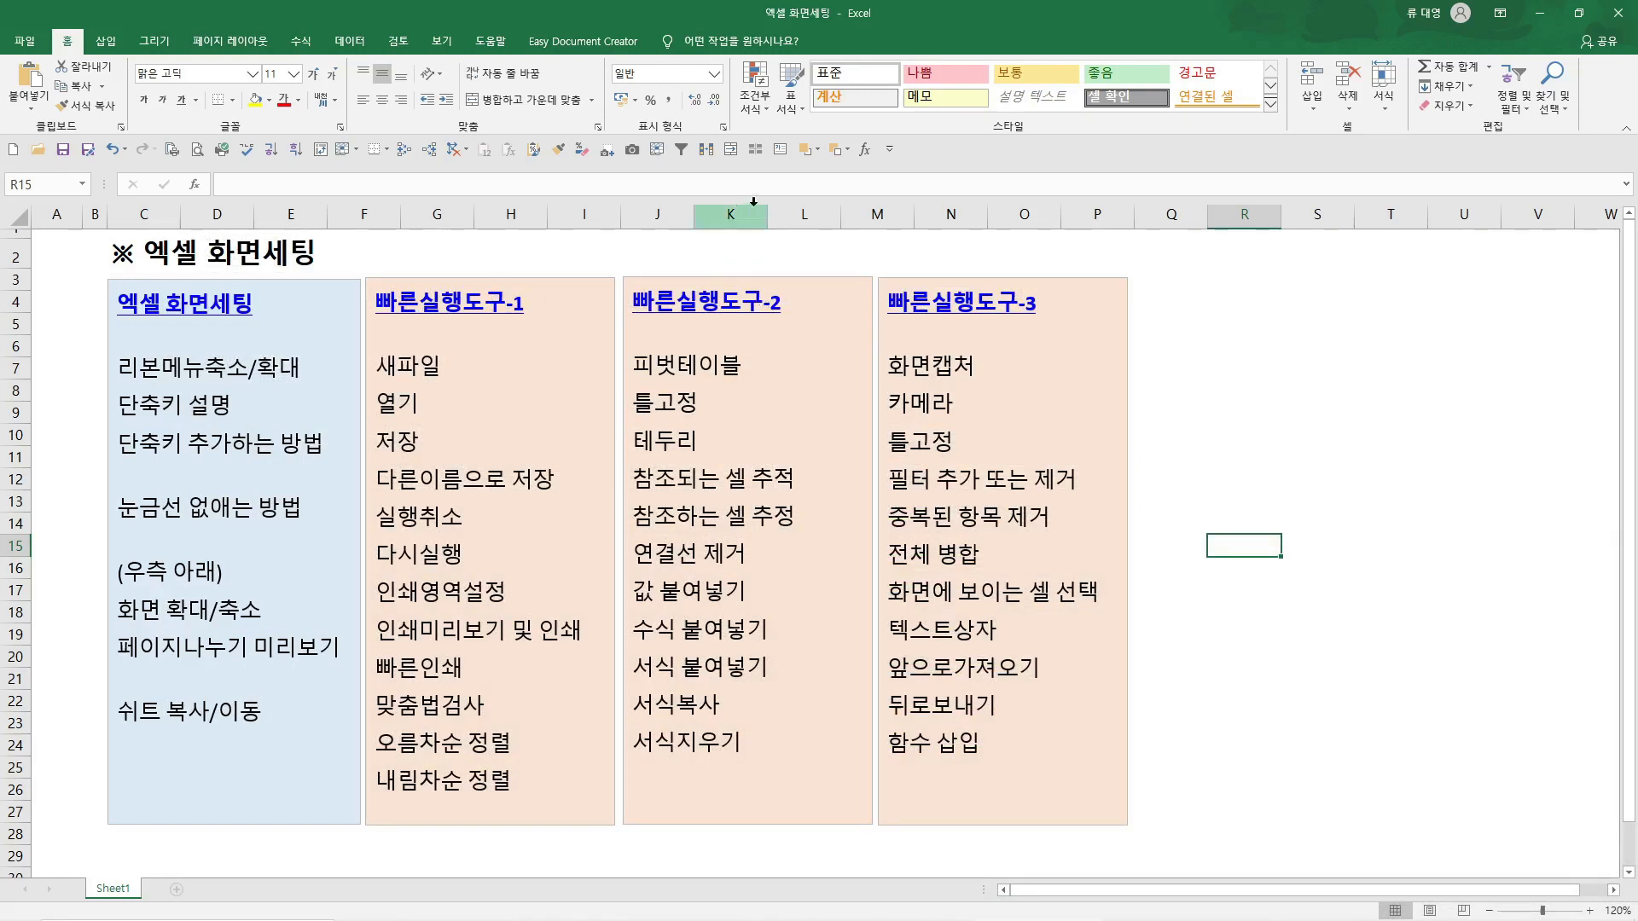
# Add the 채우기 색 (Fill Color) command to the Quick Access Toolbar's command list in the Excel options
pyautogui.rightClick(951, 156)
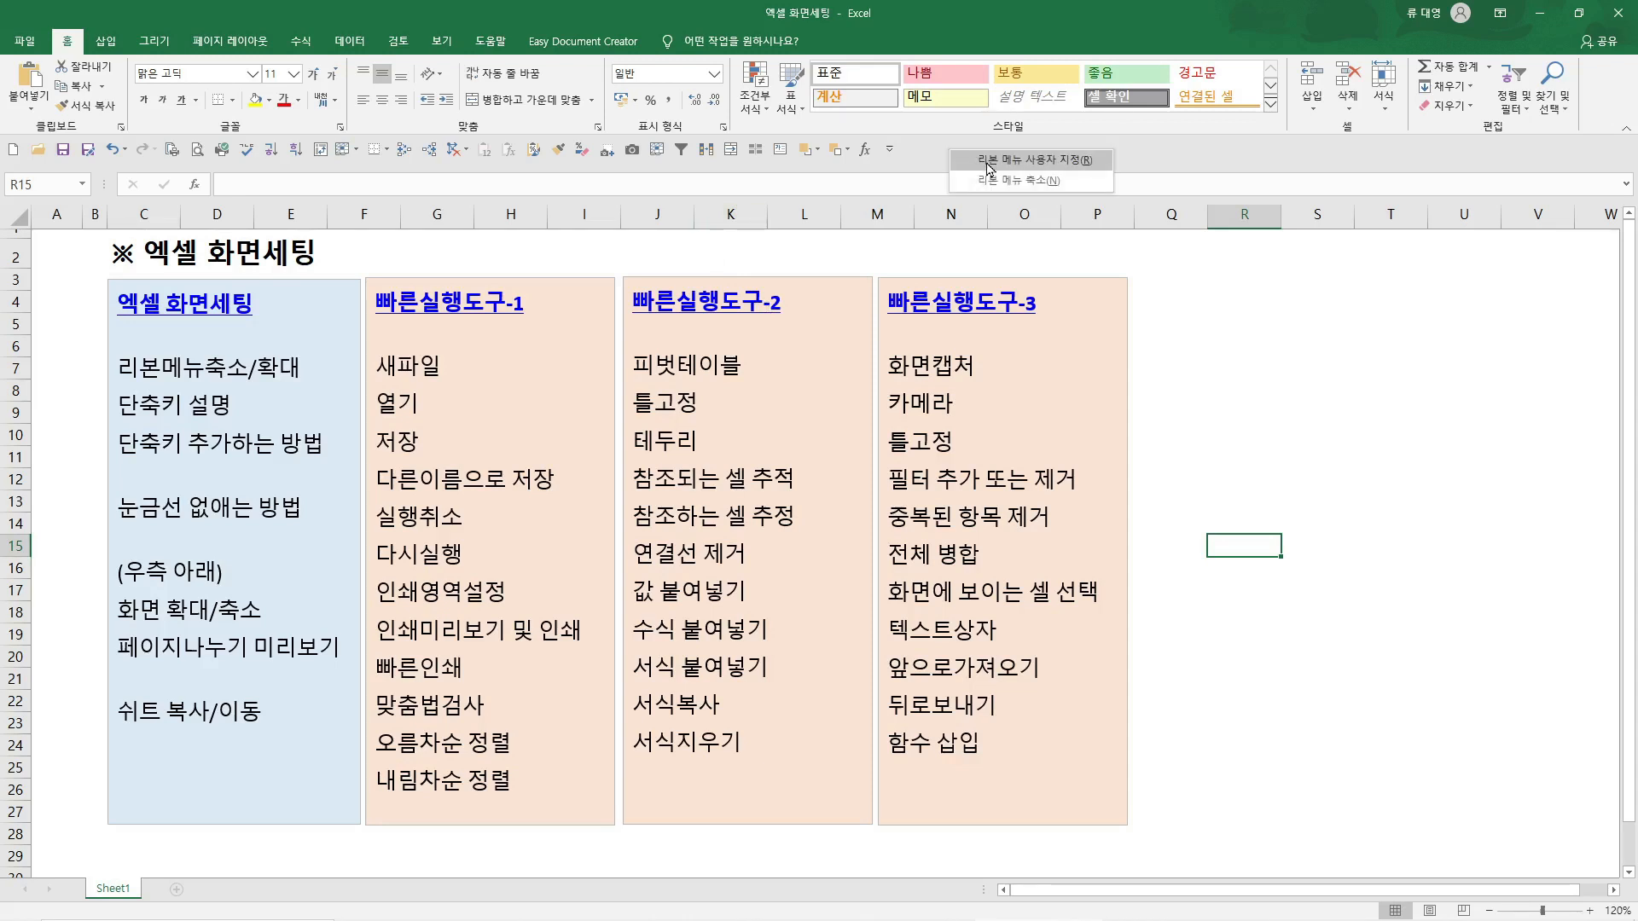
pyautogui.click(988, 162)
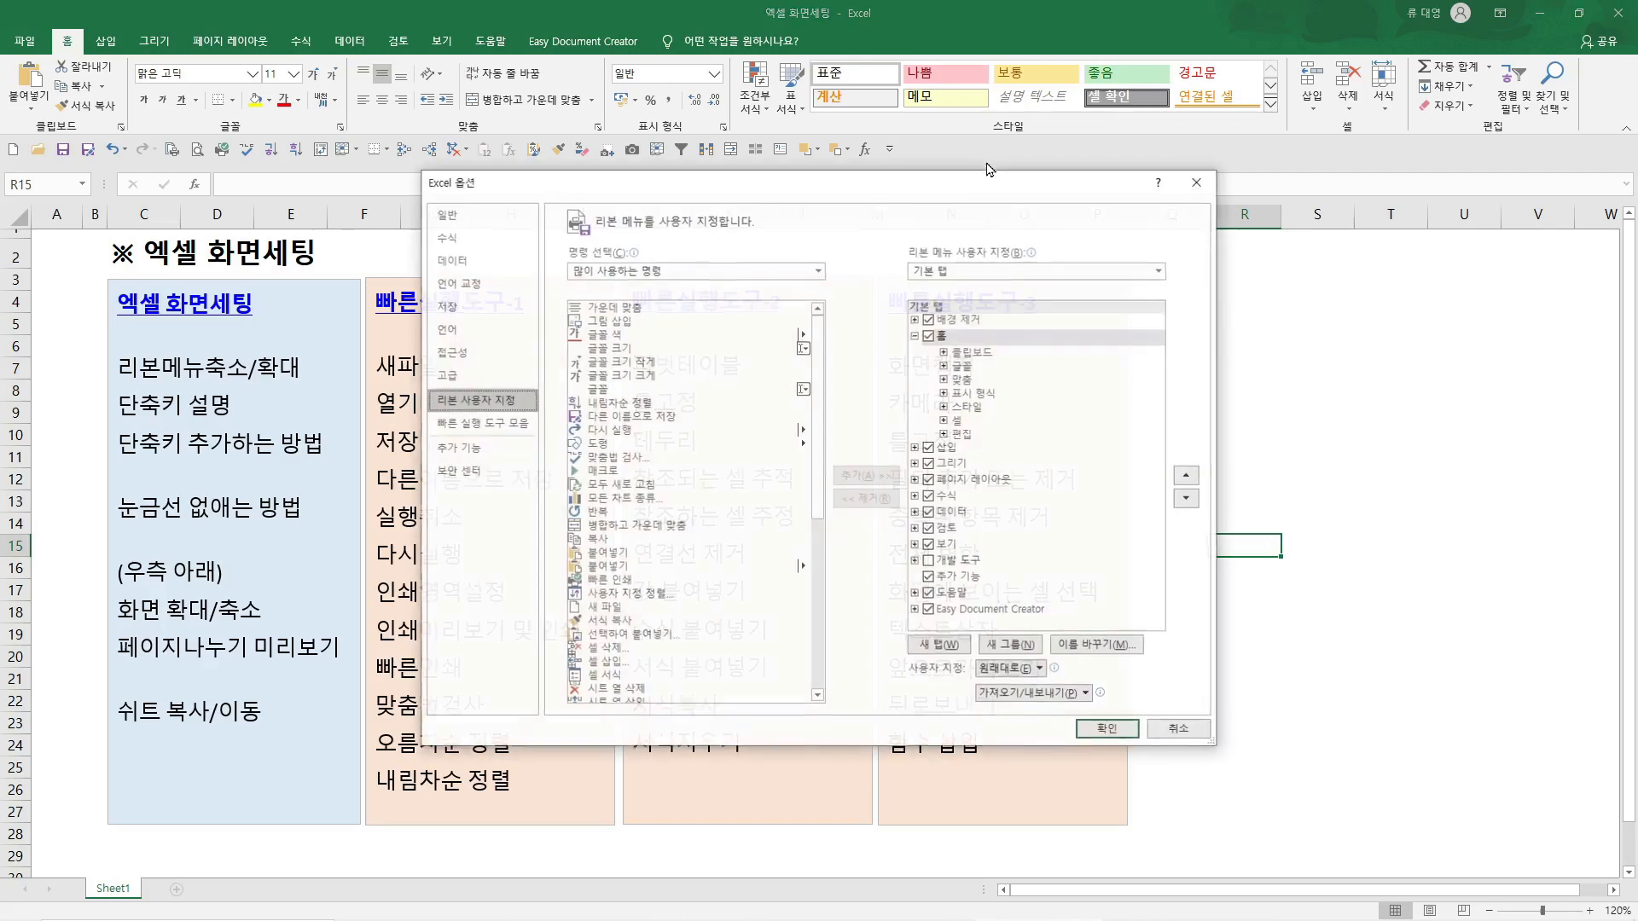
pyautogui.moveTo(960, 189); pyautogui.dragTo(1186, 162)
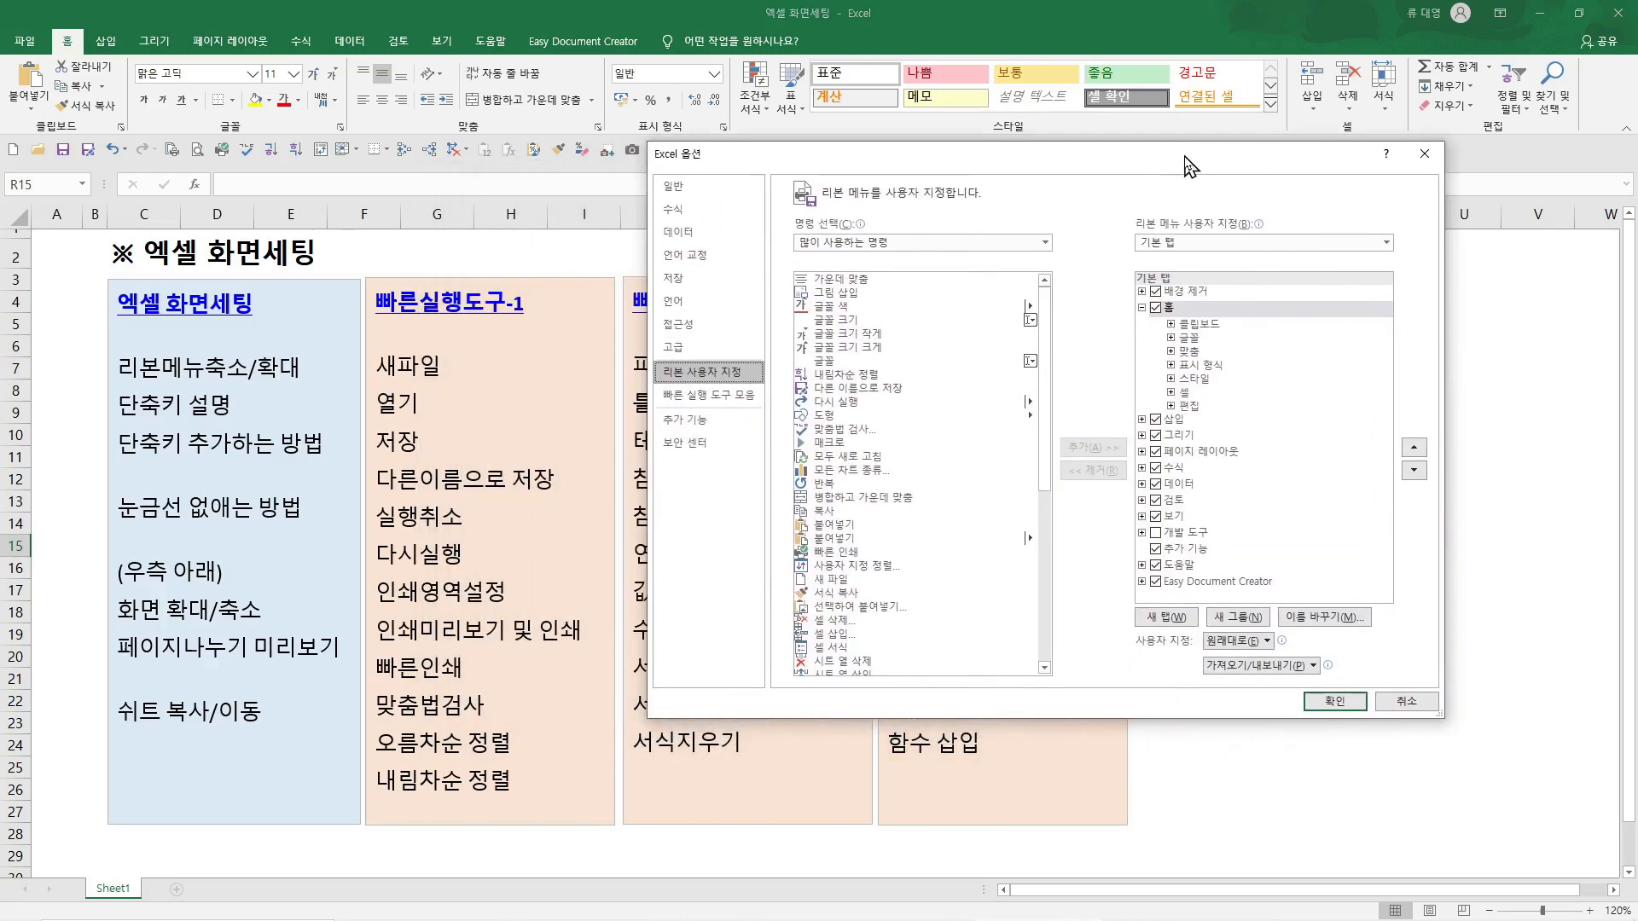
pyautogui.click(721, 397)
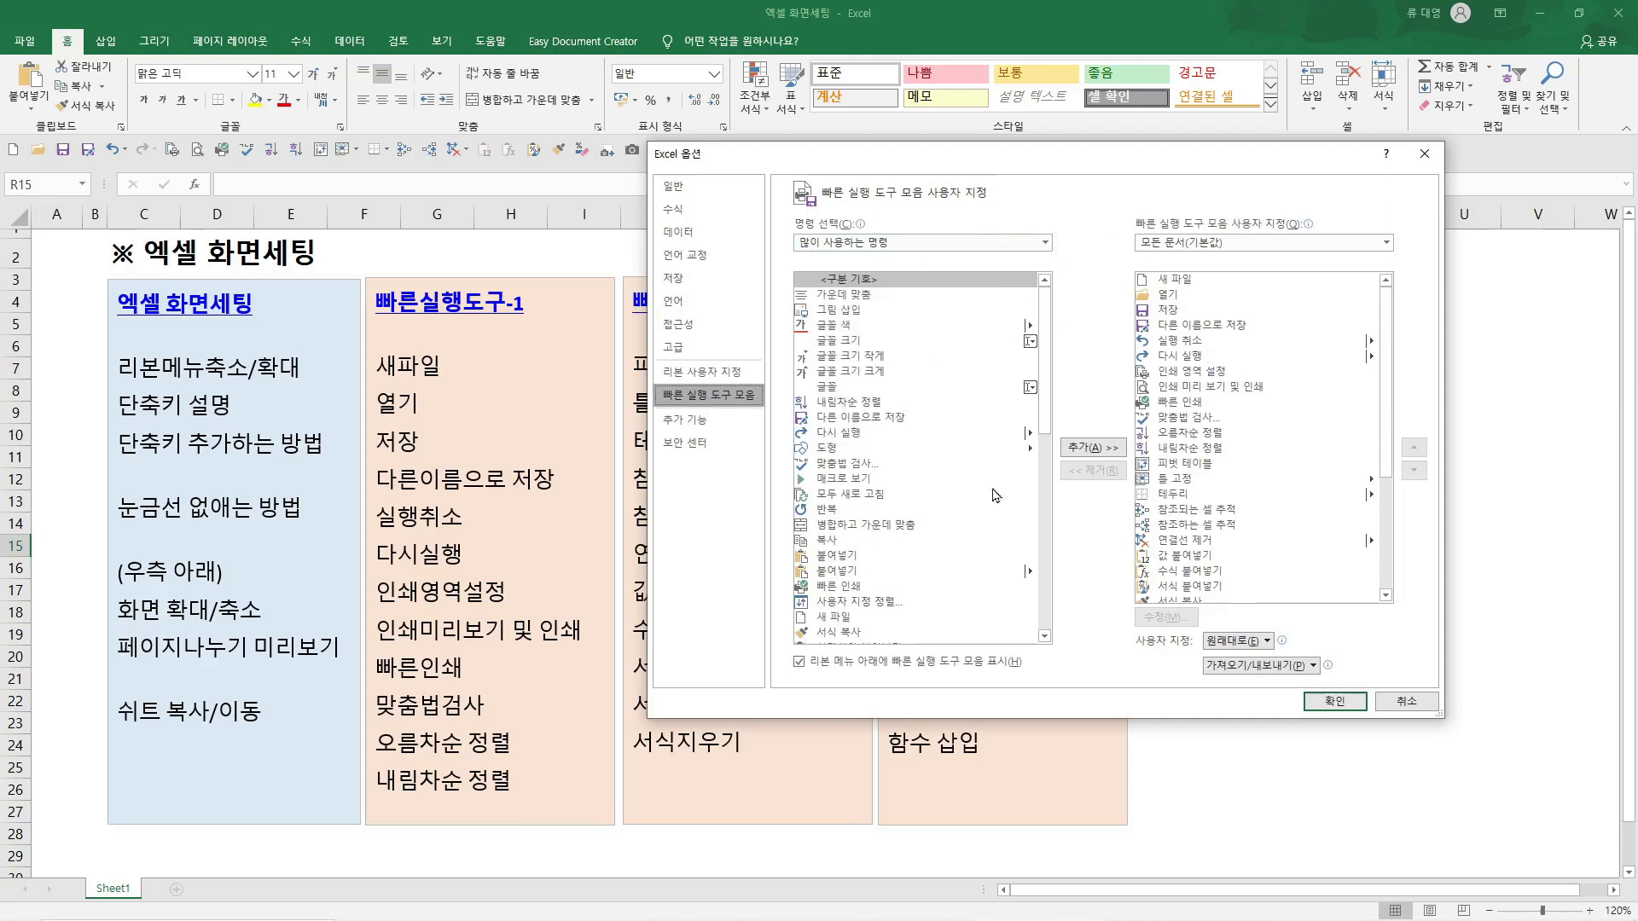
pyautogui.moveTo(1059, 358); pyautogui.dragTo(1060, 587)
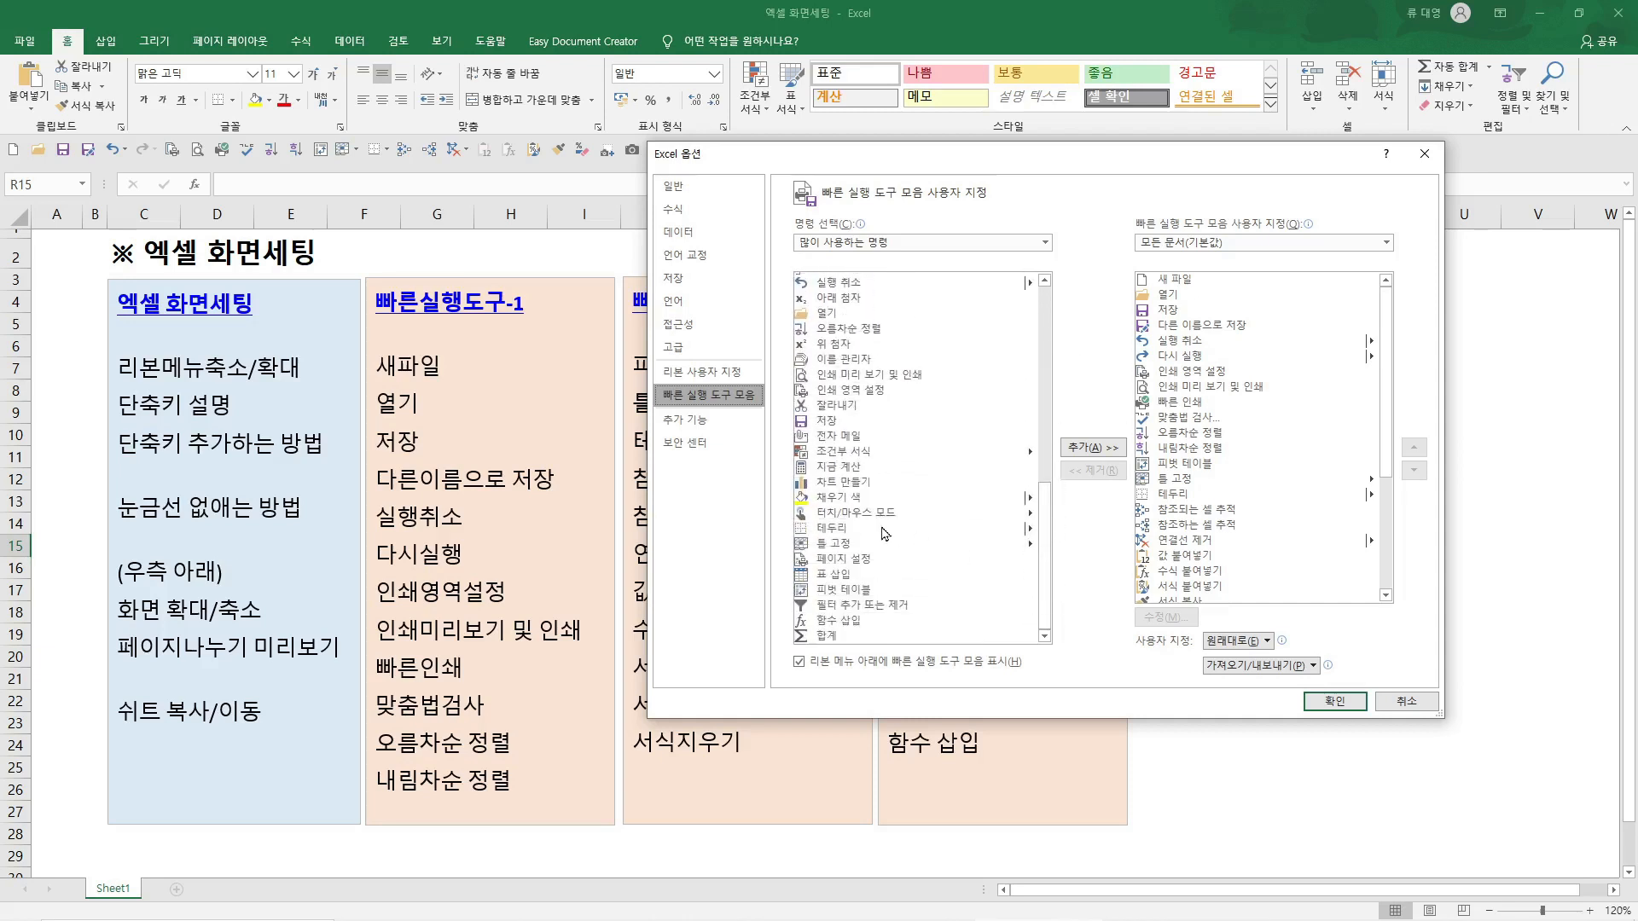
pyautogui.click(847, 497)
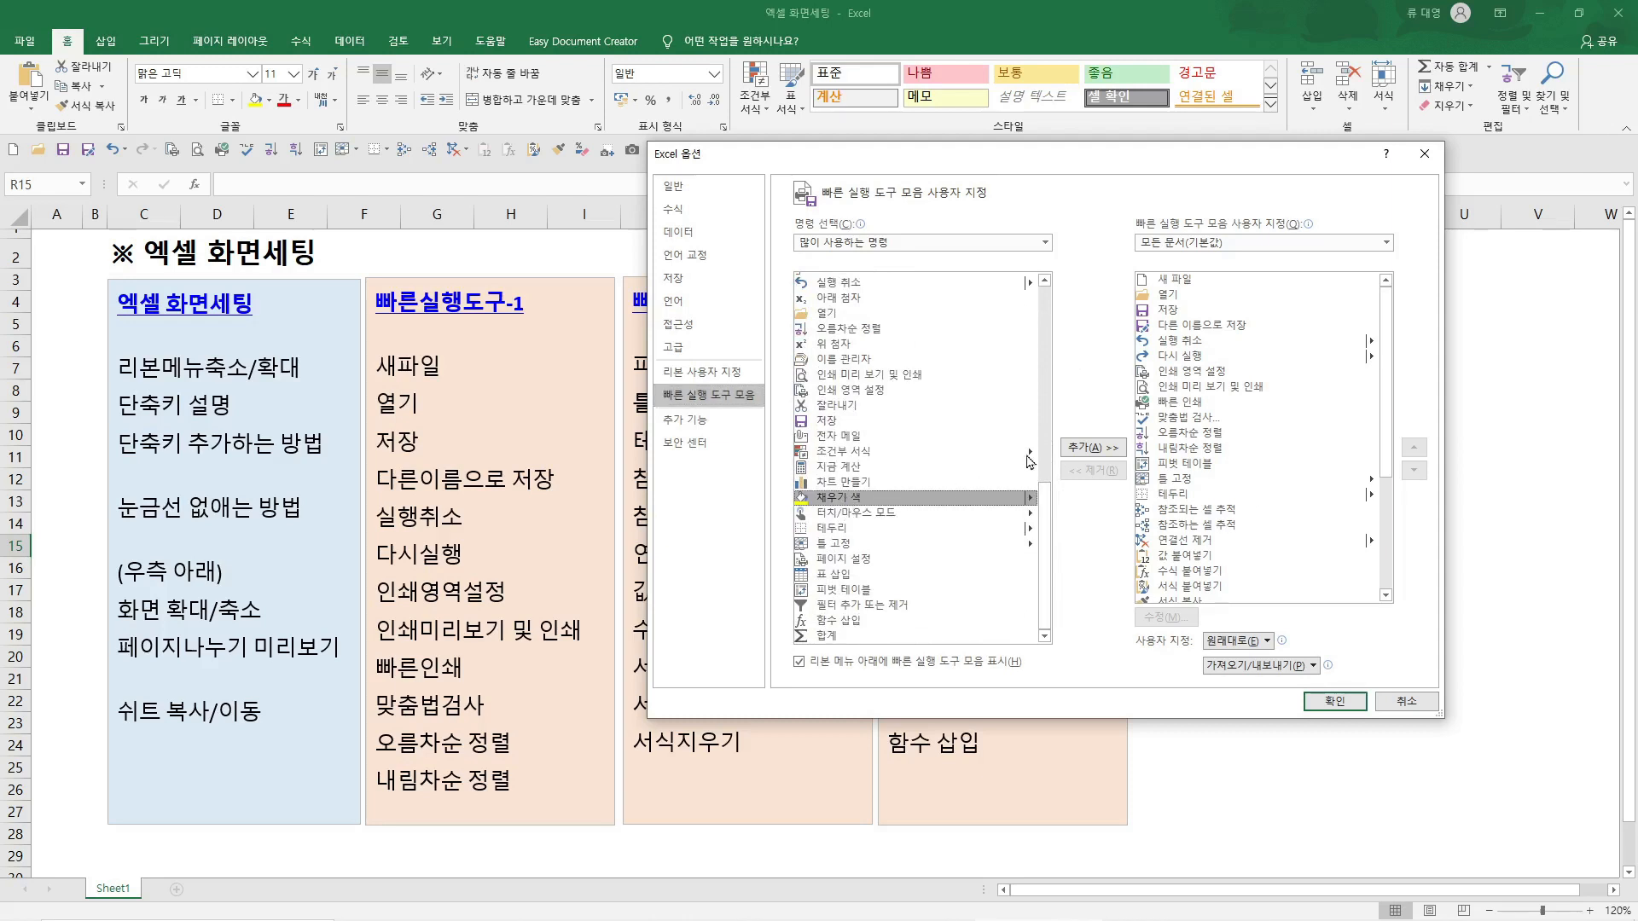
pyautogui.click(1093, 448)
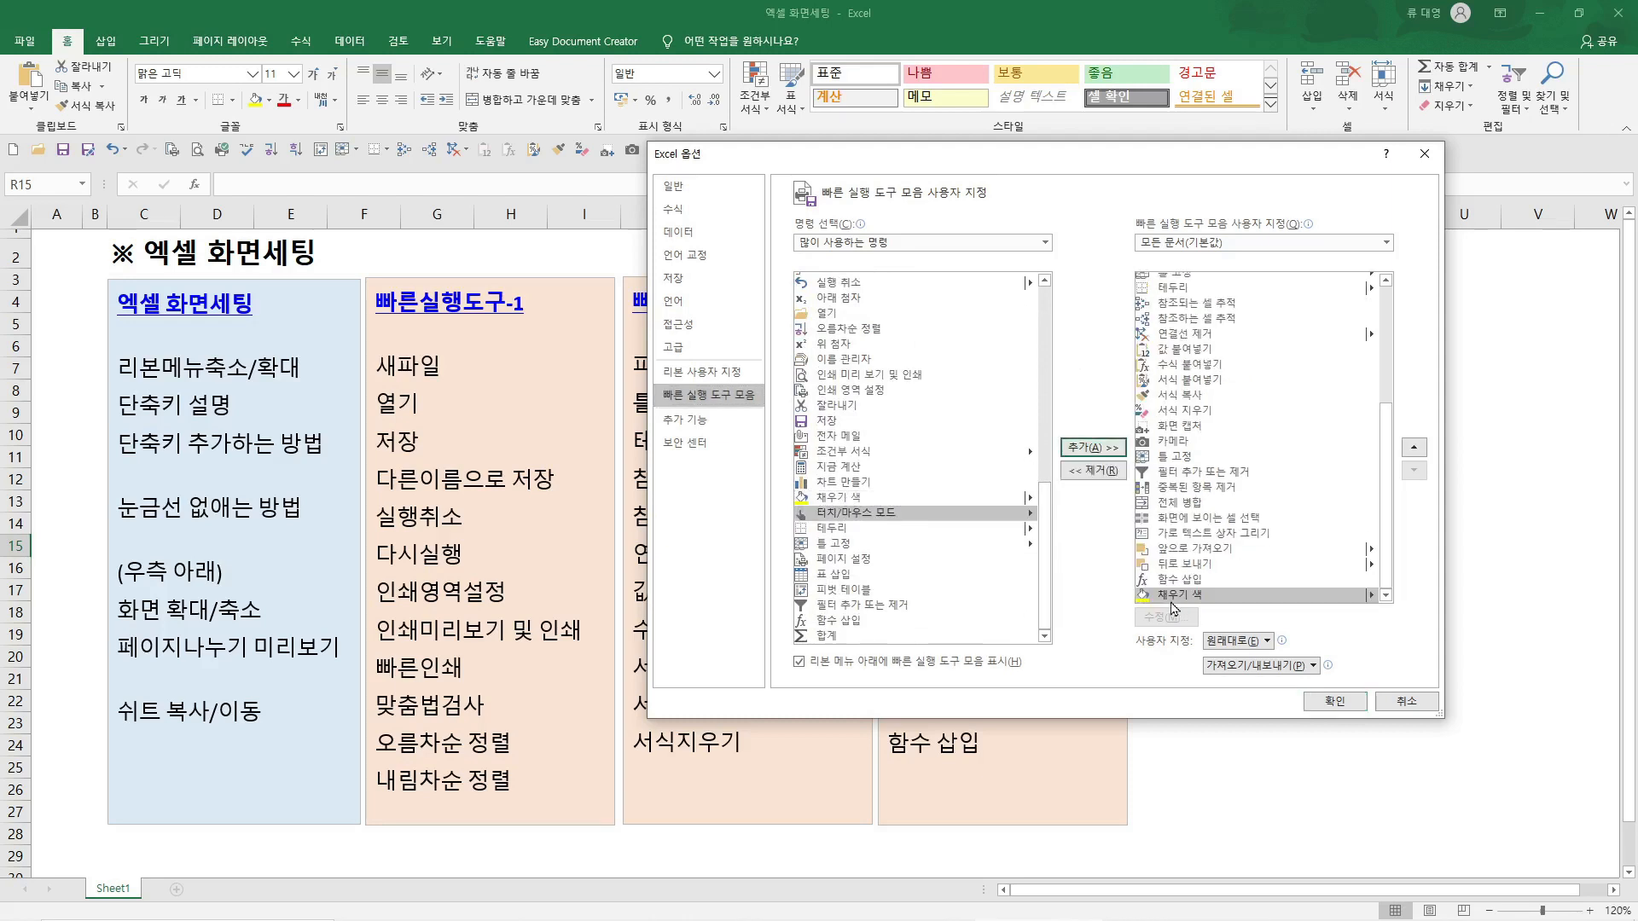
# Move 채우기 색 up the Quick Access Toolbar order and back to the end, and remove it from the list
pyautogui.click(1414, 450)
pyautogui.click(1414, 450)
pyautogui.click(1414, 449)
pyautogui.click(1414, 450)
pyautogui.click(1414, 450)
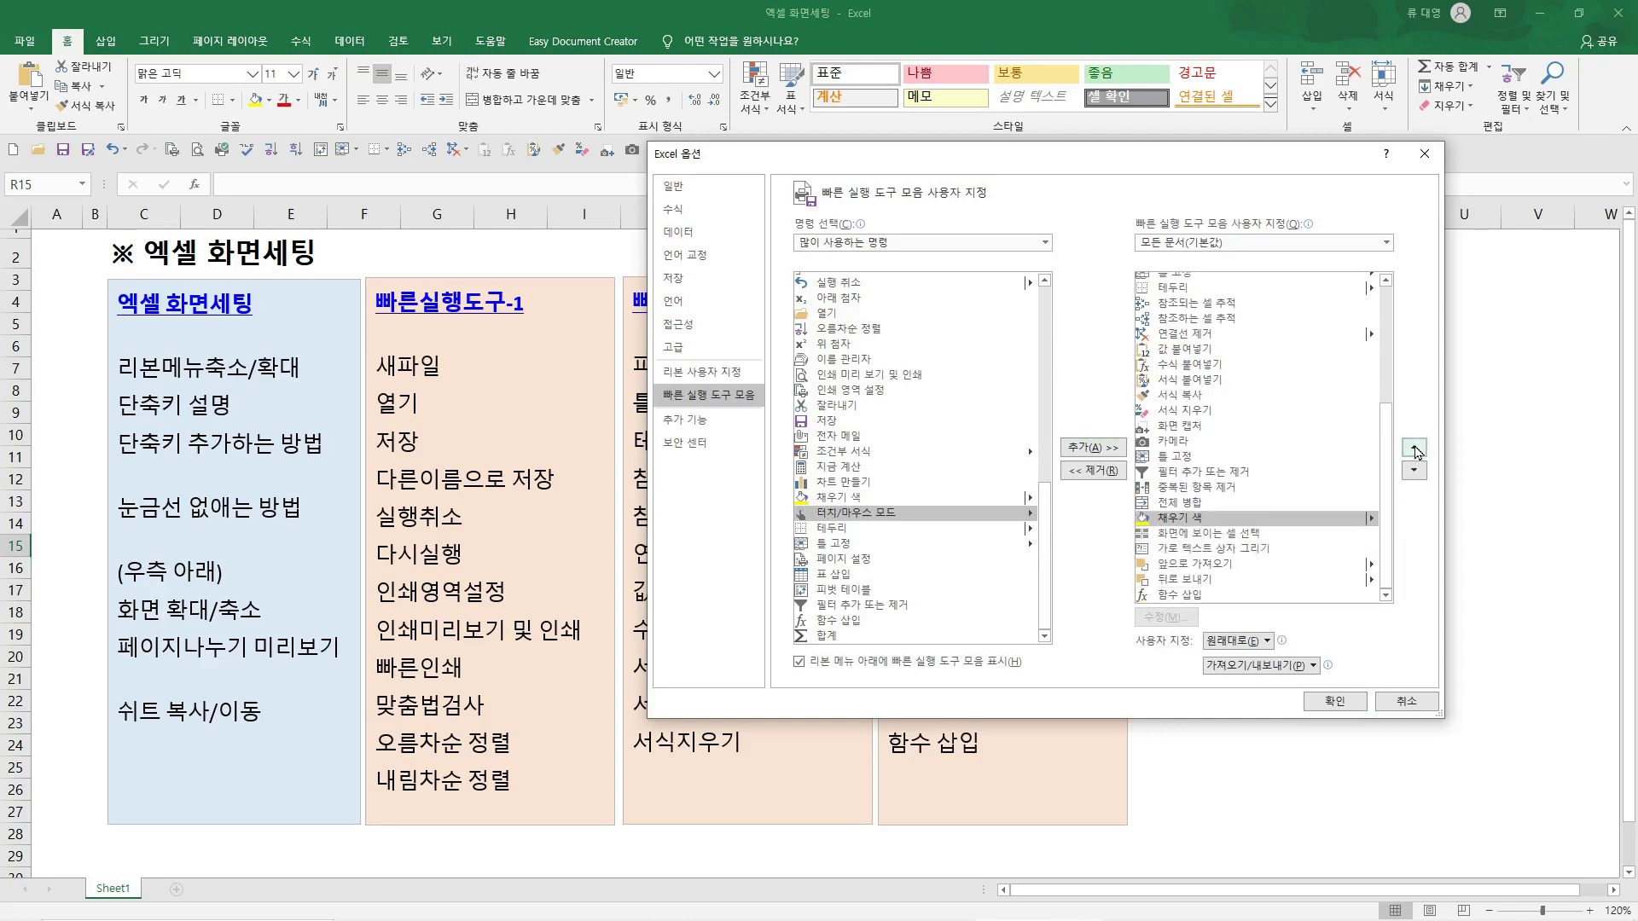
pyautogui.click(1414, 449)
pyautogui.click(1414, 449)
pyautogui.click(1414, 449)
pyautogui.click(1415, 473)
pyautogui.click(1416, 474)
pyautogui.click(1416, 473)
pyautogui.click(1416, 473)
pyautogui.click(1416, 473)
pyautogui.click(1416, 474)
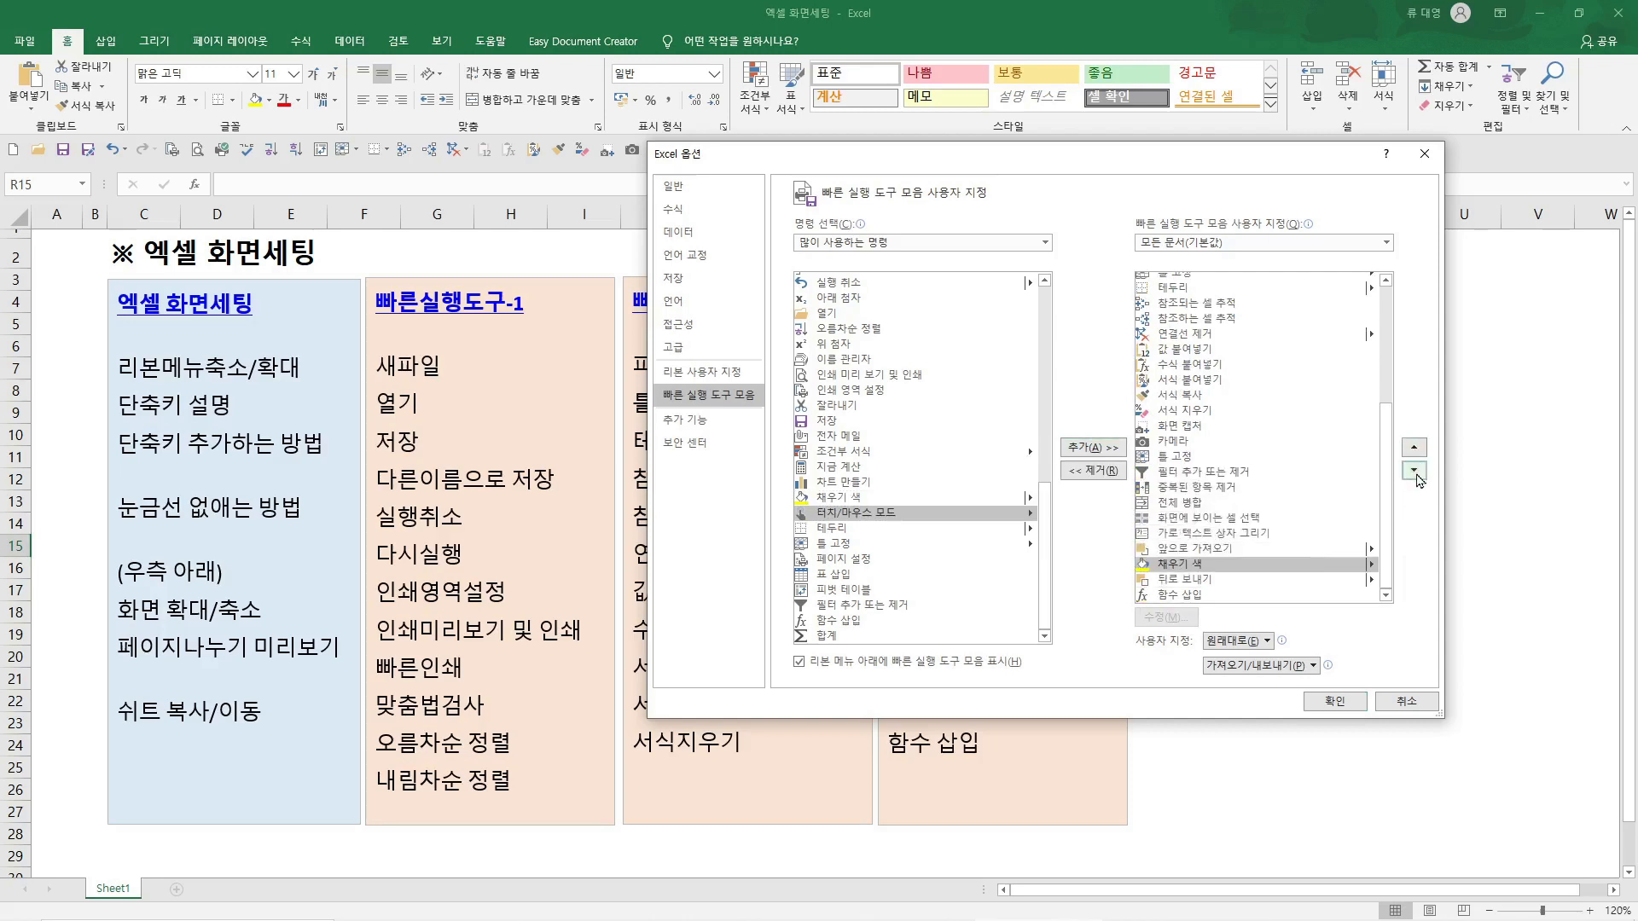
pyautogui.click(1415, 474)
pyautogui.click(1415, 473)
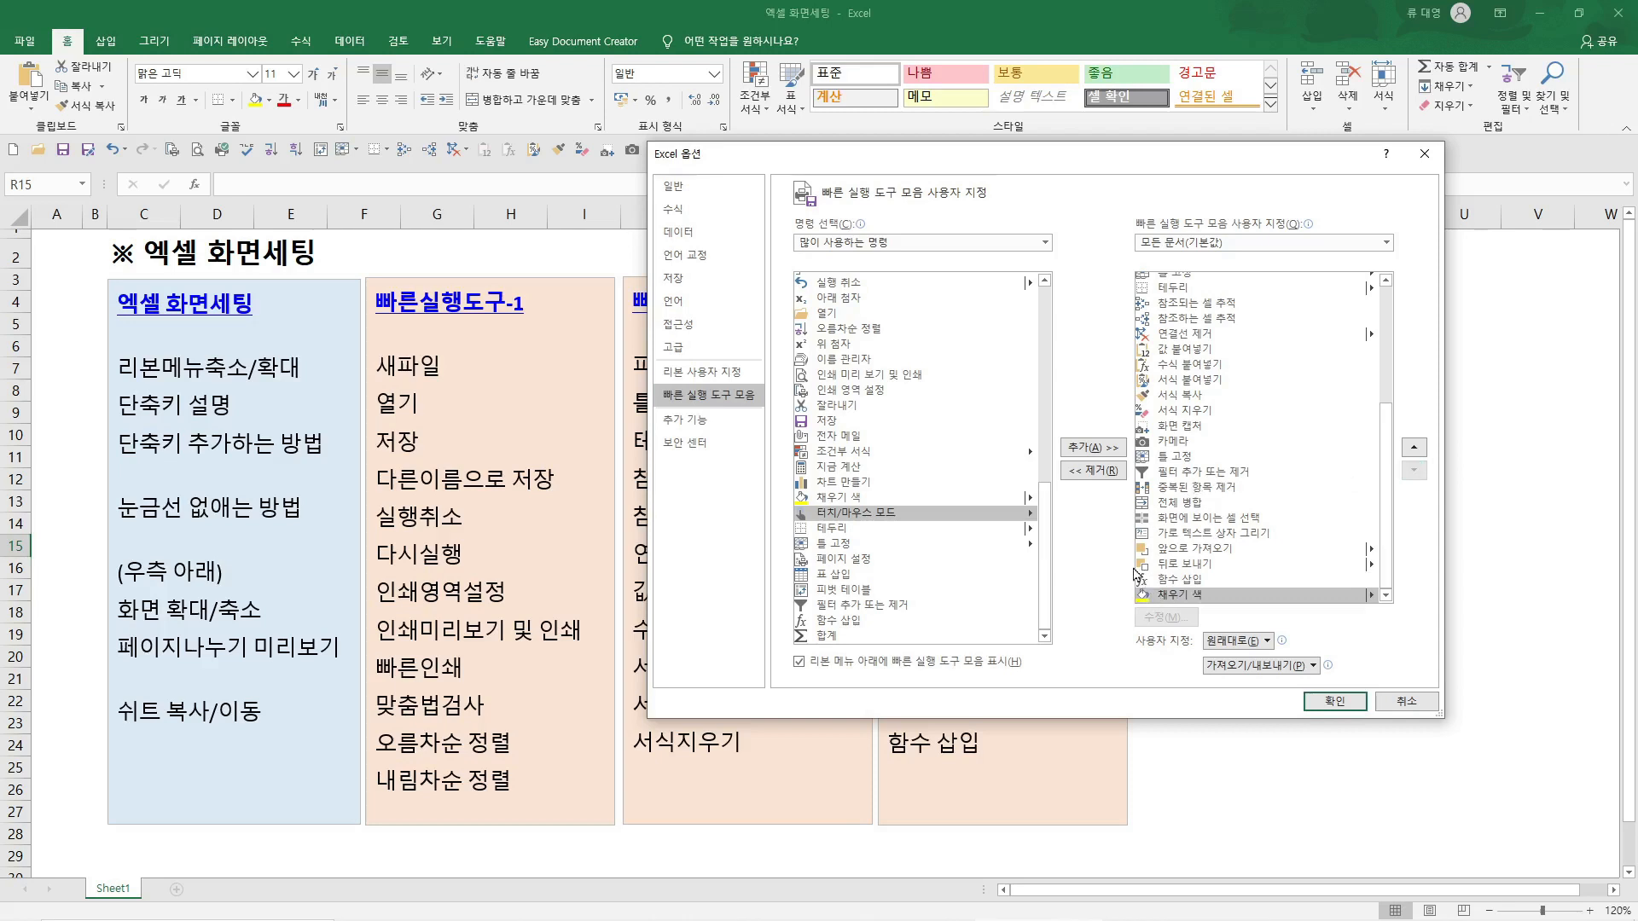
pyautogui.click(1095, 471)
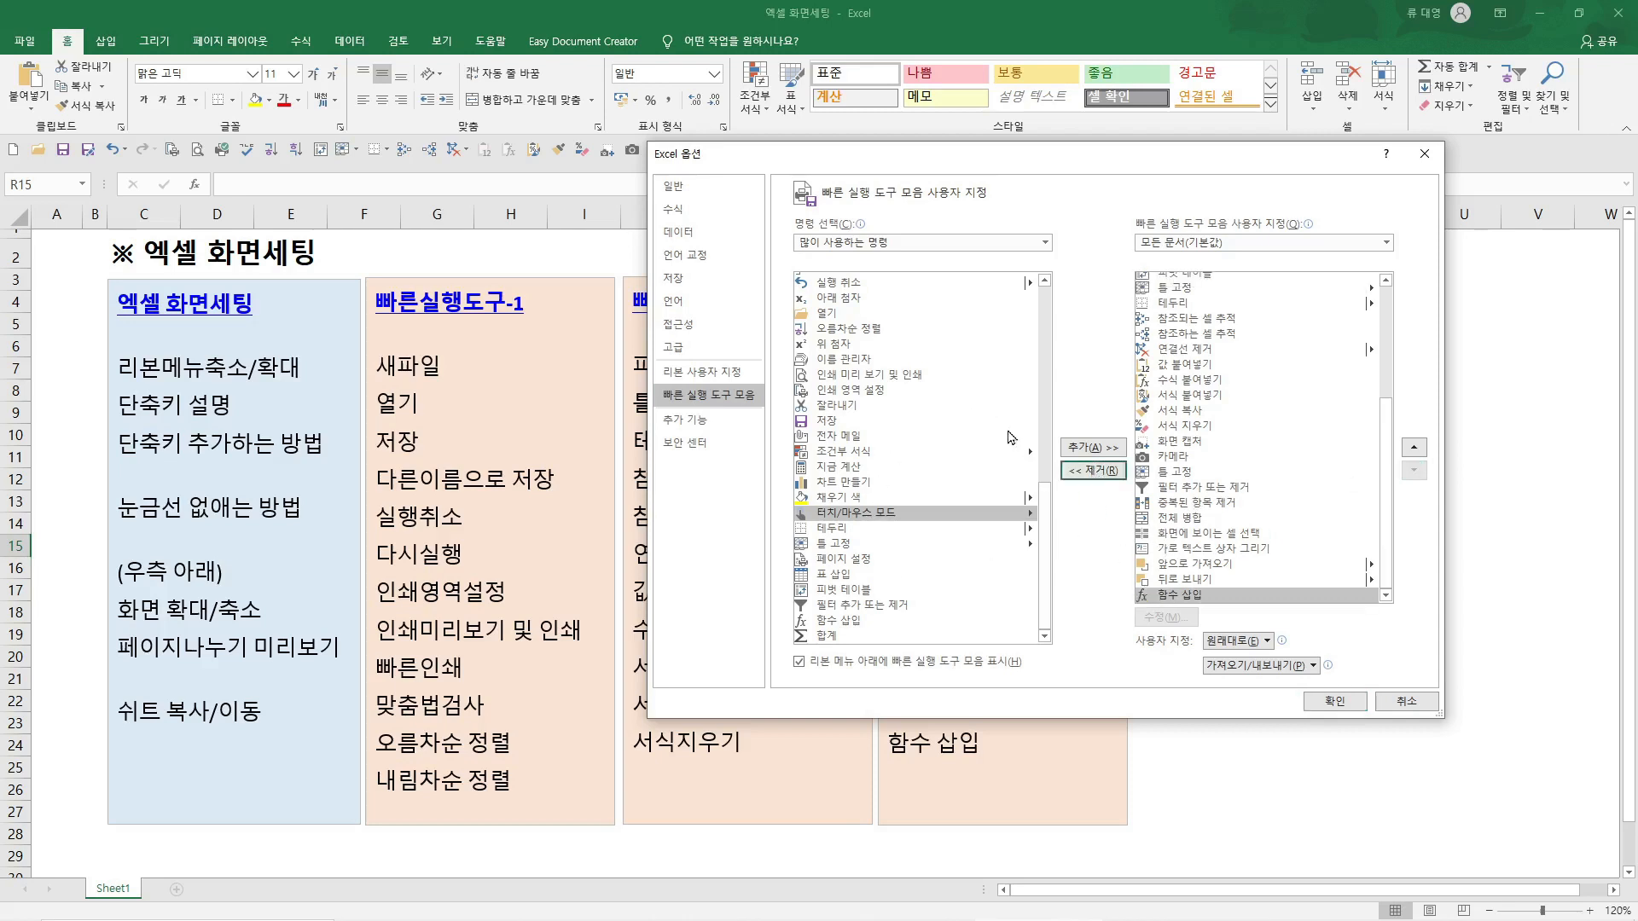
# Look through the 모든 명령 (All Commands) list and the Quick Access Toolbar's current commands, and close the options
pyautogui.click(844, 245)
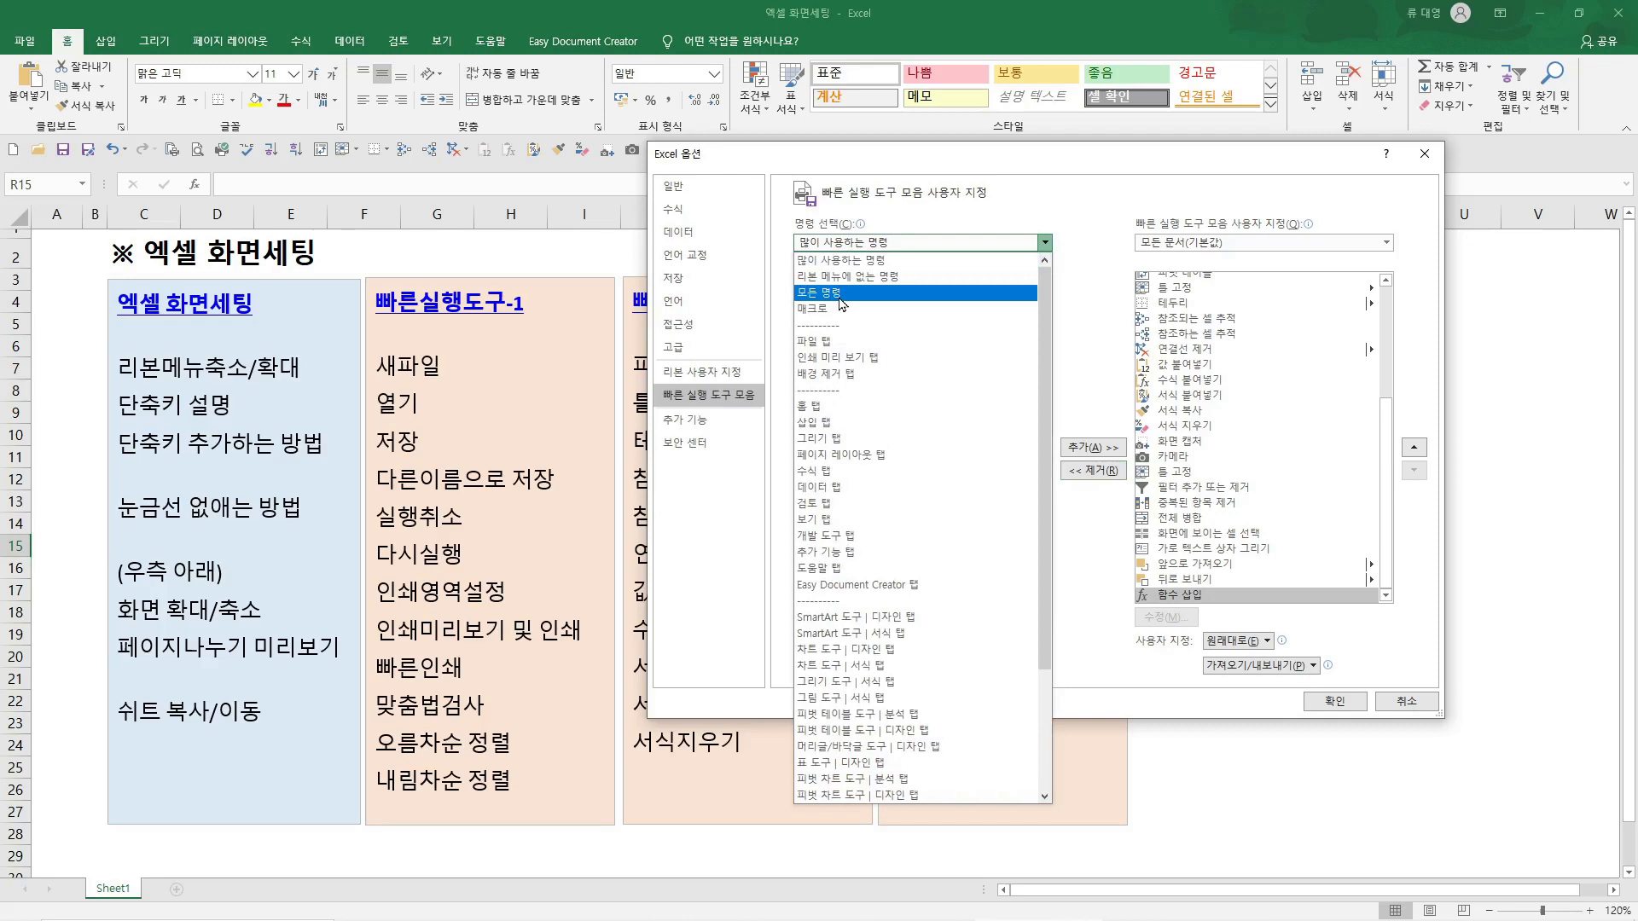
pyautogui.click(842, 294)
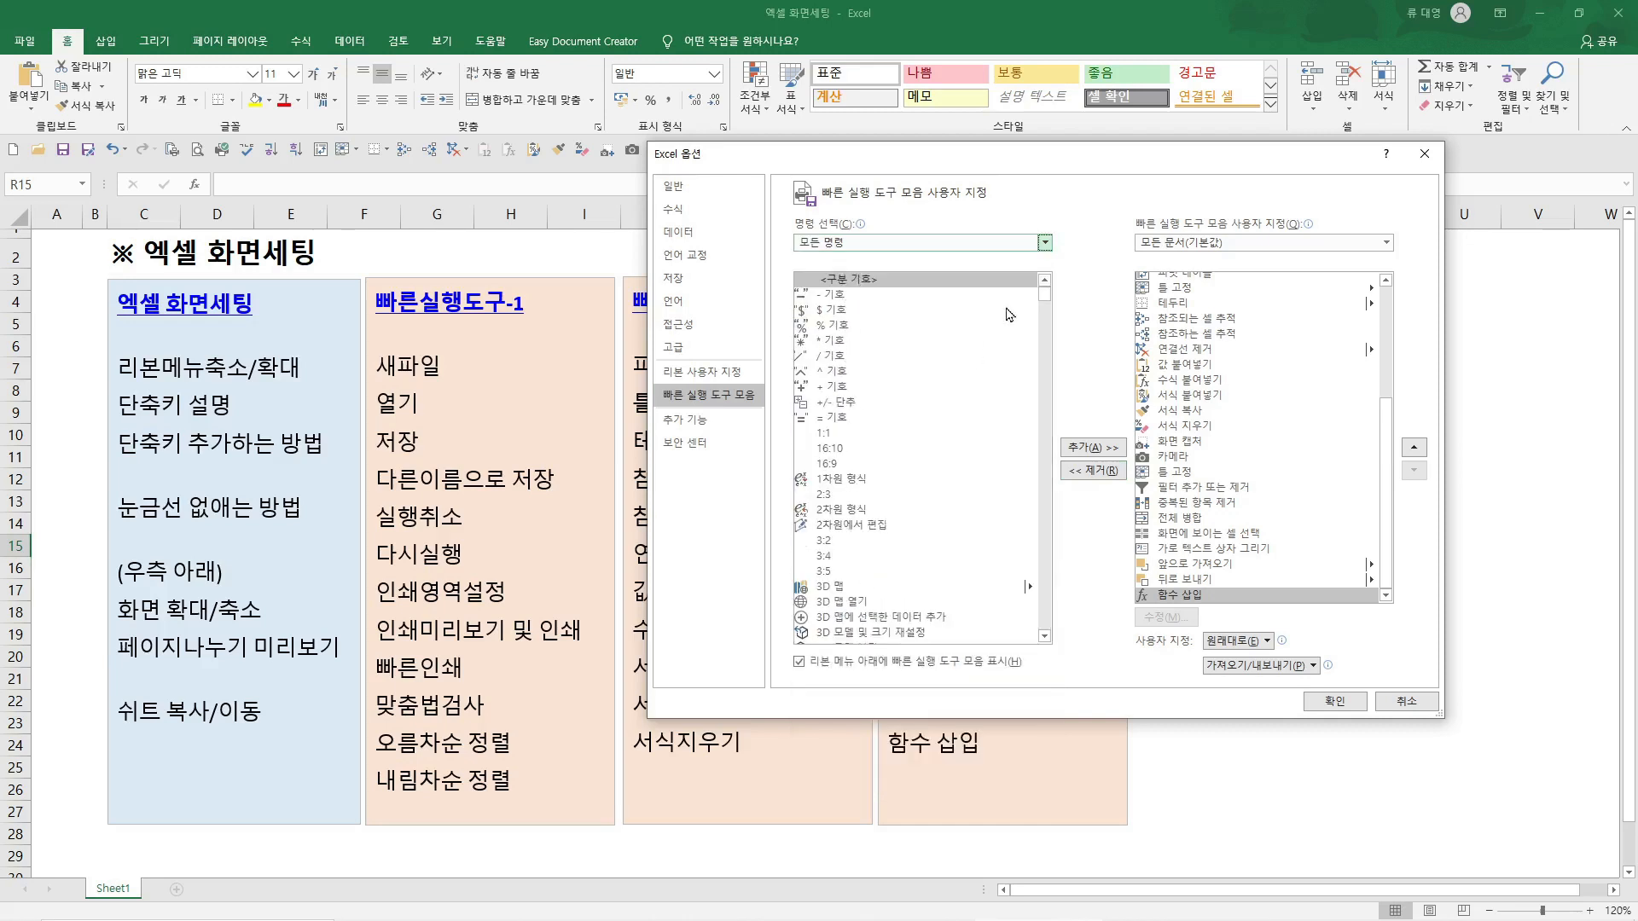
pyautogui.moveTo(1045, 295); pyautogui.dragTo(1050, 499)
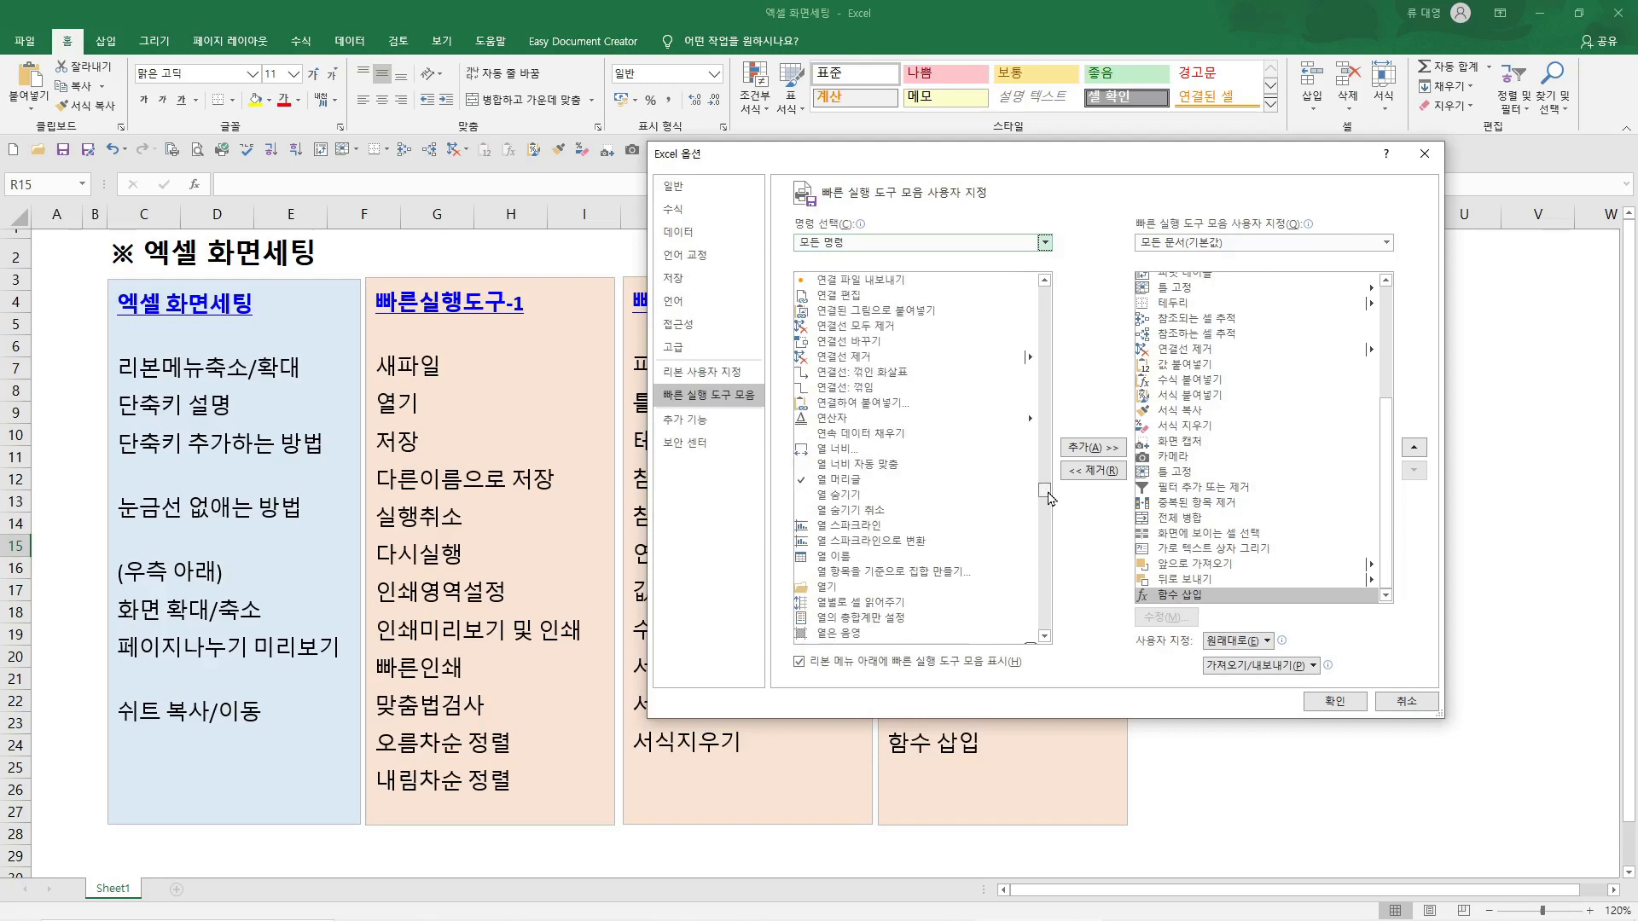
pyautogui.moveTo(1049, 499); pyautogui.dragTo(1046, 290)
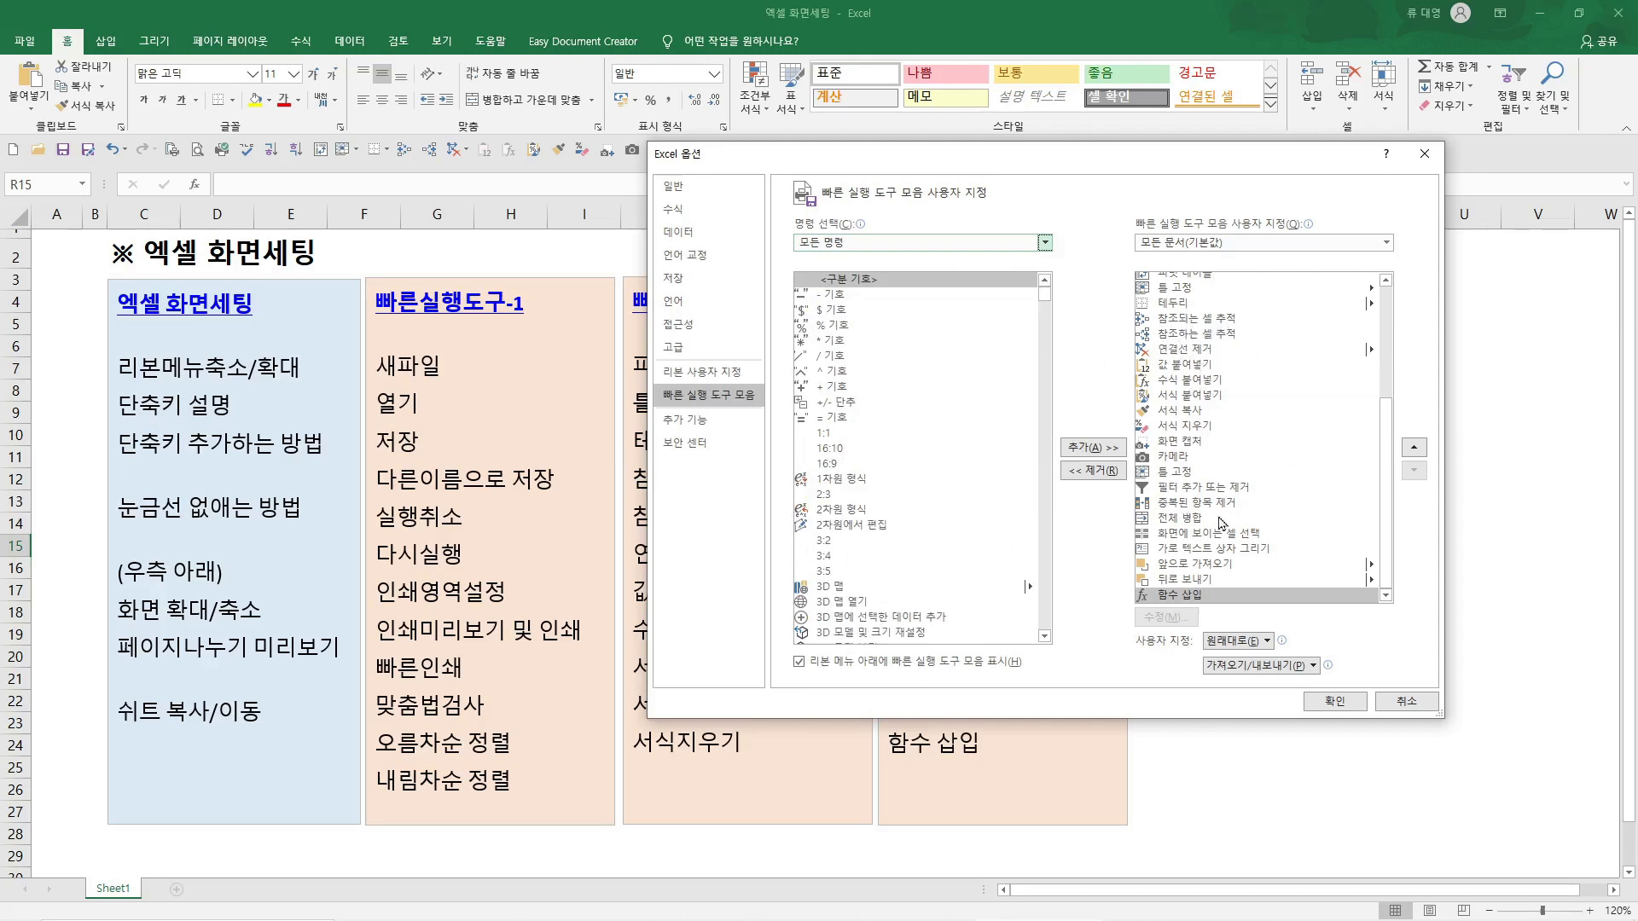
pyautogui.moveTo(1391, 540)
pyautogui.mouseDown()
pyautogui.moveTo(1389, 427)
pyautogui.moveTo(1397, 544)
pyautogui.mouseUp()
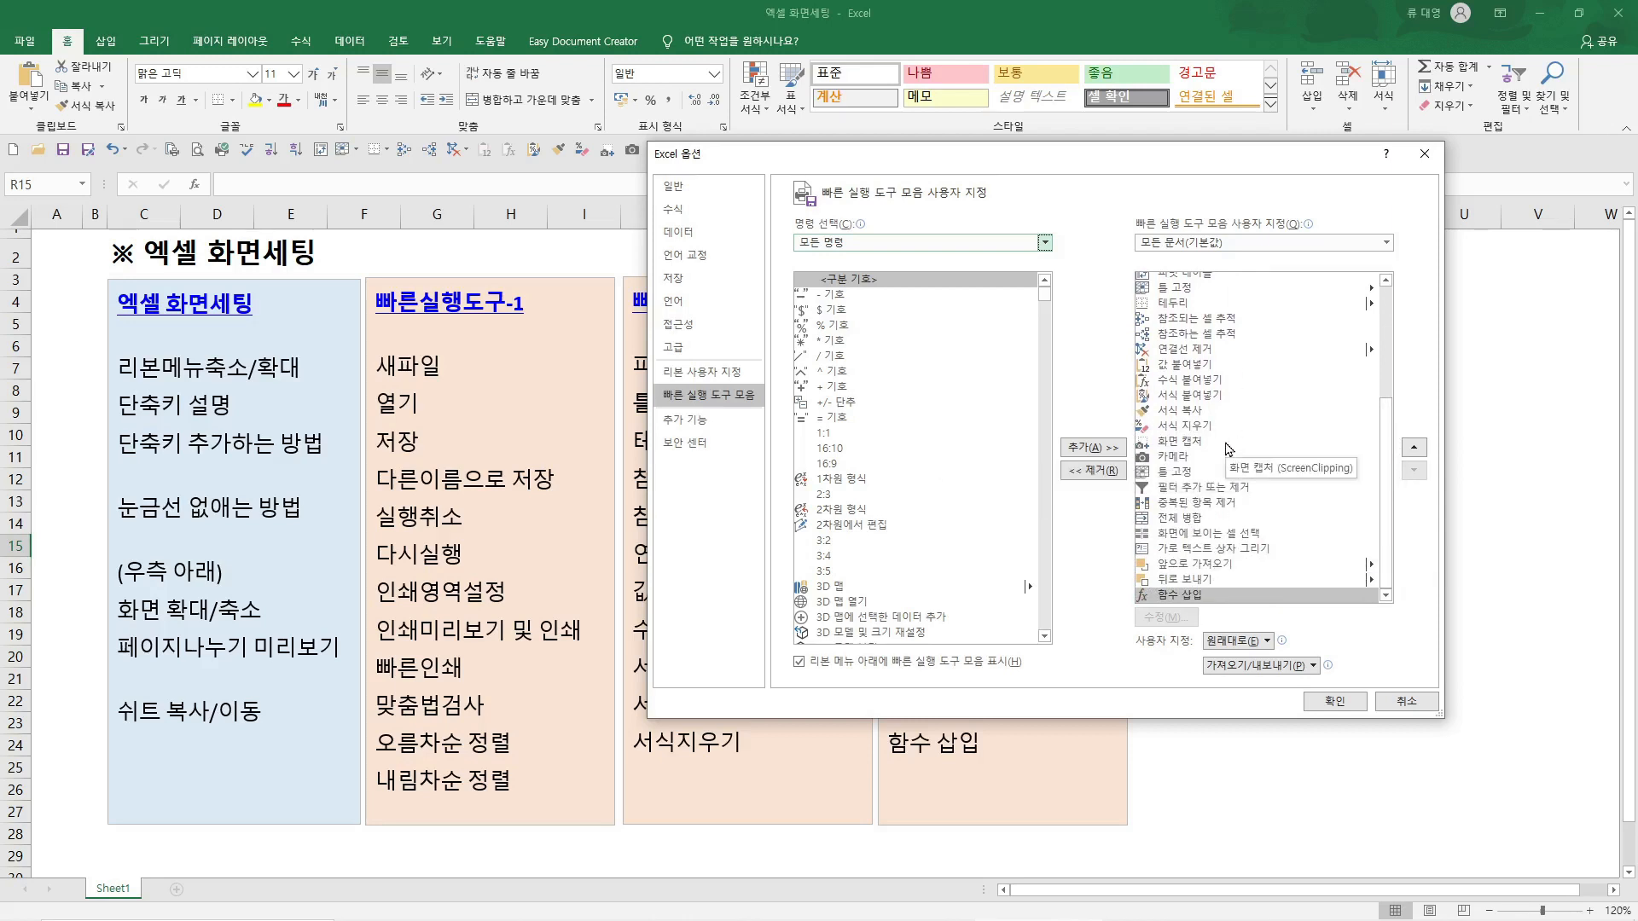
pyautogui.click(1333, 704)
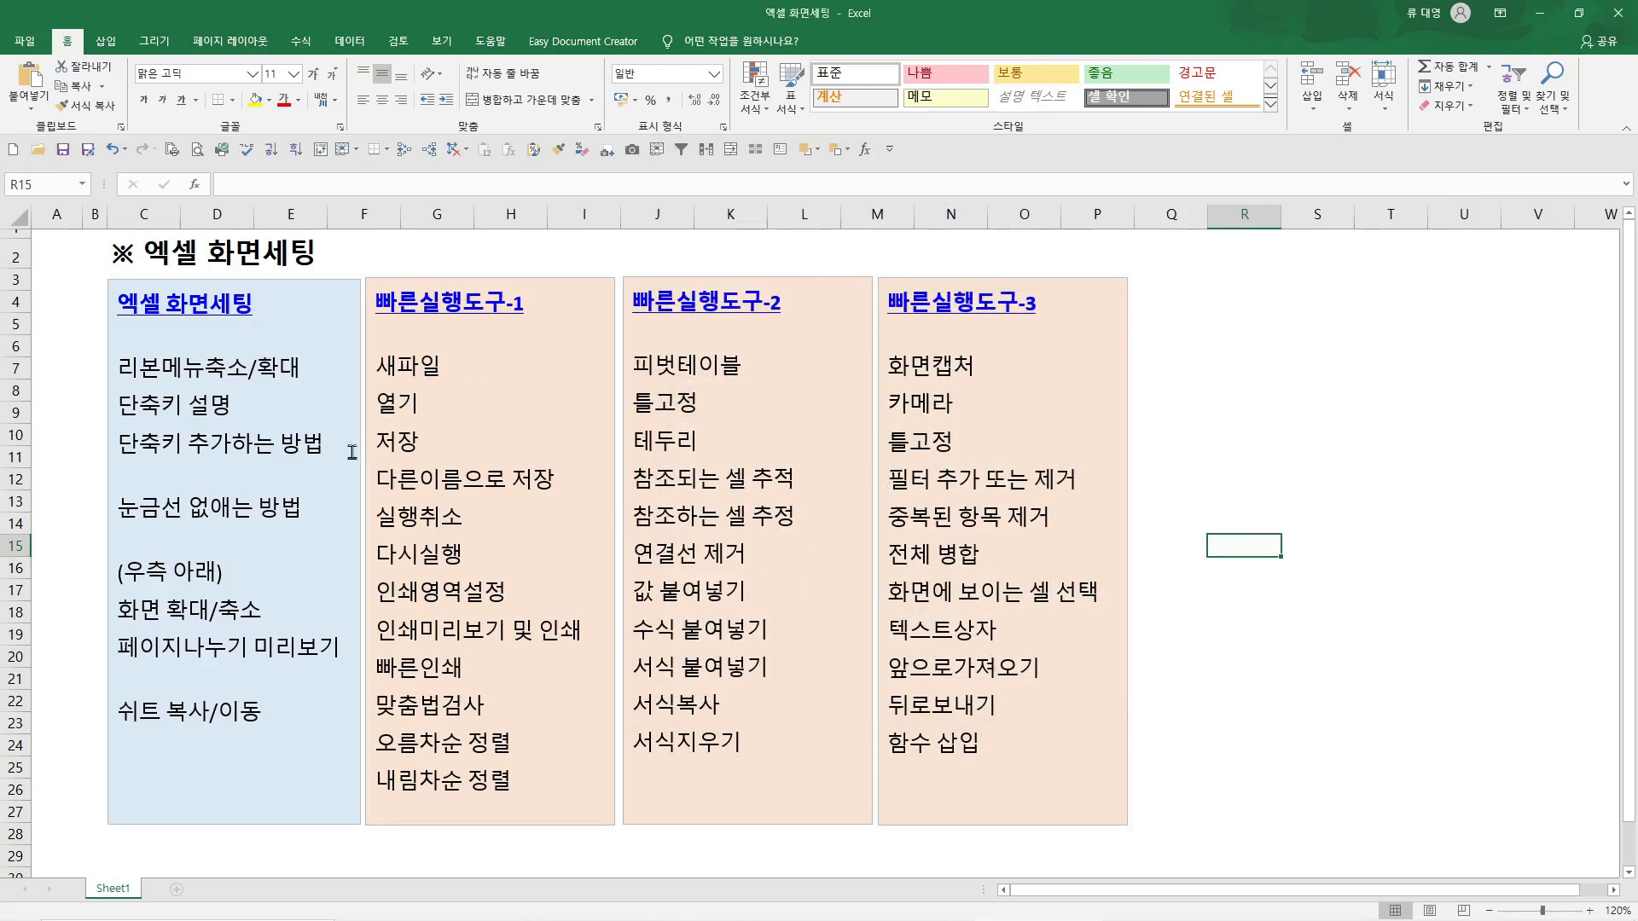
# Create a new blank workbook from the Quick Access Toolbar and close it
pyautogui.click(13, 151)
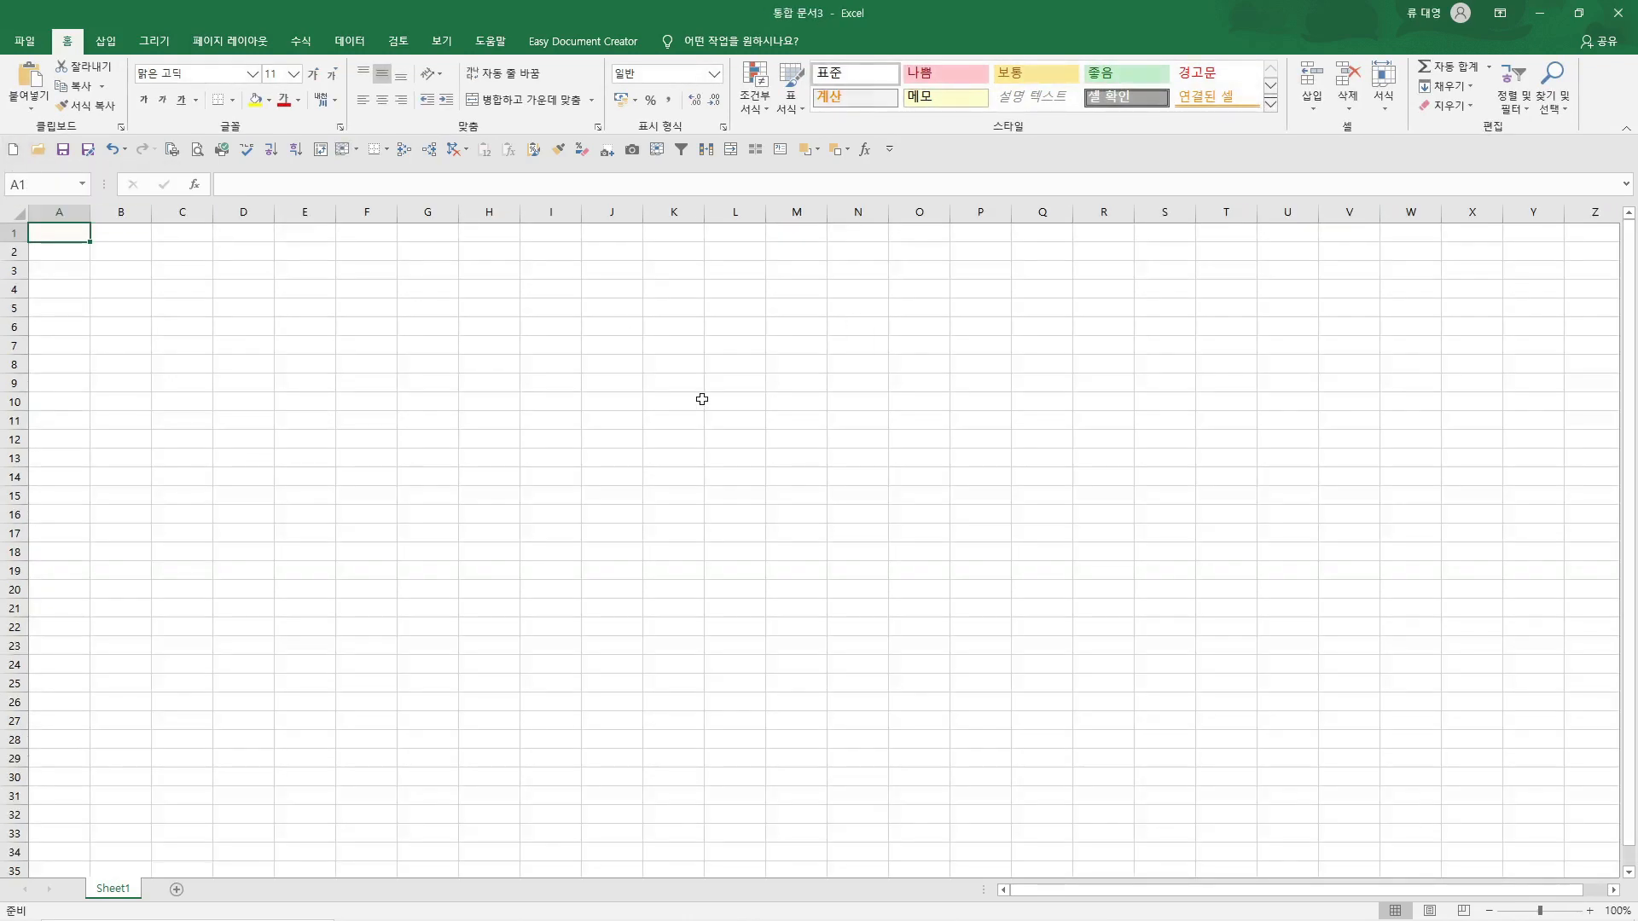
pyautogui.click(698, 399)
pyautogui.click(1618, 10)
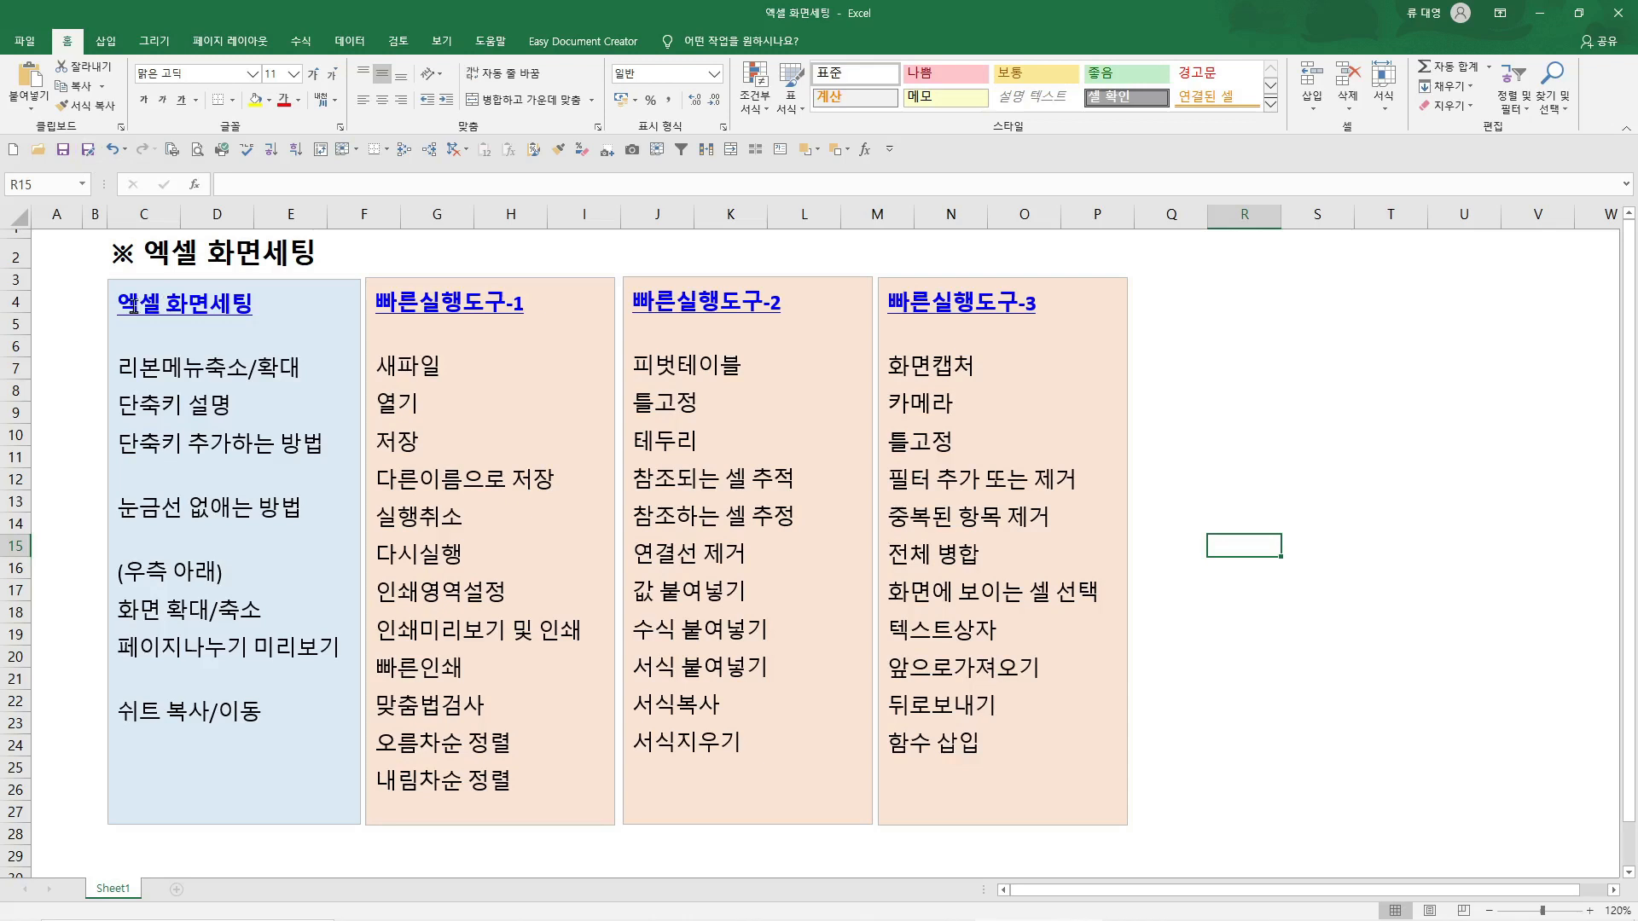
# Open the Save As dialog for the 엑셀 화면세팅 workbook and dismiss it without saving
pyautogui.click(88, 150)
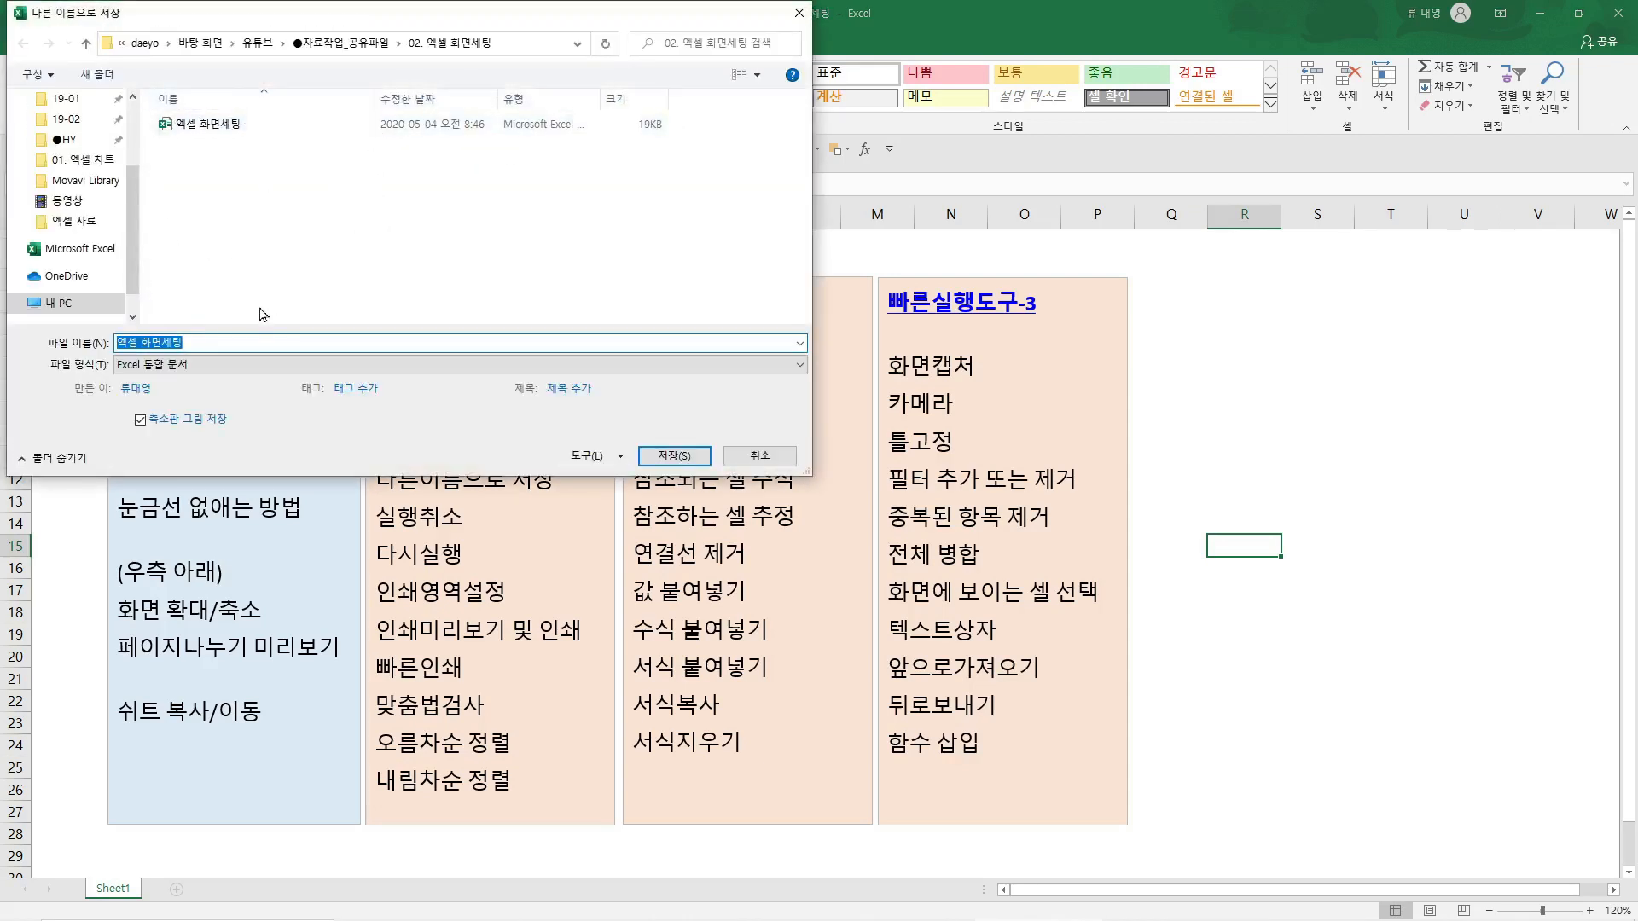
pyautogui.click(759, 456)
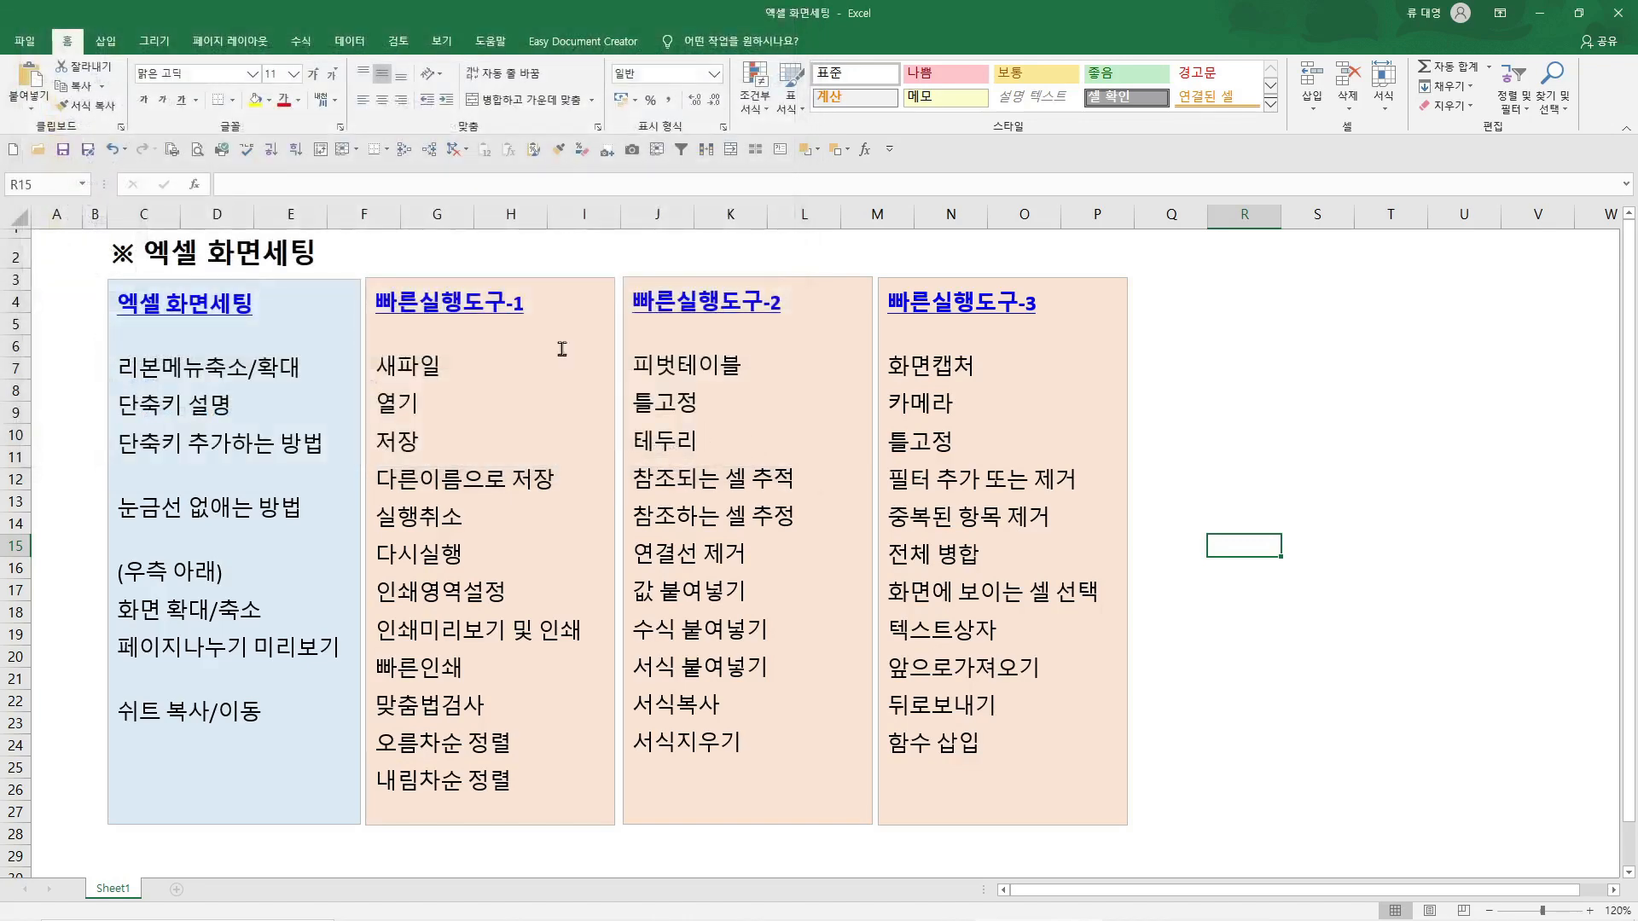
# Look over the file commands, including 다른 이름으로 저장 (Save As), and return to the worksheet
pyautogui.click(19, 44)
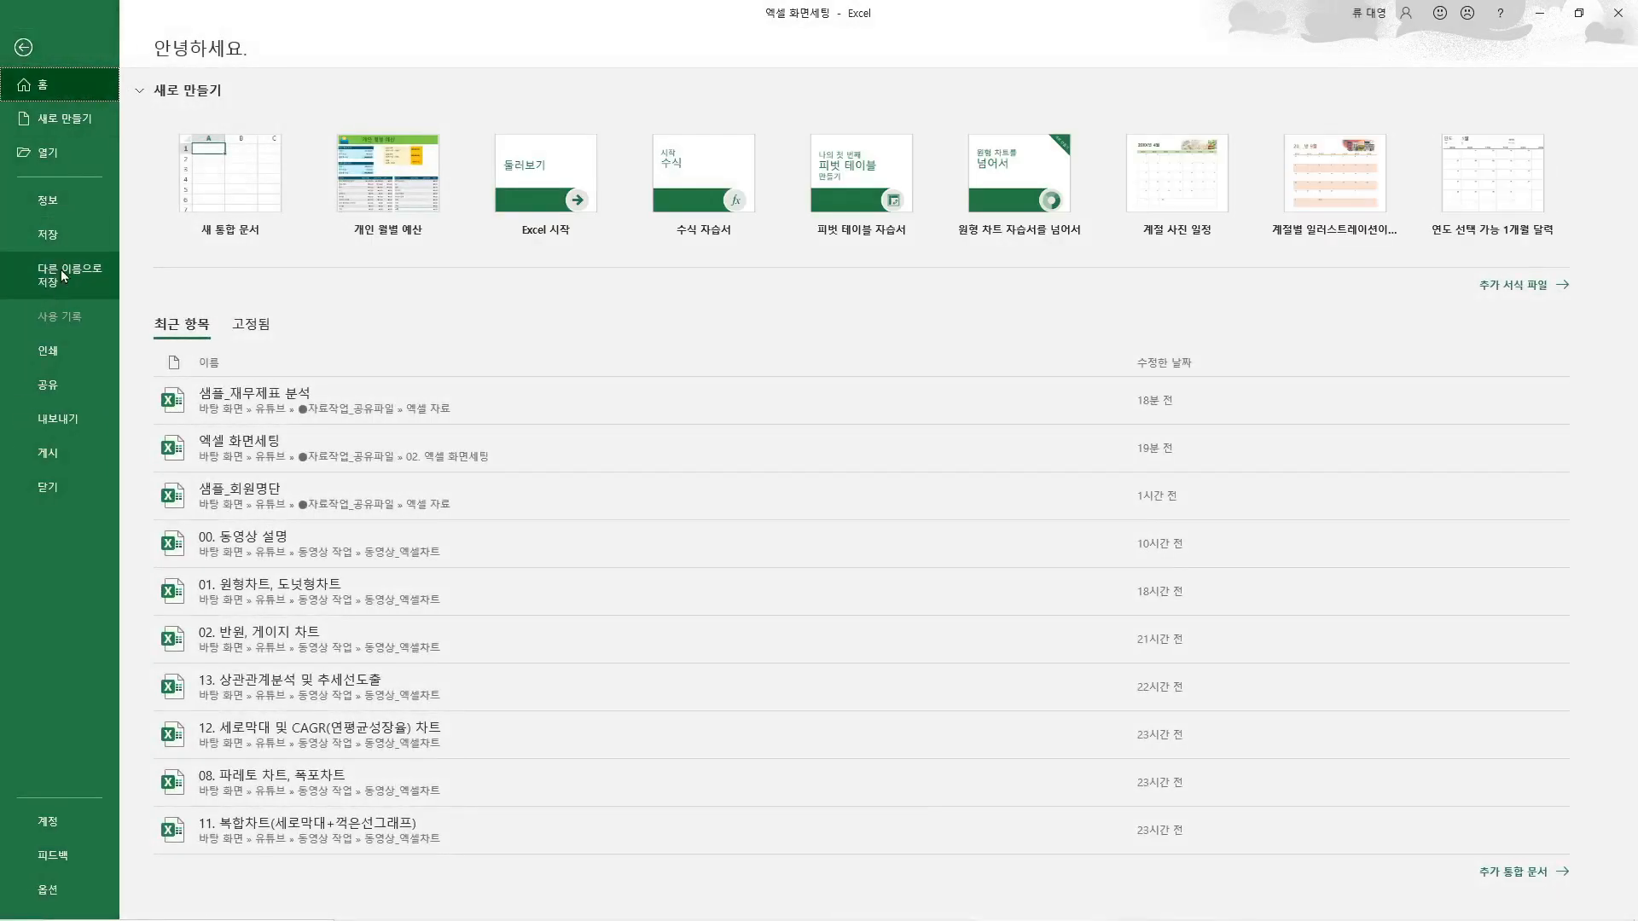
pyautogui.click(23, 47)
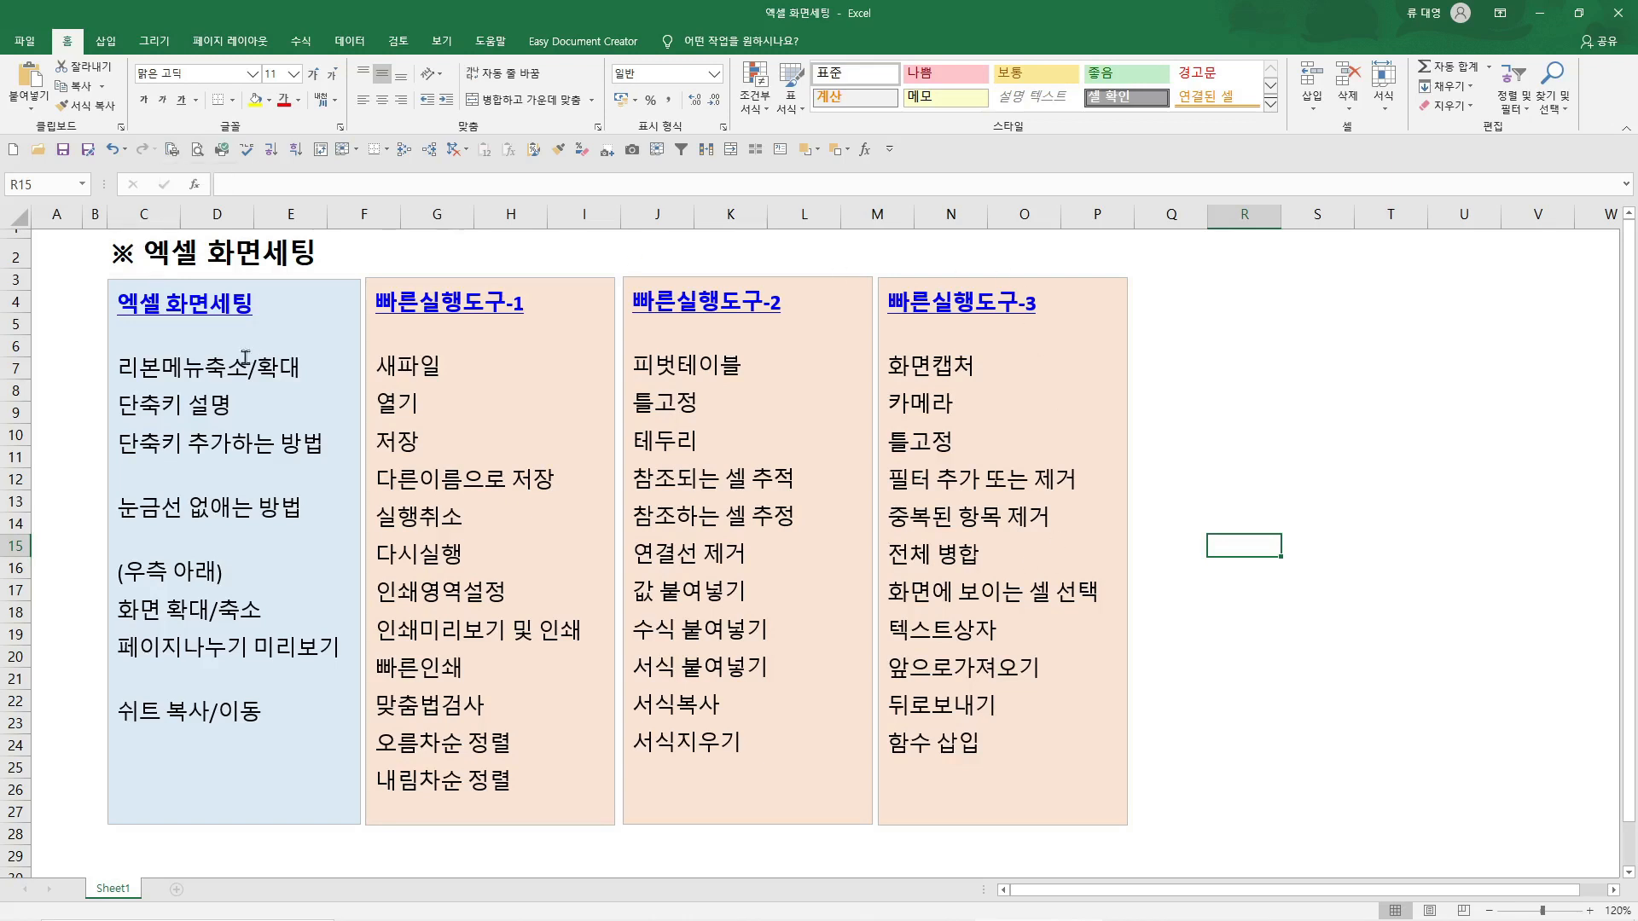
# Set the range C2:P28 holding the title and all four text boxes as the print area
pyautogui.click(134, 255)
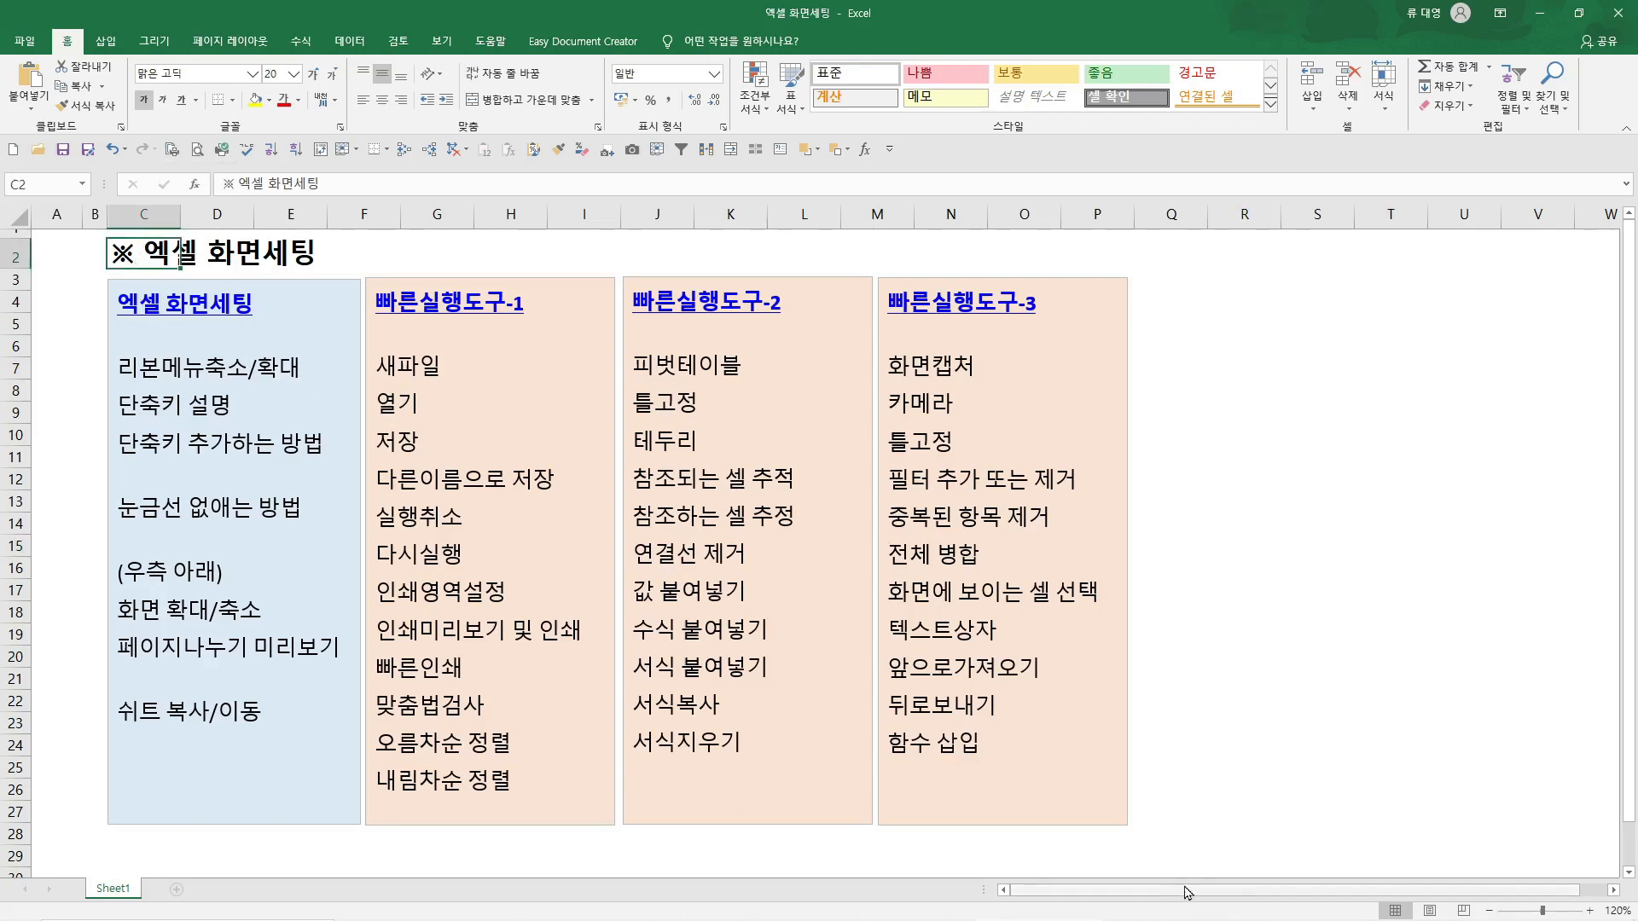
pyautogui.keyDown('shift'); pyautogui.click(1154, 827); pyautogui.keyUp('shift')
pyautogui.hotkey('shift', 'Left')
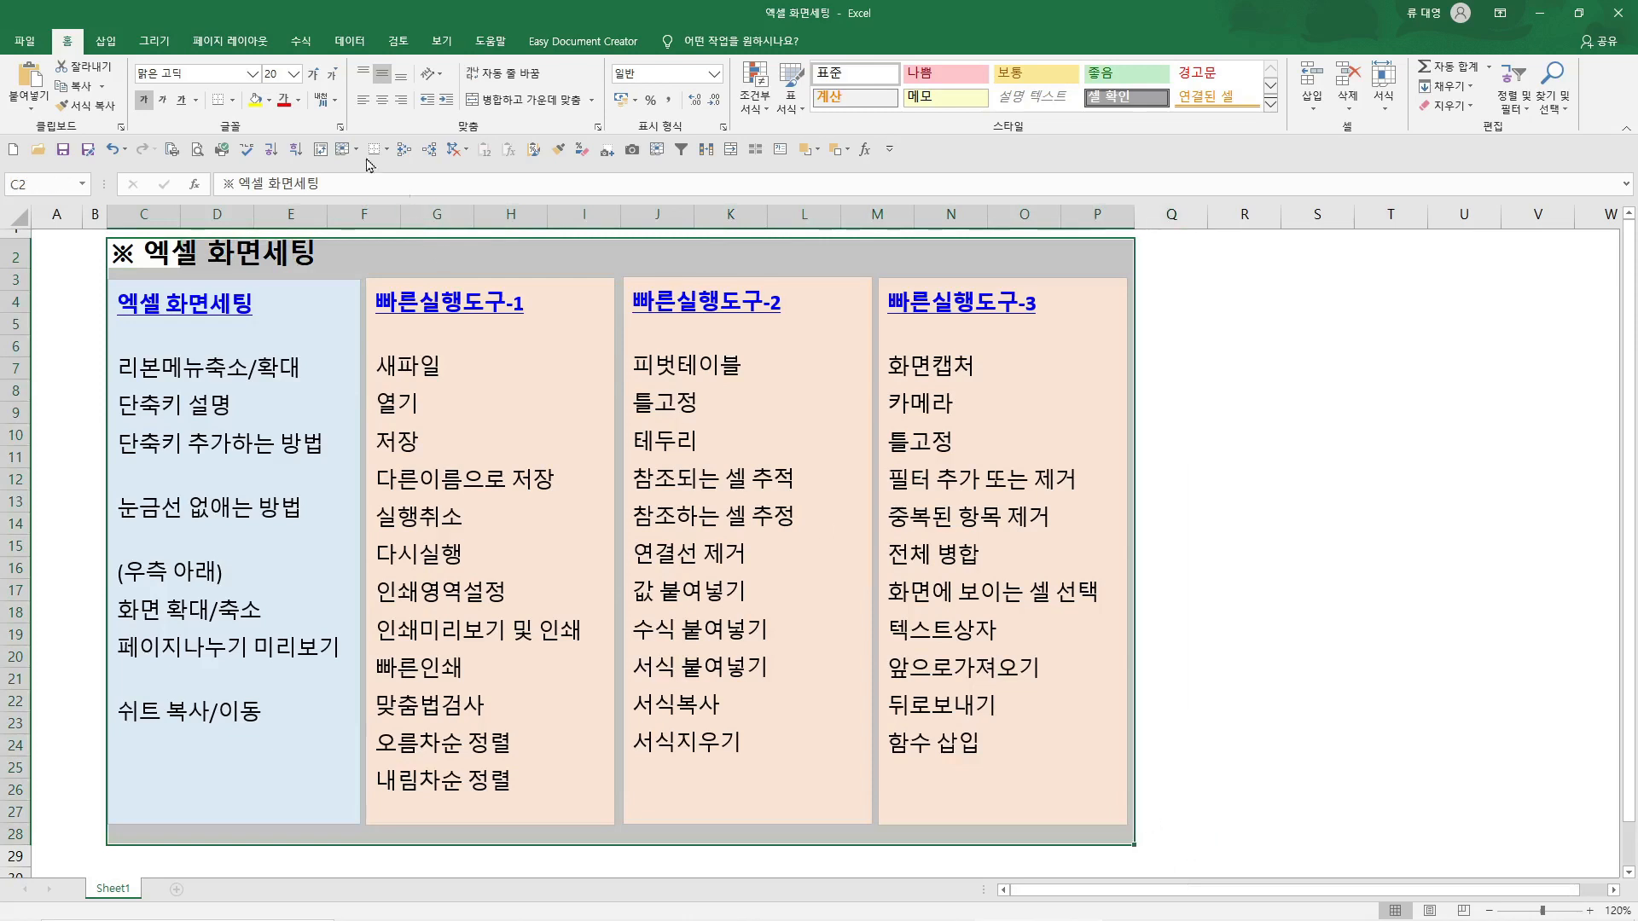
pyautogui.click(171, 151)
# Select the empty range Q3:R7, open the print preview and return to the worksheet
pyautogui.moveTo(1191, 276); pyautogui.dragTo(1254, 368)
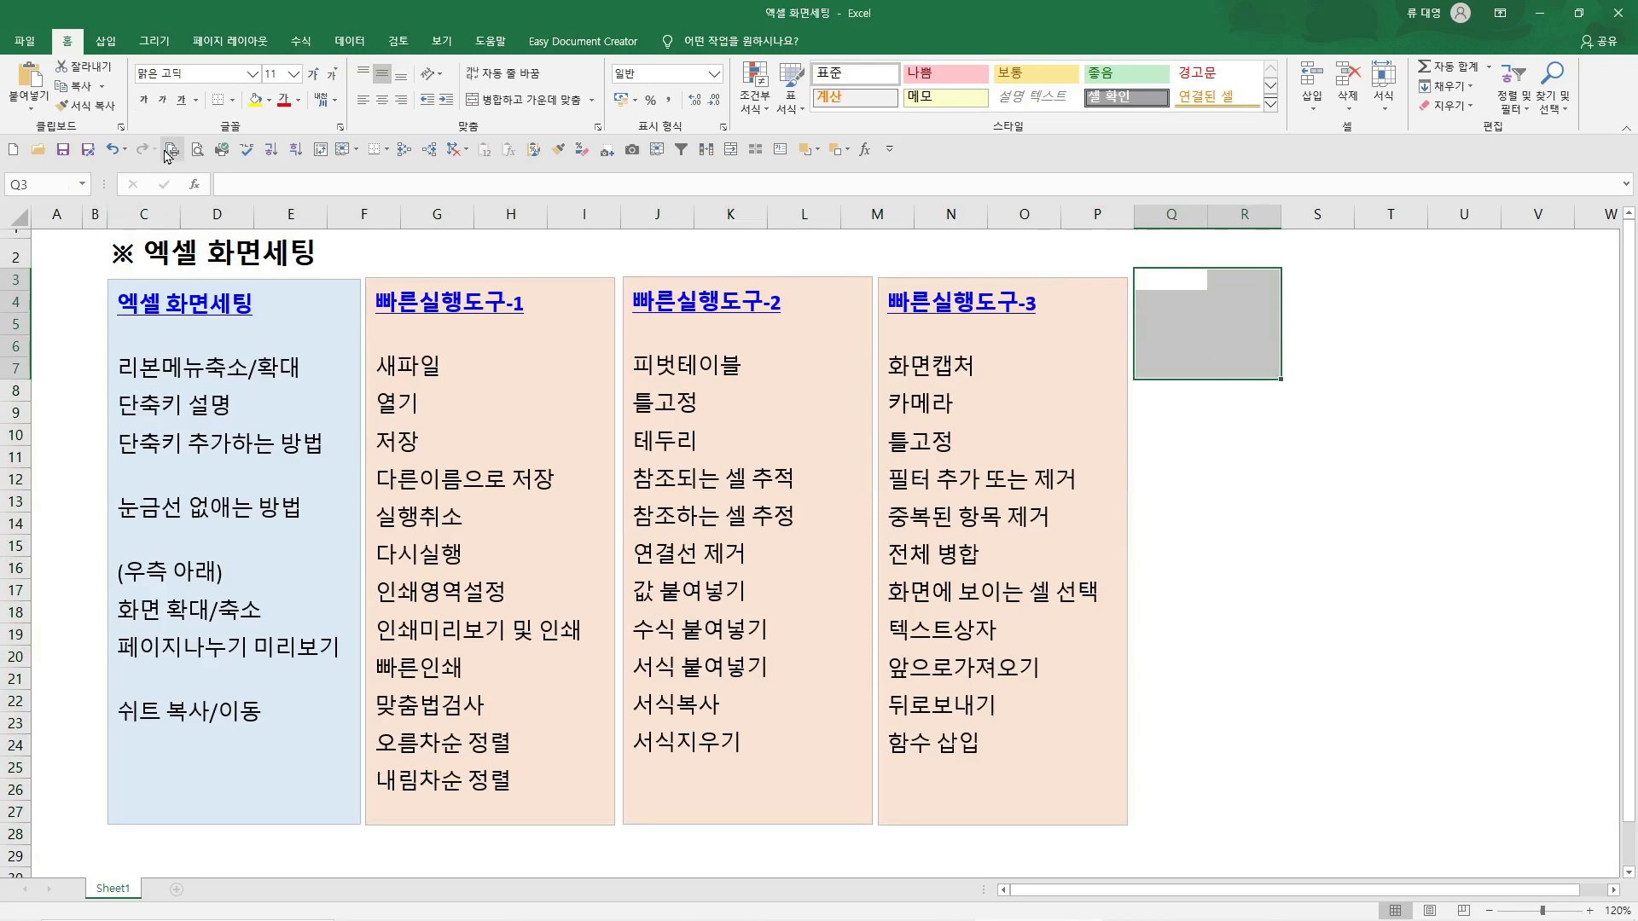
pyautogui.click(198, 152)
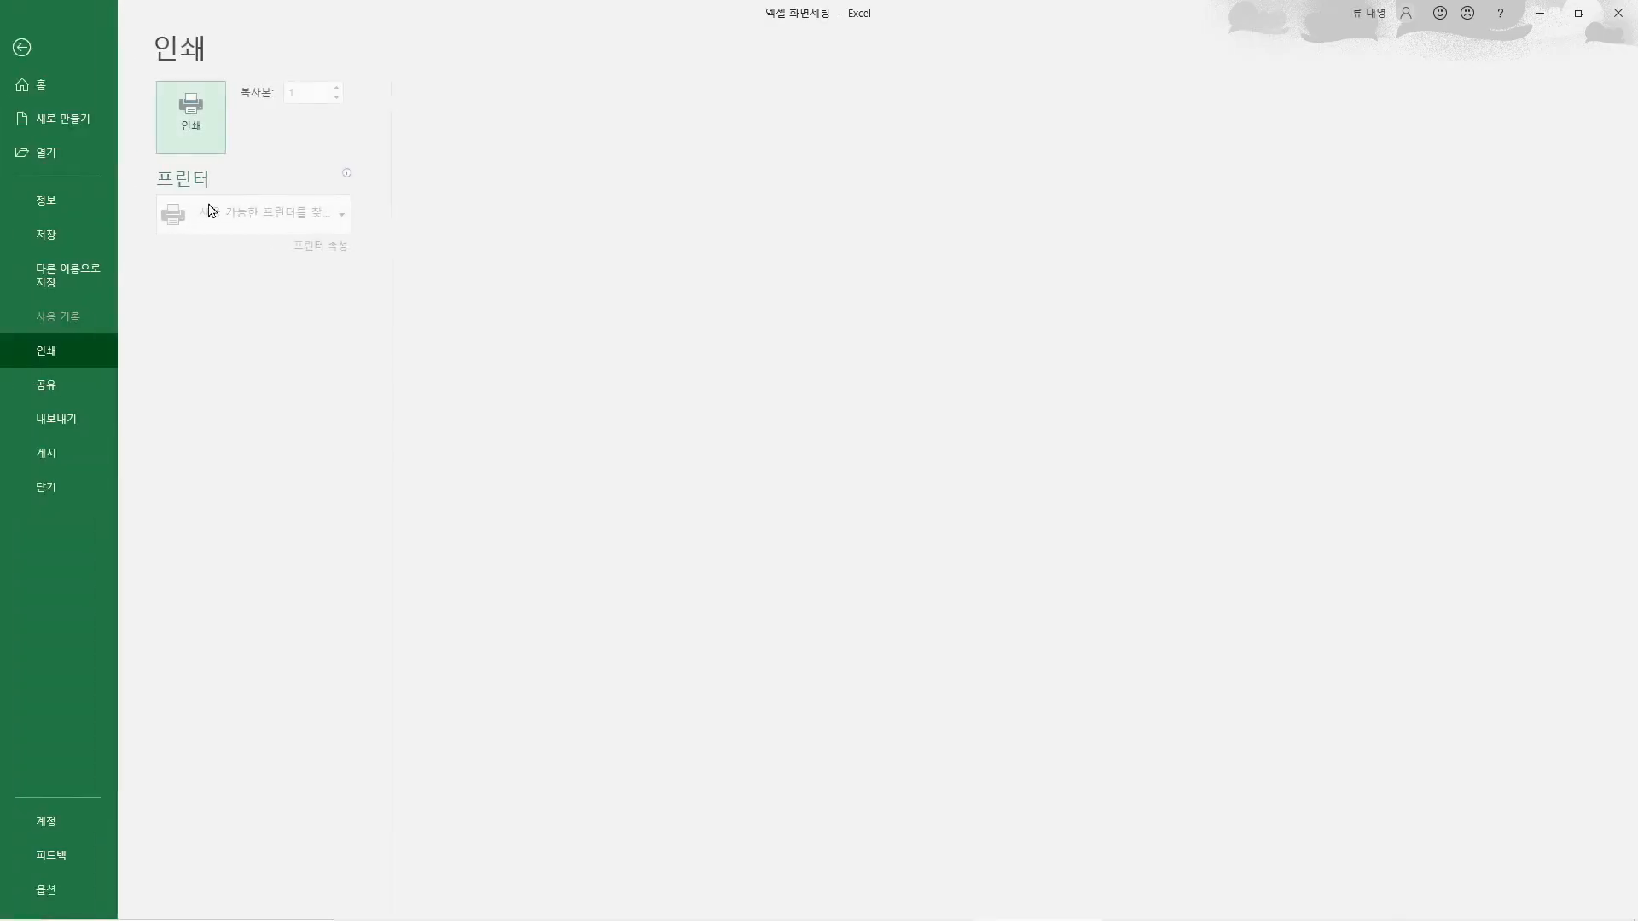
pyautogui.press('Escape')
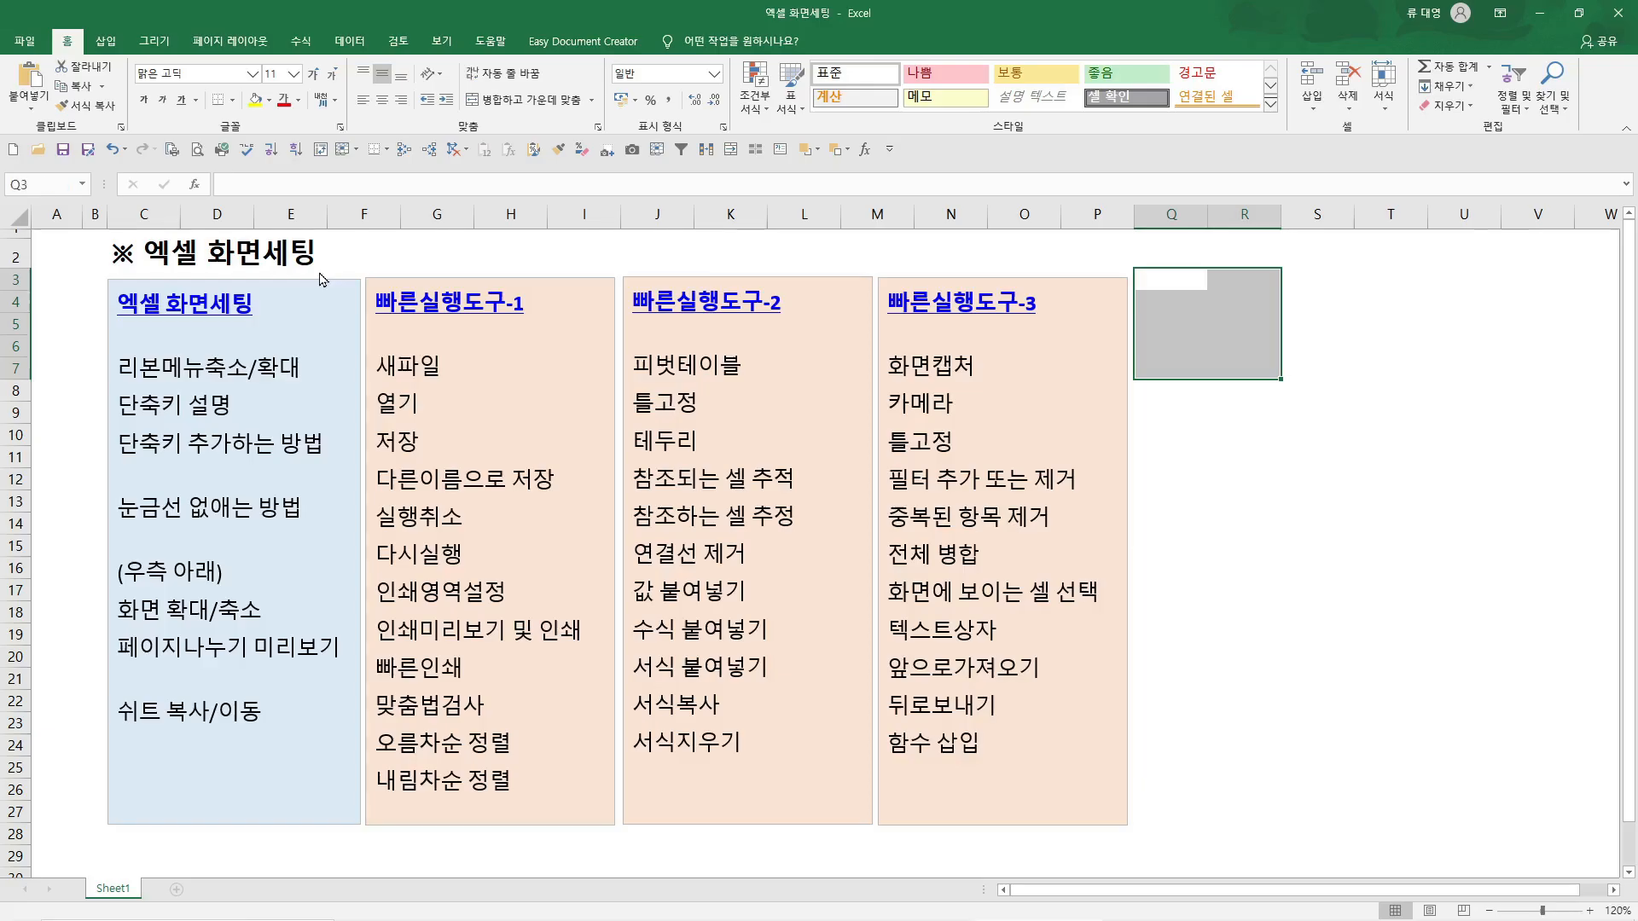
# Set the range C2:P28 as the print area and open its print preview
pyautogui.moveTo(128, 256); pyautogui.dragTo(1093, 833)
pyautogui.click(172, 151)
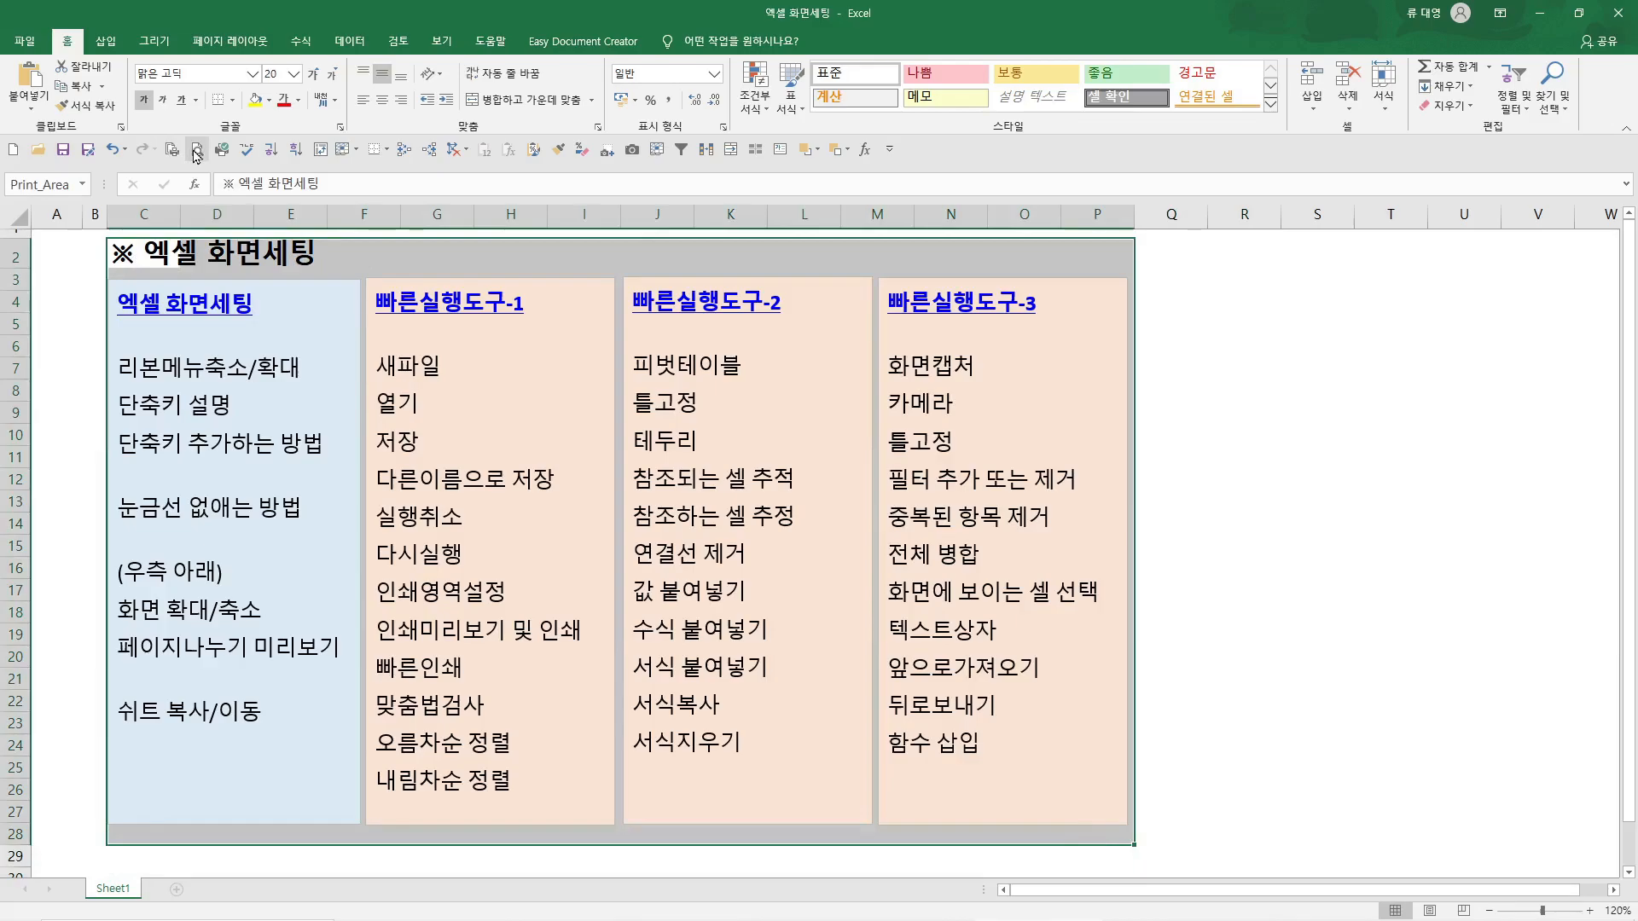
pyautogui.click(196, 154)
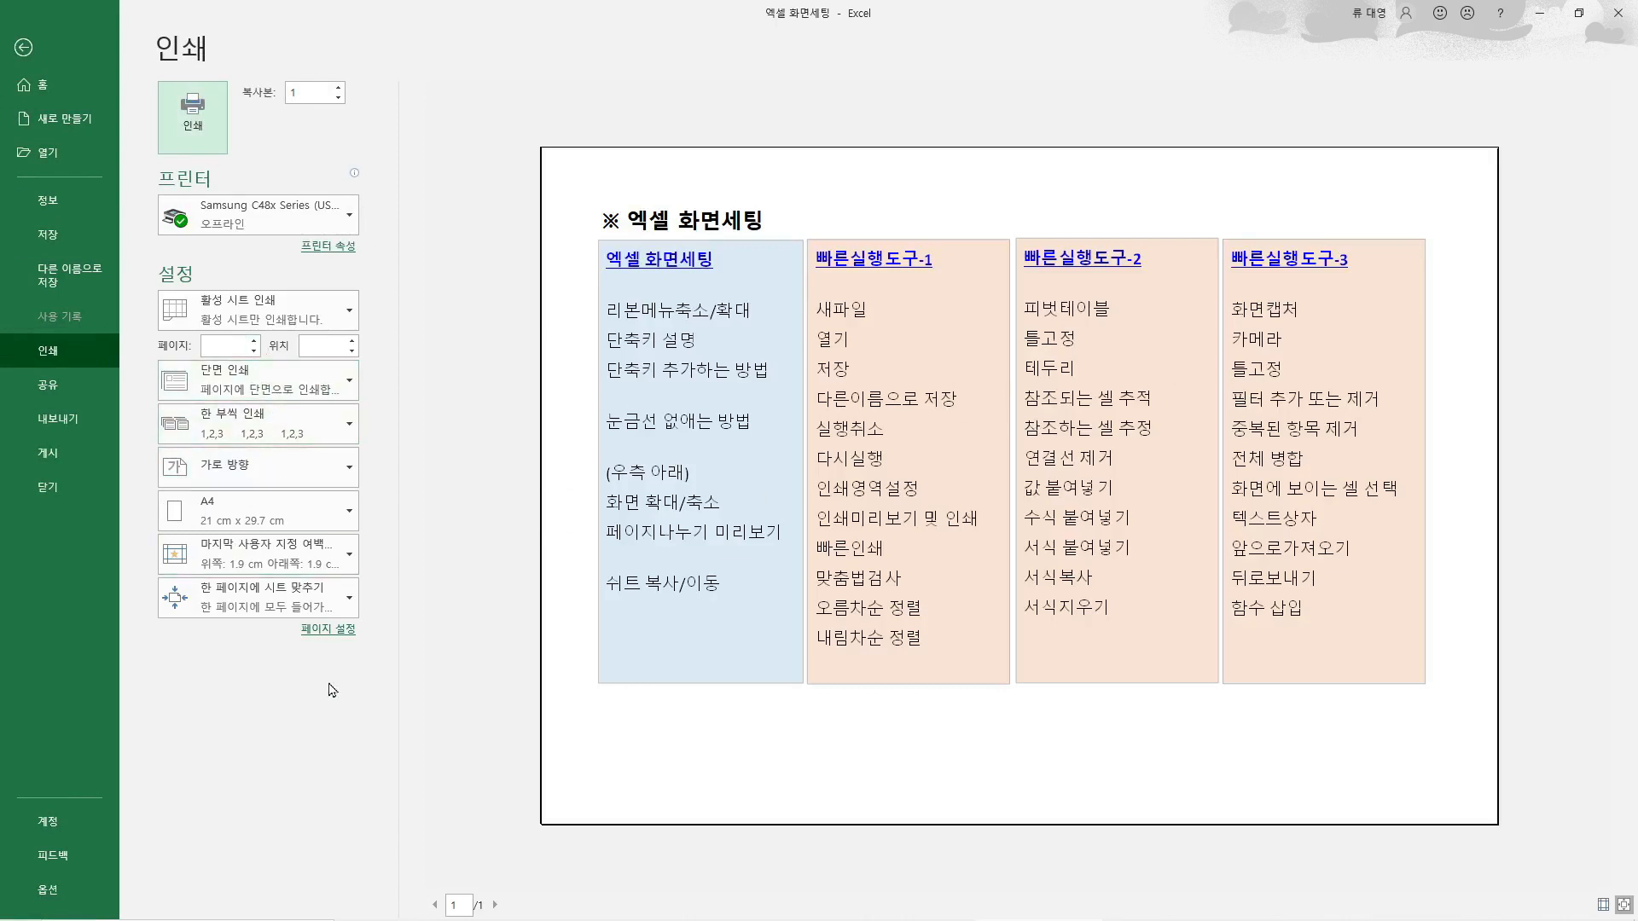
# In the page setup, set the scaling to 100% and the paper orientation to portrait (세로)
pyautogui.click(329, 628)
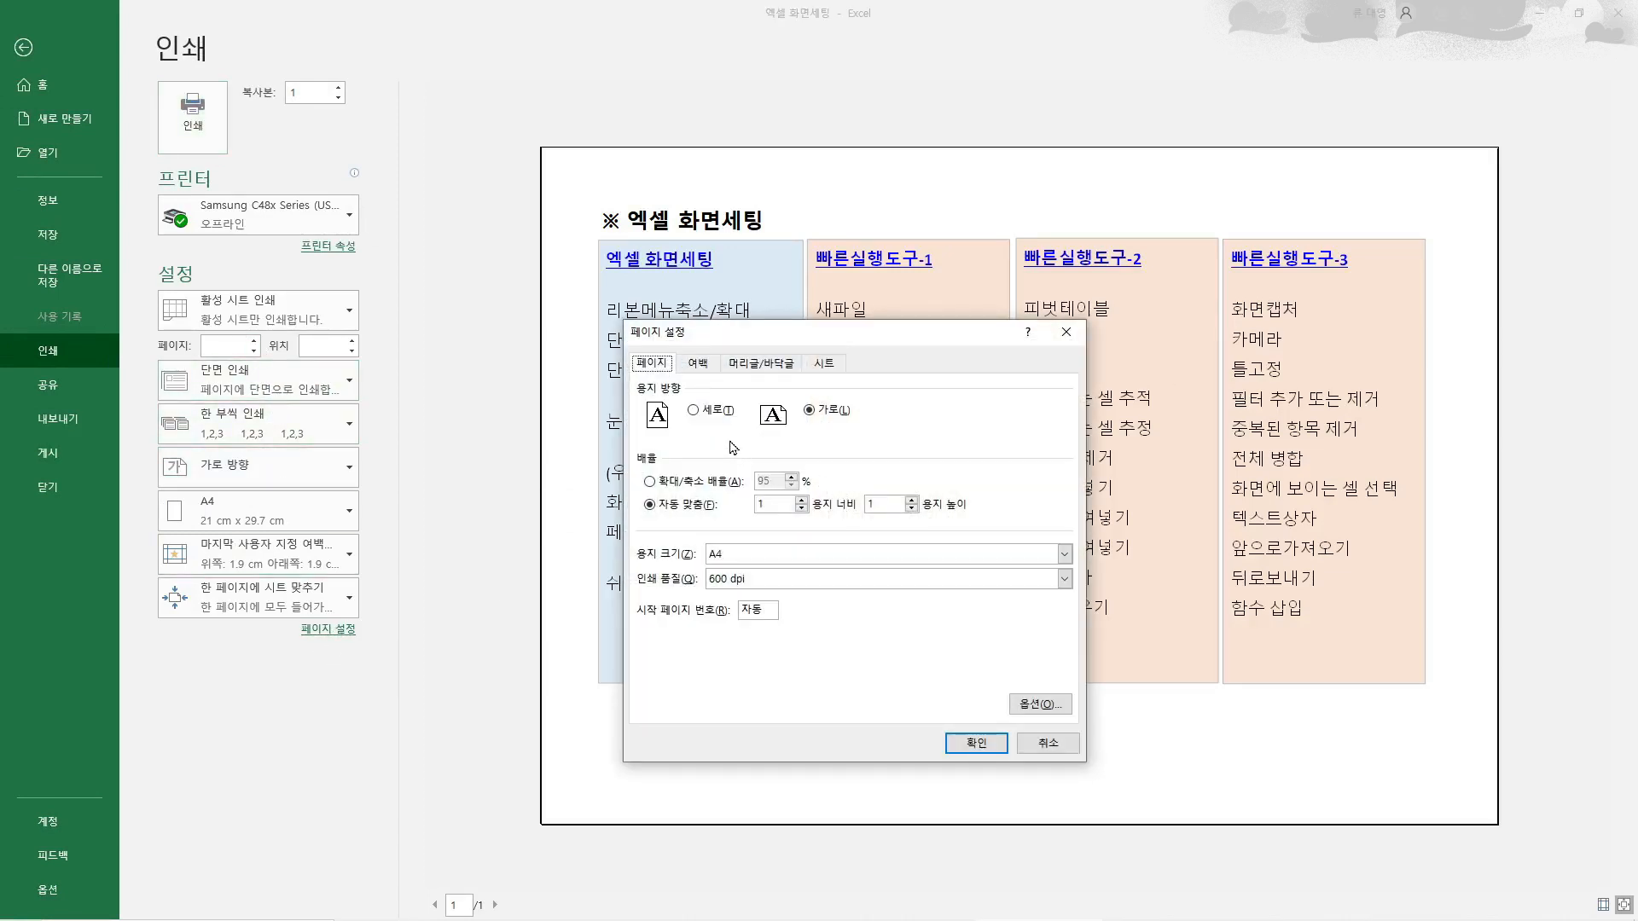
pyautogui.click(691, 482)
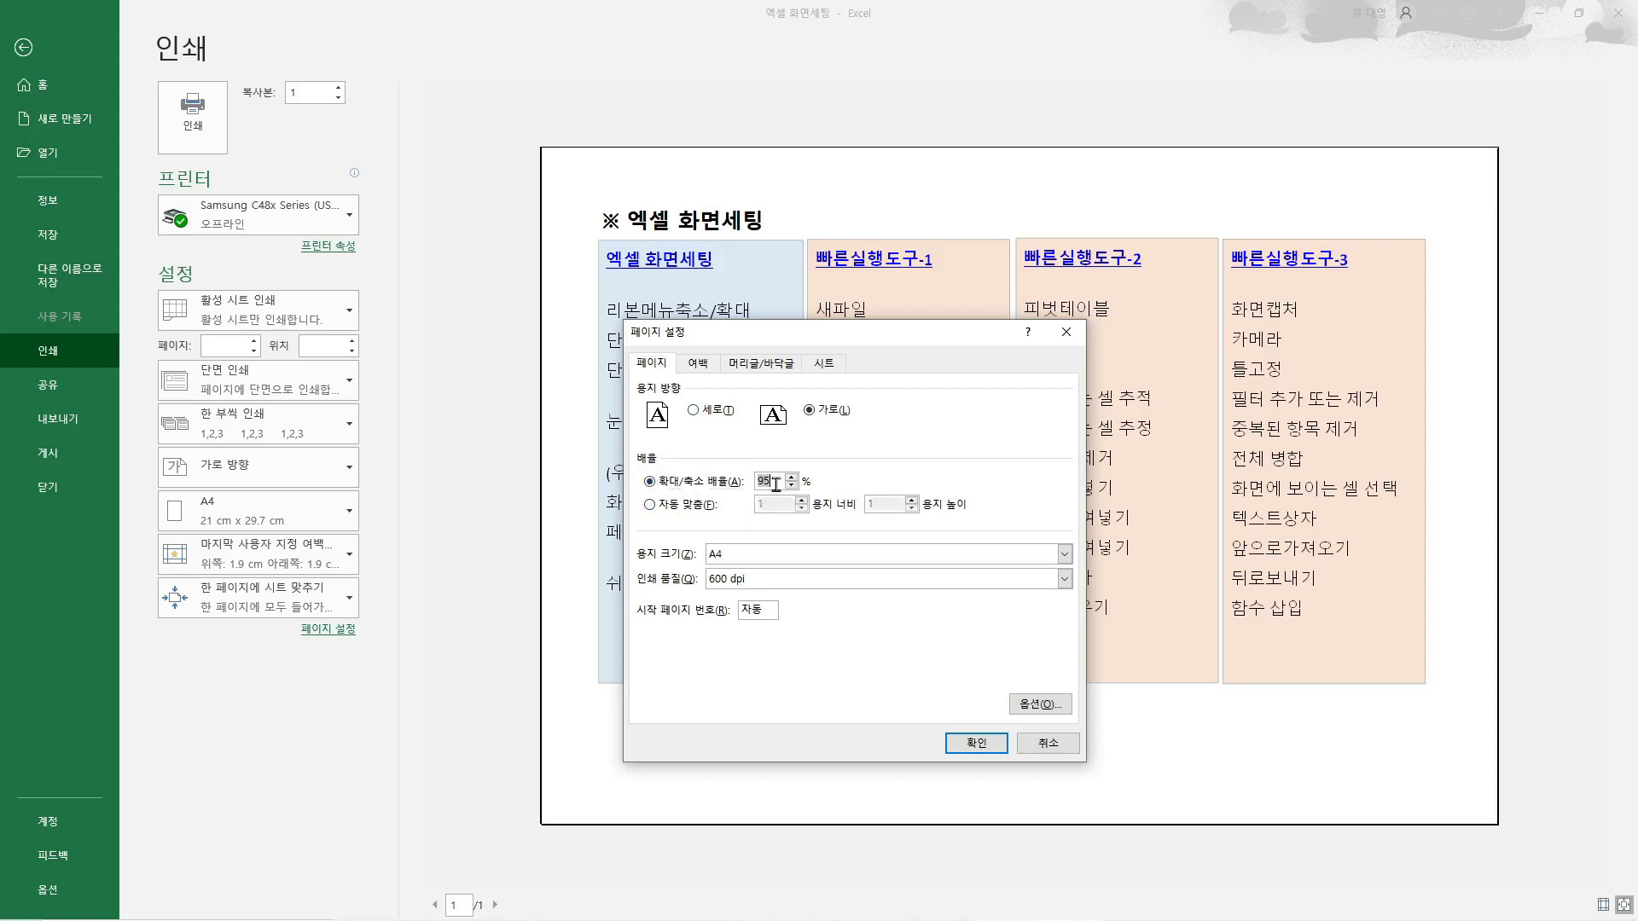
pyautogui.moveTo(774, 482); pyautogui.dragTo(753, 481)
pyautogui.click(712, 411)
pyautogui.press('Return')
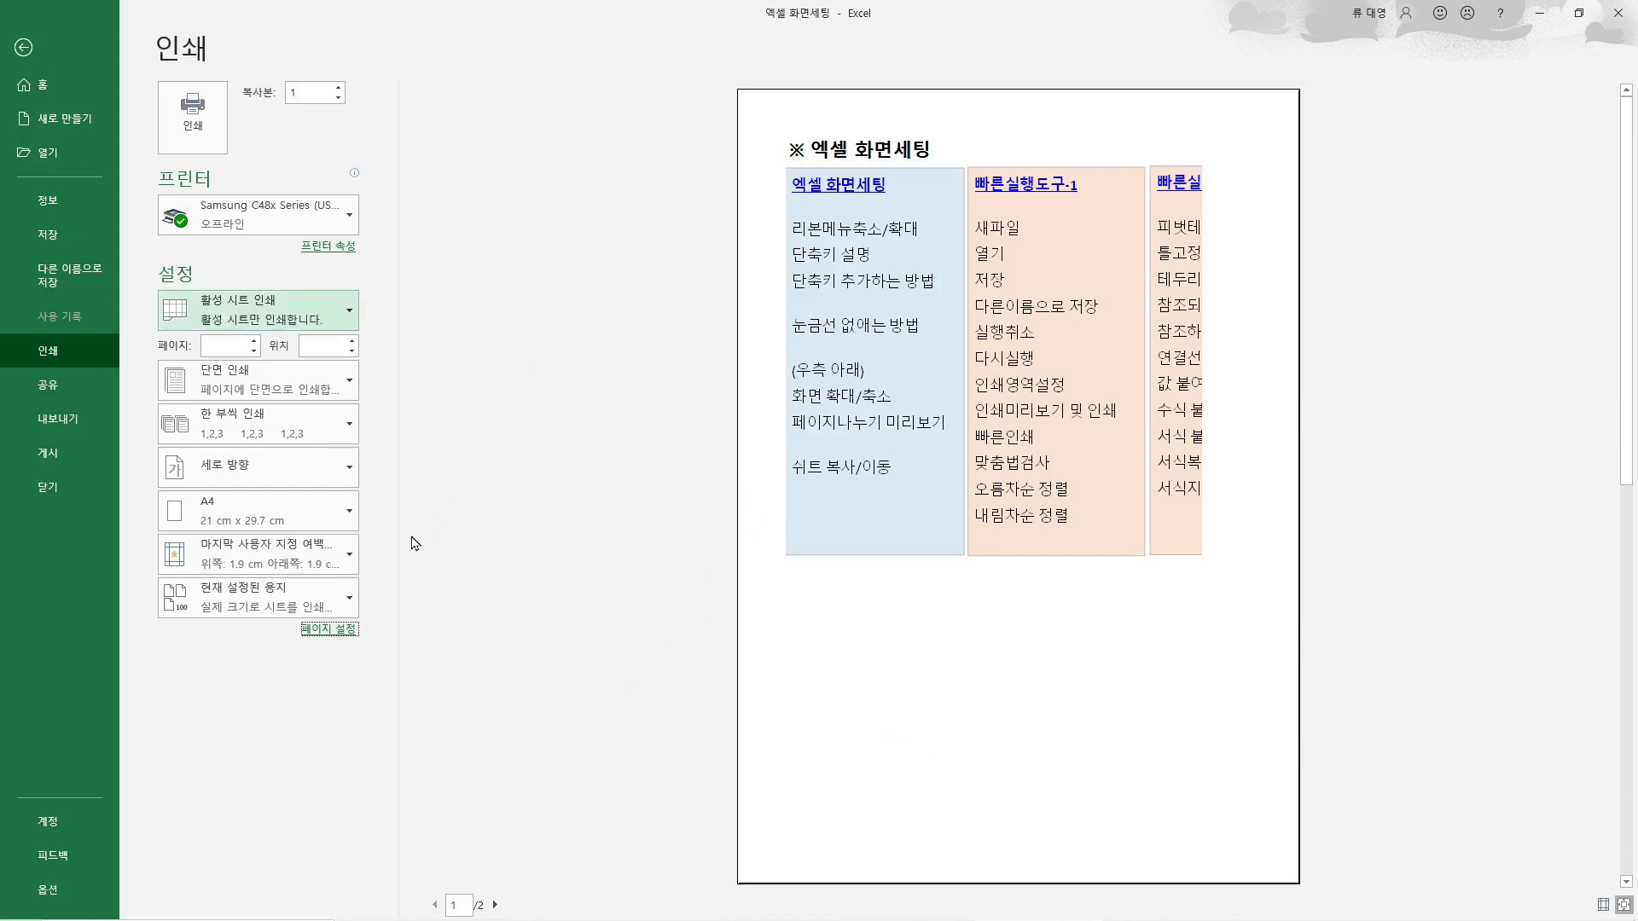
# Set the page to landscape (가로) with automatic fit to 1 page wide by 1 page tall
pyautogui.click(331, 631)
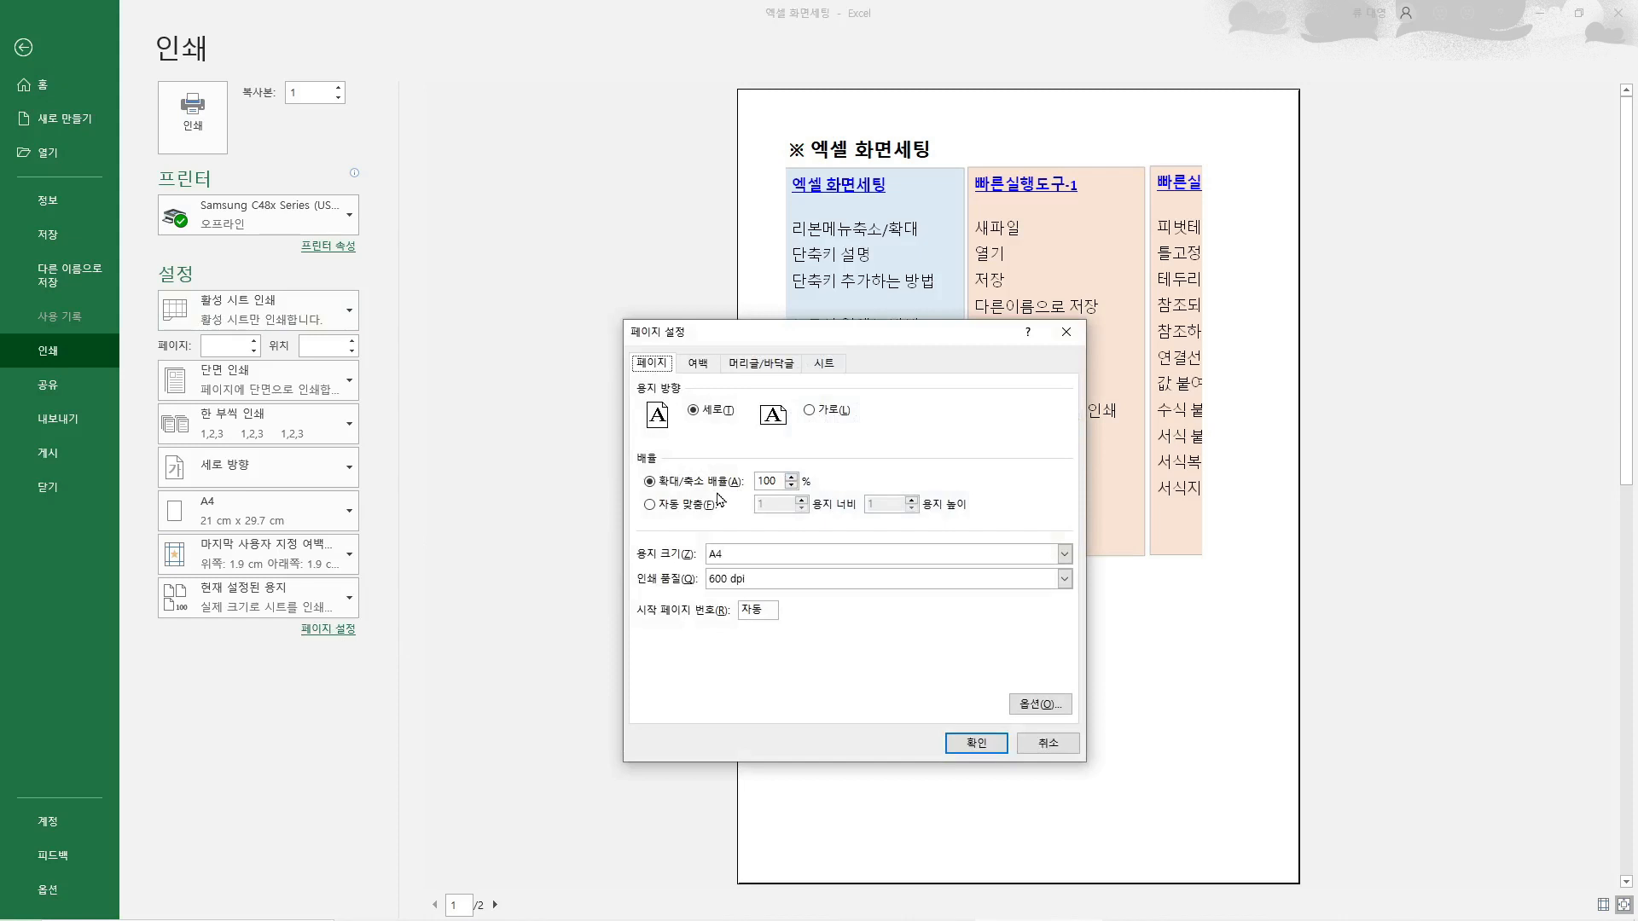
pyautogui.click(836, 410)
pyautogui.click(726, 503)
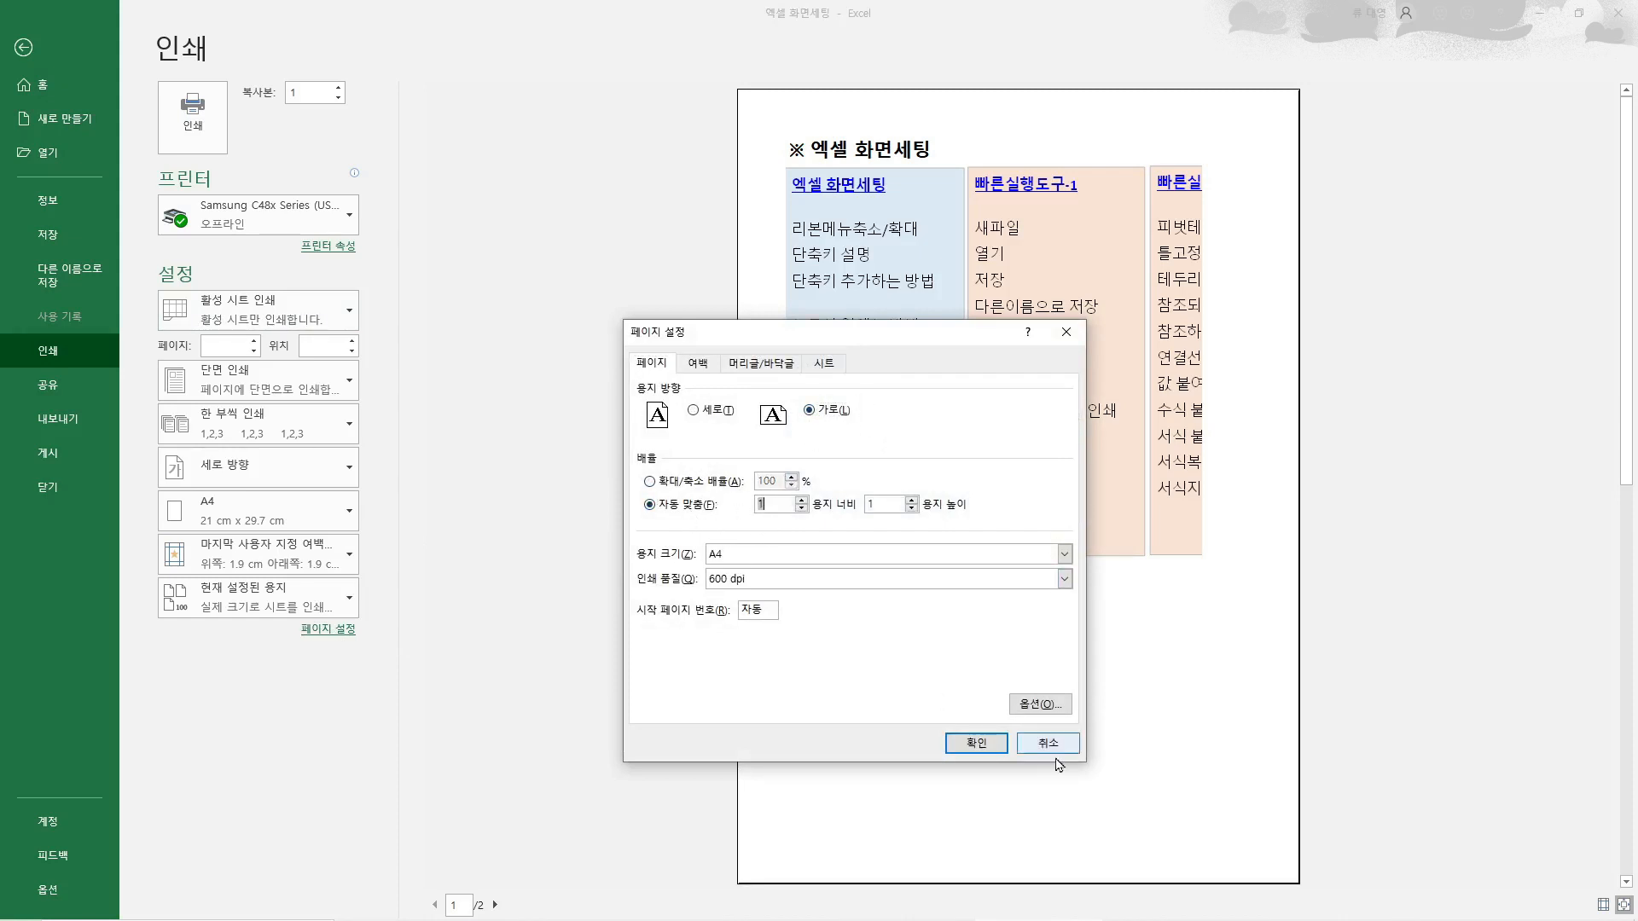
pyautogui.click(983, 748)
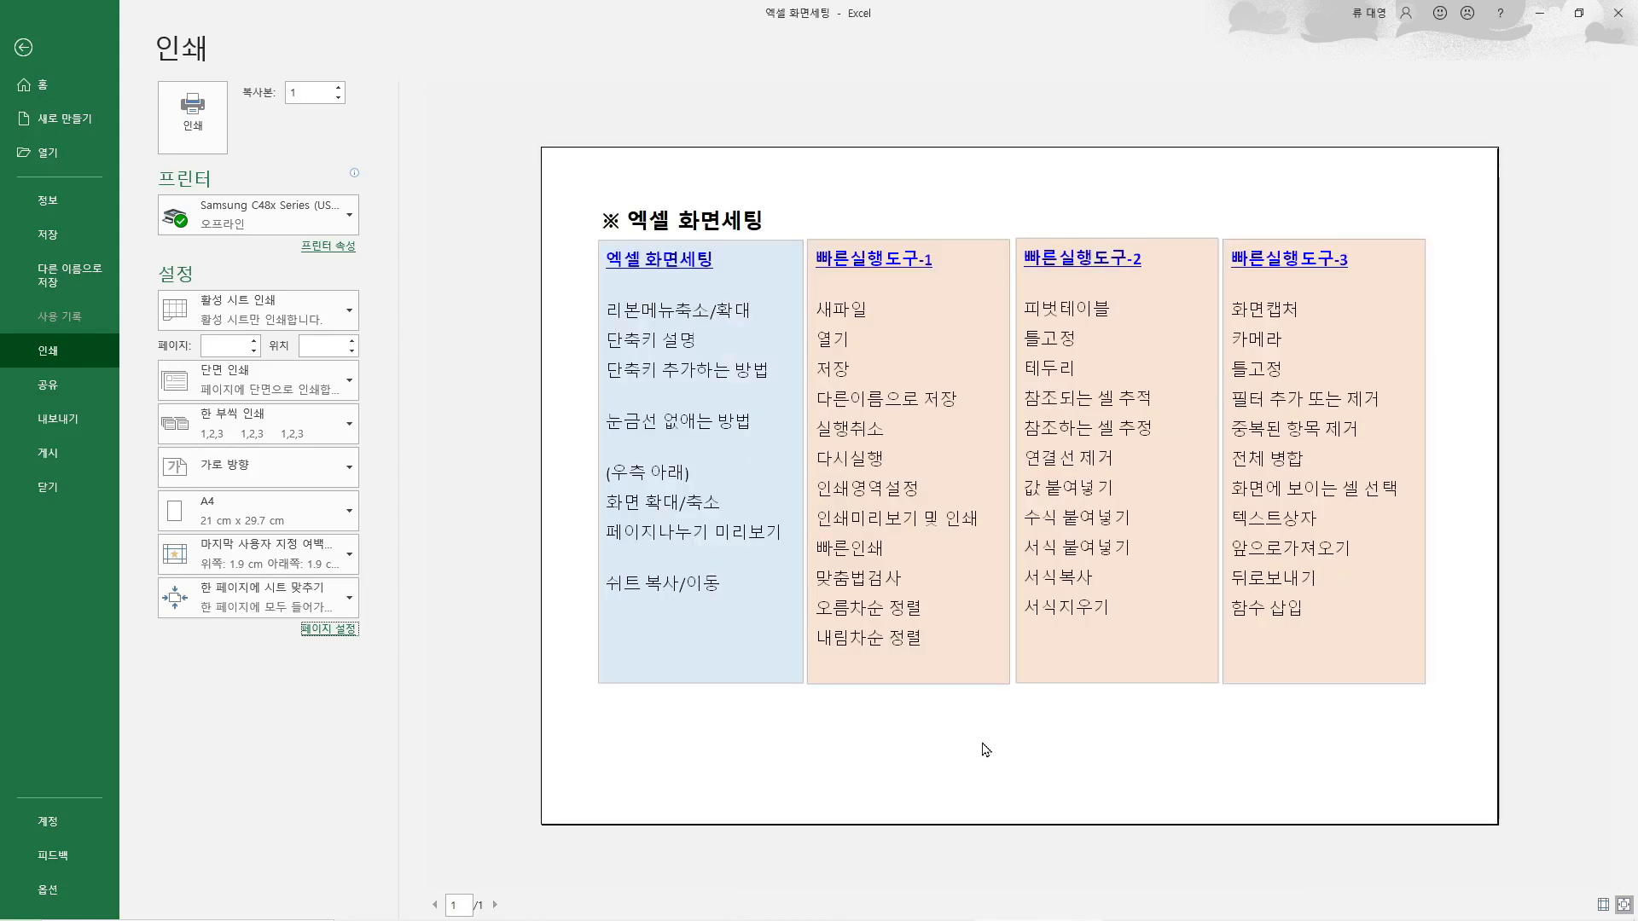
# Change the page orientation to portrait (세로) in the page setup
pyautogui.click(329, 629)
pyautogui.click(698, 411)
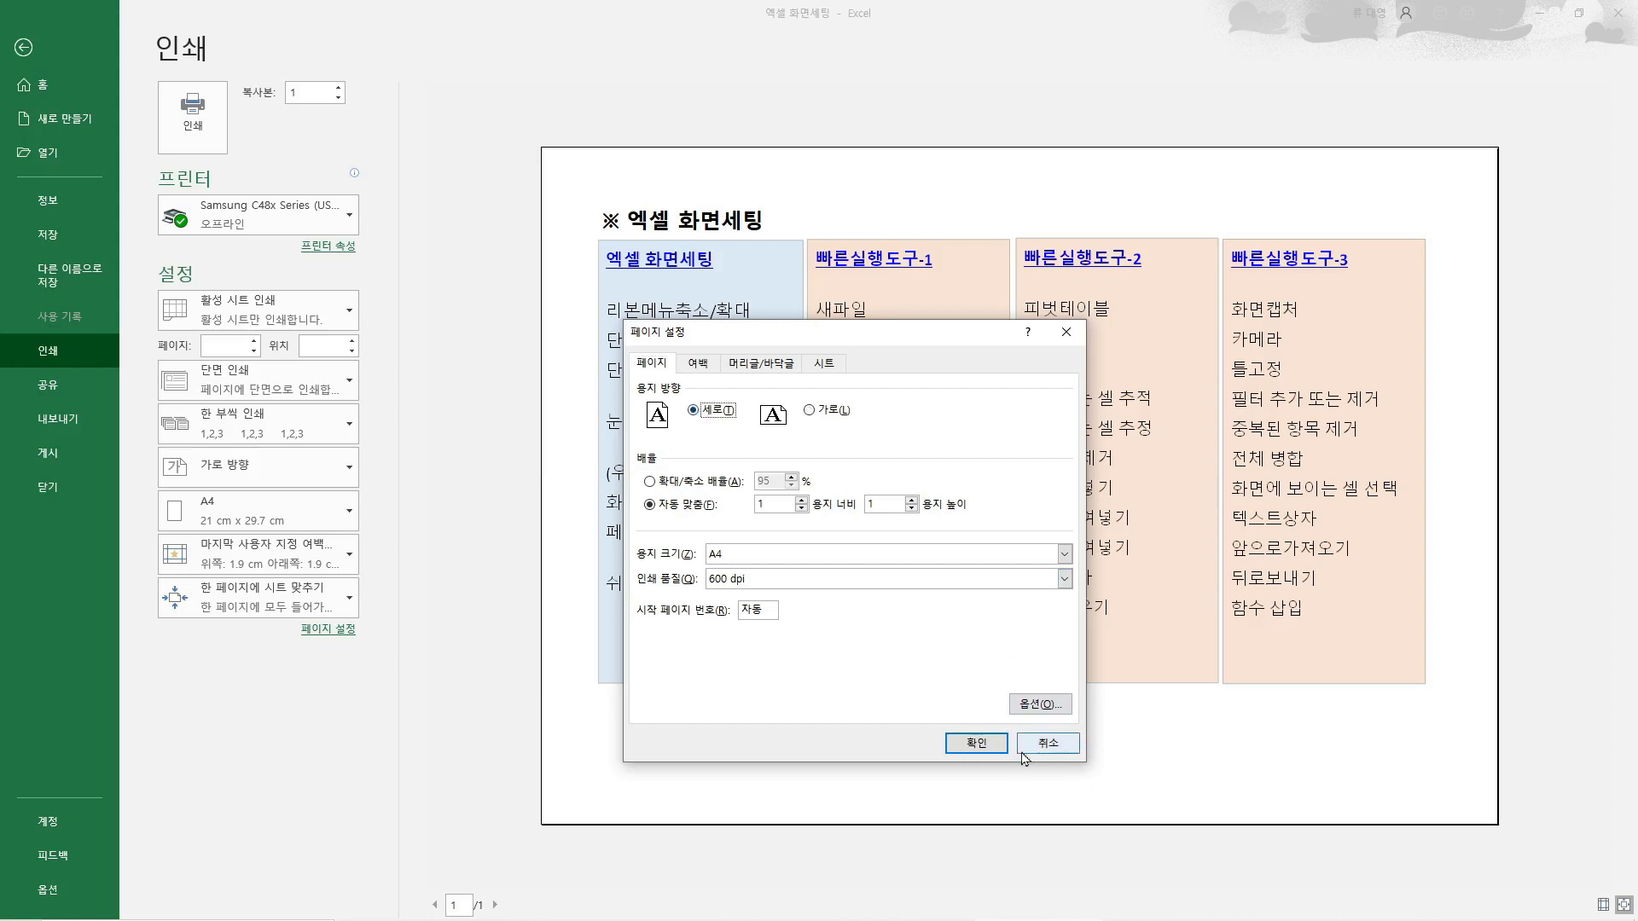
pyautogui.click(976, 743)
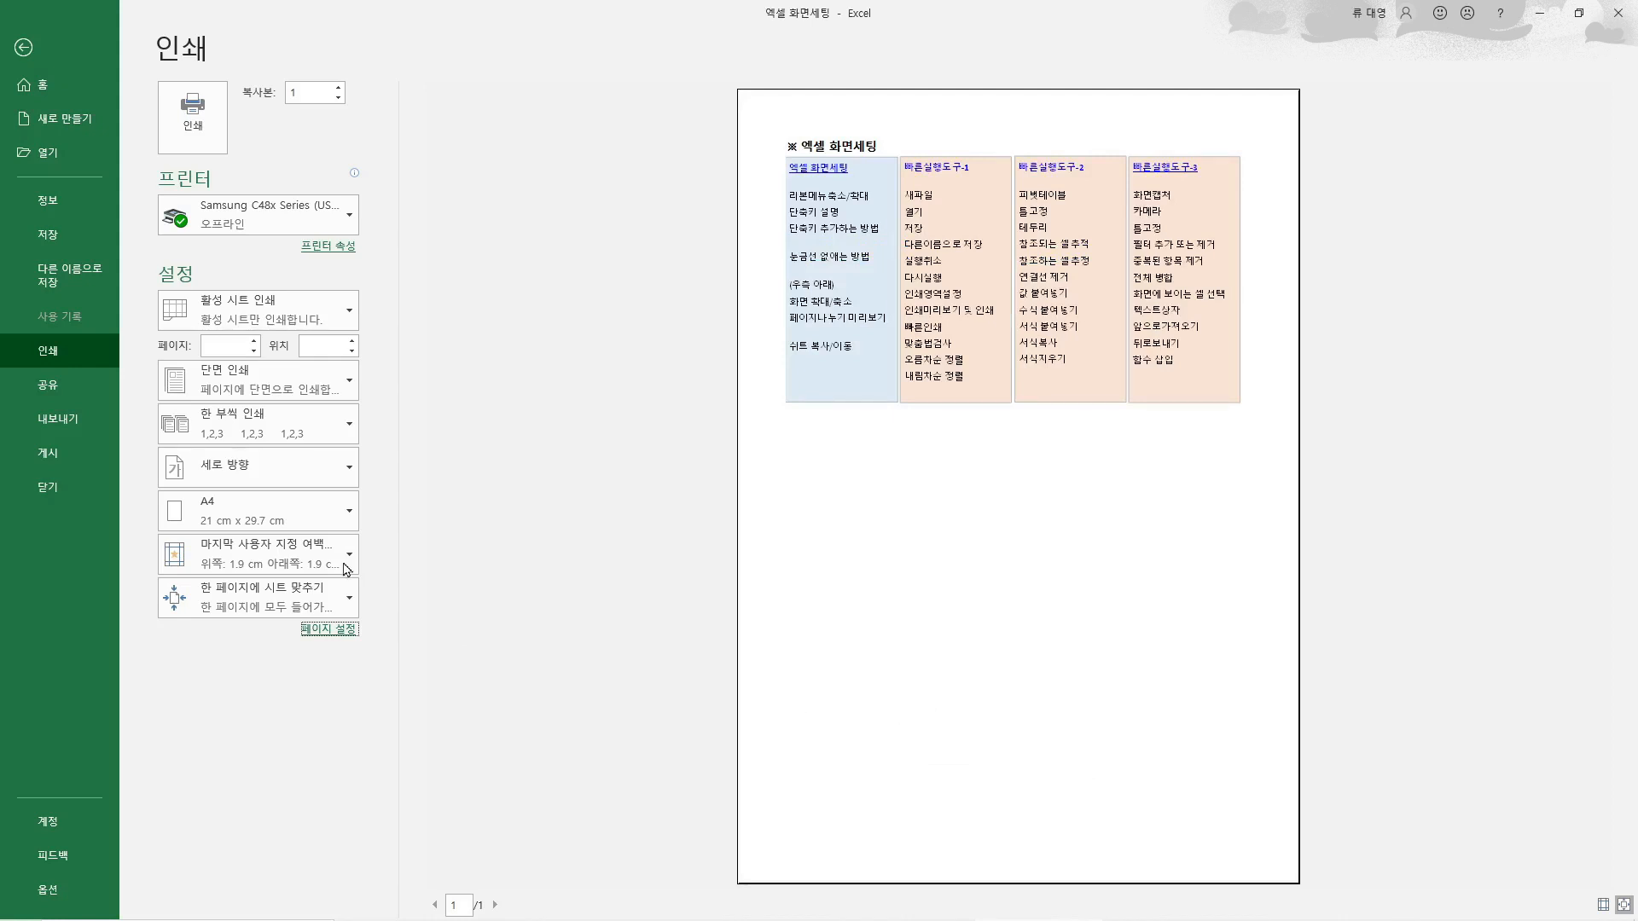
# Return to the worksheet, open the print page again and close it without printing
pyautogui.click(195, 150)
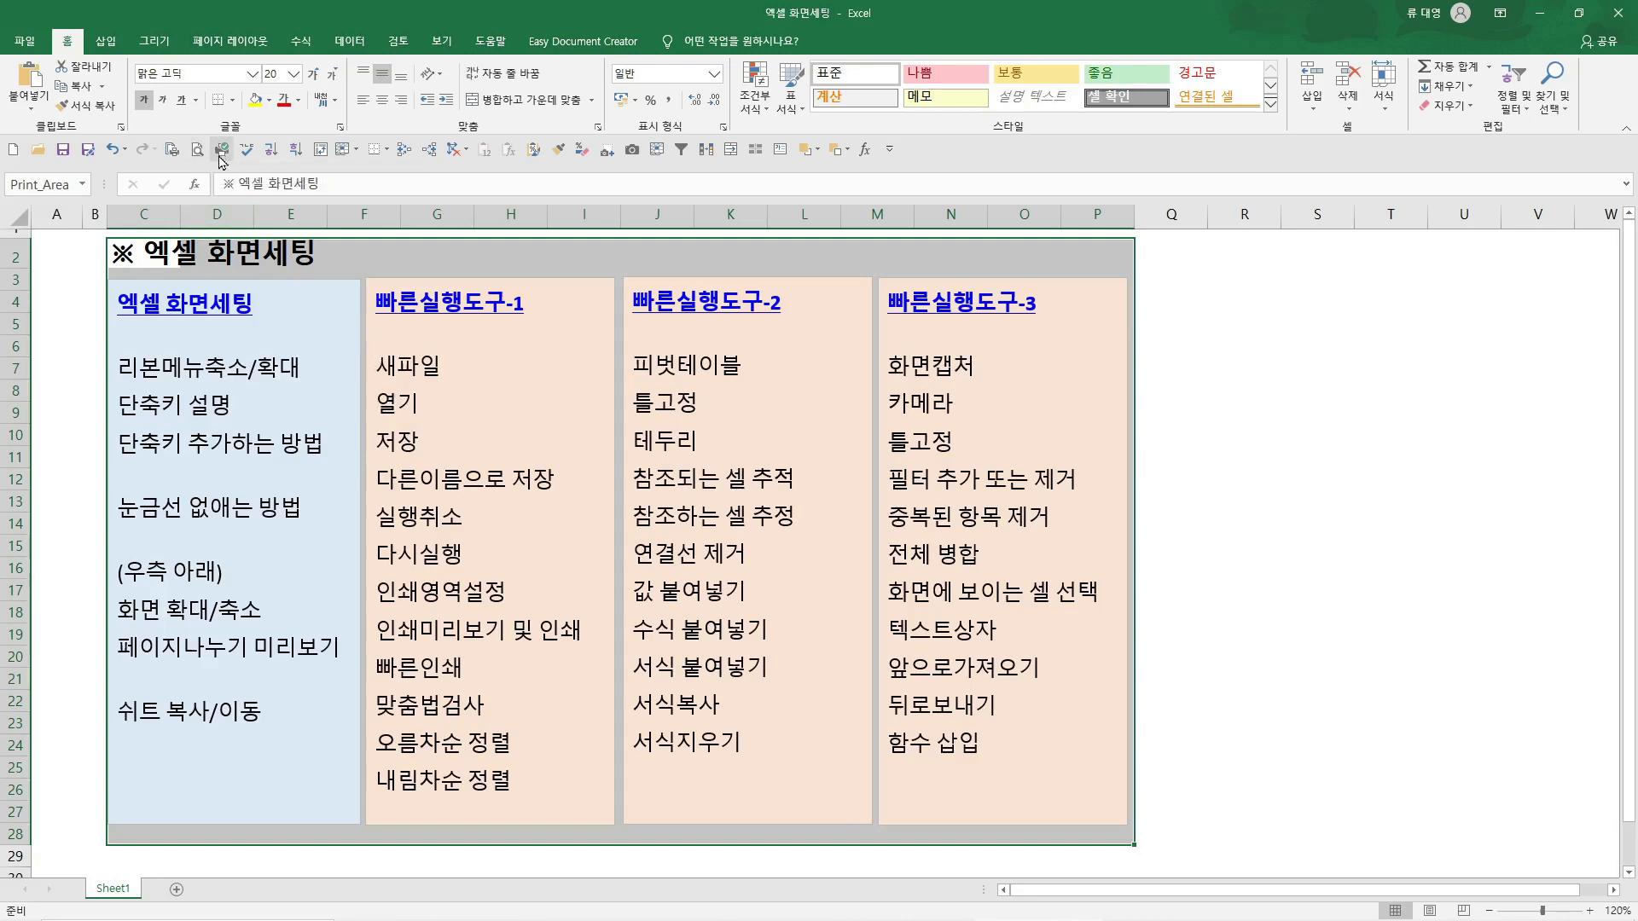
pyautogui.click(221, 158)
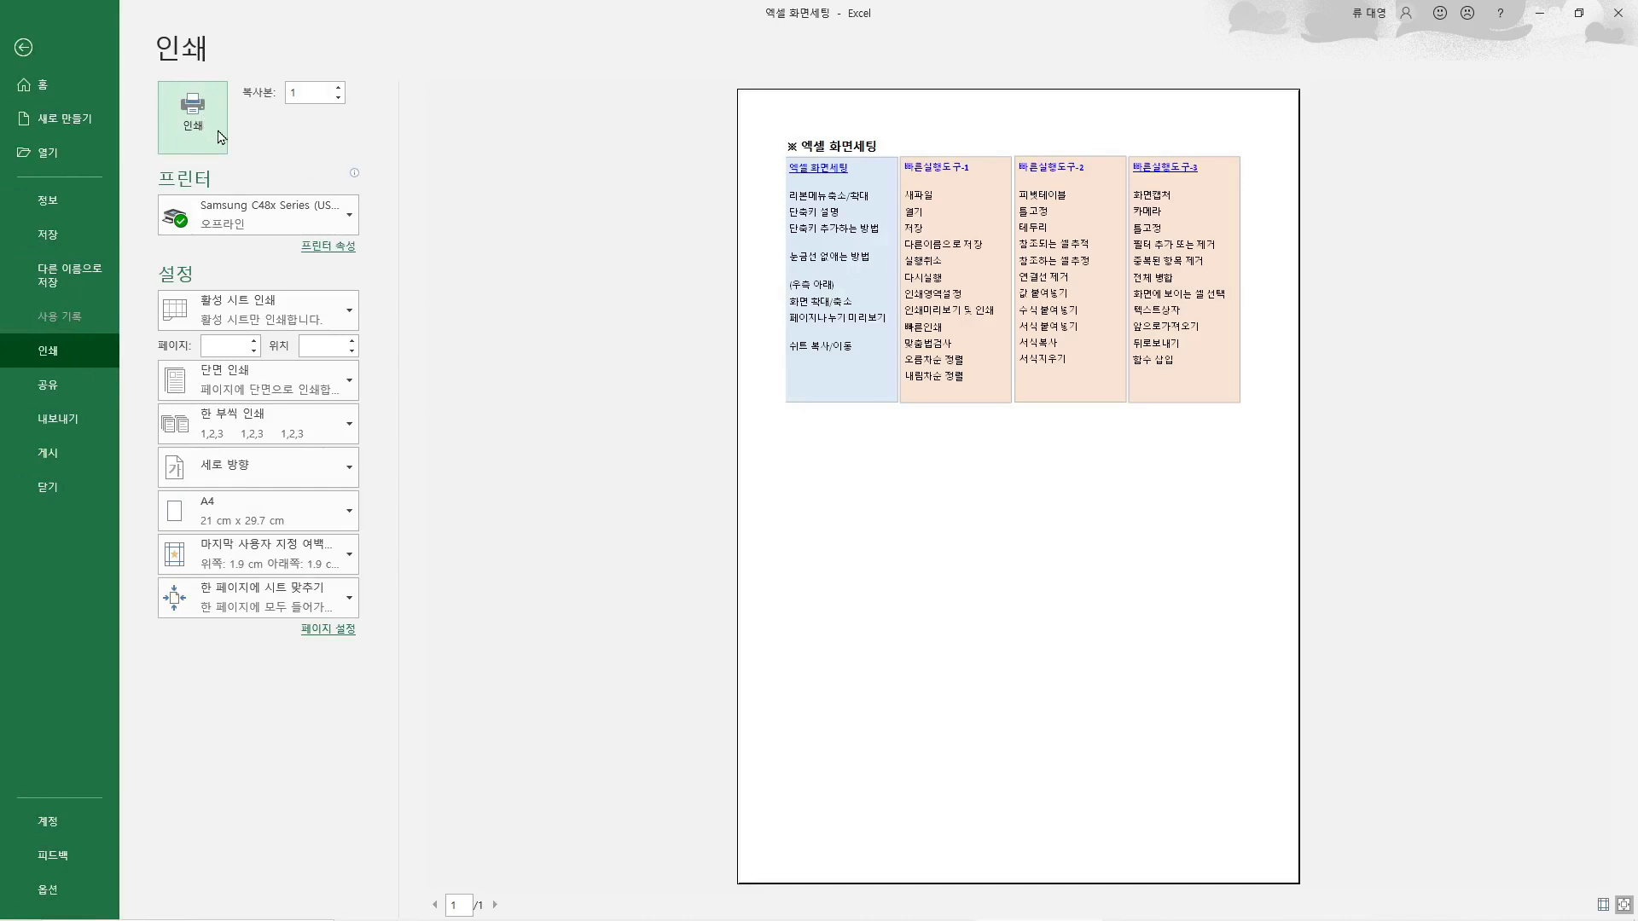
pyautogui.press('Escape')
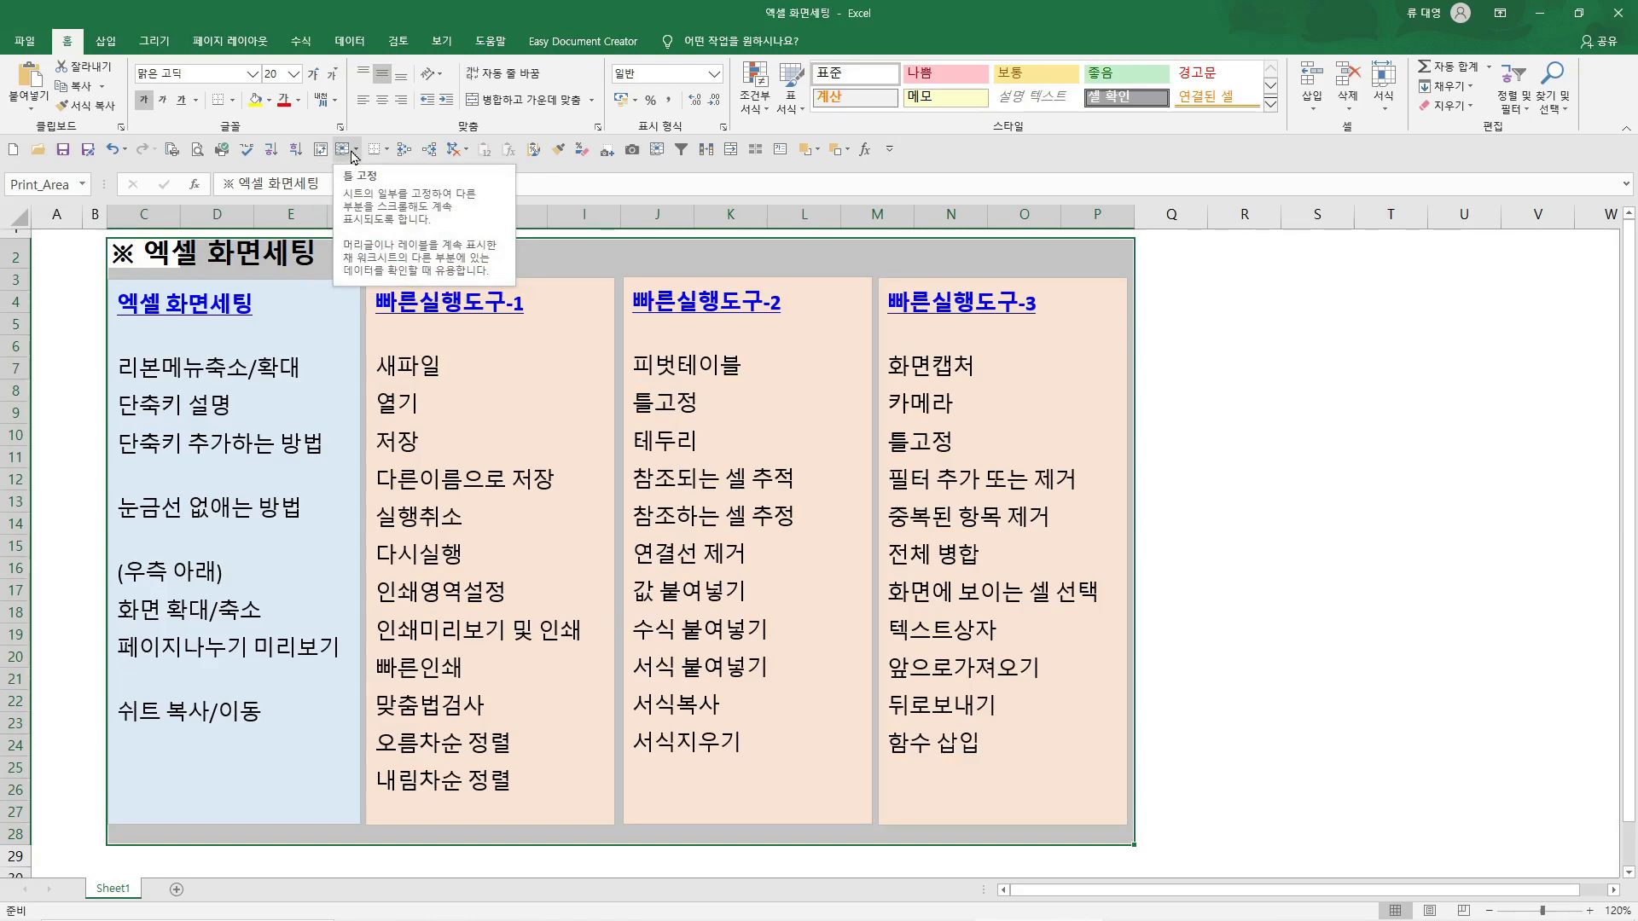
# Switch to the 샘플_회원명단 workbook and check how its frozen header rows behave while moving through the list
pyautogui.click(1316, 614)
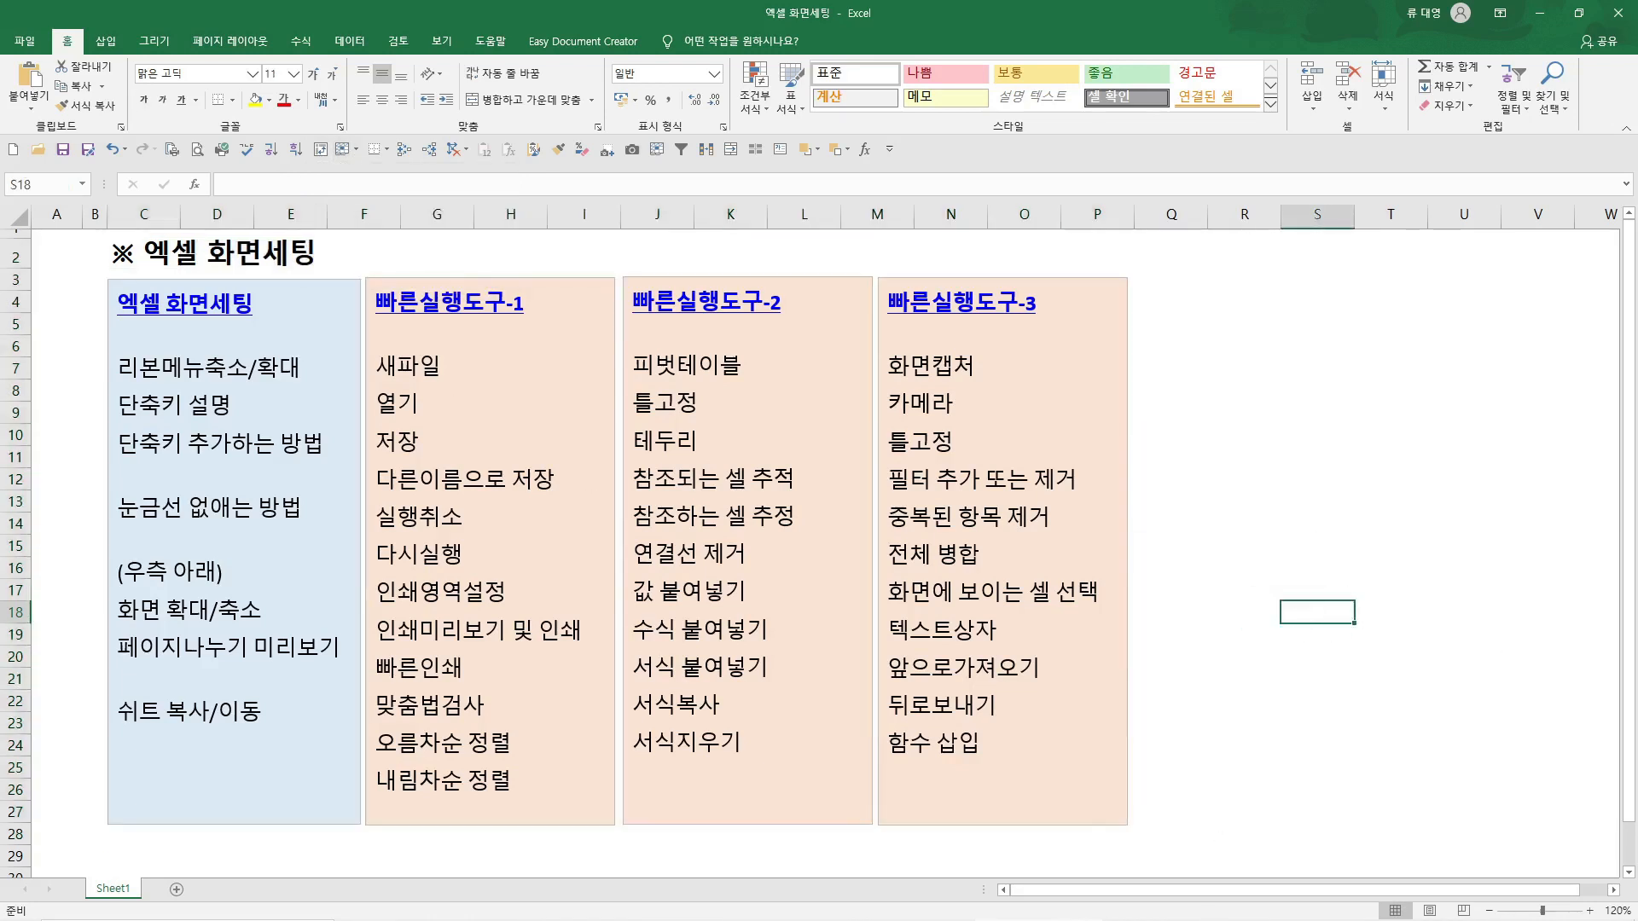
pyautogui.moveTo(1122, 913)
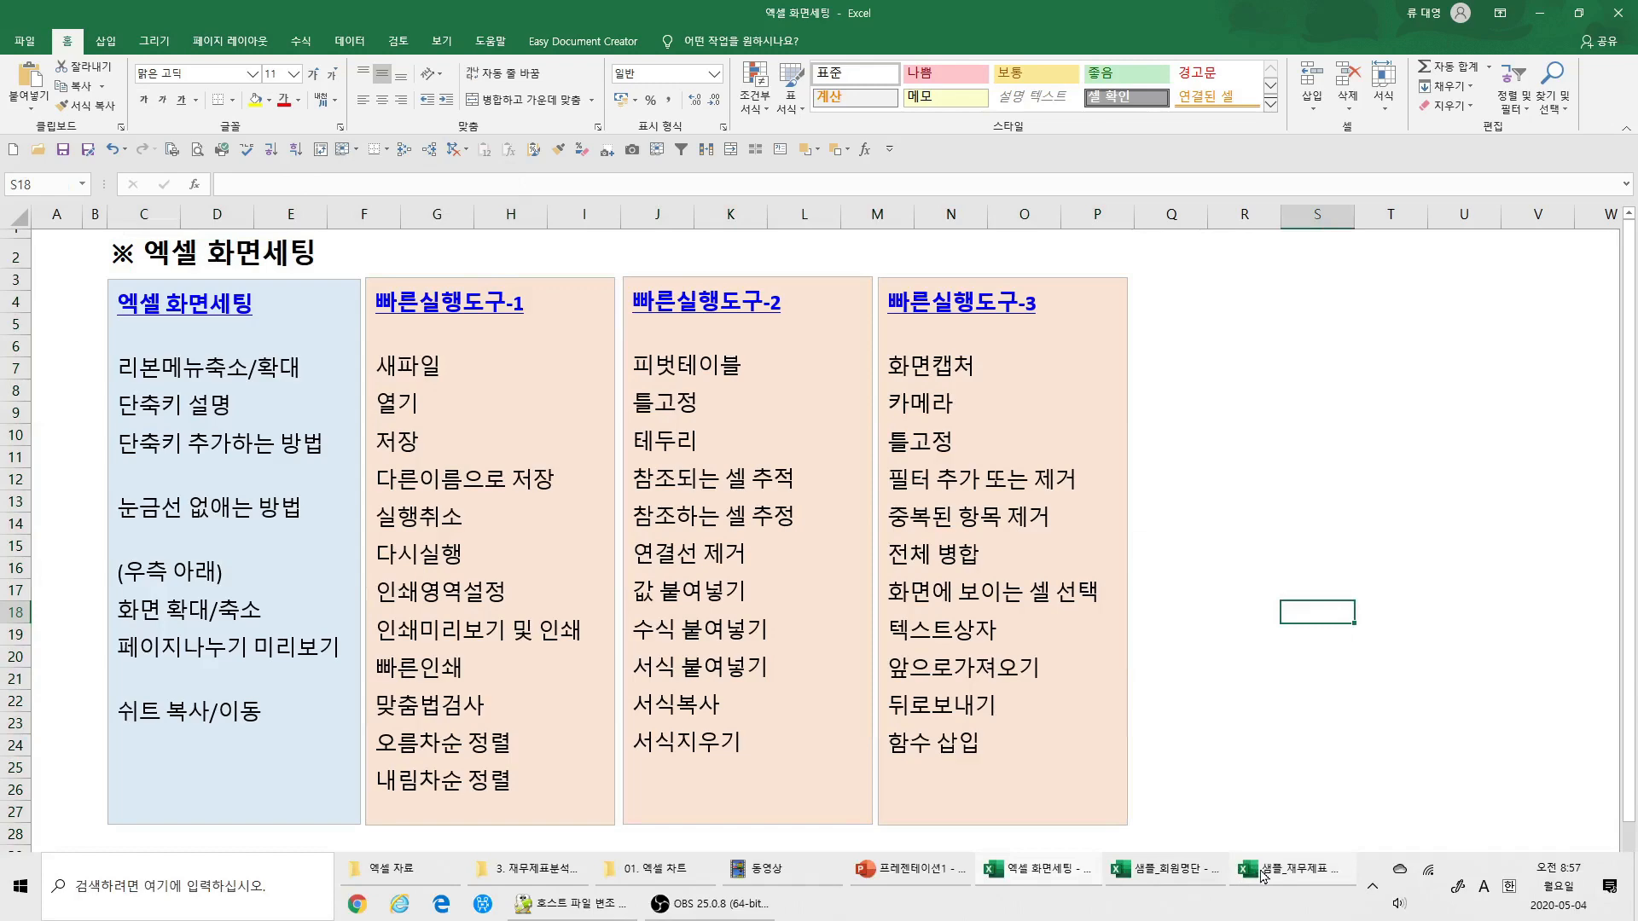
pyautogui.click(1177, 874)
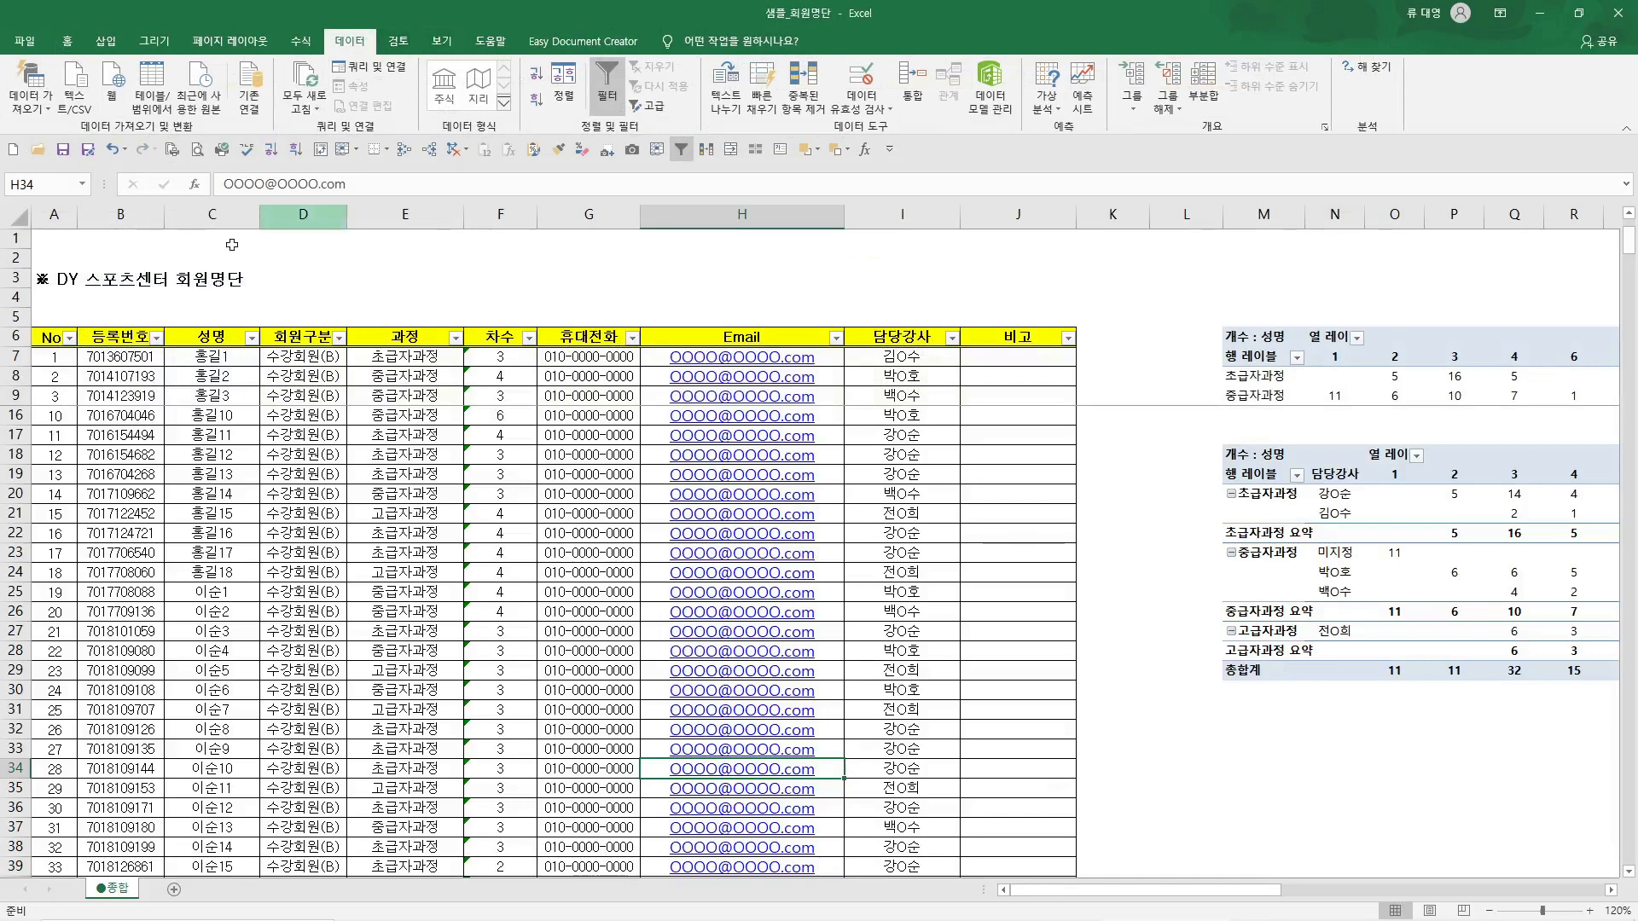
pyautogui.scroll(-4, 120, 410)
pyautogui.scroll(6, 120, 410)
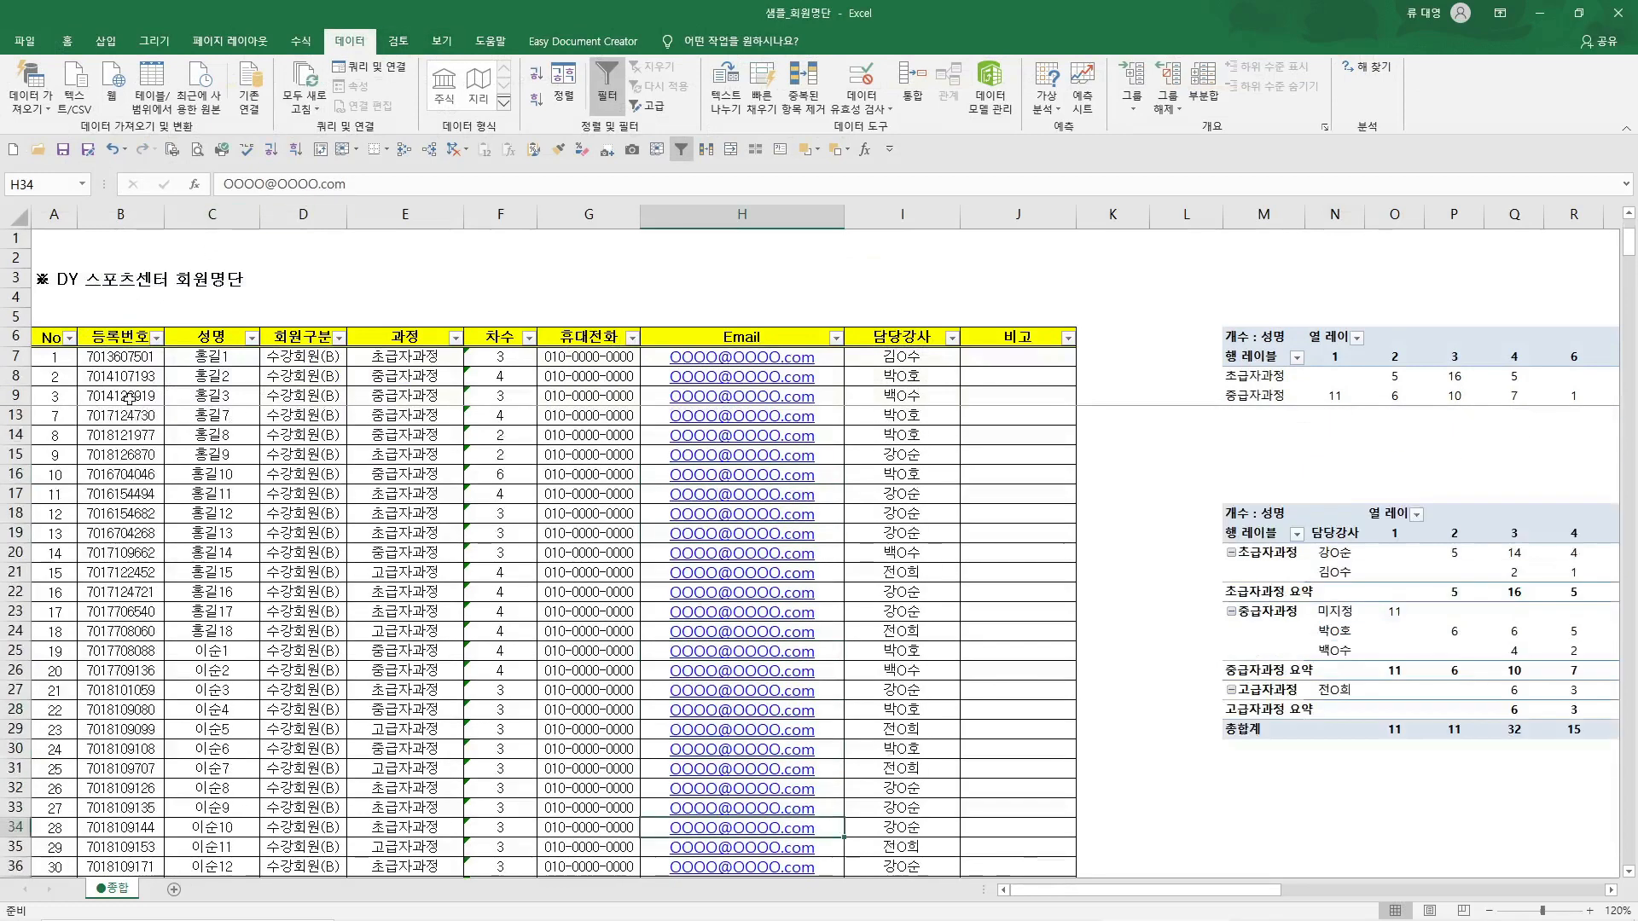
pyautogui.scroll(2, 244, 159)
pyautogui.scroll(2, 244, 160)
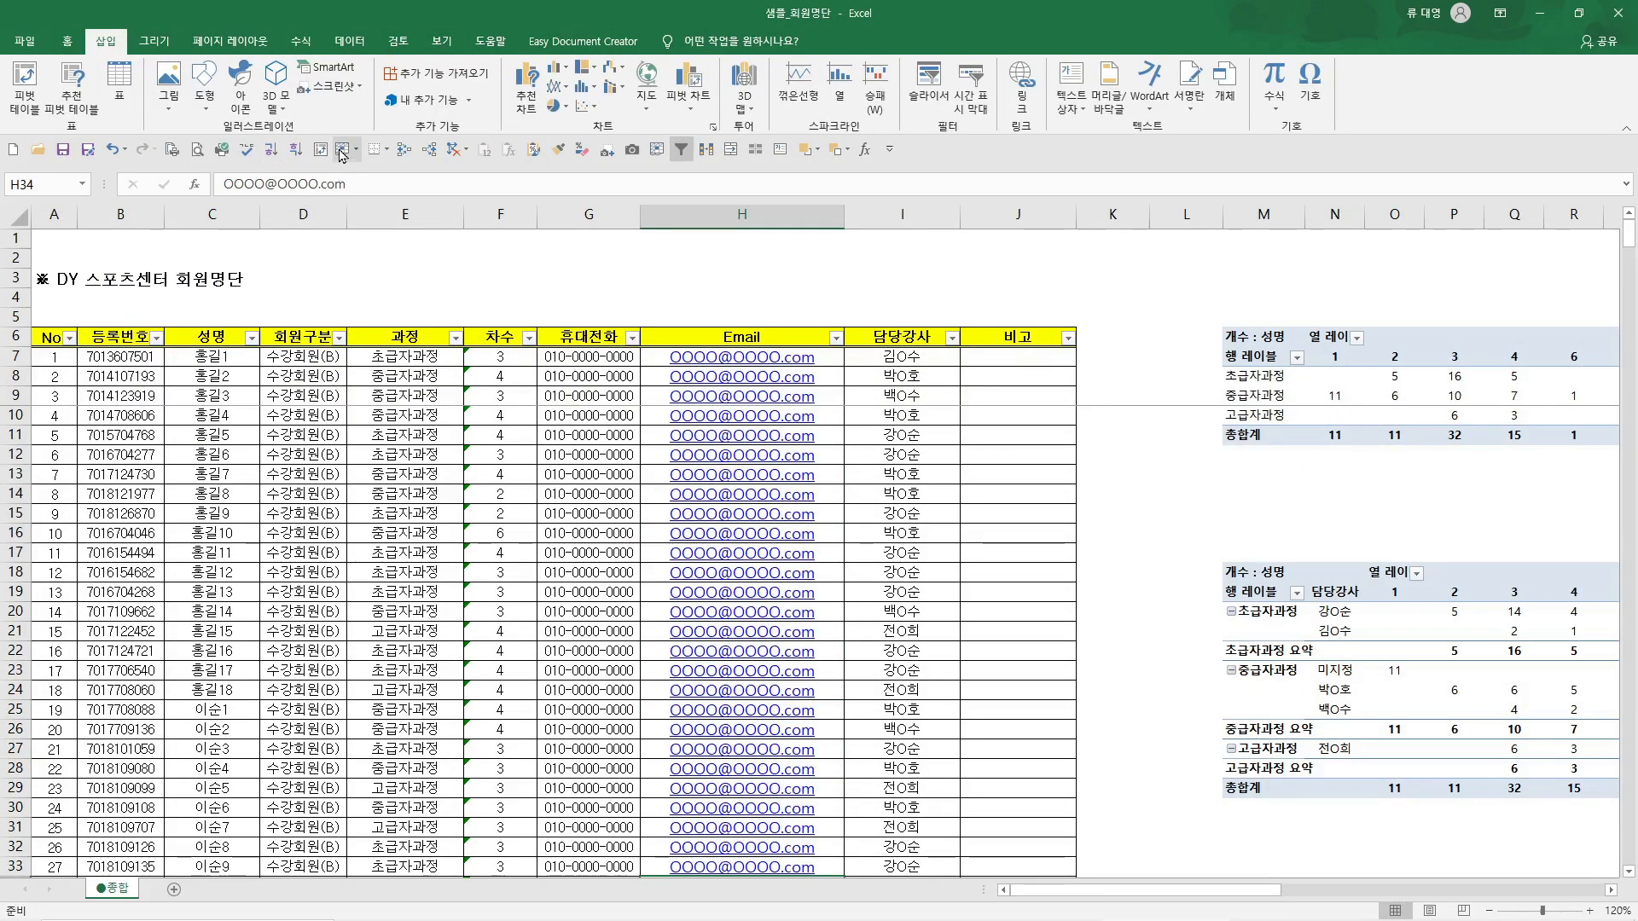
# Unfreeze the panes in the member list and check that the header rows scroll with the data
pyautogui.click(345, 149)
pyautogui.click(398, 199)
pyautogui.click(312, 297)
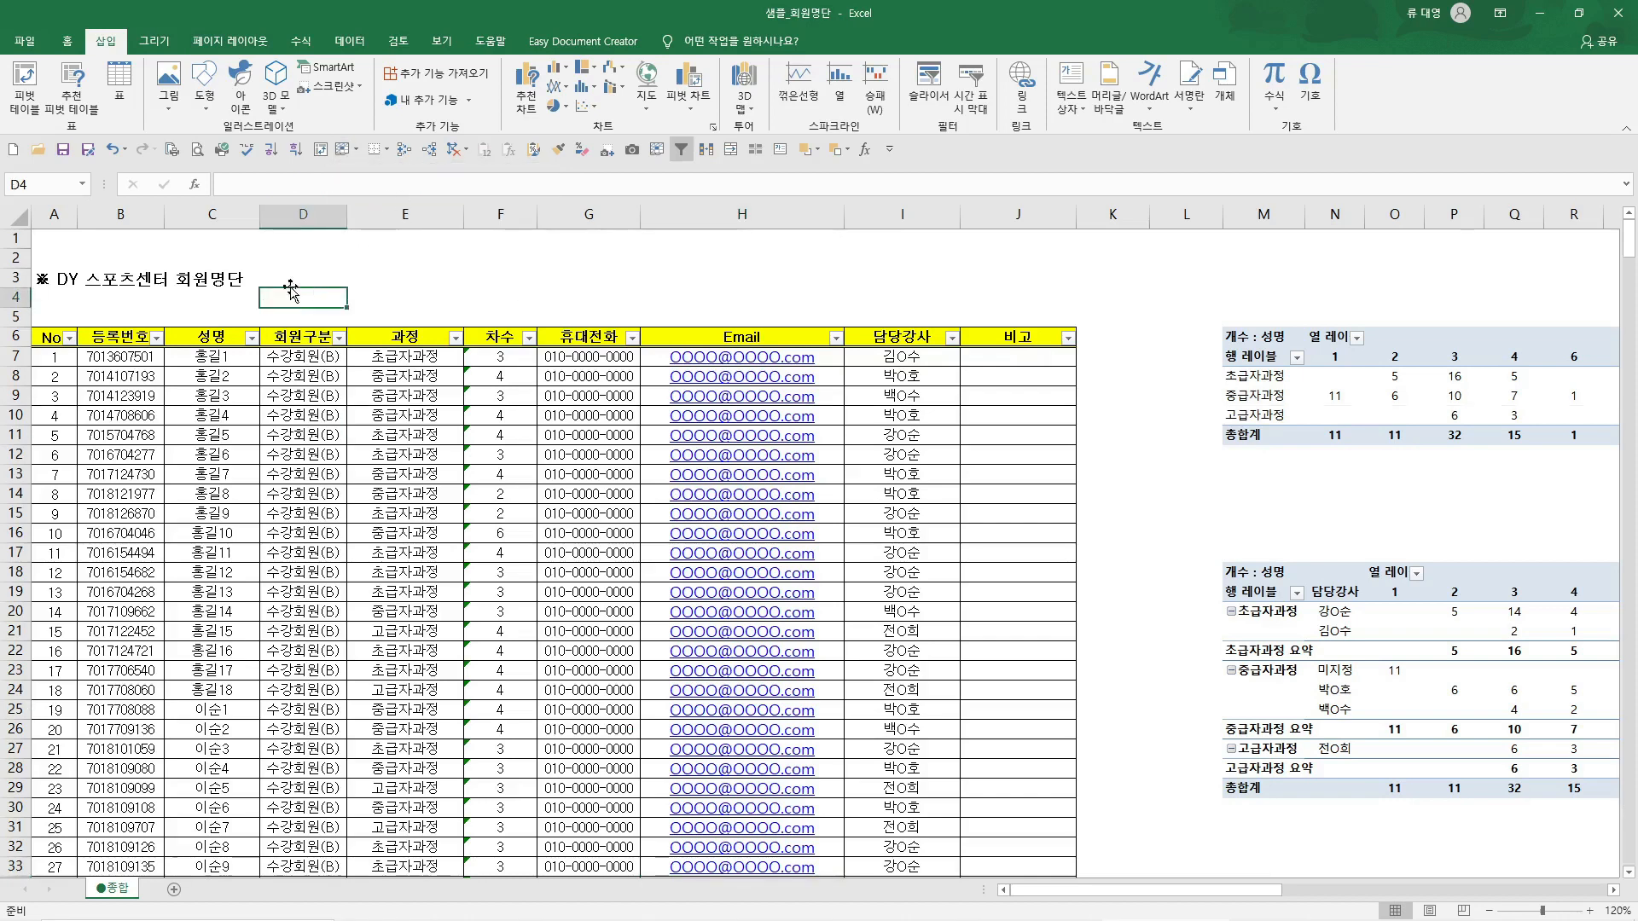
pyautogui.scroll(-8, 313, 299)
pyautogui.scroll(6, 313, 299)
pyautogui.scroll(-8, 313, 299)
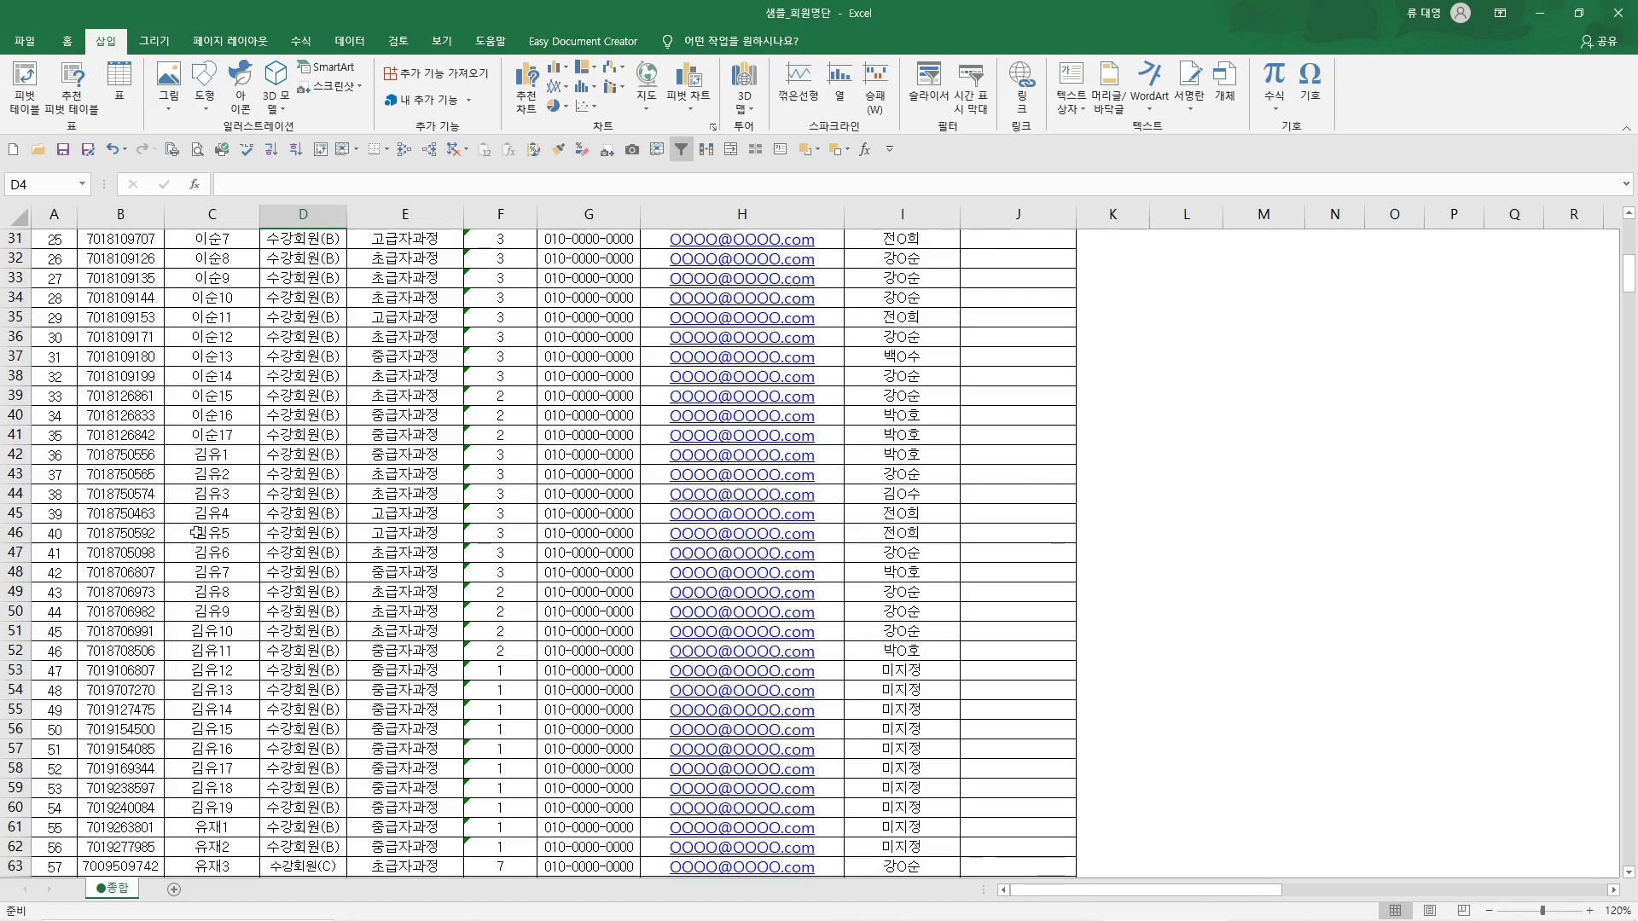
pyautogui.scroll(10, 928, 562)
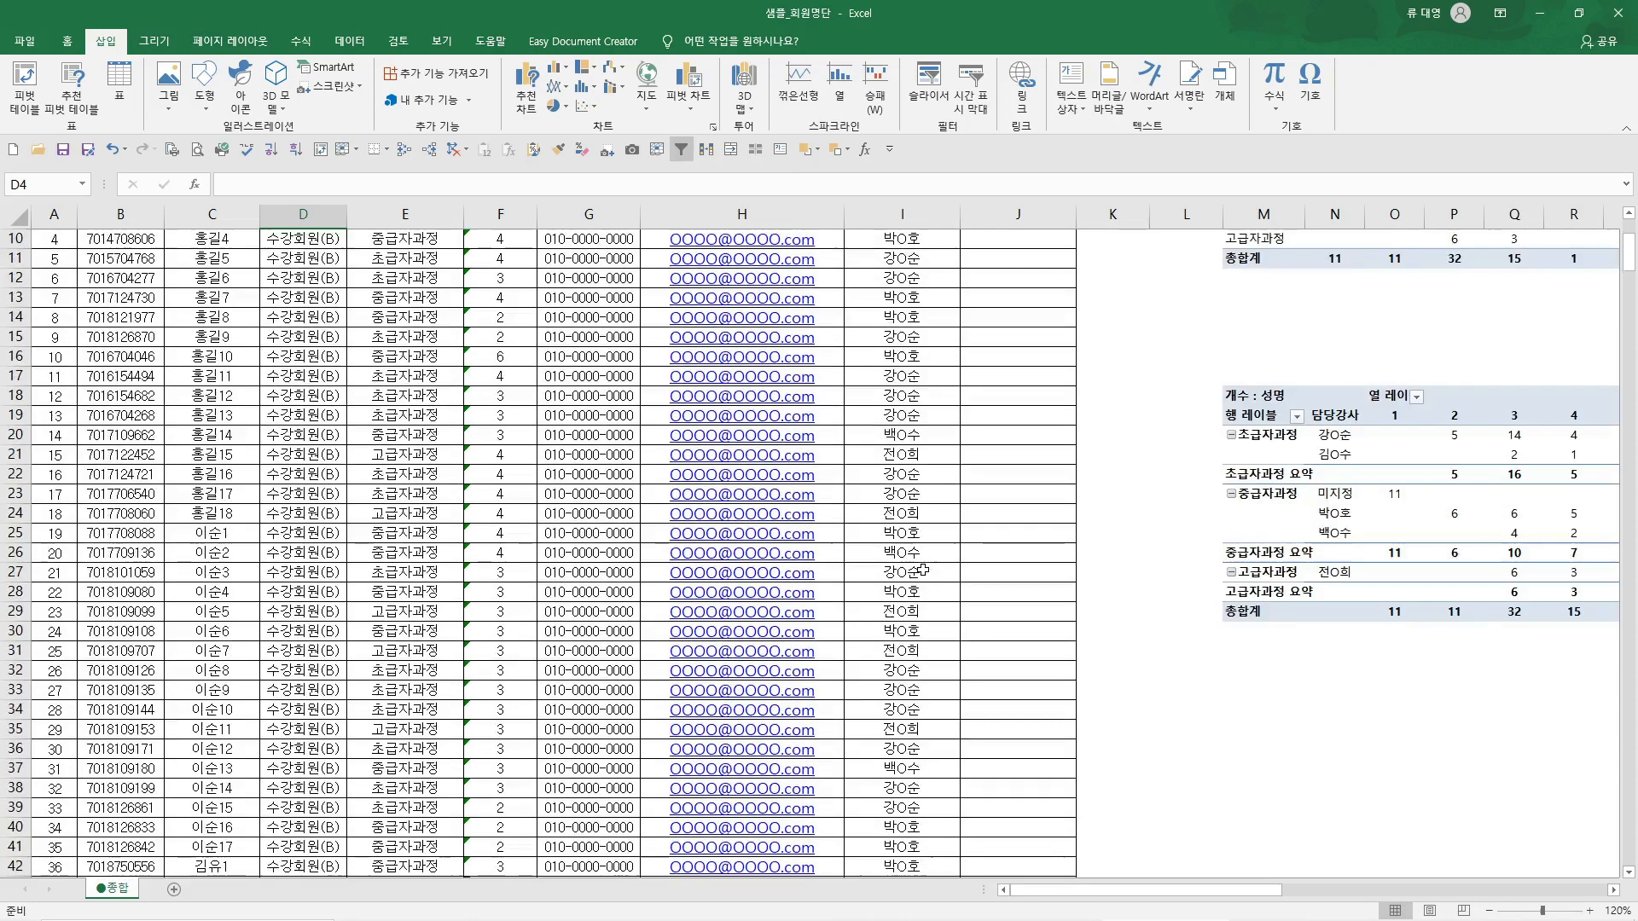
# Freeze the panes of the member list at cell A11, locking the rows above row 11
pyautogui.click(86, 335)
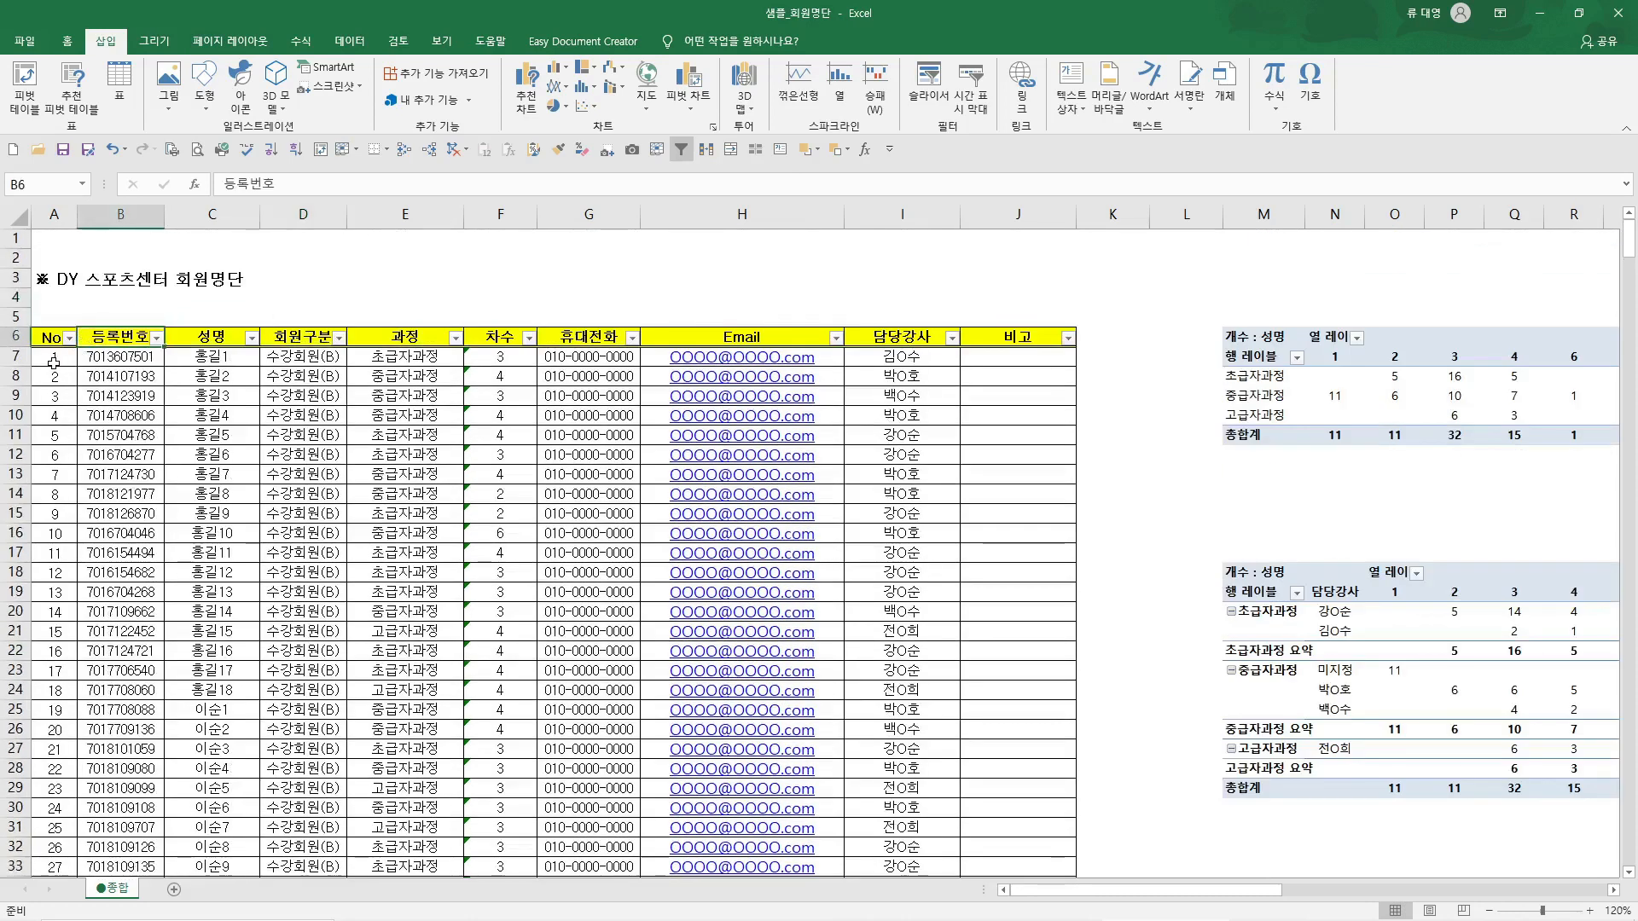
pyautogui.click(45, 358)
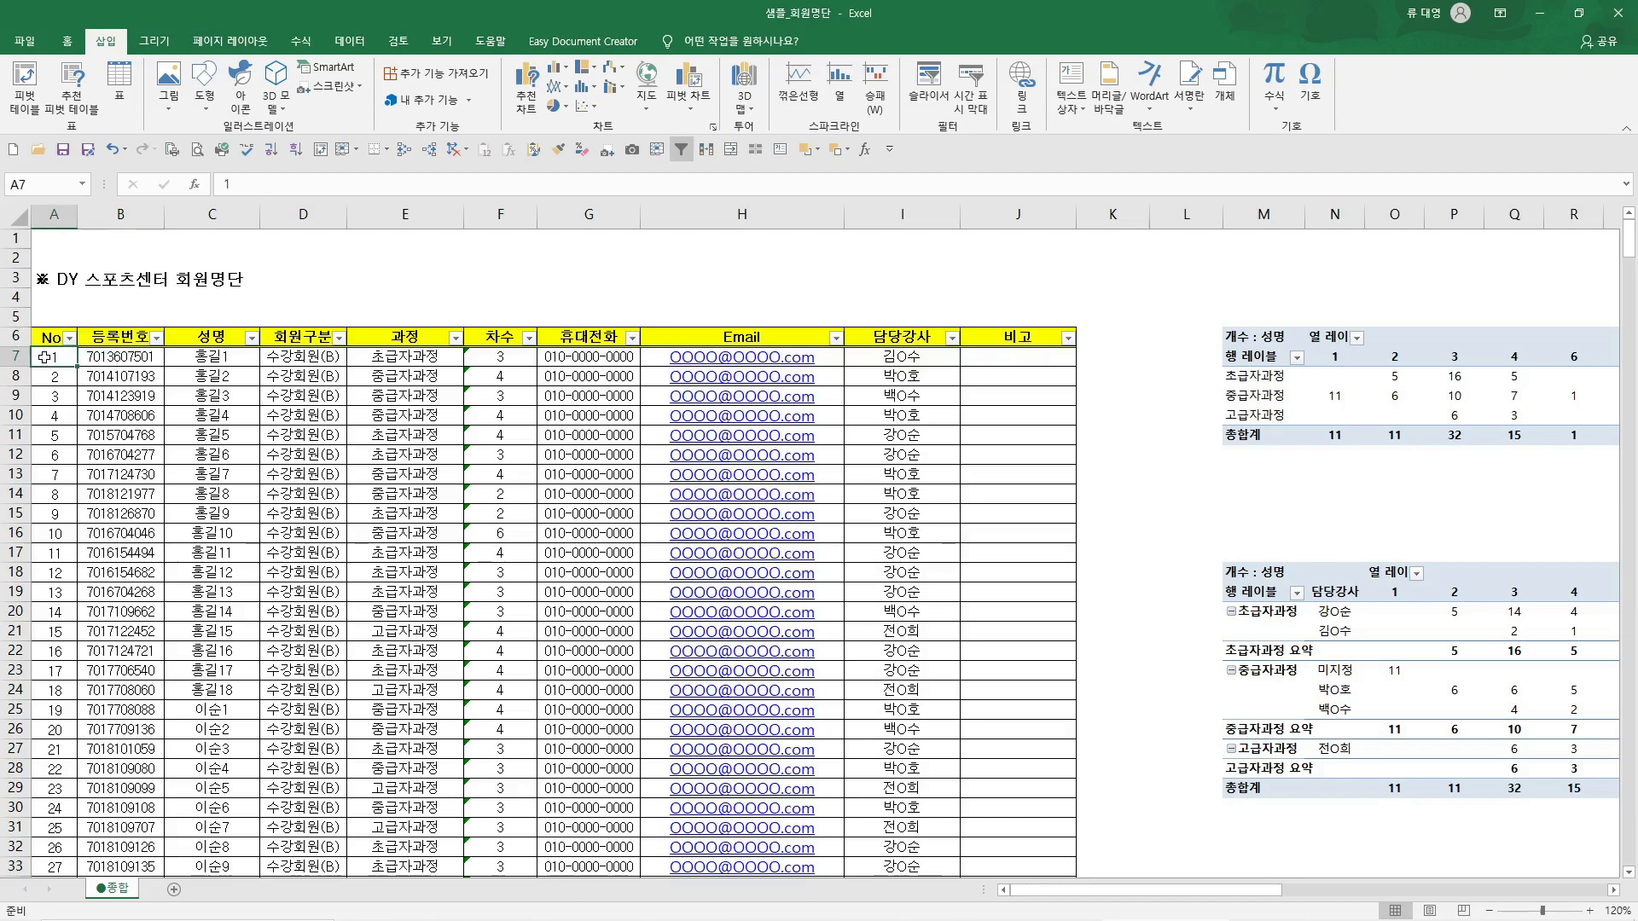
pyautogui.click(45, 436)
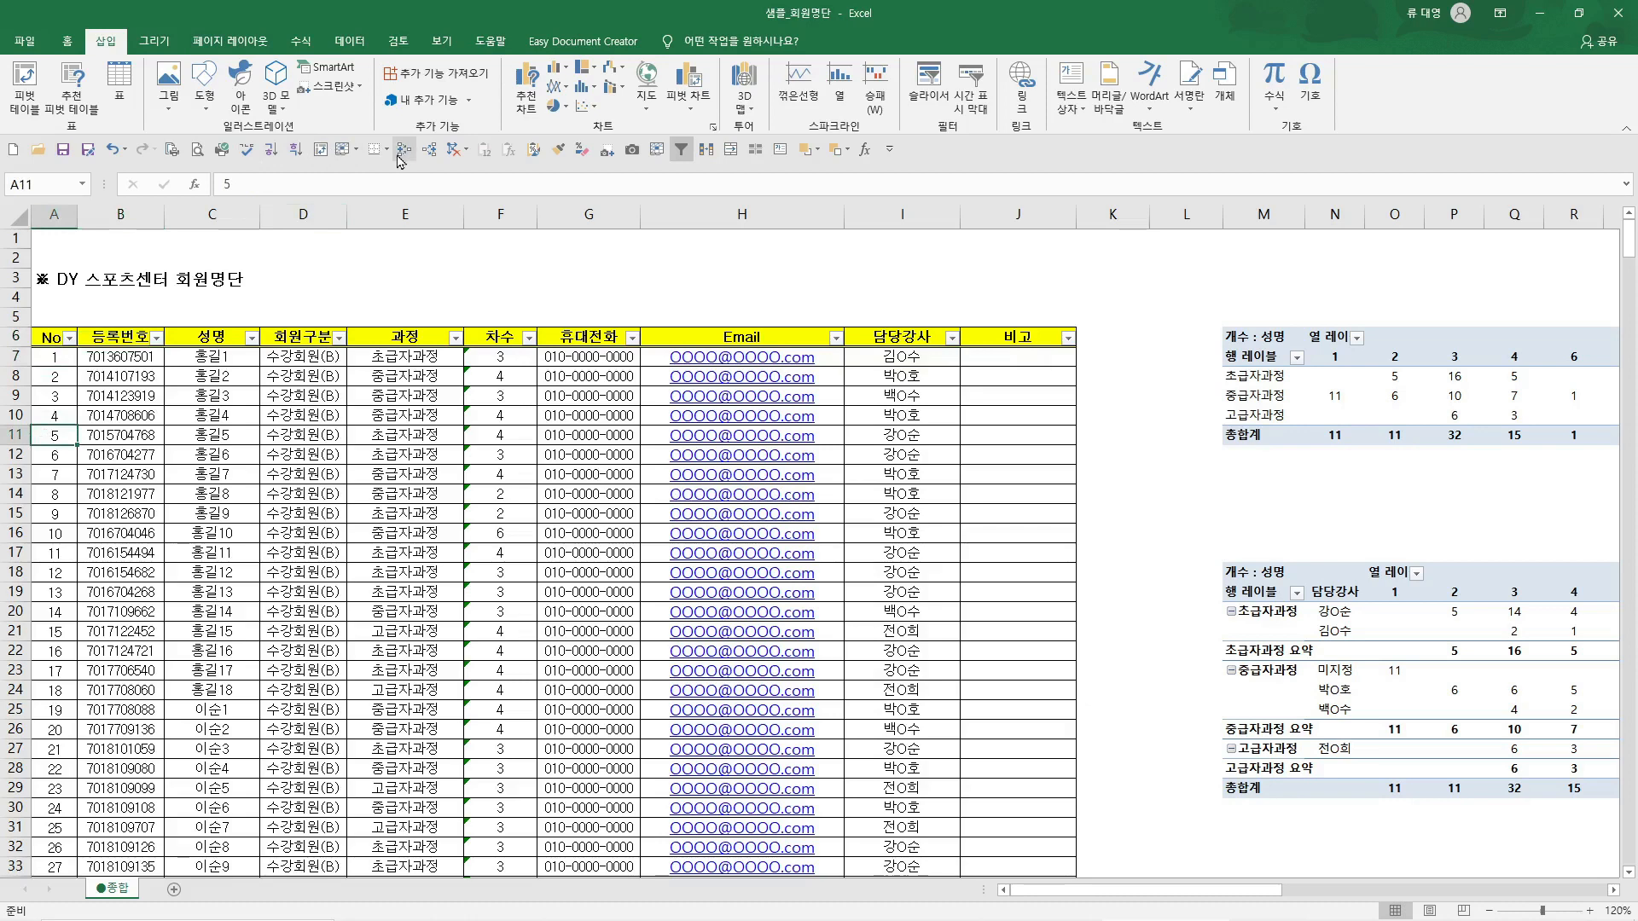
pyautogui.click(354, 150)
pyautogui.click(358, 189)
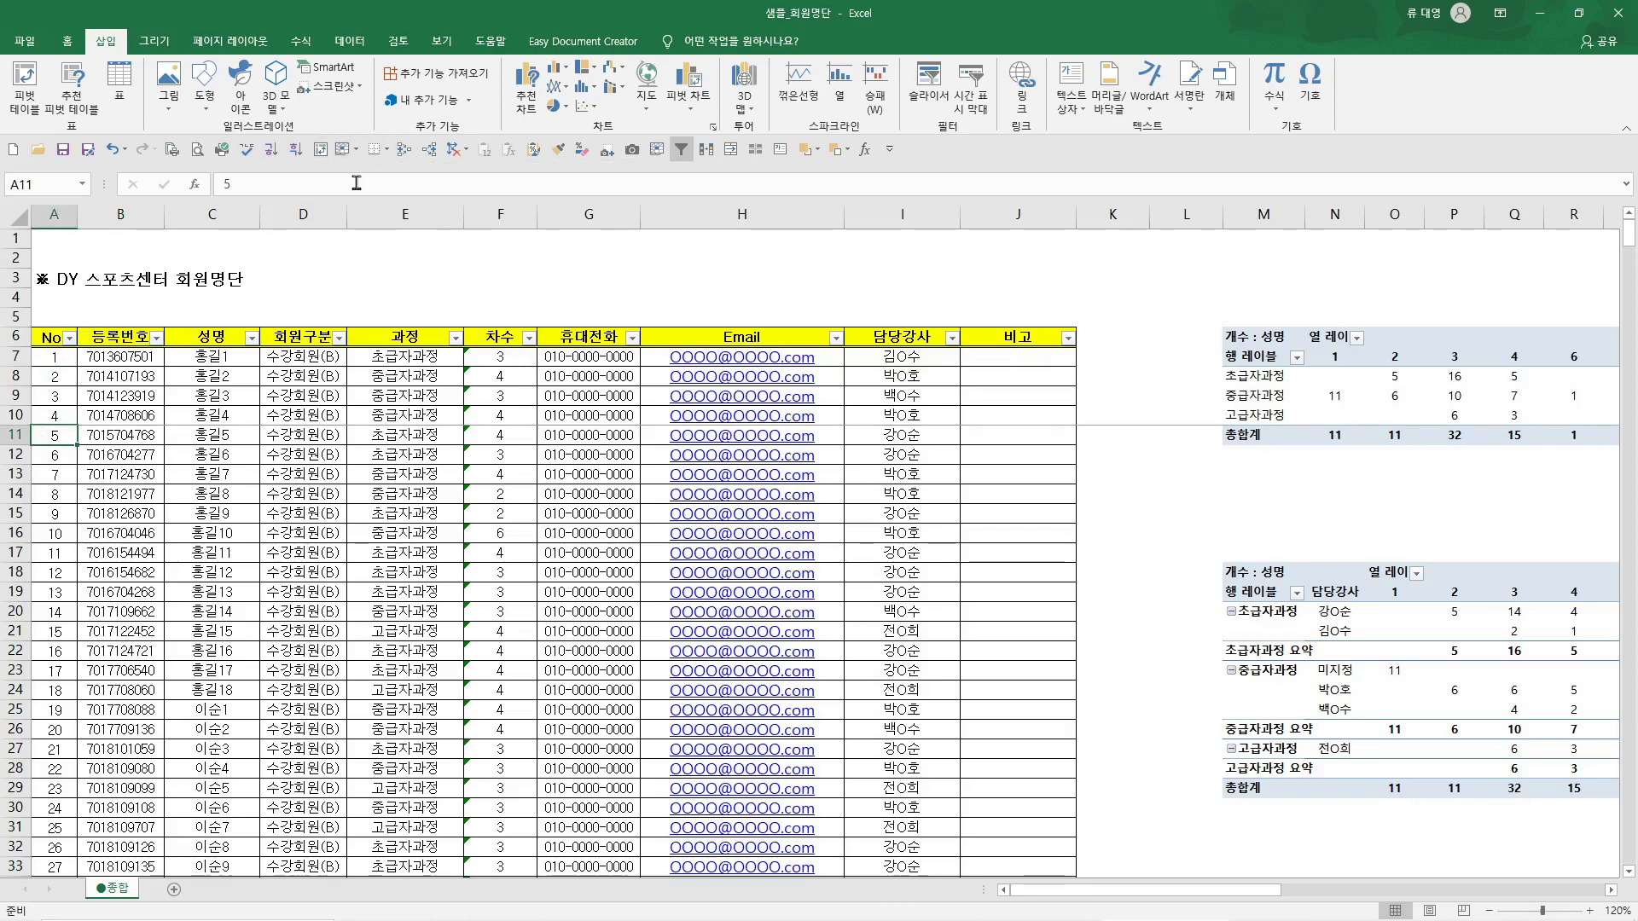
pyautogui.scroll(-10, 382, 446)
pyautogui.scroll(10, 381, 445)
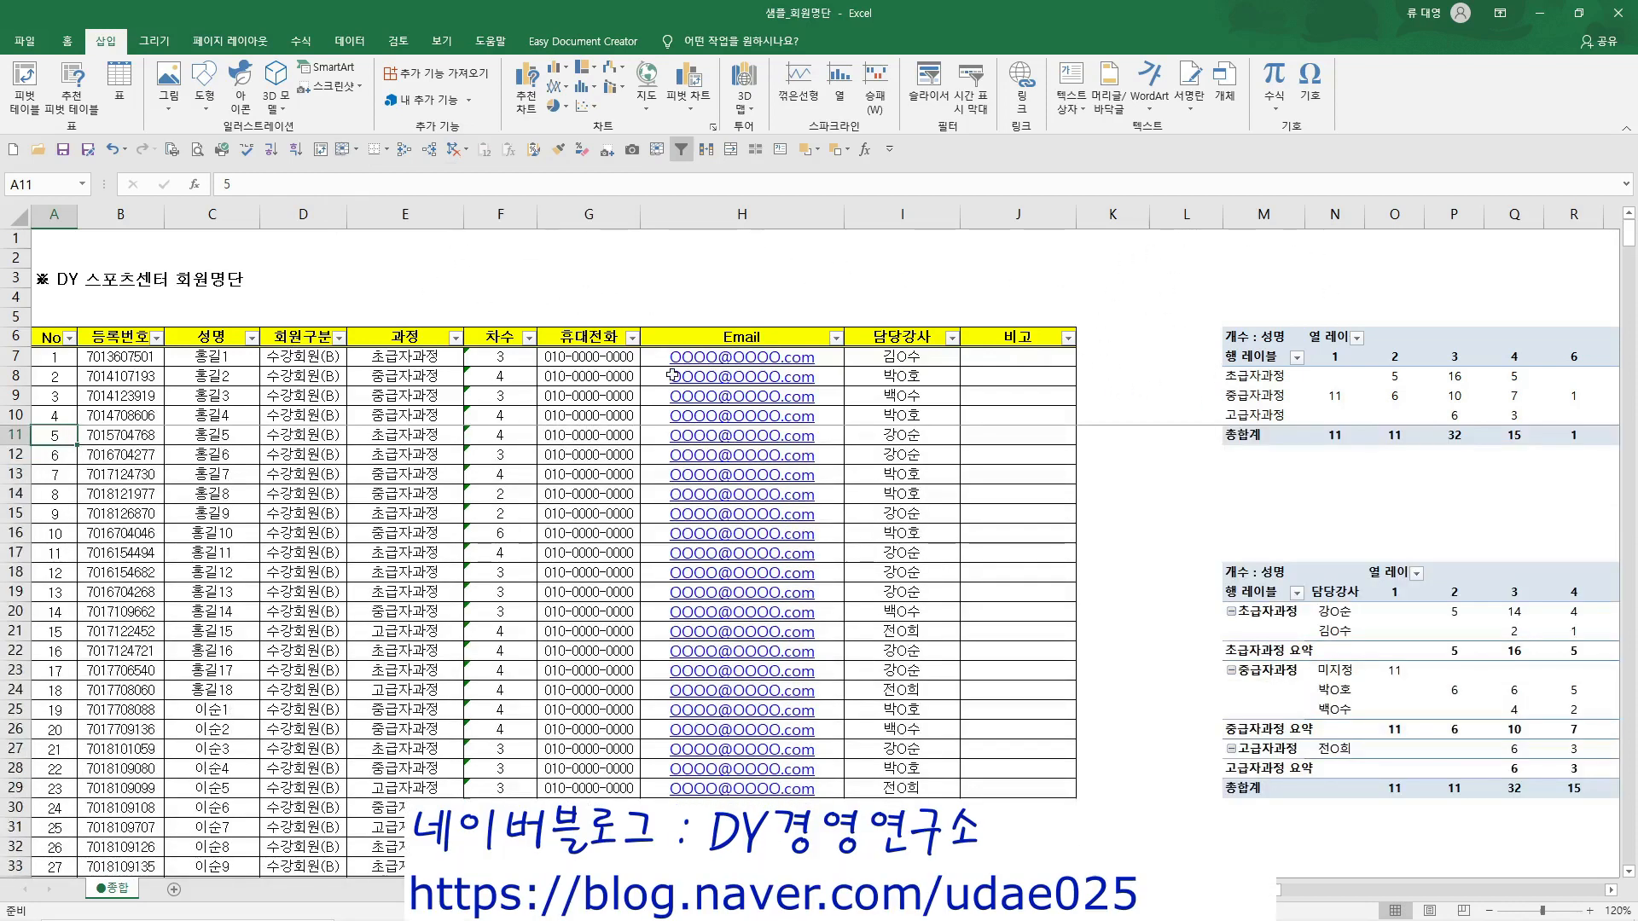
pyautogui.scroll(-5, 655, 415)
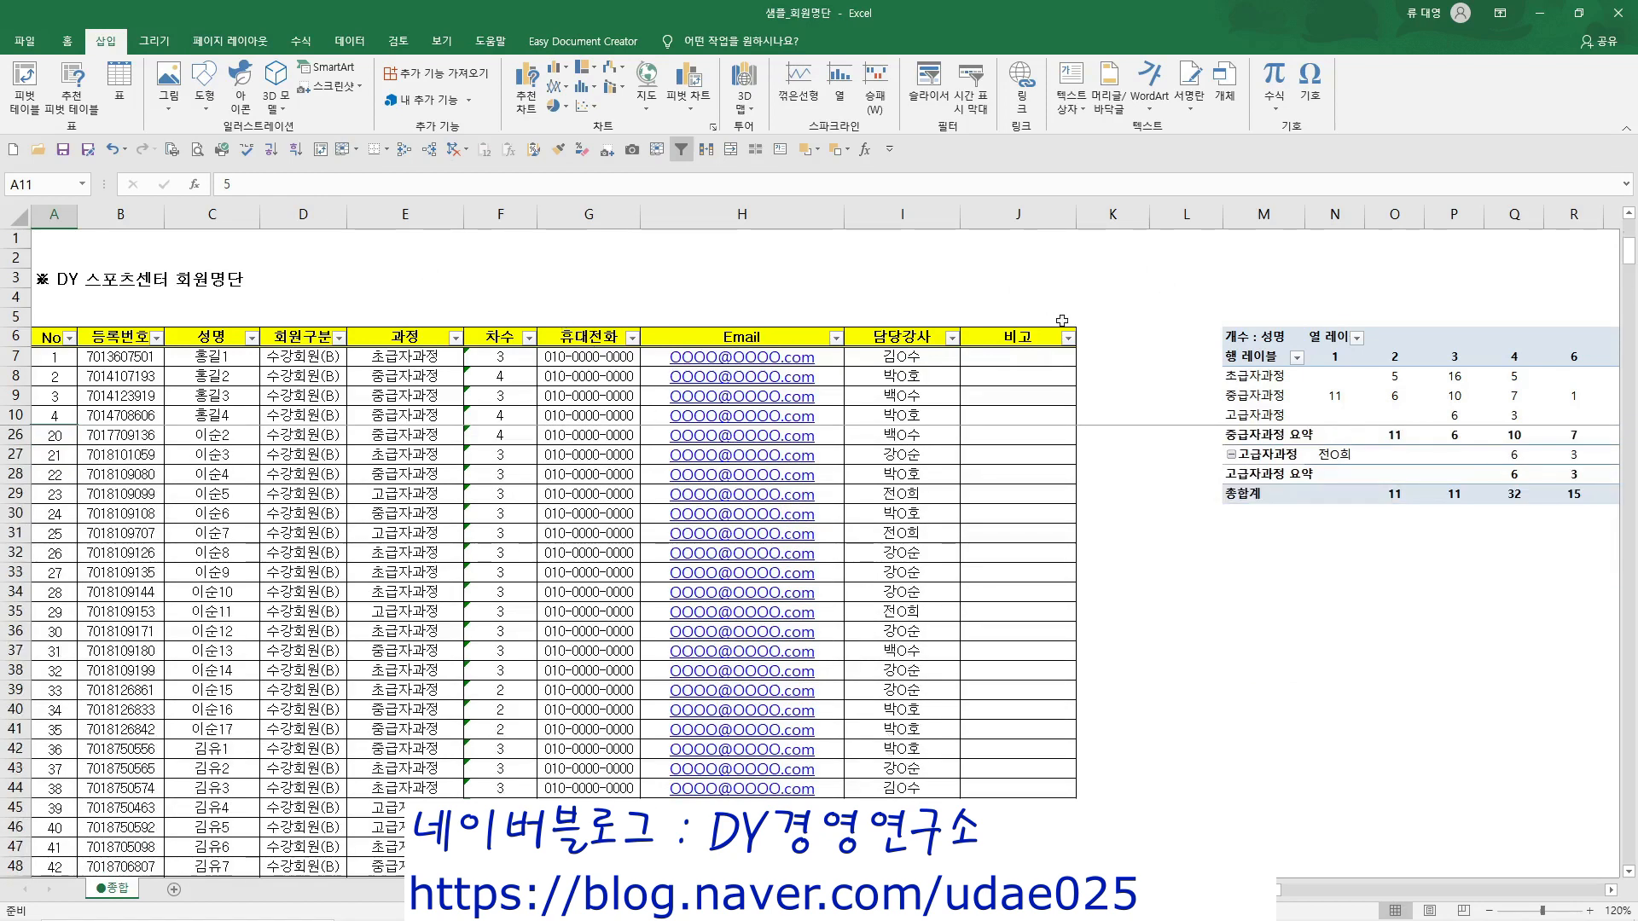
pyautogui.scroll(-11, 702, 409)
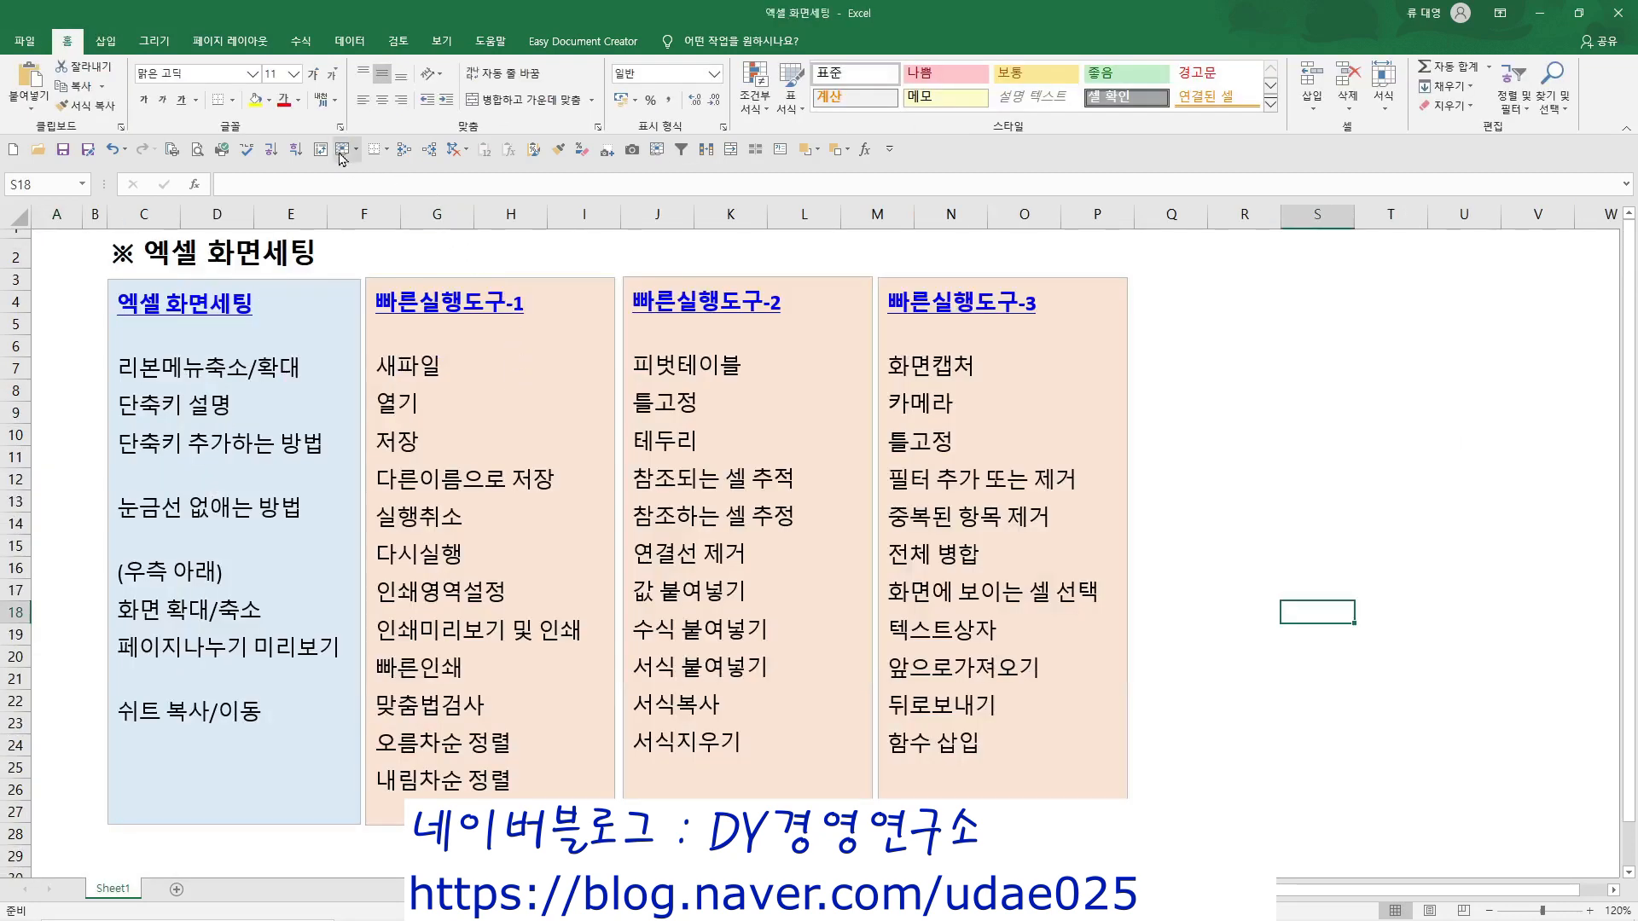
# View the available border types, undo the bottom border placed on cell S18, and reselect cell S10
pyautogui.click(388, 153)
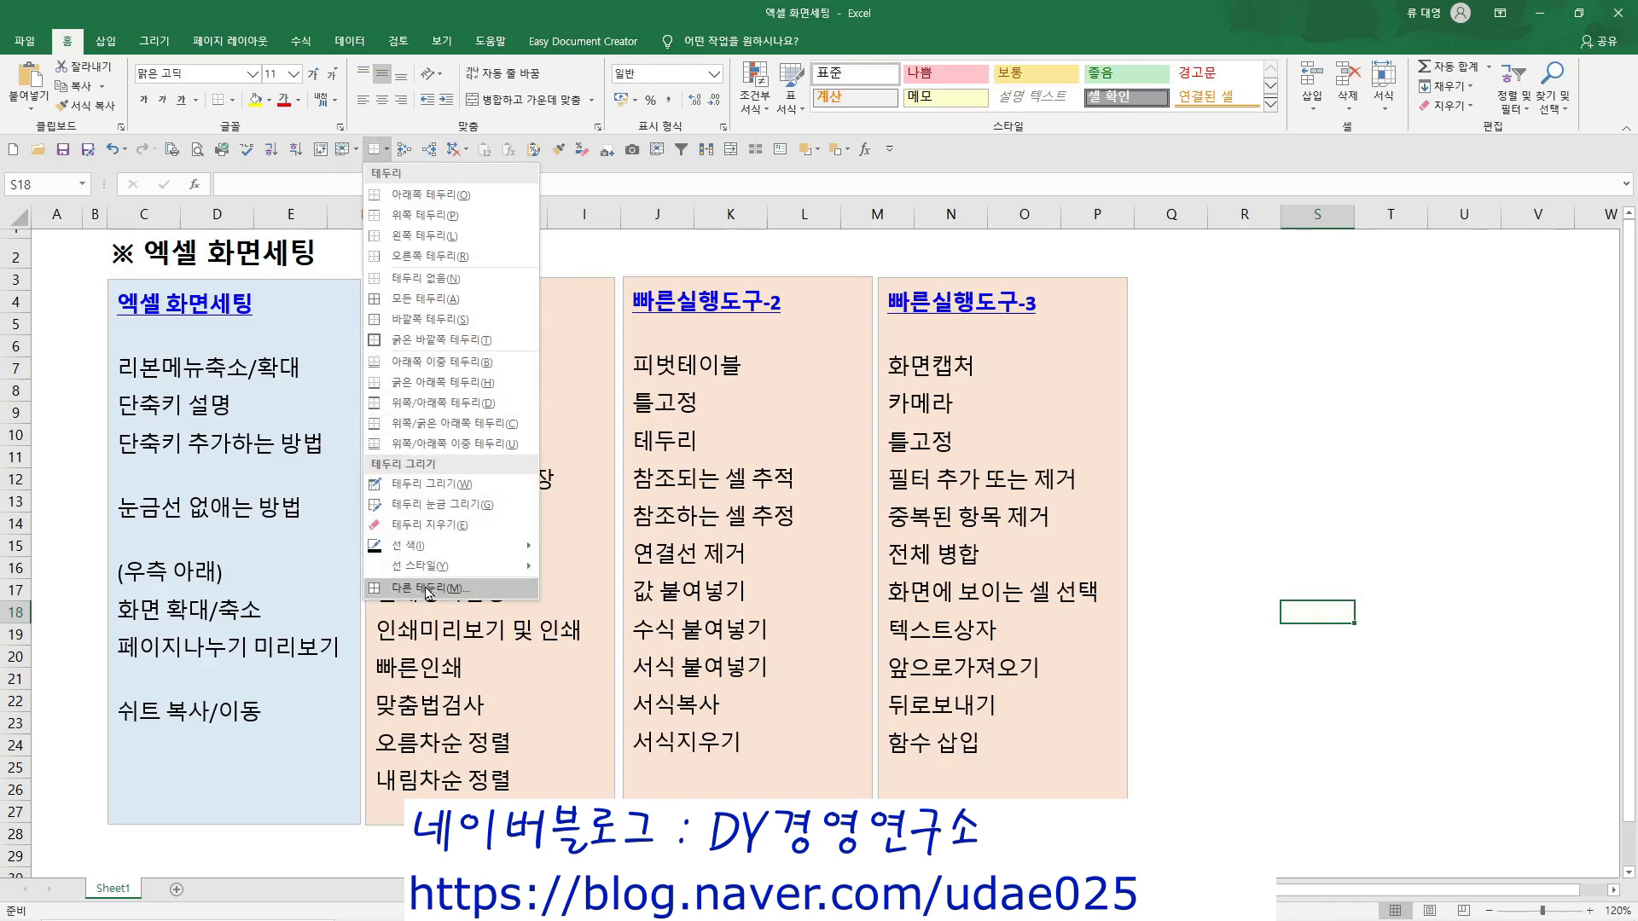
pyautogui.press('Escape')
pyautogui.click(1314, 443)
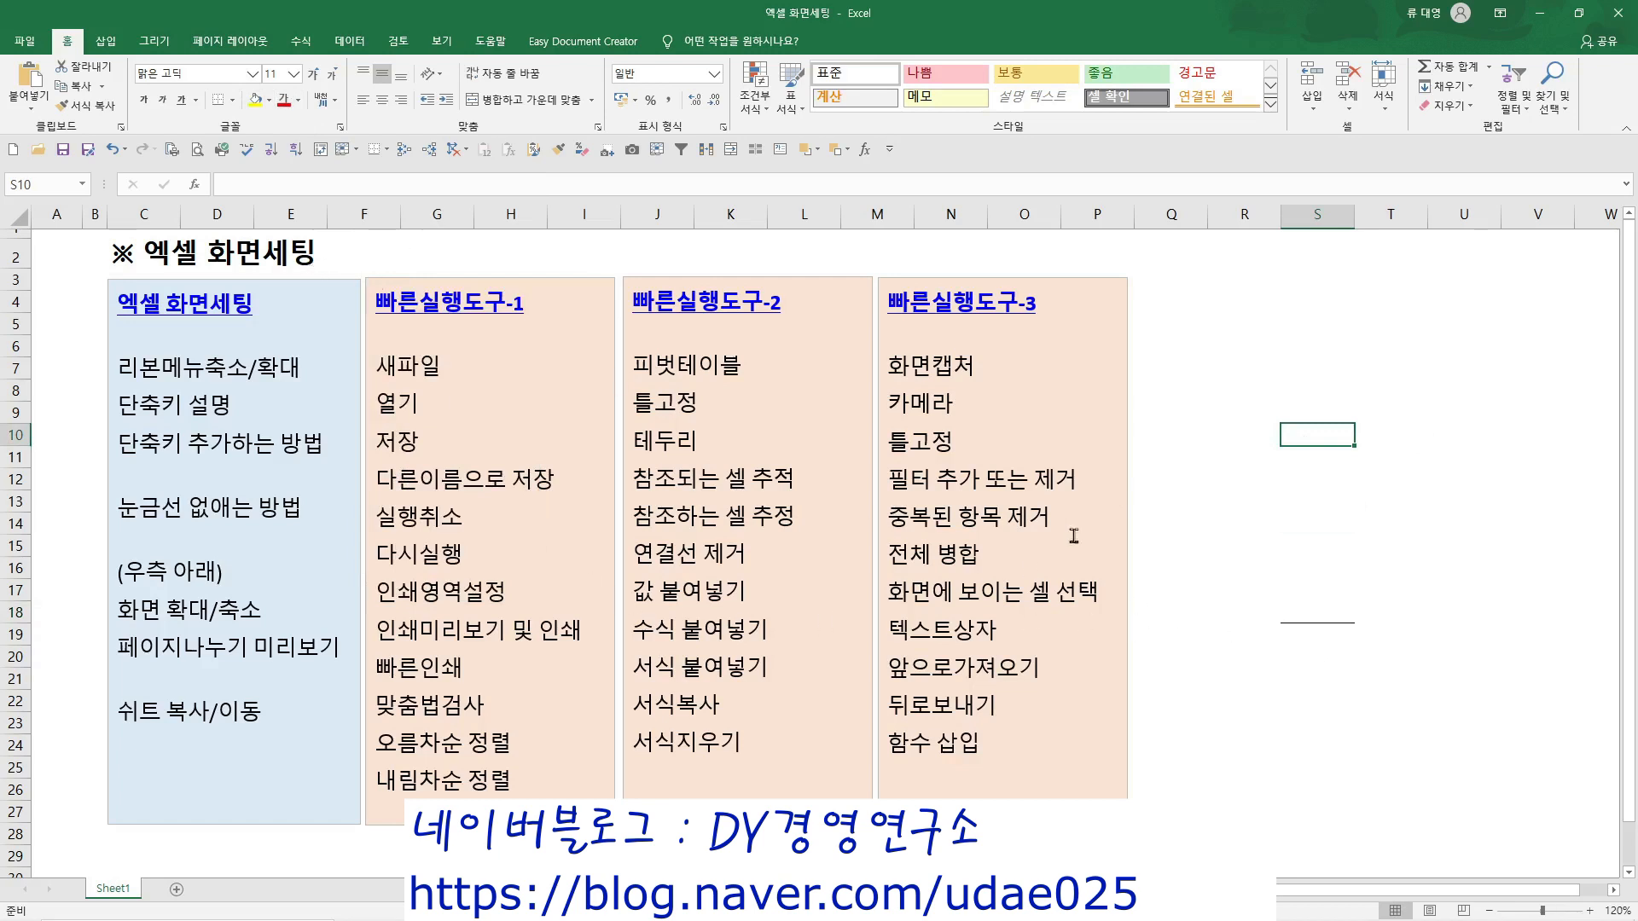
pyautogui.click(114, 154)
pyautogui.click(1293, 431)
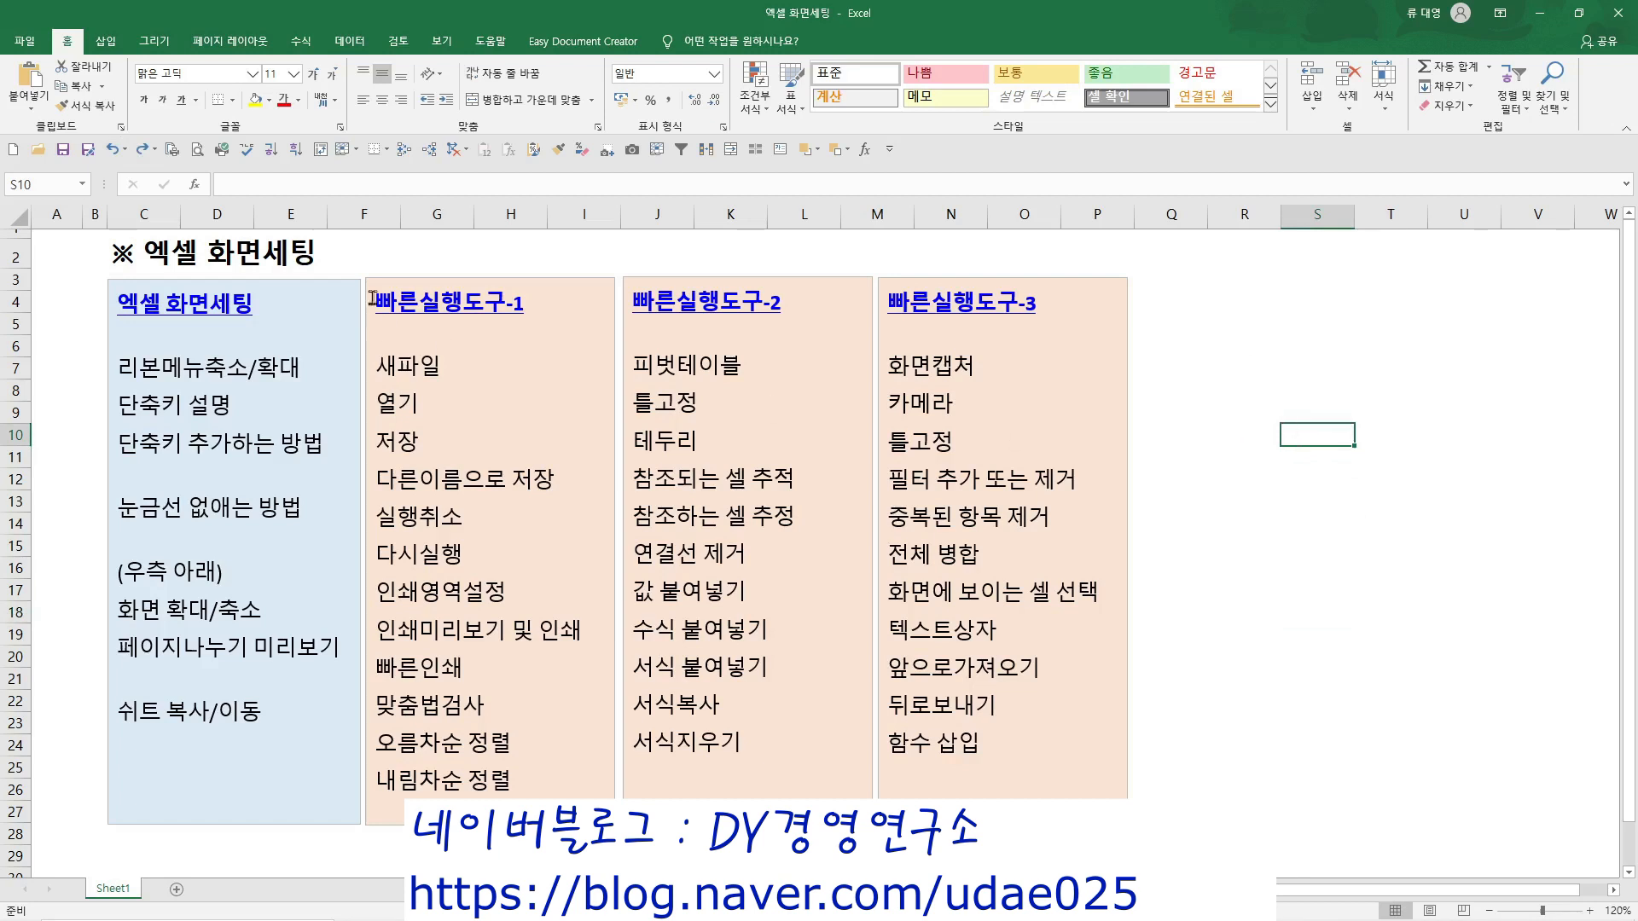
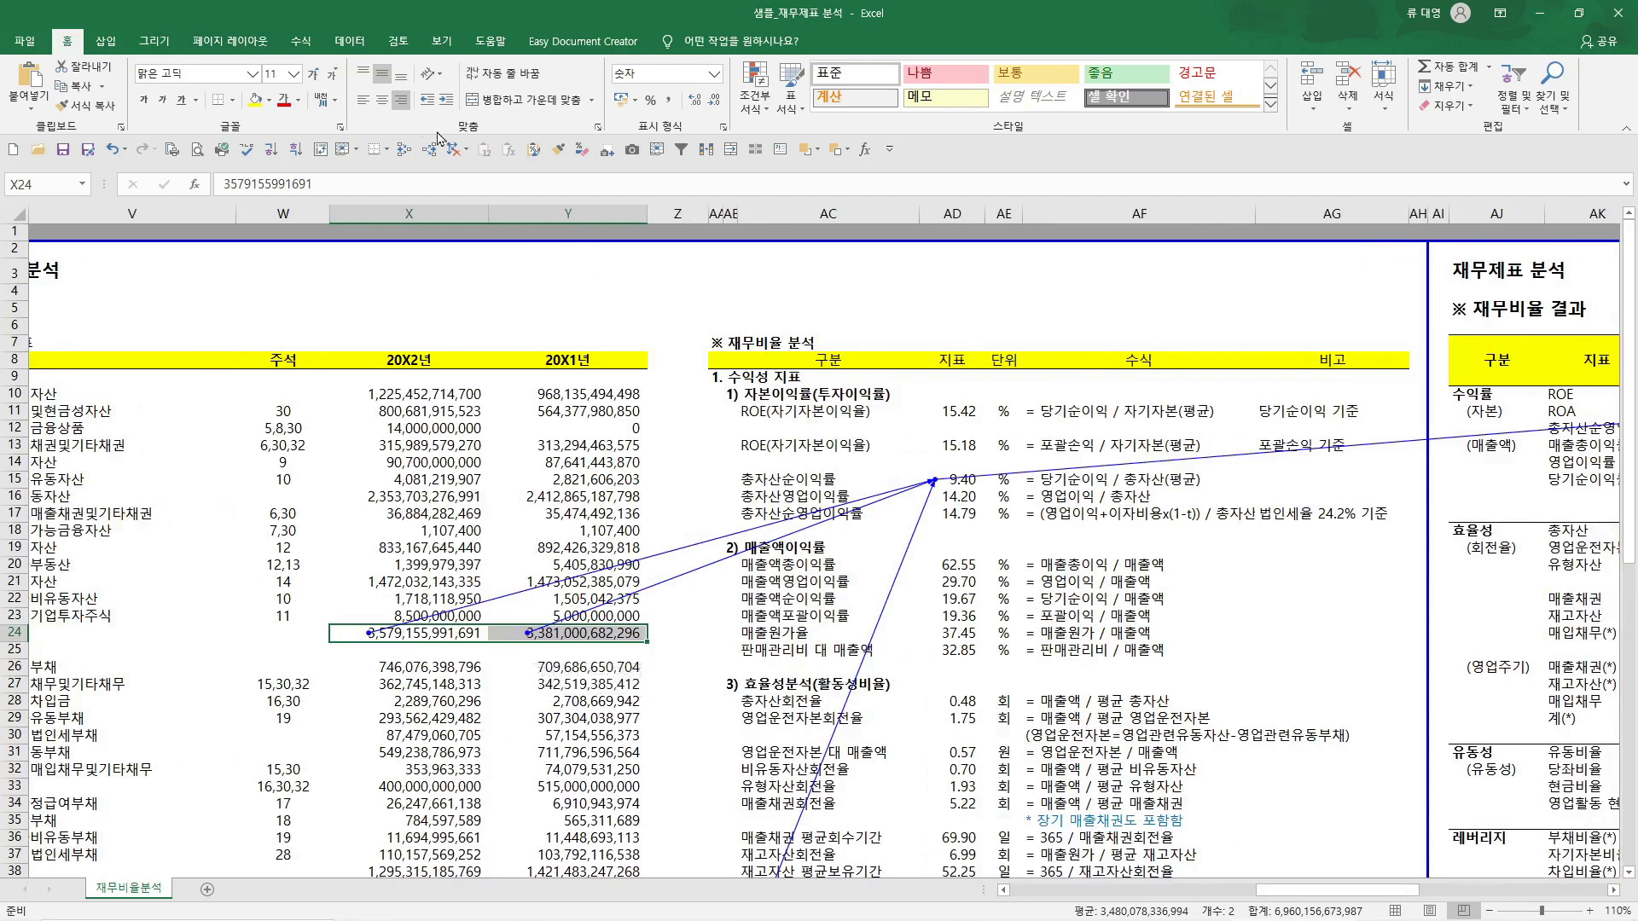
# Remove the trace arrows from the financial statement sheet and trace the dependents of cell X13
pyautogui.click(453, 151)
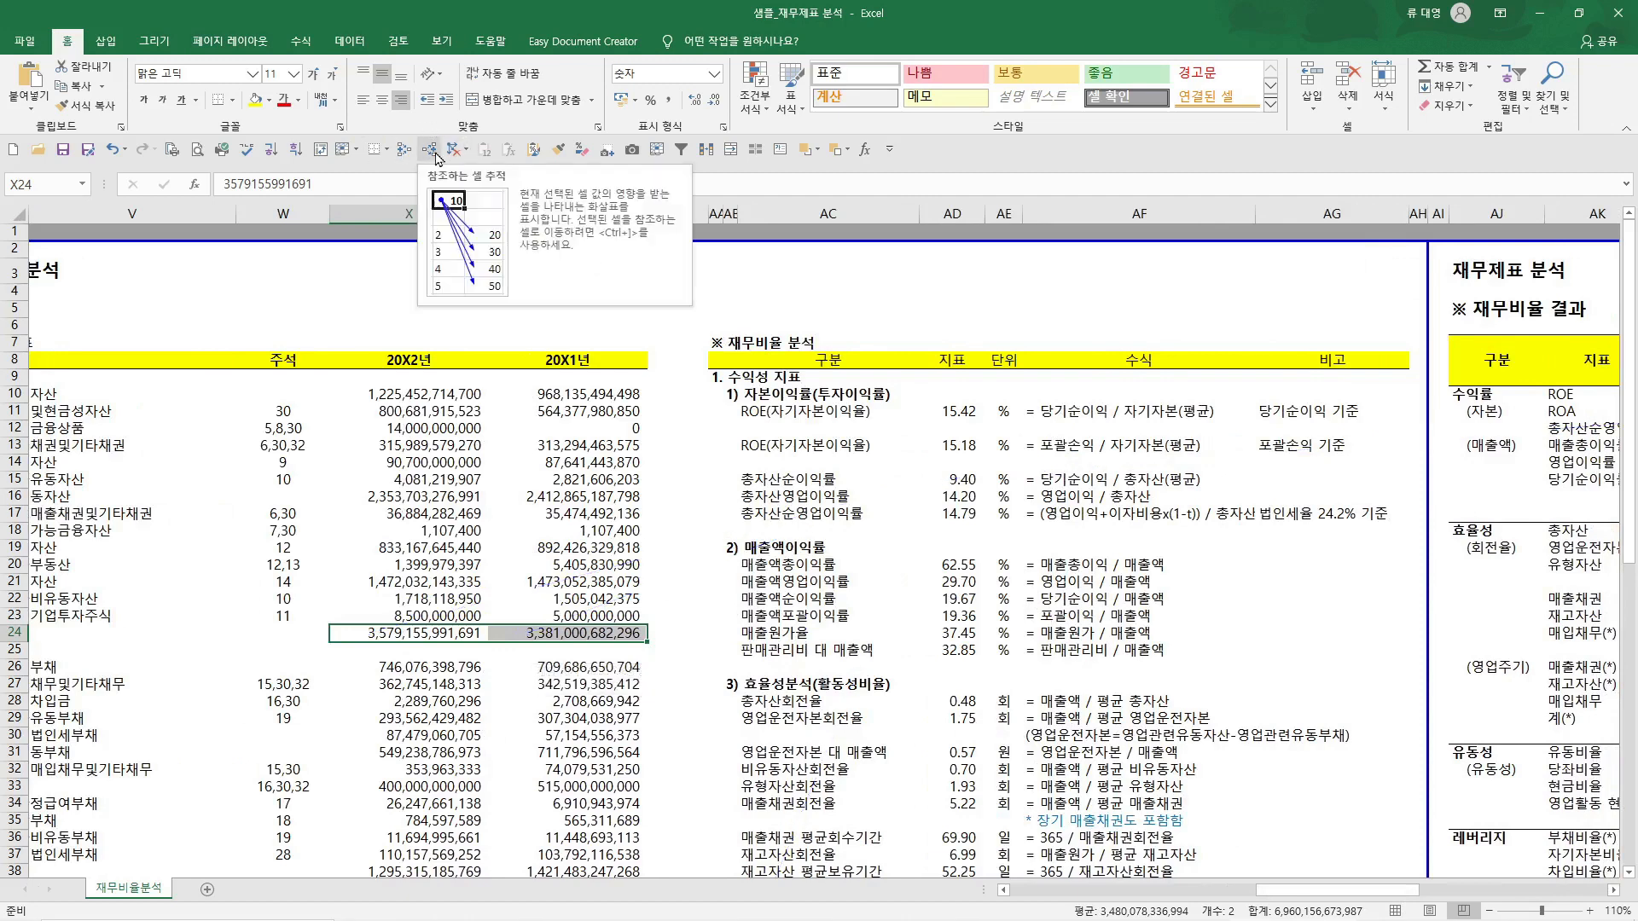
pyautogui.click(410, 444)
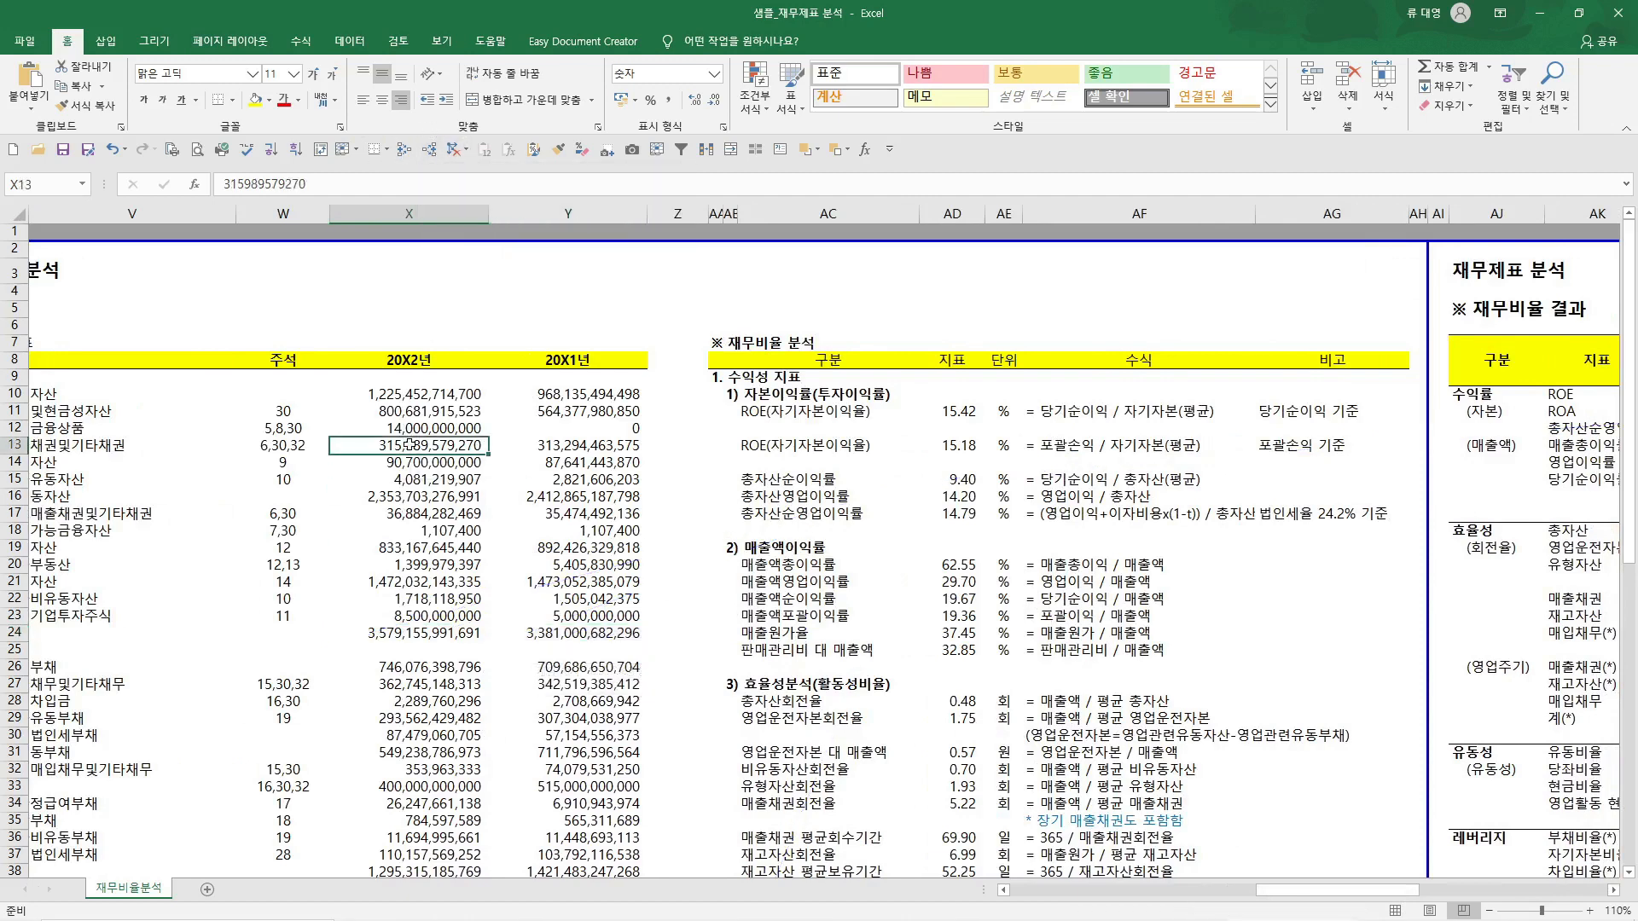
pyautogui.click(429, 152)
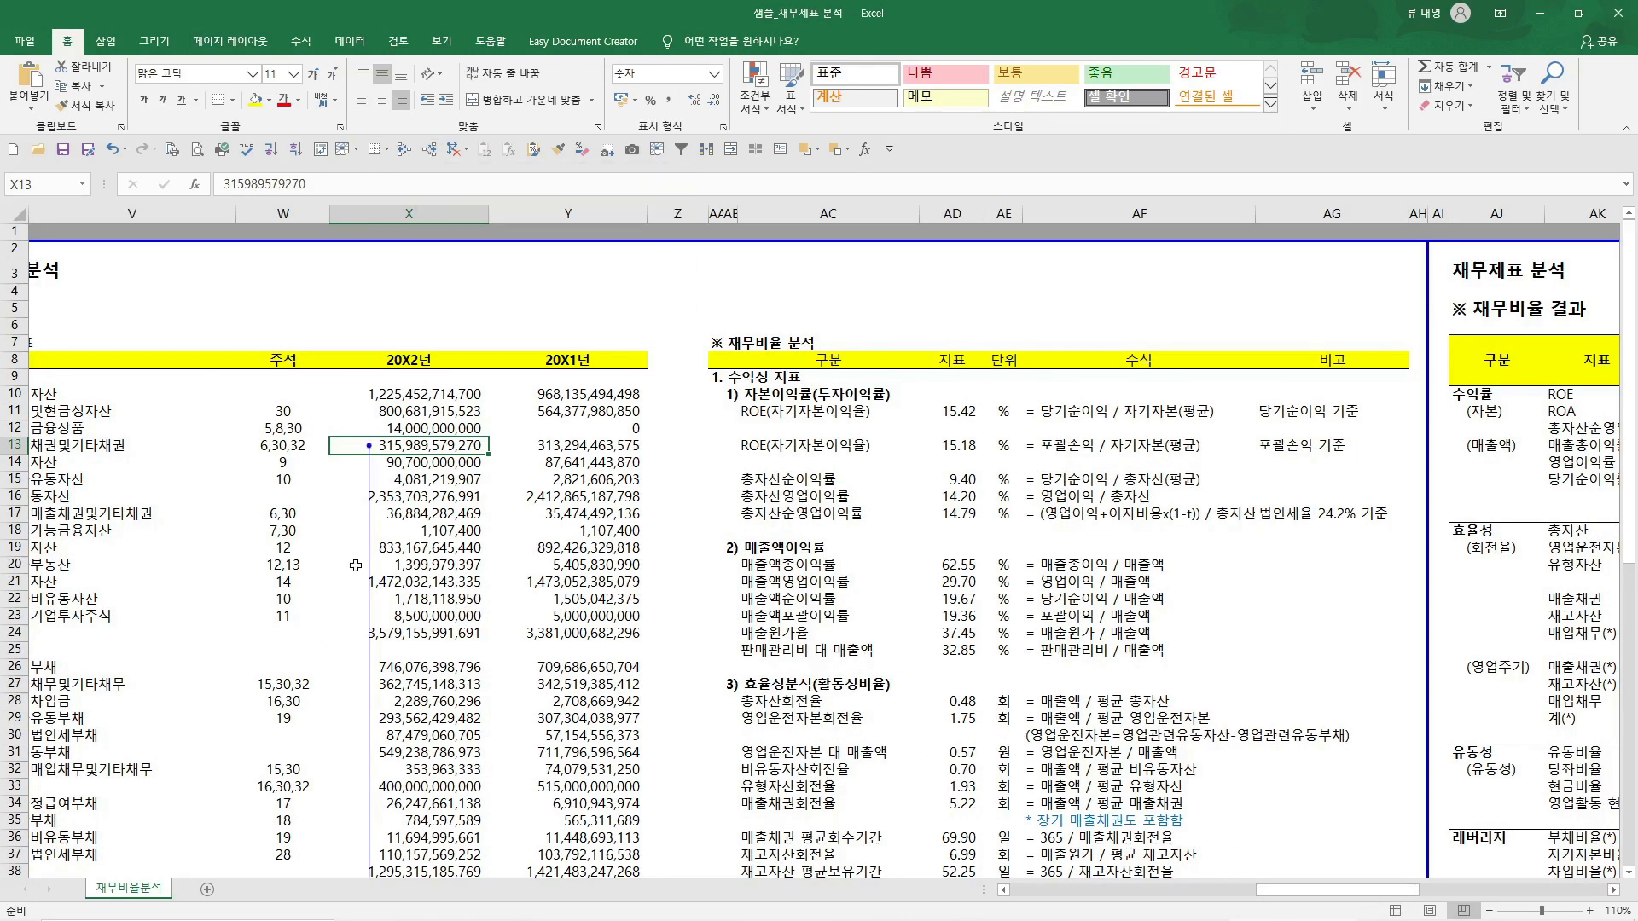
# Trace the dependents of cell X16 (비유동자산) and follow an arrow to the 비유동자산회전율 row, selecting AC32:AF32
pyautogui.click(401, 500)
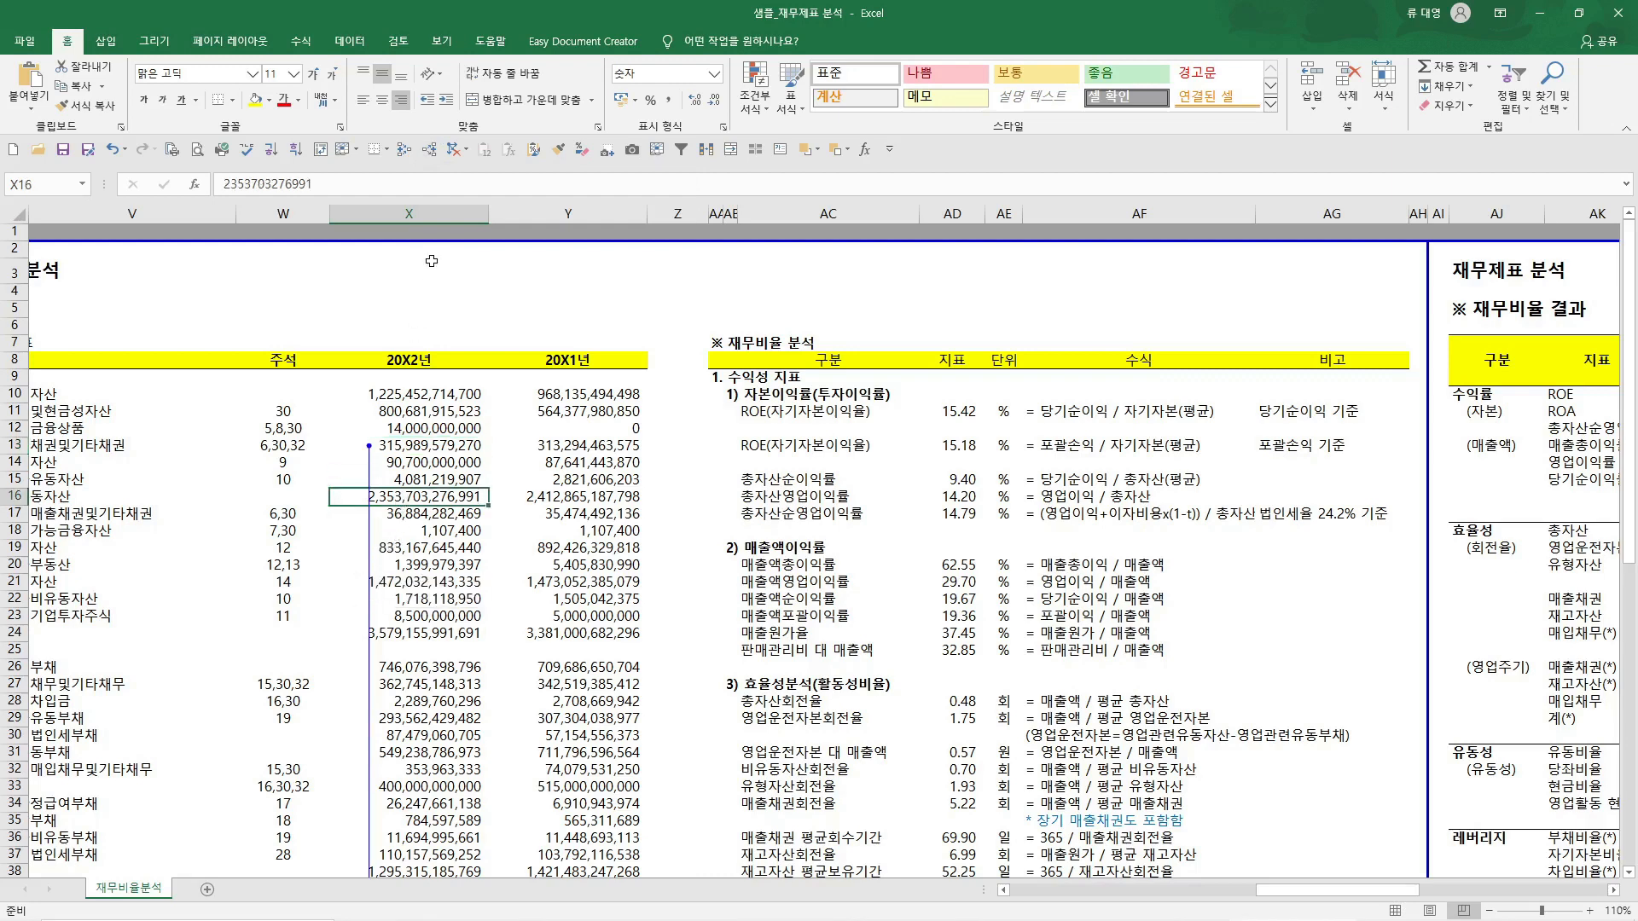
pyautogui.click(429, 150)
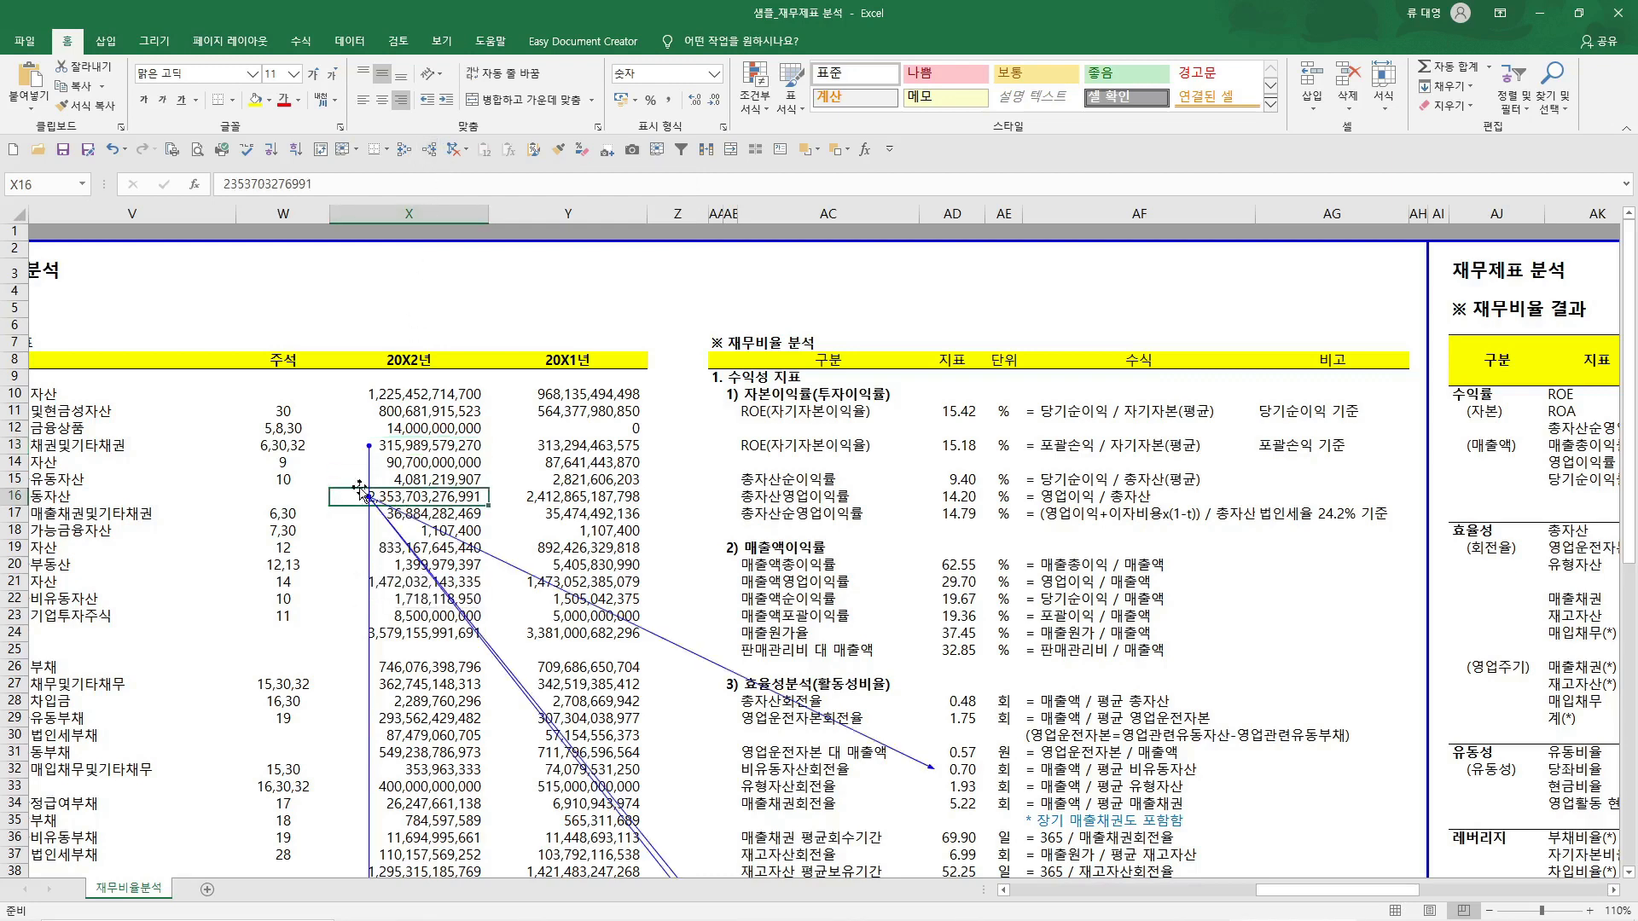
pyautogui.press('Left')
pyautogui.press('Left')
pyautogui.press('Left')
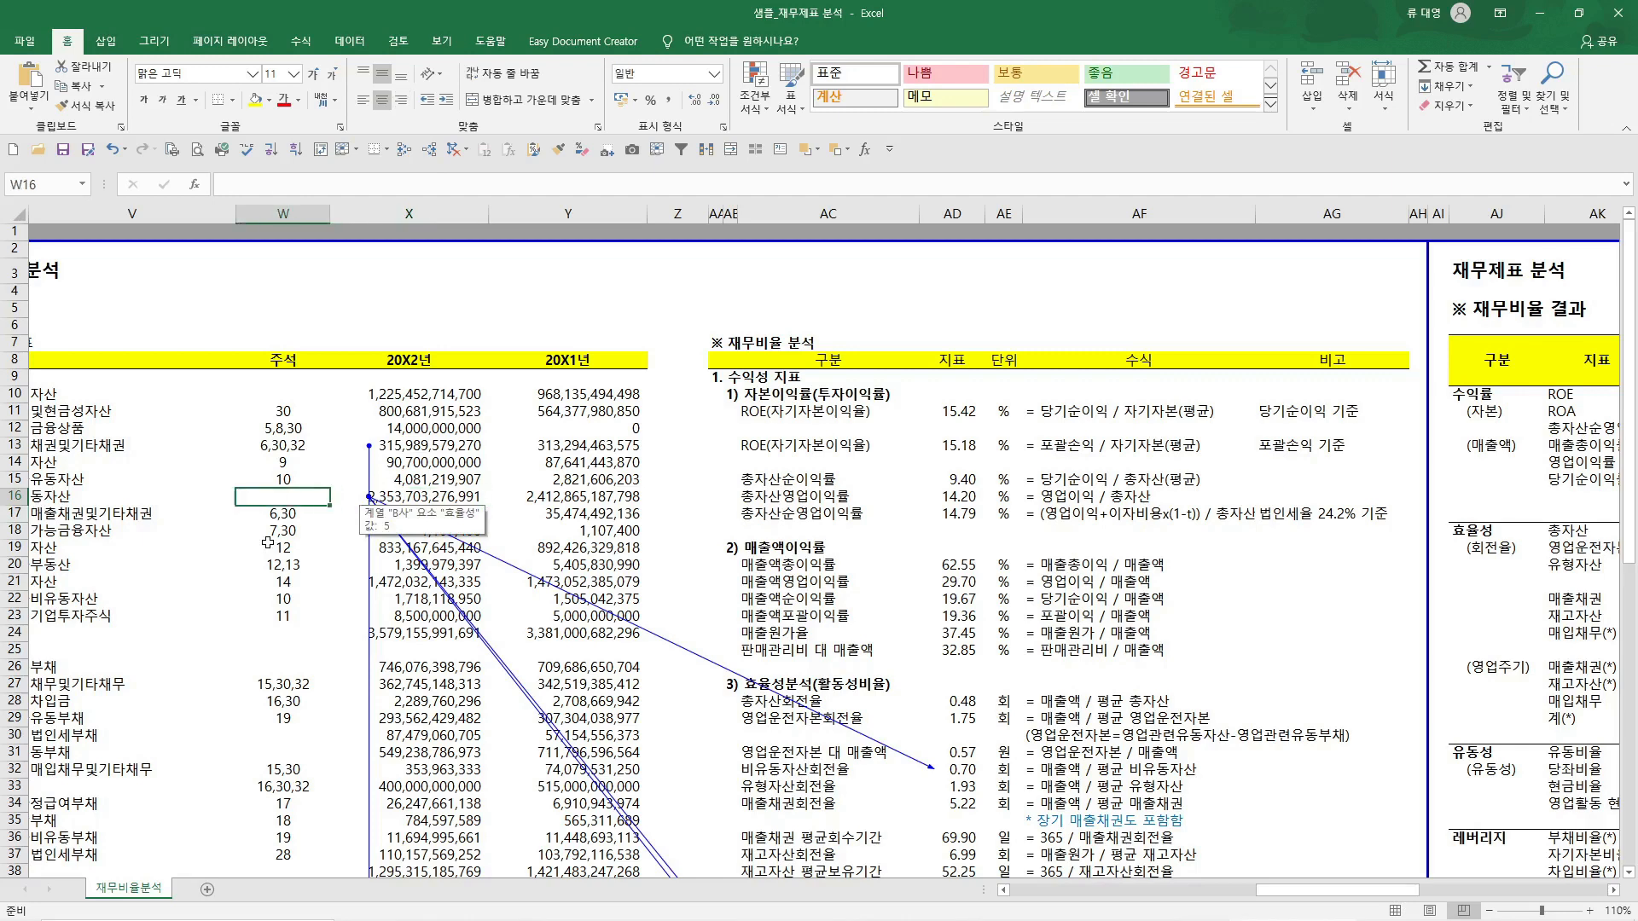
pyautogui.press('Right')
pyautogui.press('Right')
pyautogui.press('Right')
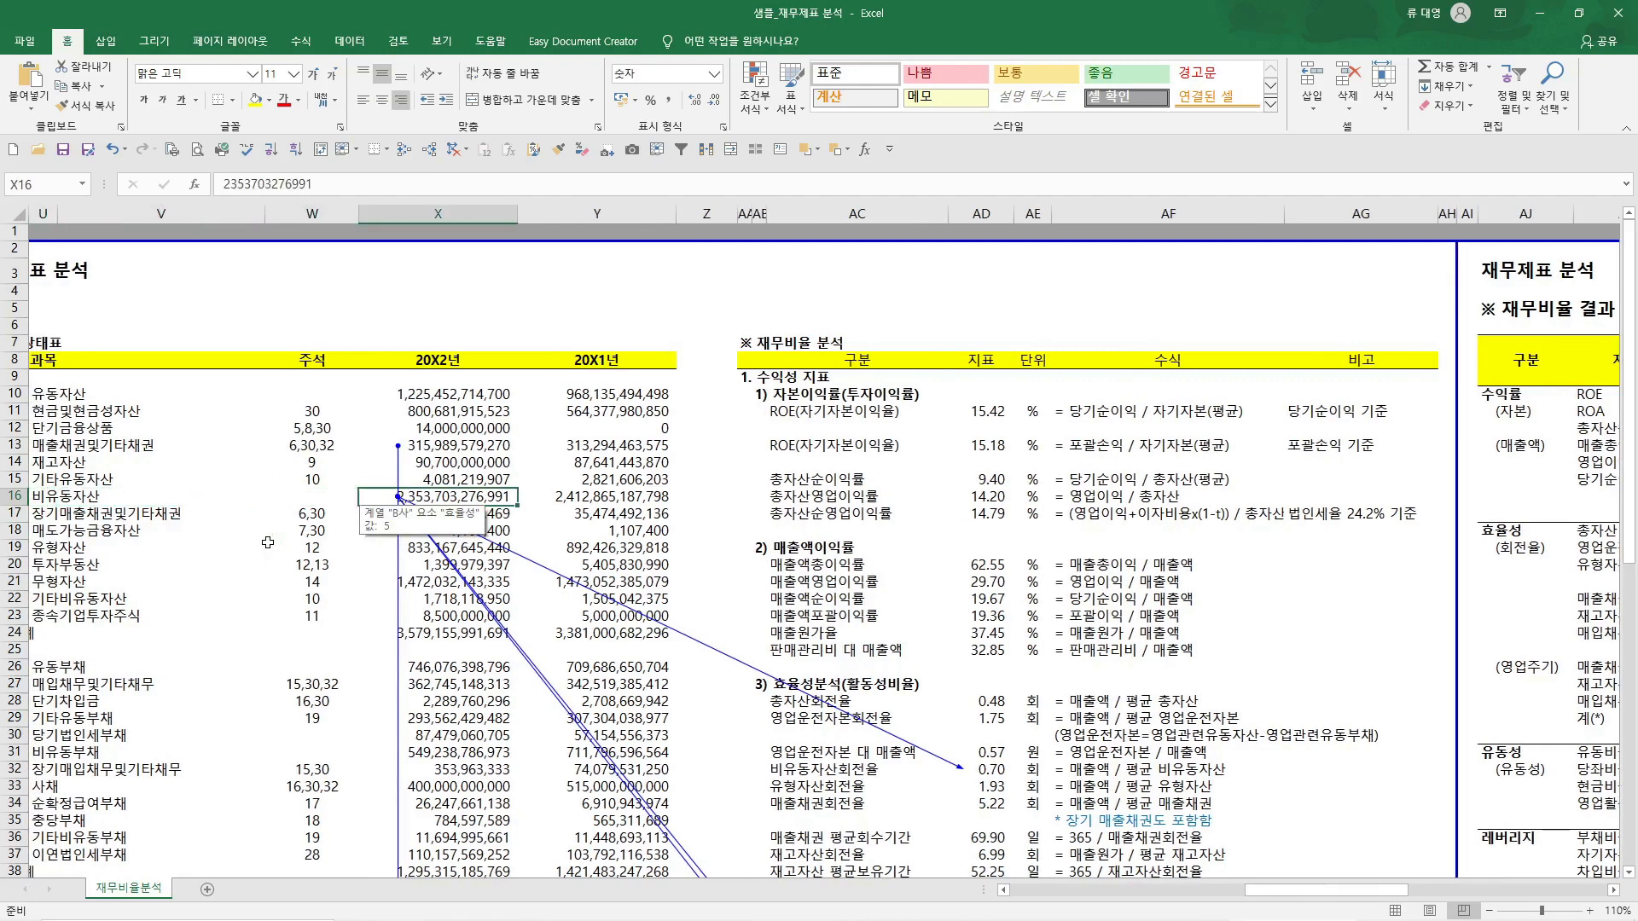
pyautogui.click(862, 771)
pyautogui.moveTo(861, 771); pyautogui.dragTo(1109, 771)
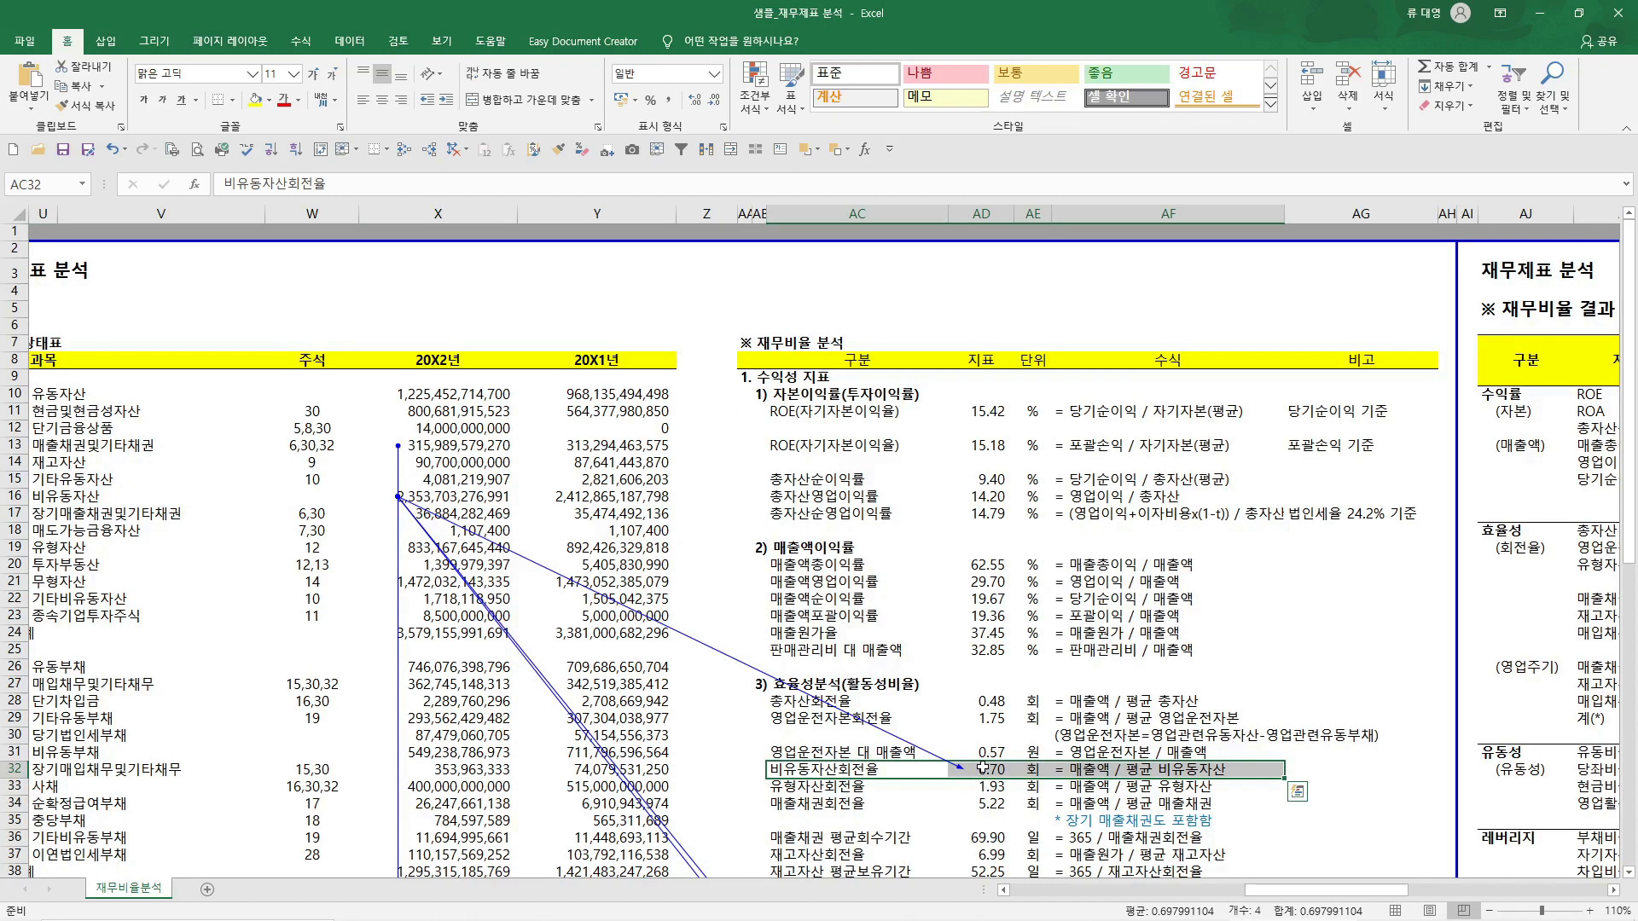
# Trace the precedents of the 비유동자산회전율 value in cell AD32 and remove all trace arrows
pyautogui.click(983, 768)
pyautogui.click(400, 151)
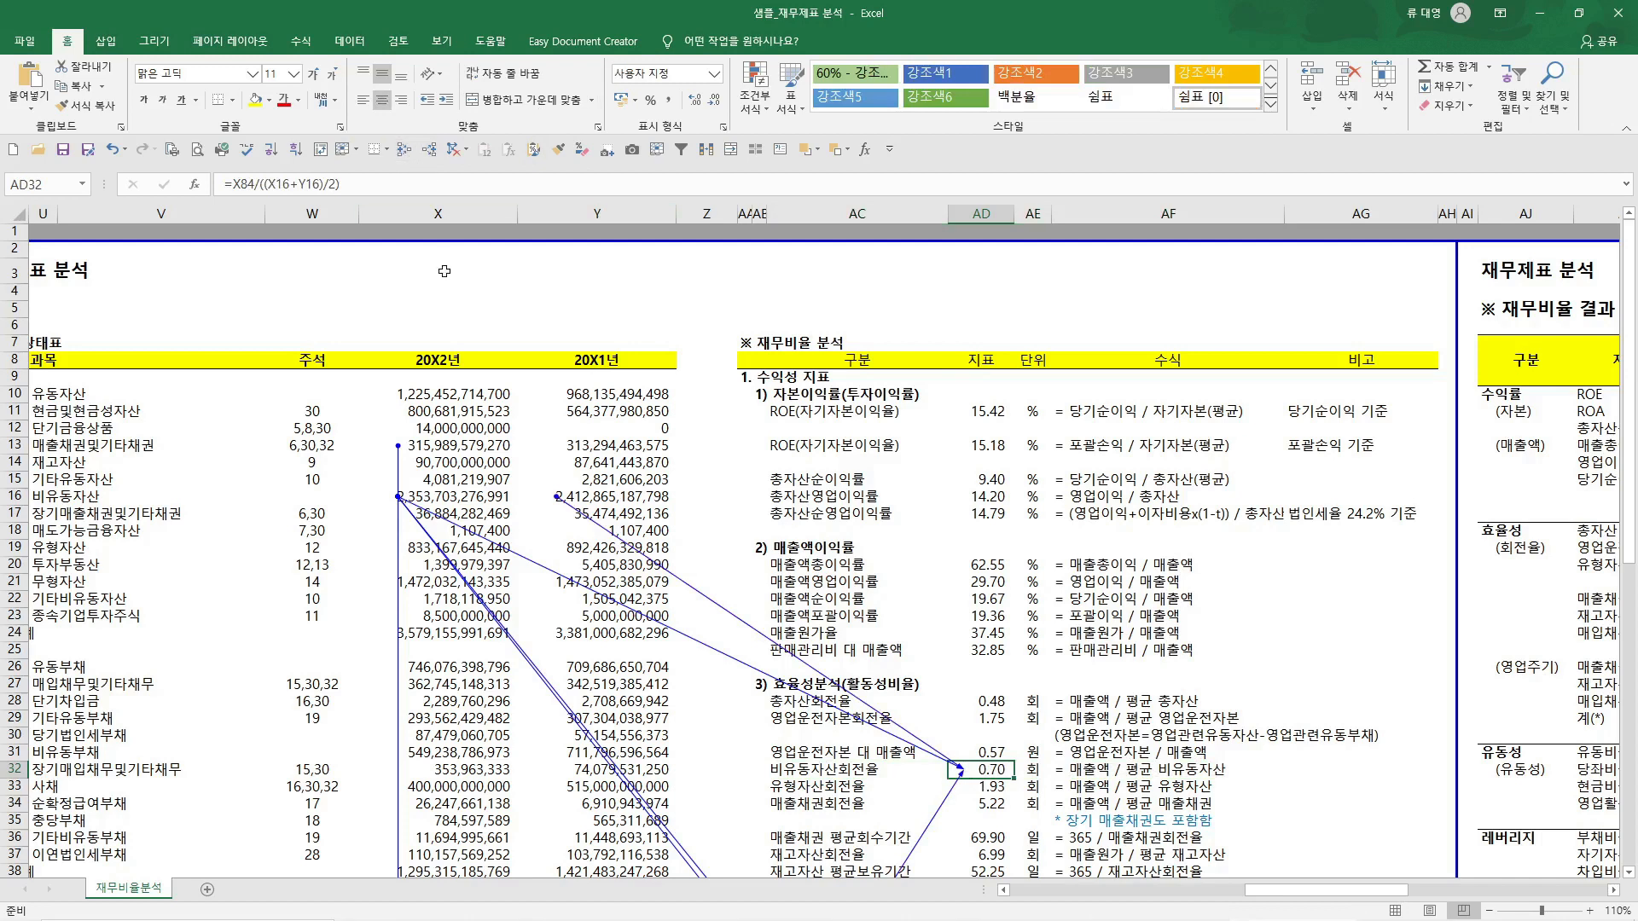
pyautogui.moveTo(954, 836)
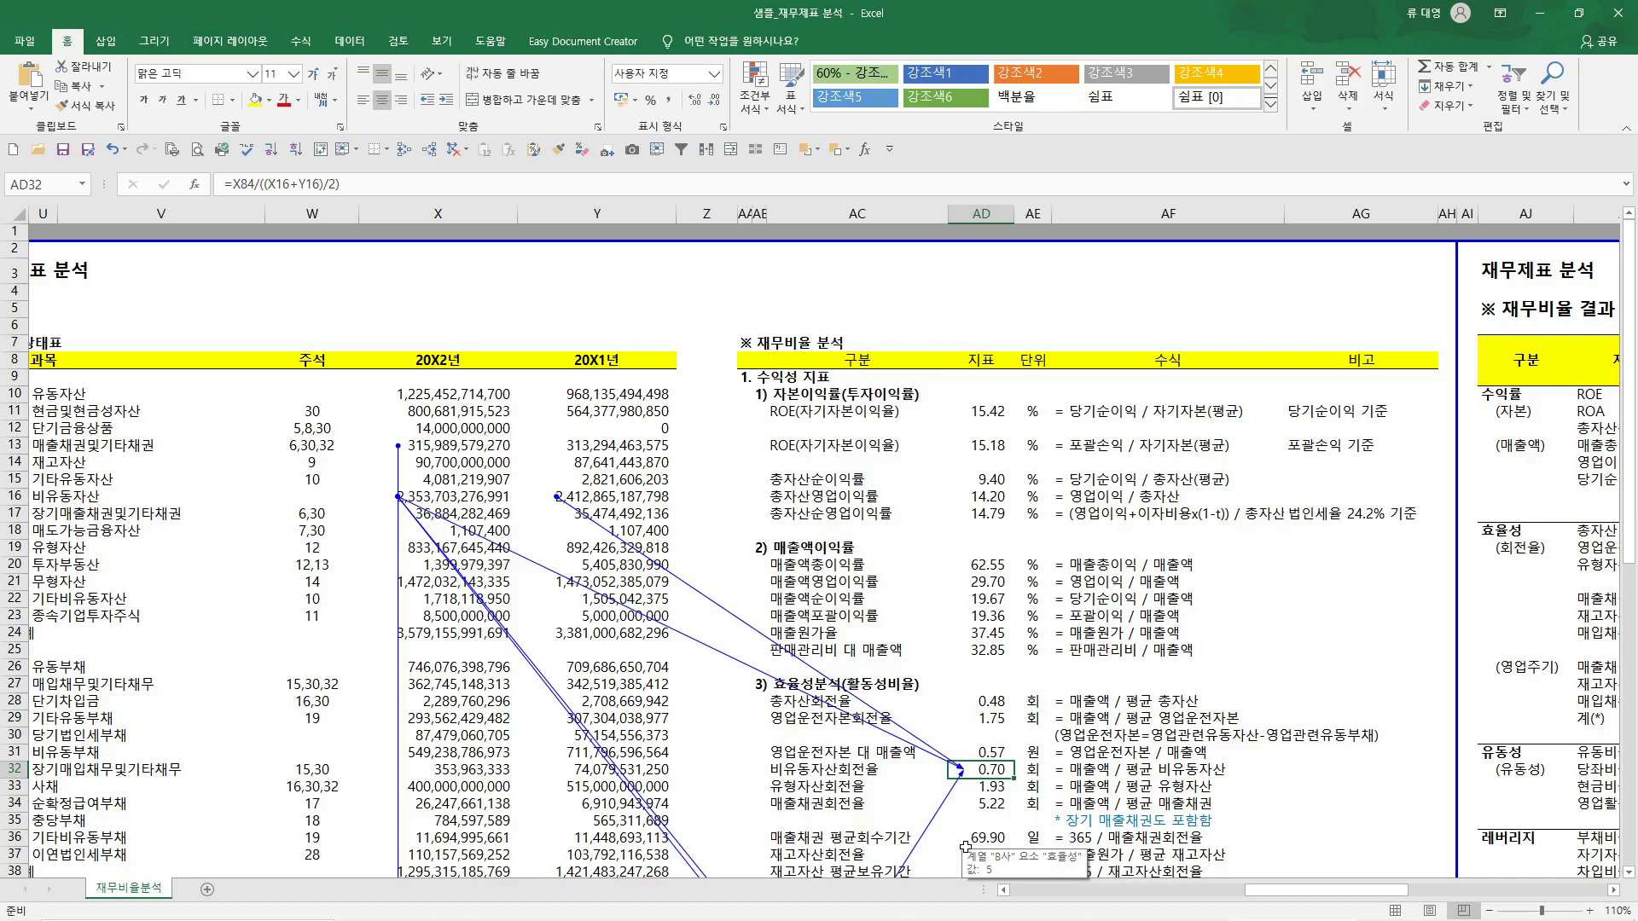
pyautogui.click(453, 155)
# Save the workbook, tracing the precedents of cell AD32 both before and after saving
pyautogui.moveTo(781, 484)
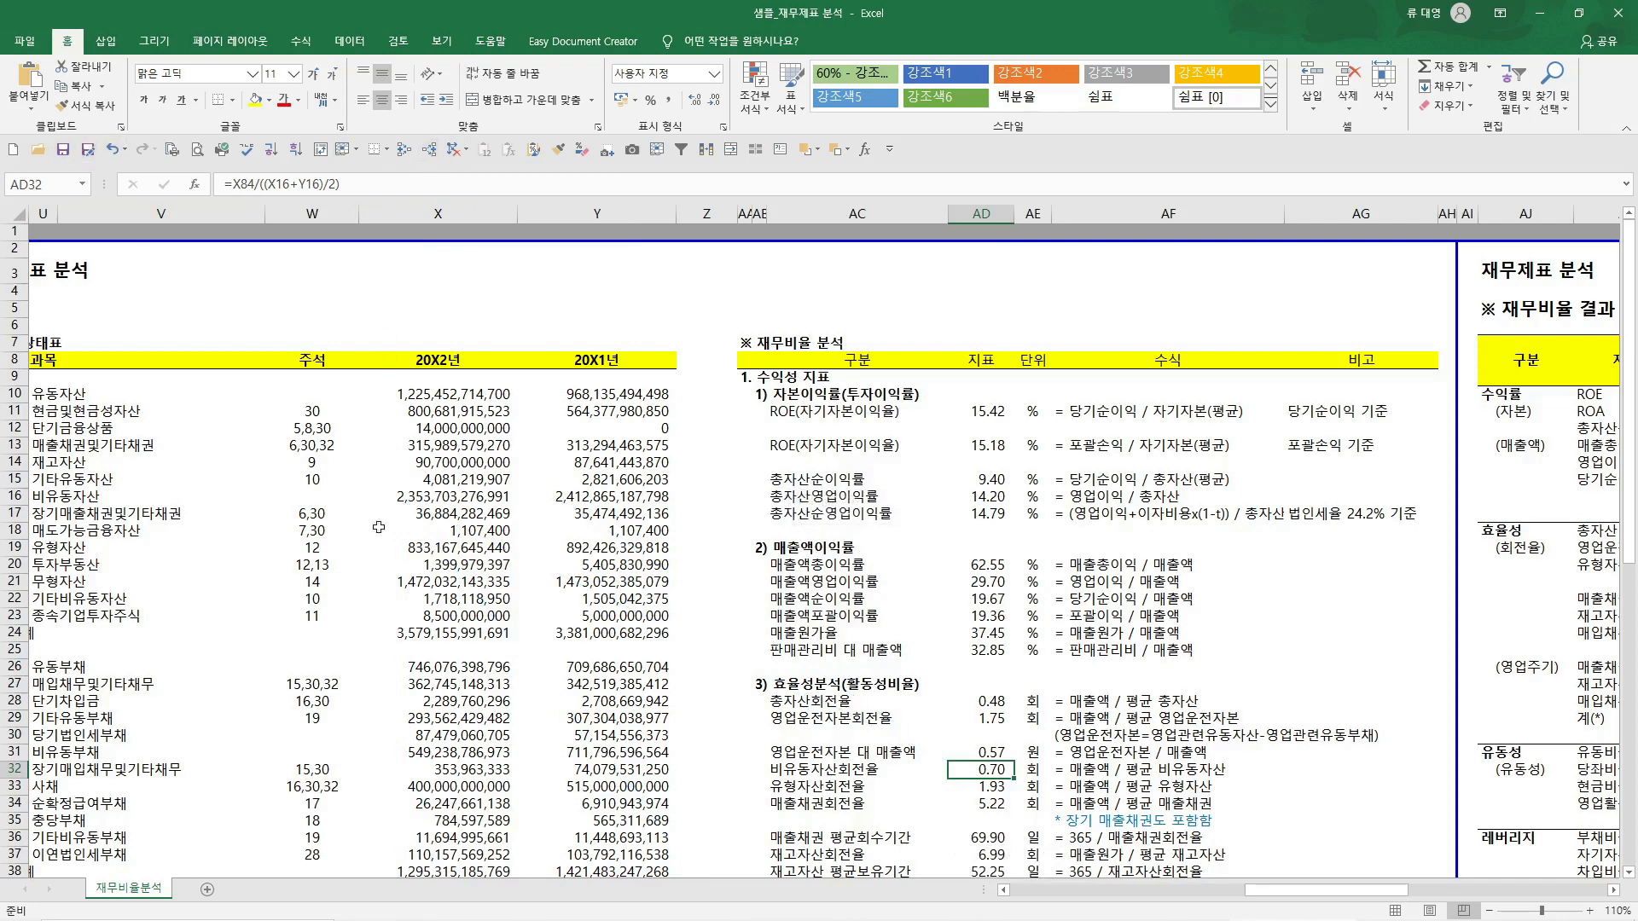
pyautogui.click(402, 151)
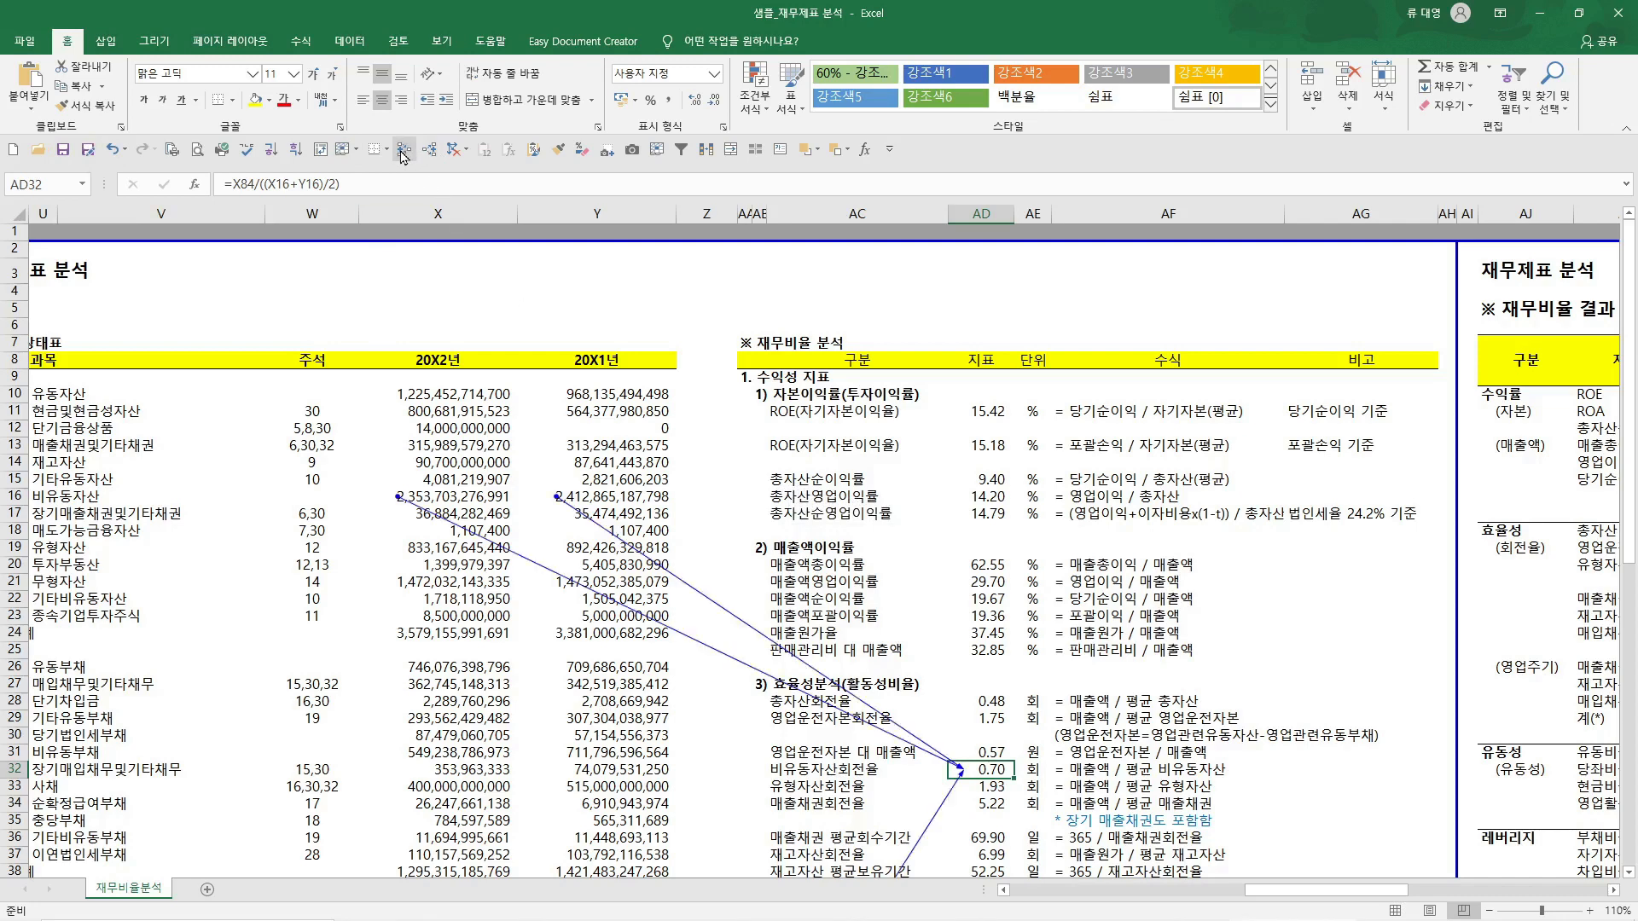
pyautogui.click(63, 149)
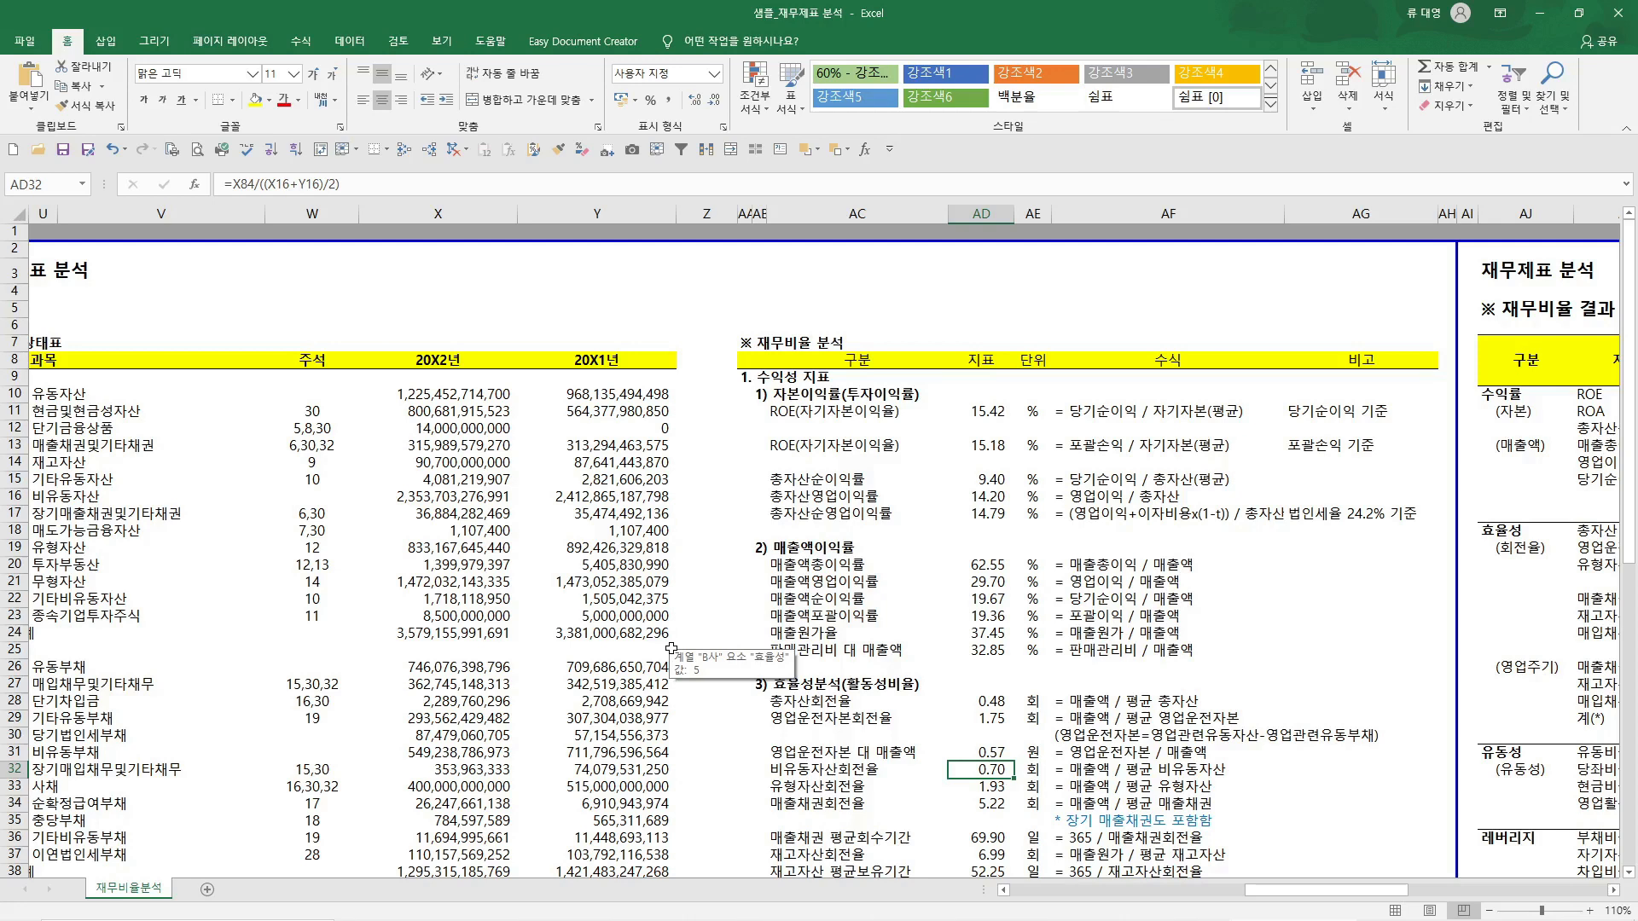
pyautogui.click(404, 152)
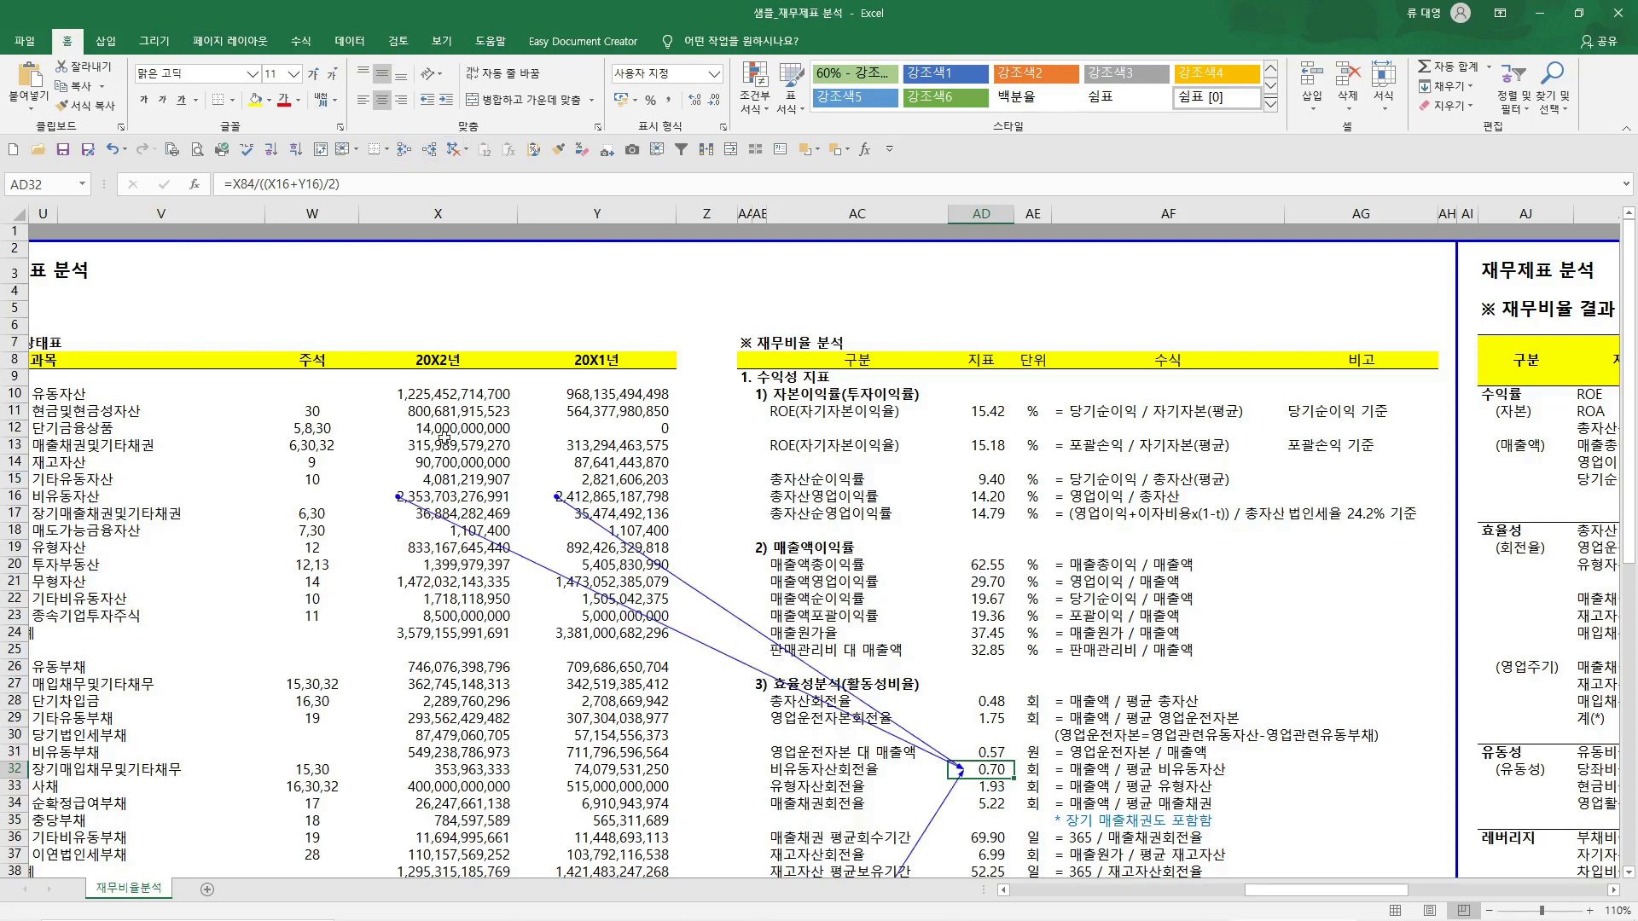
# Try to trace the dependents of cell AD32, and trace those of cell AD33 (유형자산회전율)
pyautogui.click(427, 154)
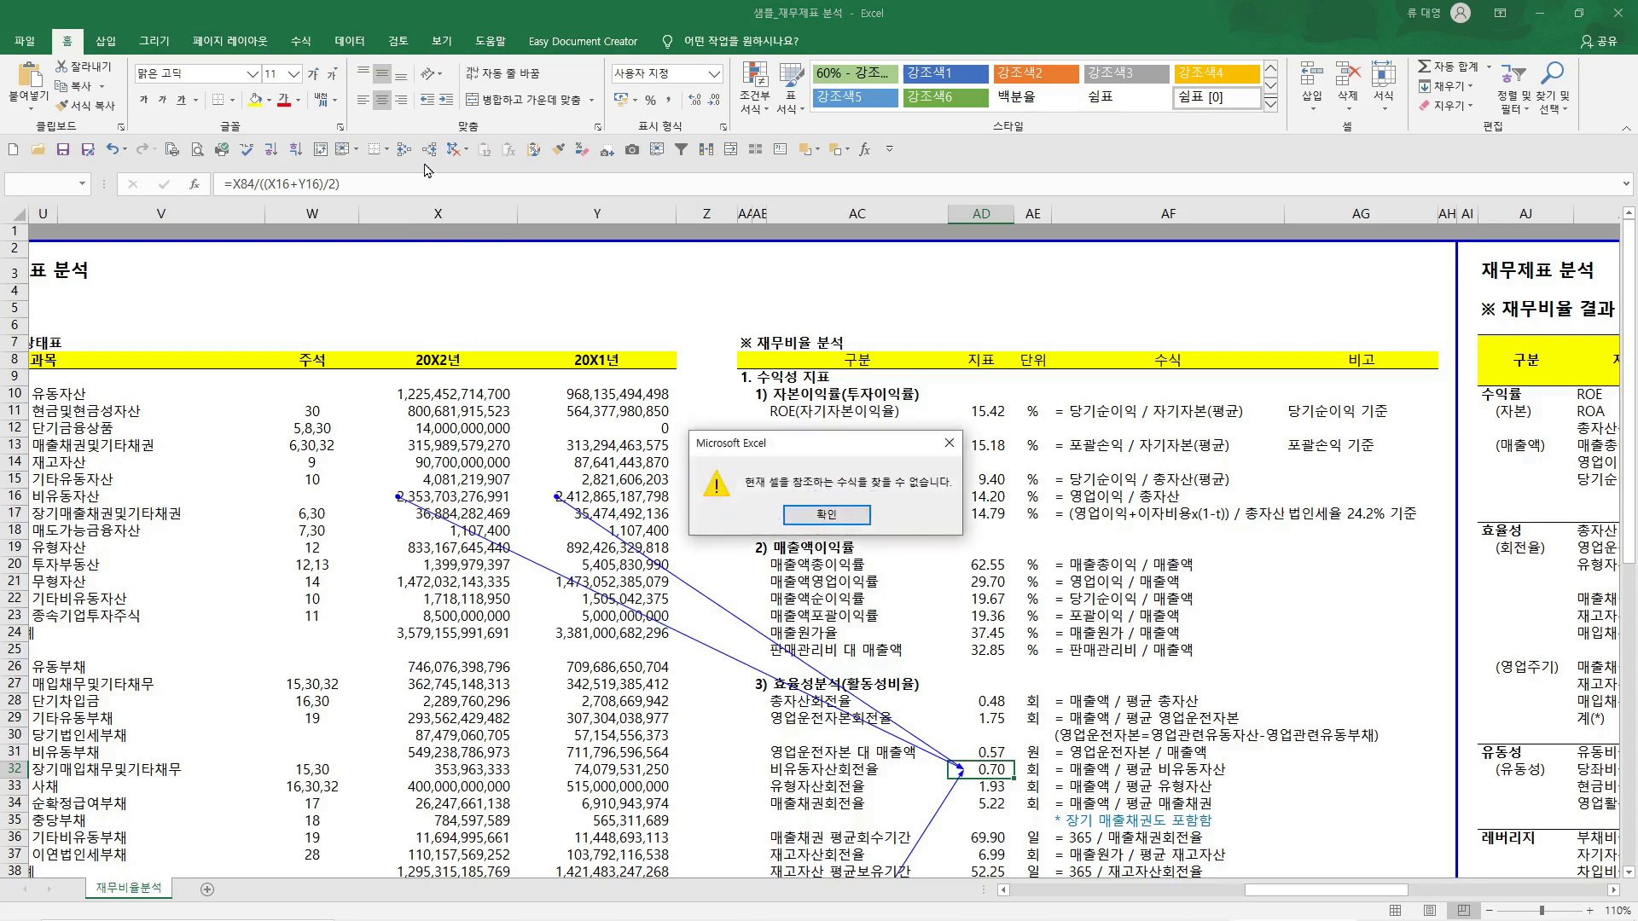
pyautogui.press('Return')
pyautogui.press('Down')
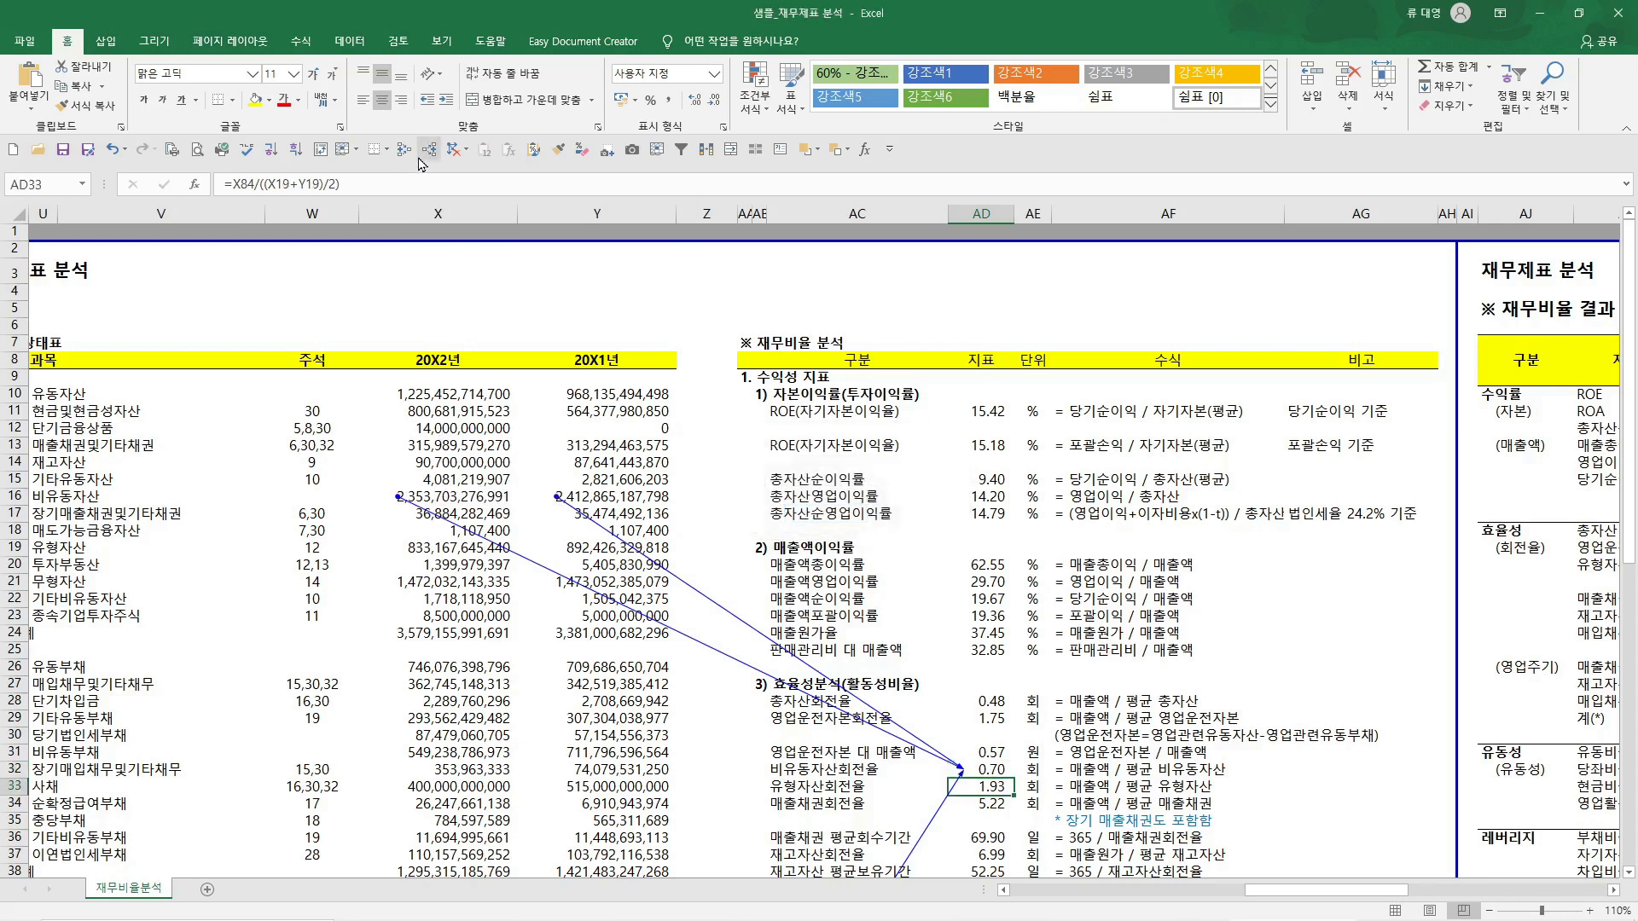
pyautogui.click(430, 151)
# Follow the dependent arrow from the 유형자산회전율 row to cell AM20 in the 재무비율 결과 table and inspect its formula
pyautogui.press('Right')
pyautogui.press('Right')
pyautogui.press('Right')
pyautogui.press('Right')
pyautogui.press('Right')
pyautogui.press('Right')
pyautogui.press('Right')
pyautogui.press('Right')
pyautogui.press('Right')
pyautogui.press('Right')
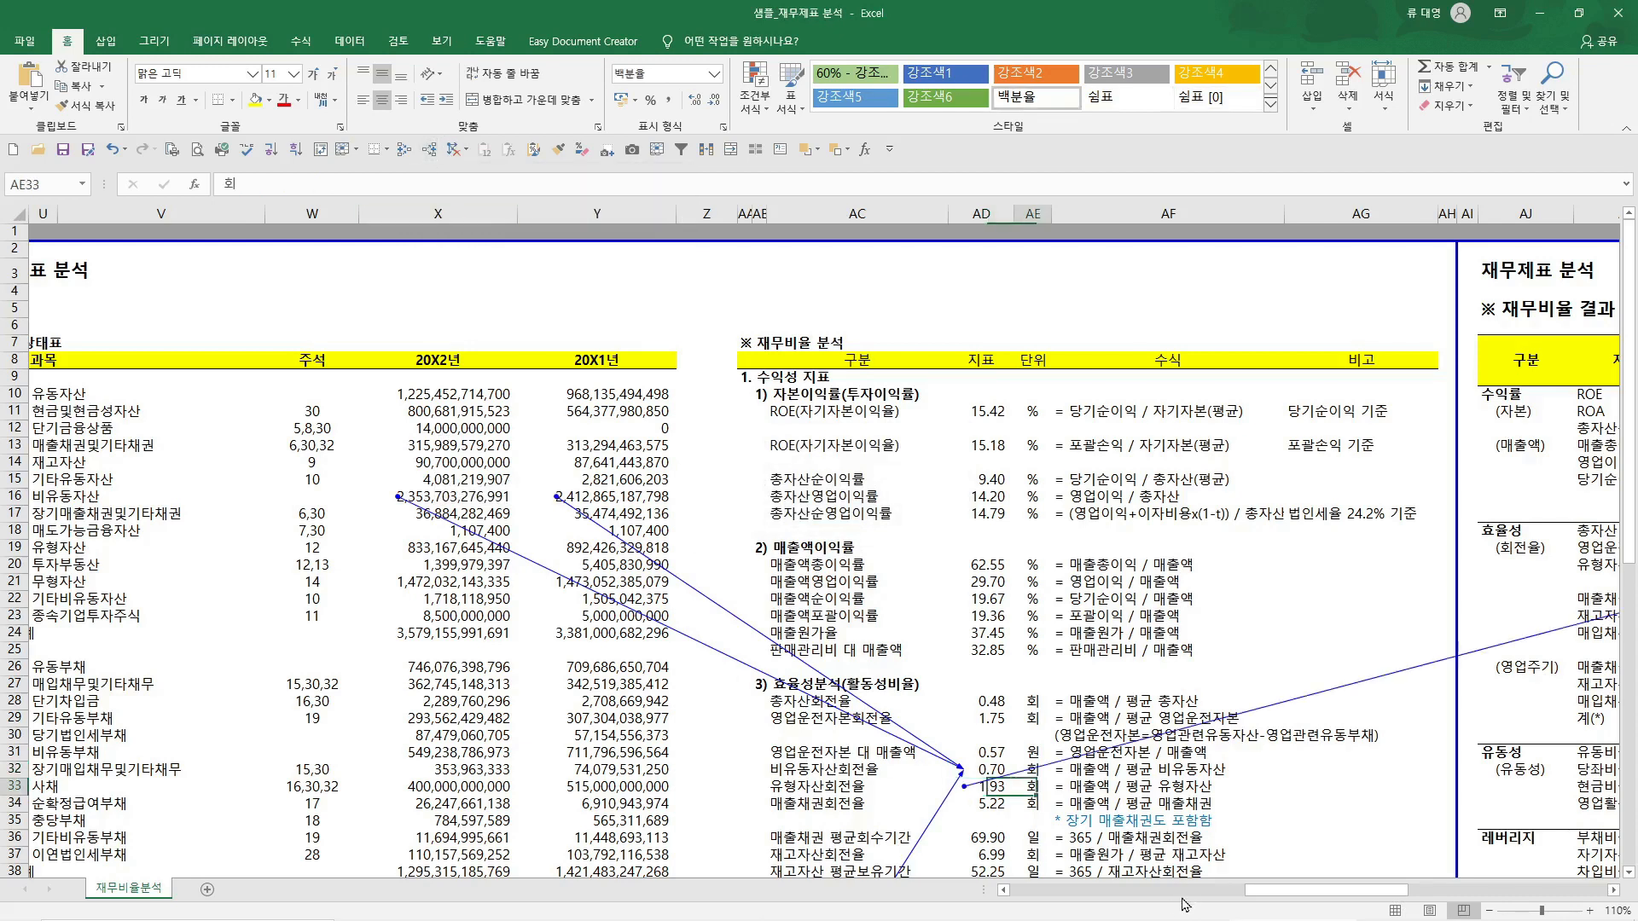
pyautogui.moveTo(384, 786); pyautogui.dragTo(797, 792)
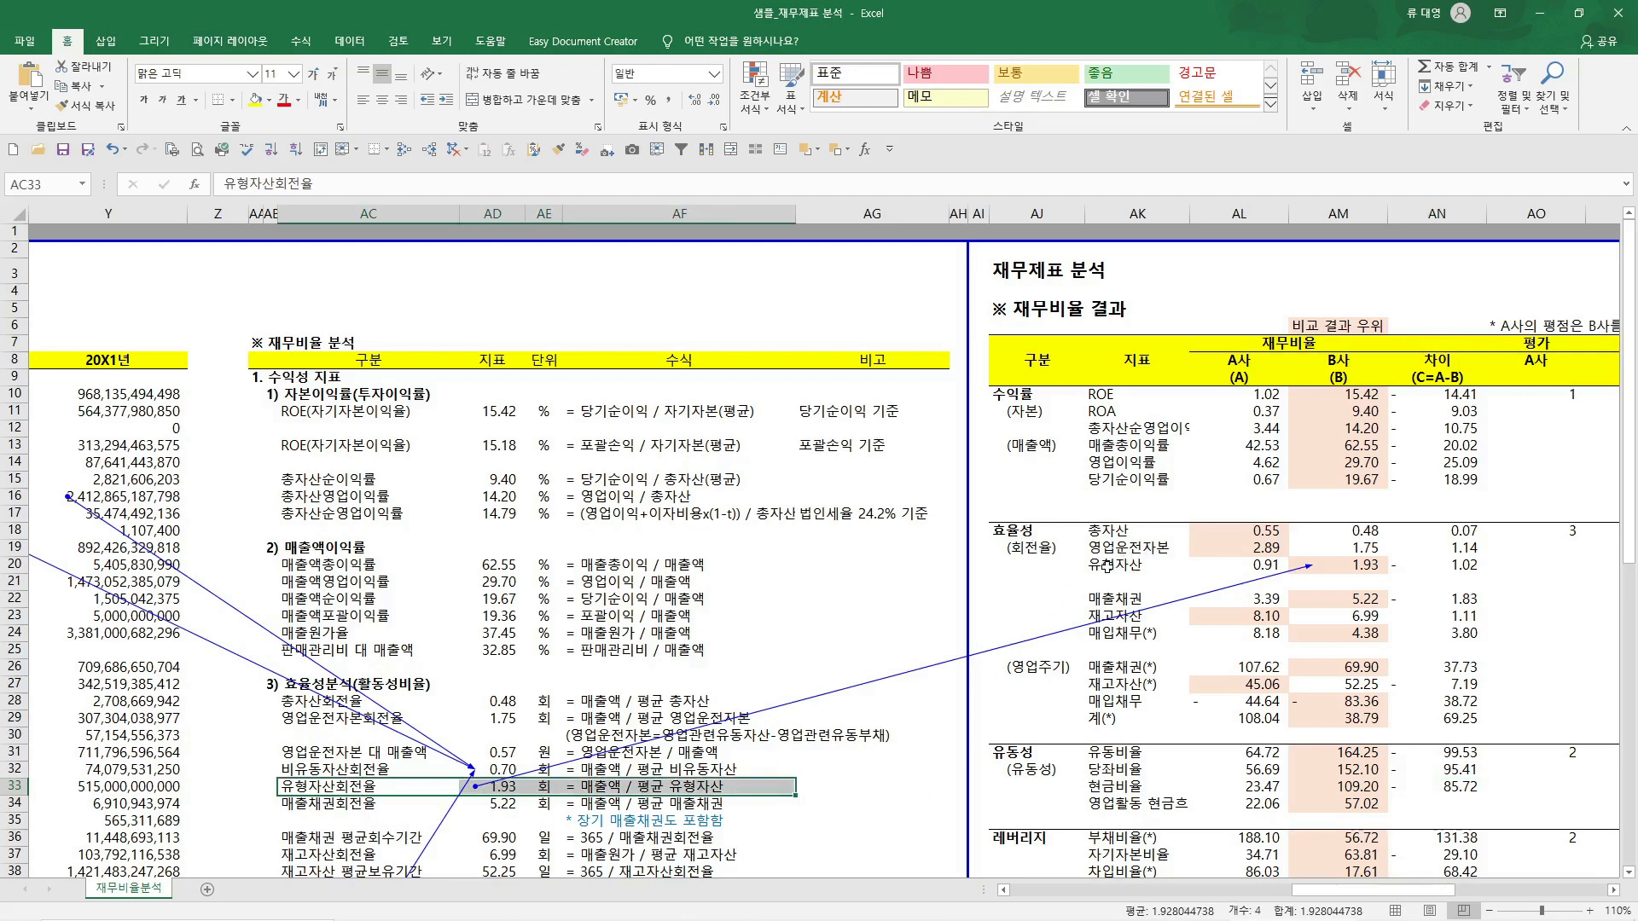
pyautogui.click(1363, 564)
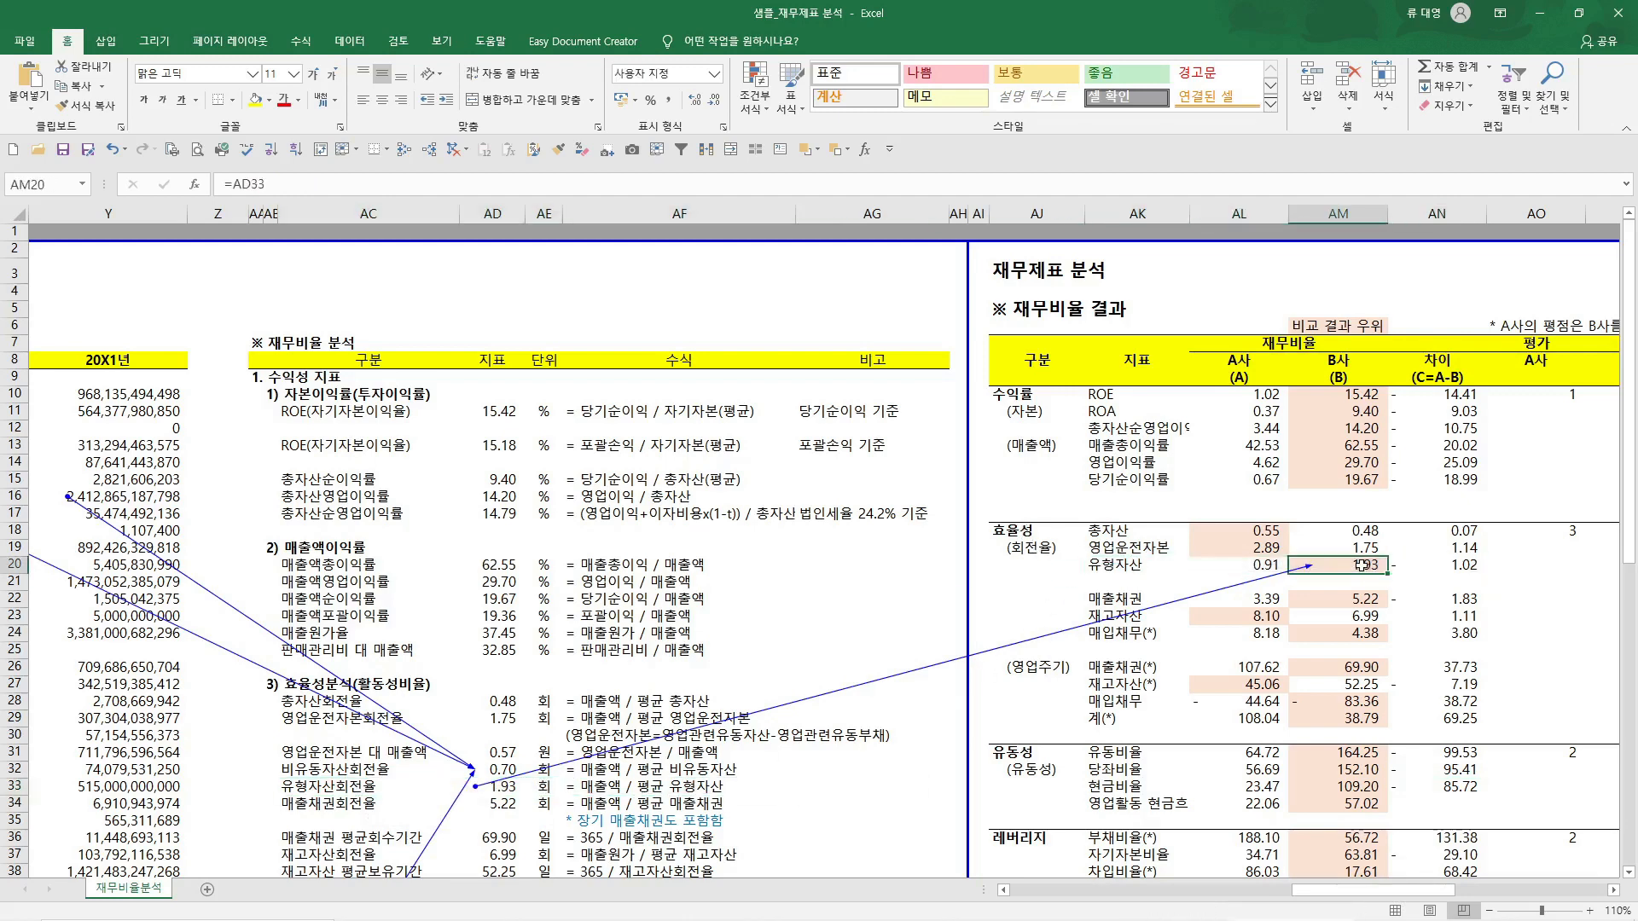
# Move along row 20 to the analysis comment in cell AQ20 and remove all trace arrows
pyautogui.press('Right')
pyautogui.press('Right')
pyautogui.press('Right')
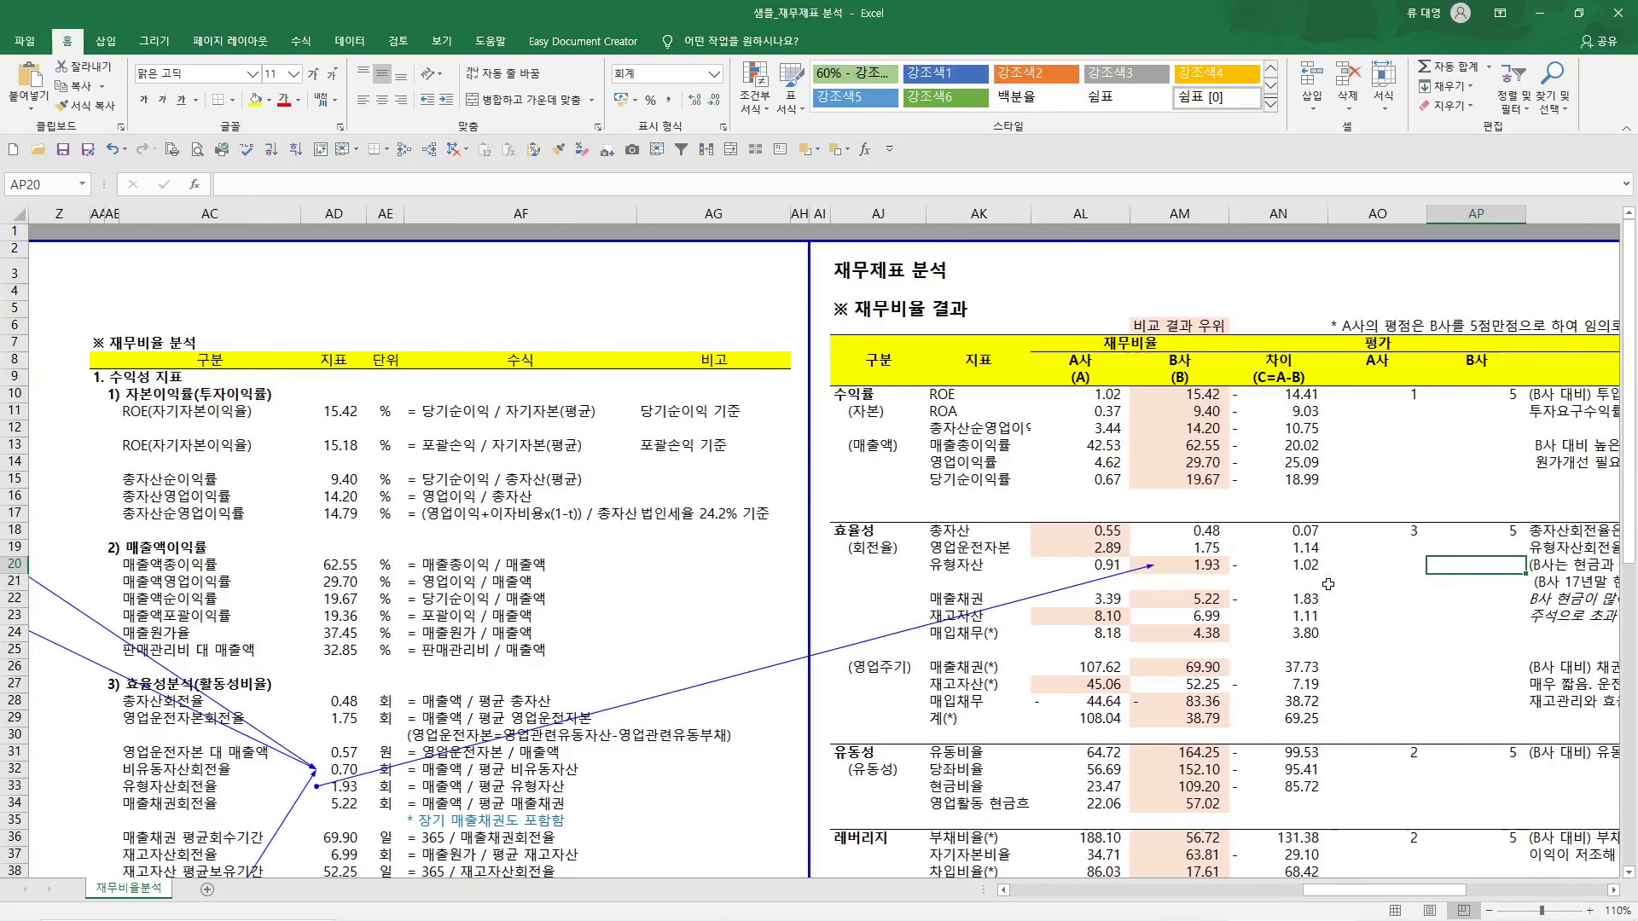
pyautogui.press('Right')
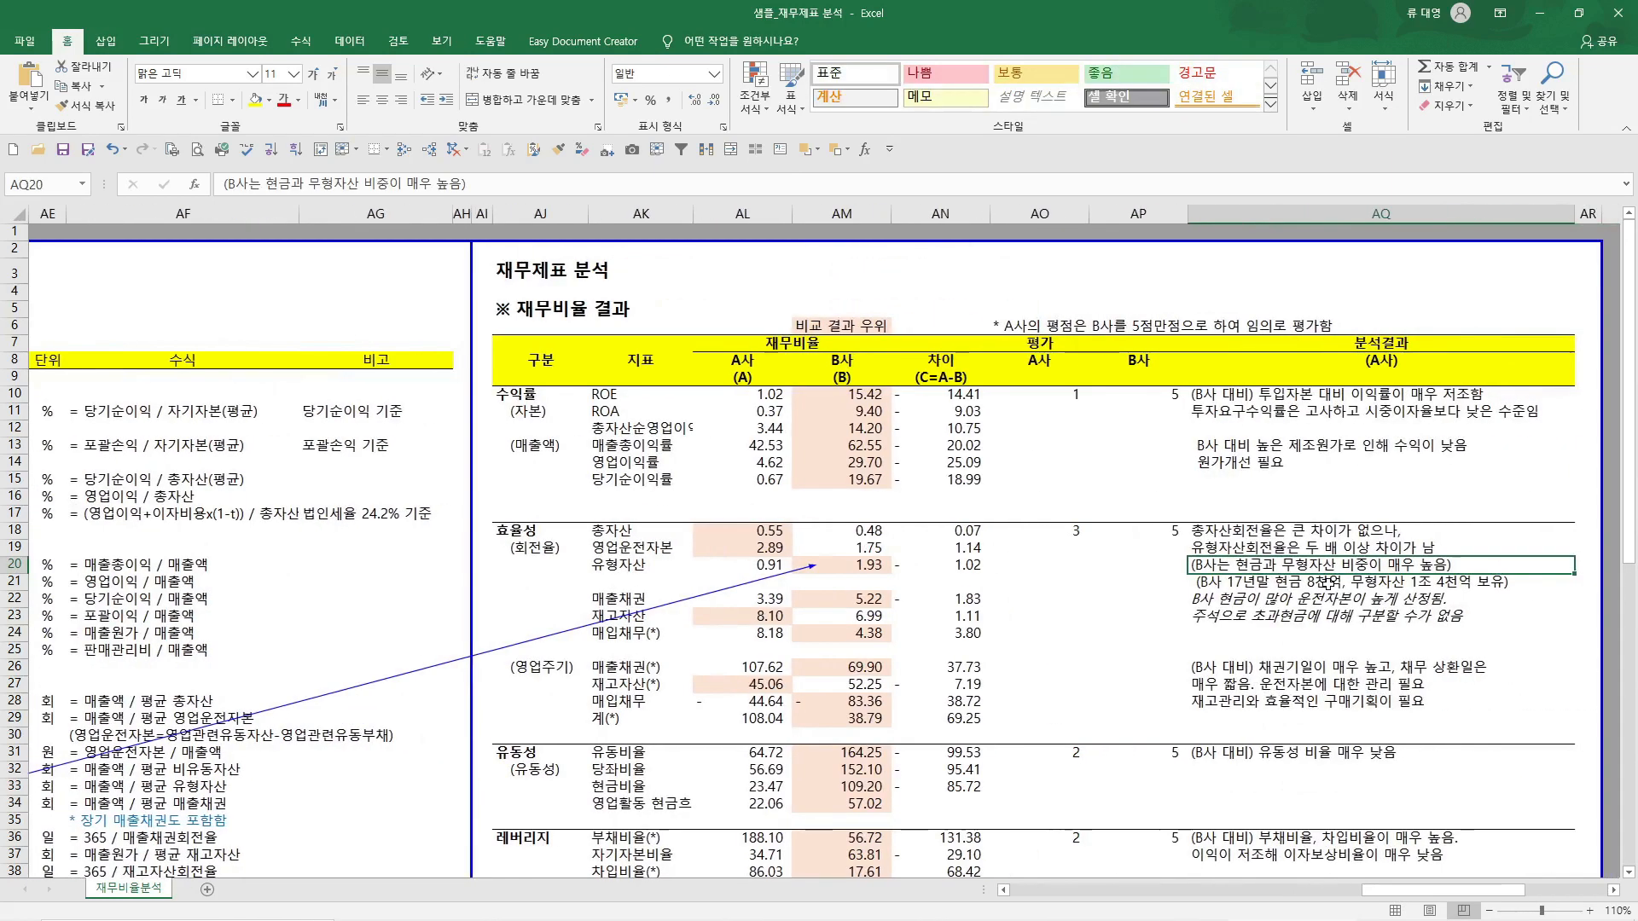
pyautogui.click(450, 154)
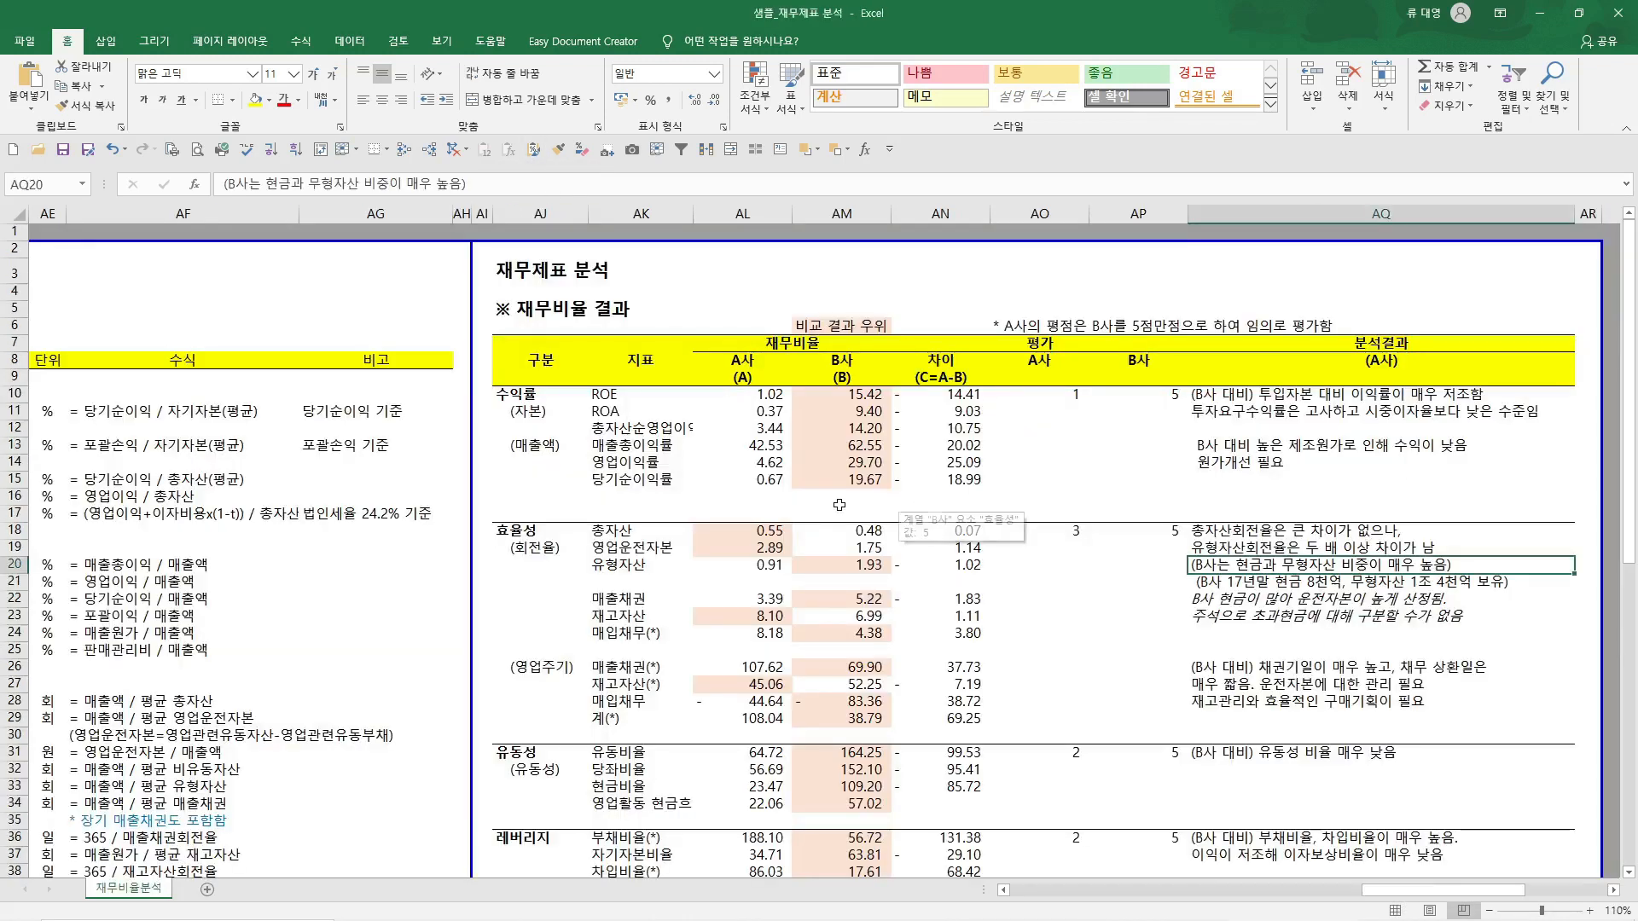
# Switch the worksheet to Normal view and zoom it to 110%
pyautogui.click(850, 426)
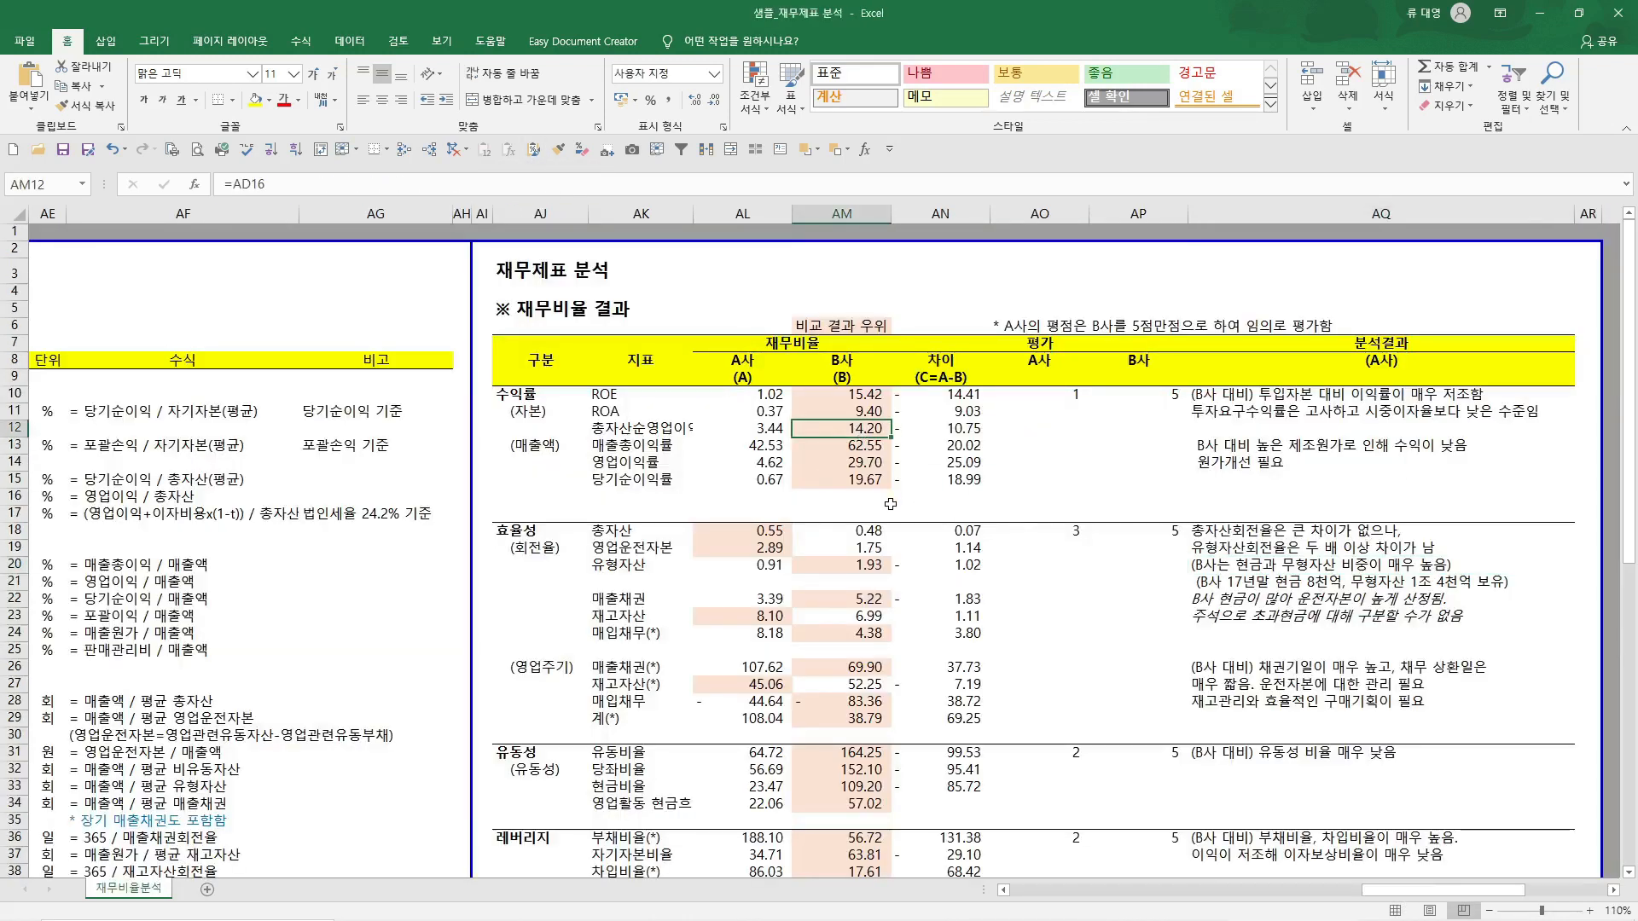
pyautogui.press('Right')
pyautogui.press('Right')
pyautogui.press('Right')
pyautogui.press('Right')
pyautogui.press('Right')
pyautogui.press('Right')
pyautogui.press('Right')
pyautogui.press('Right')
pyautogui.press('Right')
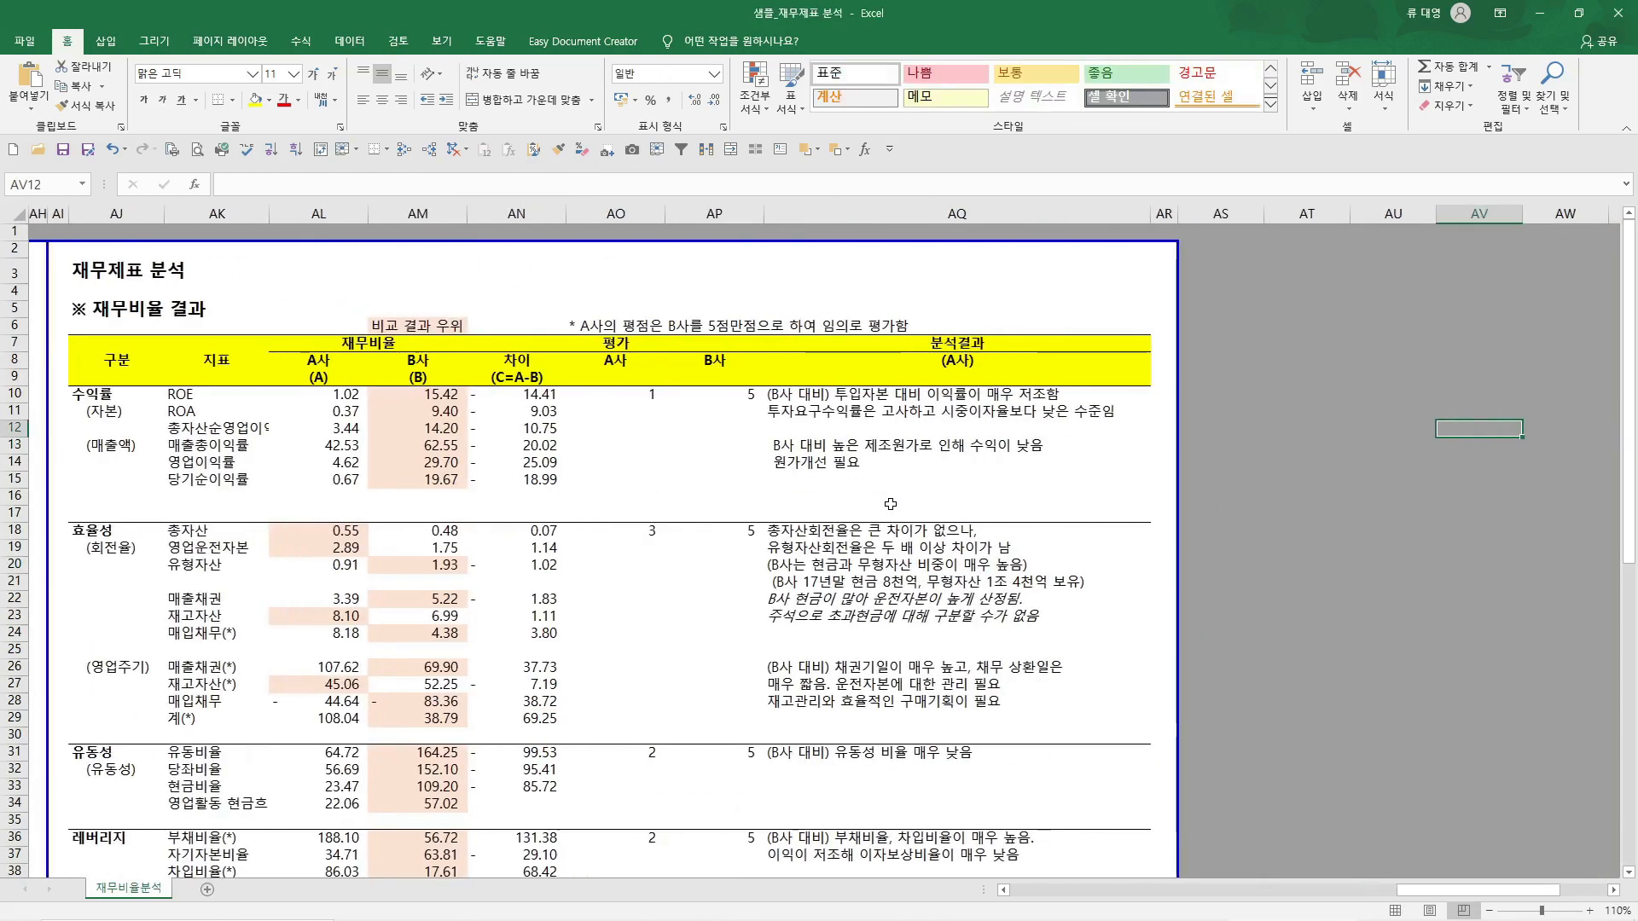
pyautogui.click(1404, 772)
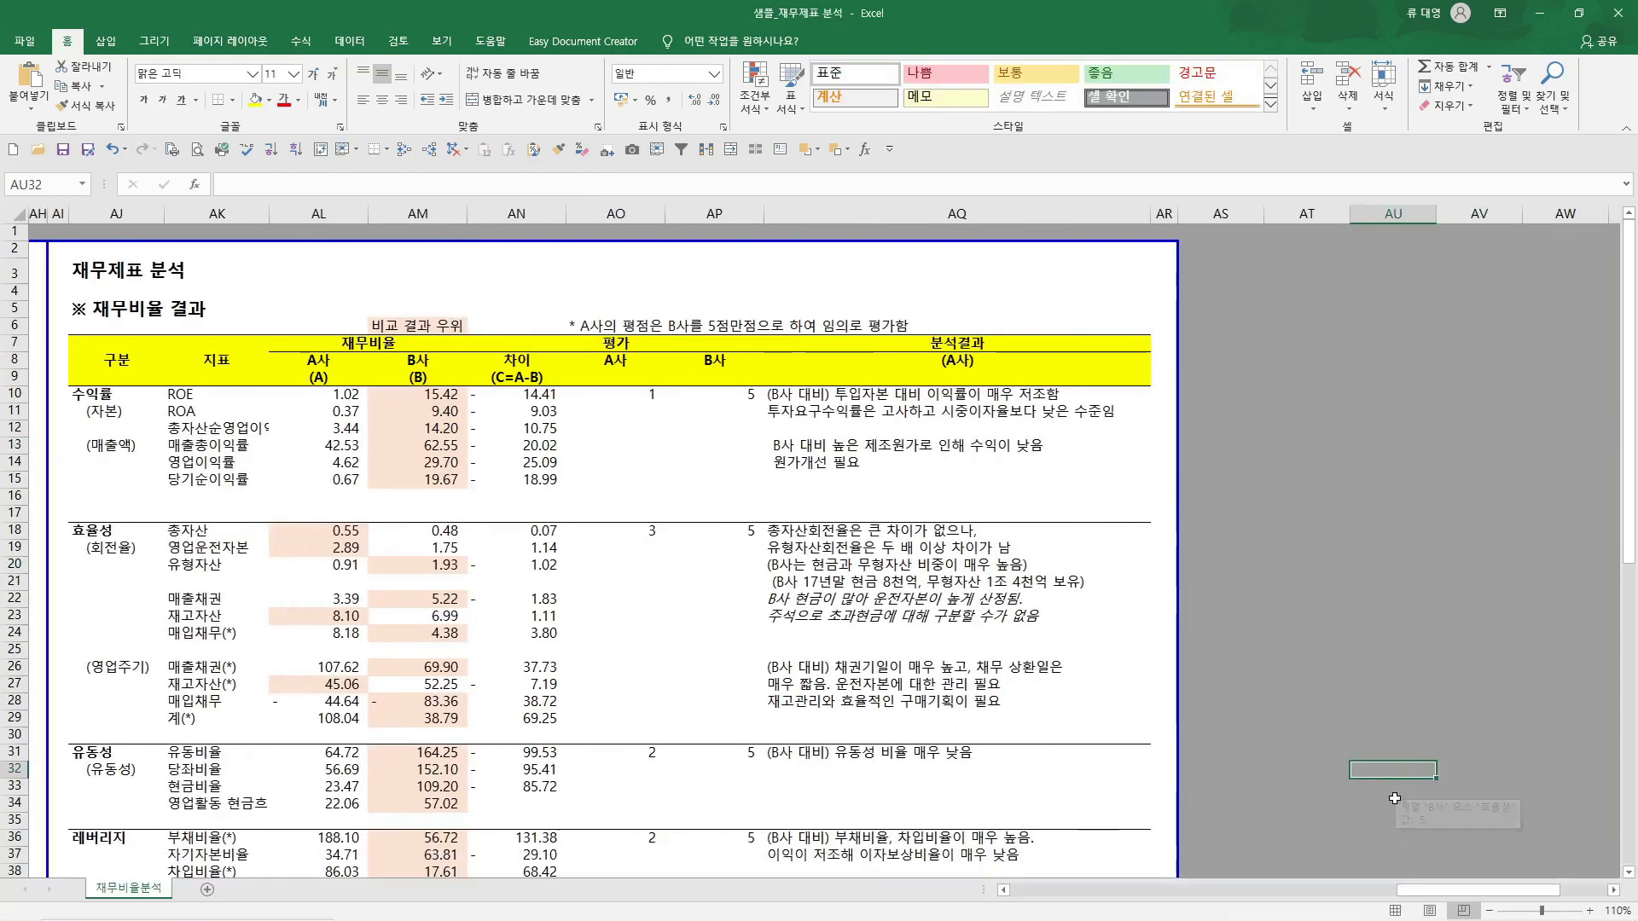
pyautogui.click(1396, 911)
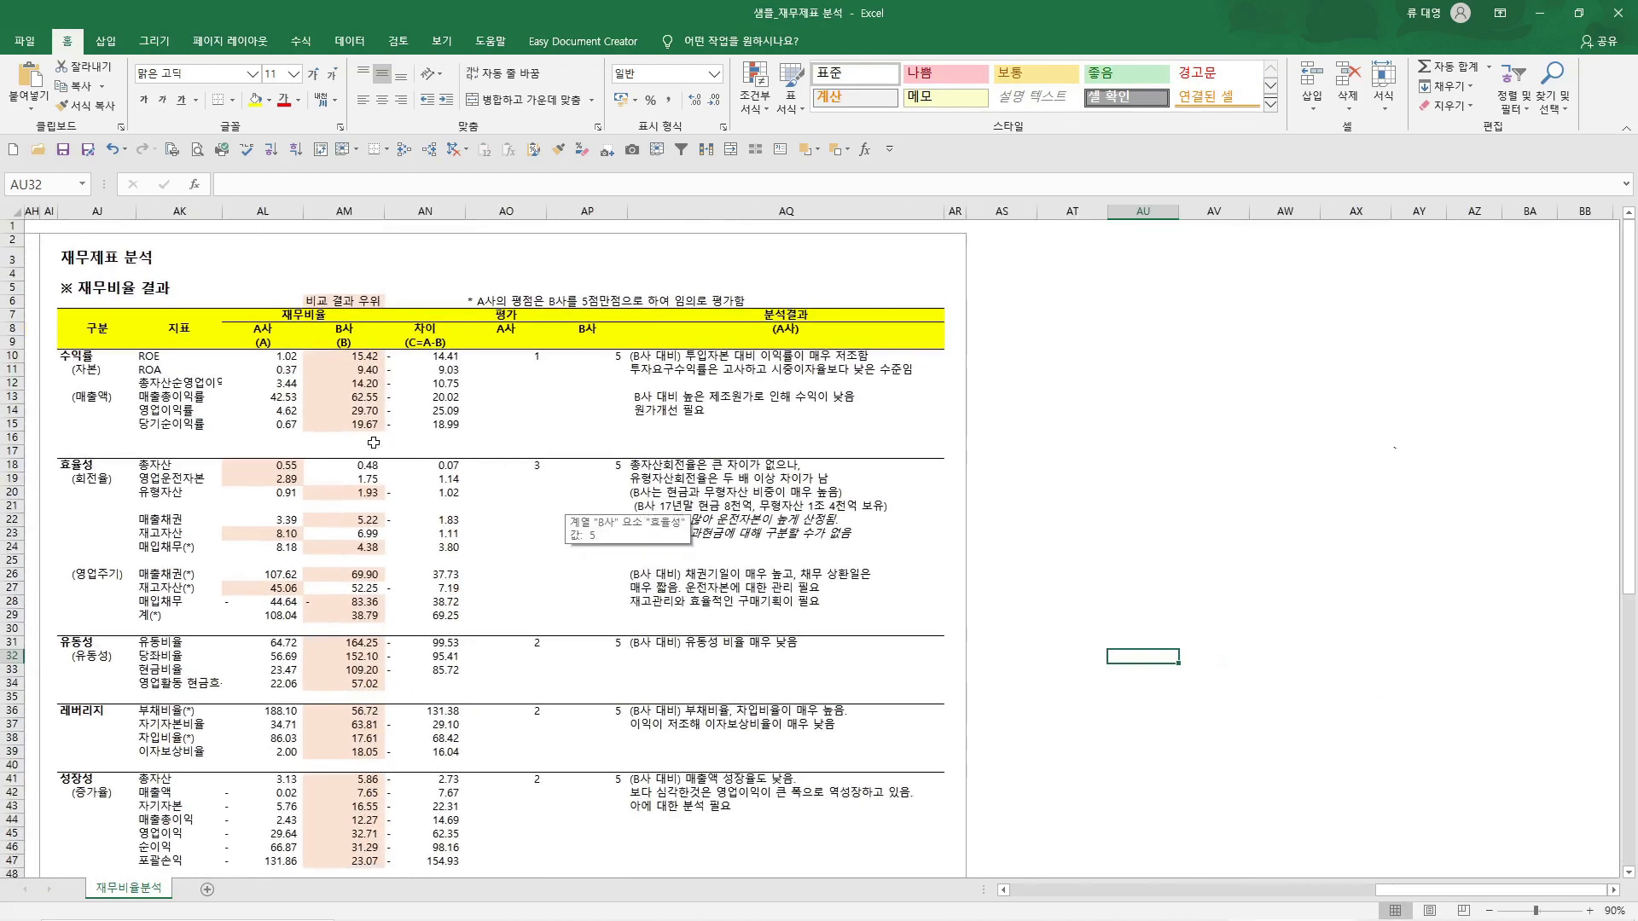
pyautogui.click(1581, 766)
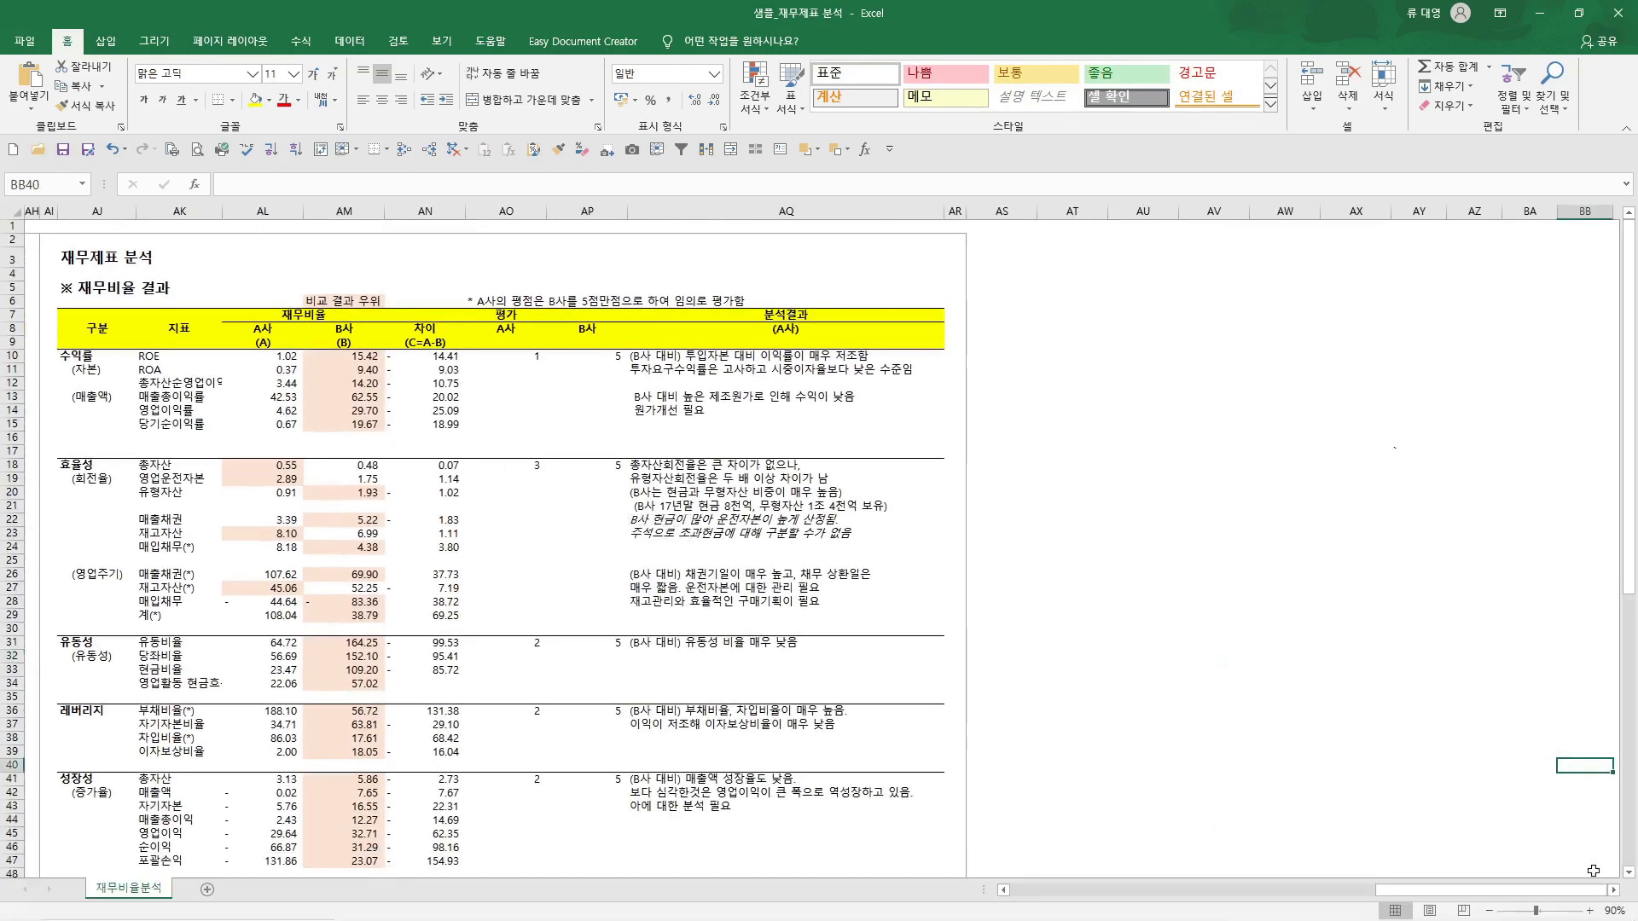
pyautogui.keyDown('ctrl'); pyautogui.scroll(2, 367, 431); pyautogui.keyUp('ctrl')
# Copy the 수익률 block AJ10:AM17 and paste only its values at cell AS10
pyautogui.click(89, 350)
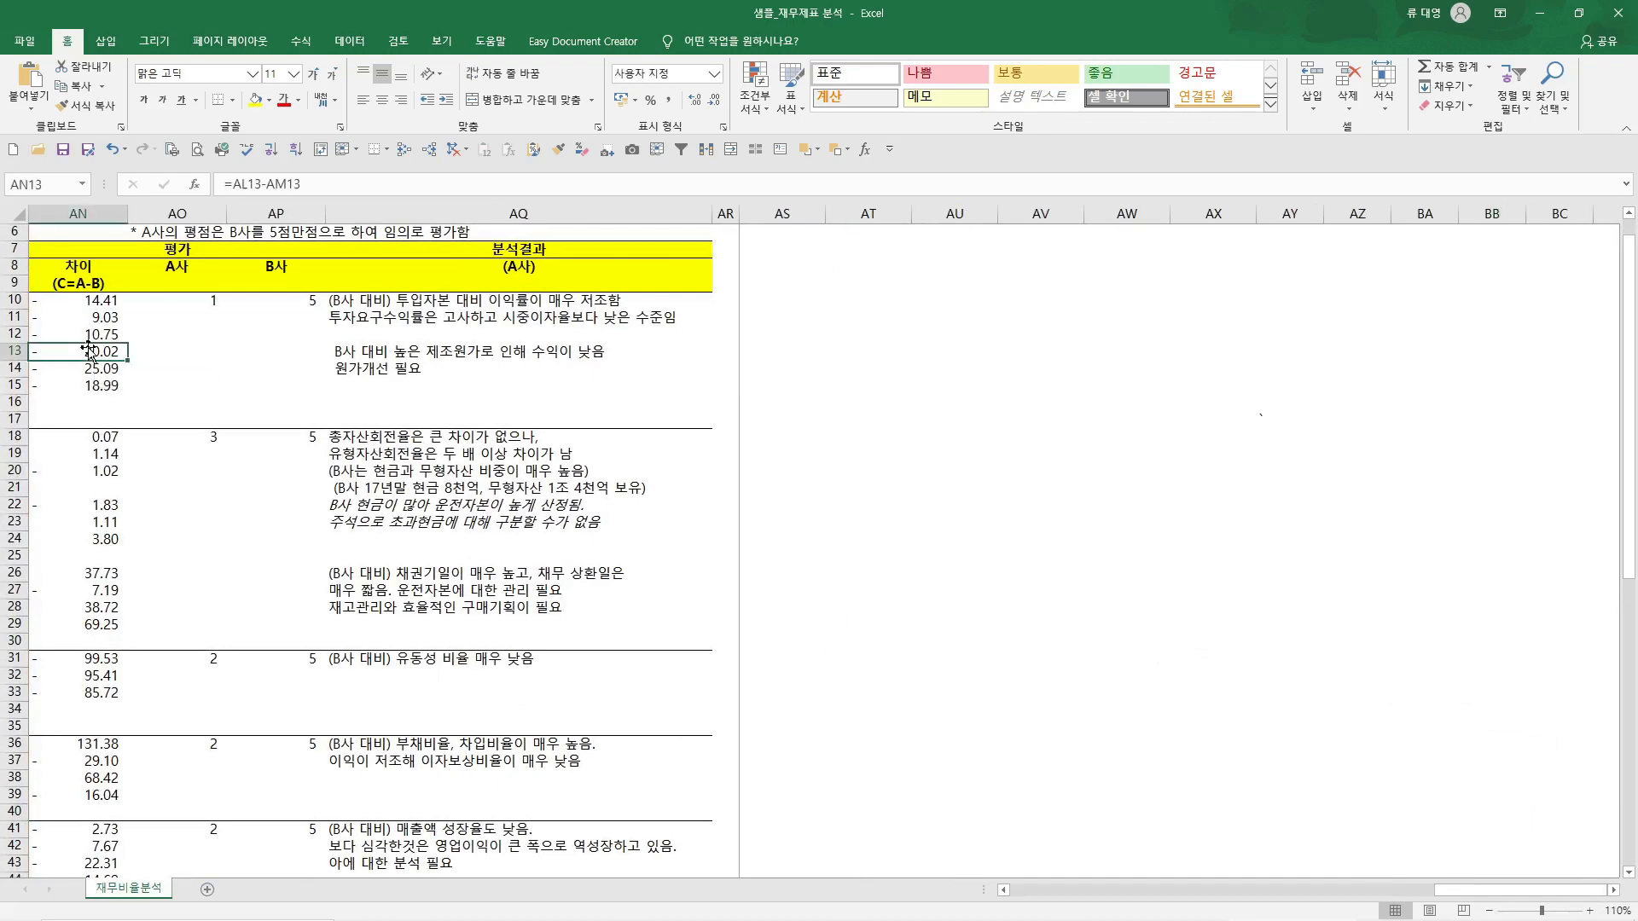
pyautogui.hscroll(-4, 88, 350)
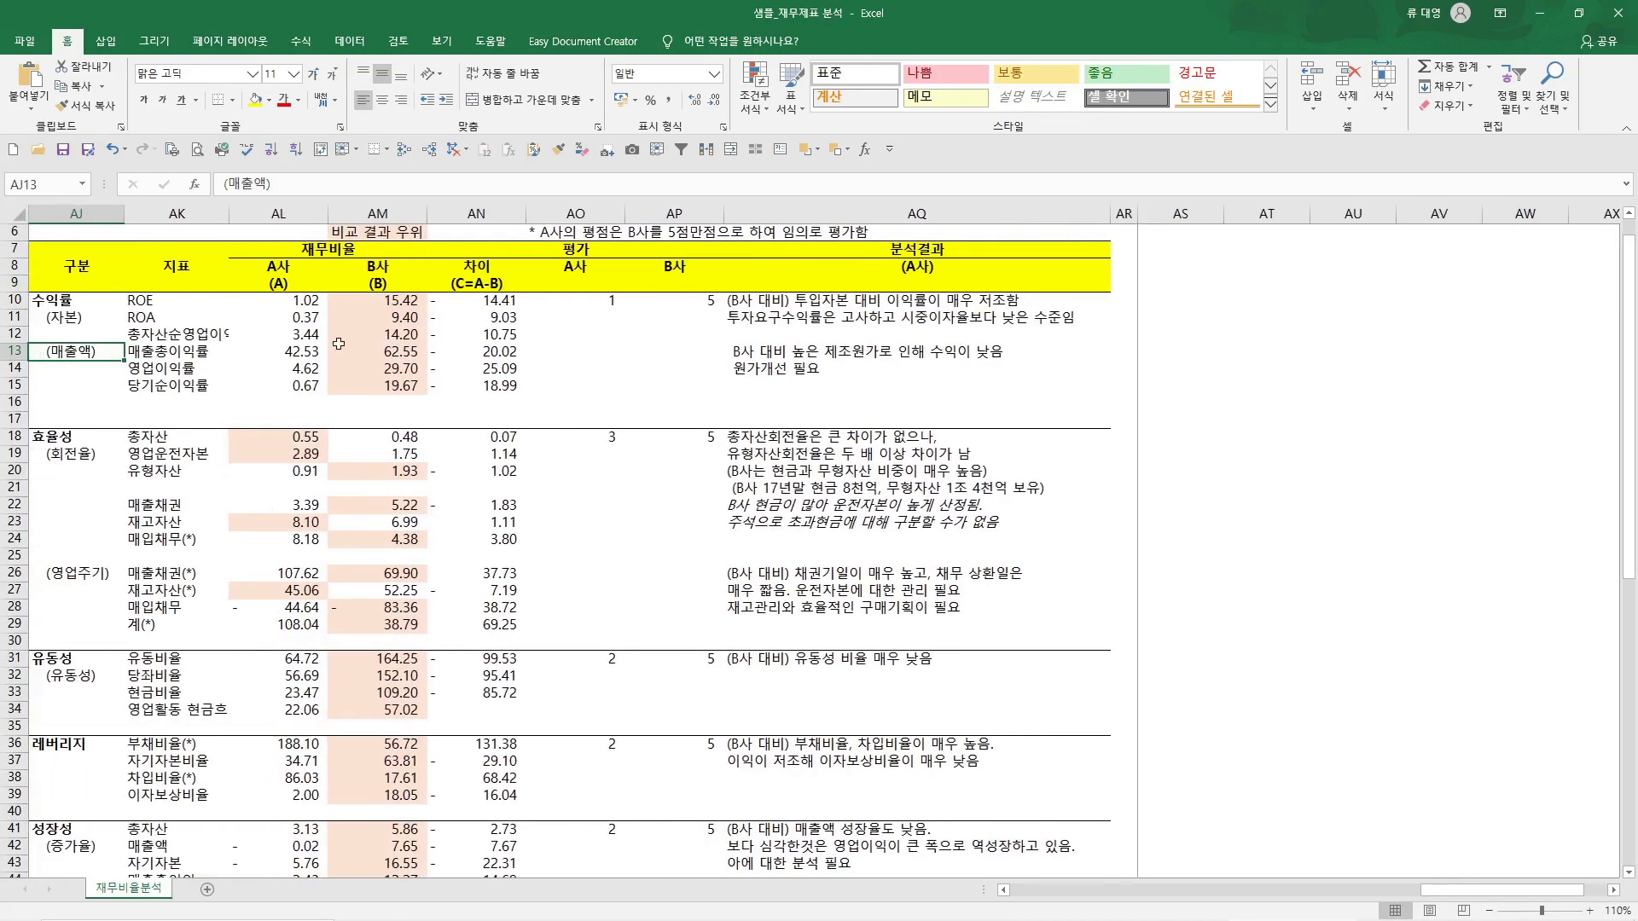
pyautogui.click(354, 338)
pyautogui.click(298, 337)
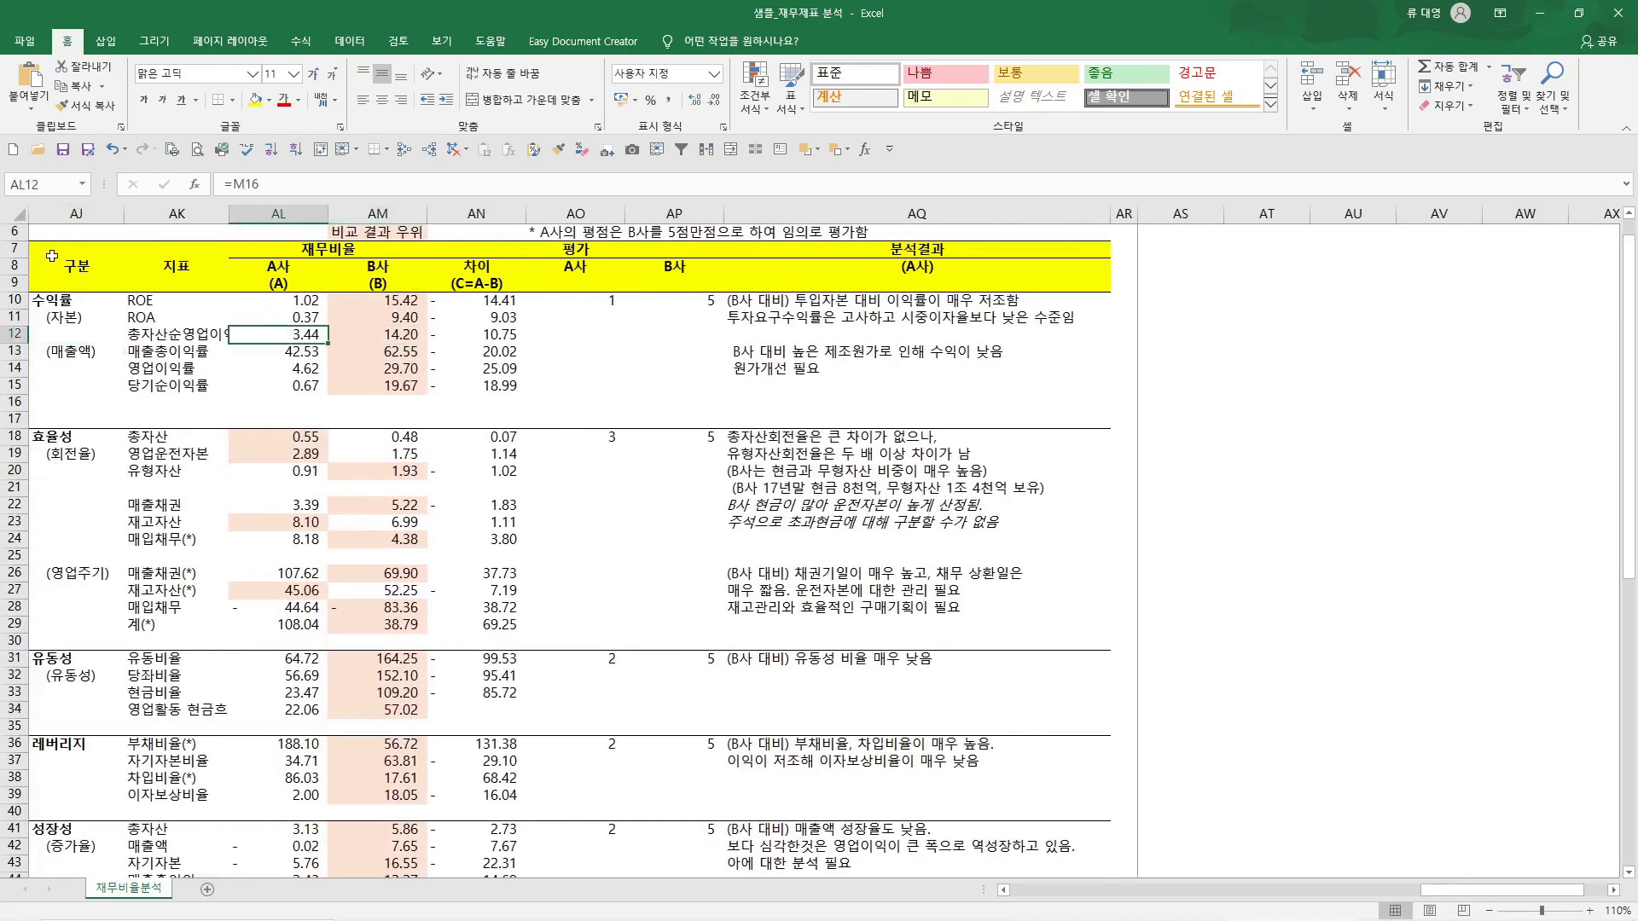
pyautogui.moveTo(46, 300); pyautogui.dragTo(360, 427)
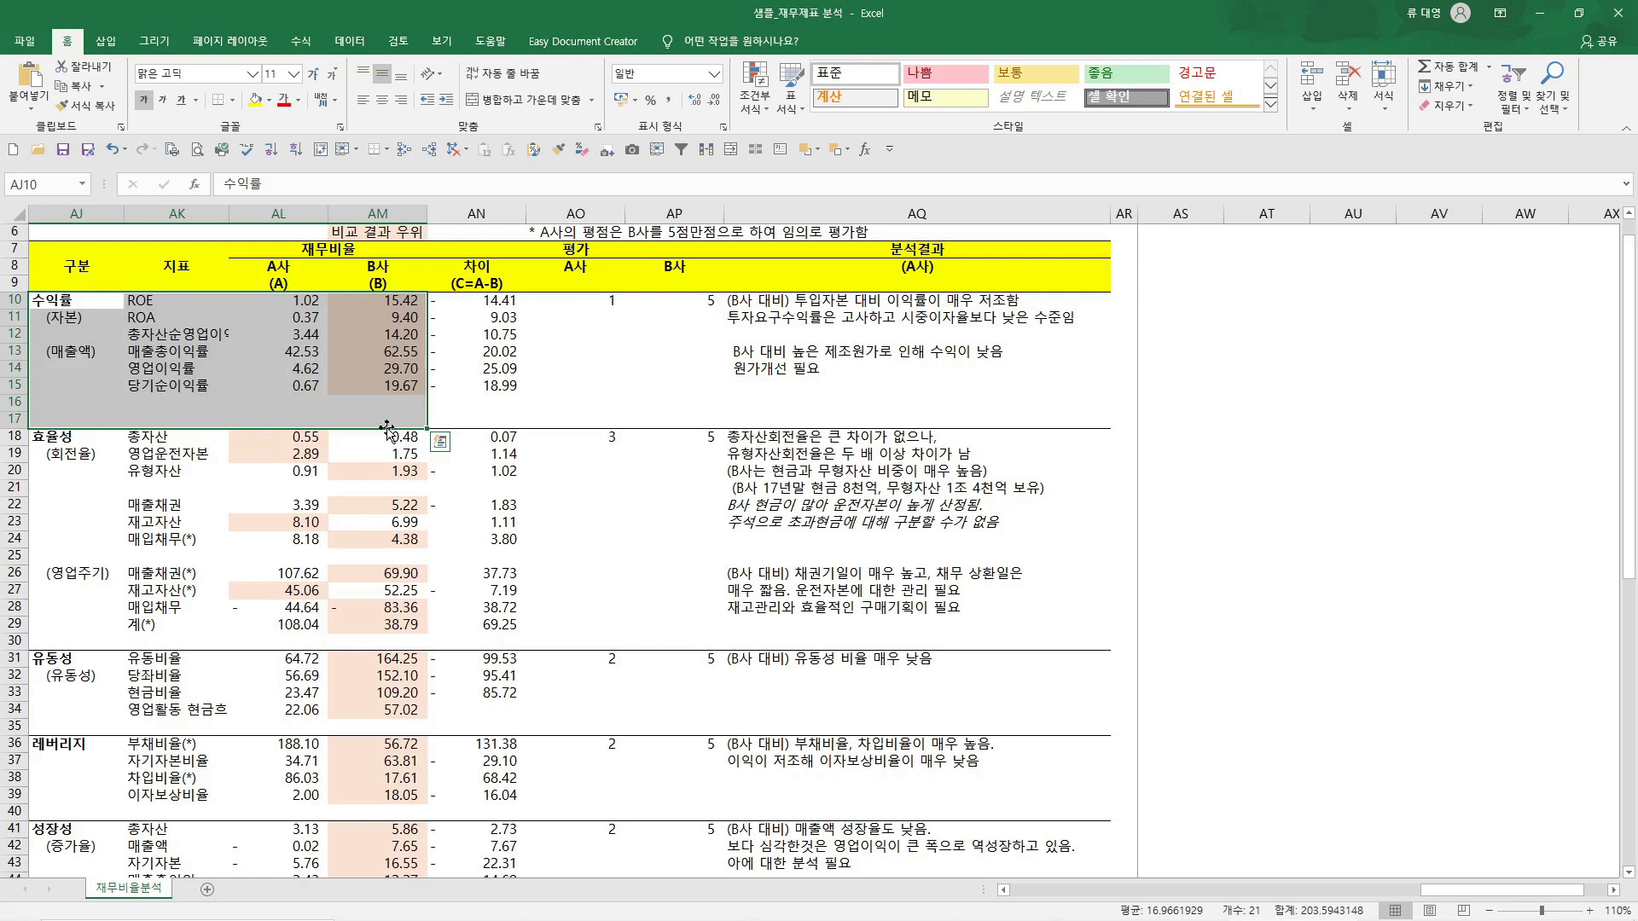
pyautogui.hotkey('ctrl', 'c')
pyautogui.press('Right')
pyautogui.press('Right')
pyautogui.press('Right')
pyautogui.press('Right')
pyautogui.press('Right')
pyautogui.press('Right')
pyautogui.press('Right')
pyautogui.press('Right')
pyautogui.press('Right')
pyautogui.press('Right')
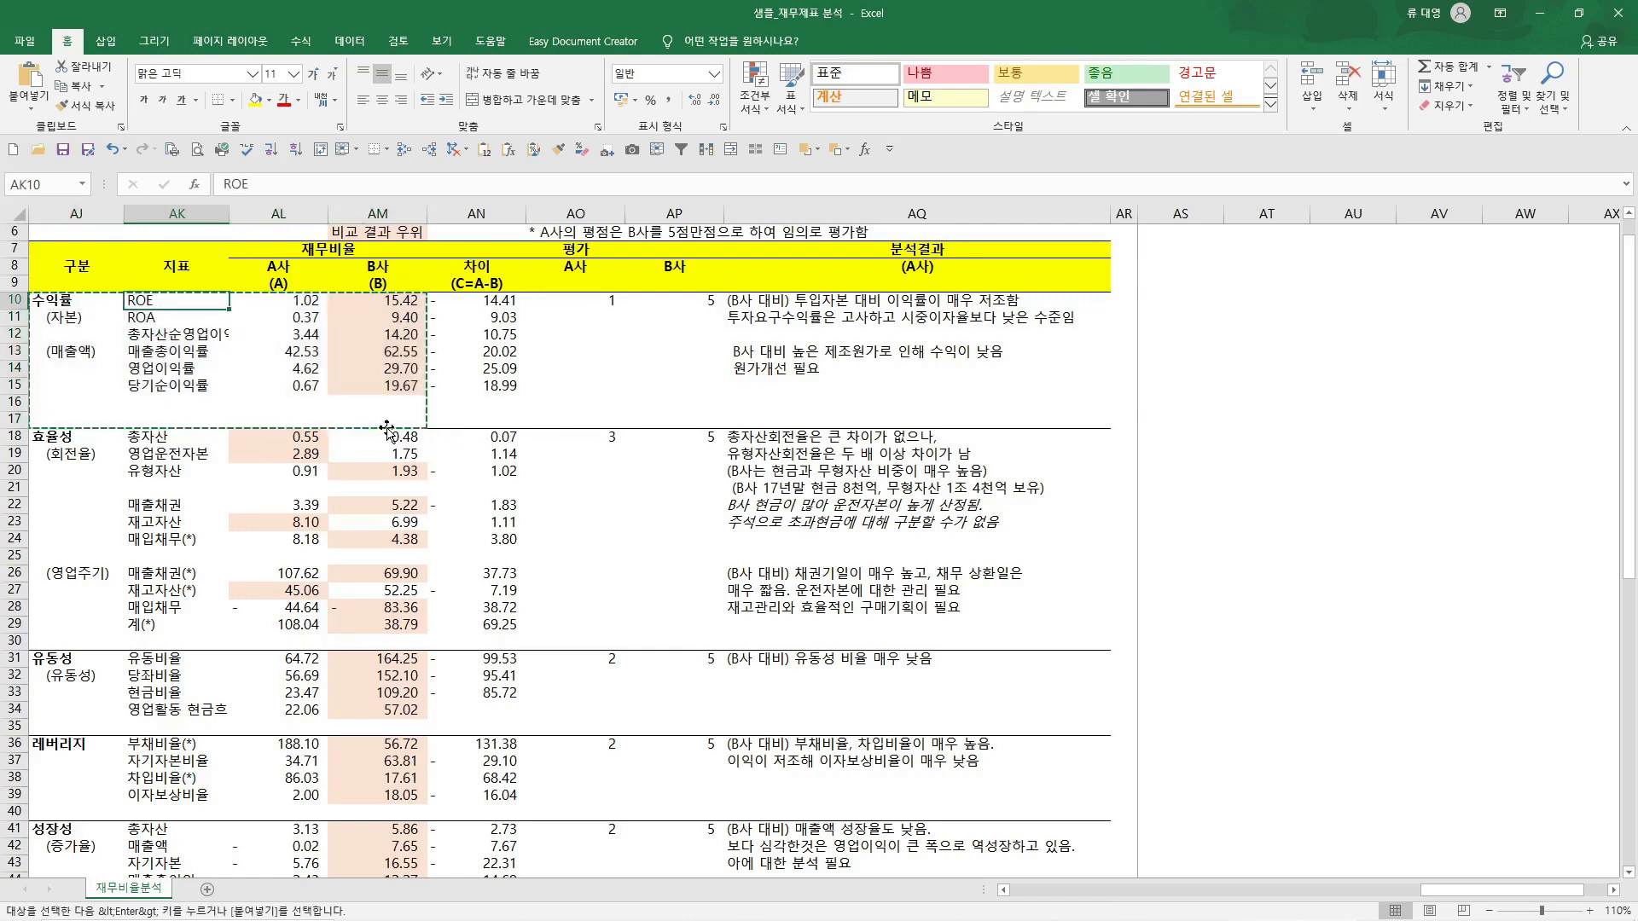
pyautogui.press('Left')
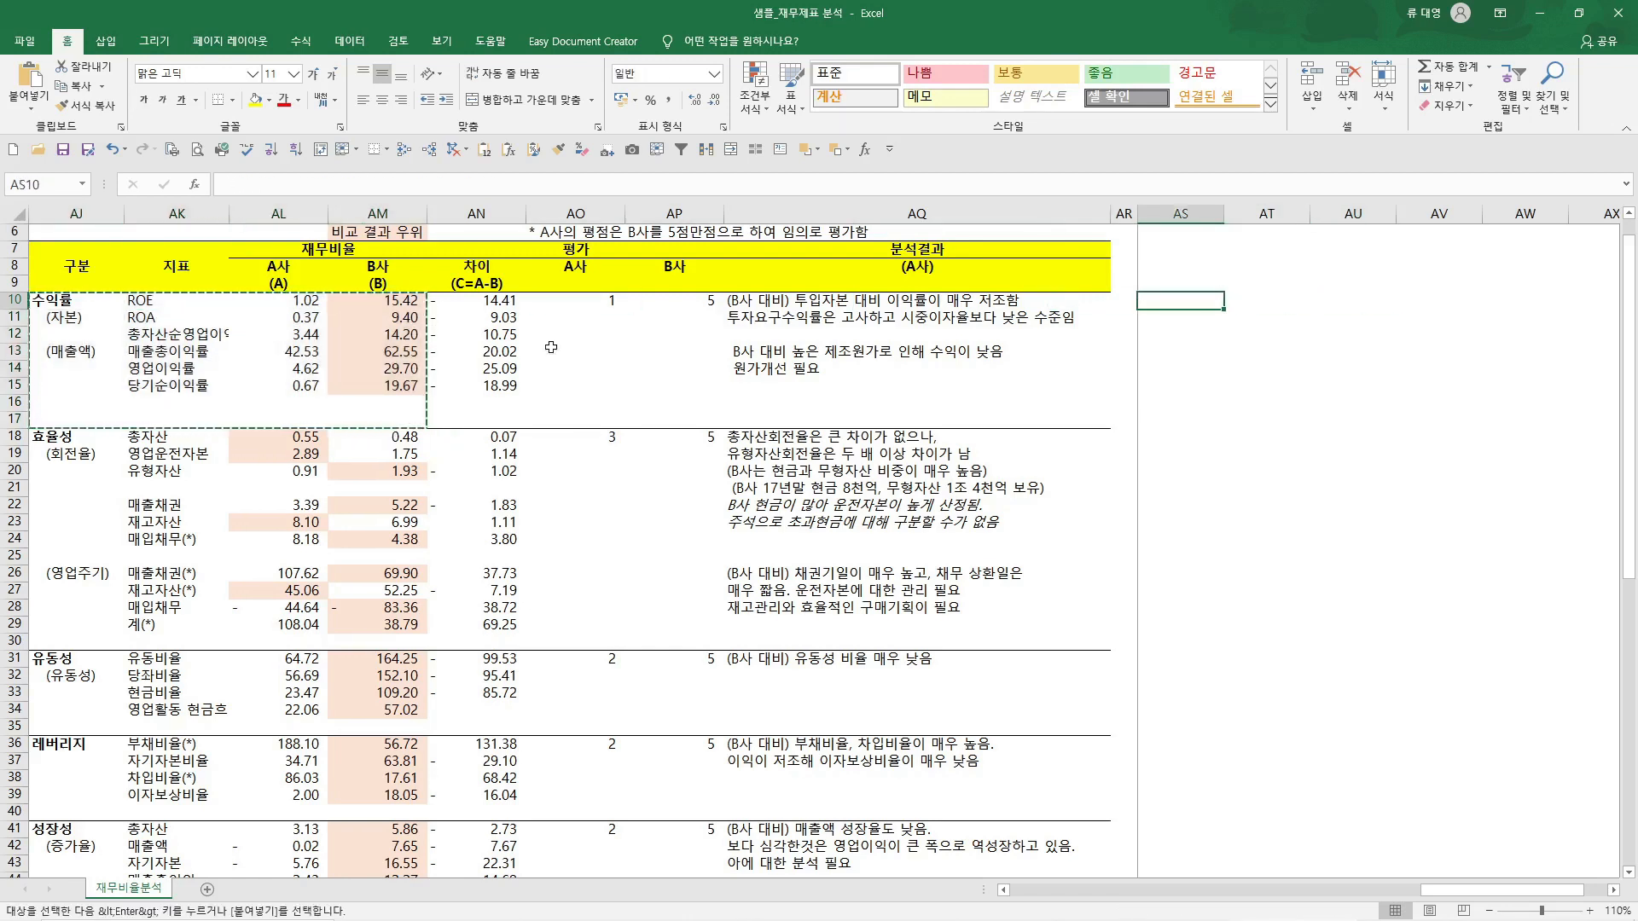
pyautogui.click(488, 154)
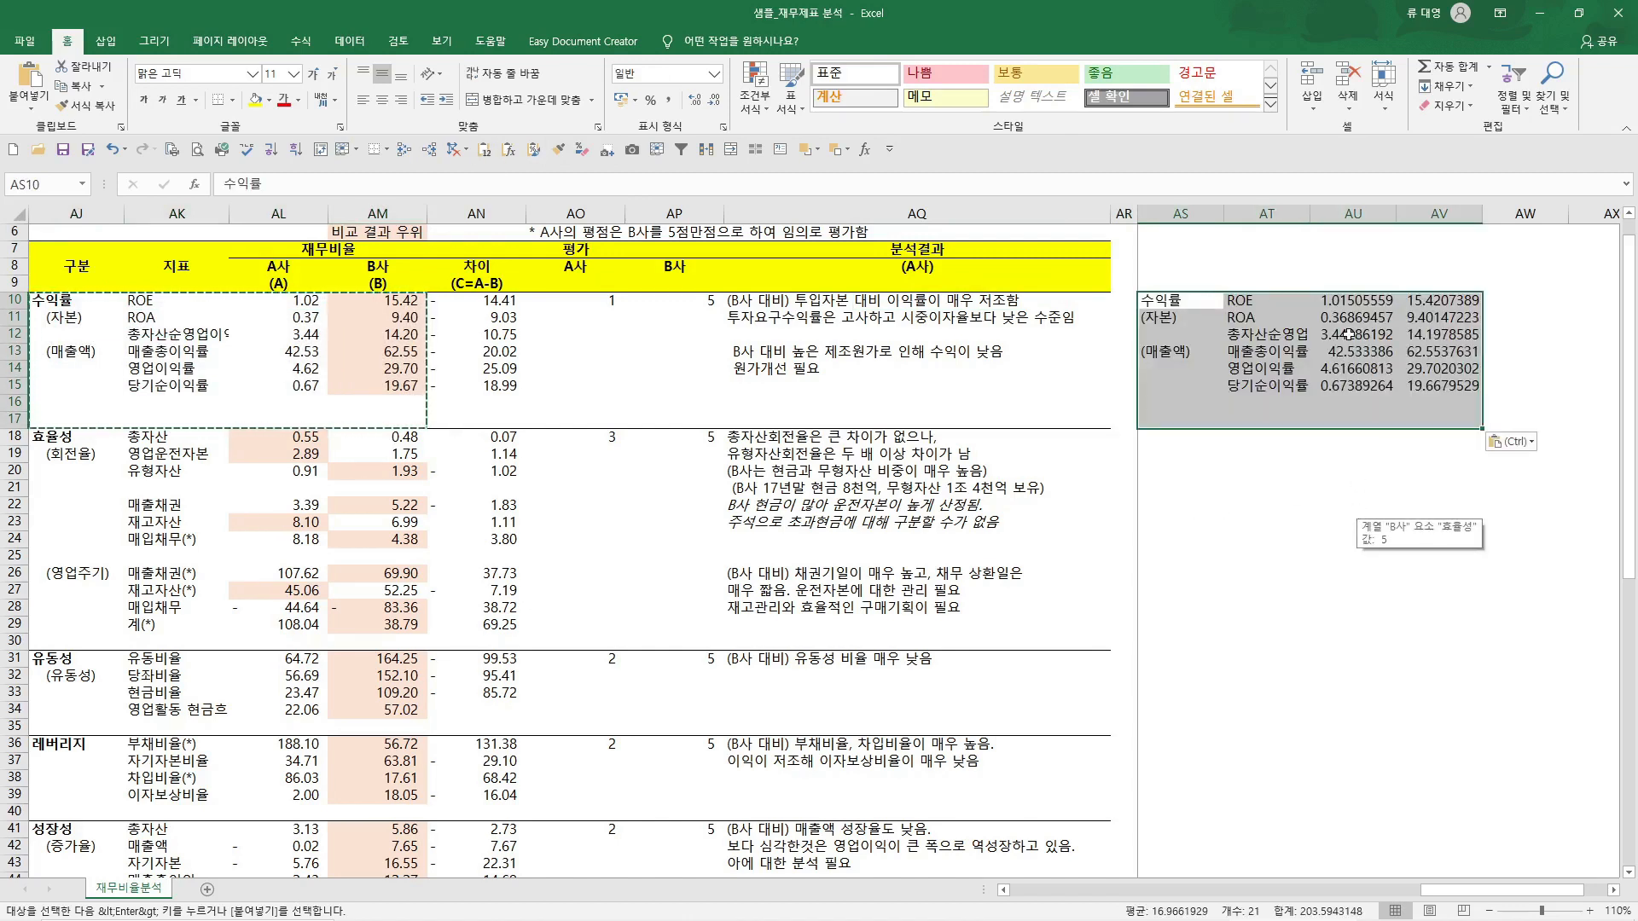
# Paste the copied block AJ10:AM17 with its formatting at AS10, and replace the pasted formulas with values only
pyautogui.click(66, 297)
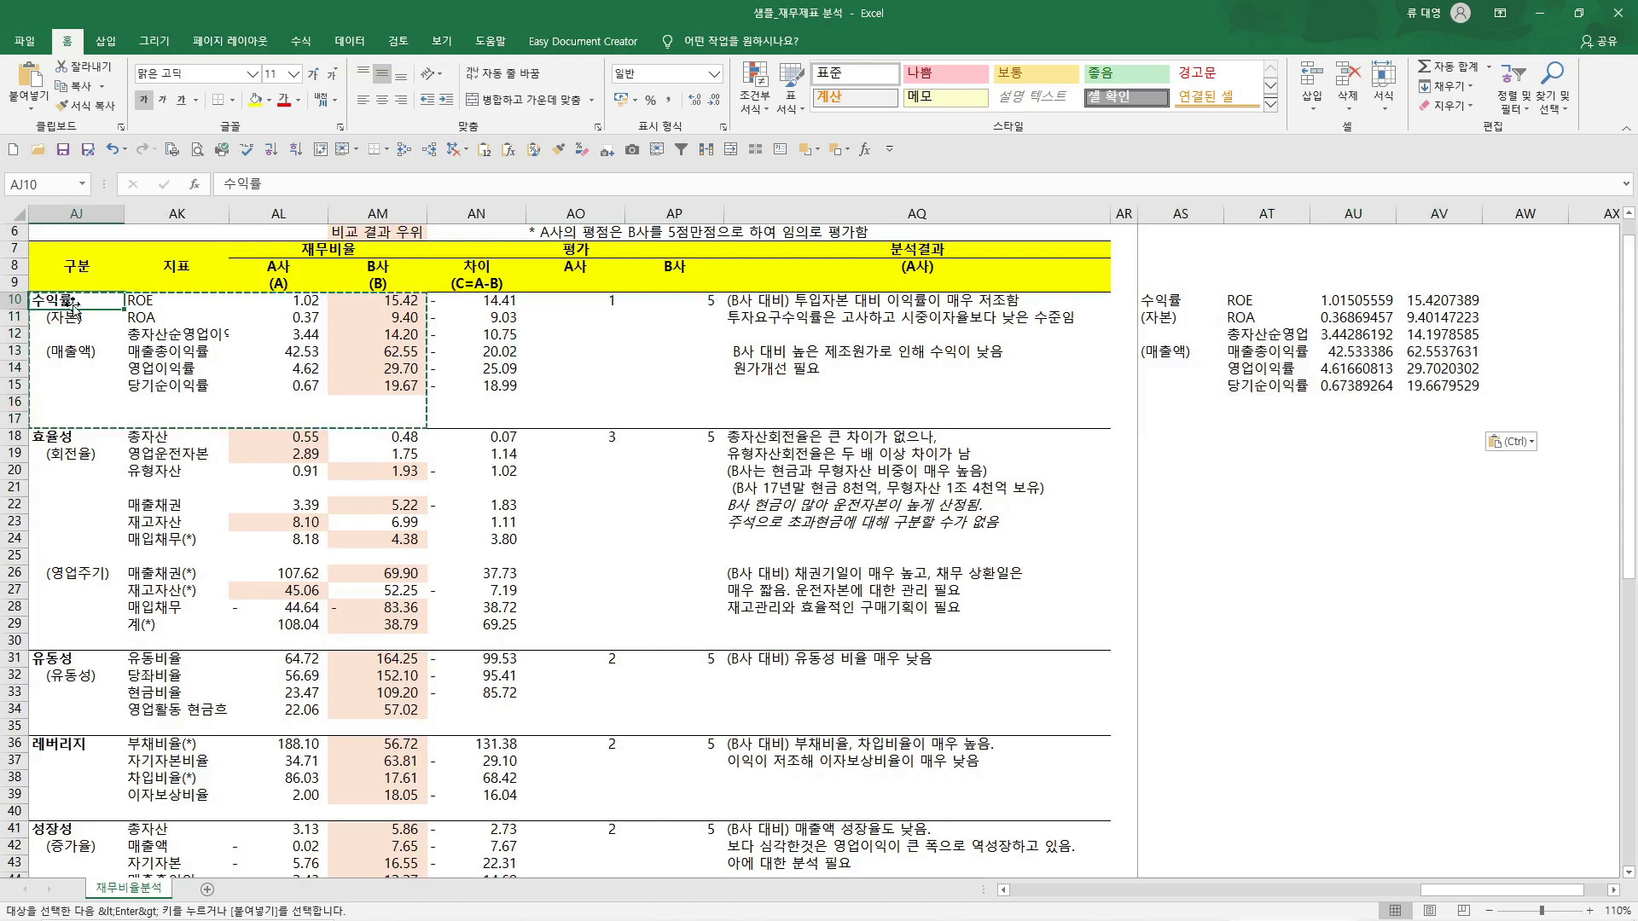
pyautogui.moveTo(110, 311); pyautogui.dragTo(349, 396)
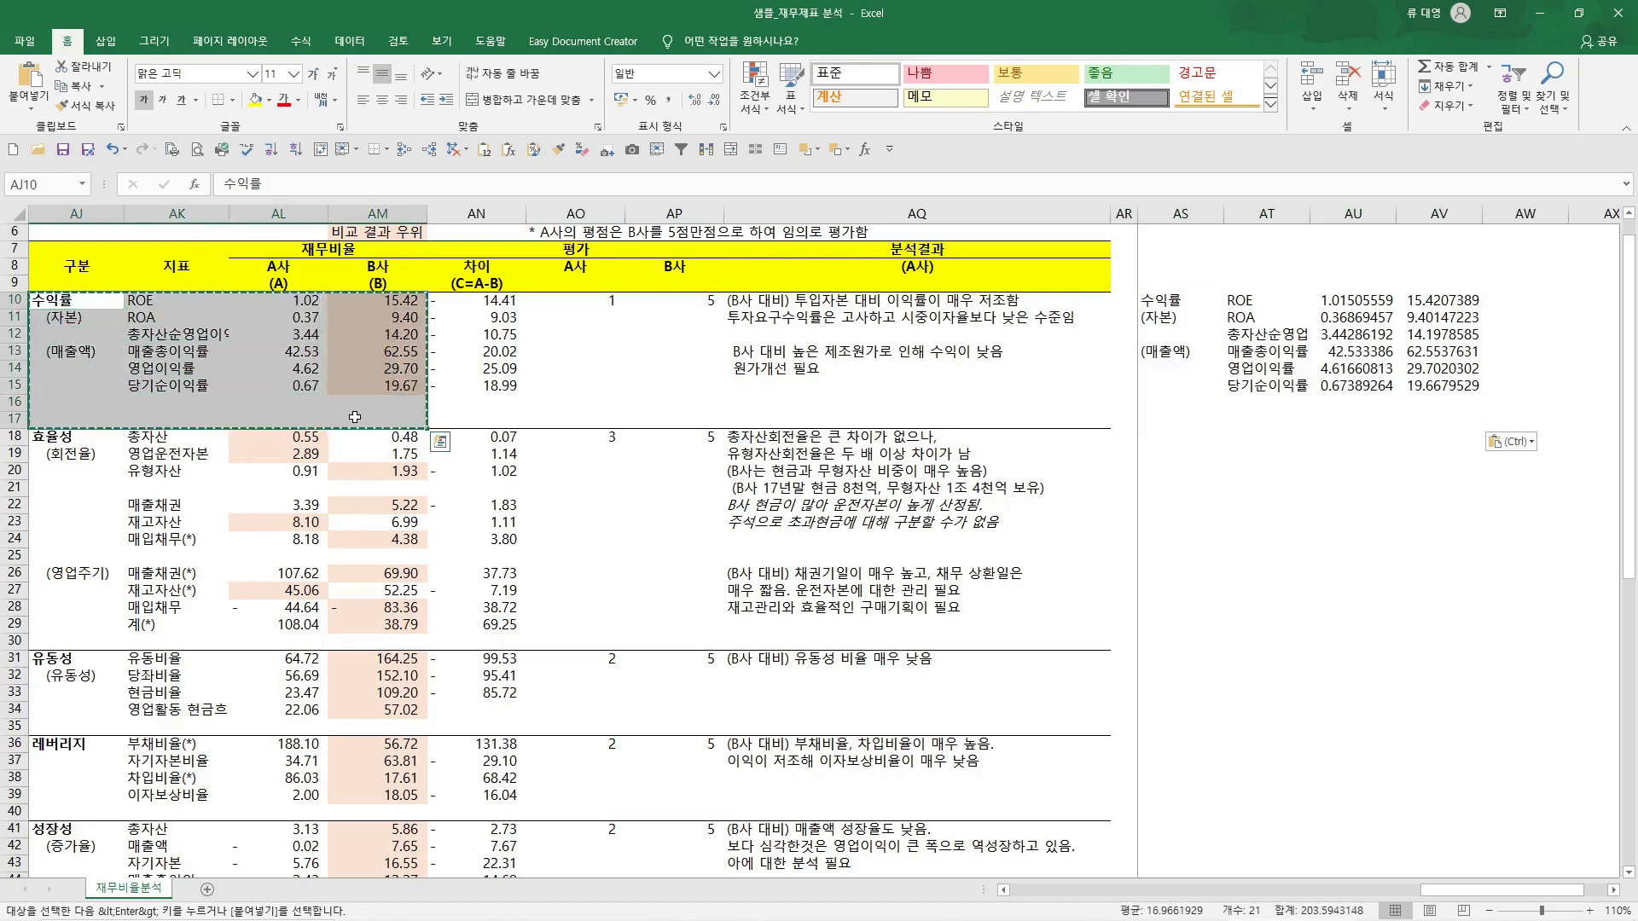
pyautogui.click(1182, 300)
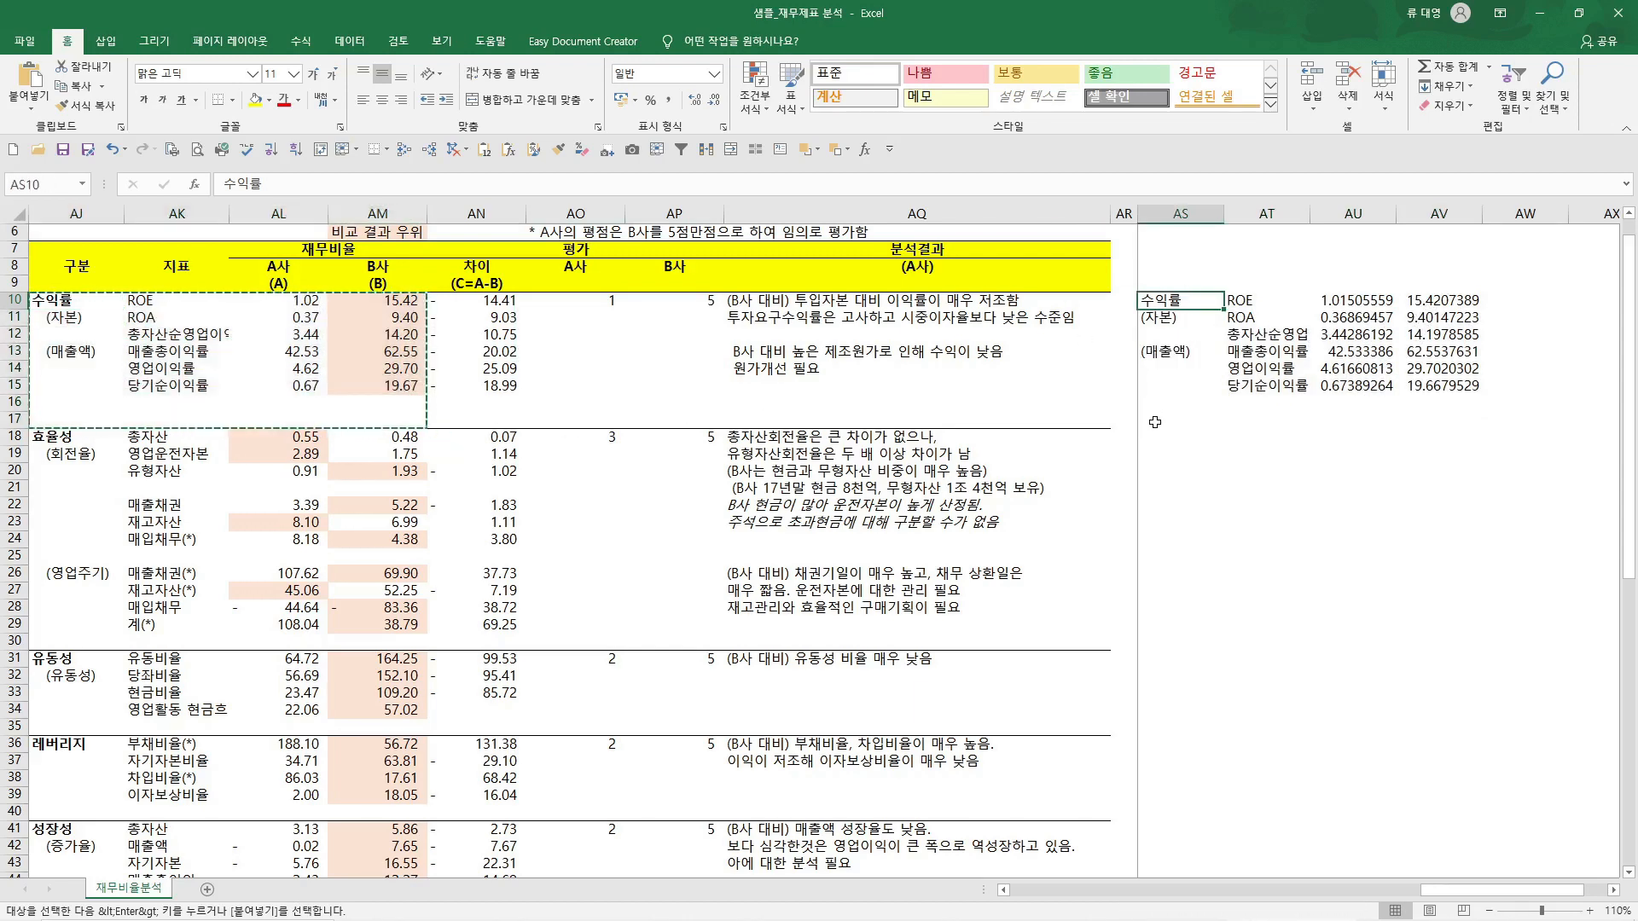
pyautogui.hotkey('ctrl', 'v')
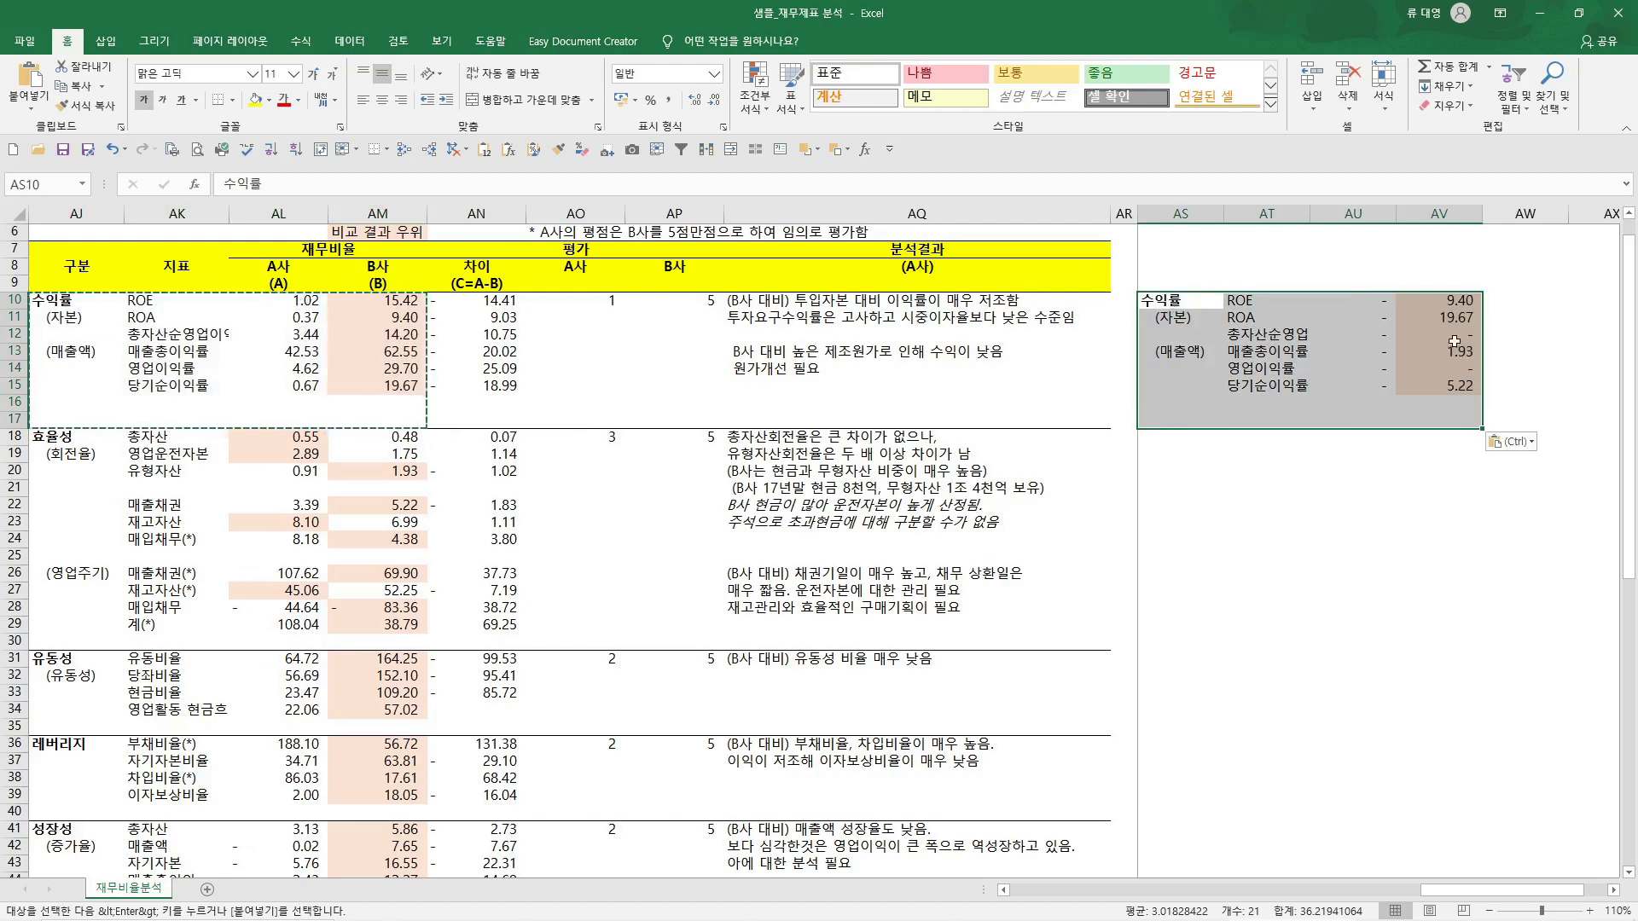
pyautogui.click(484, 153)
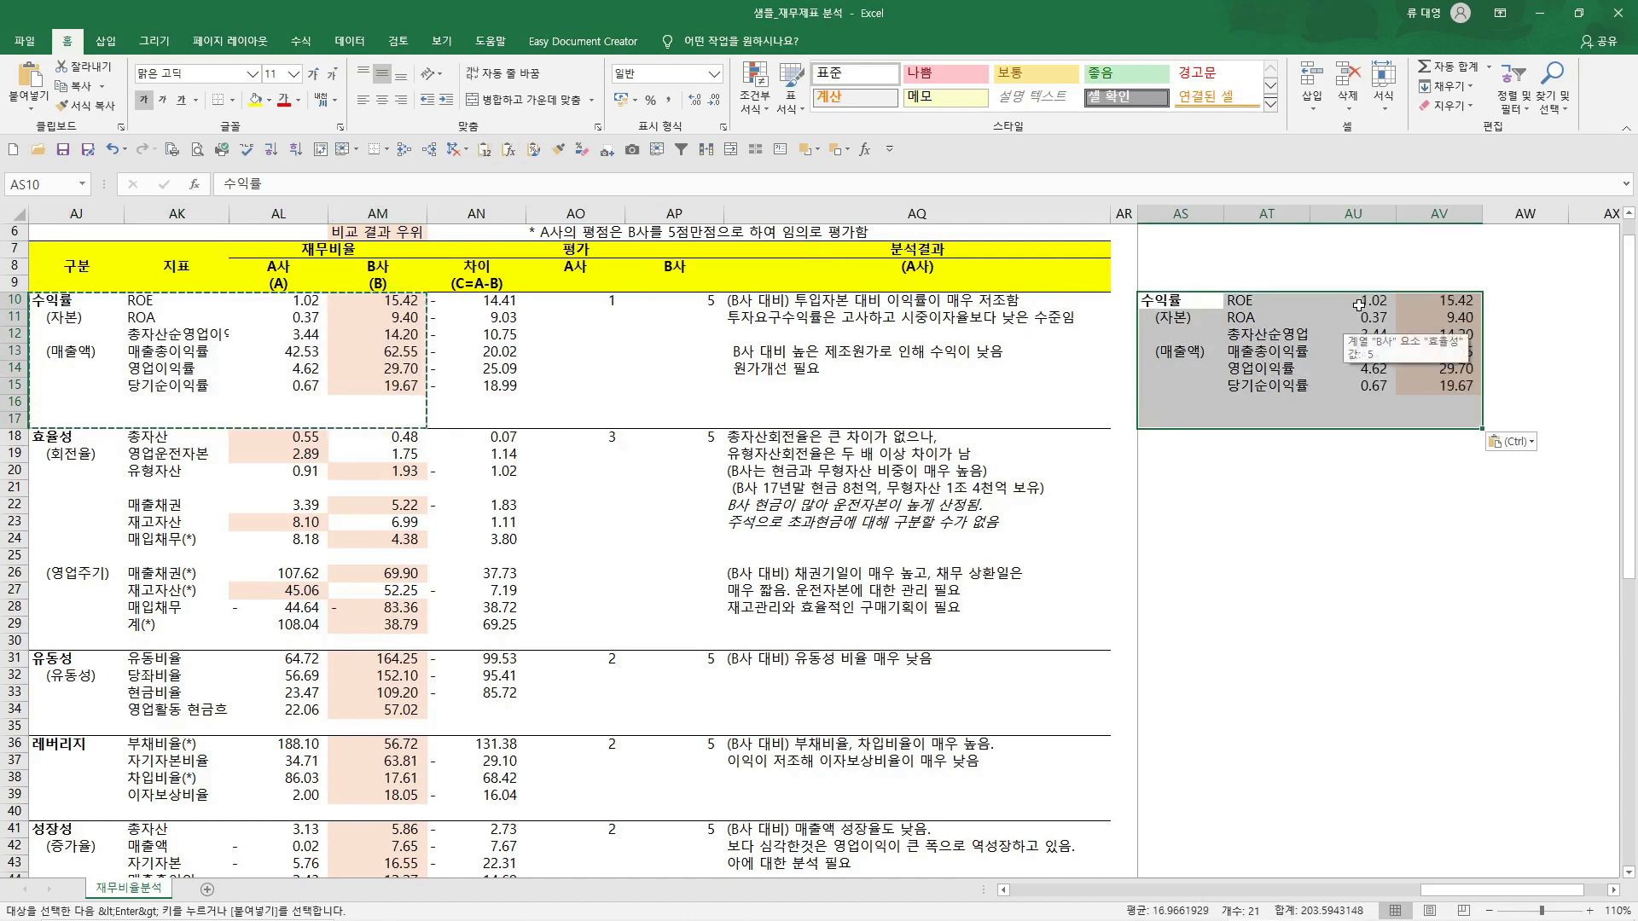
pyautogui.click(1319, 485)
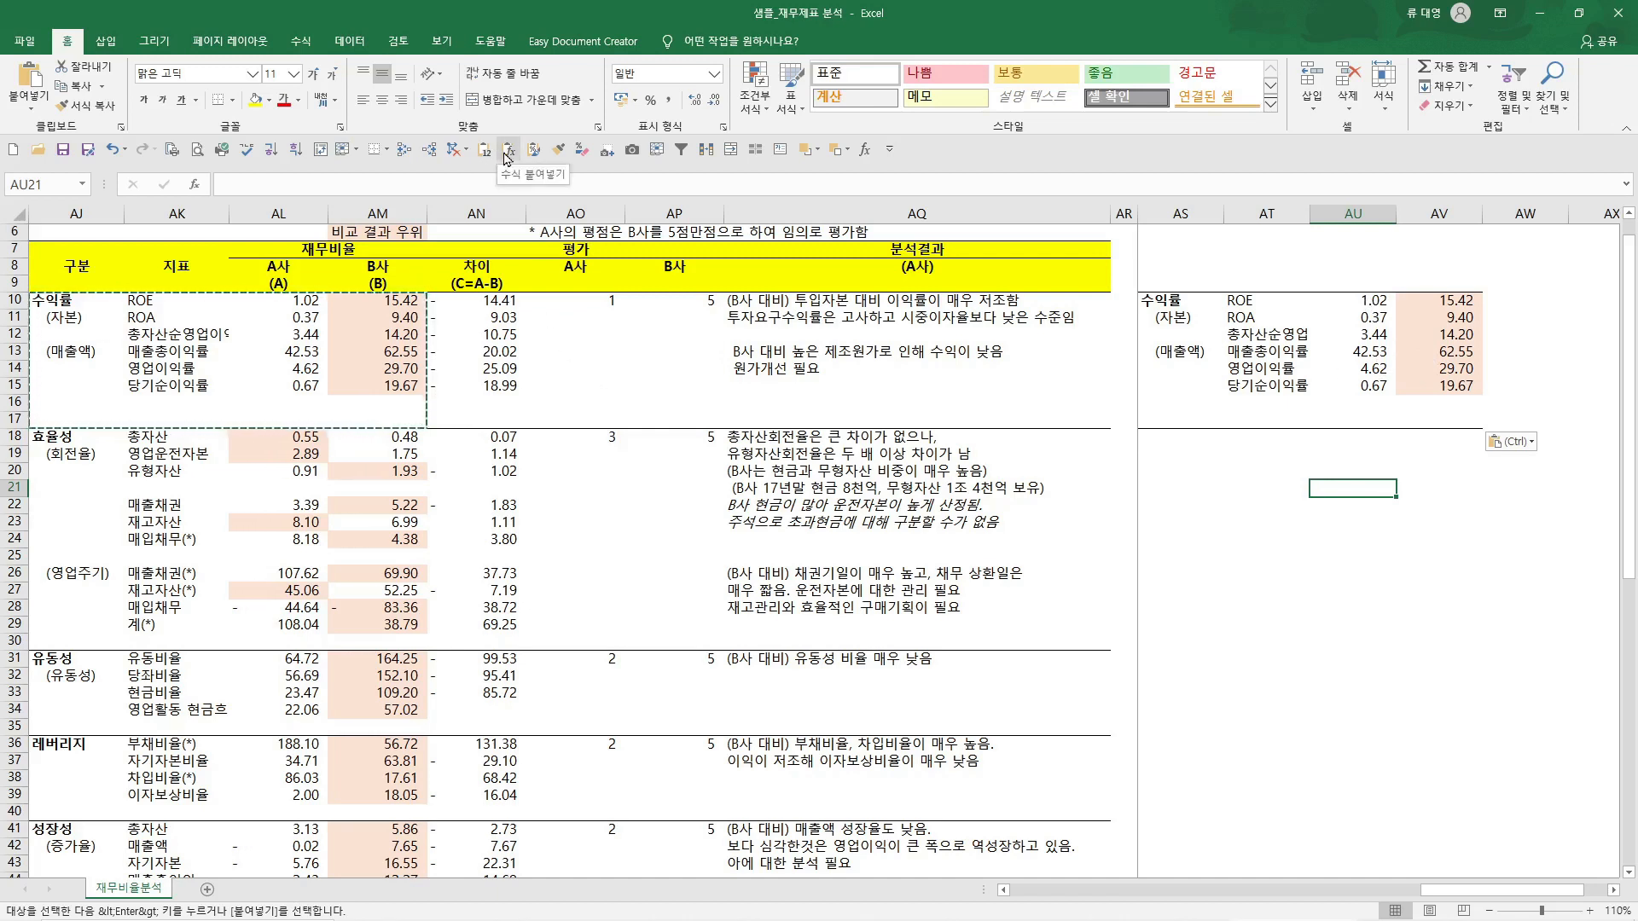
# Widen the empty column Z beside the 20X1년 figures and enter the formula =Y10/1000000 in cell Z10
pyautogui.click(367, 366)
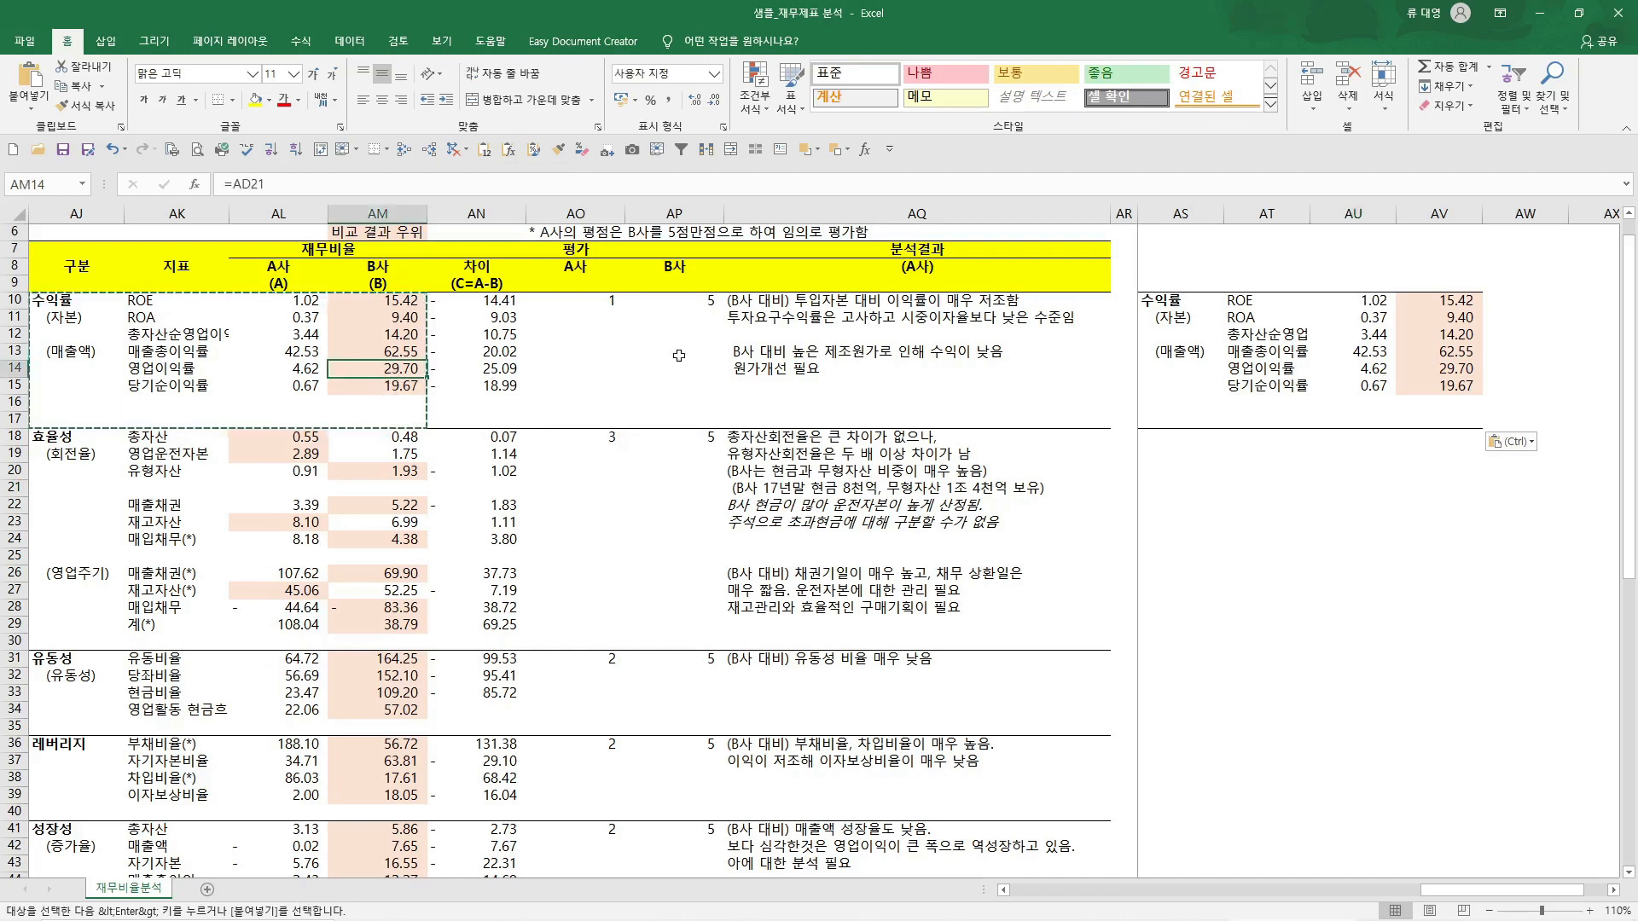
pyautogui.moveTo(1423, 896); pyautogui.dragTo(1258, 895)
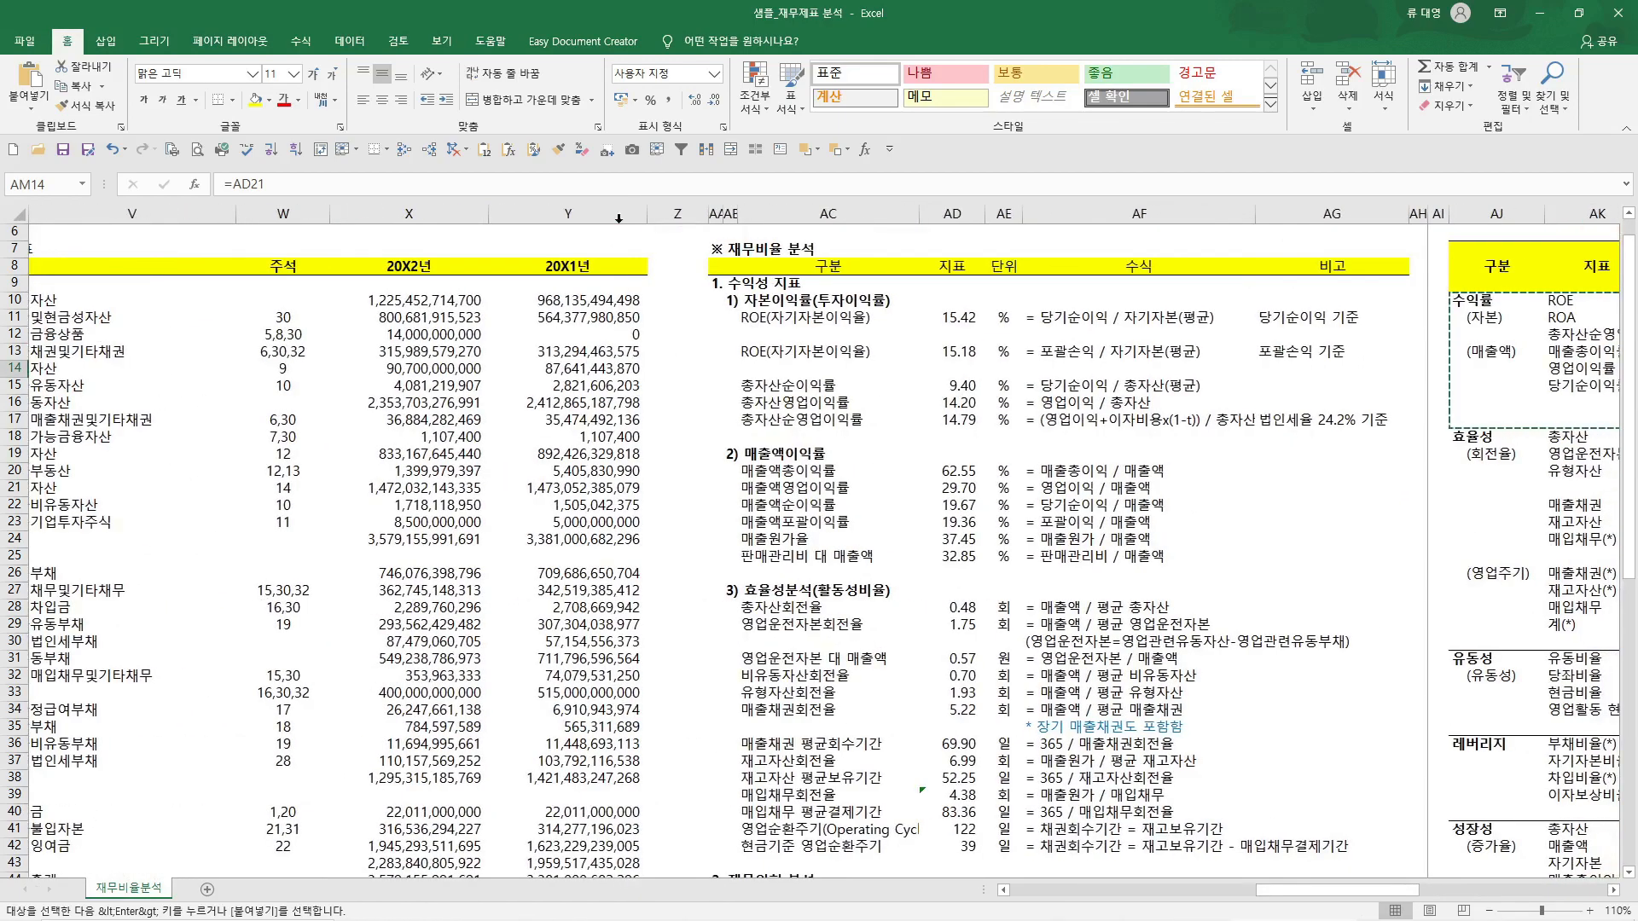
pyautogui.moveTo(708, 214); pyautogui.dragTo(804, 214)
pyautogui.click(665, 304)
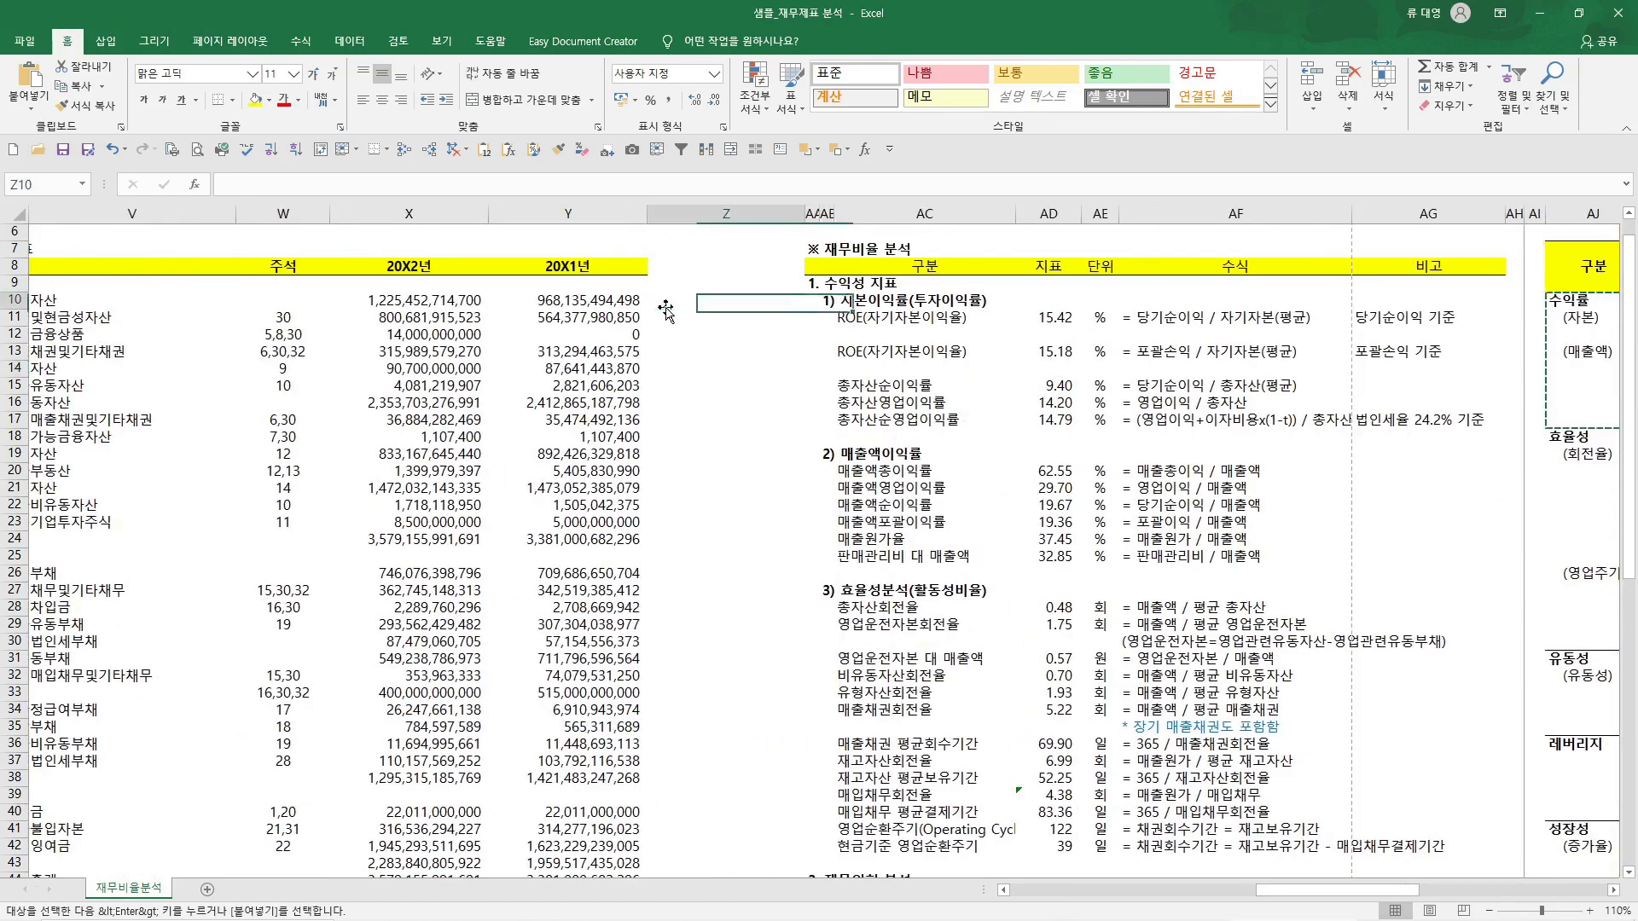
pyautogui.write('=')
pyautogui.press('Left')
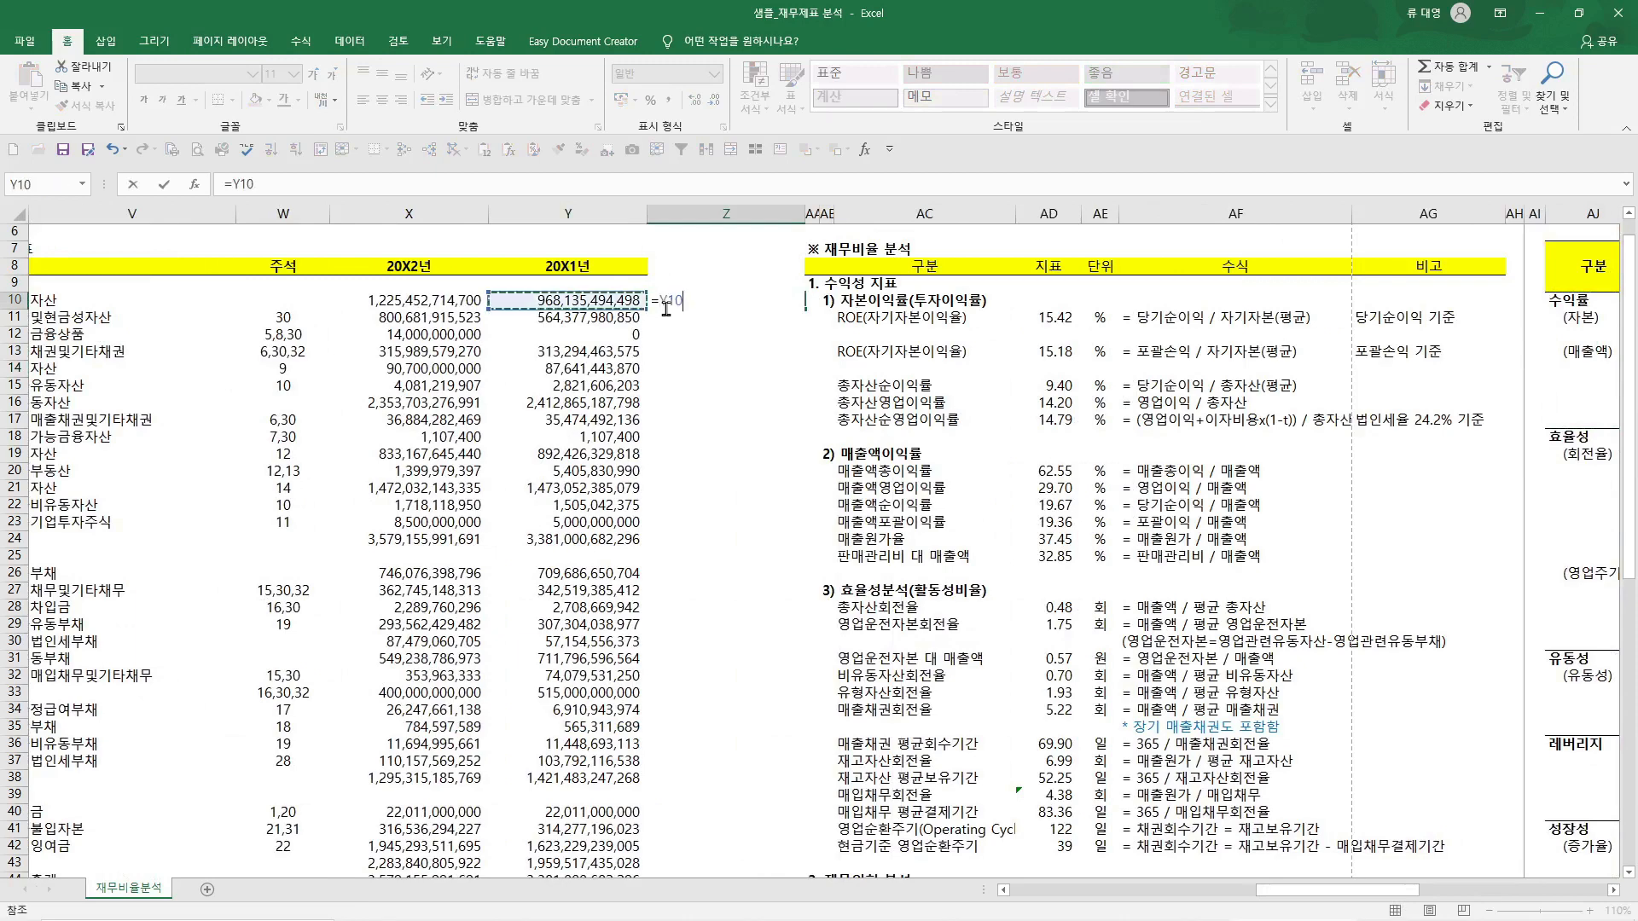
pyautogui.write('/1000000')
pyautogui.hotkey('ctrl', 'Return')
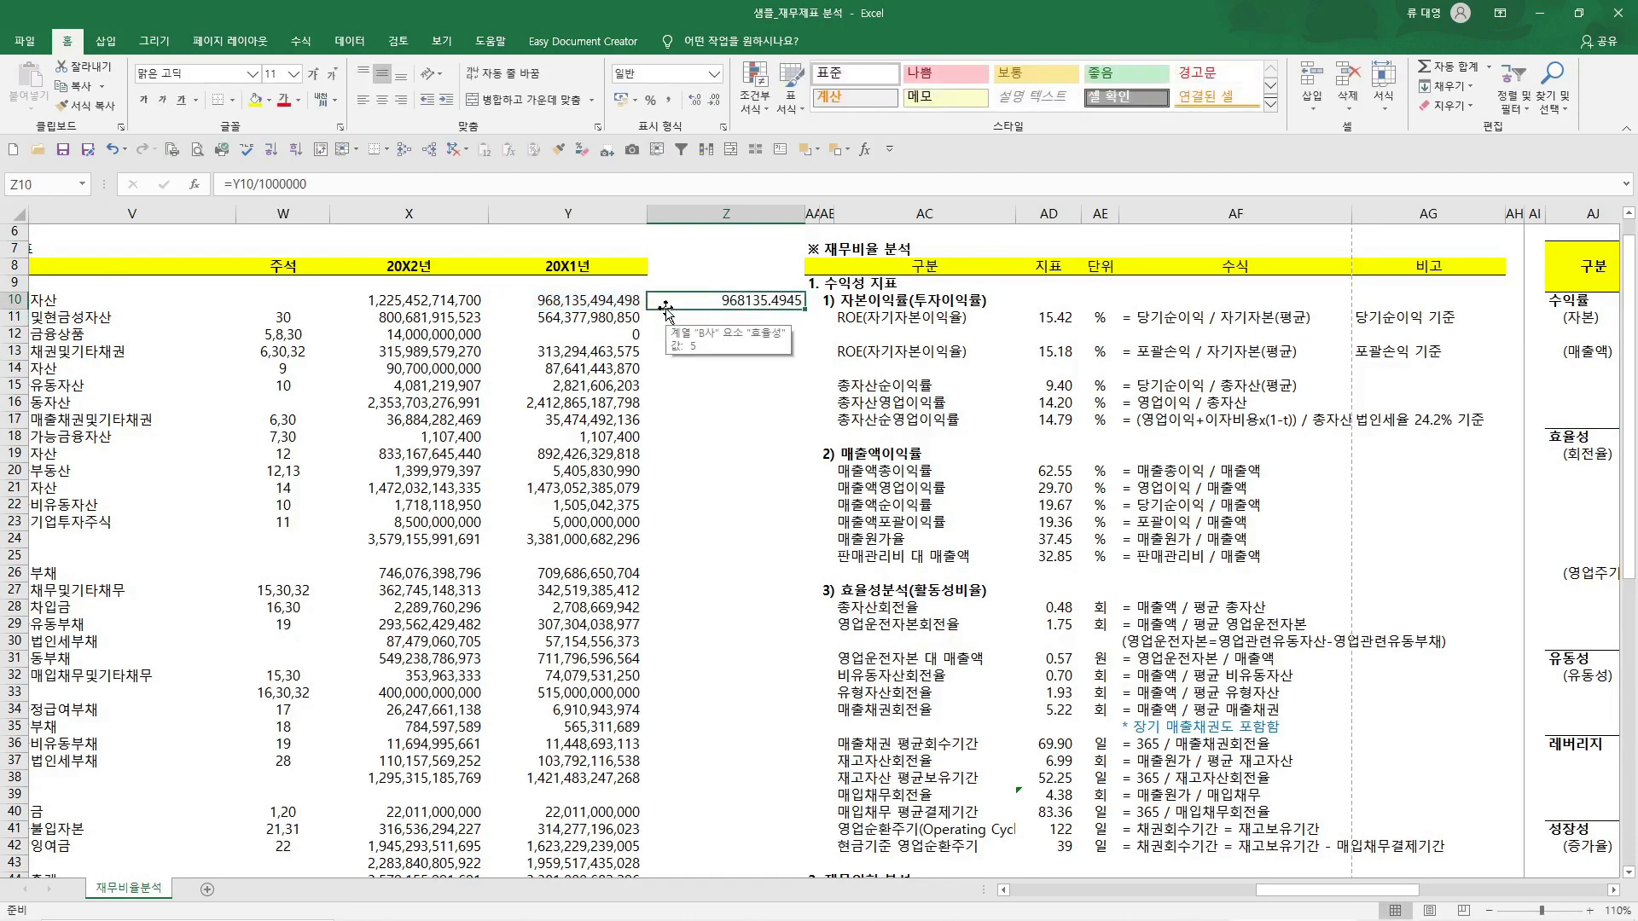
# Apply the comma style to Z10 and paste only its formula into the range Z10:Z31
pyautogui.click(668, 99)
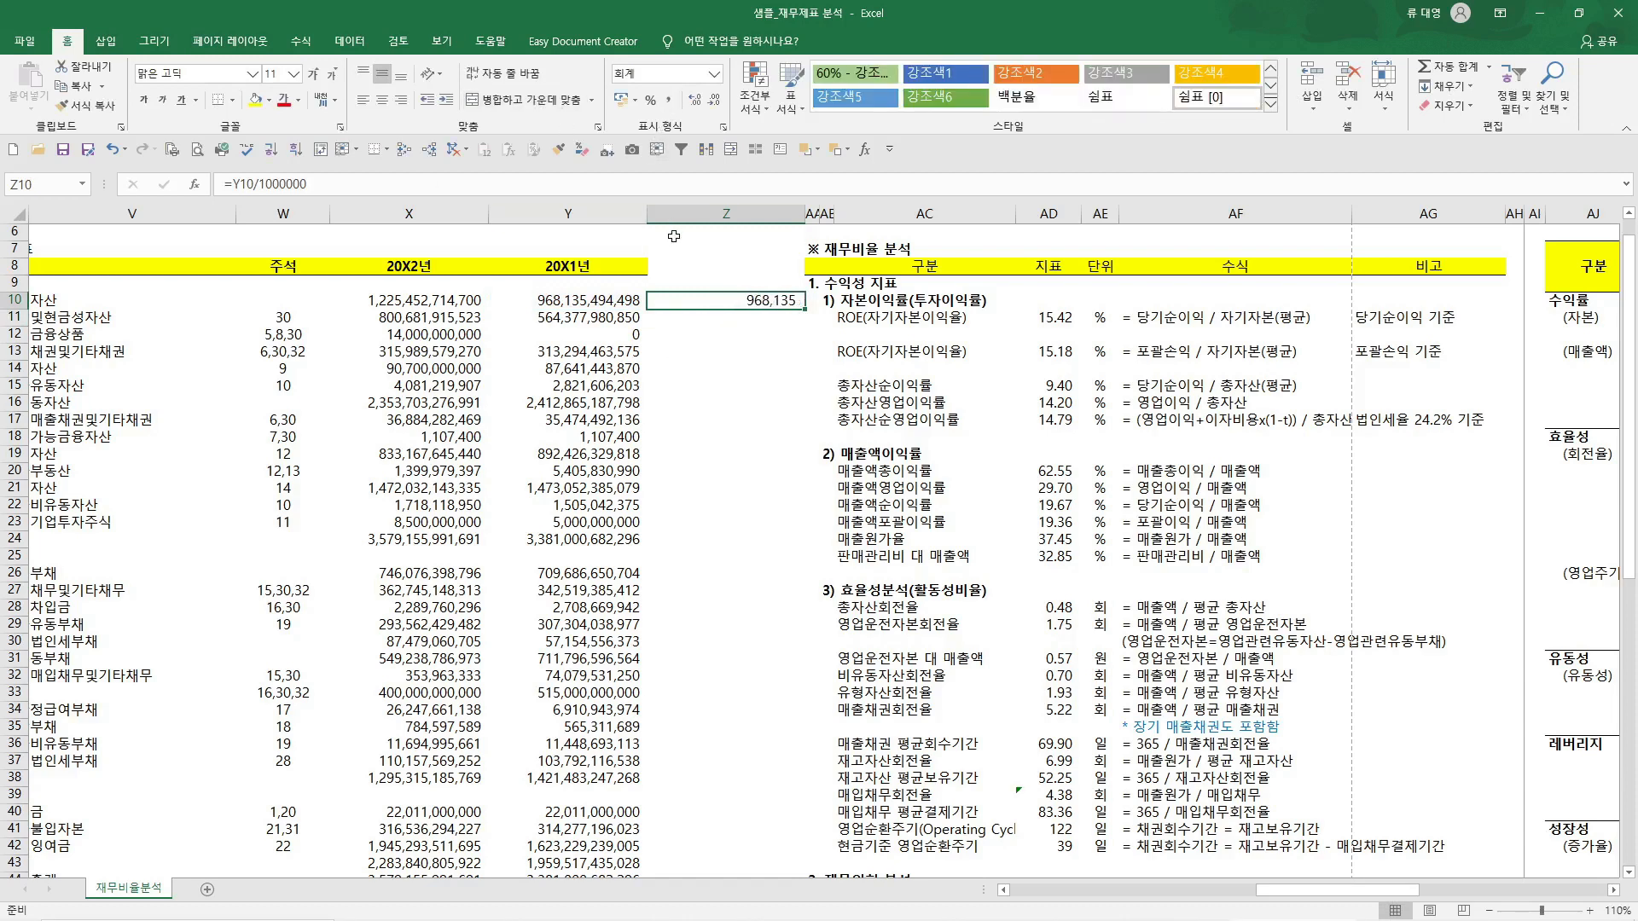
pyautogui.hotkey('ctrl', 'c')
pyautogui.keyDown('shift'); pyautogui.click(714, 653); pyautogui.keyUp('shift')
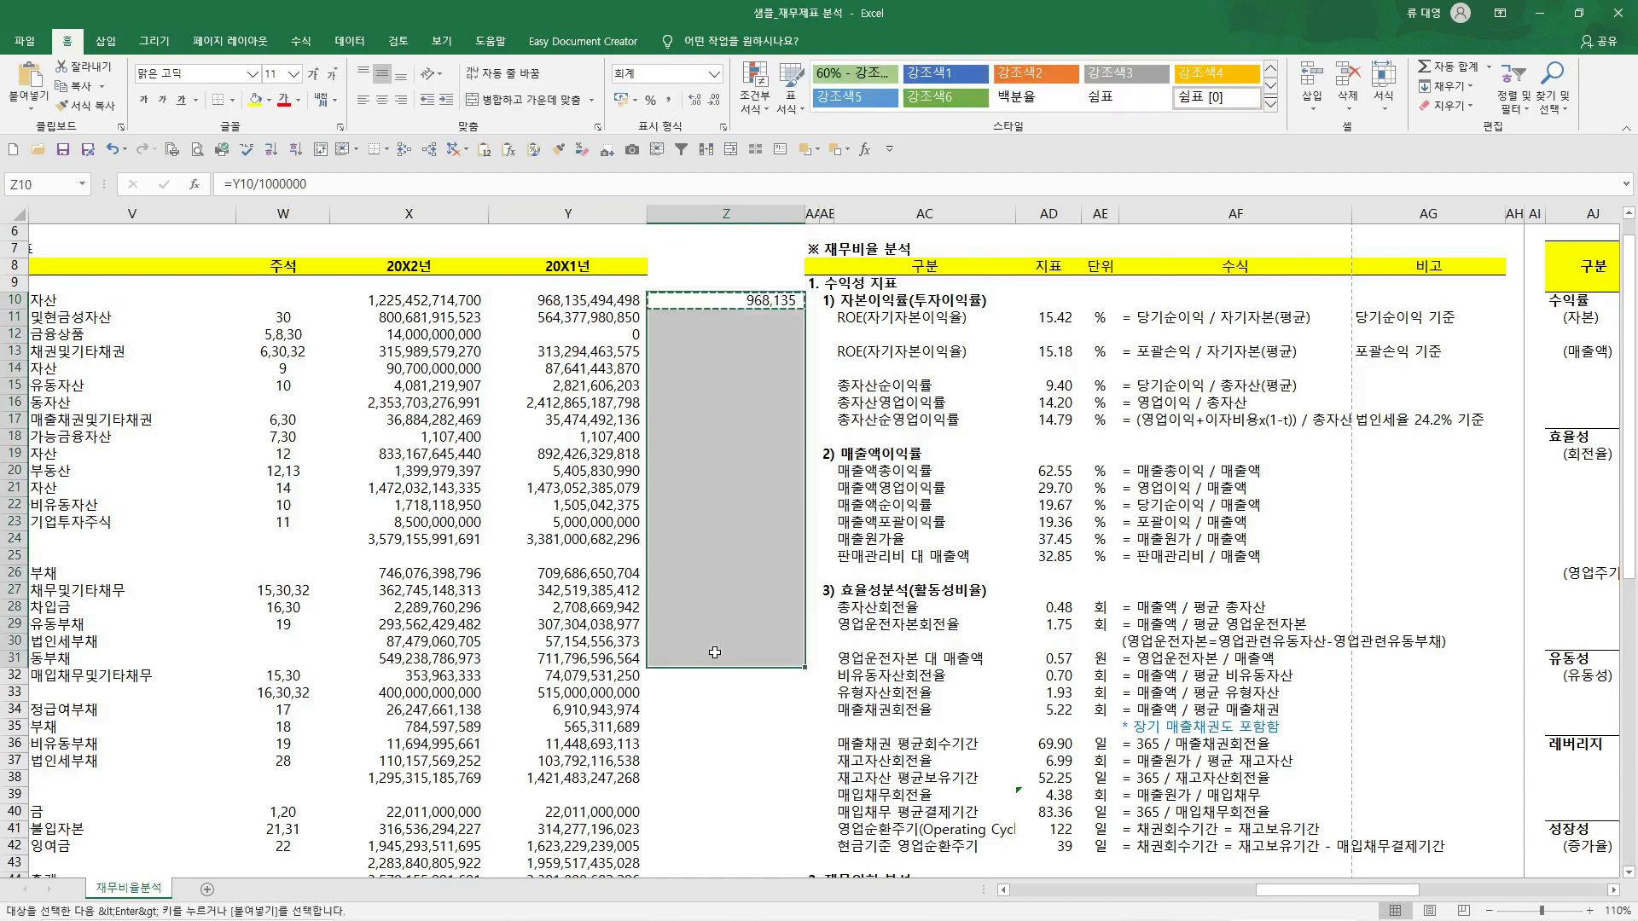
pyautogui.click(509, 162)
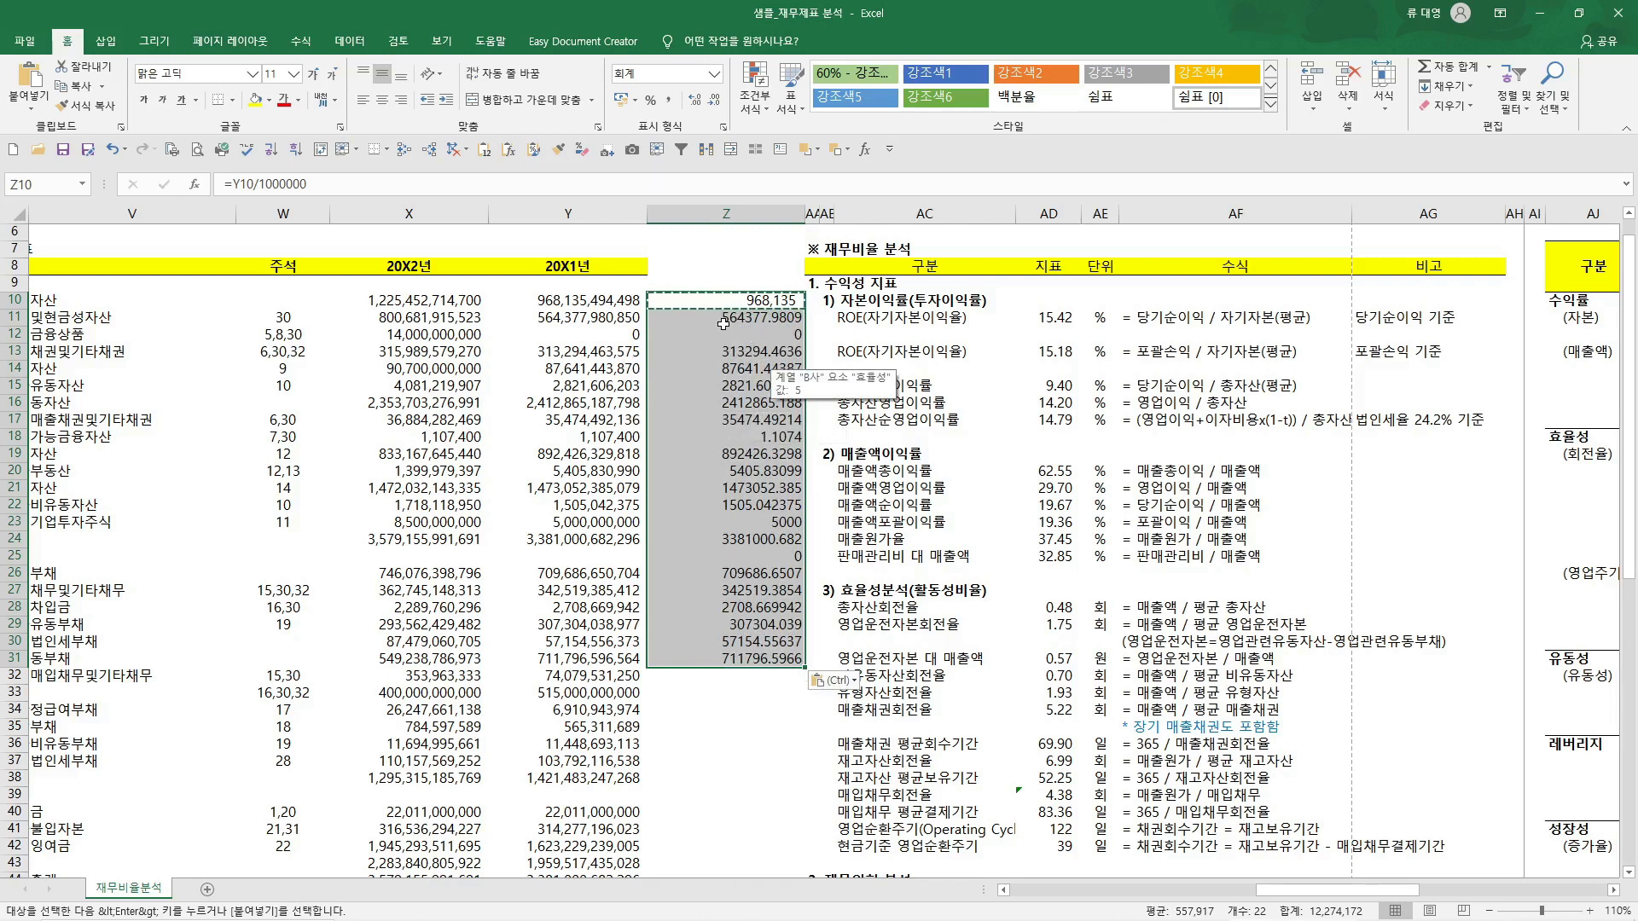
# Clear the contents of cells Z11:Z34
pyautogui.moveTo(723, 324); pyautogui.dragTo(723, 522)
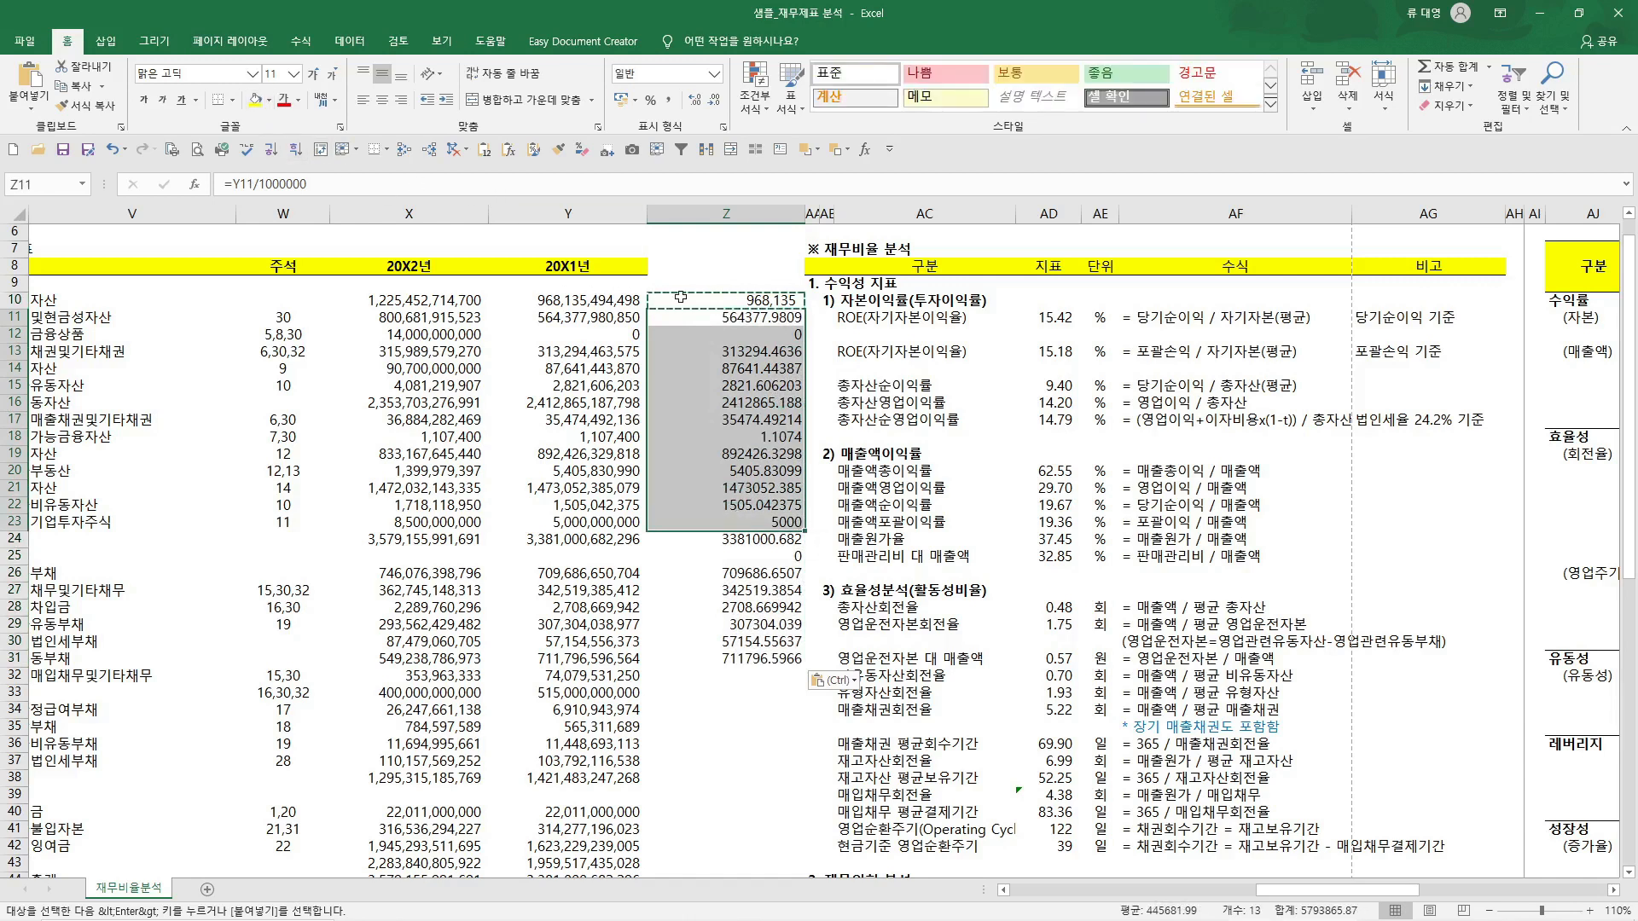
pyautogui.moveTo(723, 318); pyautogui.dragTo(732, 709)
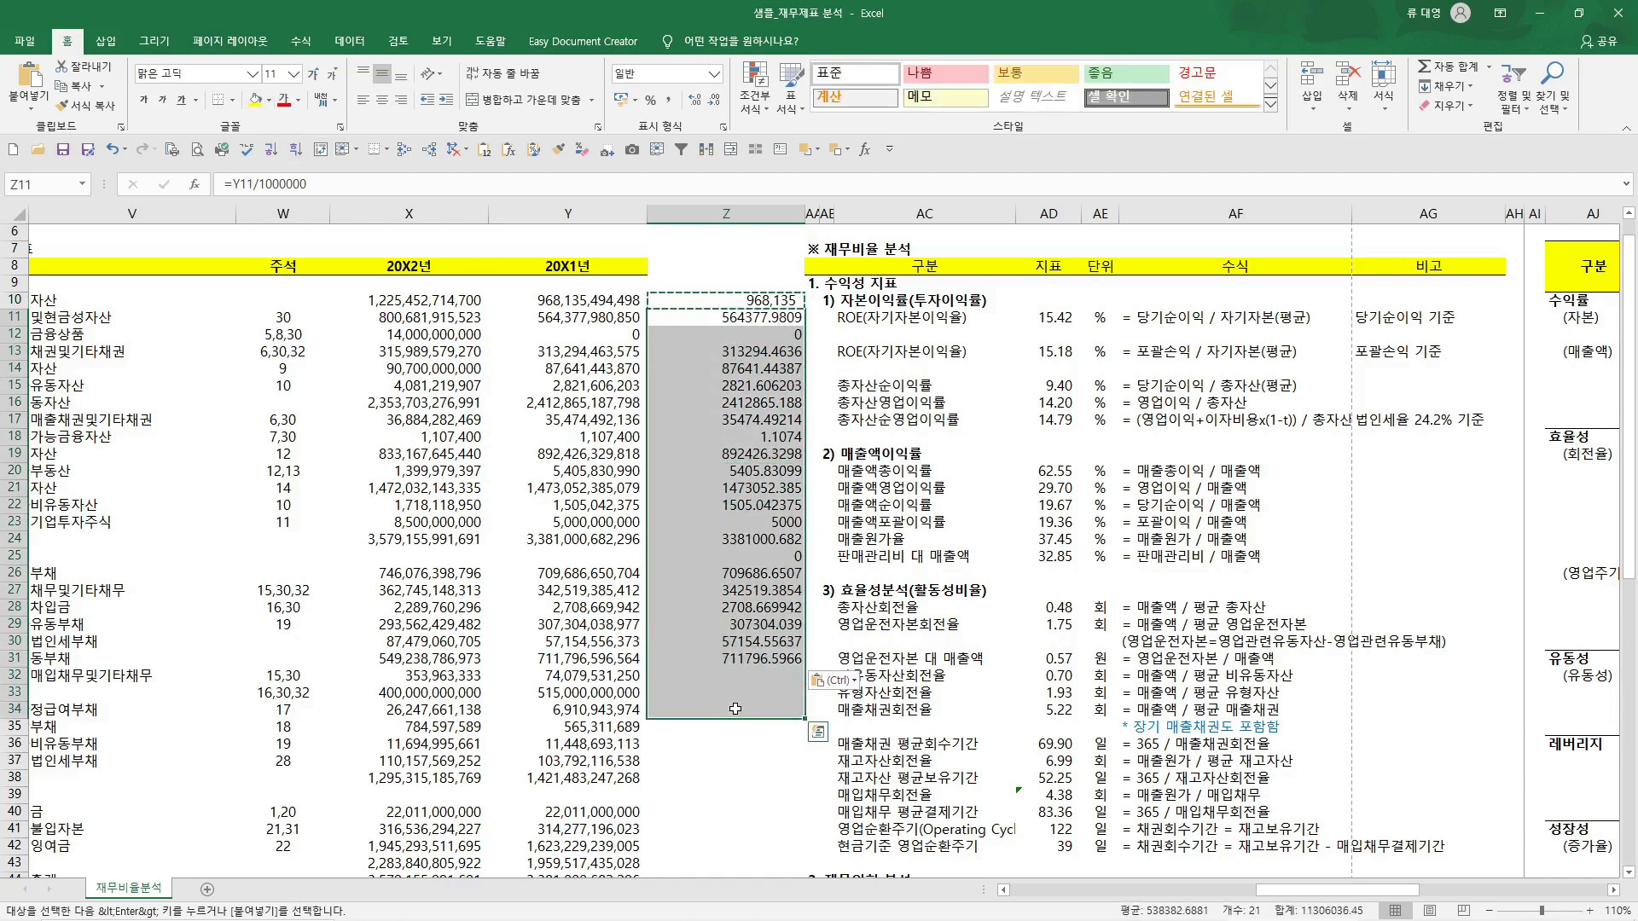
pyautogui.press('Delete')
# Fill cells Z13:Z19 with yellow and cells Z20:Z26 with orange
pyautogui.moveTo(721, 354); pyautogui.dragTo(704, 573)
pyautogui.click(255, 99)
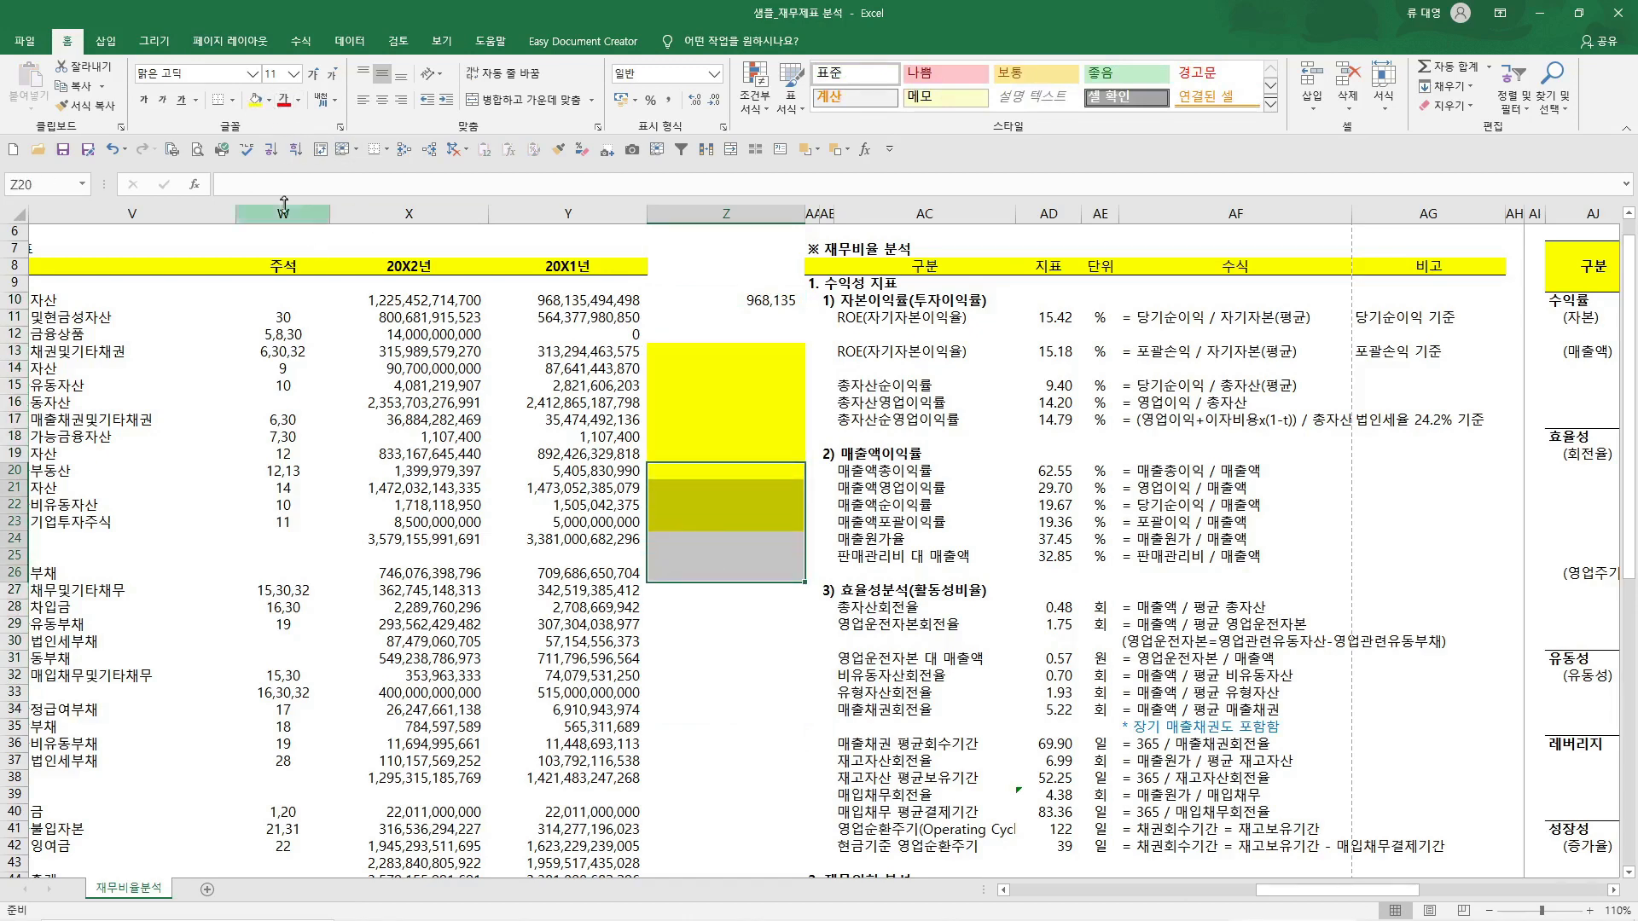
pyautogui.click(269, 100)
pyautogui.click(284, 233)
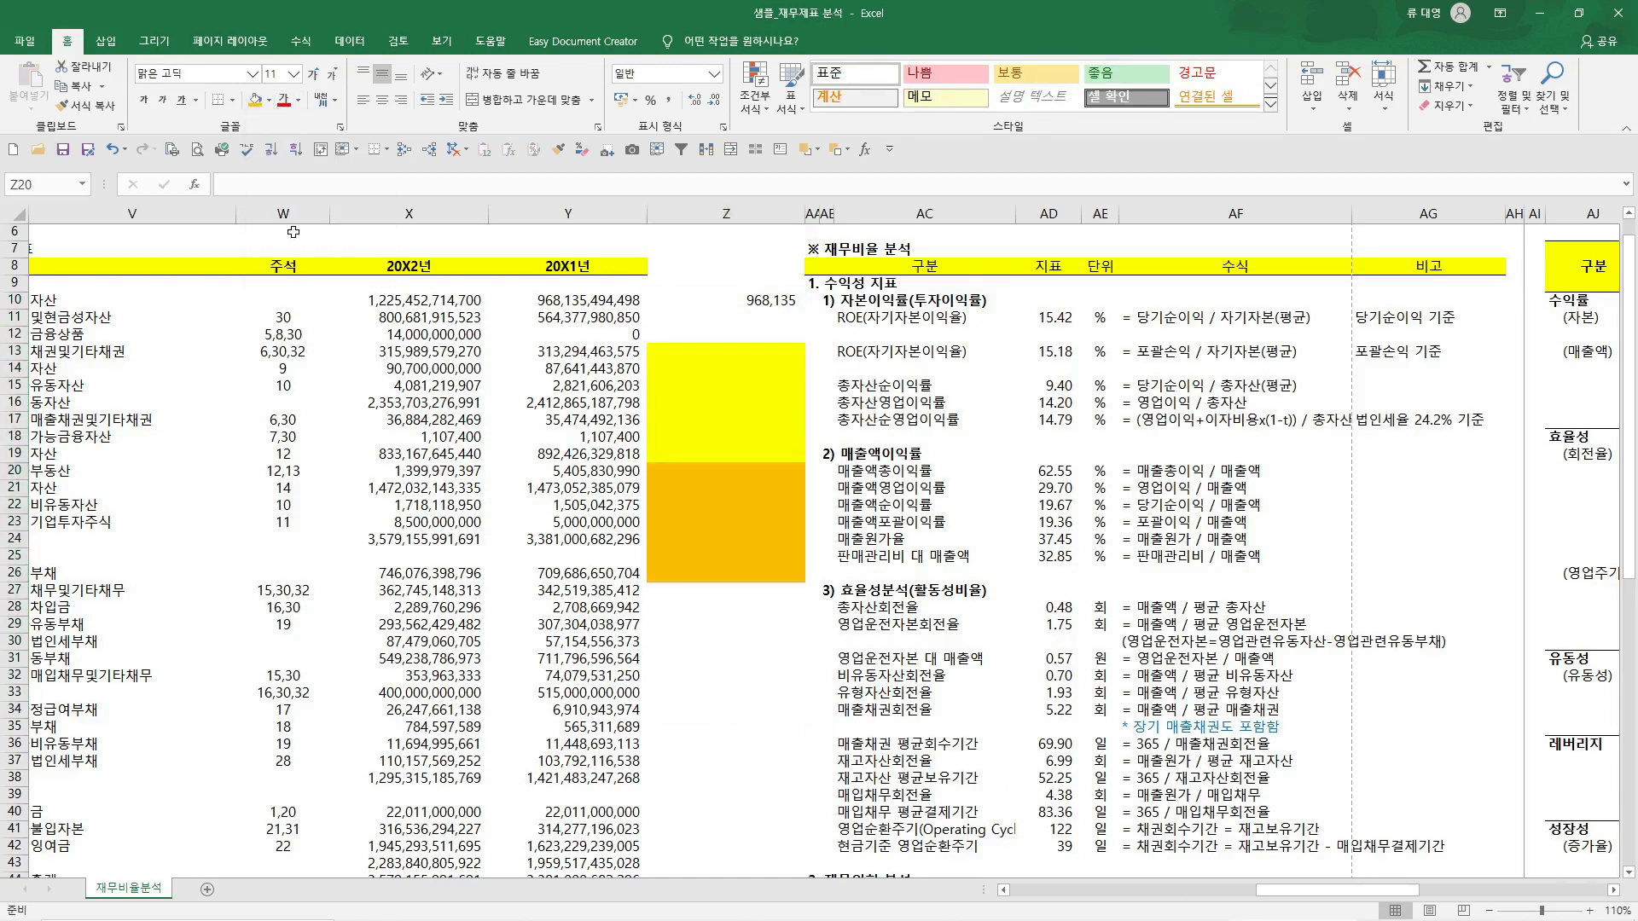
# Copy cell Z10 and paste only its formula into Z10:Z30, across the coloured cells
pyautogui.click(725, 317)
pyautogui.click(731, 300)
pyautogui.hotkey('ctrl', 'c')
pyautogui.keyDown('shift'); pyautogui.click(736, 640); pyautogui.keyUp('shift')
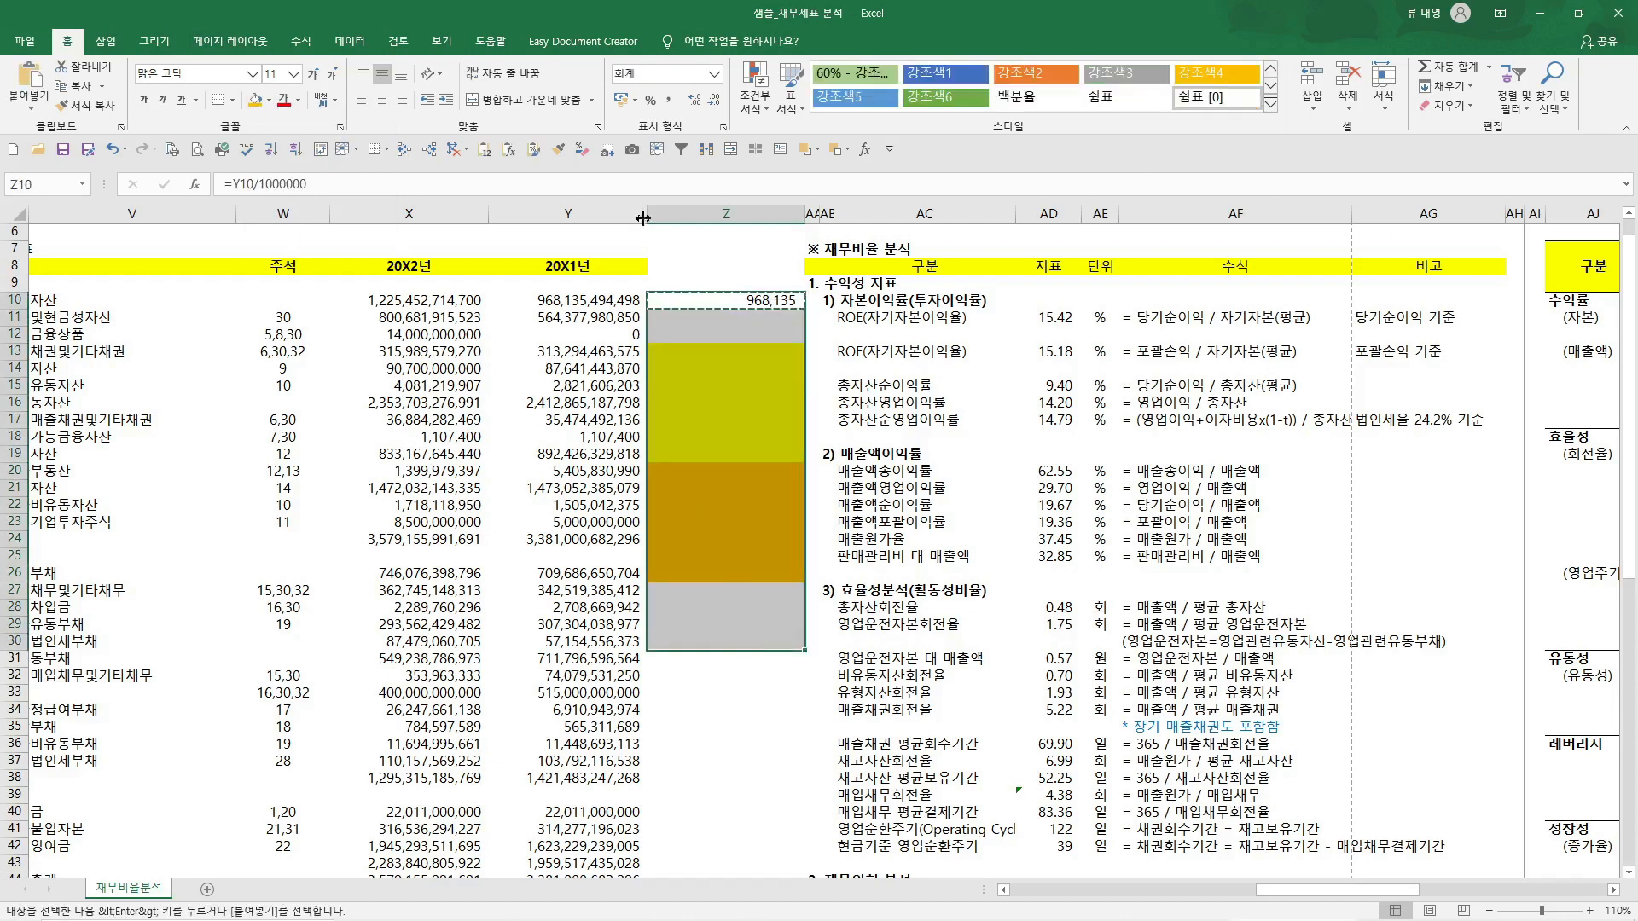
pyautogui.click(514, 154)
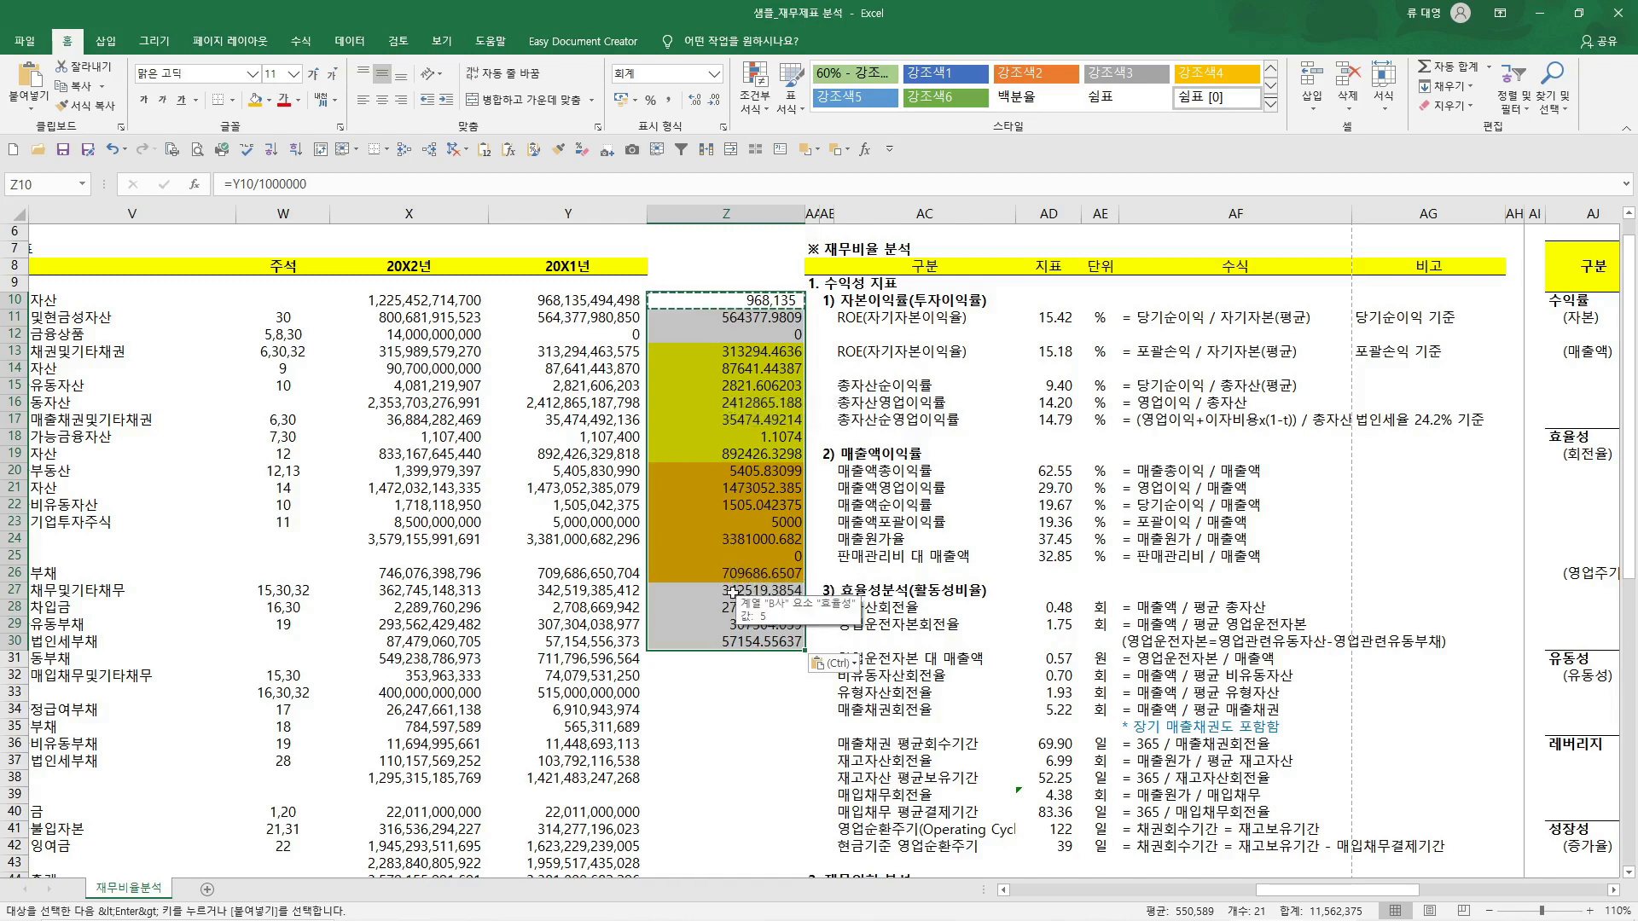
# Copy the 20X1년 amounts in Y10:Y31 and paste only their formatting onto Z10:Z31
pyautogui.moveTo(597, 301); pyautogui.dragTo(605, 661)
pyautogui.hotkey('ctrl', 'c')
pyautogui.moveTo(680, 298); pyautogui.dragTo(720, 658)
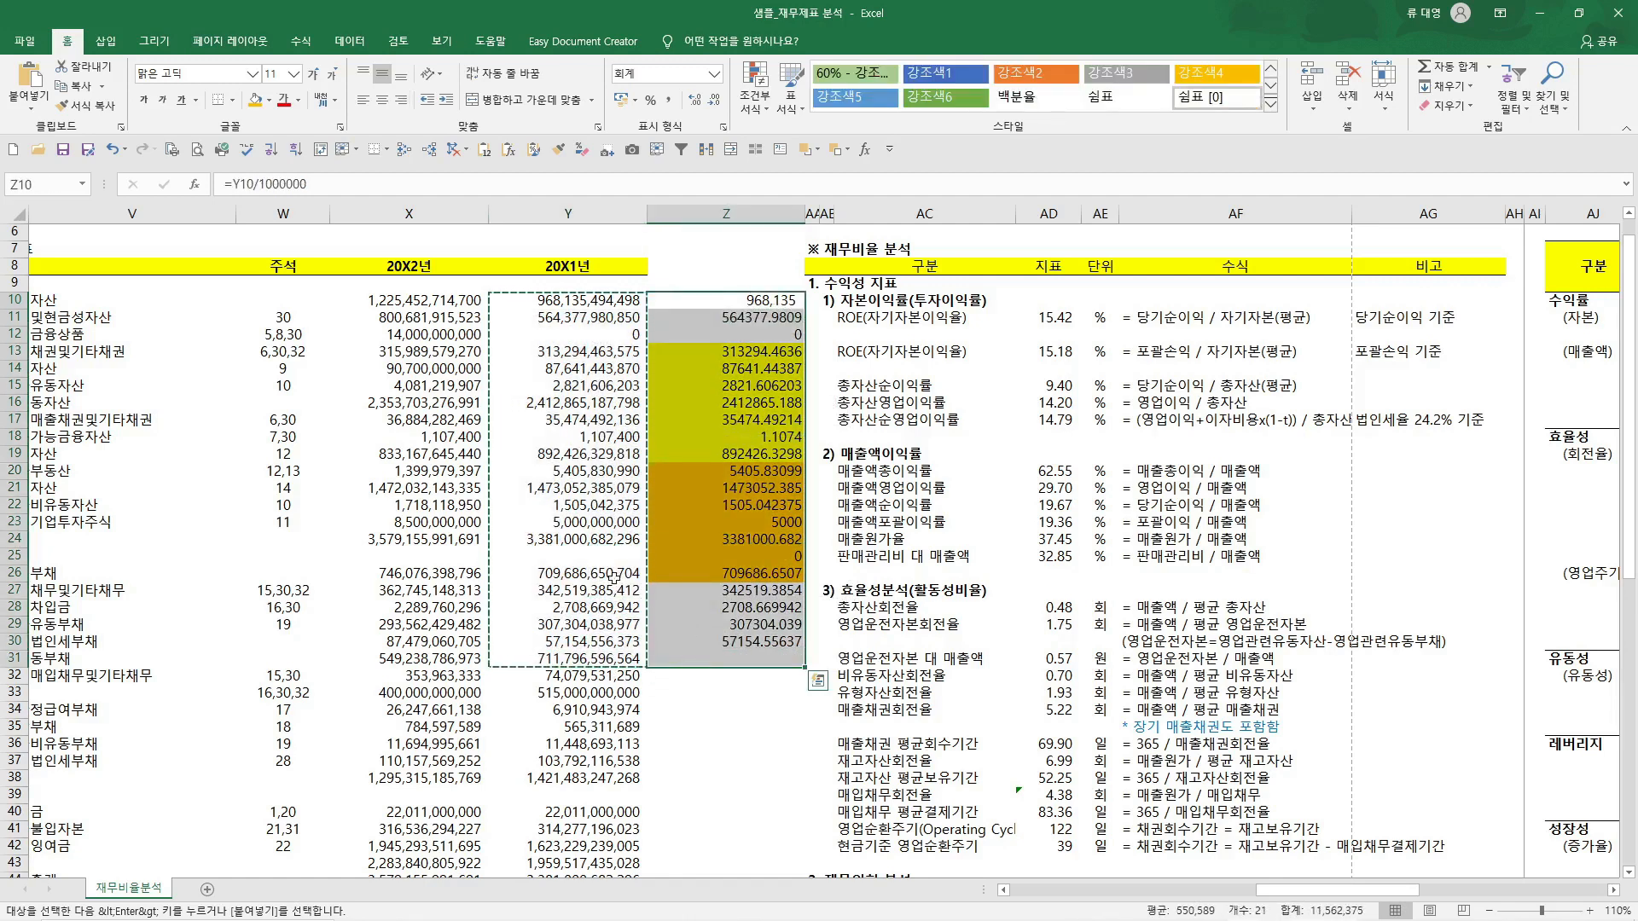
pyautogui.click(535, 151)
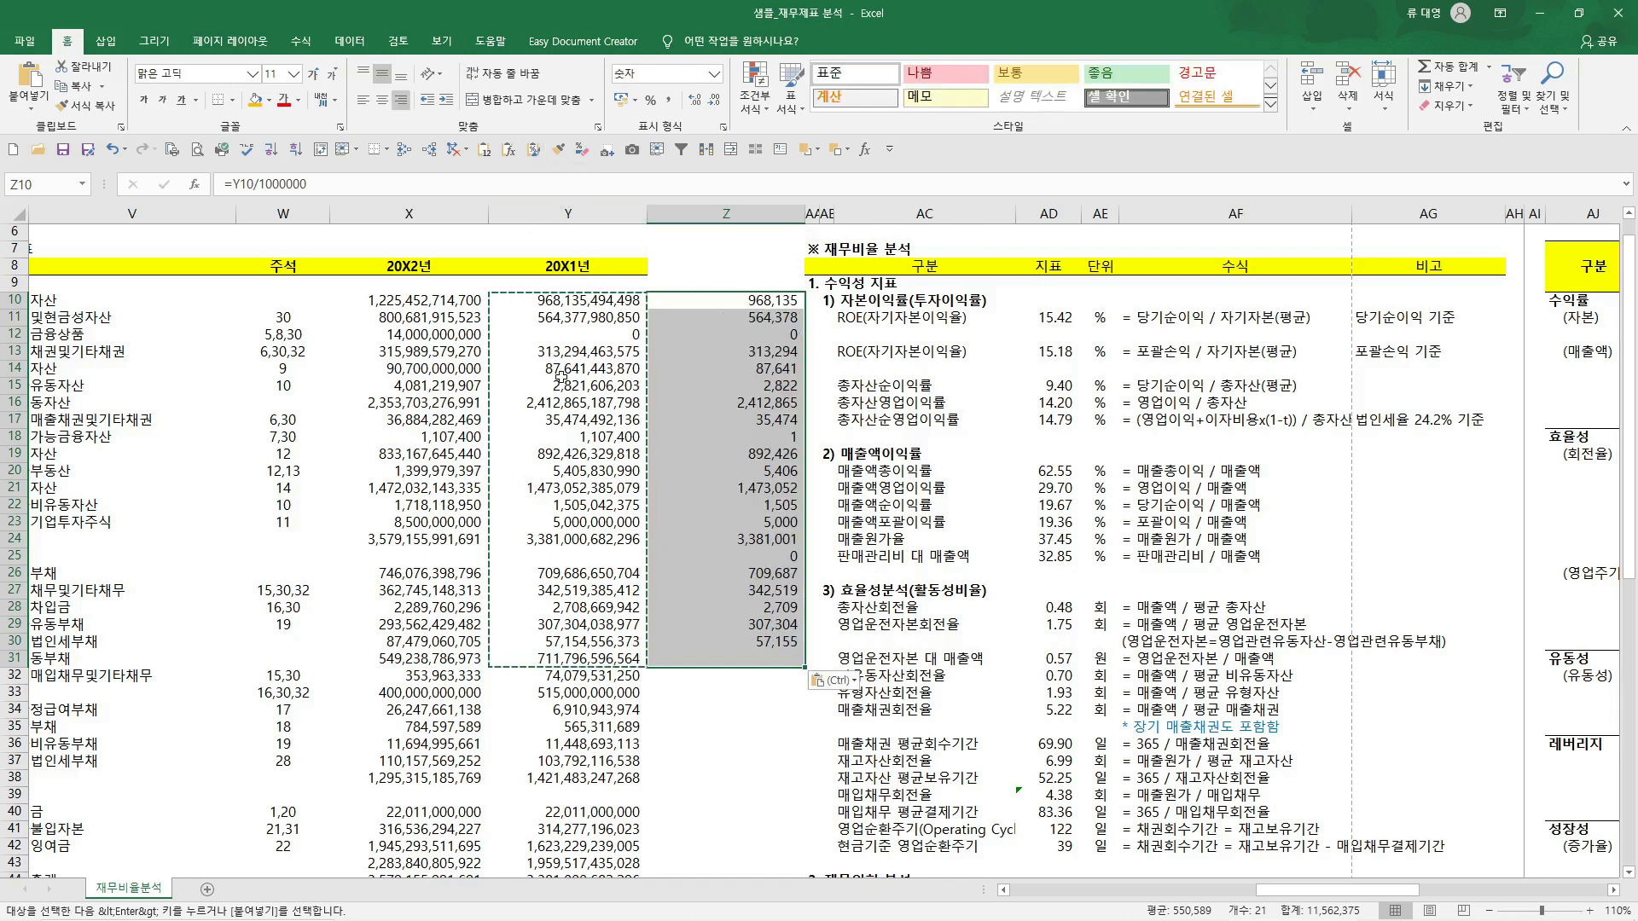
# Clear the contents of the practice cells Z8:Z35
pyautogui.moveTo(729, 268); pyautogui.dragTo(734, 723)
pyautogui.press('Delete')
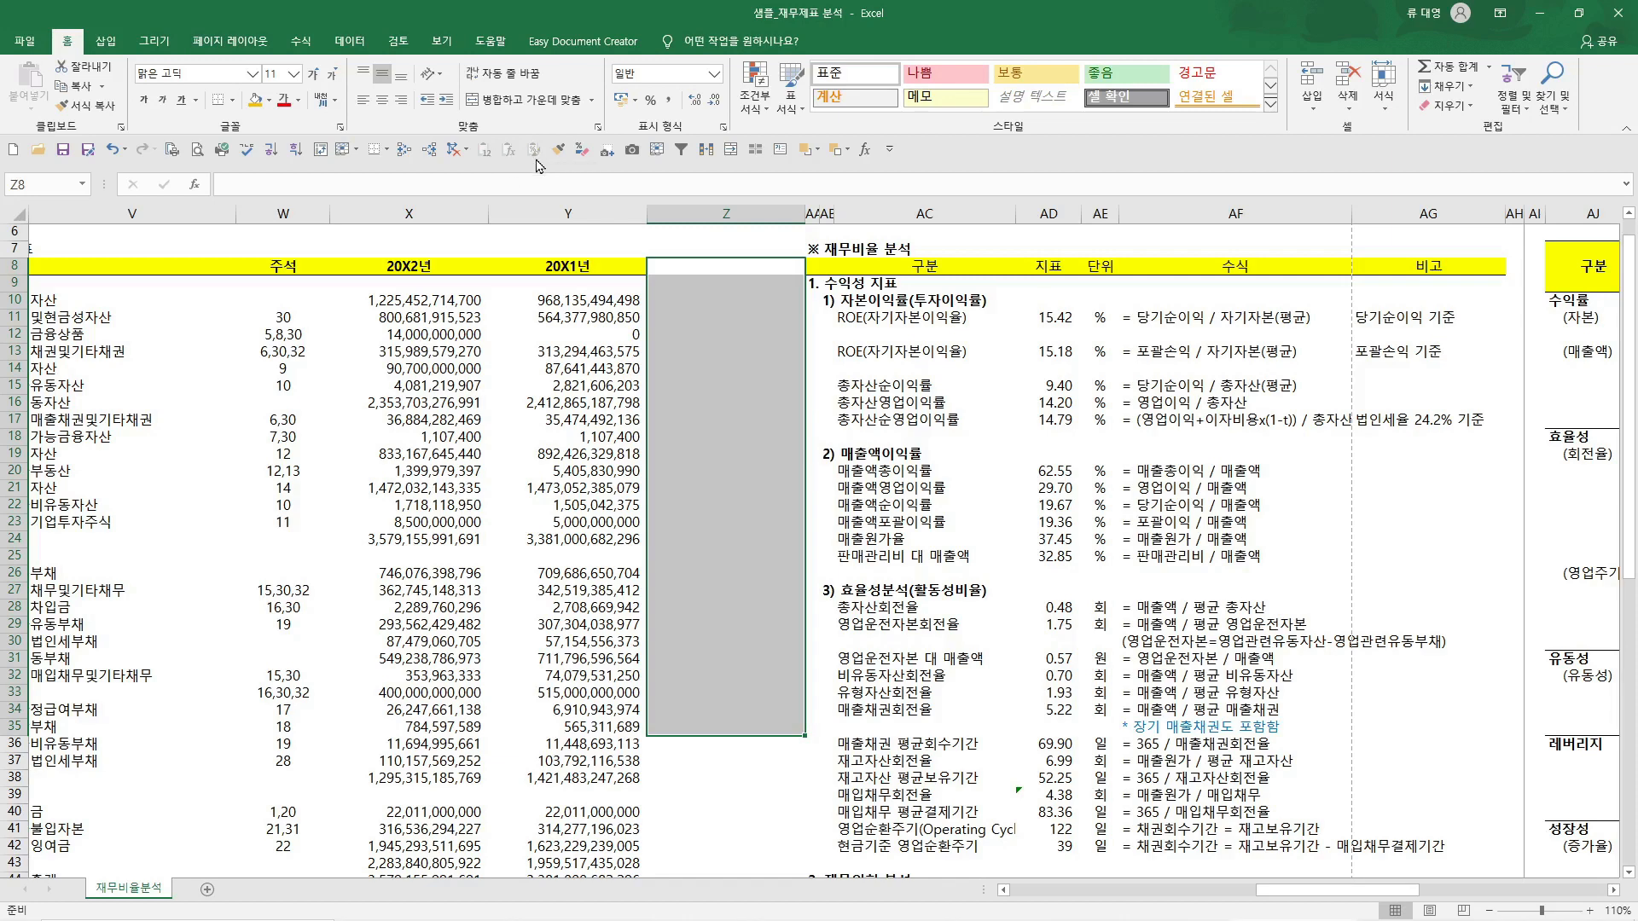
# Switch to the 엑셀 화면세팅 workbook and open the Quick Access Toolbar customization page in Excel Options
pyautogui.moveTo(571, 913)
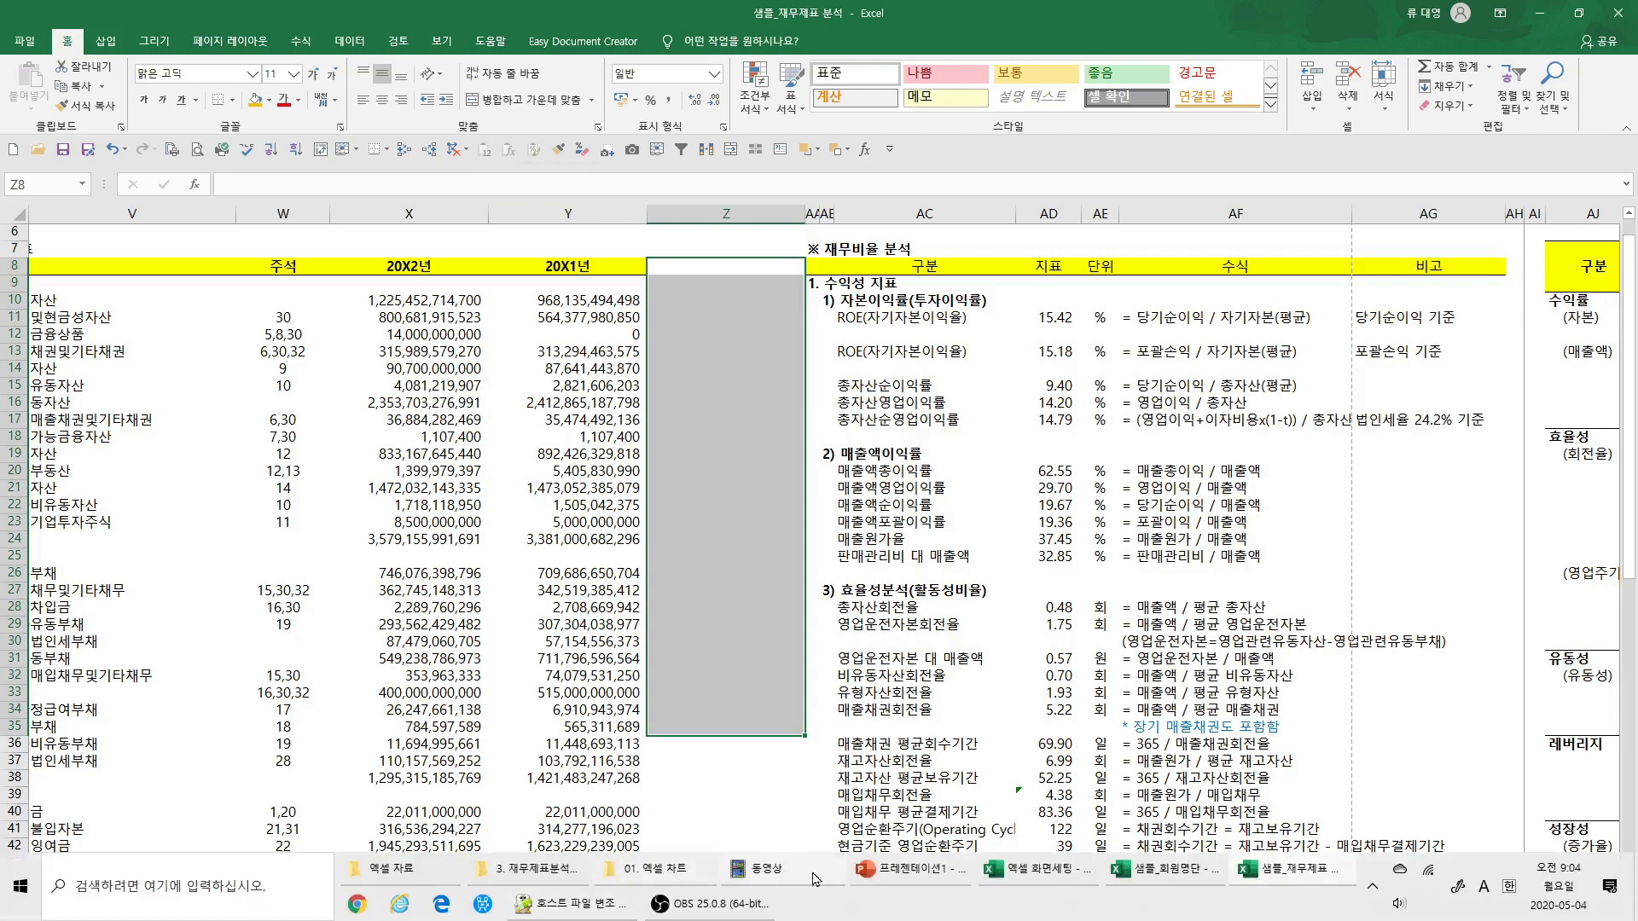
pyautogui.click(1015, 870)
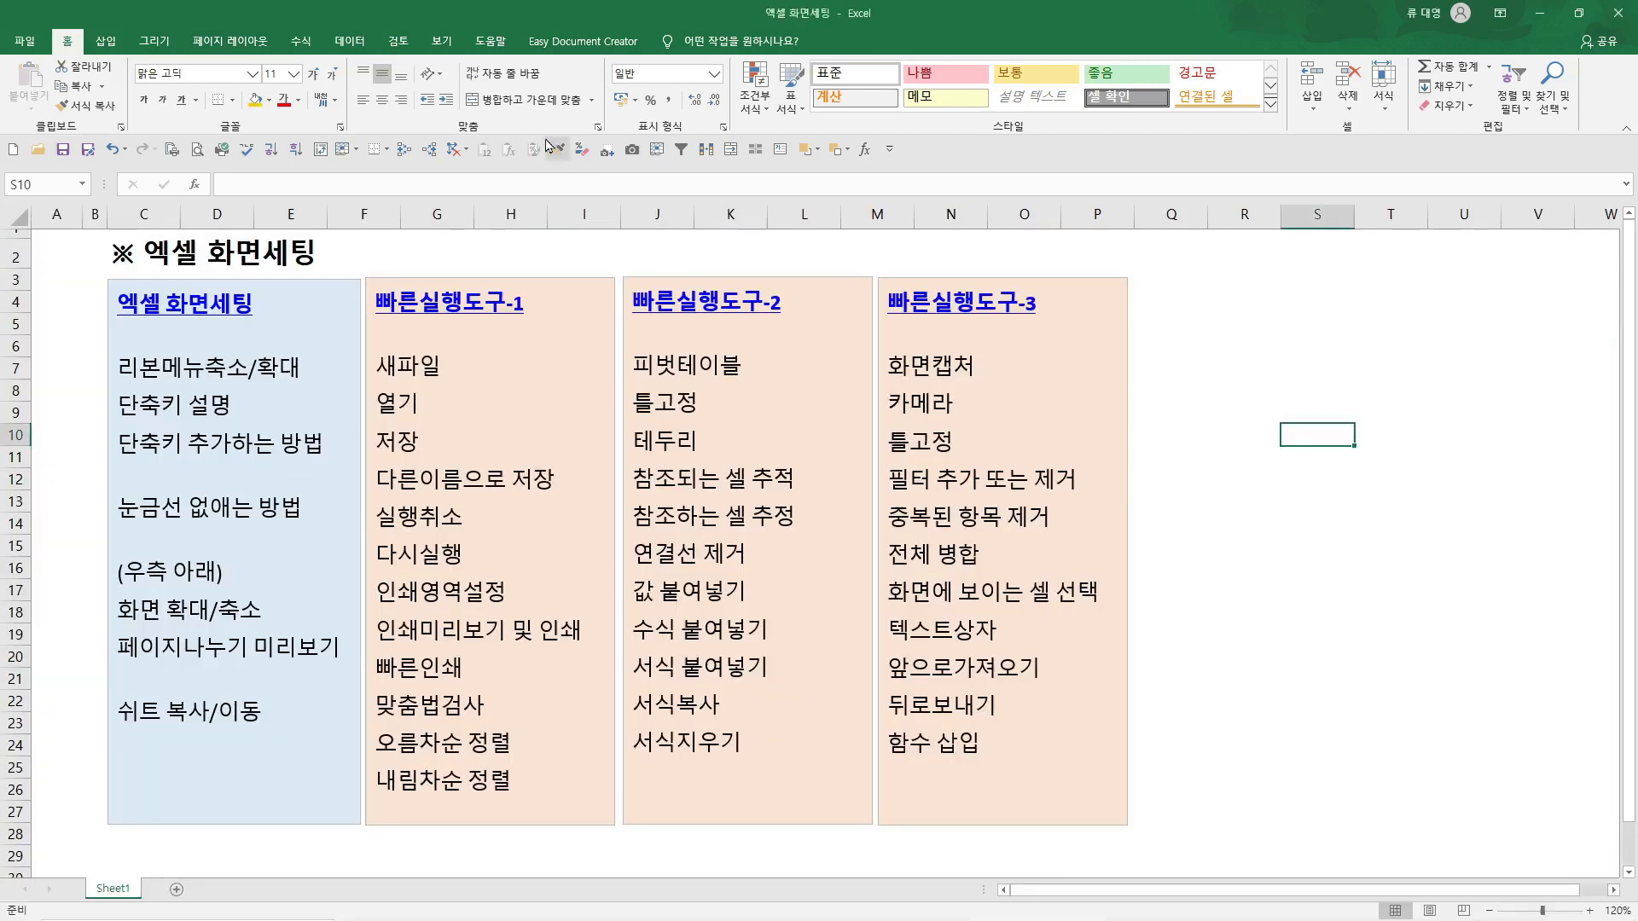
pyautogui.rightClick(910, 153)
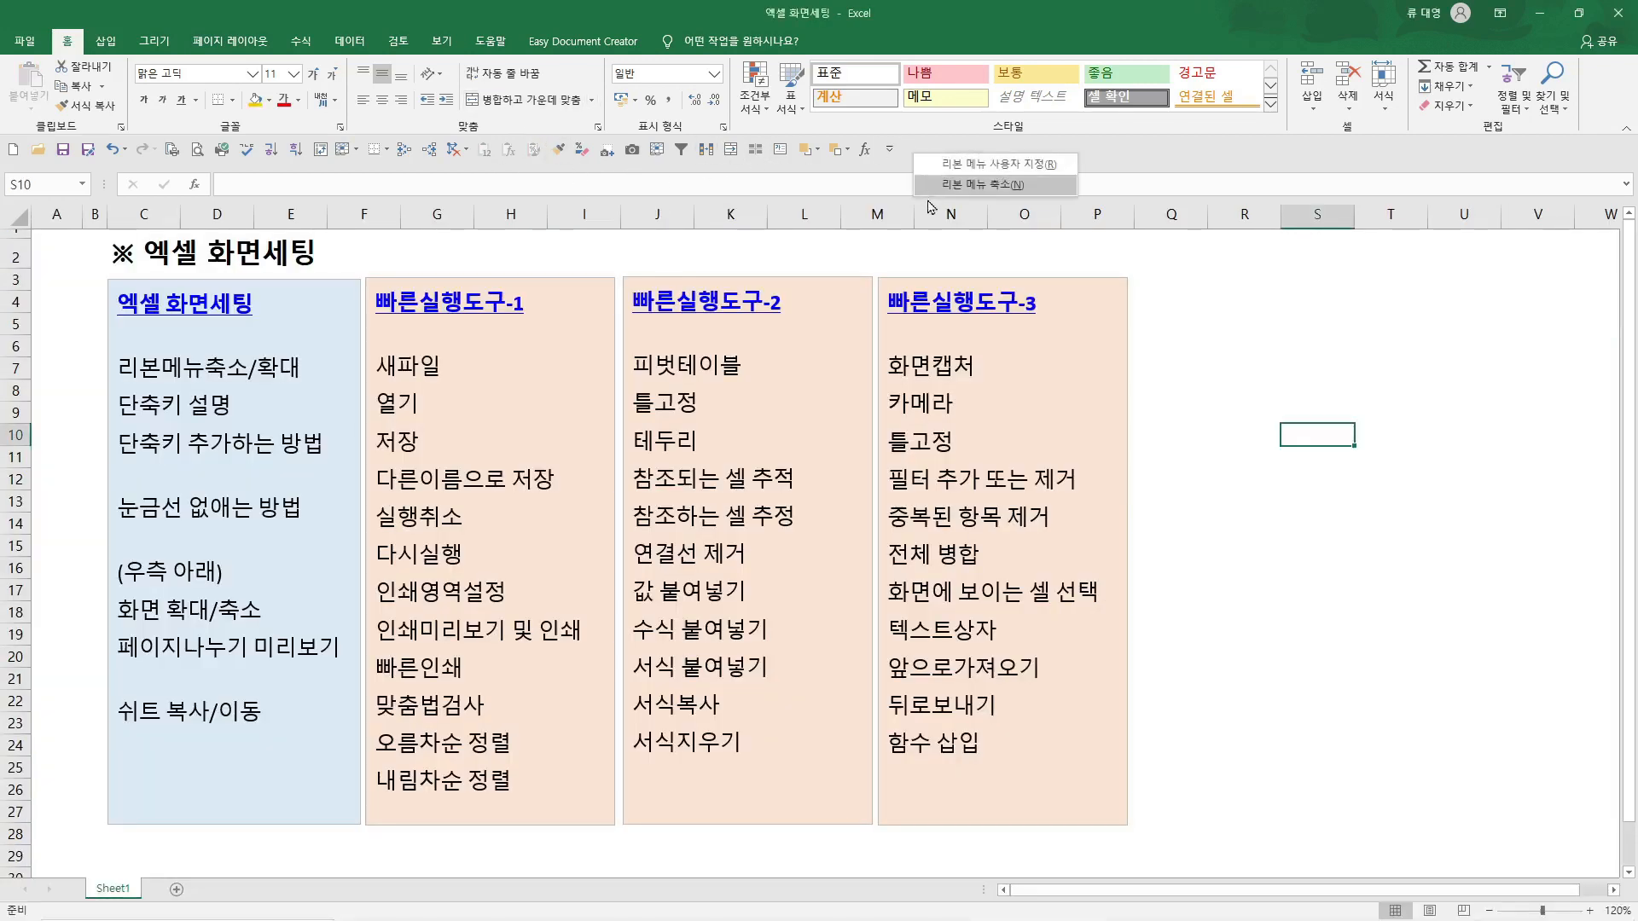
pyautogui.click(993, 164)
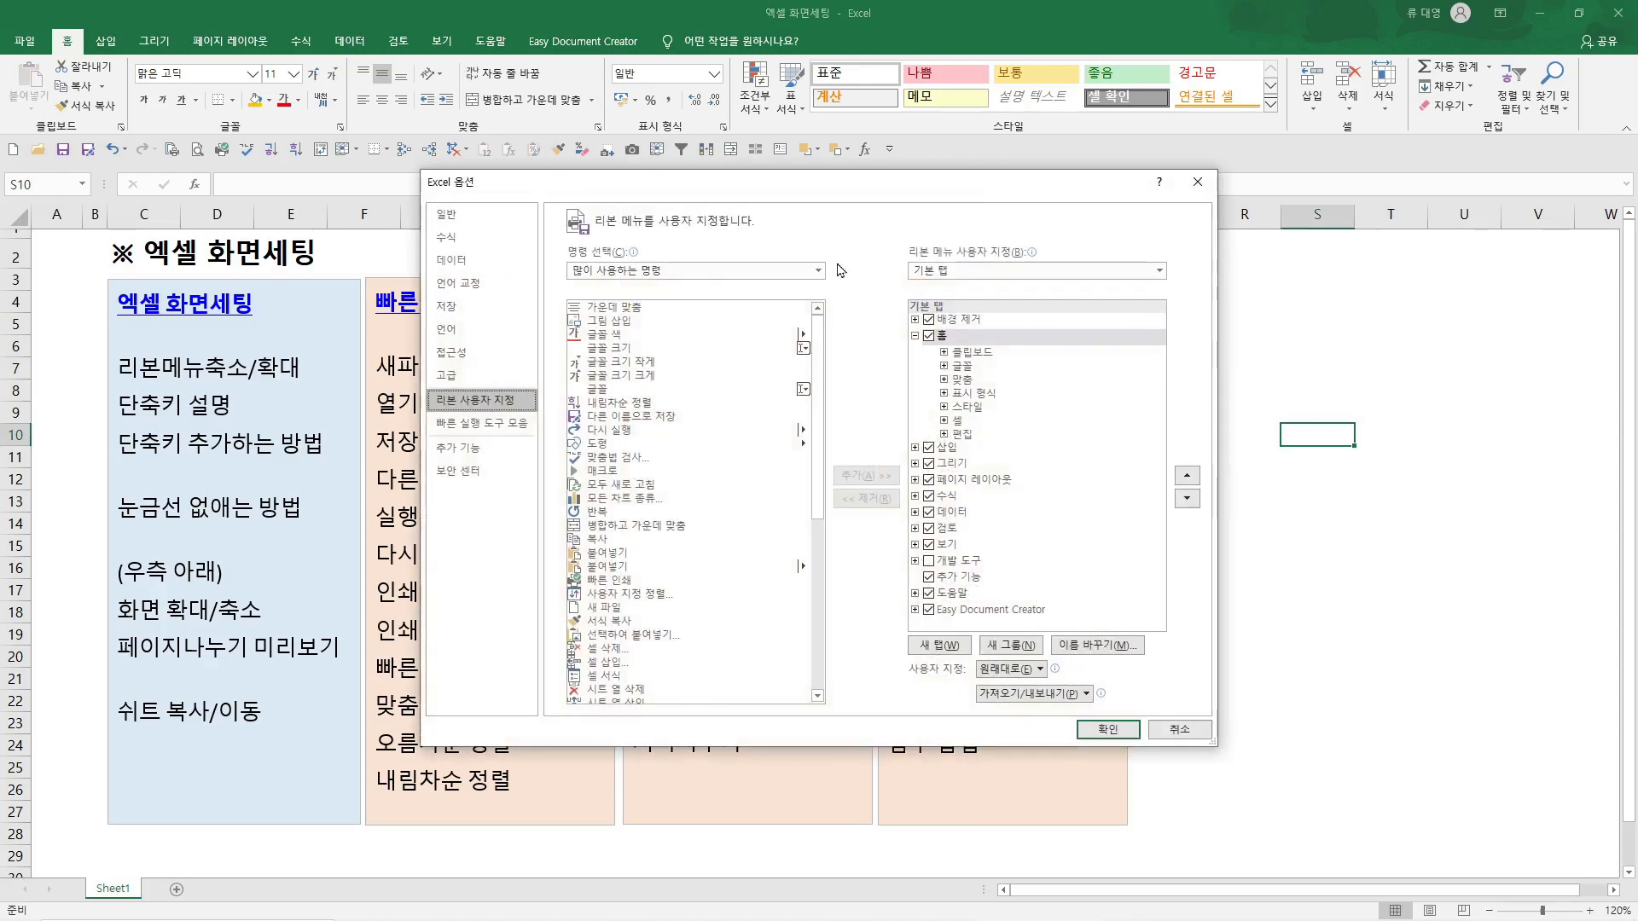
pyautogui.click(493, 424)
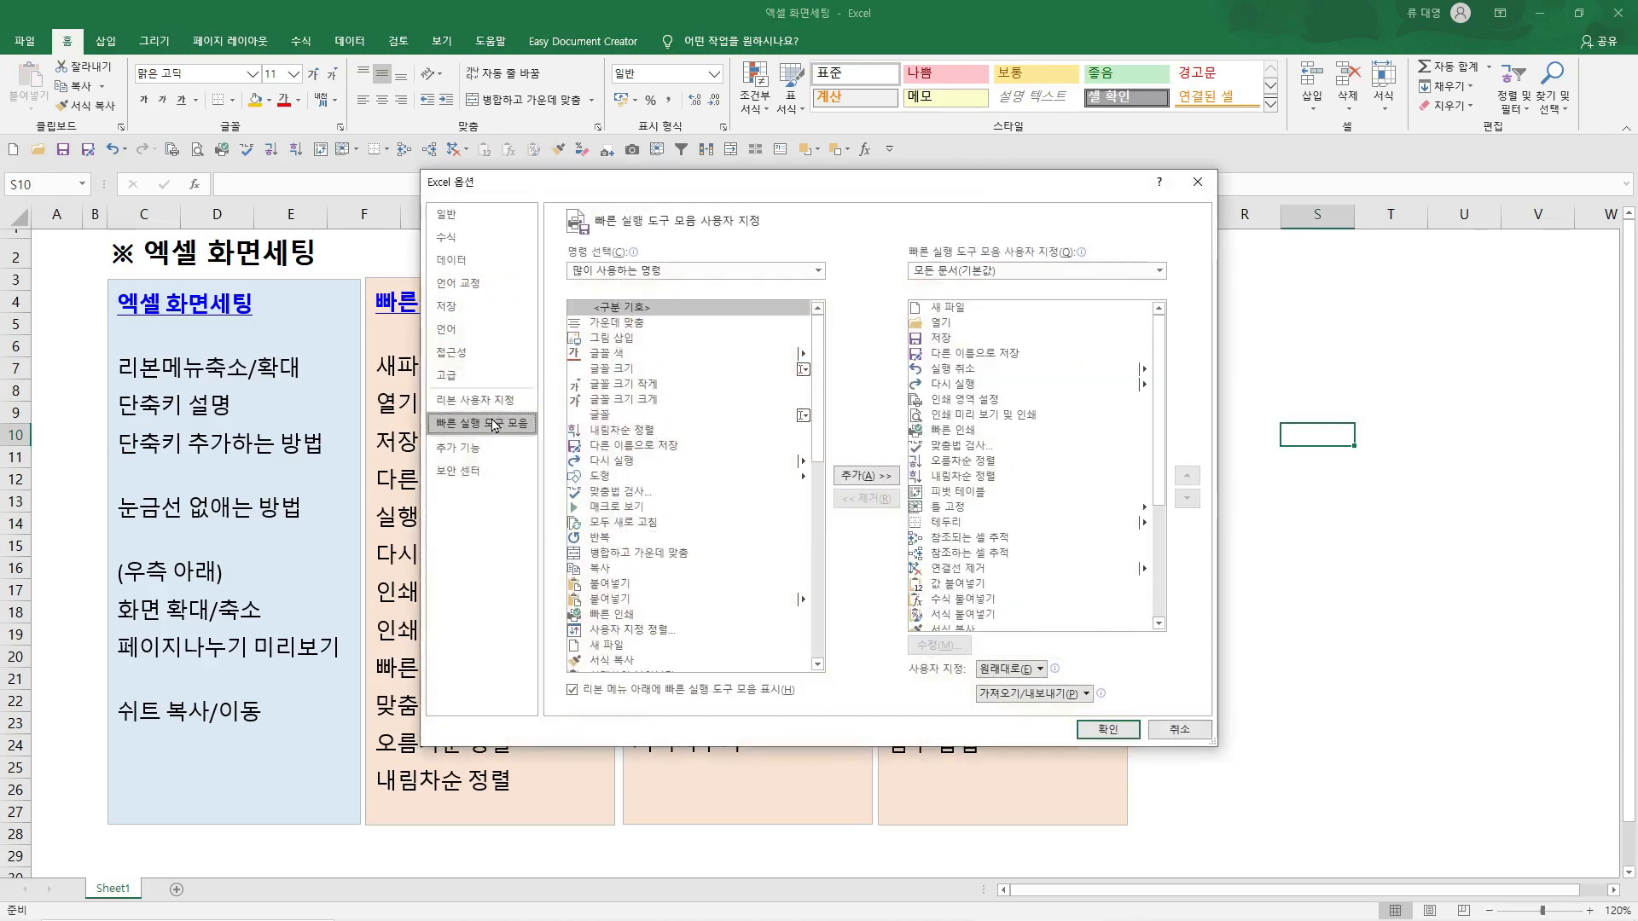
# List all commands available for the Quick Access Toolbar, browse them and close Excel Options without changes
pyautogui.click(678, 270)
pyautogui.press('Escape')
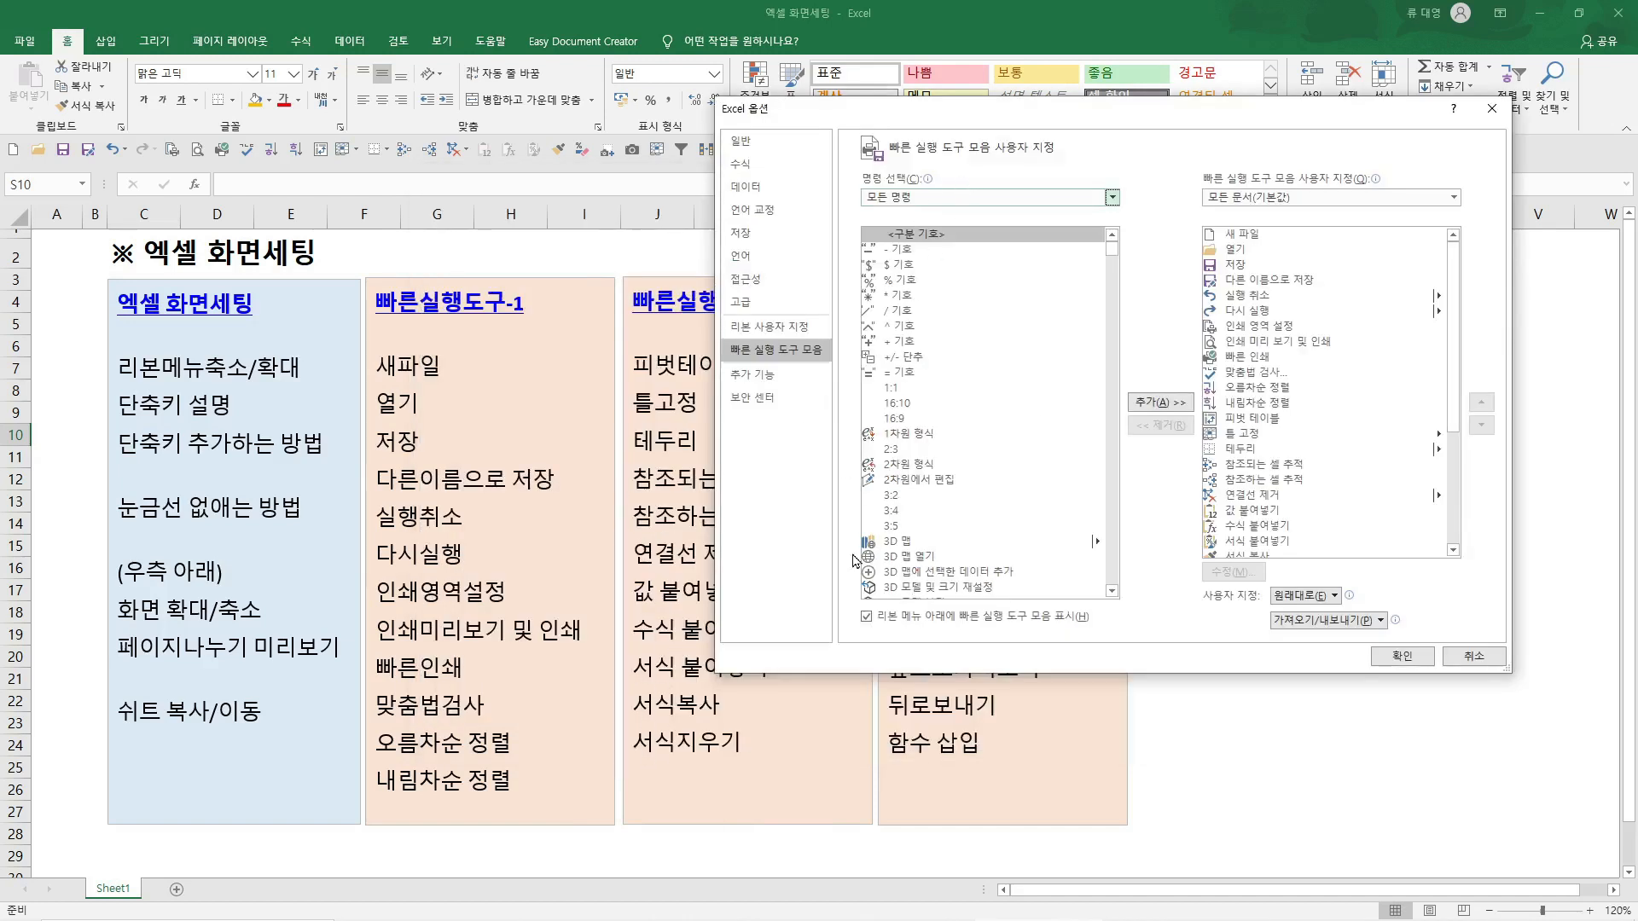
pyautogui.moveTo(1113, 248); pyautogui.dragTo(1124, 346)
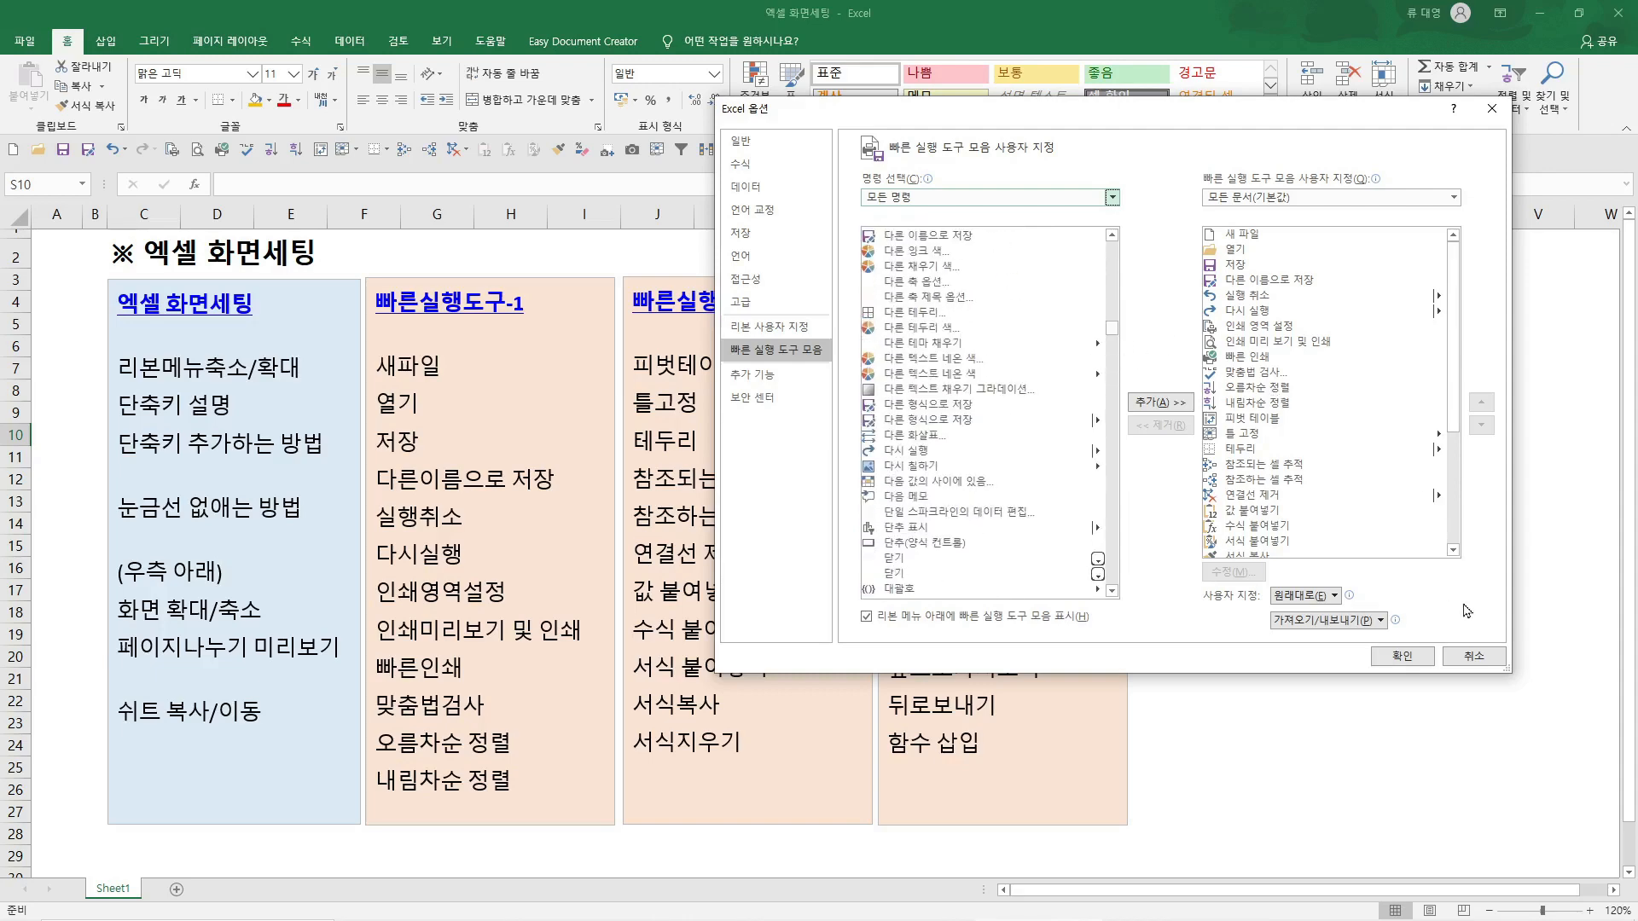
pyautogui.click(1469, 656)
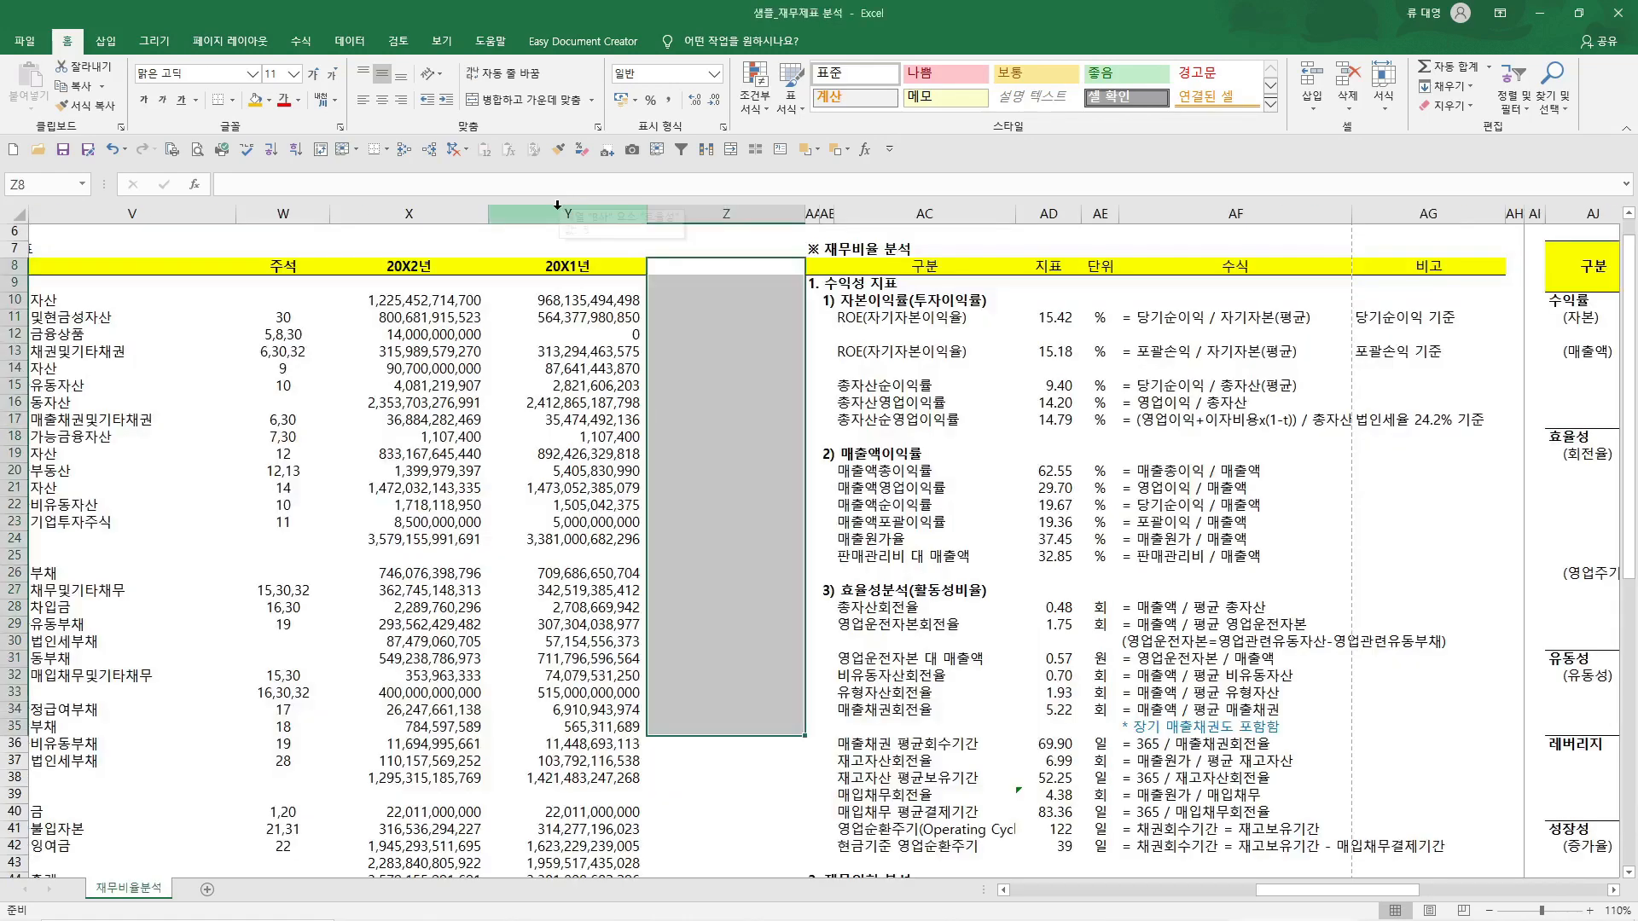
# Clear the formatting of the 20X1년 header in Y8, and reformat it by painting the format of the 20X2년 header X8 onto it
pyautogui.click(568, 266)
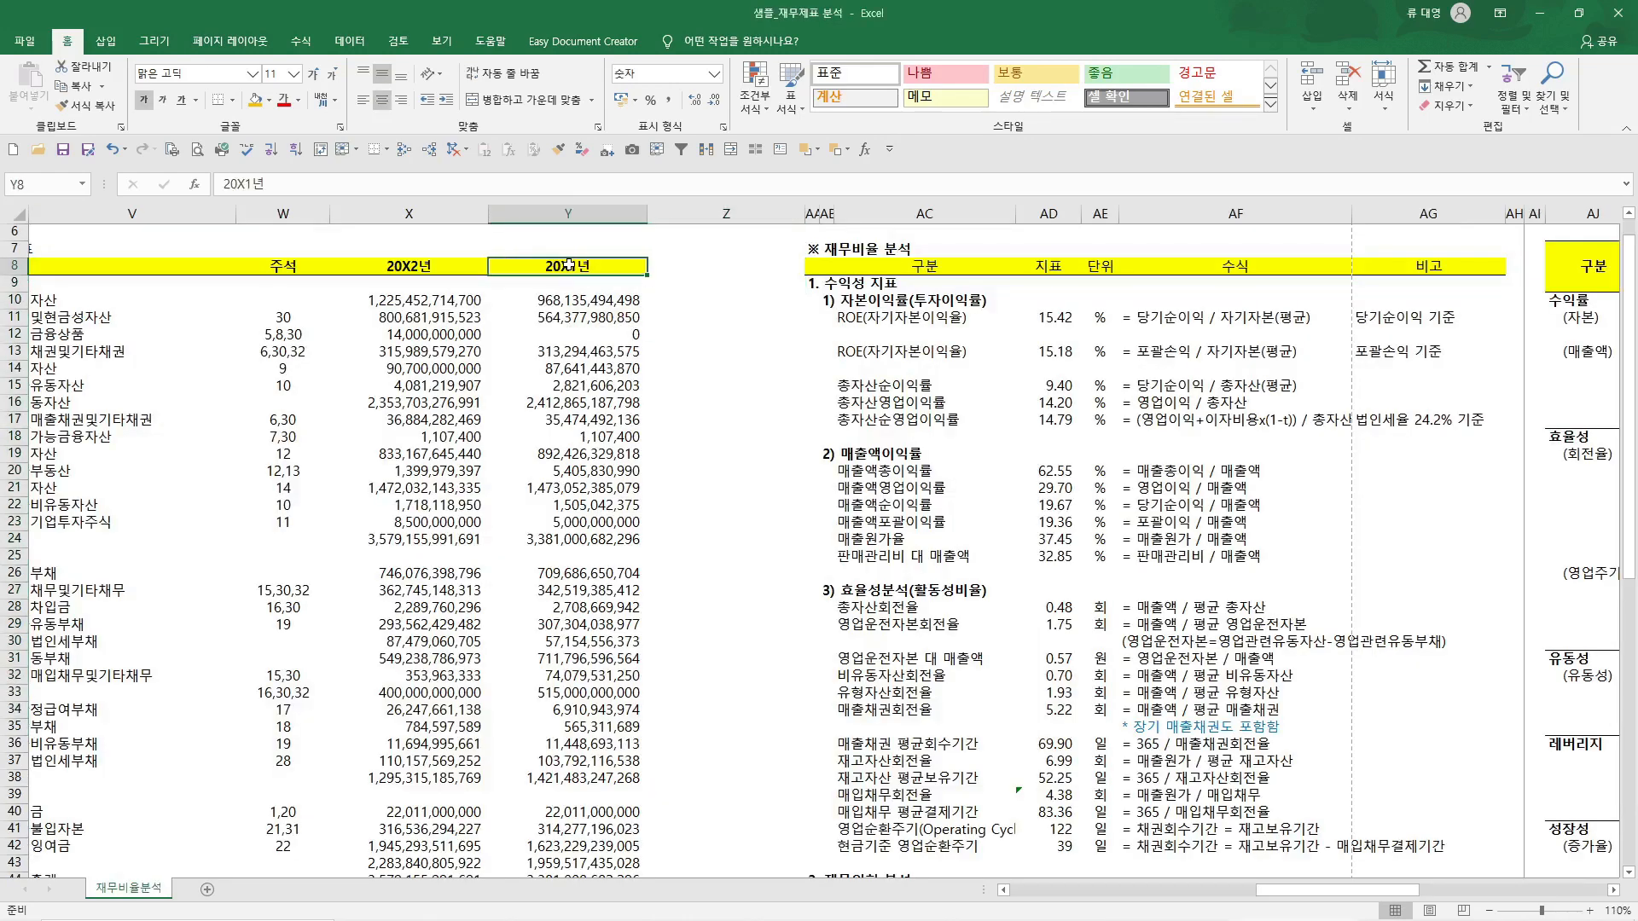
pyautogui.click(579, 151)
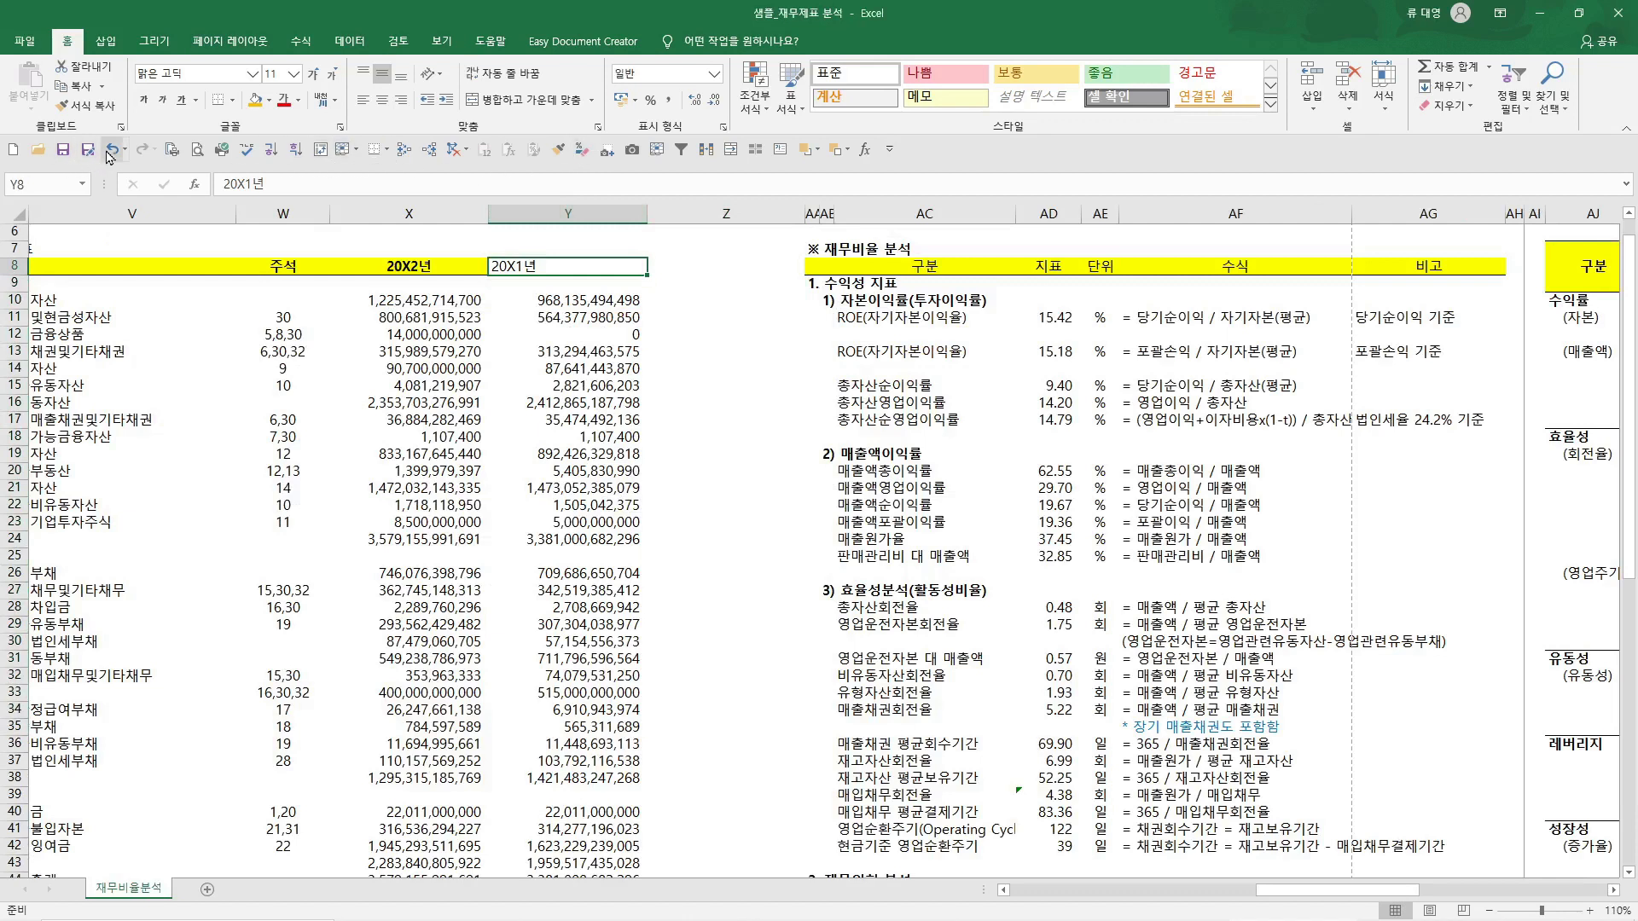
pyautogui.click(406, 265)
pyautogui.hotkey('ctrl', 'c')
pyautogui.press('Escape')
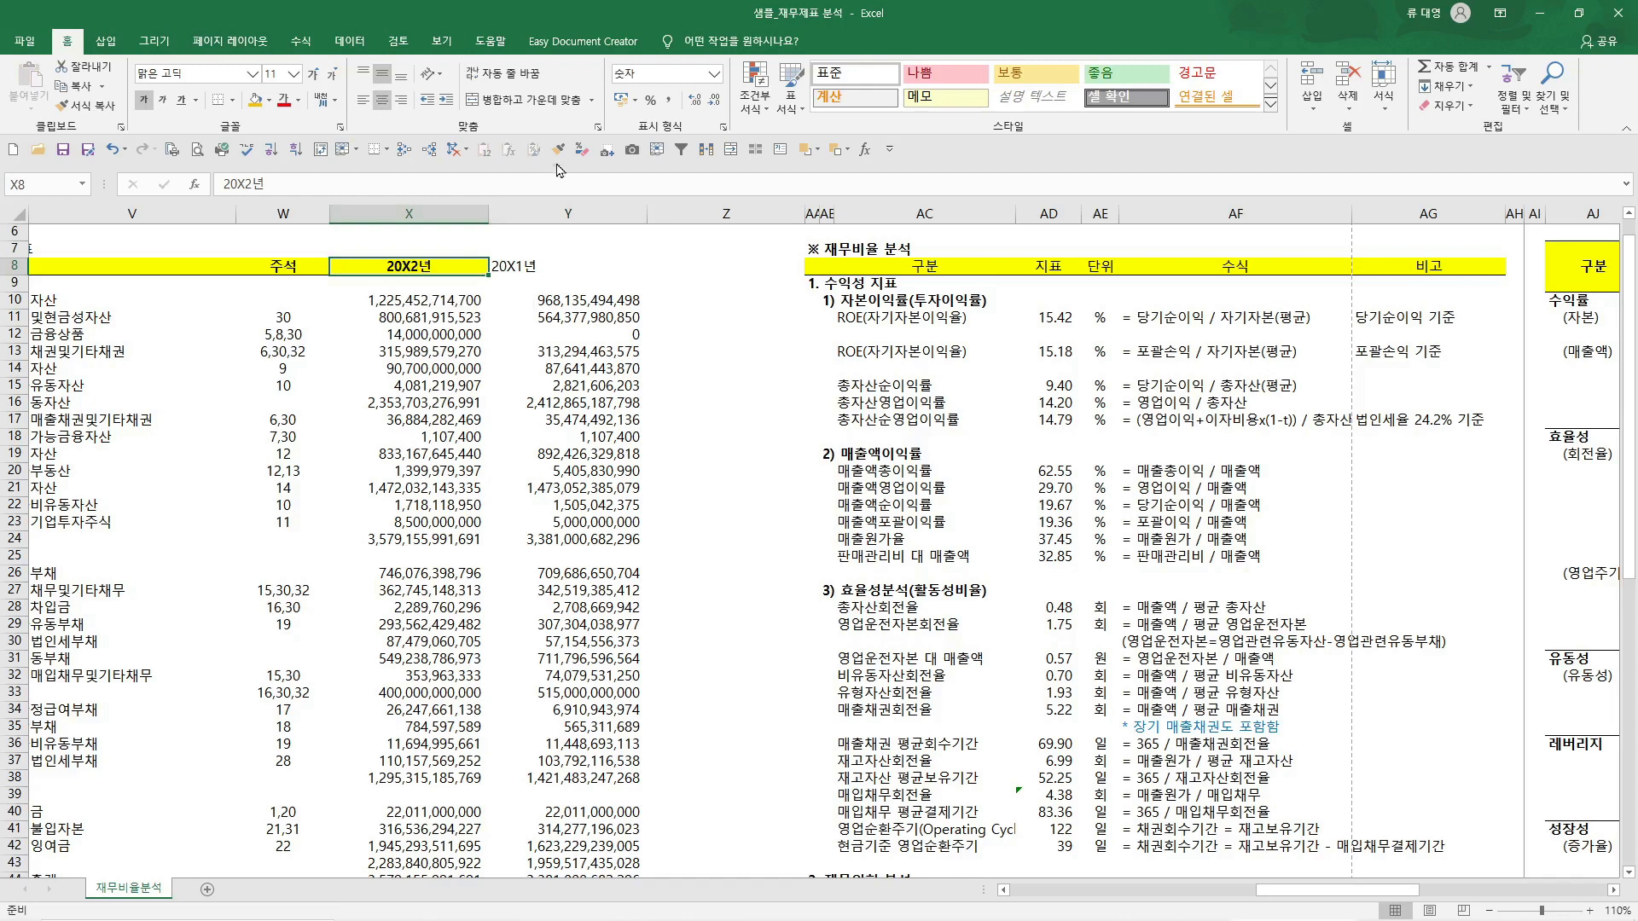
pyautogui.click(560, 151)
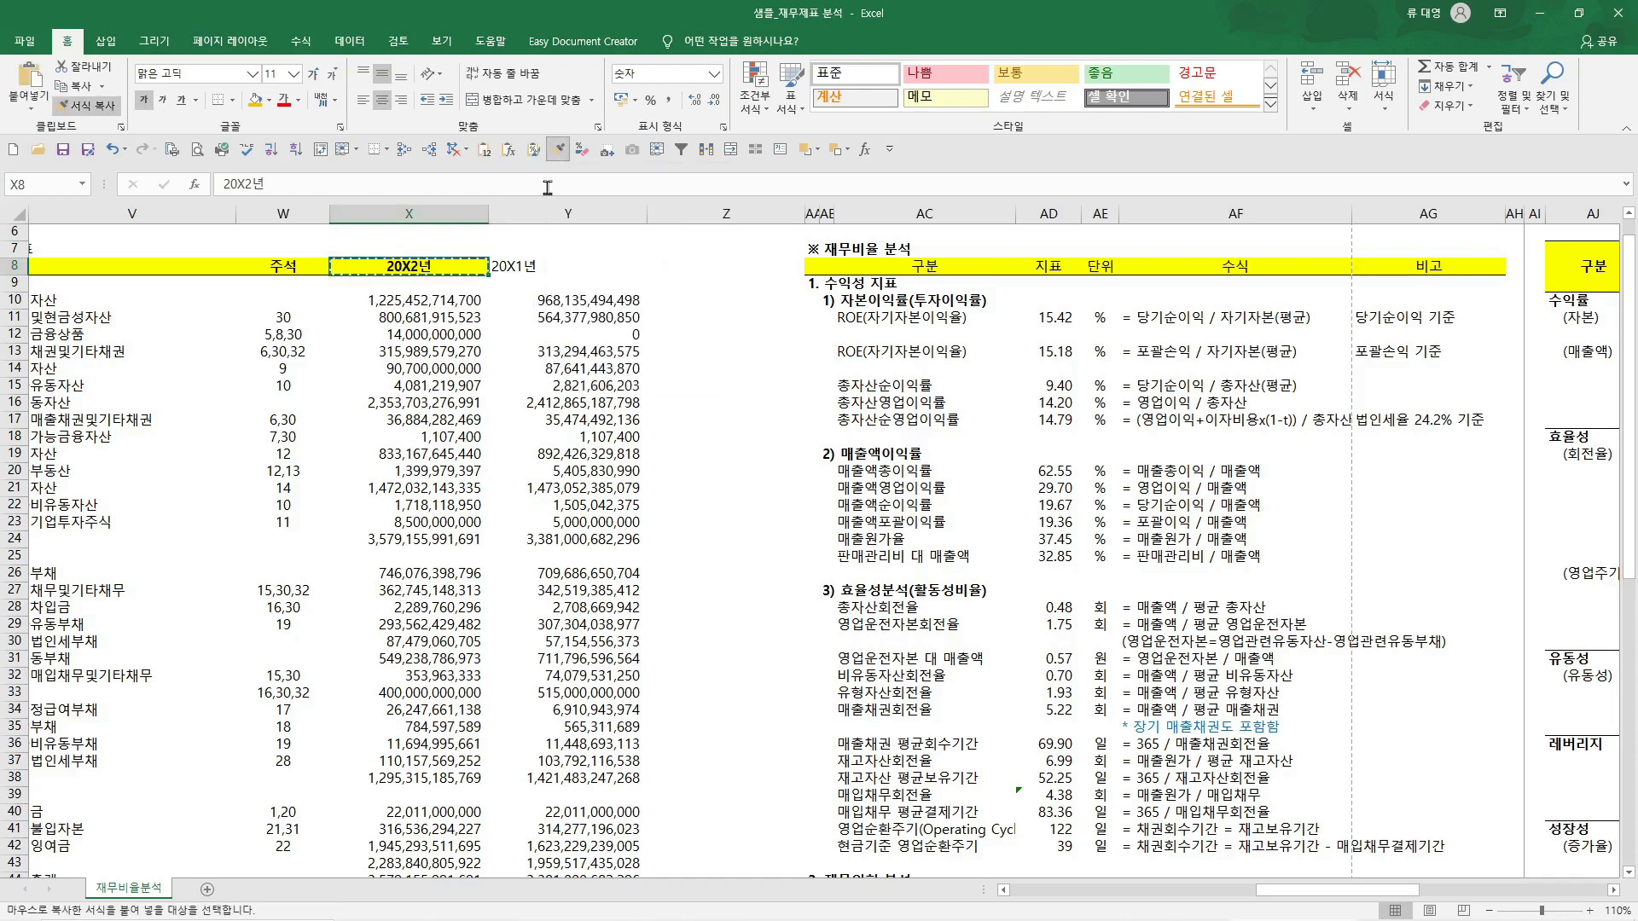
pyautogui.click(531, 266)
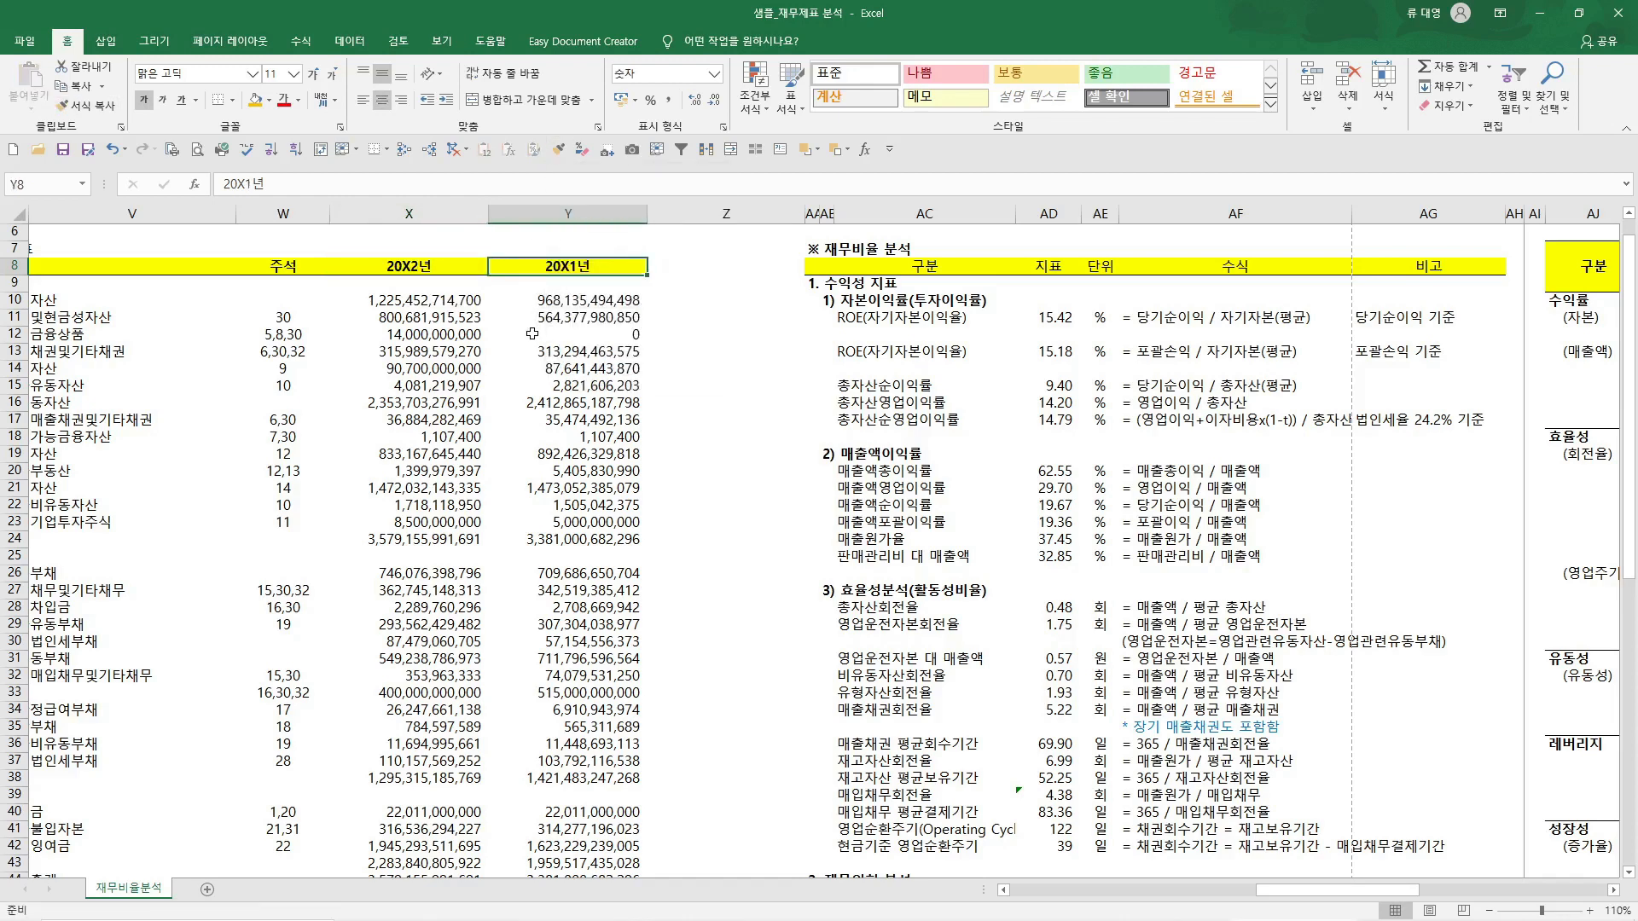
# Try pasting only the formatting of the 20X2년 header into Z10, and undo the paste
pyautogui.click(433, 271)
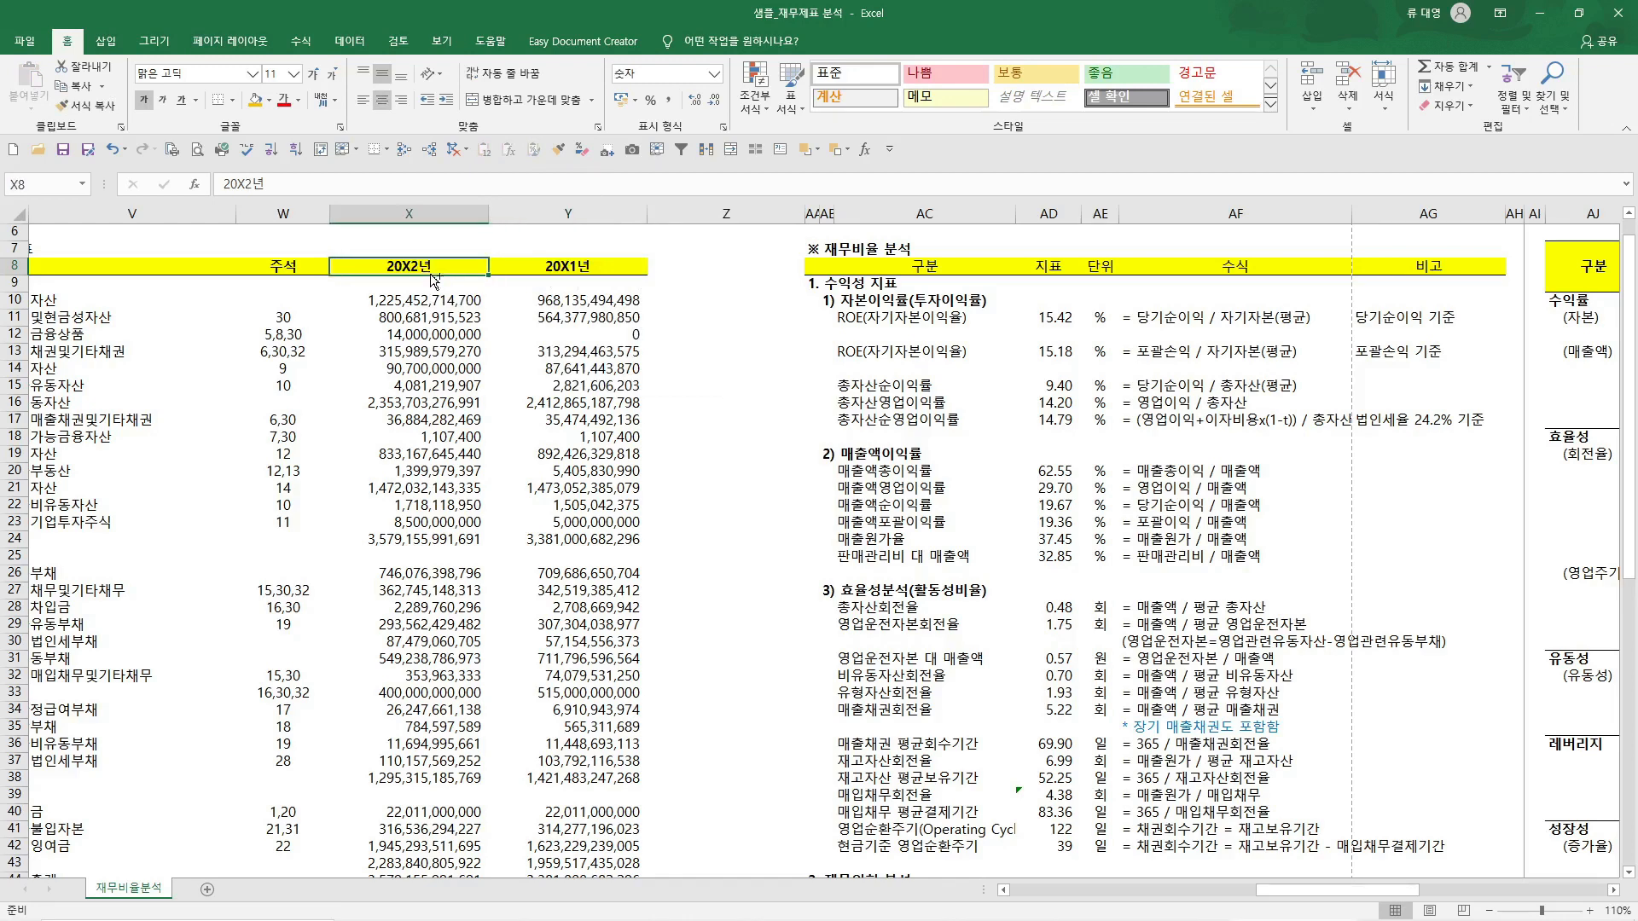
pyautogui.hotkey('ctrl', 'c')
pyautogui.click(681, 298)
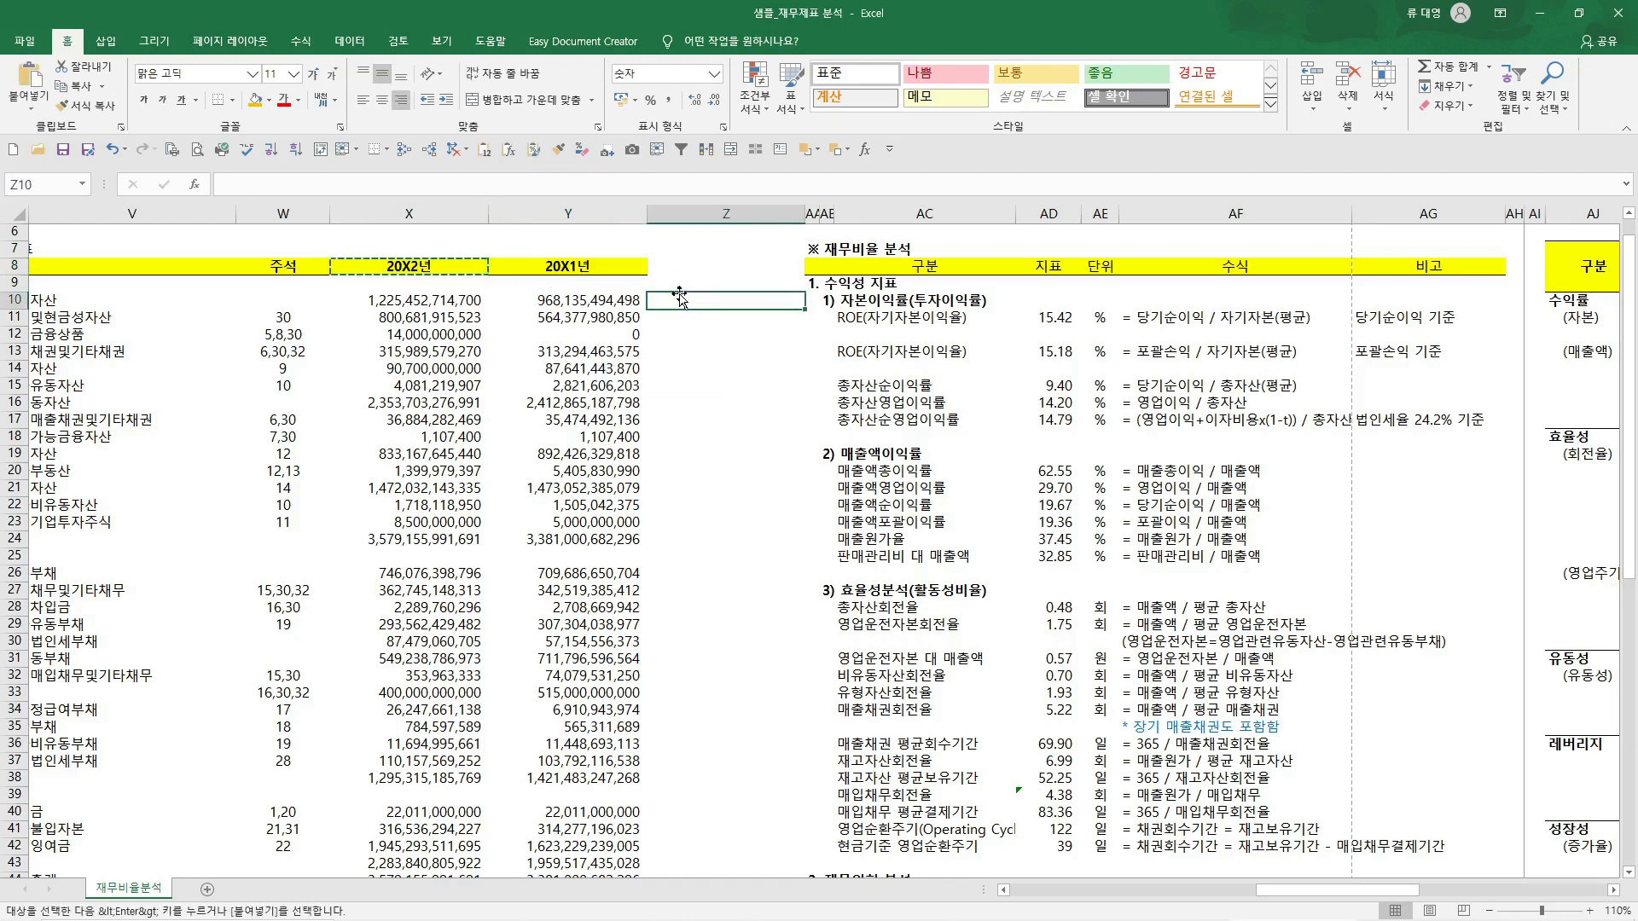
pyautogui.click(532, 154)
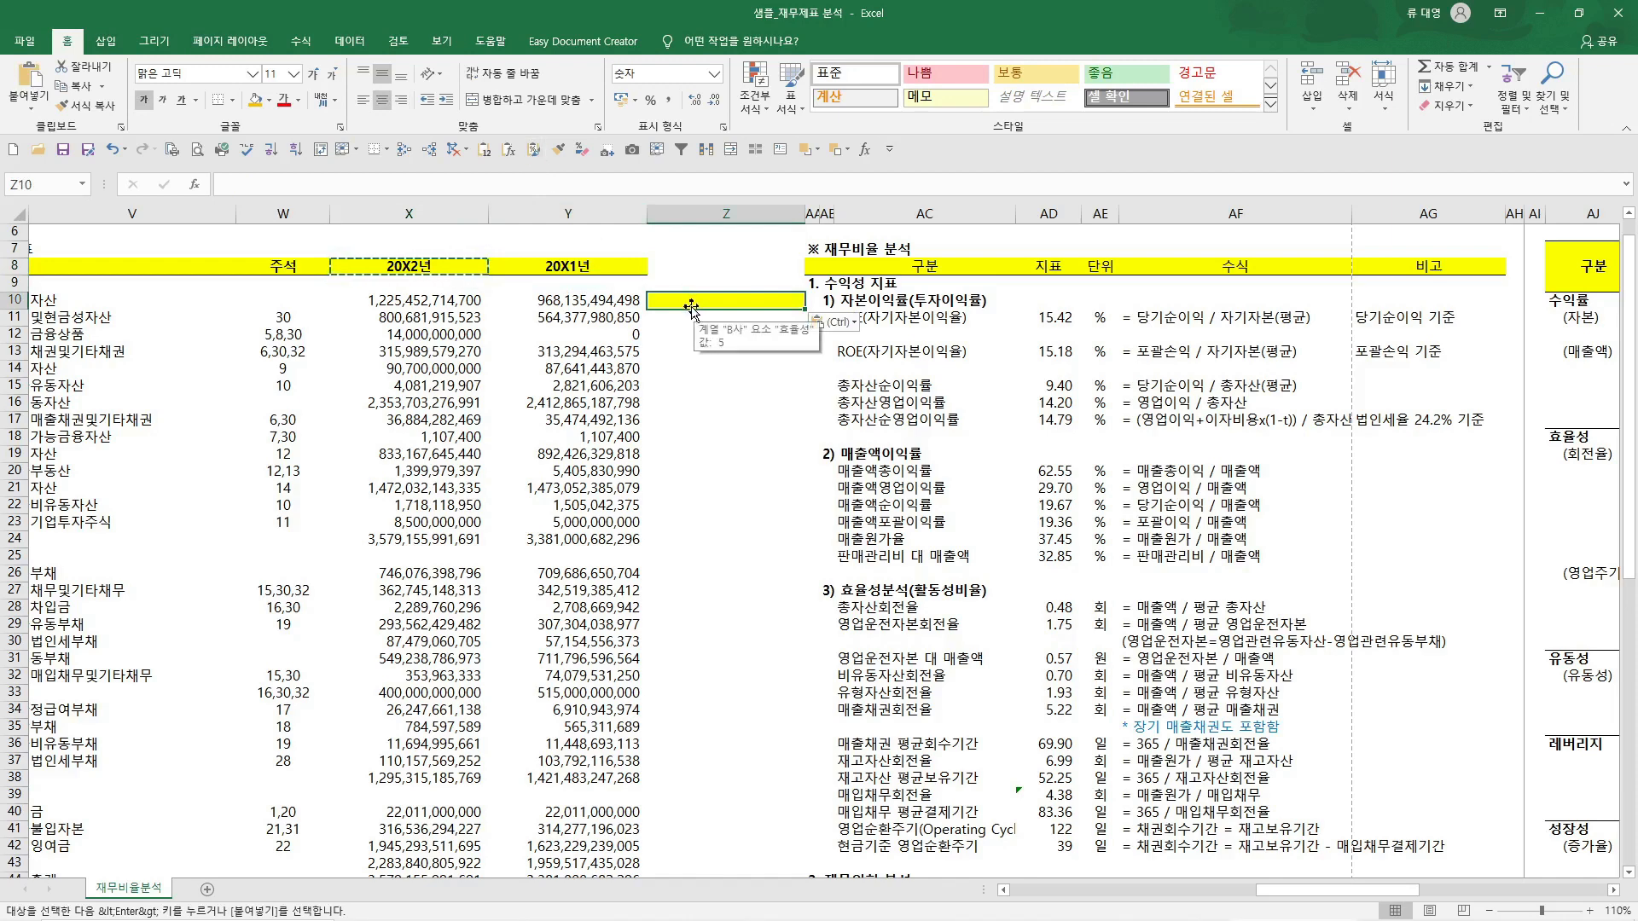
pyautogui.hotkey('ctrl', 'z')
pyautogui.click(673, 366)
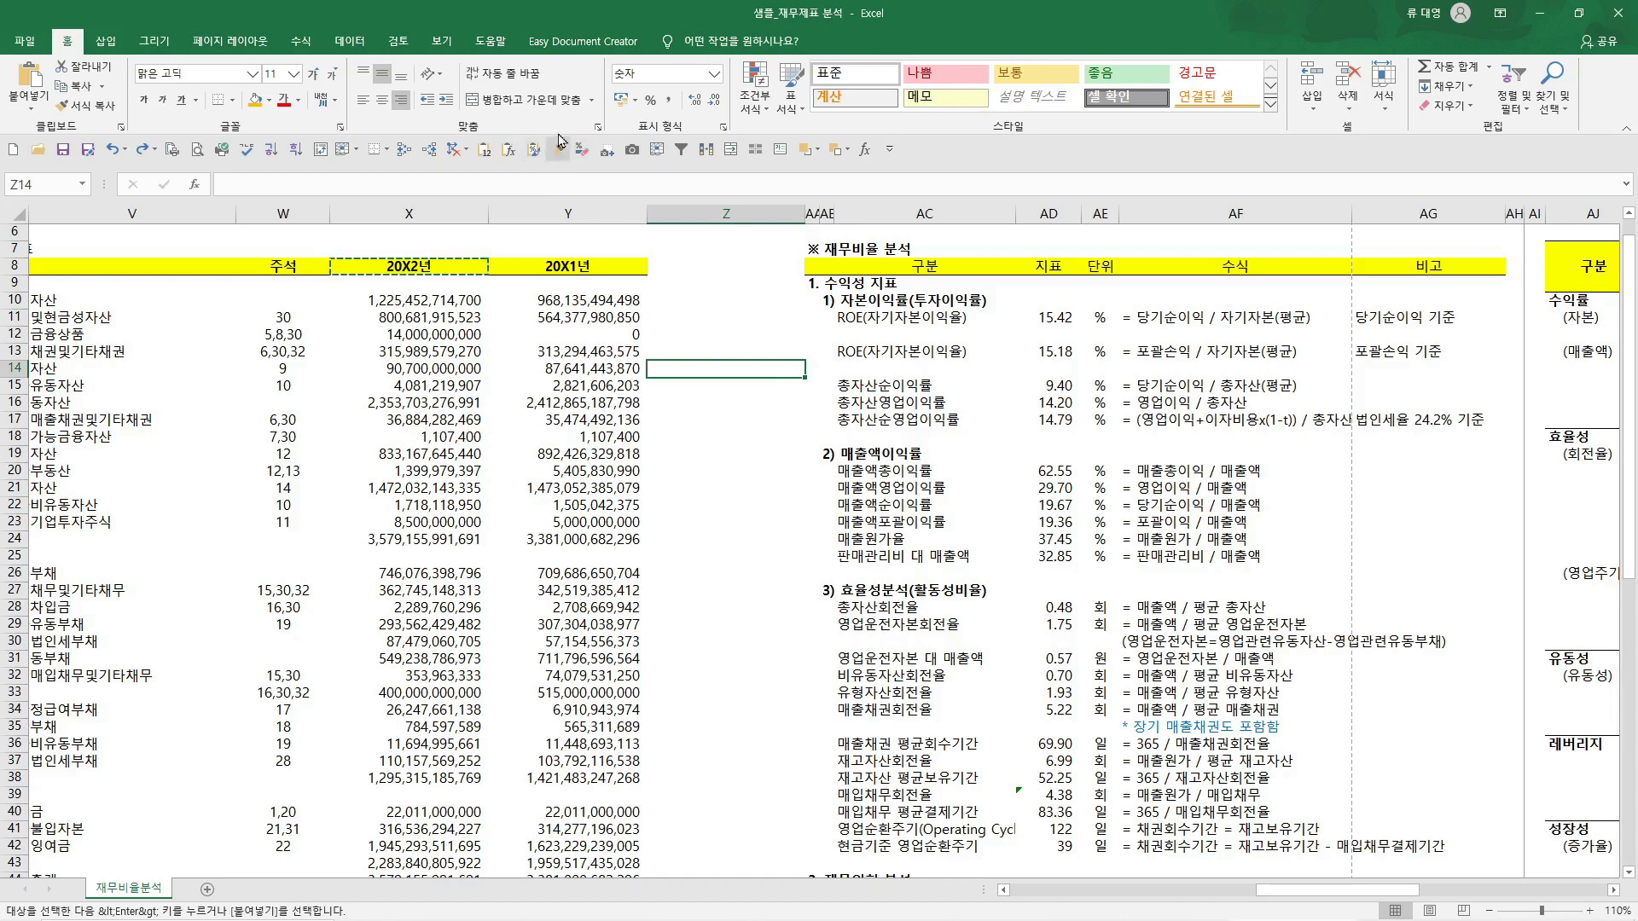
# Insert a screen clipping of the upper 재무비율 결과 table from 샘플_재무제표 분석 into the 엑셀 화면세팅 sheet, about 7.8 by 15.5 cm
pyautogui.hotkey('alt', 'Tab')
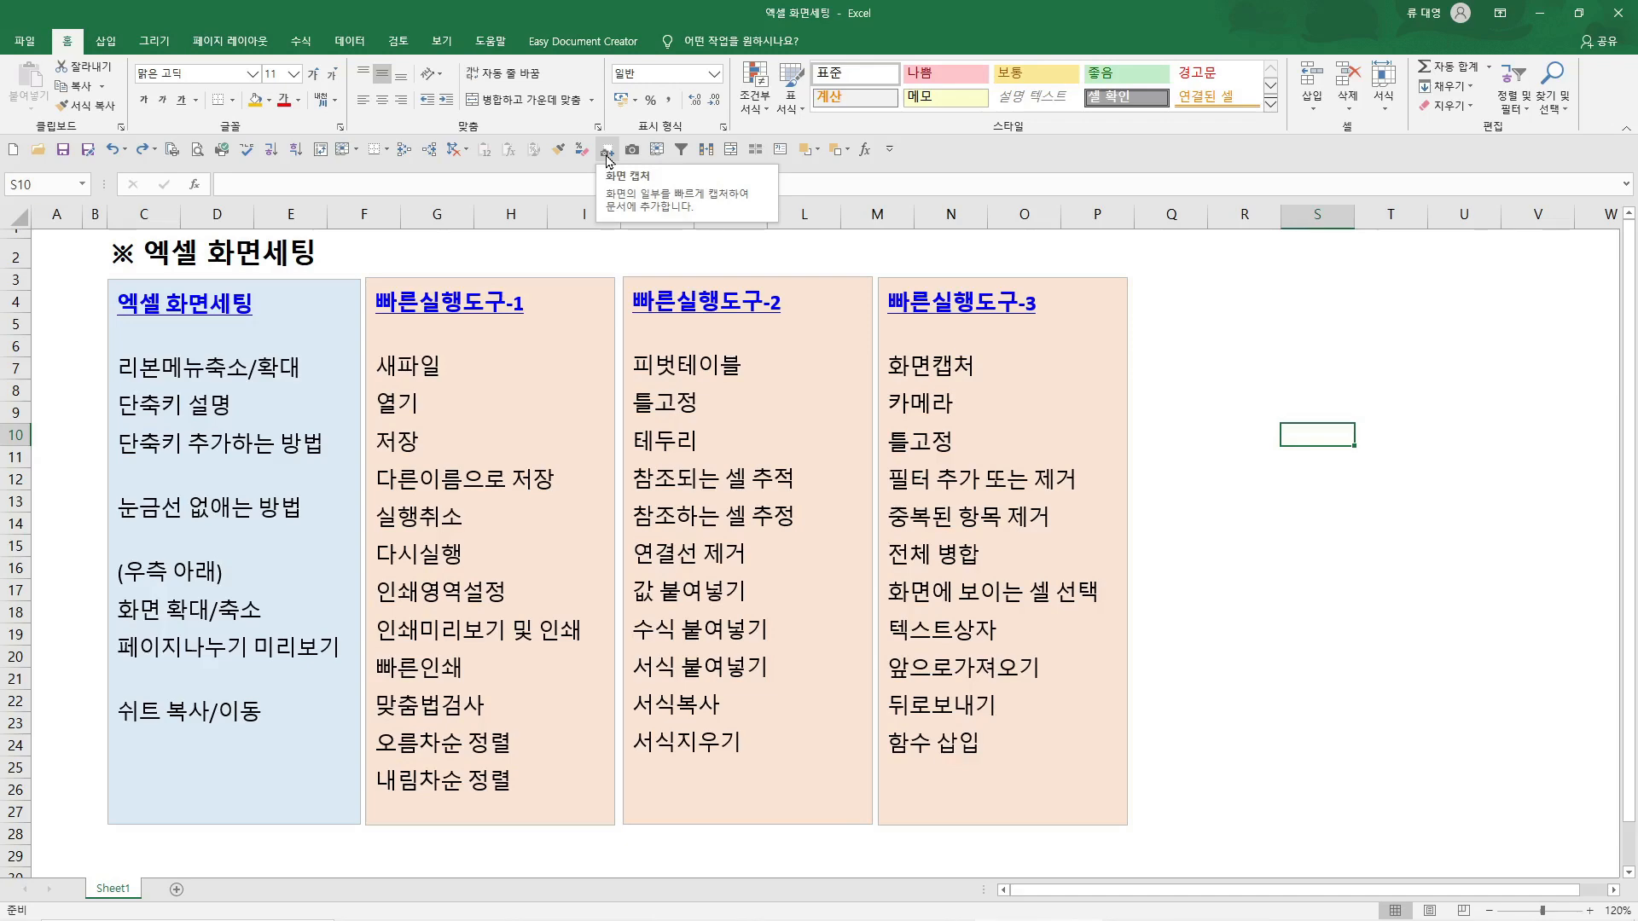
pyautogui.moveTo(319, 915)
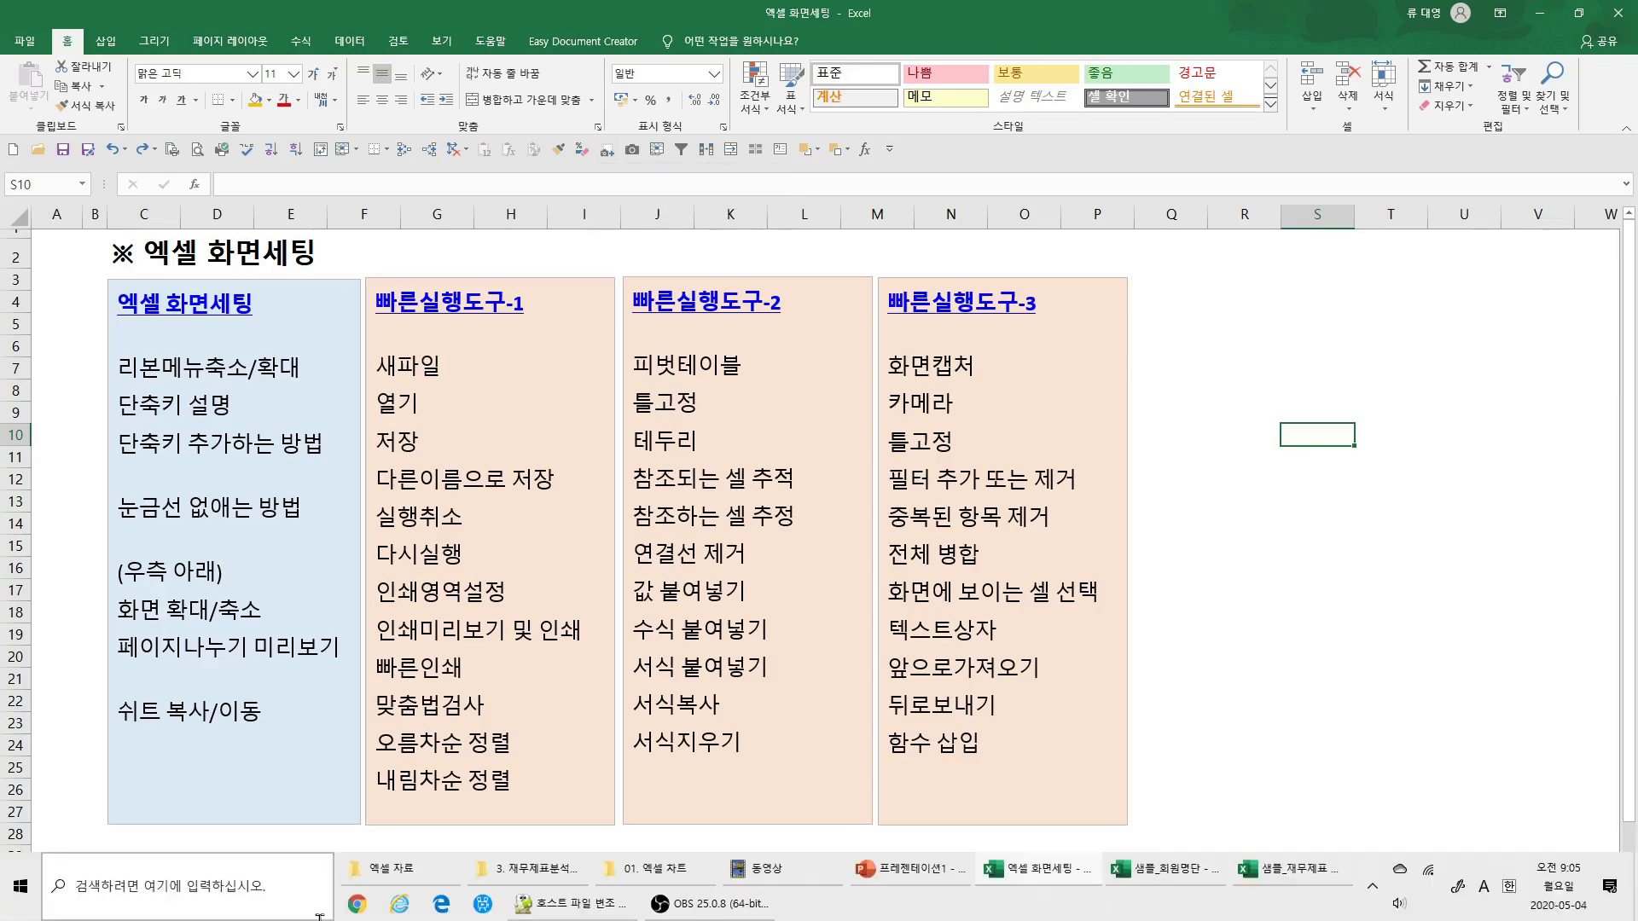
pyautogui.hotkey('alt', 'Tab')
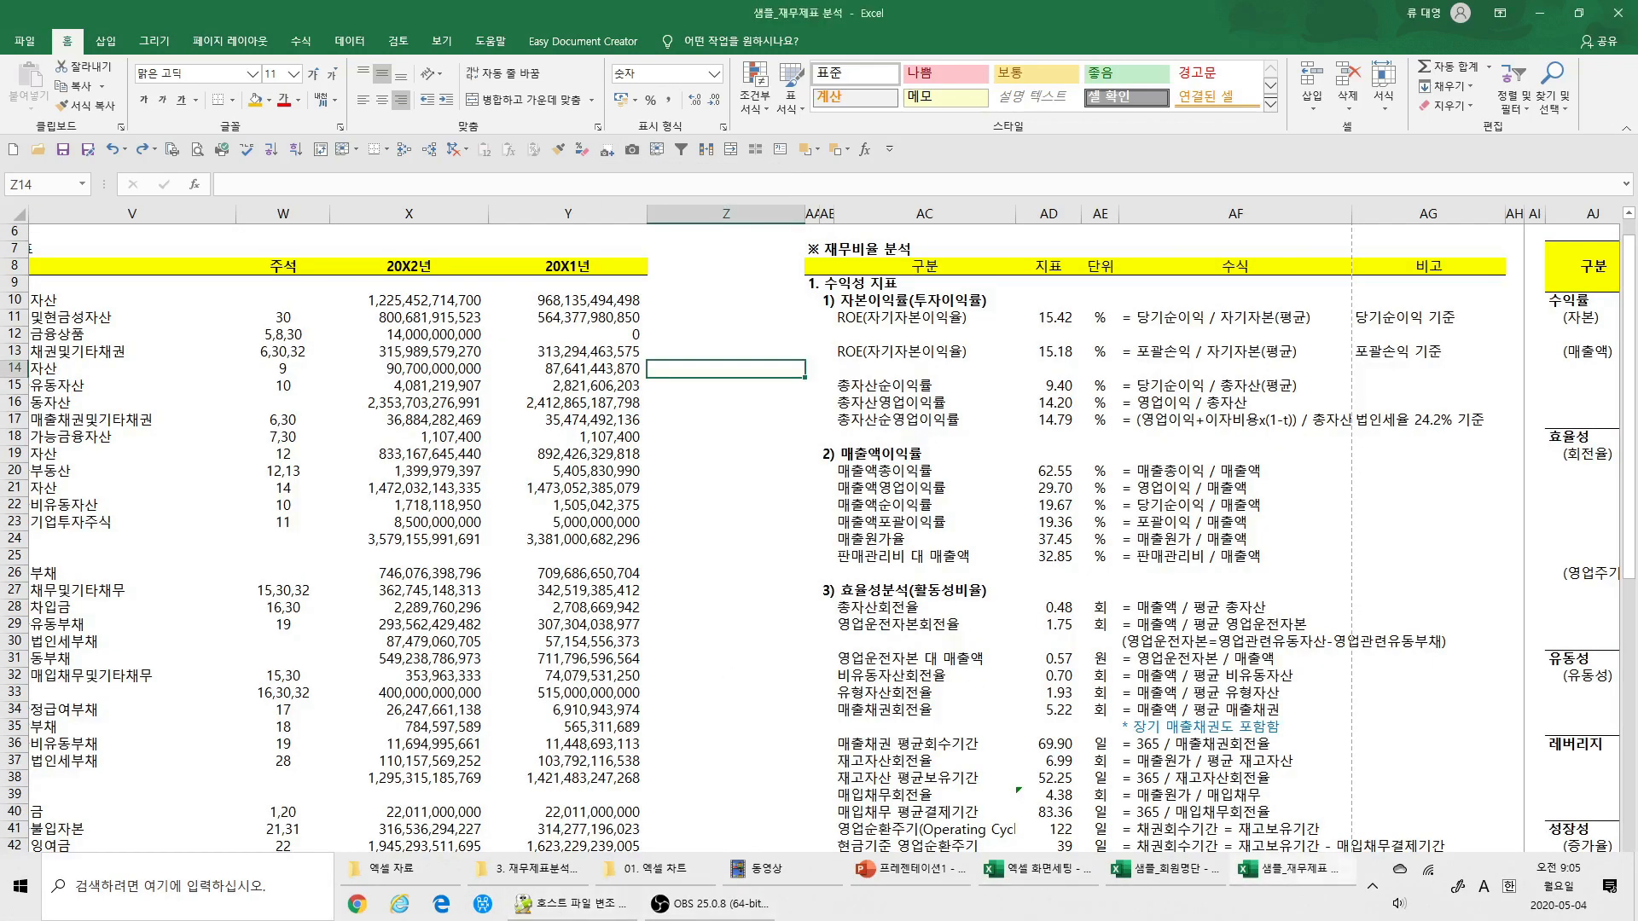
pyautogui.click(1424, 726)
pyautogui.moveTo(1412, 899); pyautogui.dragTo(1503, 903)
pyautogui.scroll(2, 789, 488)
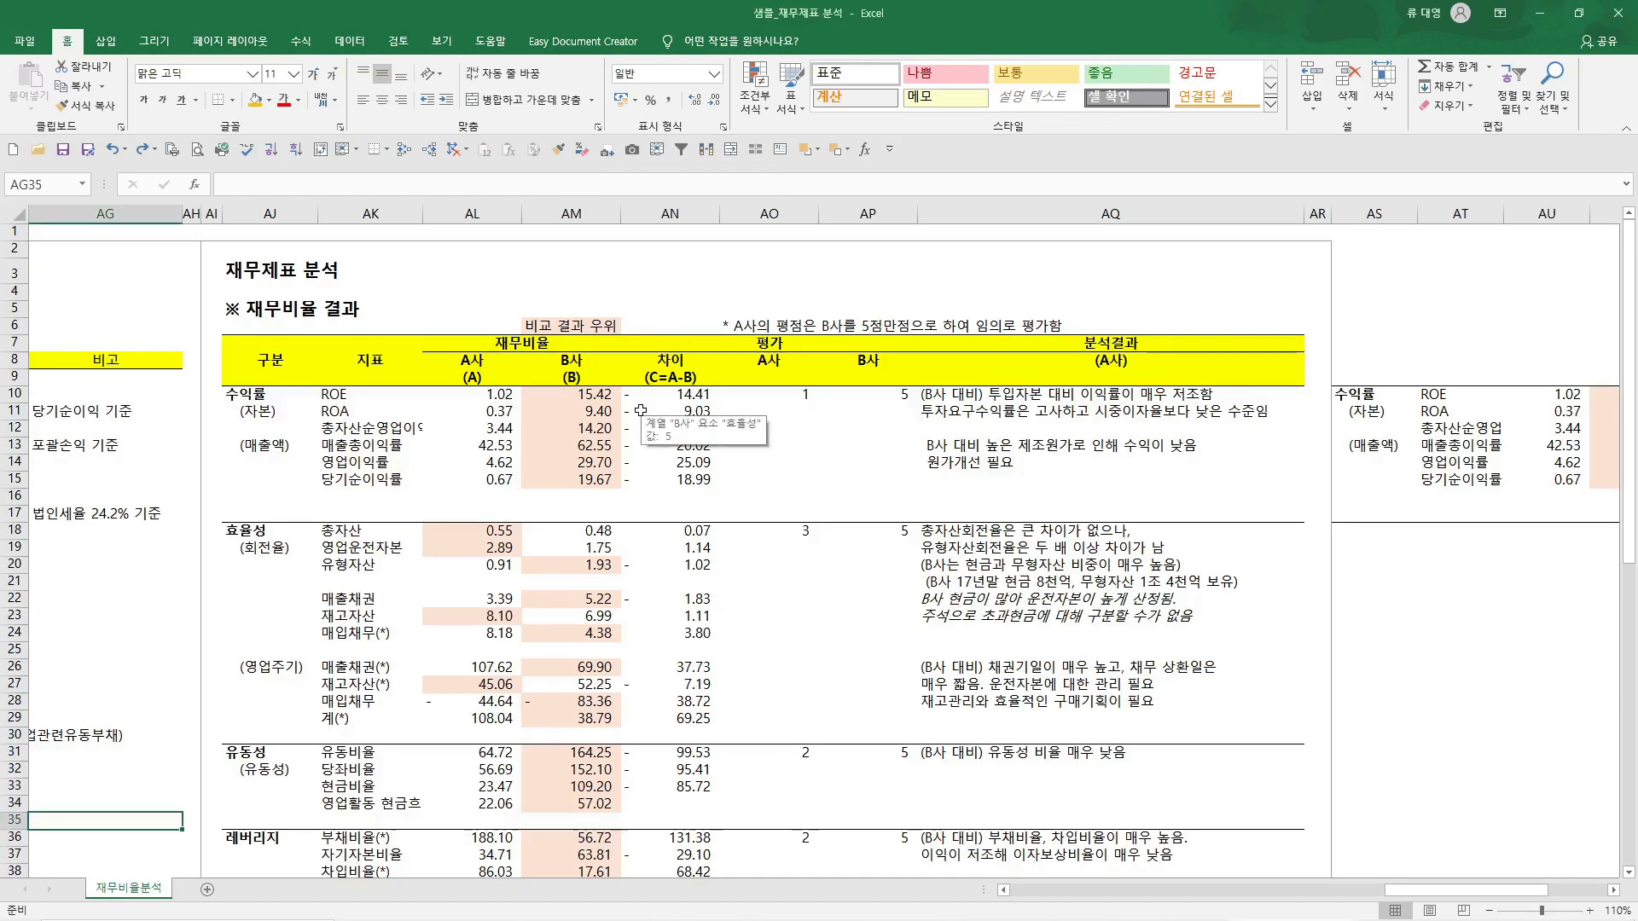
pyautogui.hotkey('alt', 'Tab')
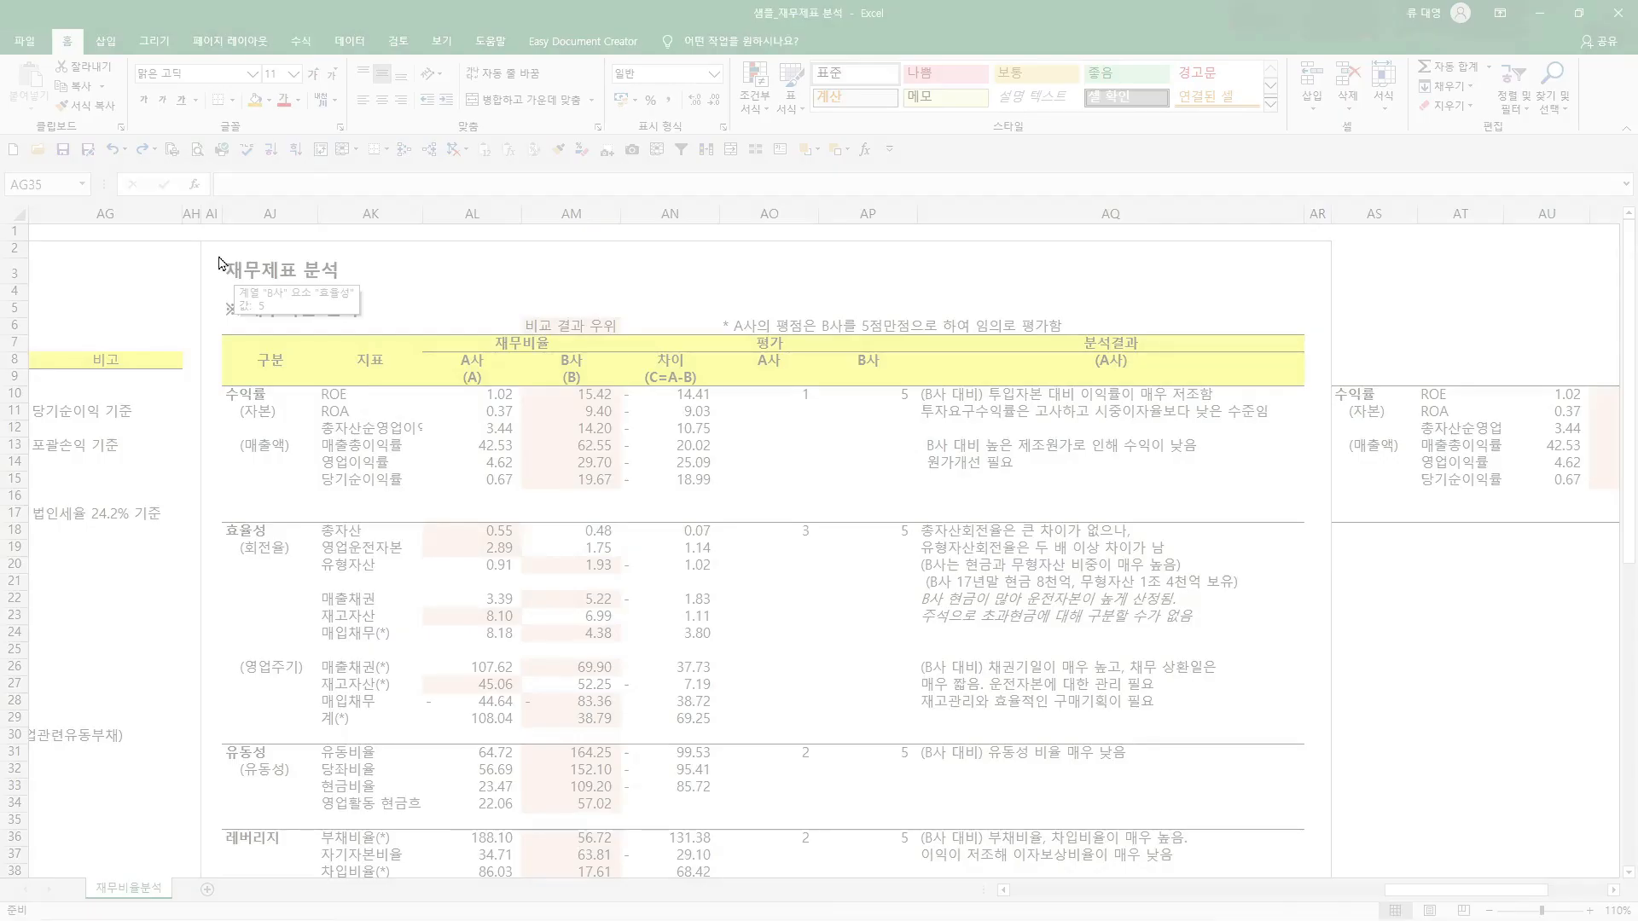
pyautogui.moveTo(219, 256); pyautogui.dragTo(719, 507)
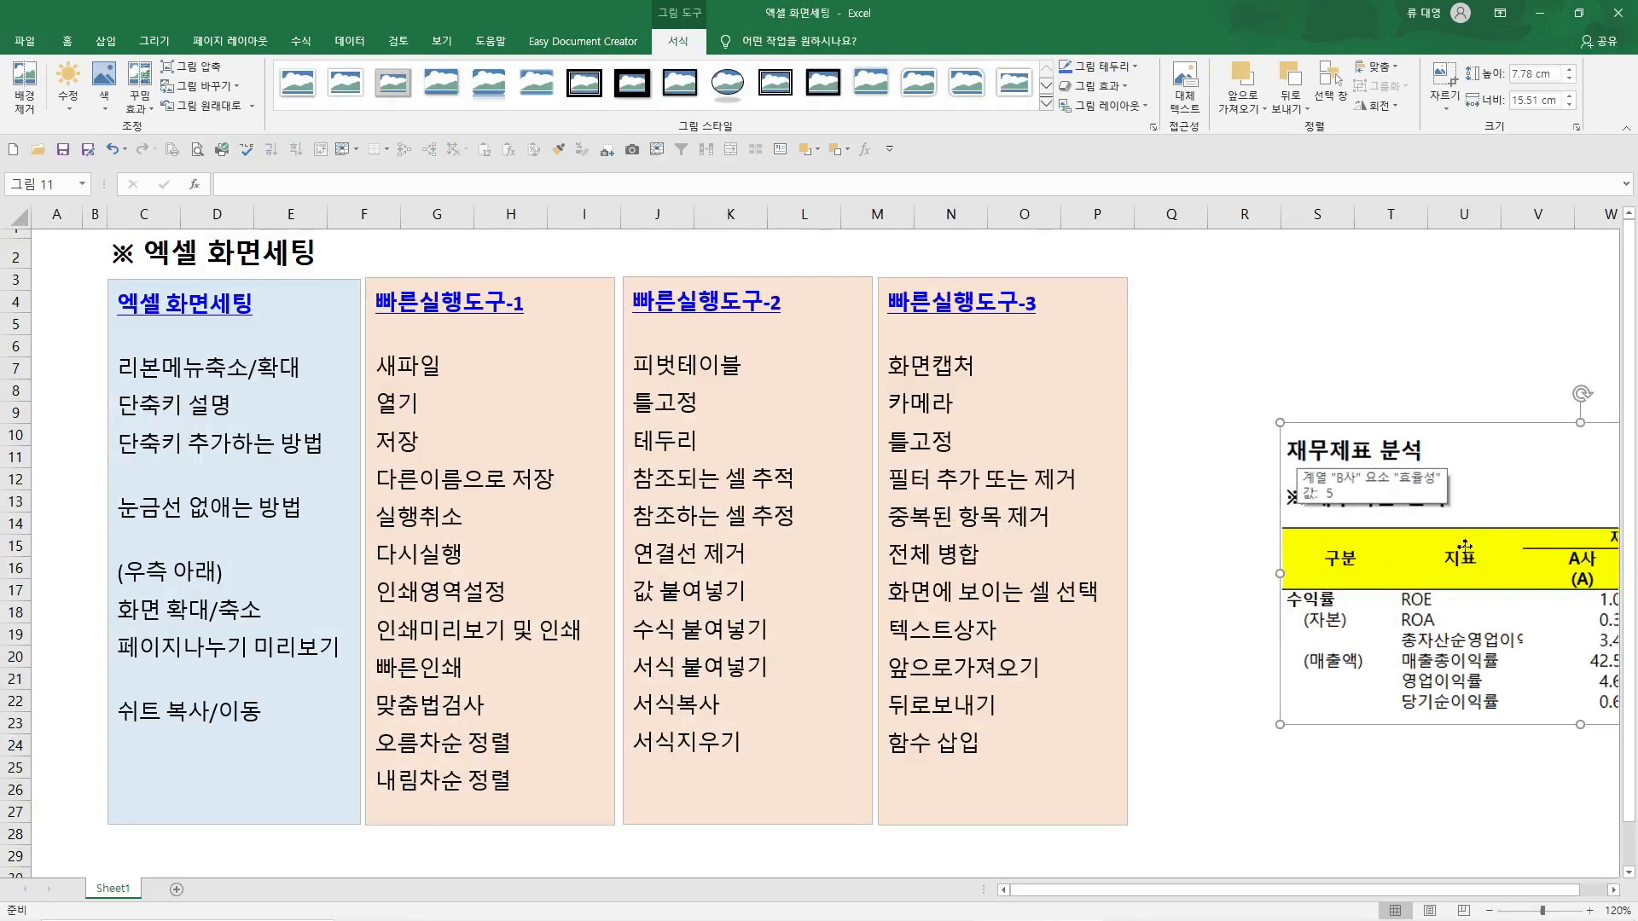
# Move the screen clipping over the text boxes and delete it
pyautogui.moveTo(1479, 525); pyautogui.dragTo(665, 522)
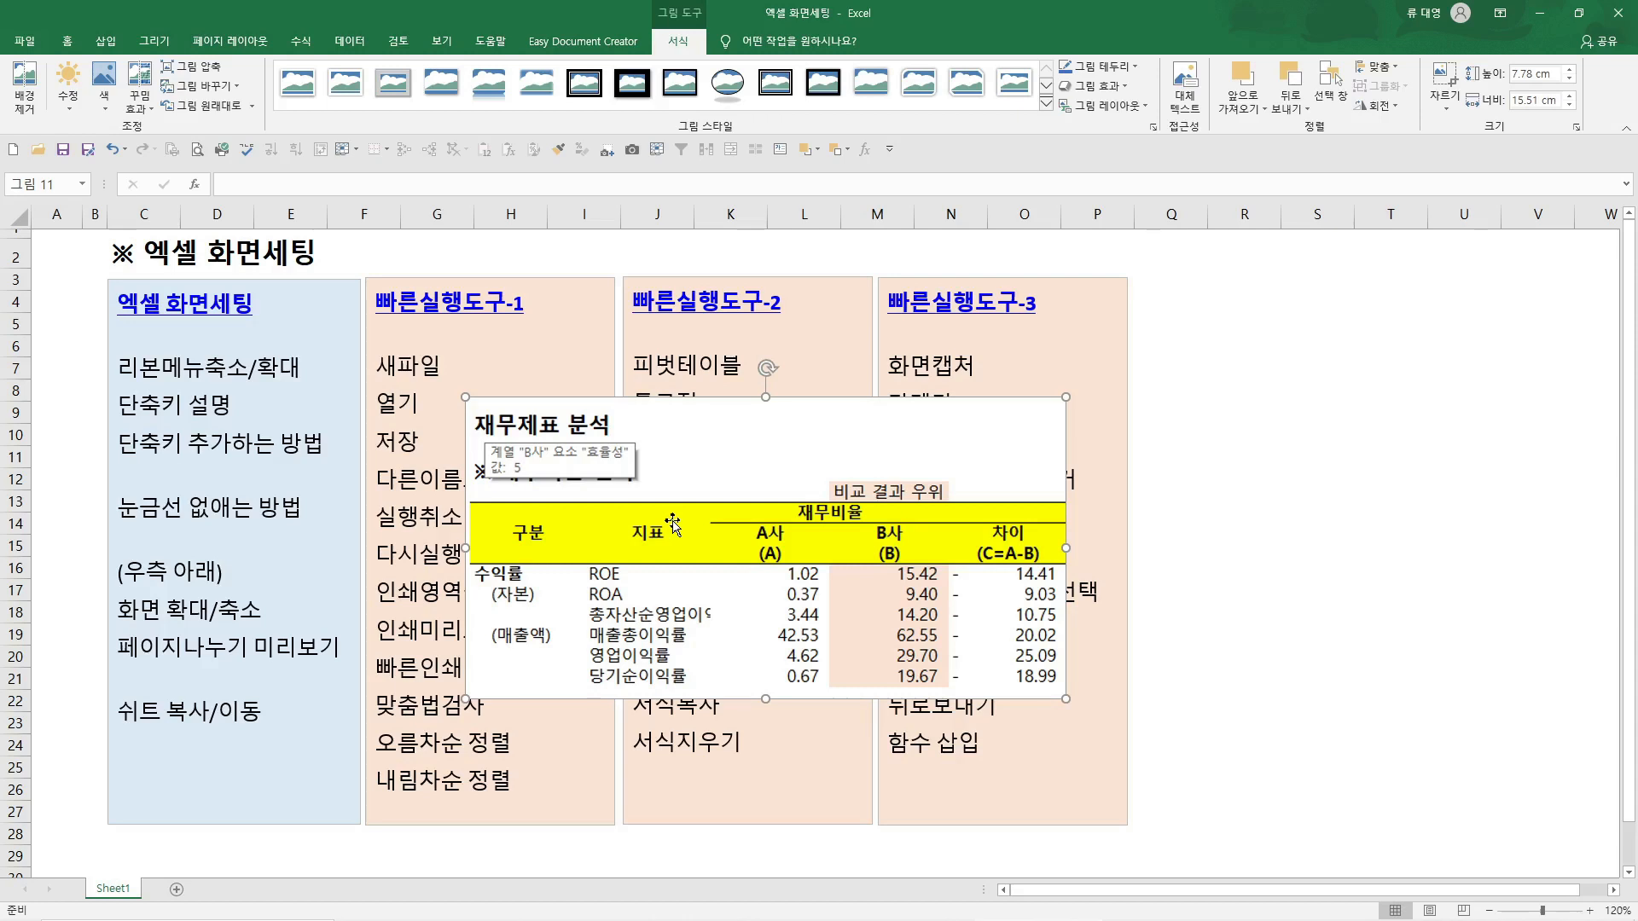
pyautogui.press('Delete')
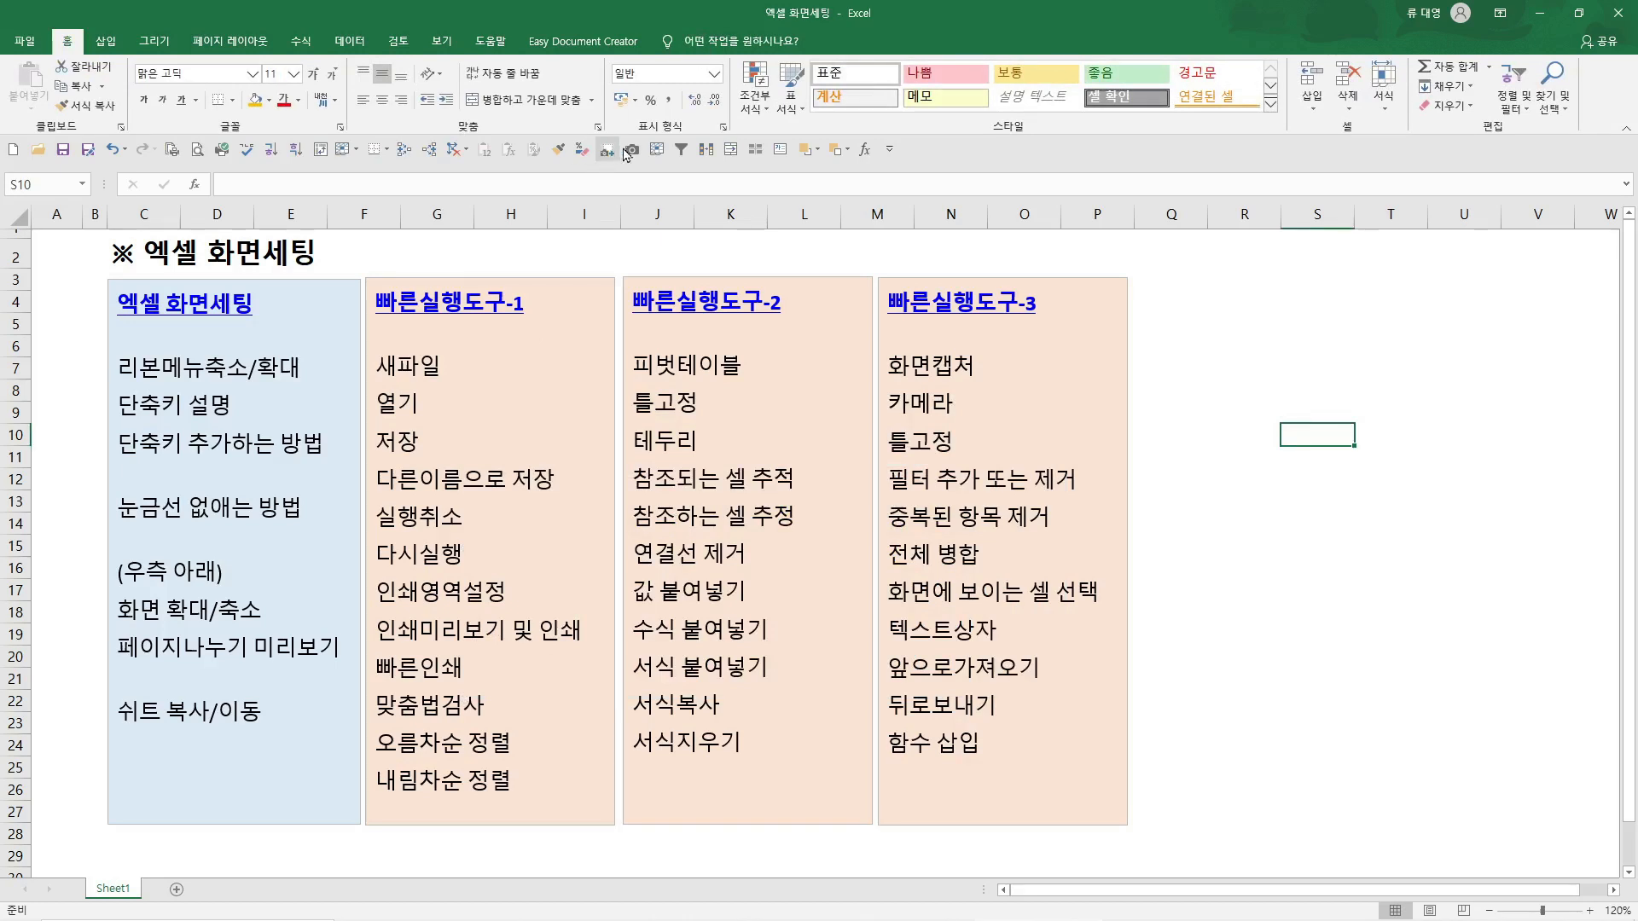
# Use the Camera tool to place a linked picture of C2:P28 beside the text boxes at column Q, and delete it
pyautogui.moveTo(108, 259); pyautogui.dragTo(1116, 835)
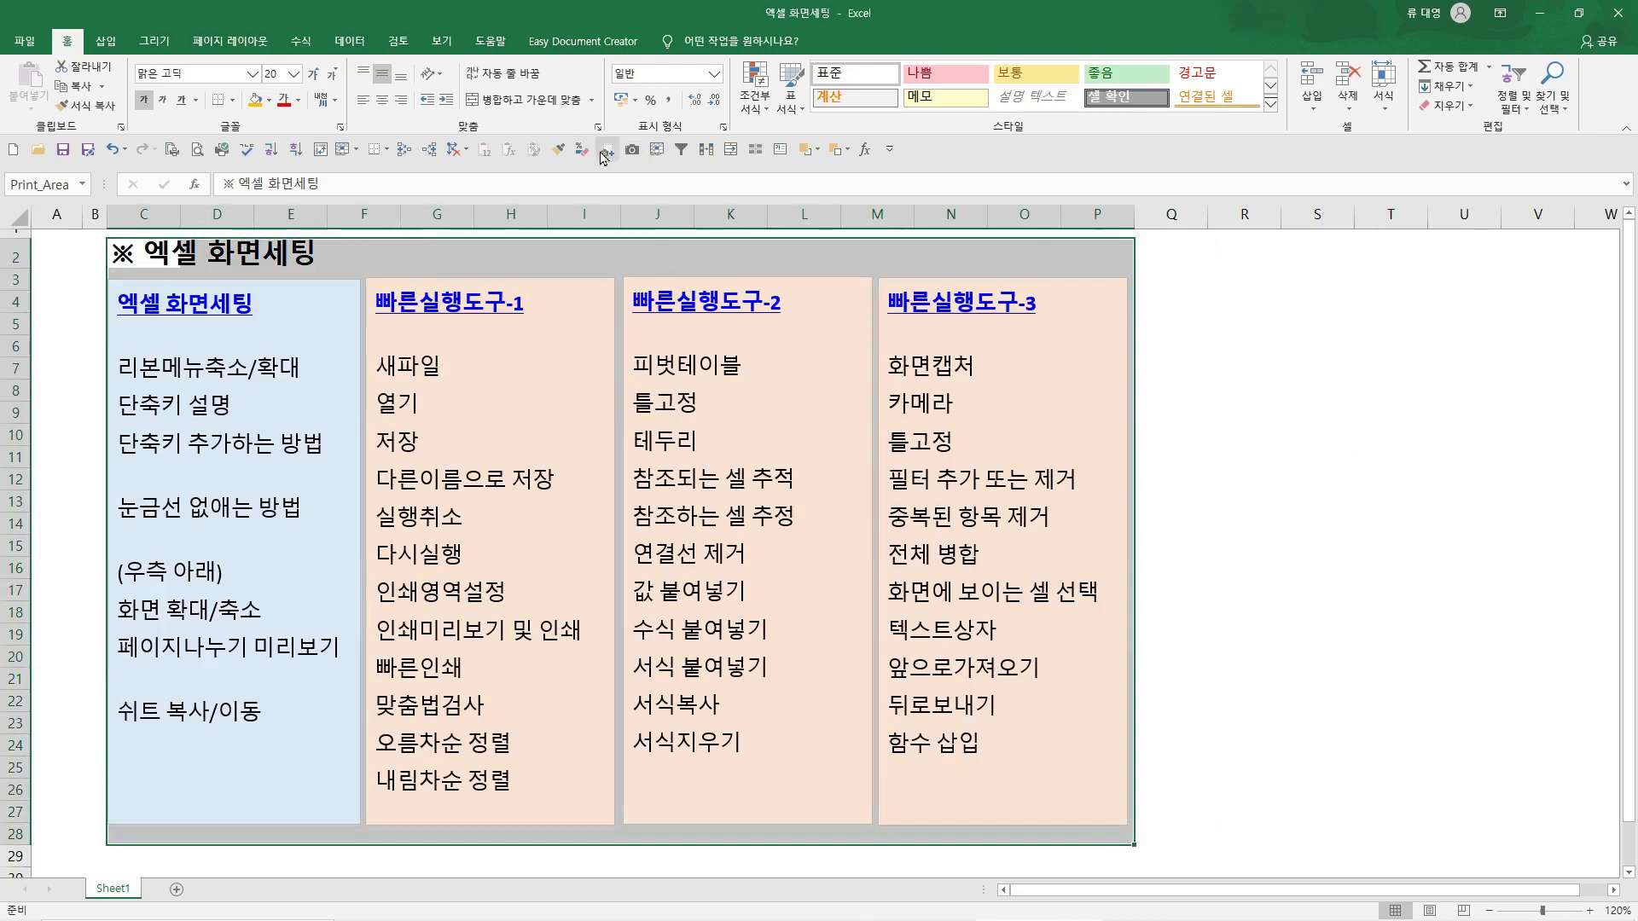
pyautogui.click(632, 149)
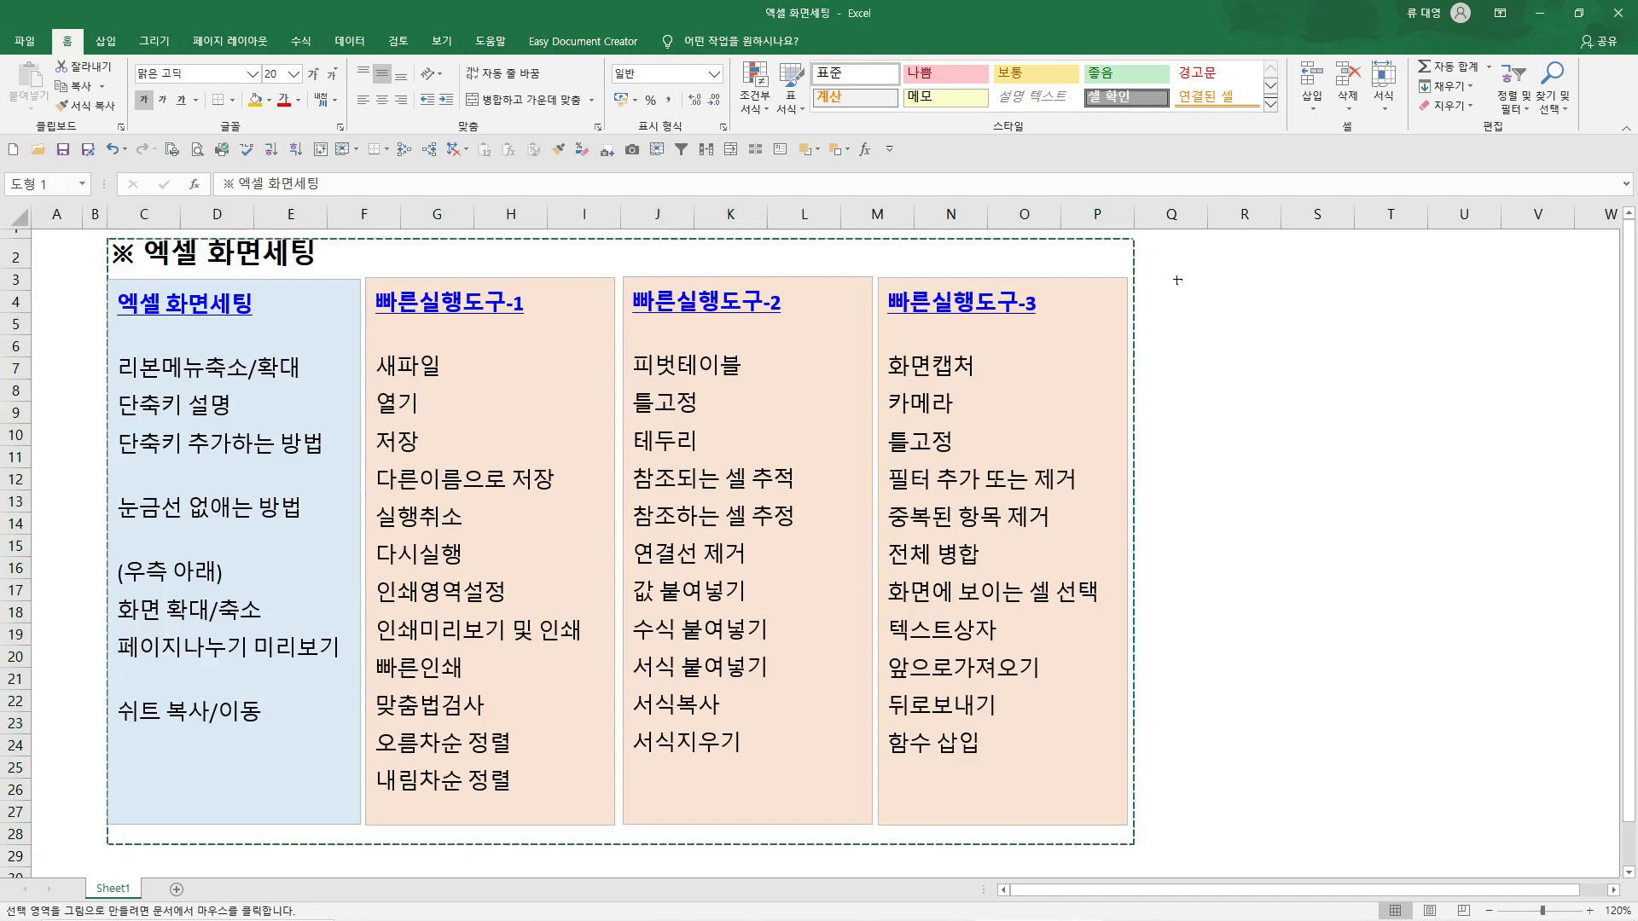
pyautogui.click(1179, 280)
pyautogui.click(1152, 587)
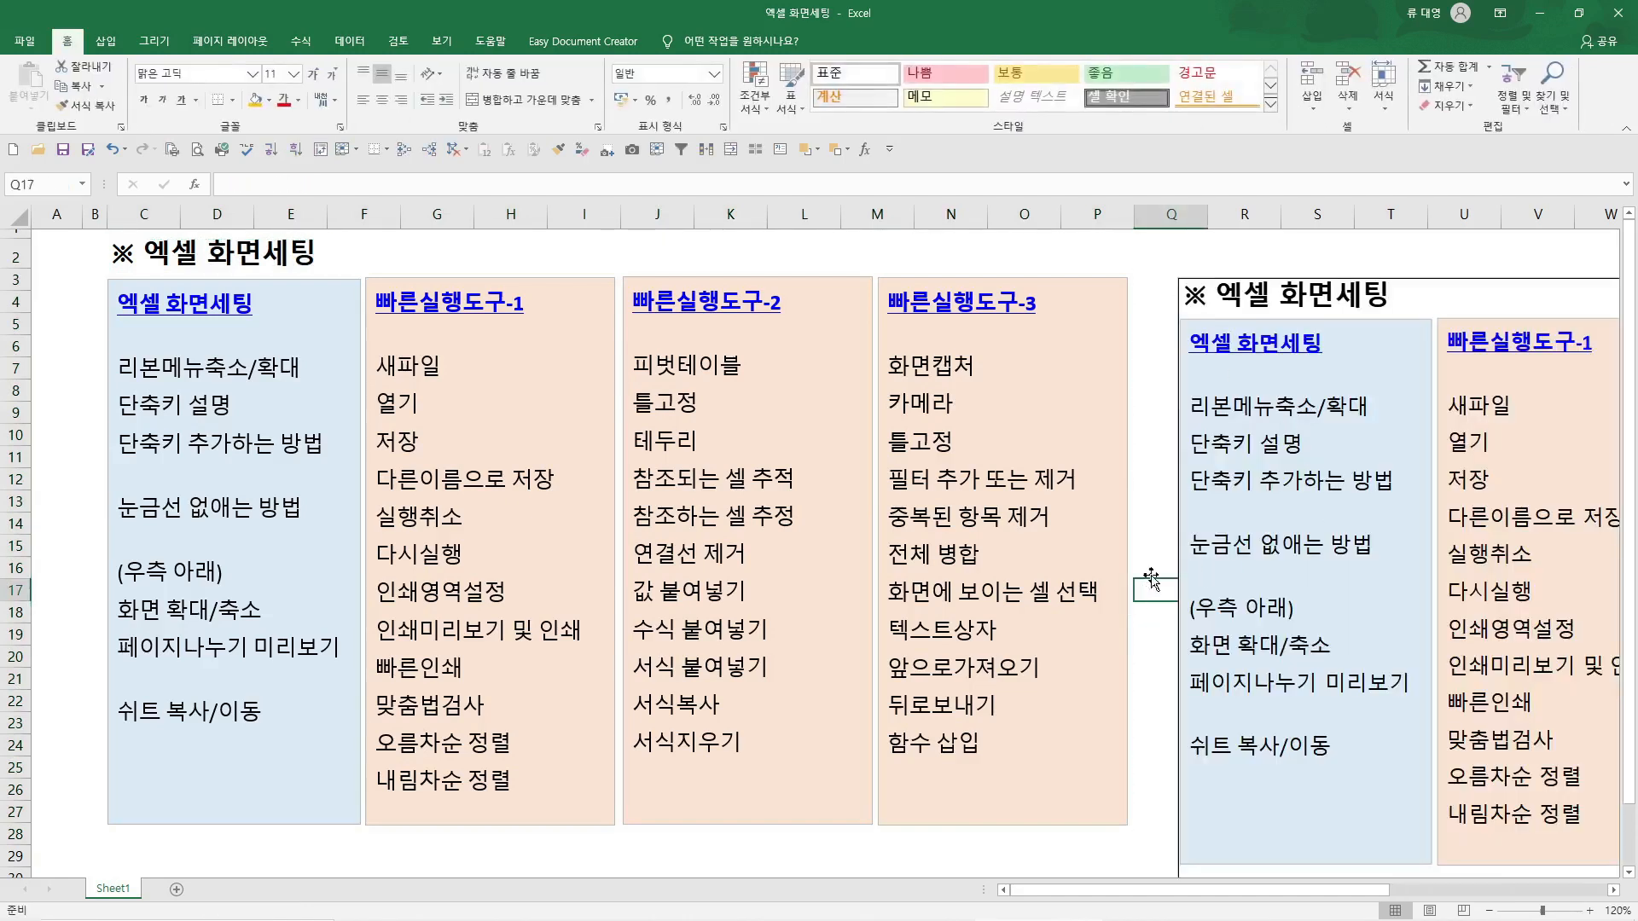
pyautogui.click(1345, 500)
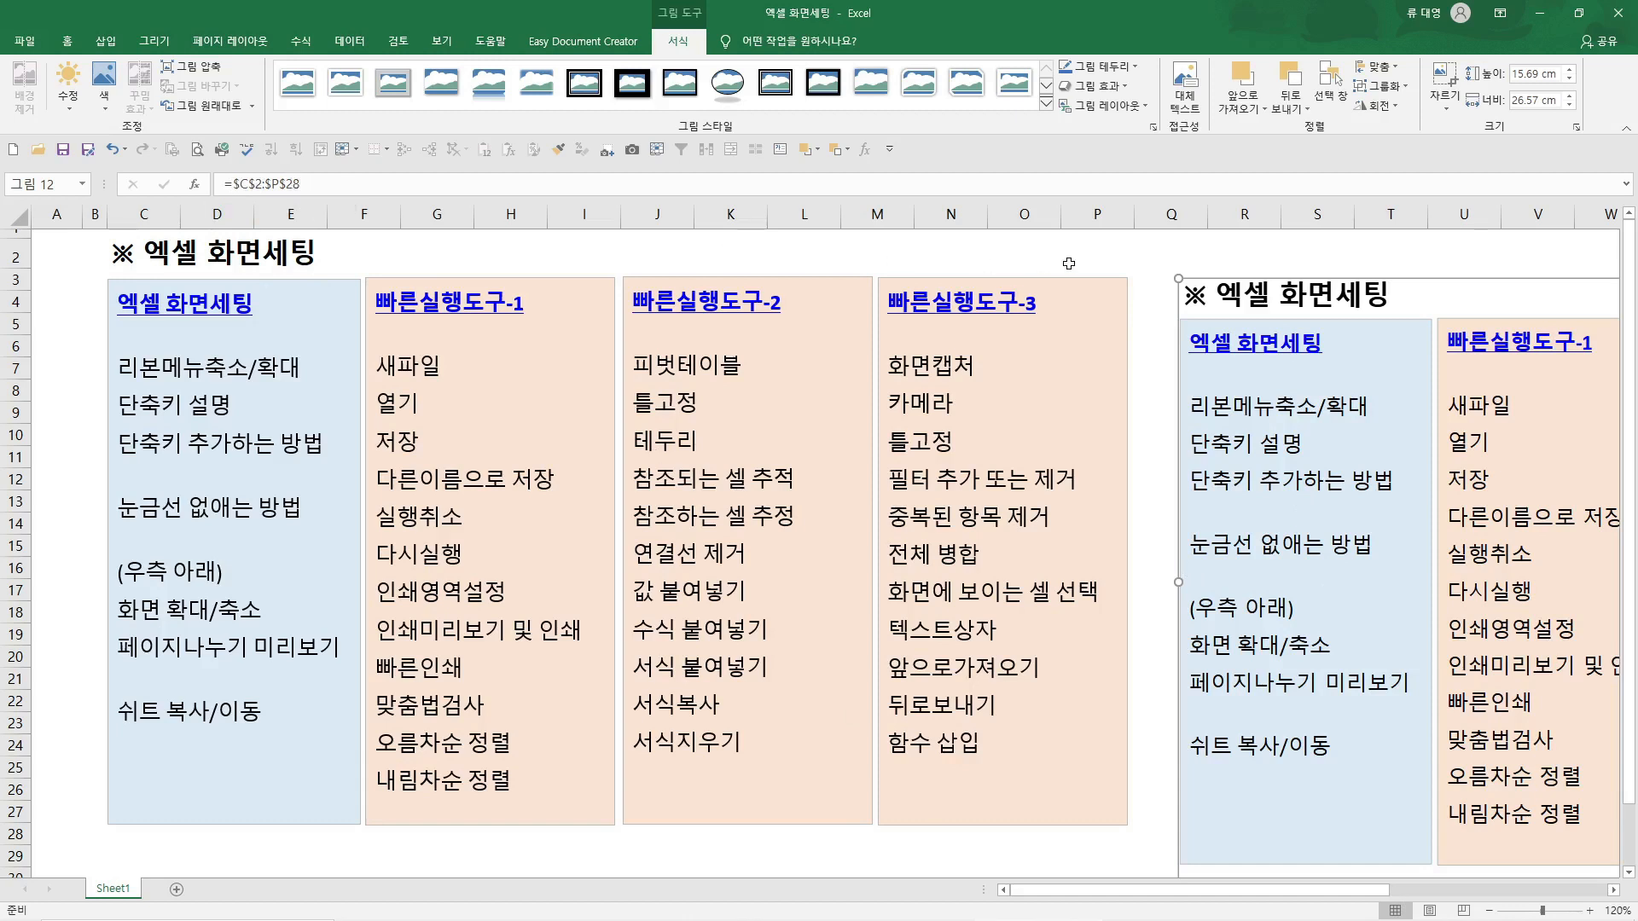
pyautogui.press('Delete')
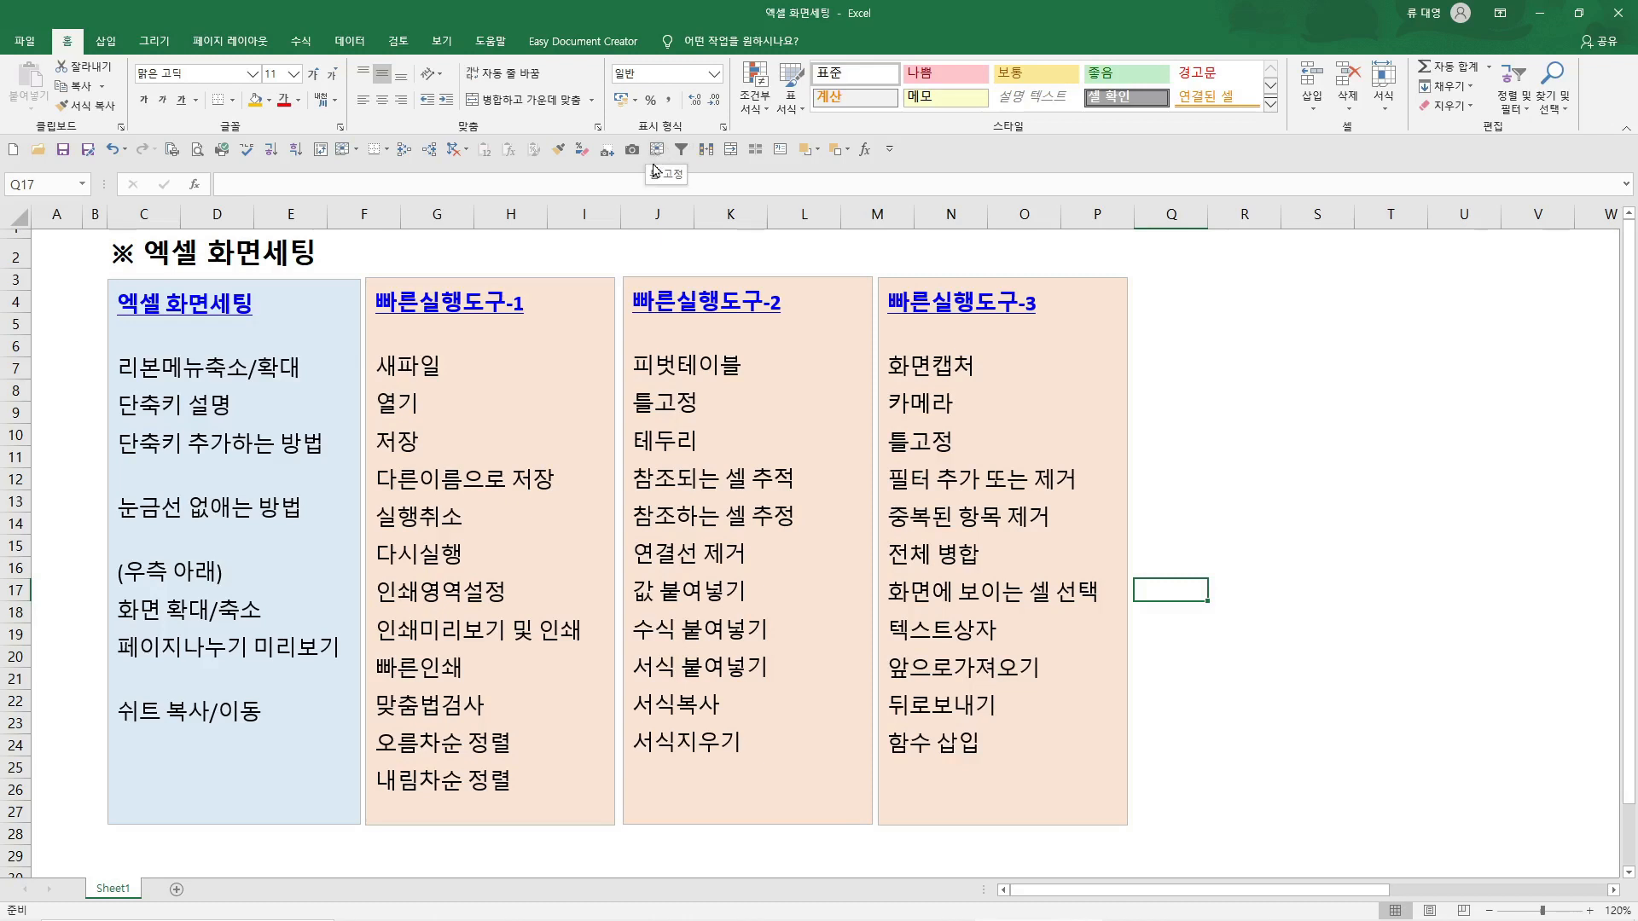
# Freeze the rows above row 3 from cell A3, and delete the linked picture restored by an undo
pyautogui.click(46, 360)
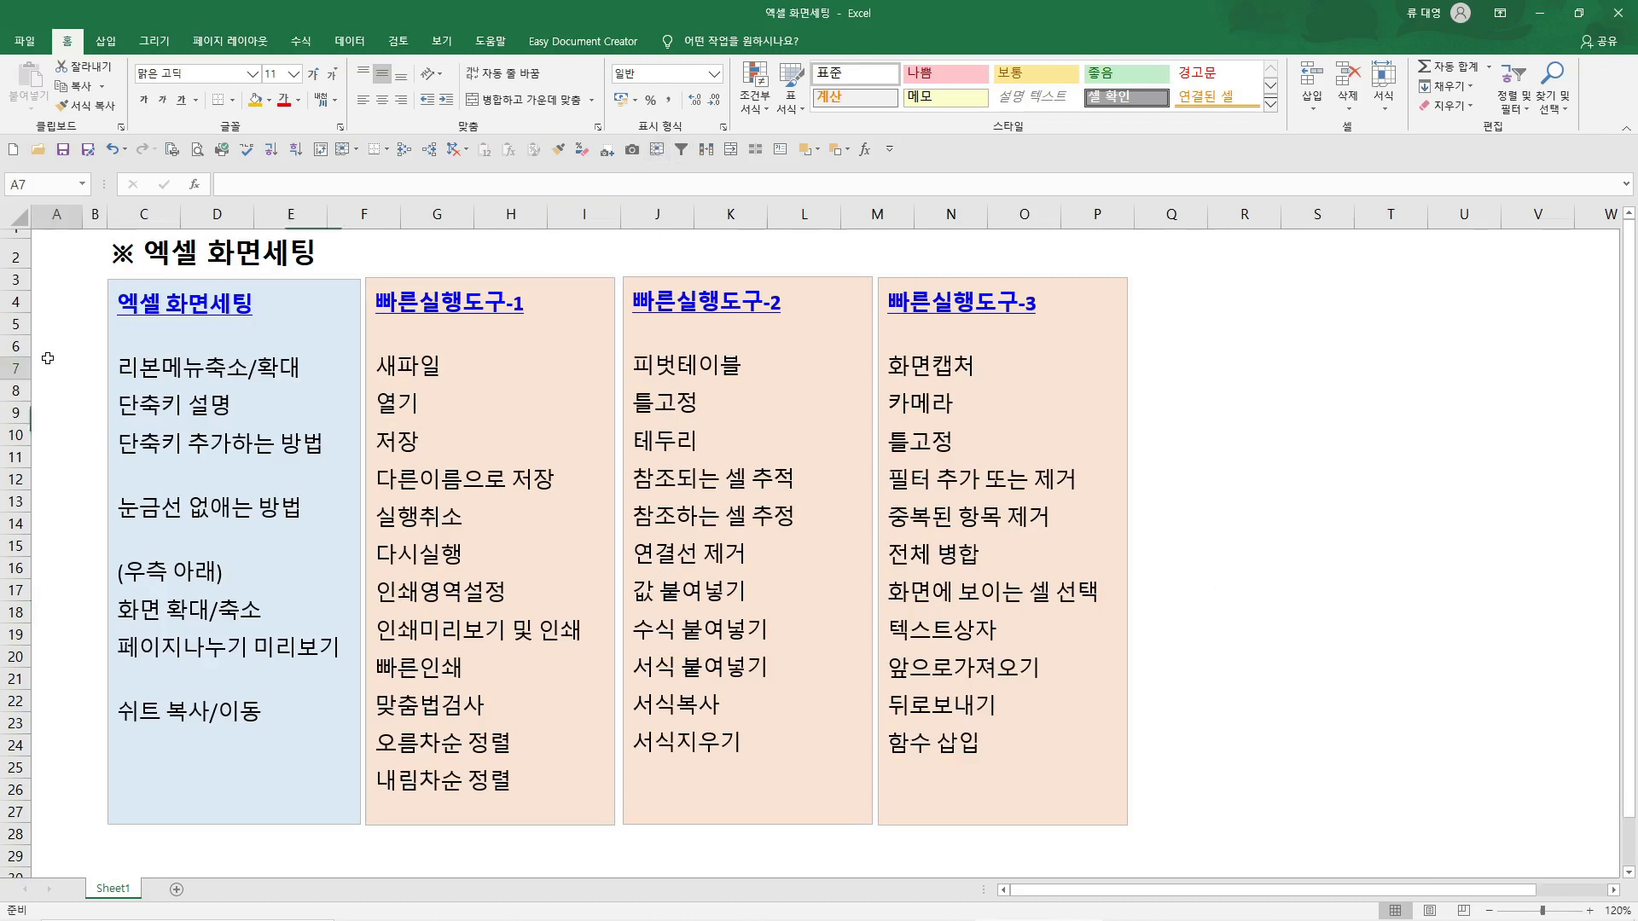
pyautogui.click(74, 278)
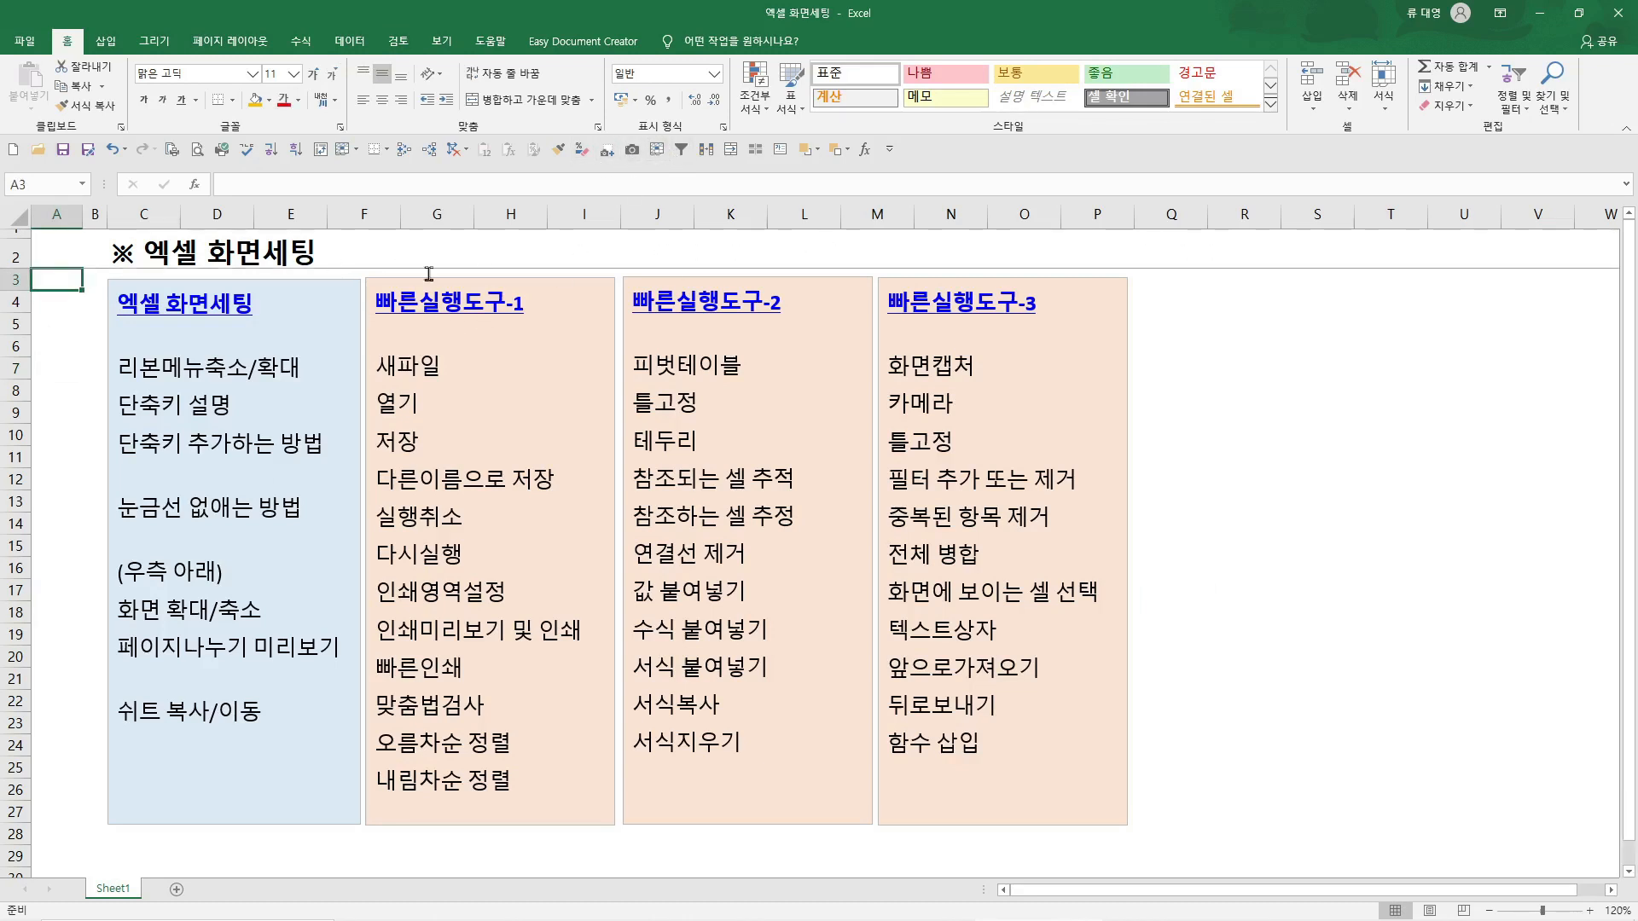
pyautogui.click(335, 273)
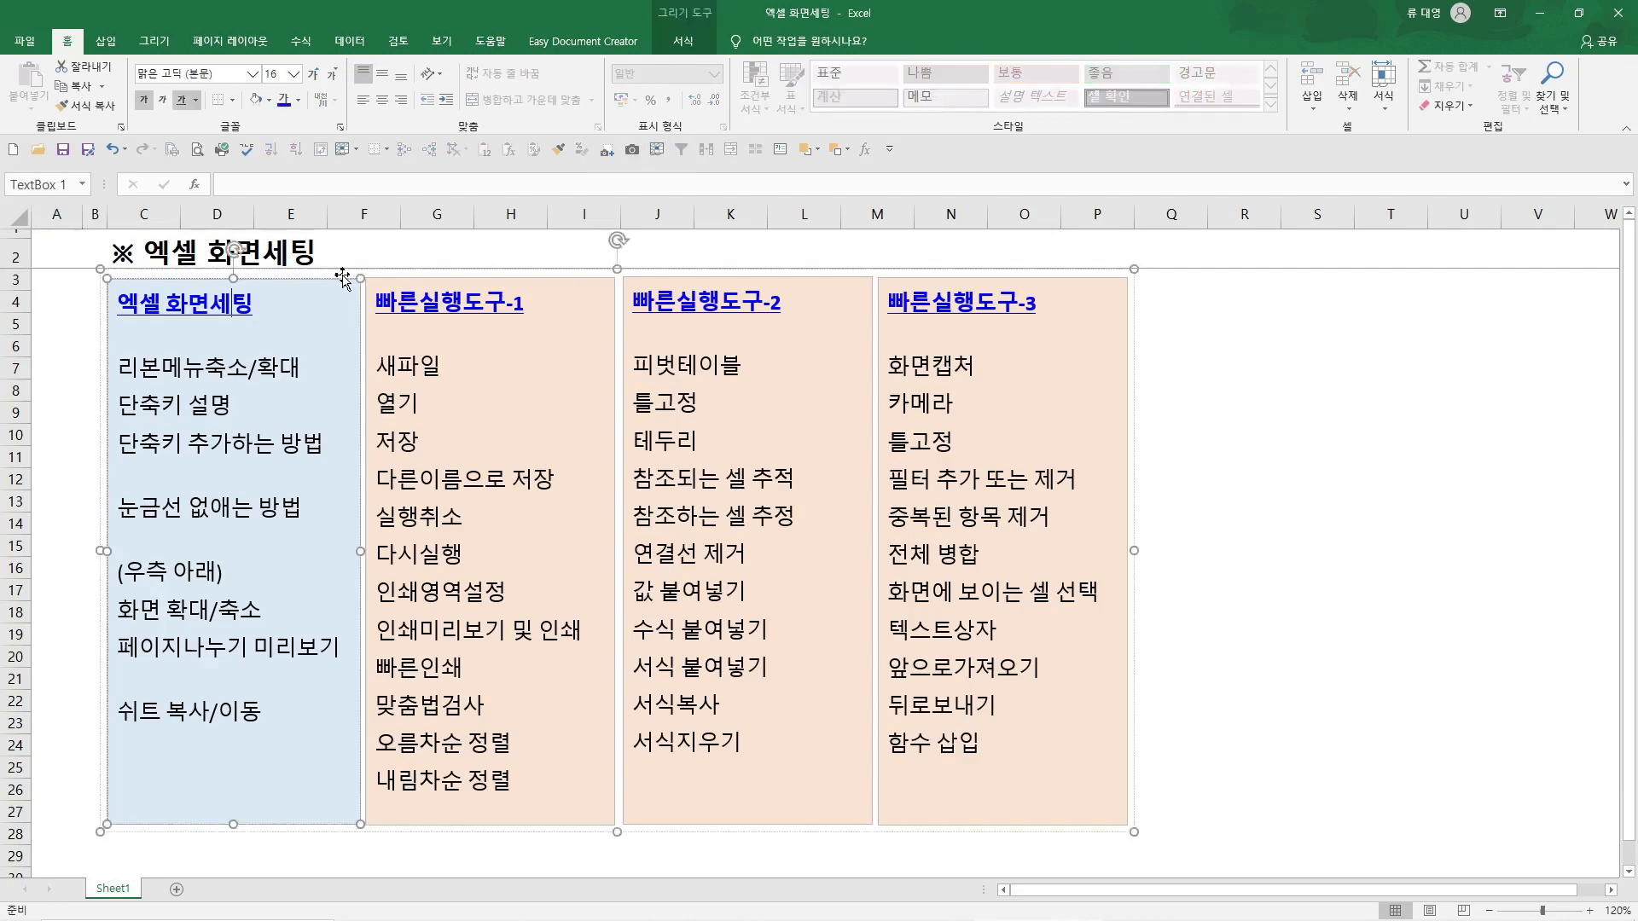
pyautogui.click(350, 249)
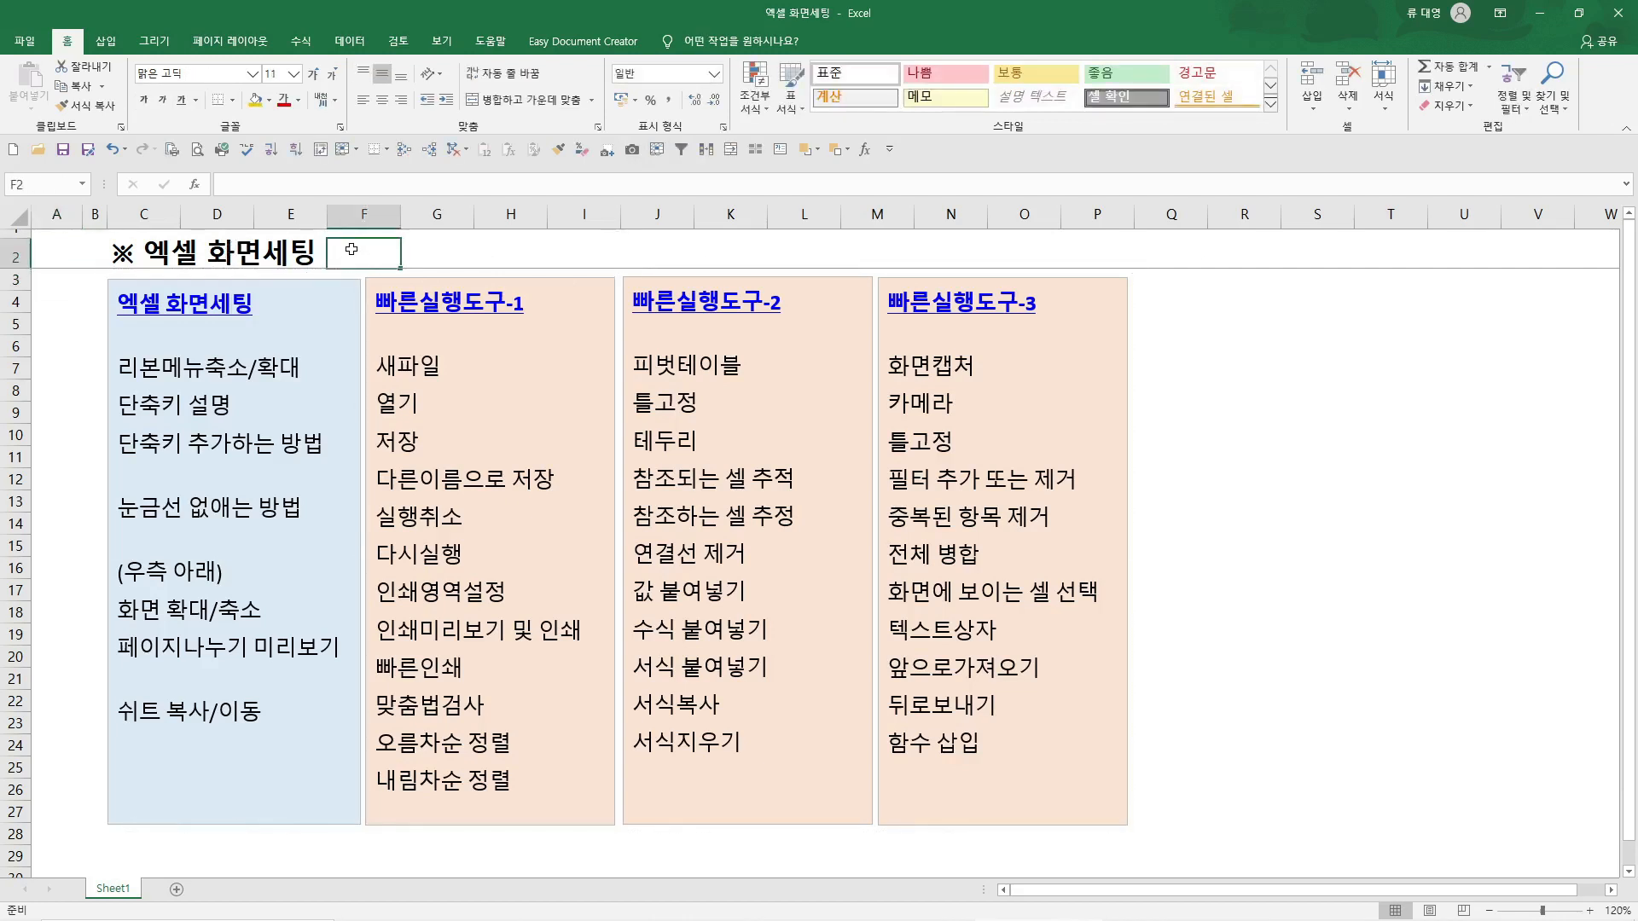
pyautogui.click(705, 149)
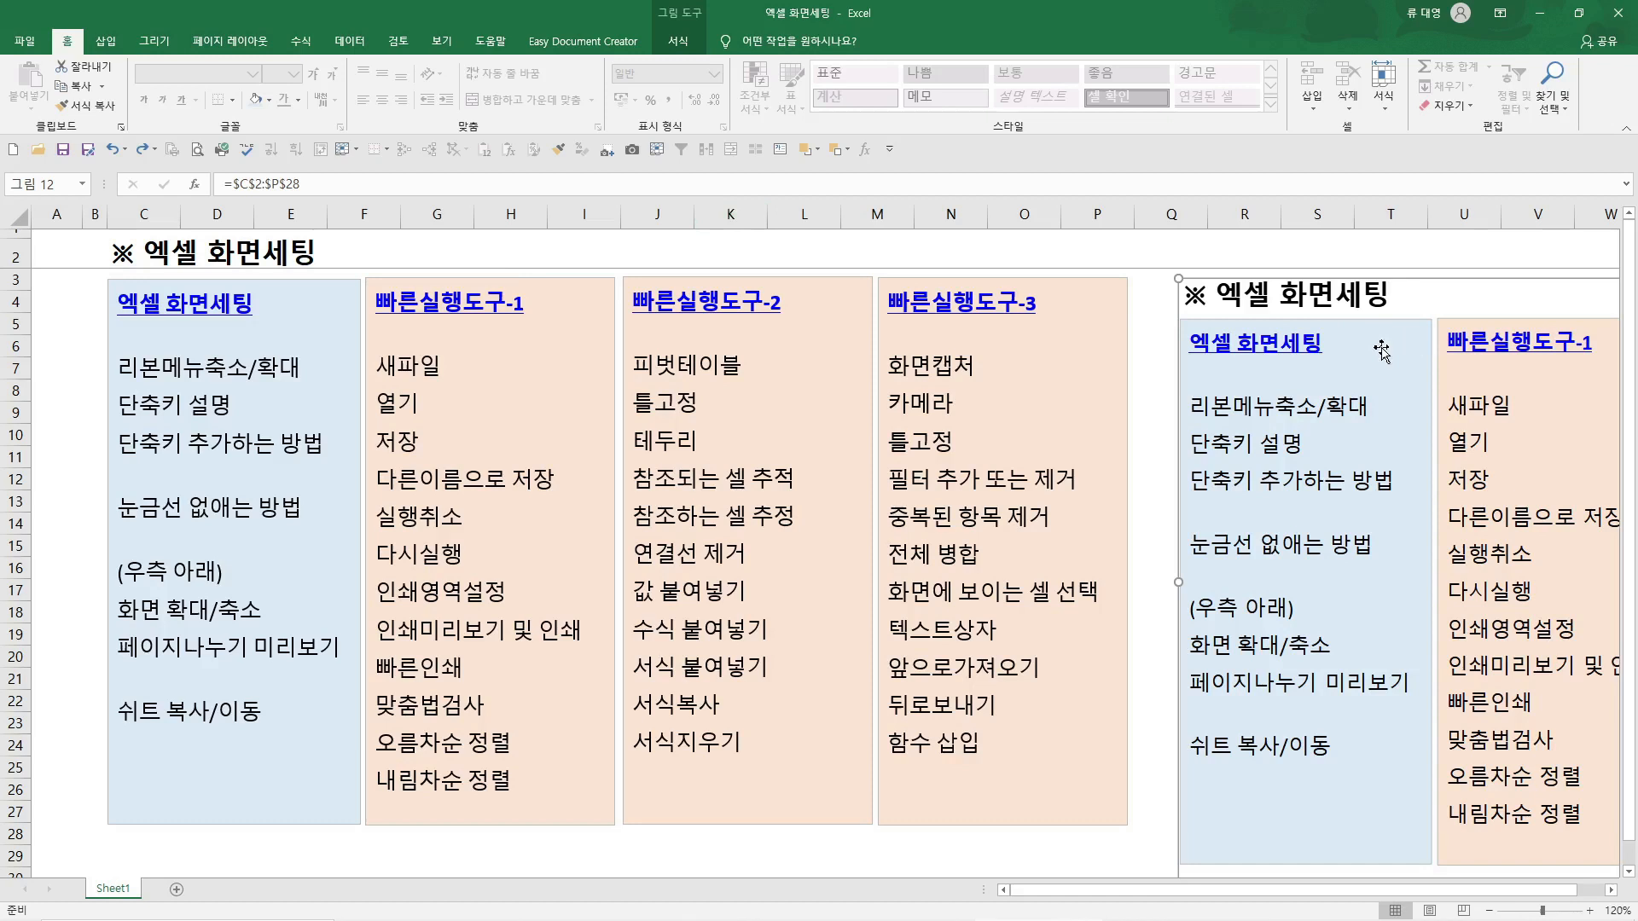
pyautogui.press('Delete')
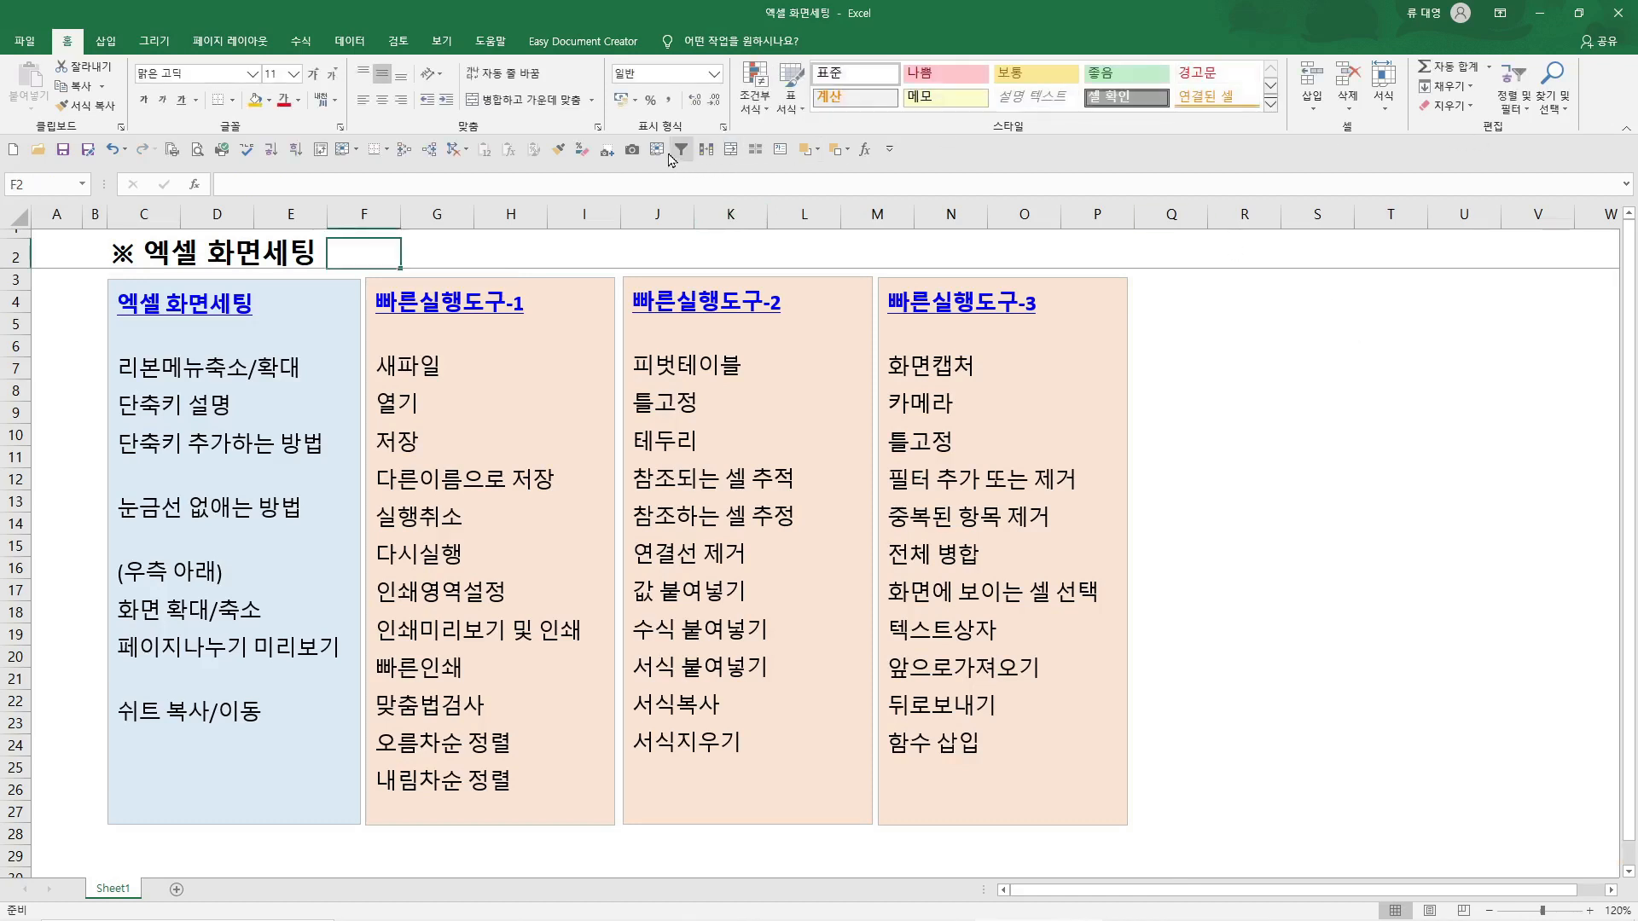
# Unfreeze the panes and freeze them again at F3, so rows 1–2 and columns A–E are fixed, and check this with the rows below
pyautogui.press('Return')
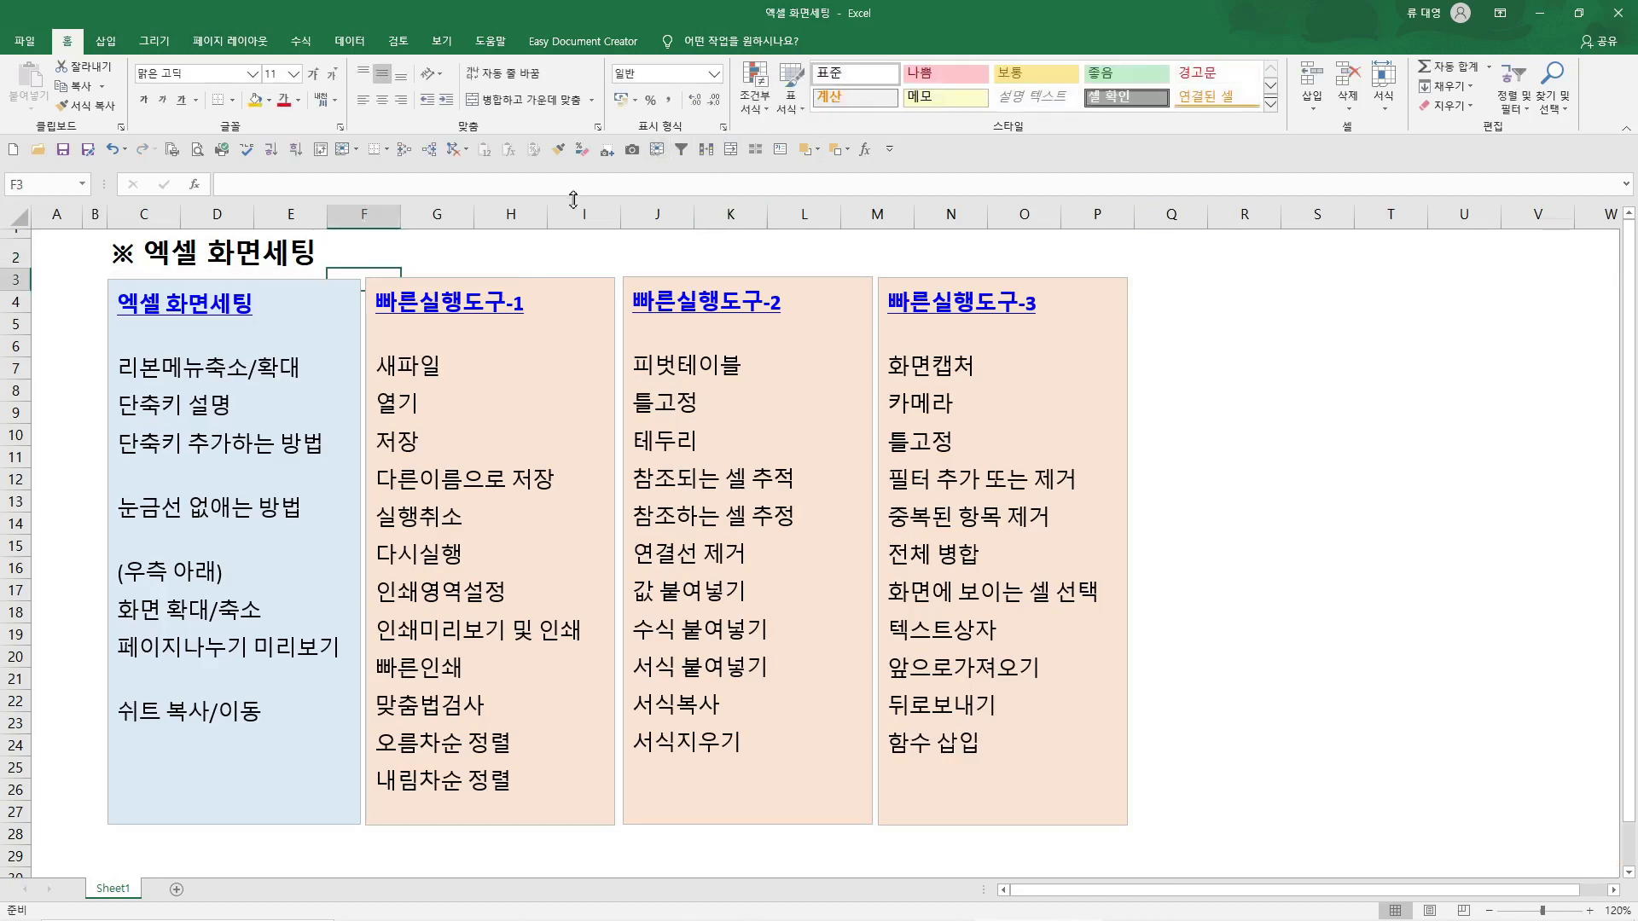
pyautogui.click(656, 150)
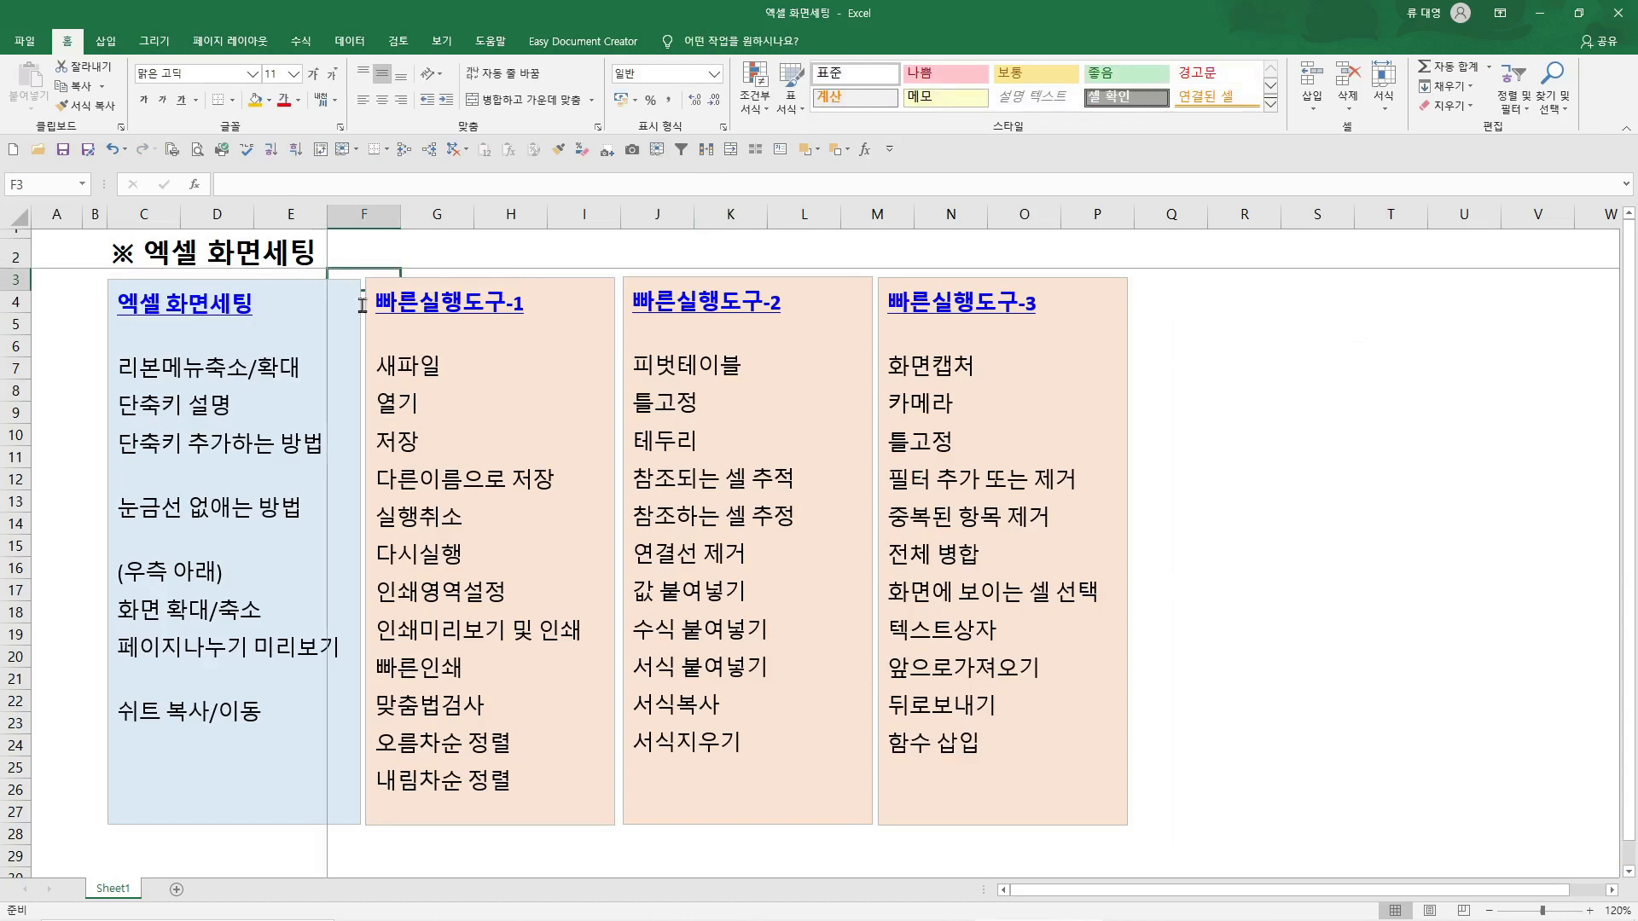
pyautogui.scroll(-12, 1082, 574)
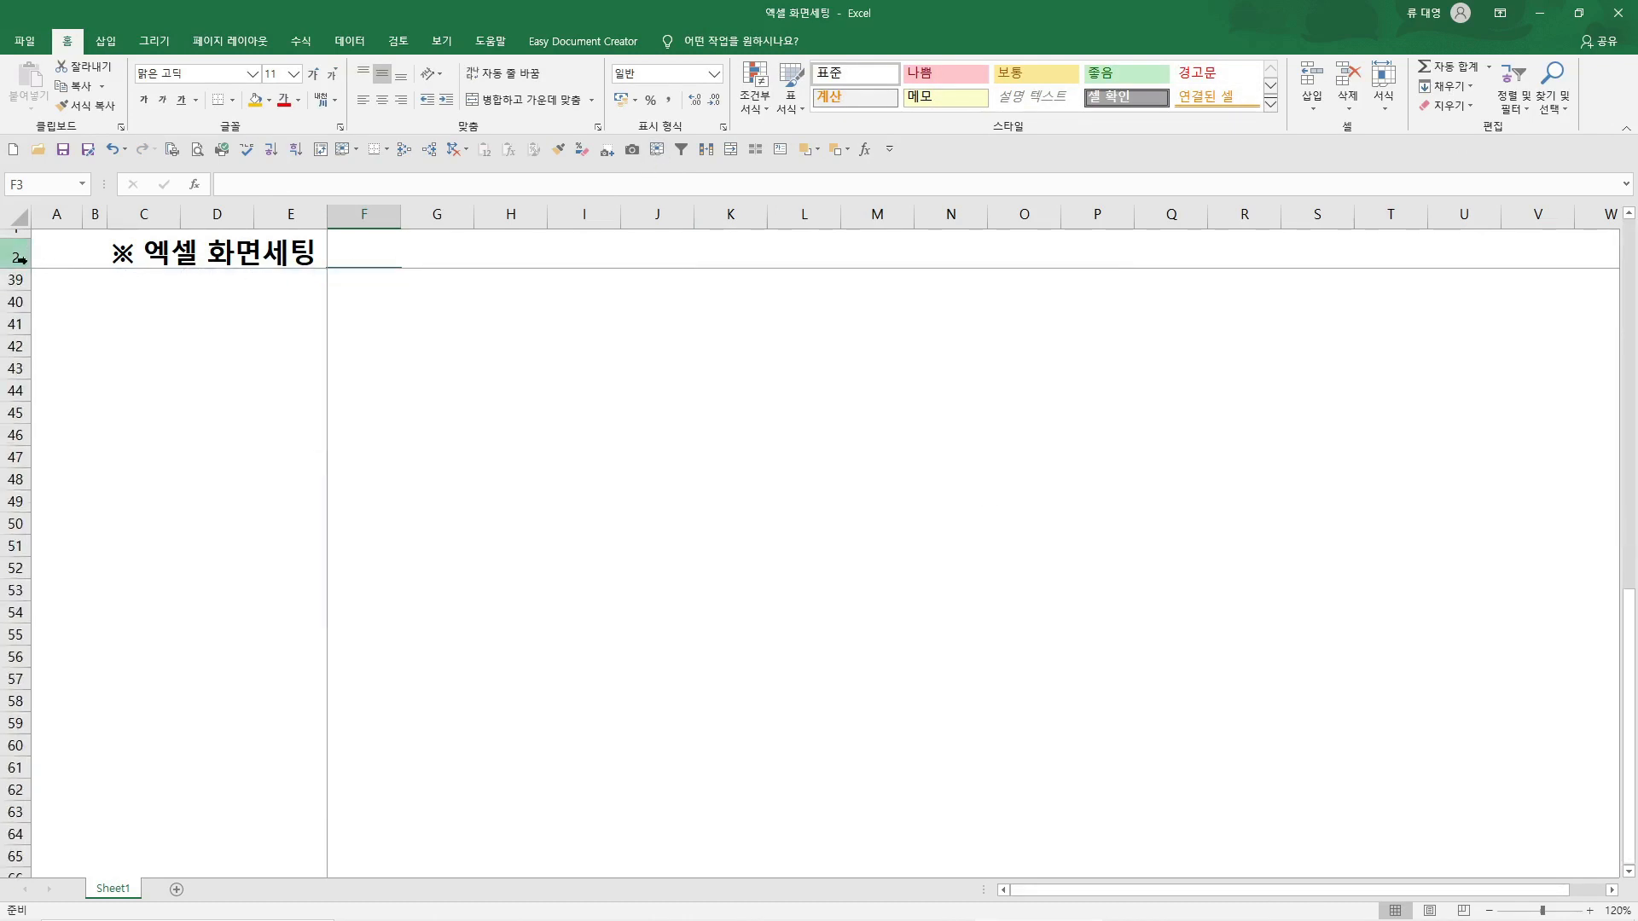
pyautogui.scroll(12, 486, 516)
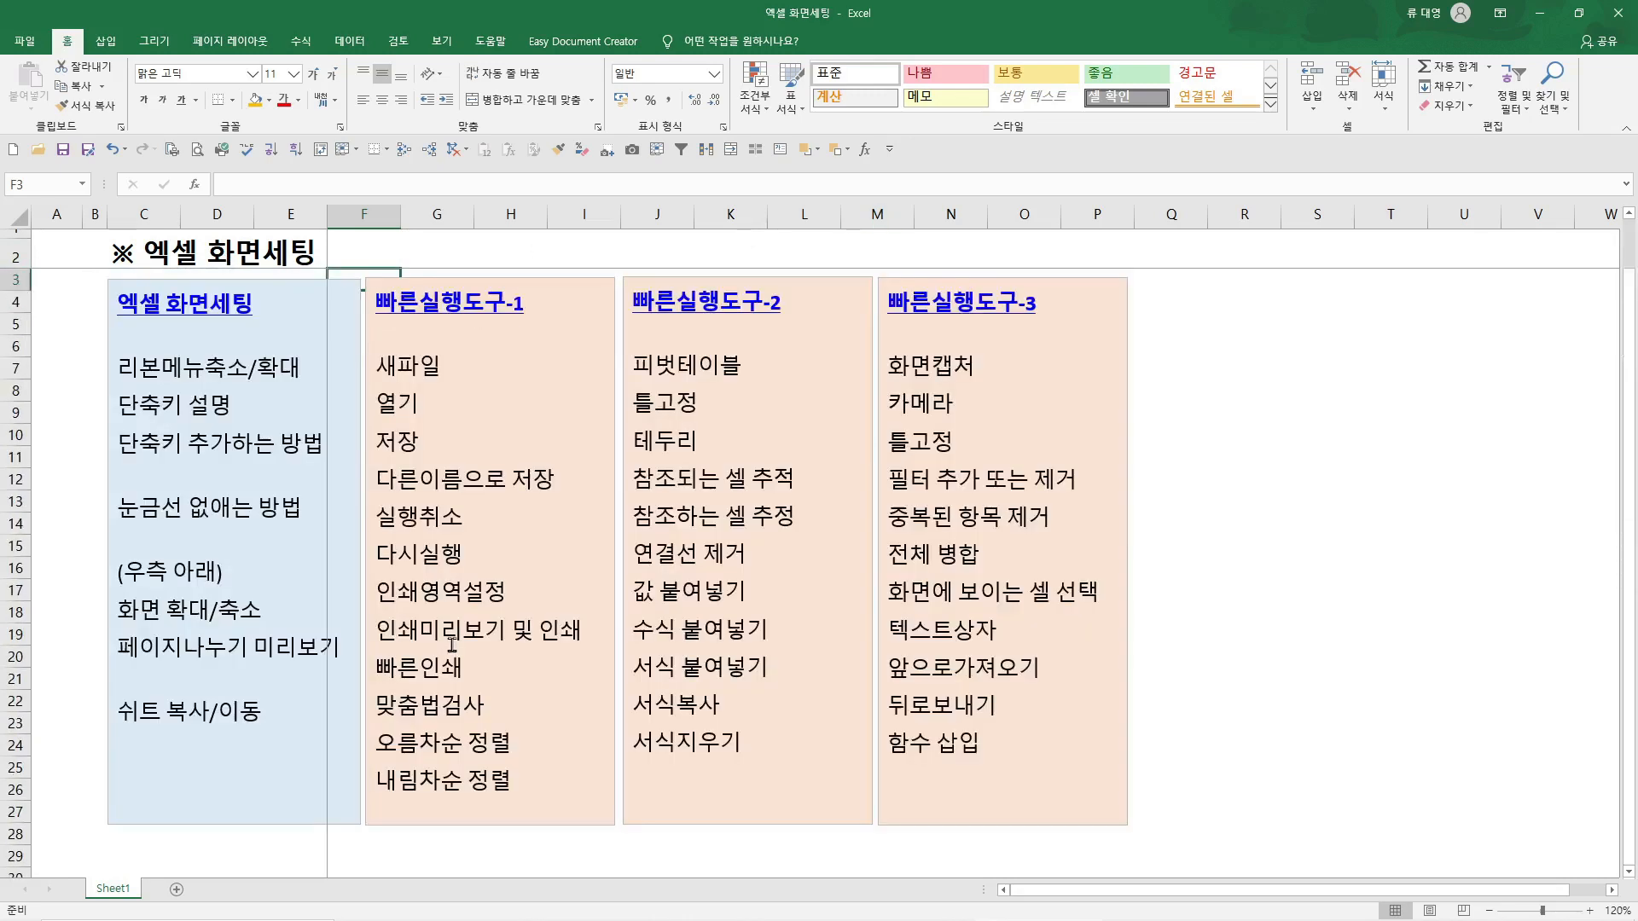
# Check that the frozen columns stay in place when the sheet moves sideways, and unfreeze the panes
pyautogui.moveTo(1542, 891); pyautogui.dragTo(1602, 898)
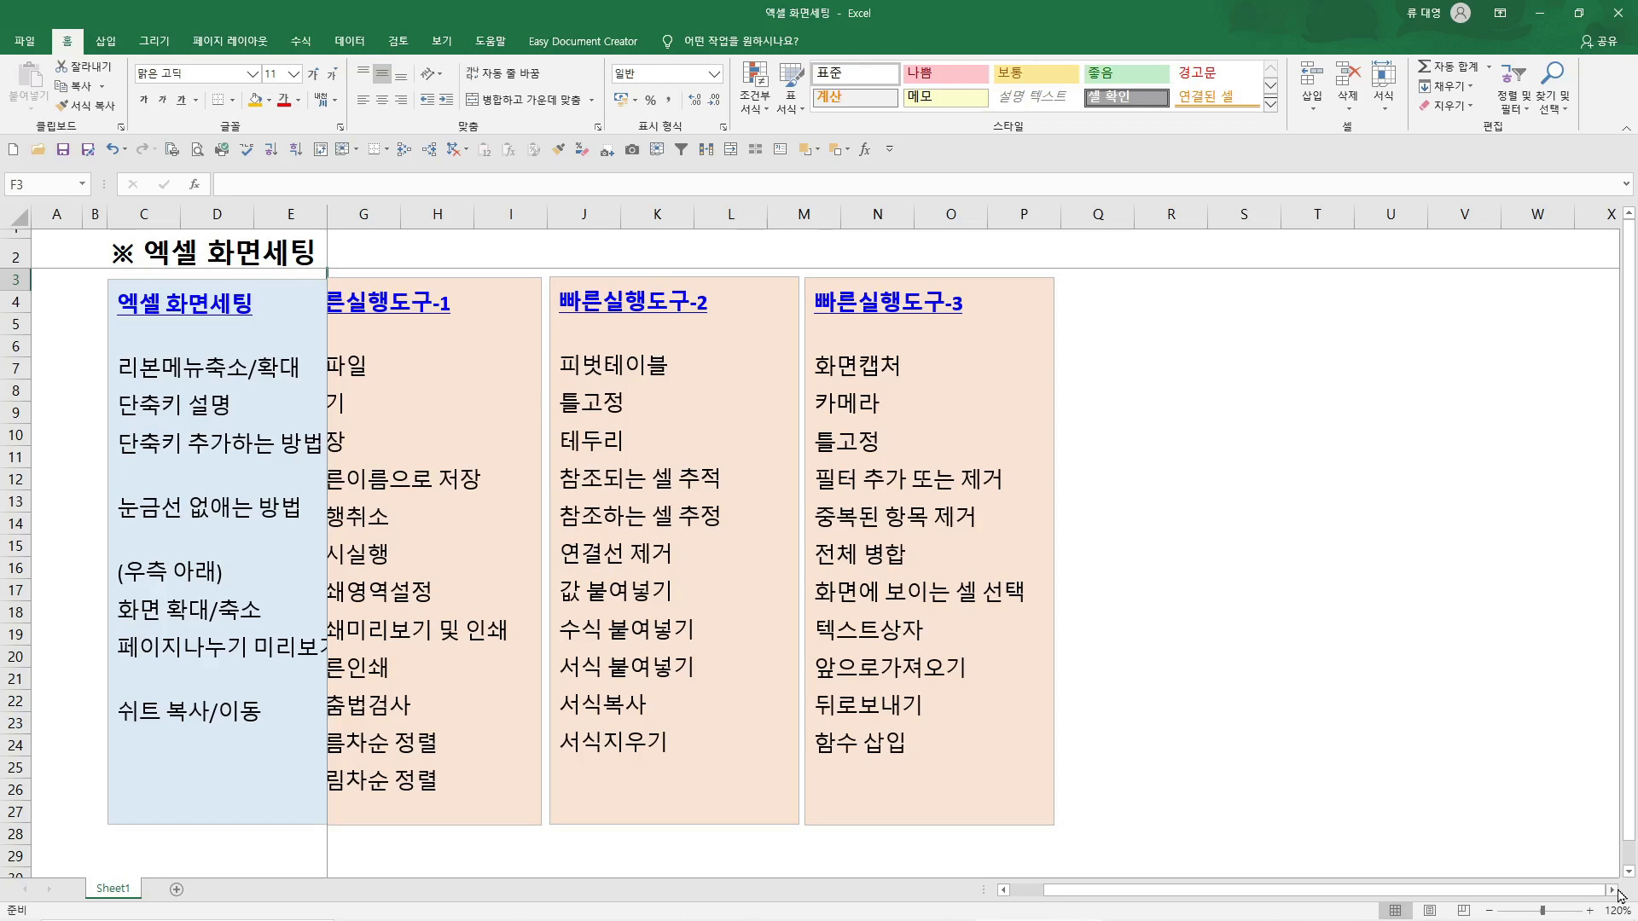
pyautogui.click(1615, 889)
pyautogui.moveTo(1399, 891); pyautogui.dragTo(1126, 900)
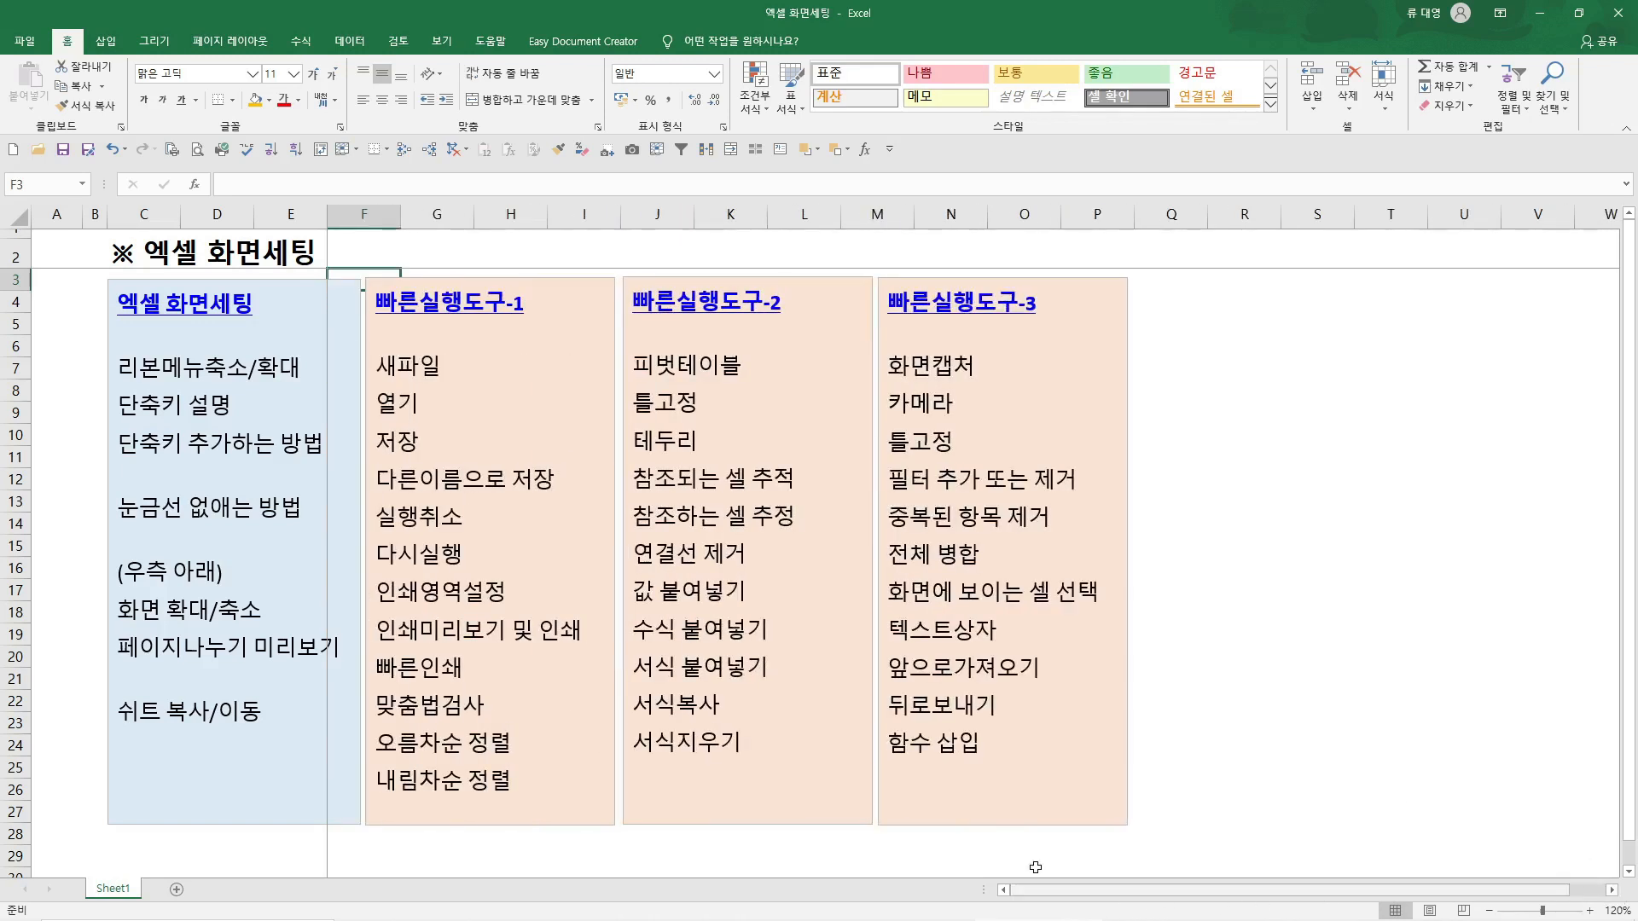
pyautogui.click(42, 281)
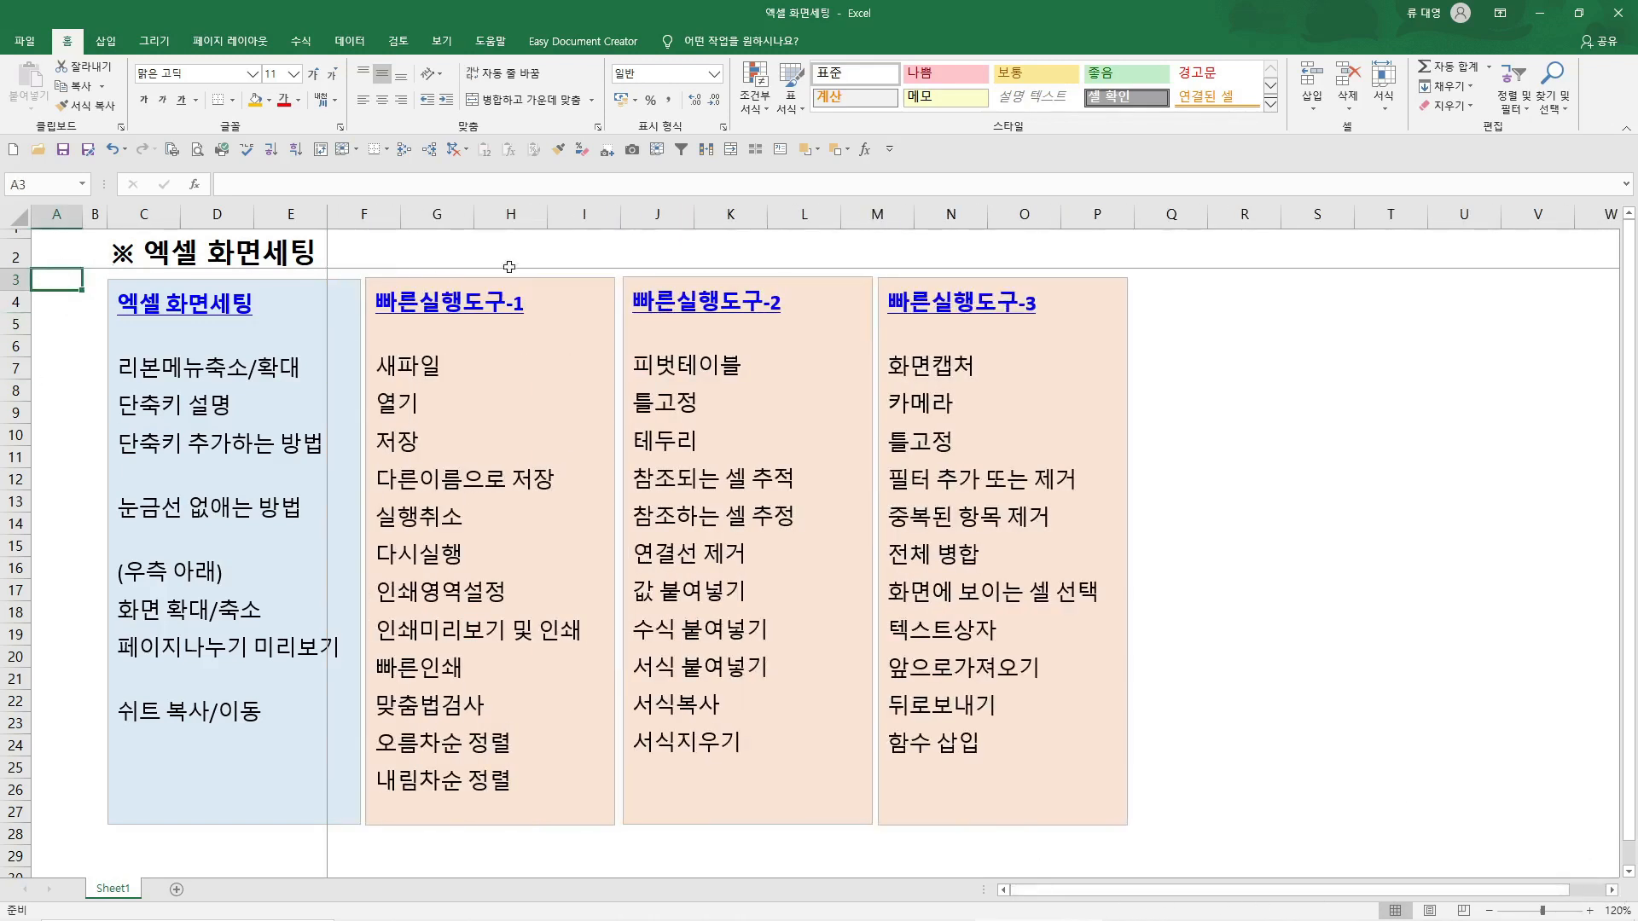
pyautogui.click(656, 151)
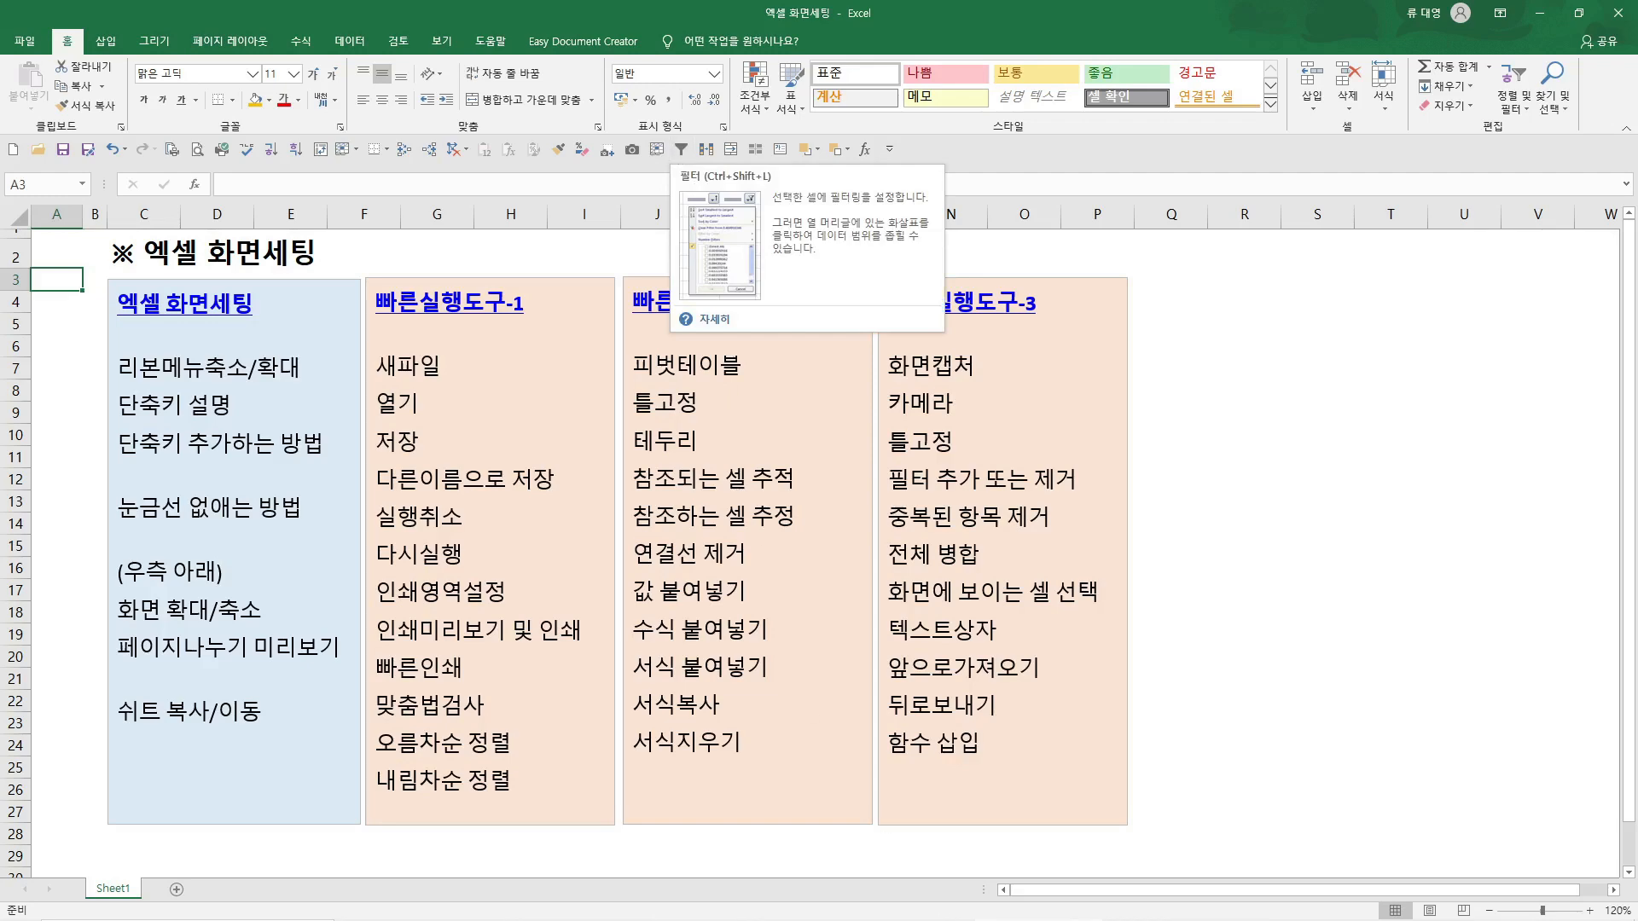
# Switch to the 샘플_회원명단 workbook and filter the 과정 column to show only 초급자과정
pyautogui.moveTo(1033, 889)
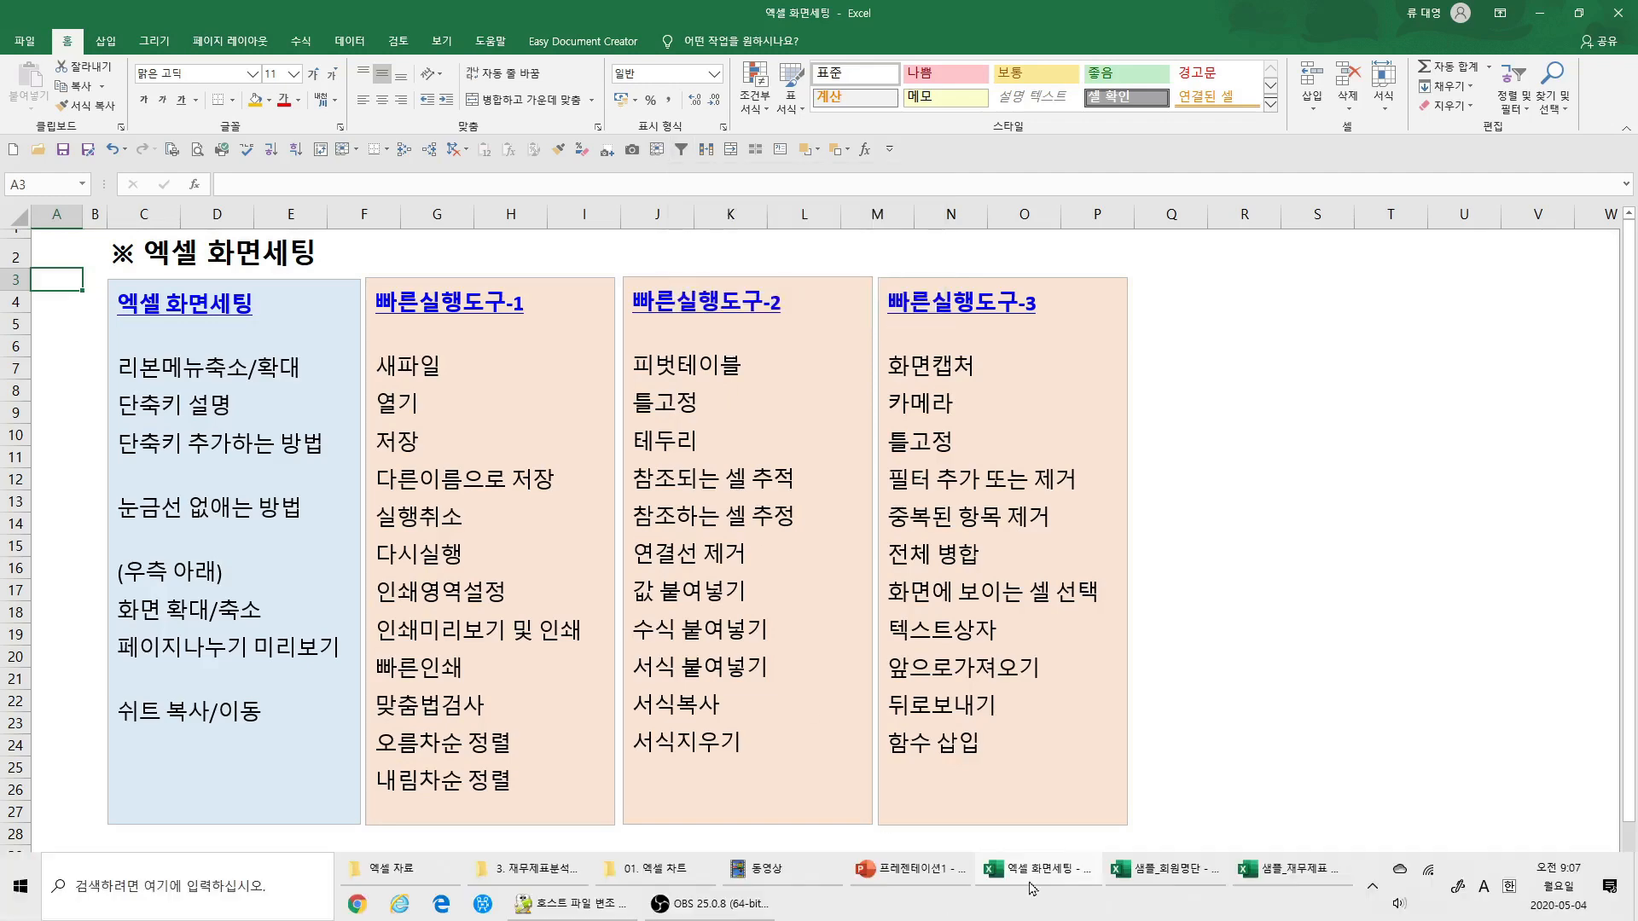
pyautogui.click(1158, 870)
pyautogui.click(69, 299)
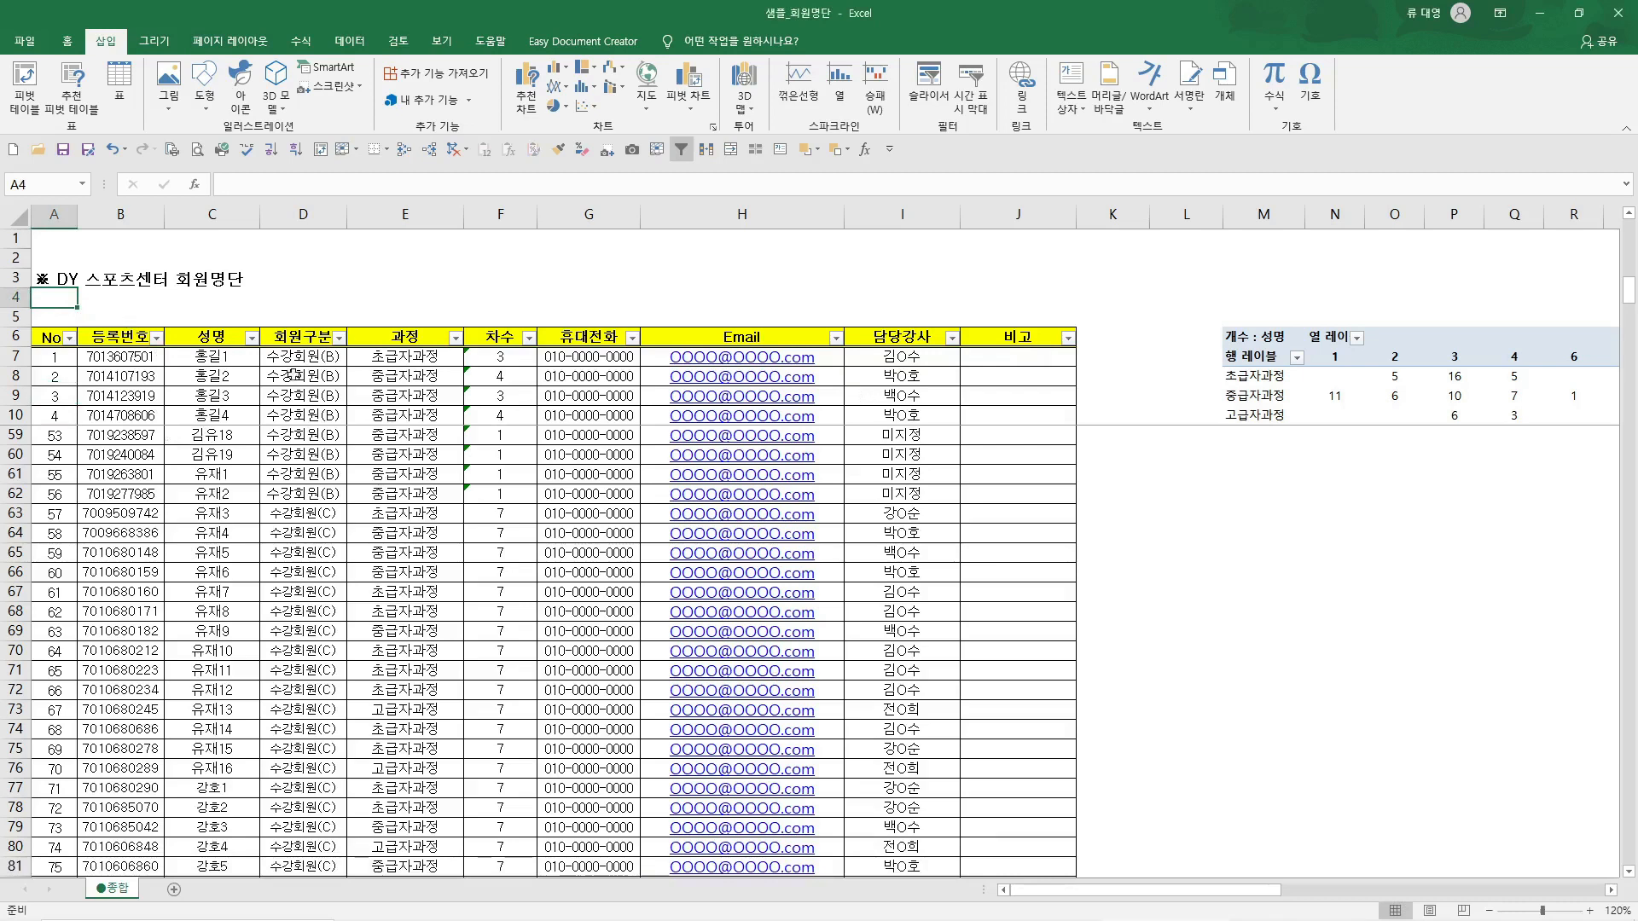
pyautogui.click(416, 341)
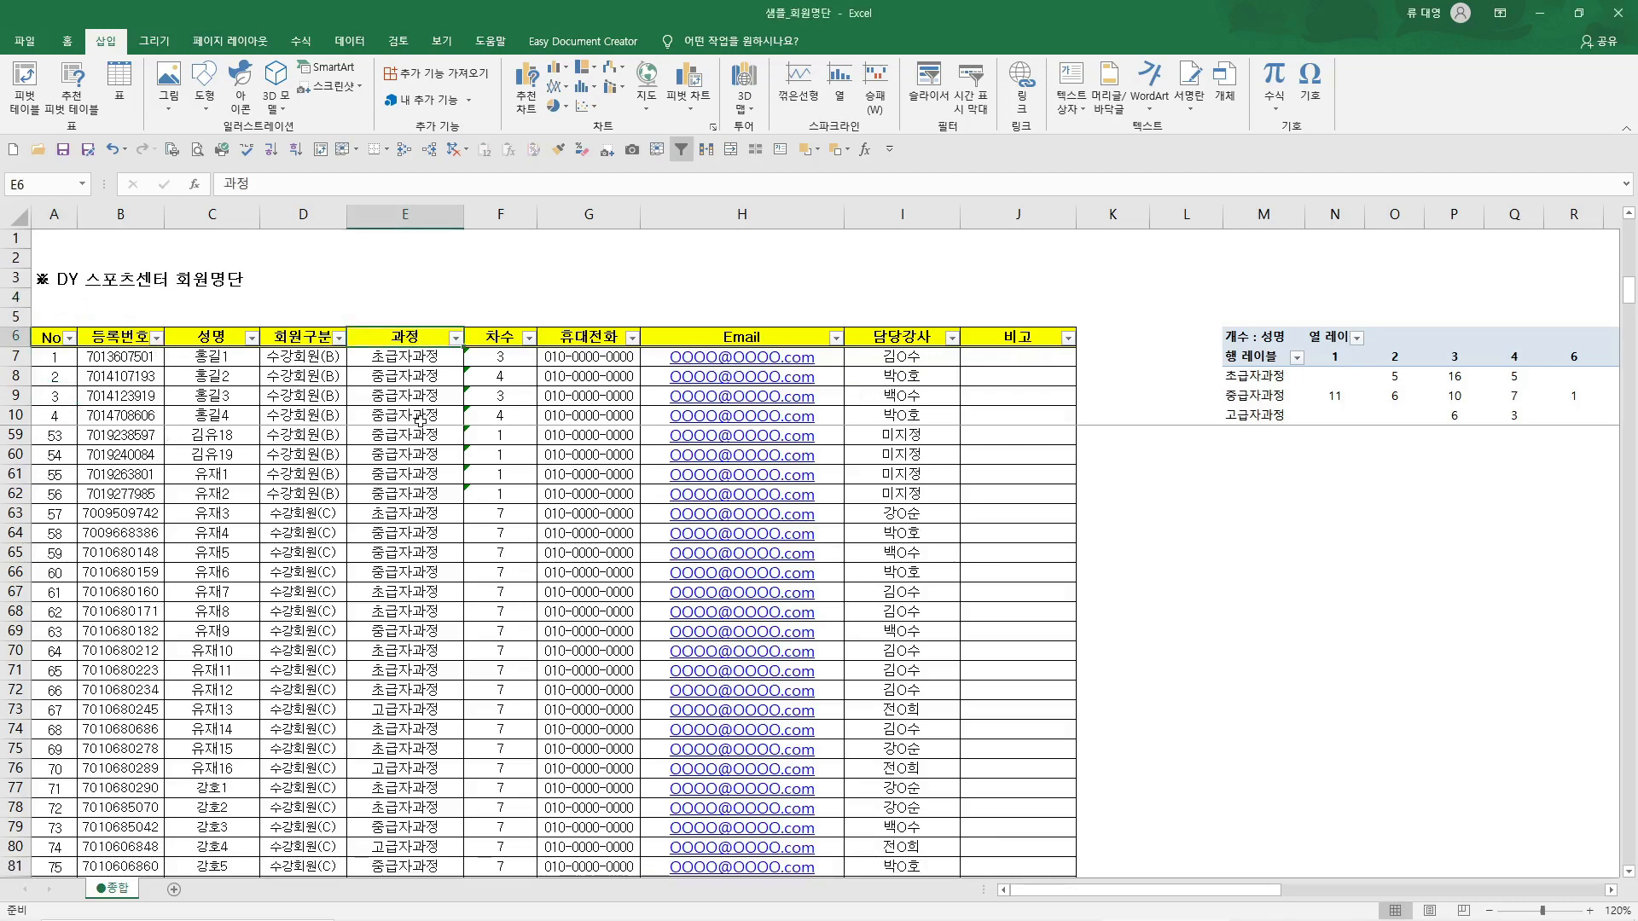
pyautogui.click(454, 343)
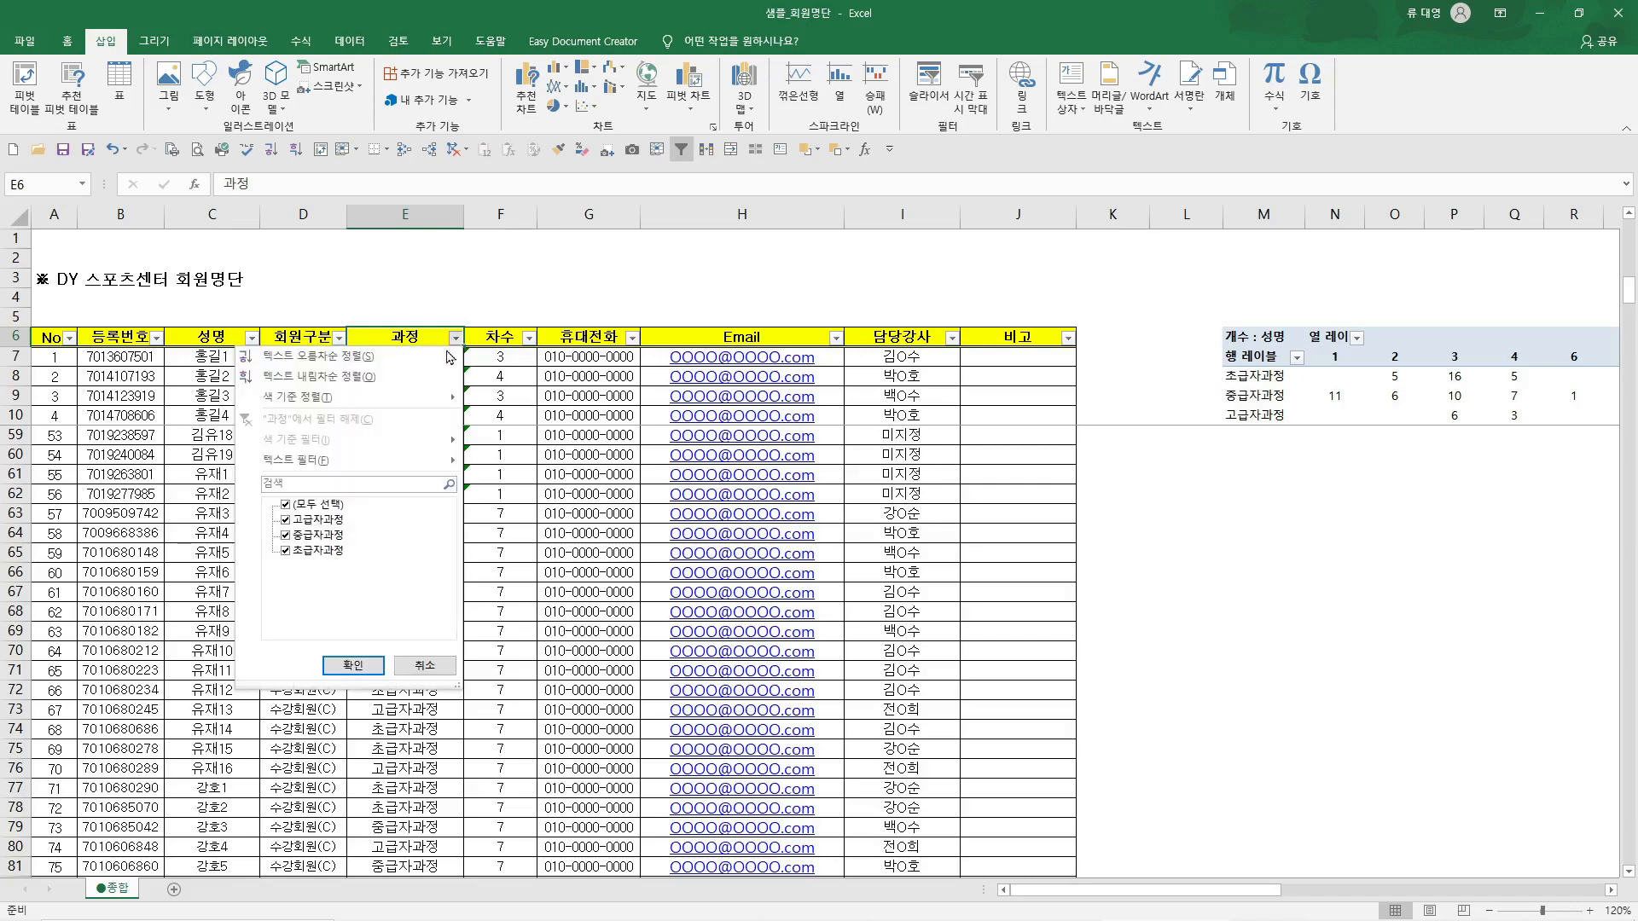
pyautogui.click(316, 504)
pyautogui.click(319, 552)
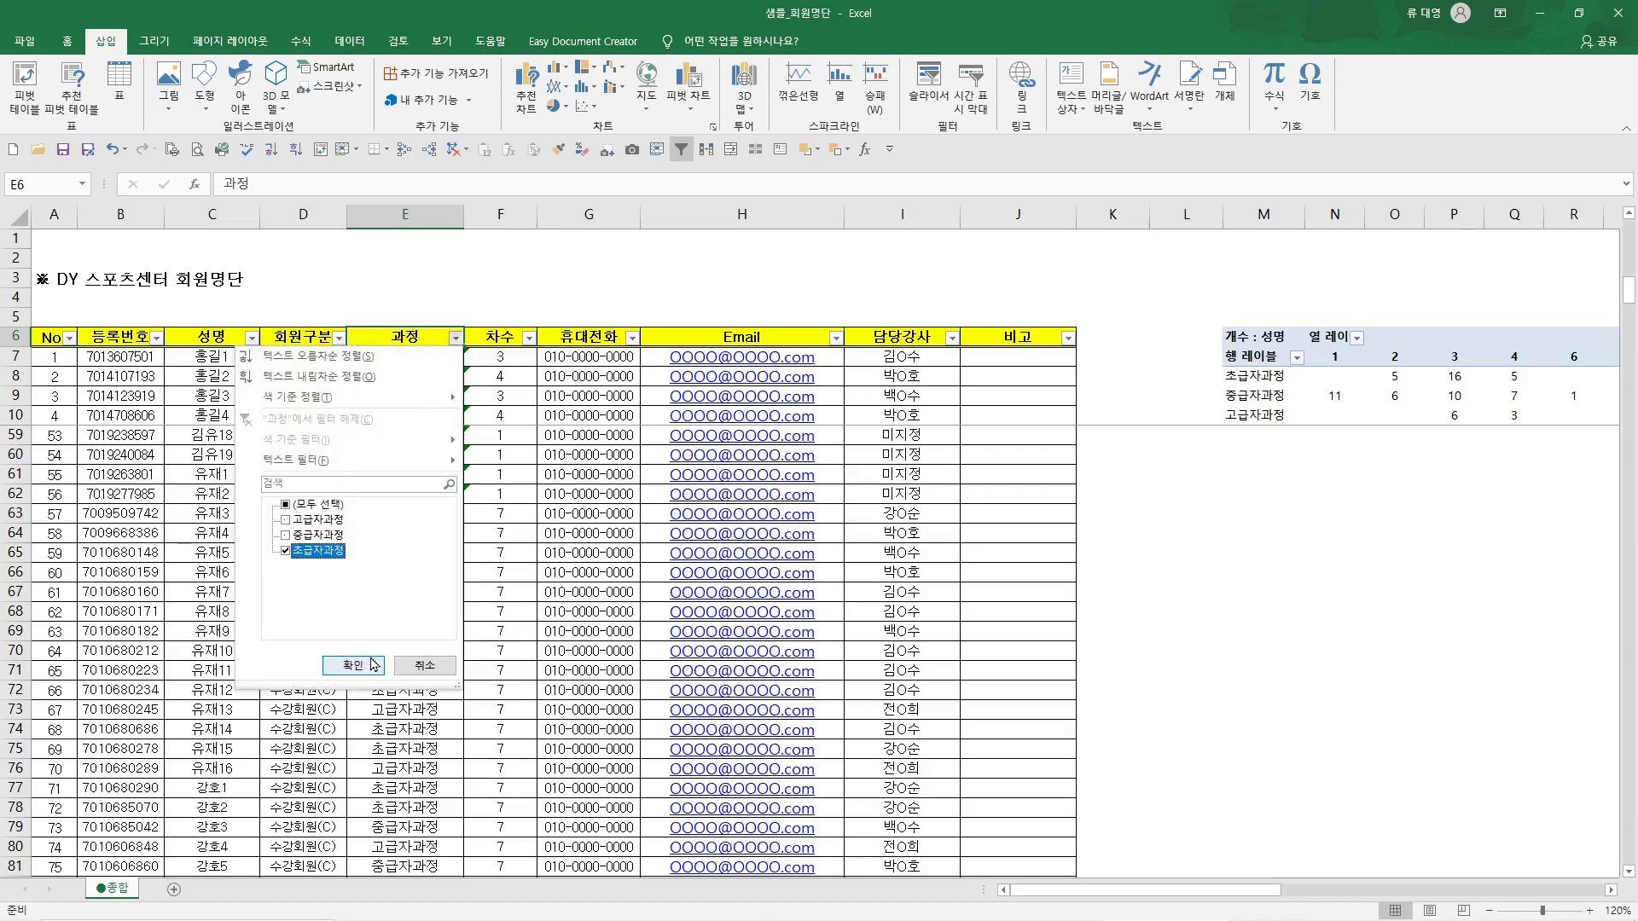
pyautogui.click(365, 665)
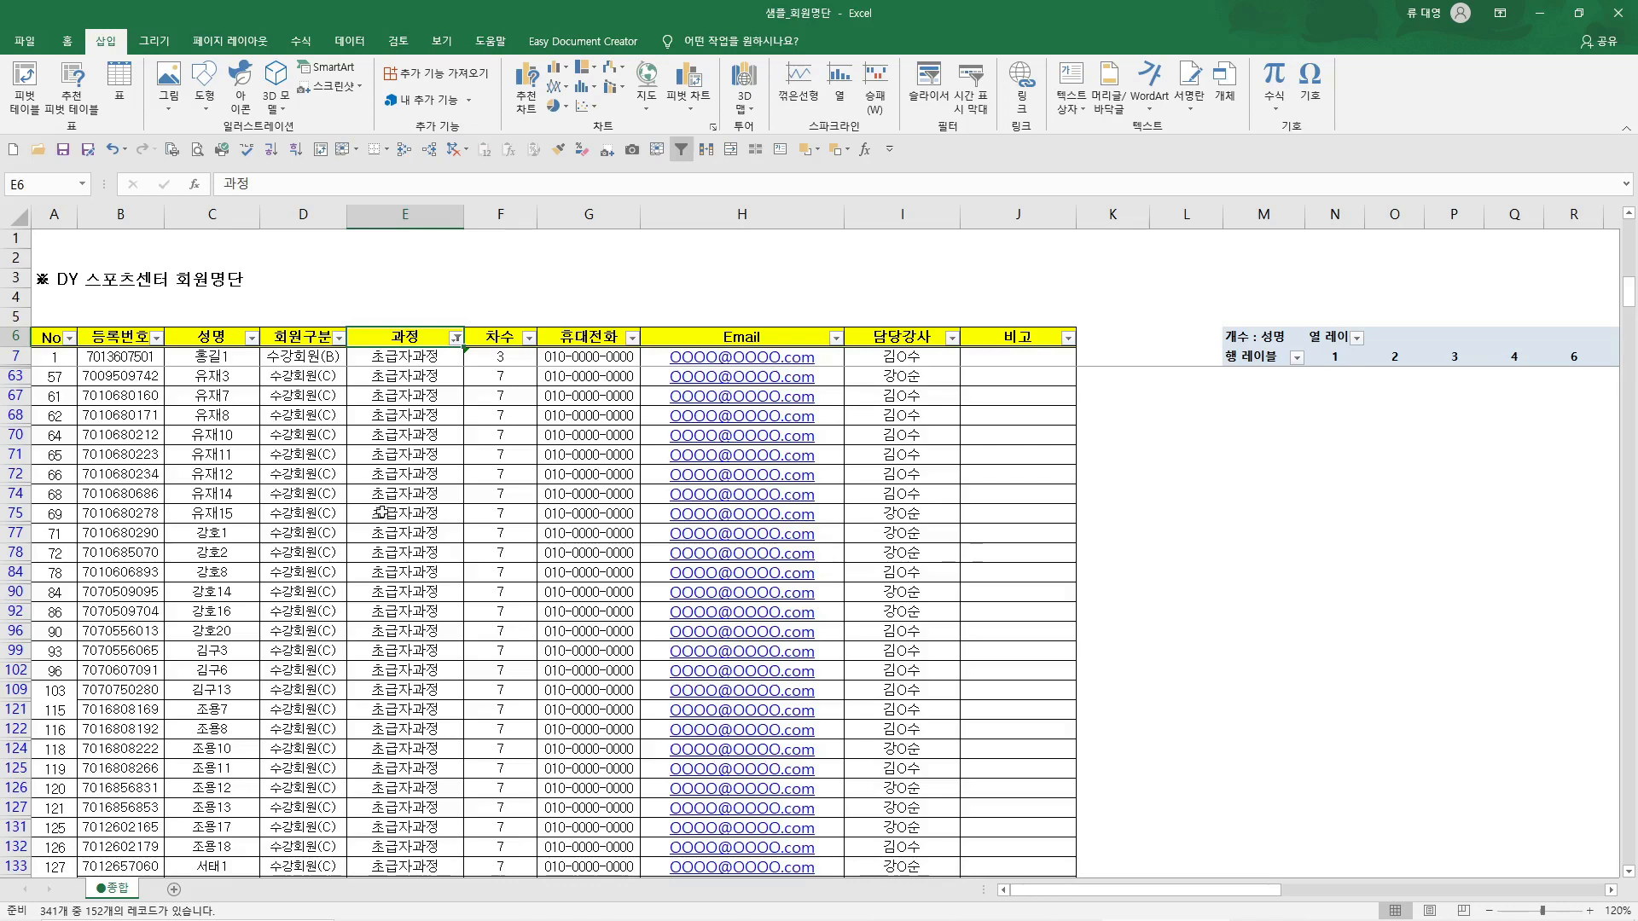
pyautogui.scroll(-5, 461, 546)
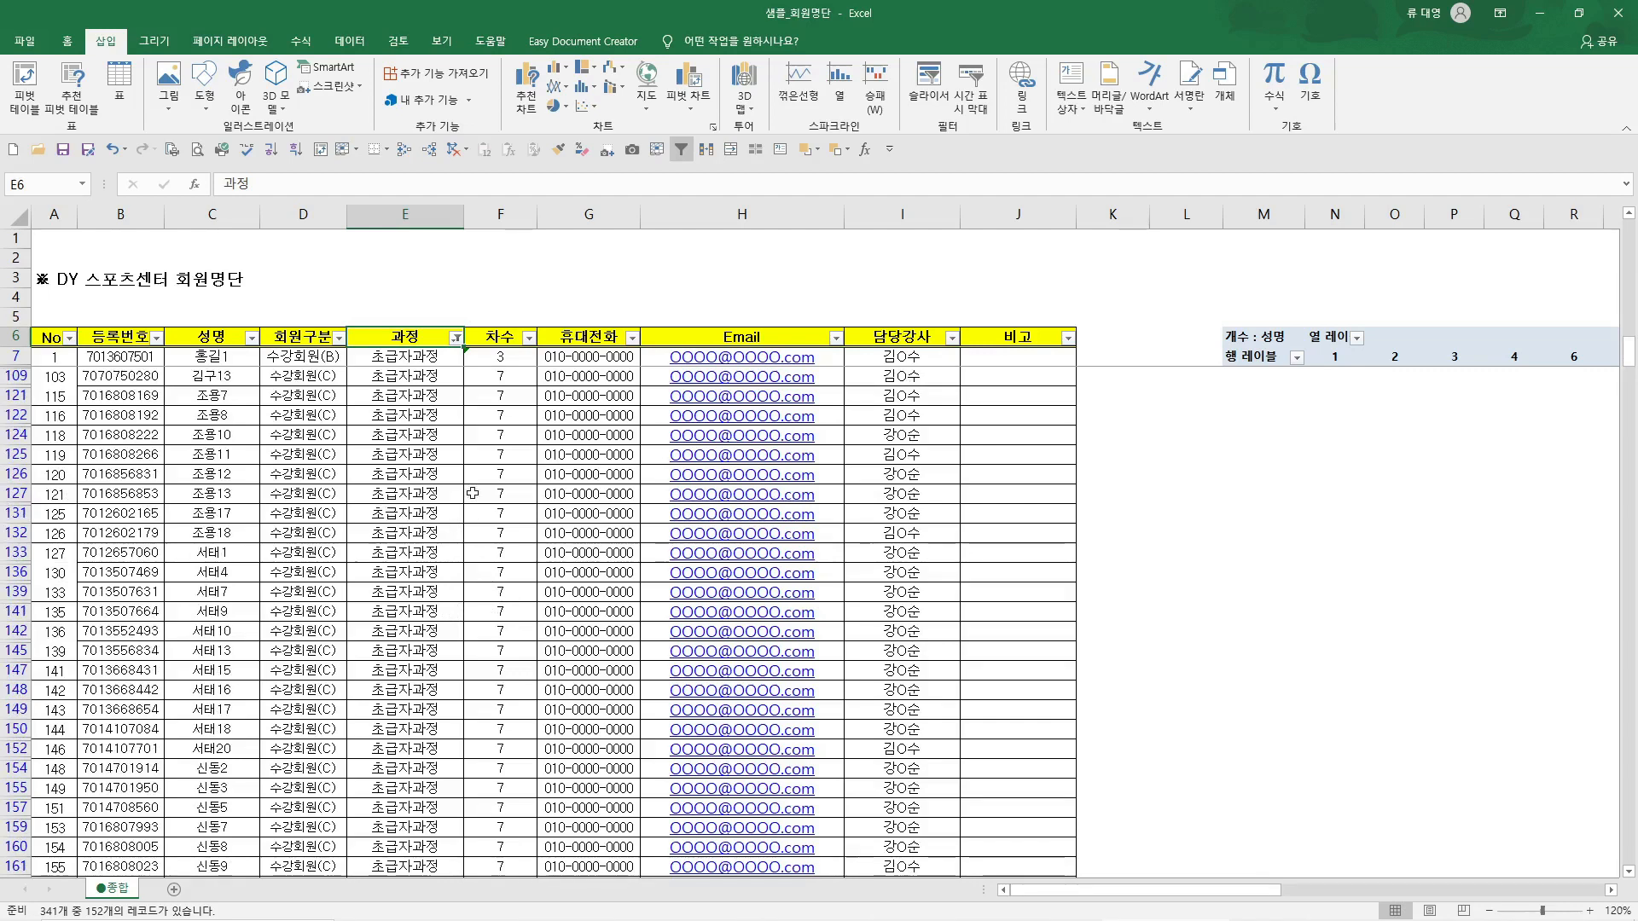
# Exclude the second listed instructor with the 담당강사 filter, and reset all filters by turning filtering off and on again
pyautogui.click(951, 338)
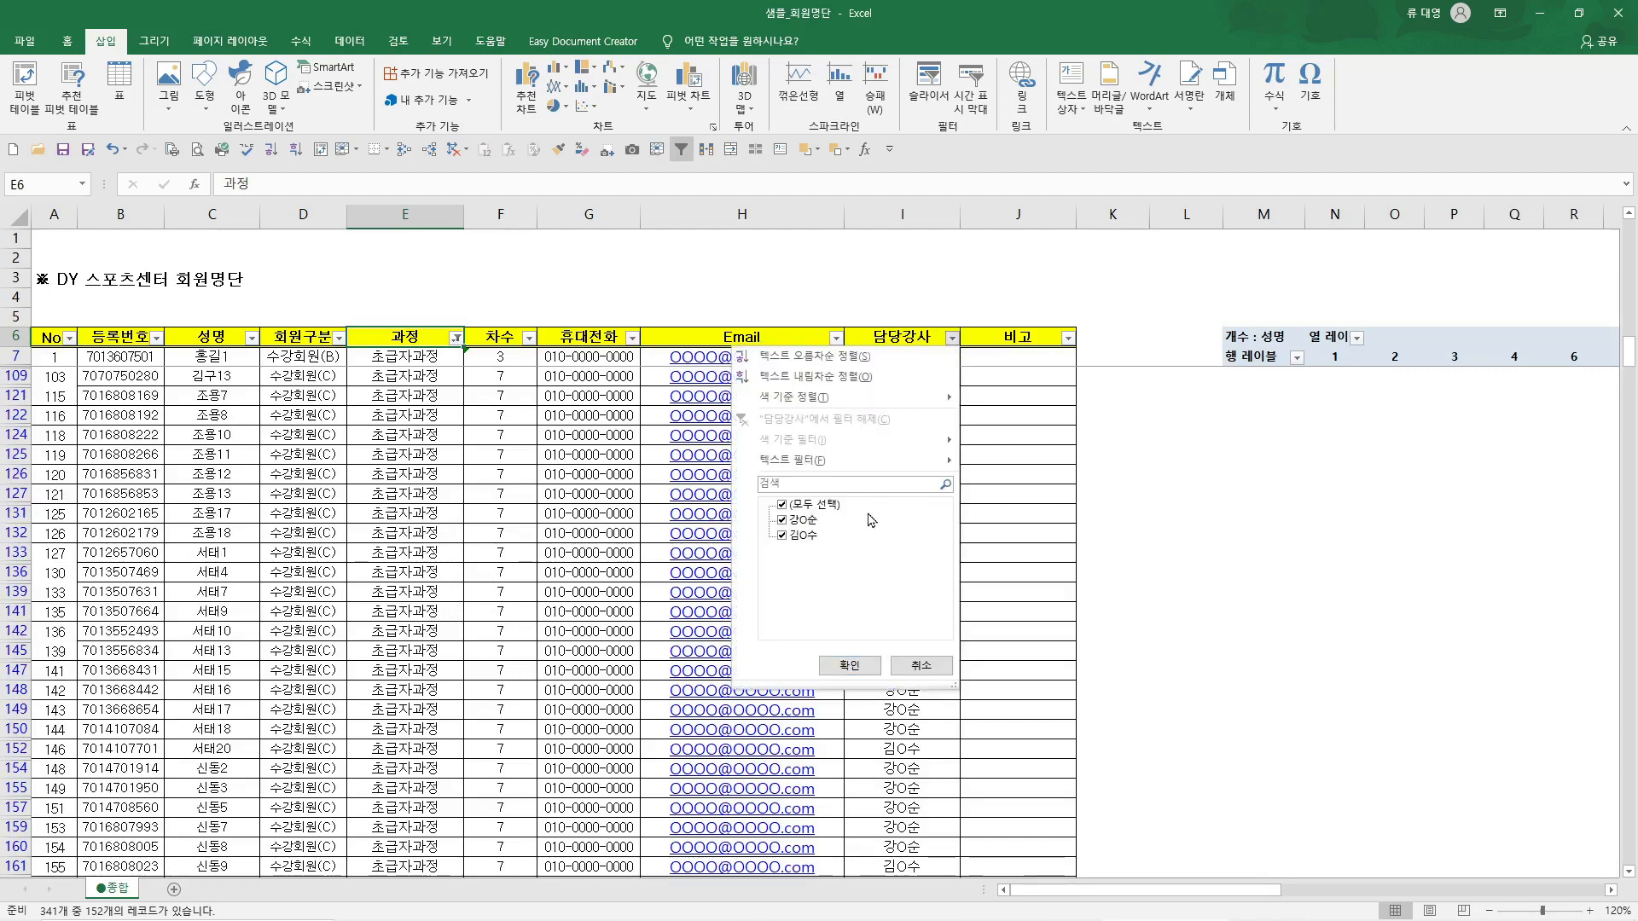
pyautogui.click(785, 535)
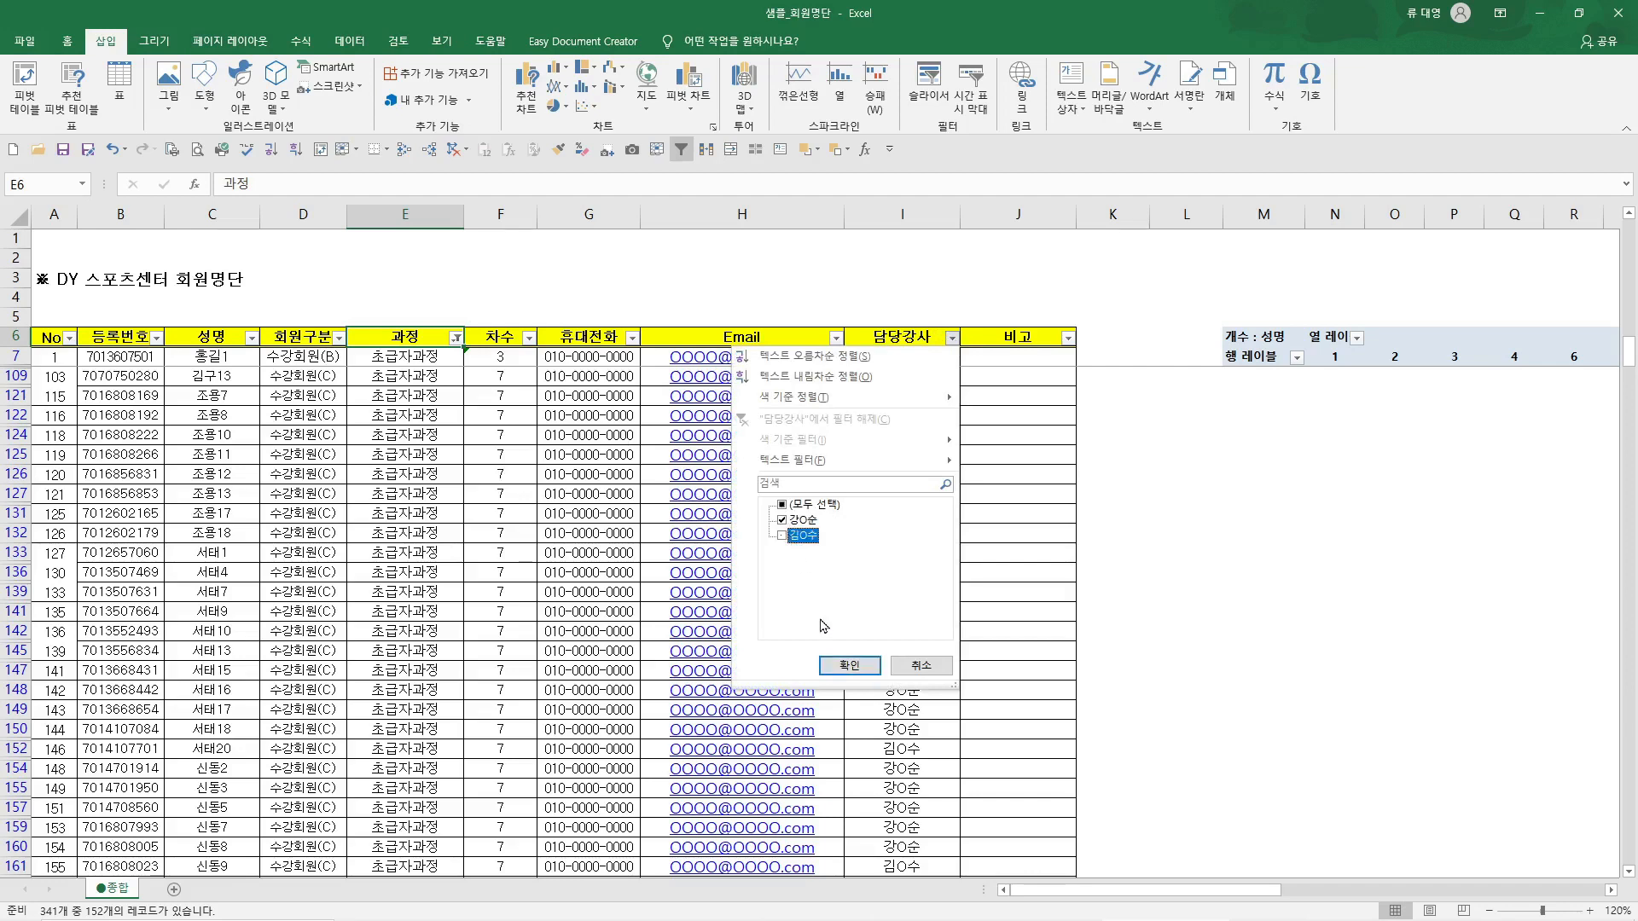
pyautogui.click(850, 667)
pyautogui.scroll(-8, 879, 638)
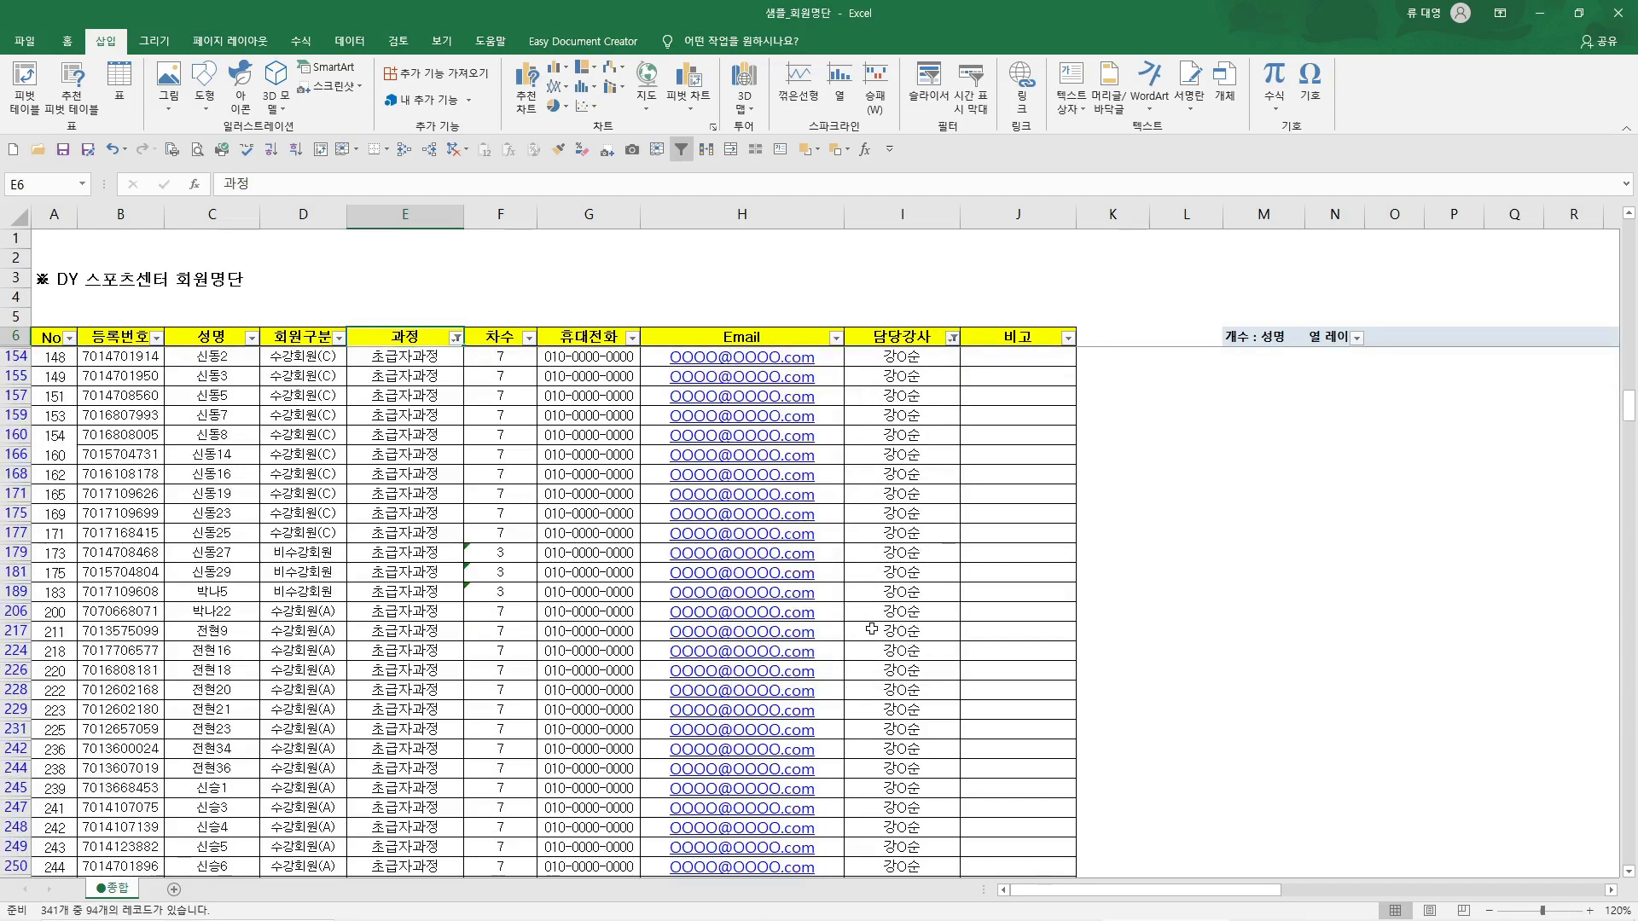
pyautogui.scroll(10, 879, 638)
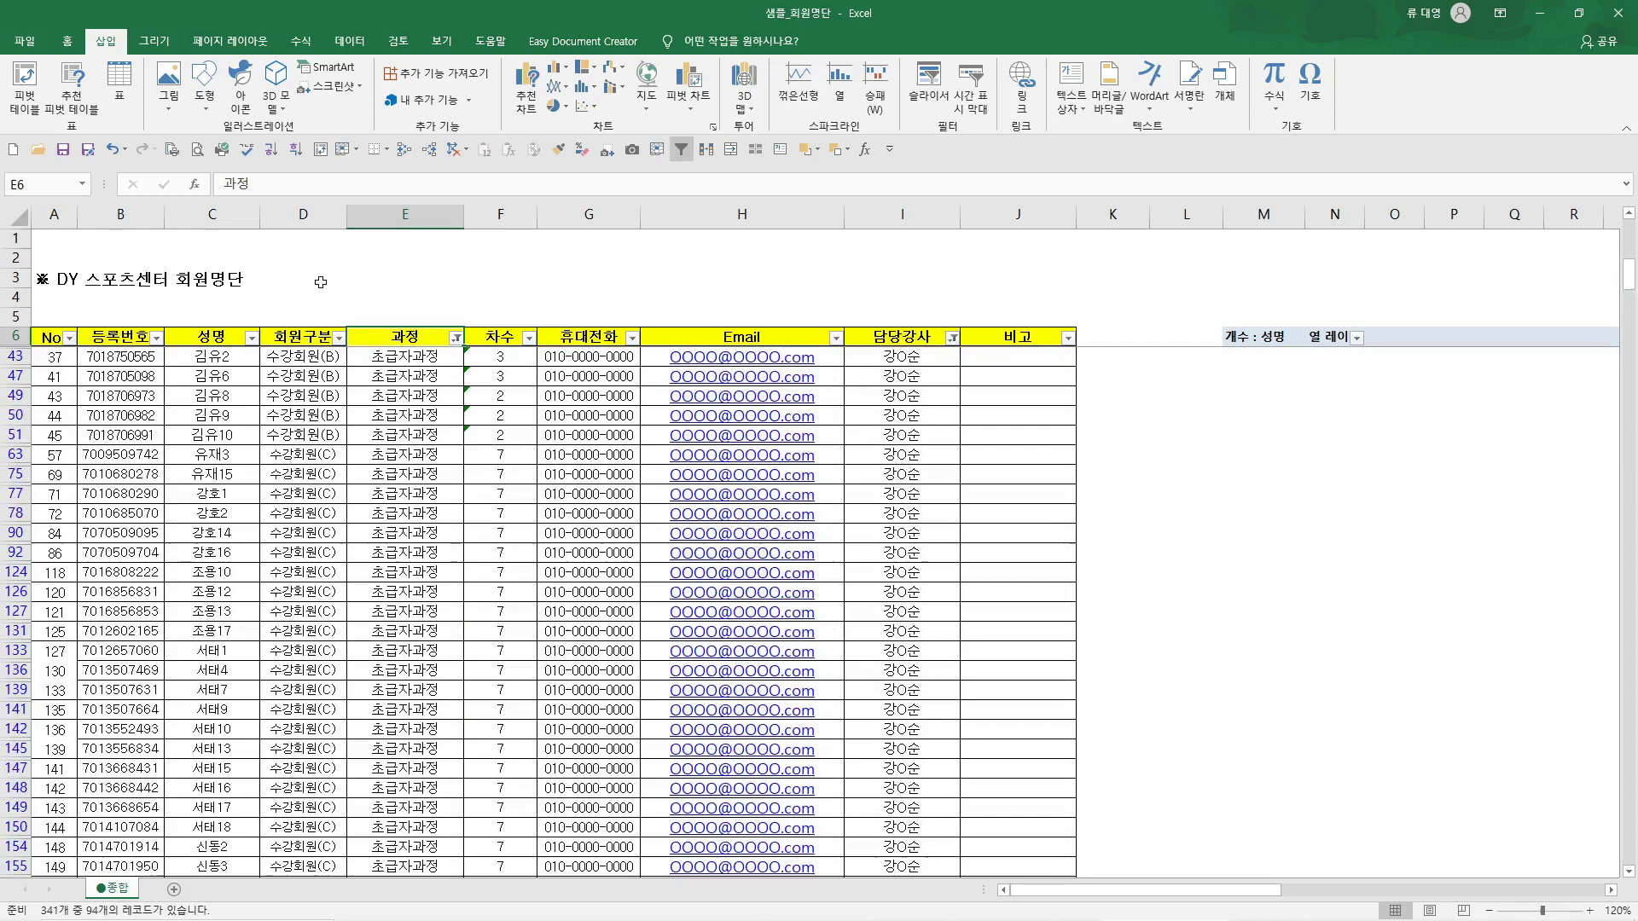
pyautogui.click(681, 152)
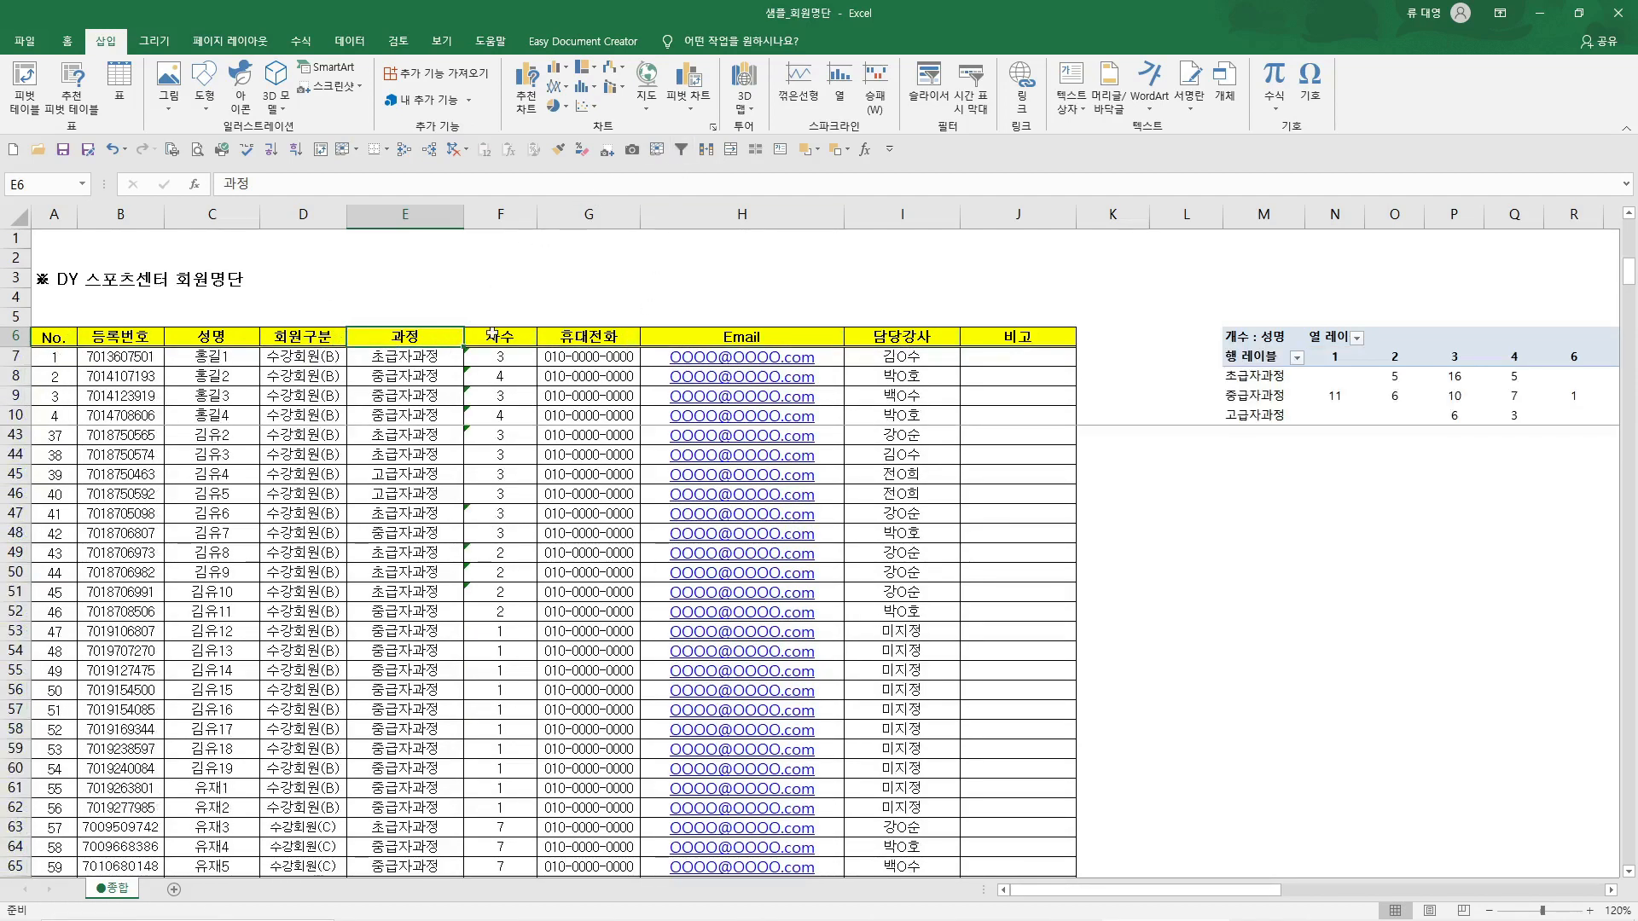
pyautogui.click(679, 152)
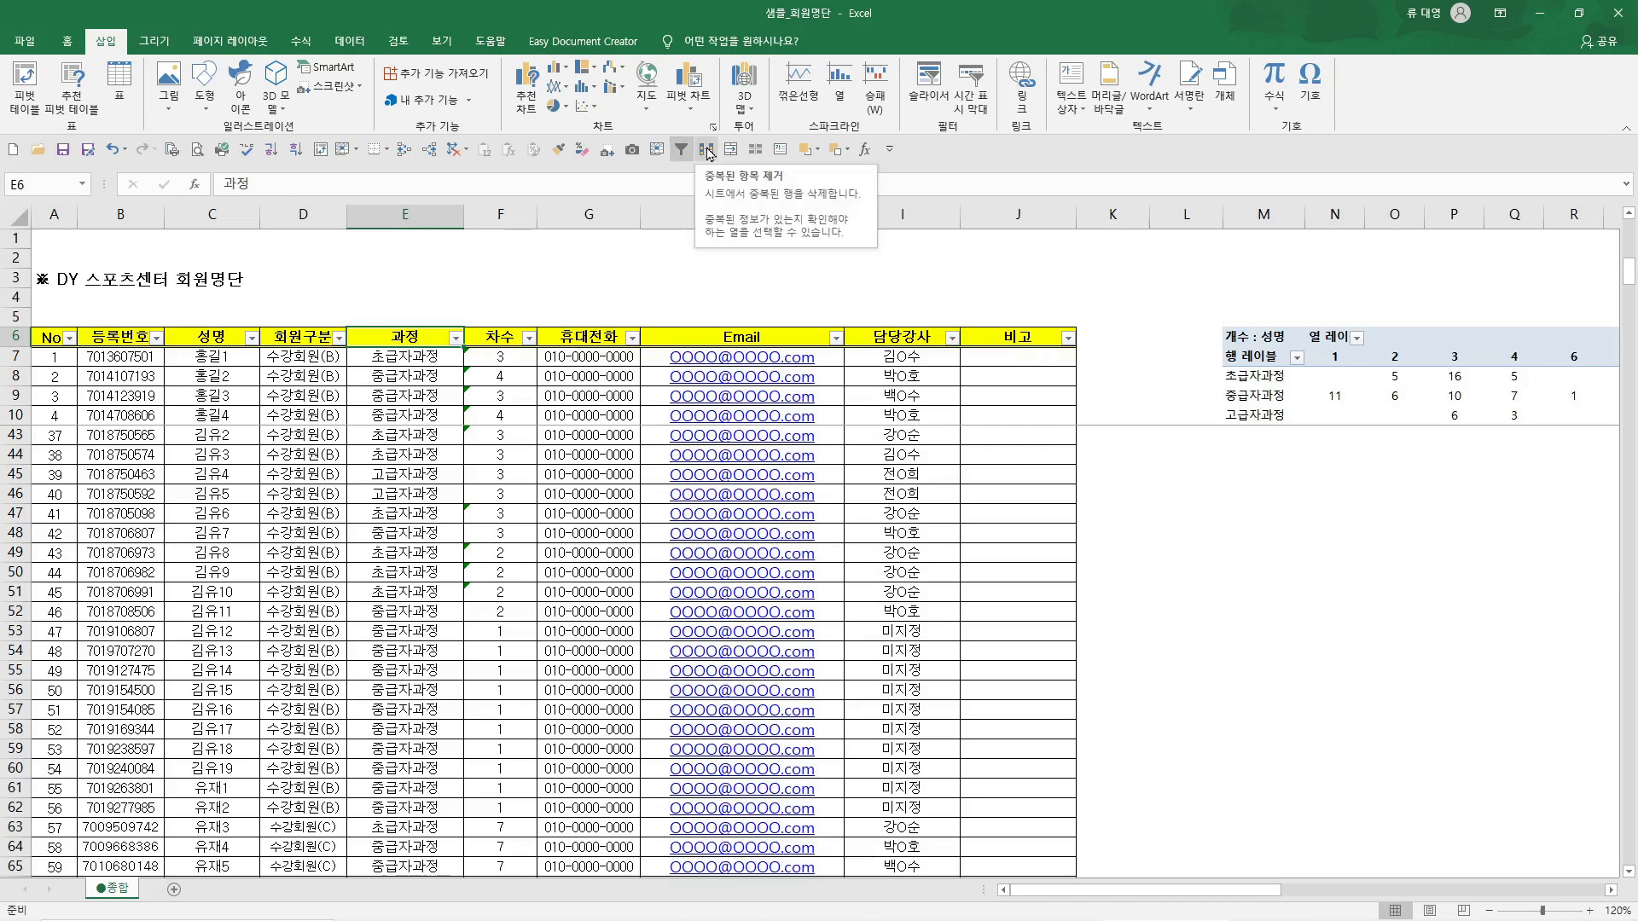
# Examine which instructors the 담당강사 column contains using its filter list, and close the list without filtering
pyautogui.click(897, 397)
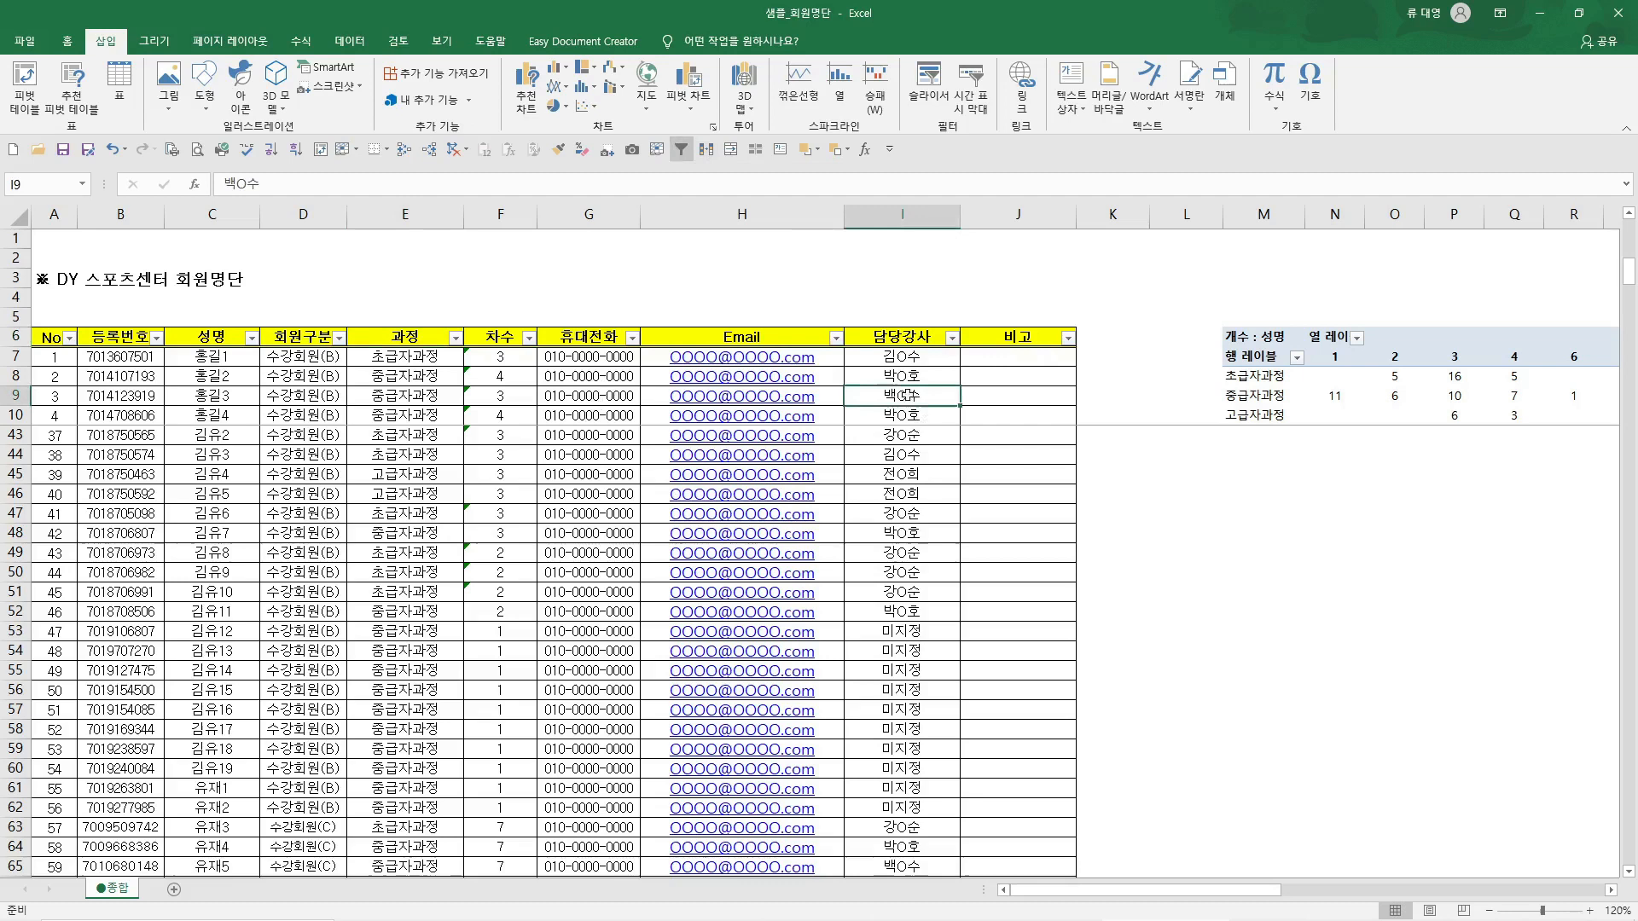
pyautogui.click(906, 341)
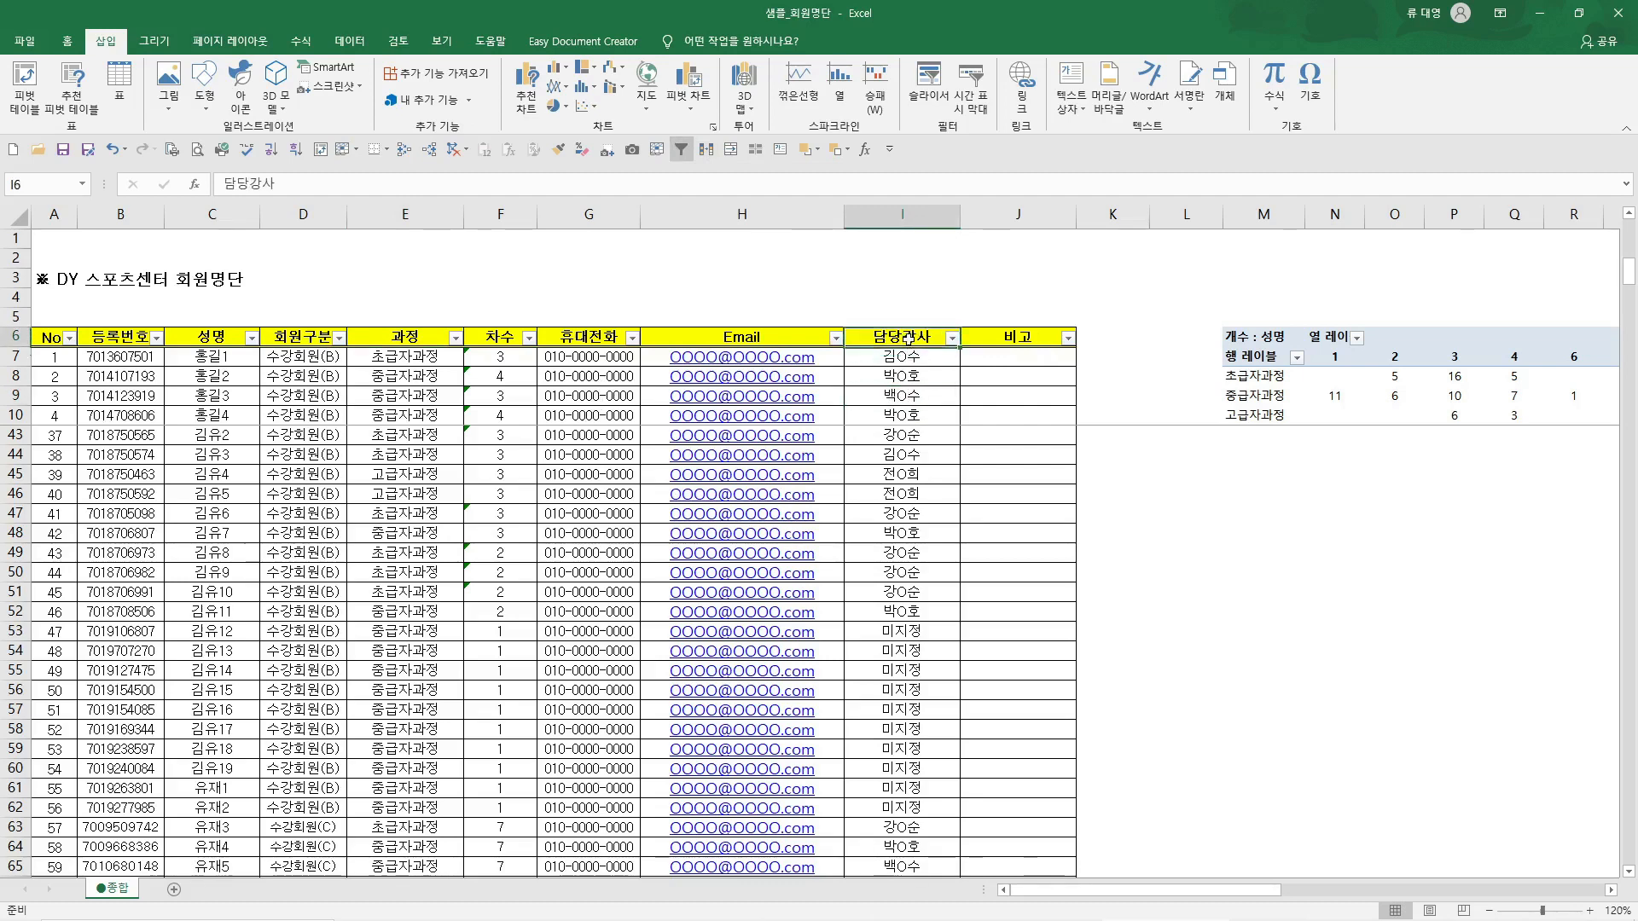
pyautogui.click(951, 338)
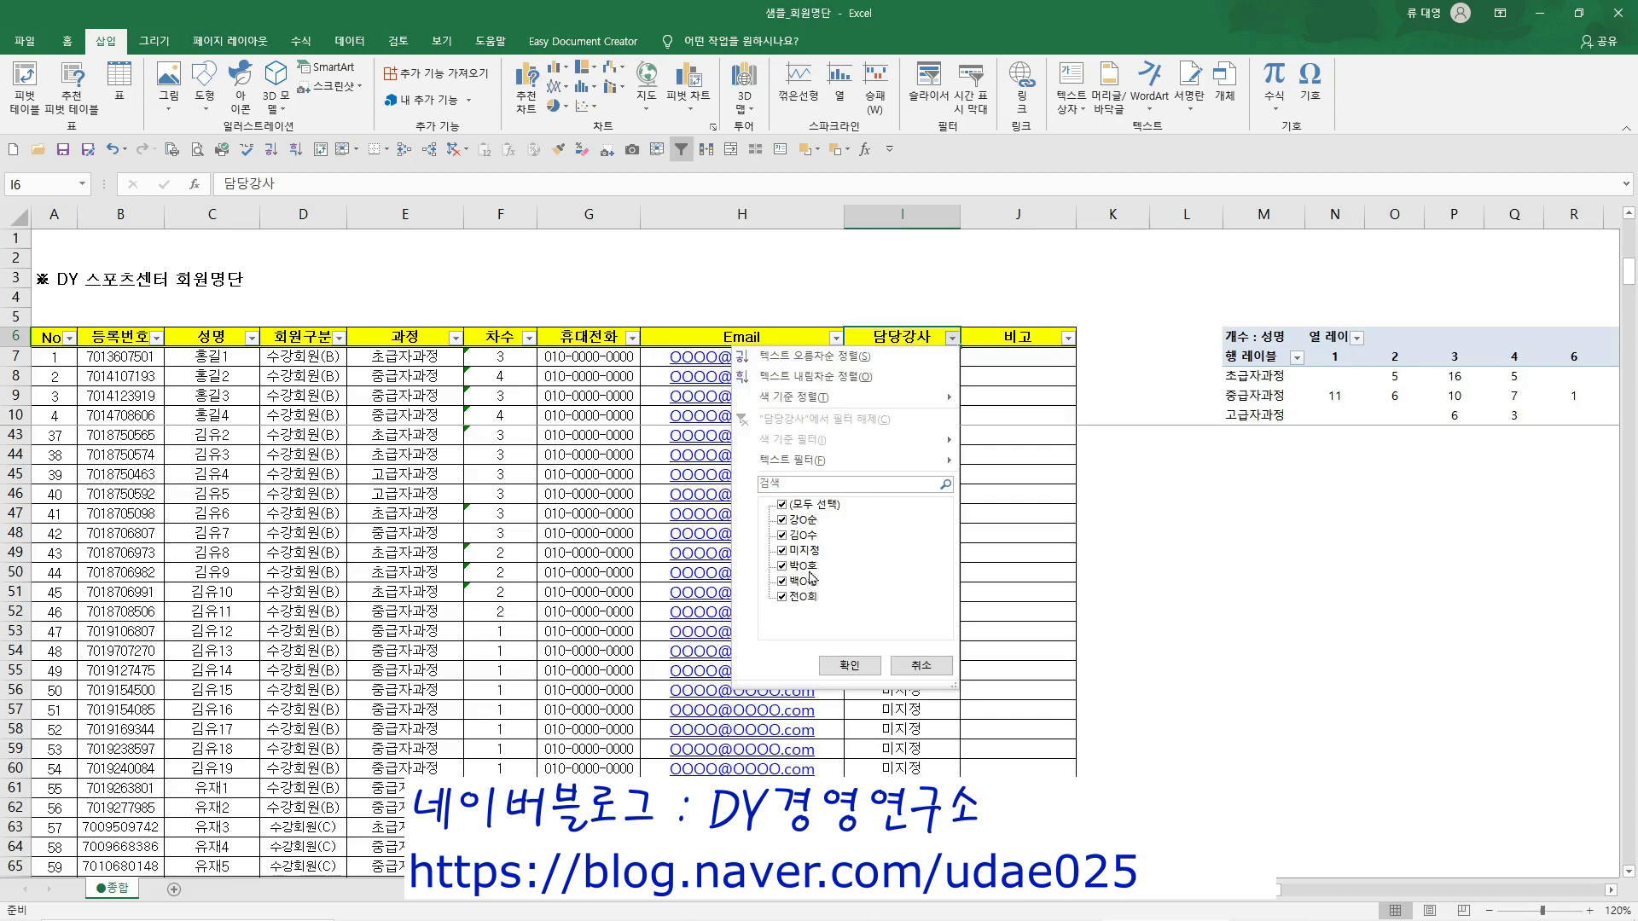
pyautogui.click(914, 665)
pyautogui.click(893, 453)
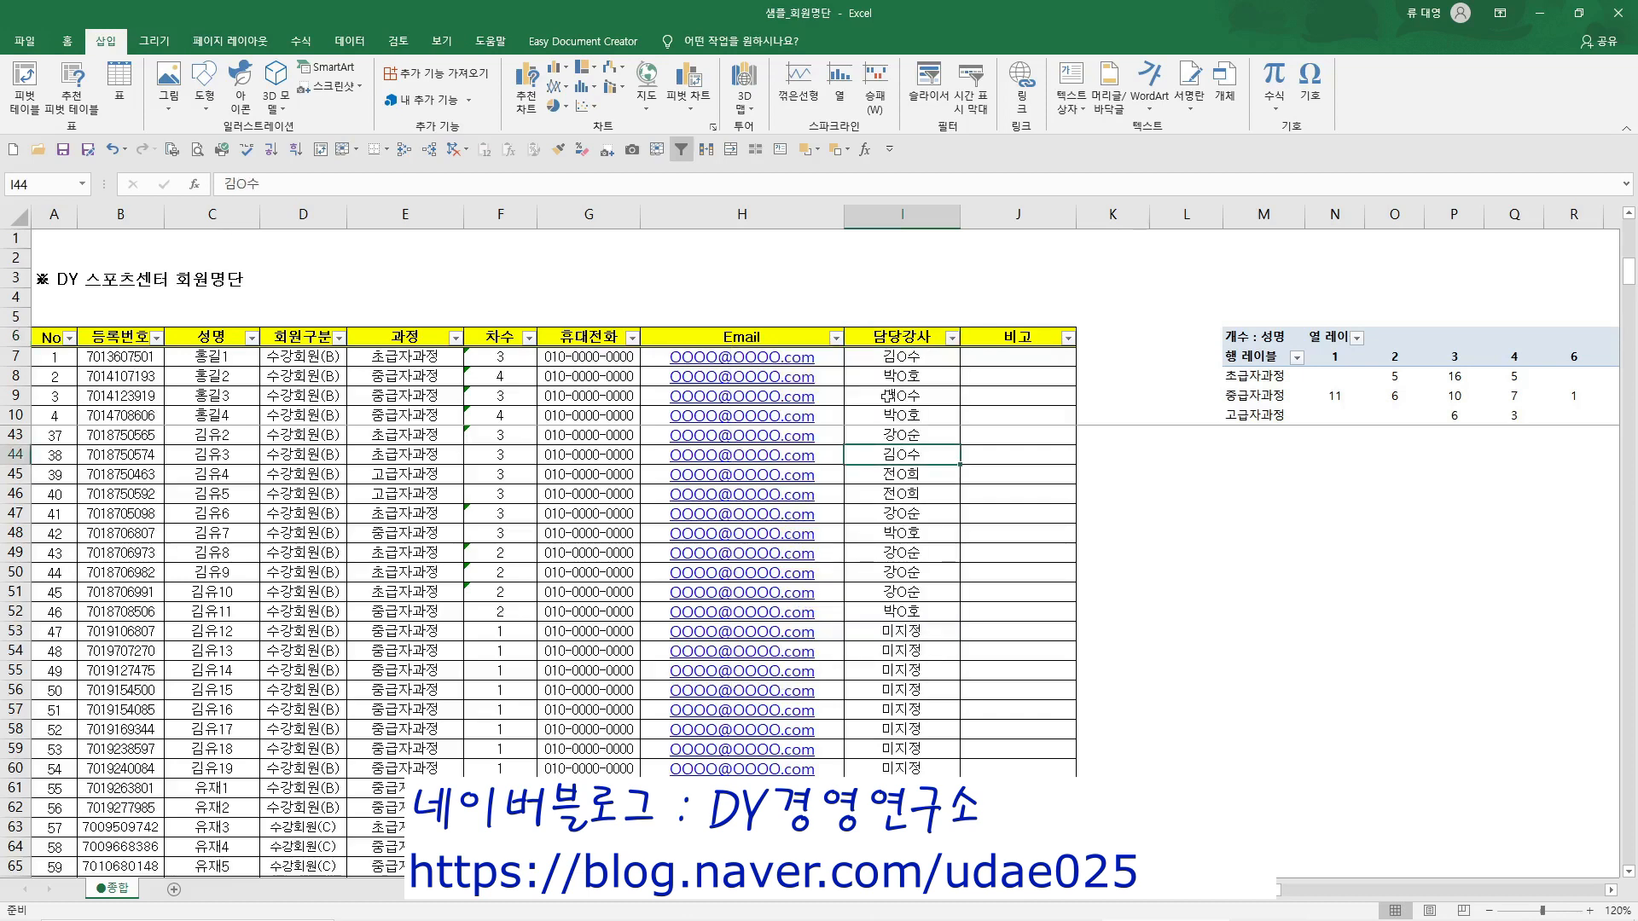
pyautogui.click(891, 338)
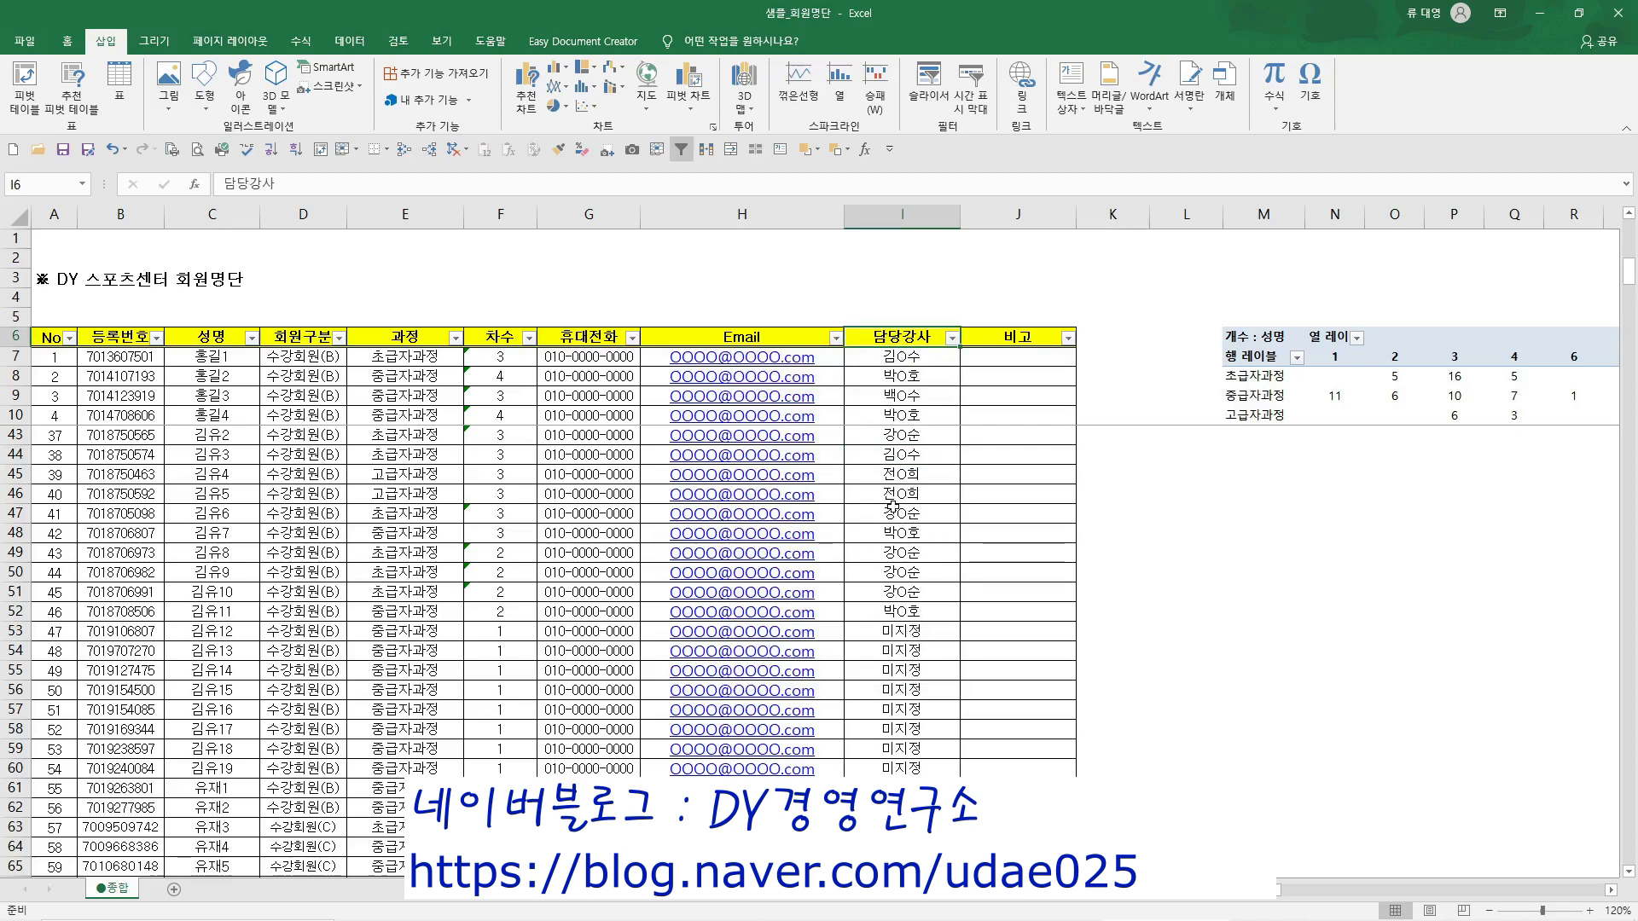
pyautogui.click(904, 215)
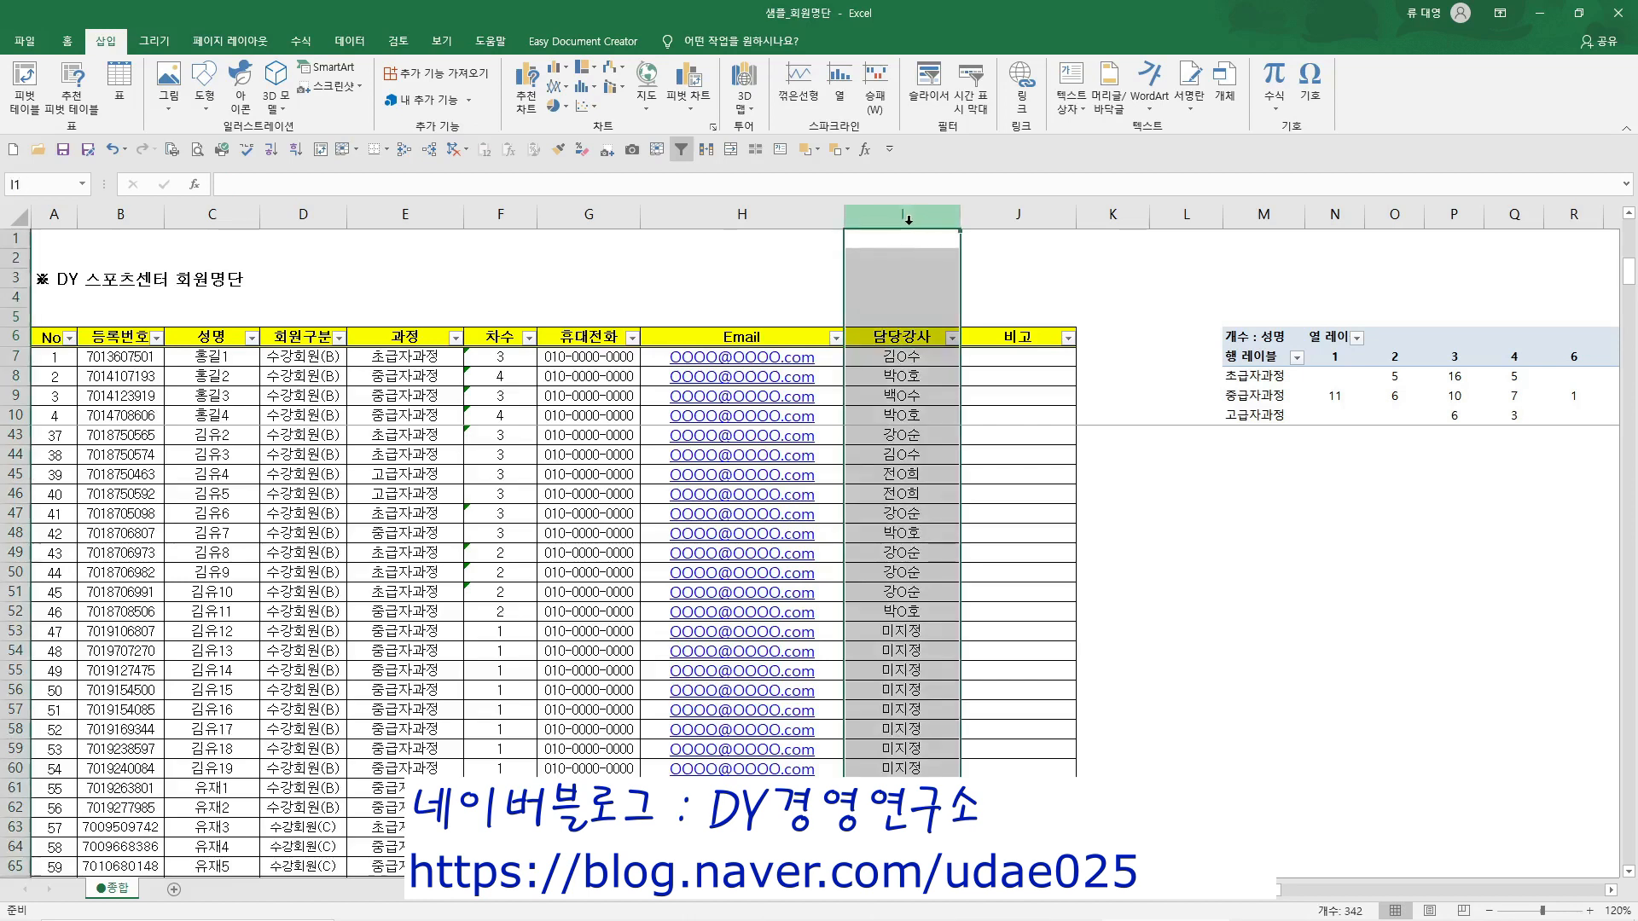
pyautogui.hotkey('ctrl', 'c')
pyautogui.click(1186, 215)
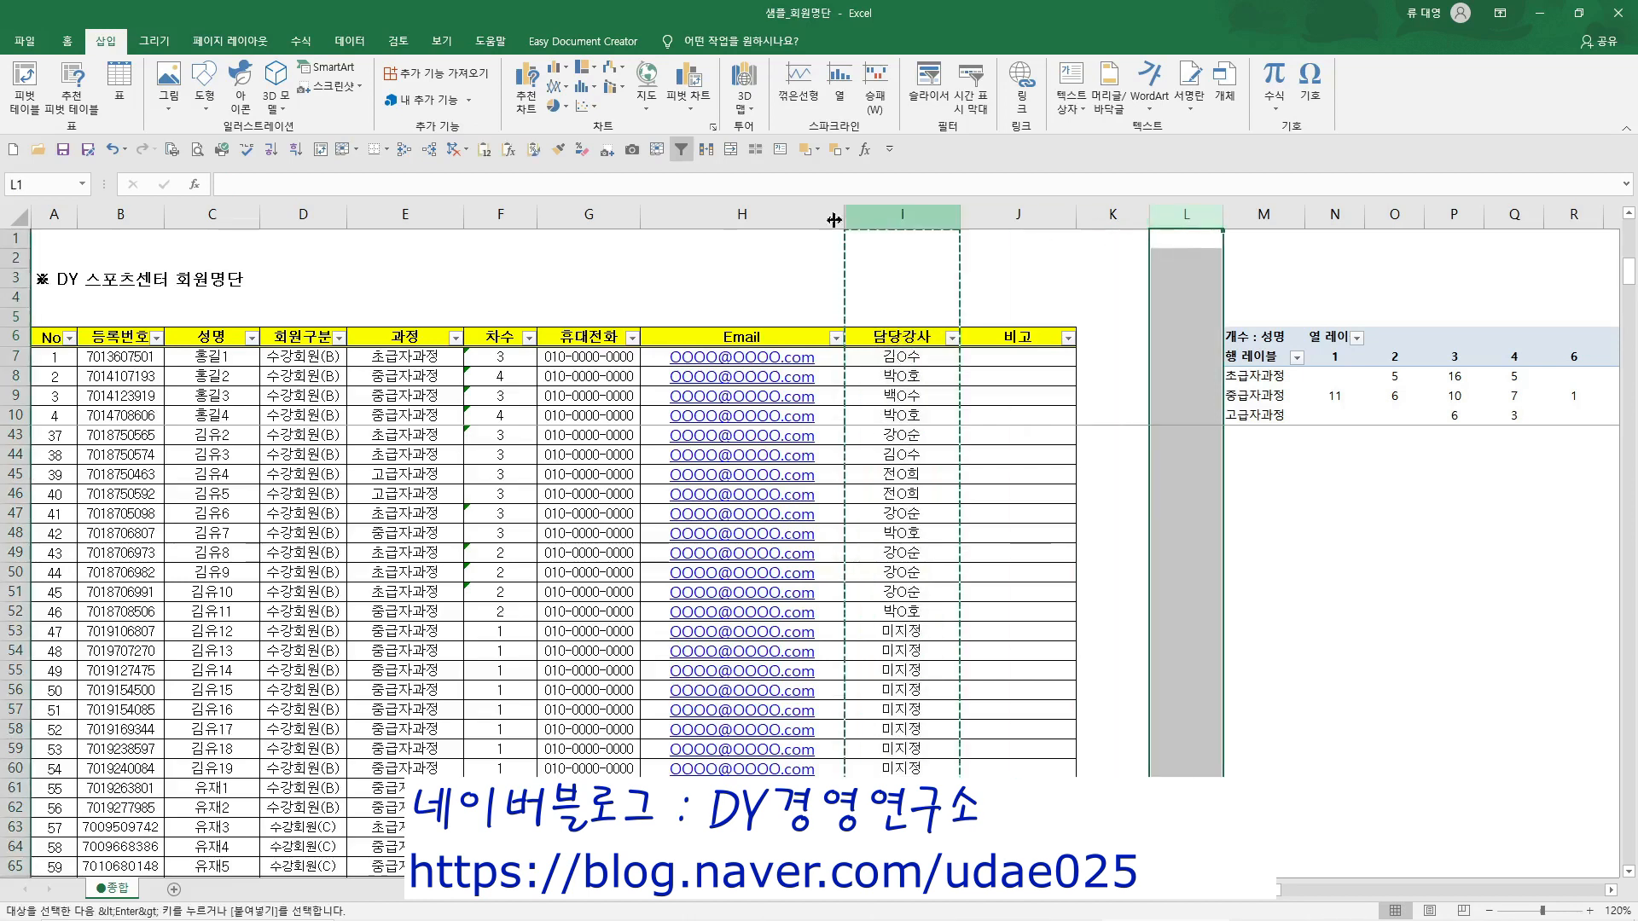
pyautogui.press('Escape')
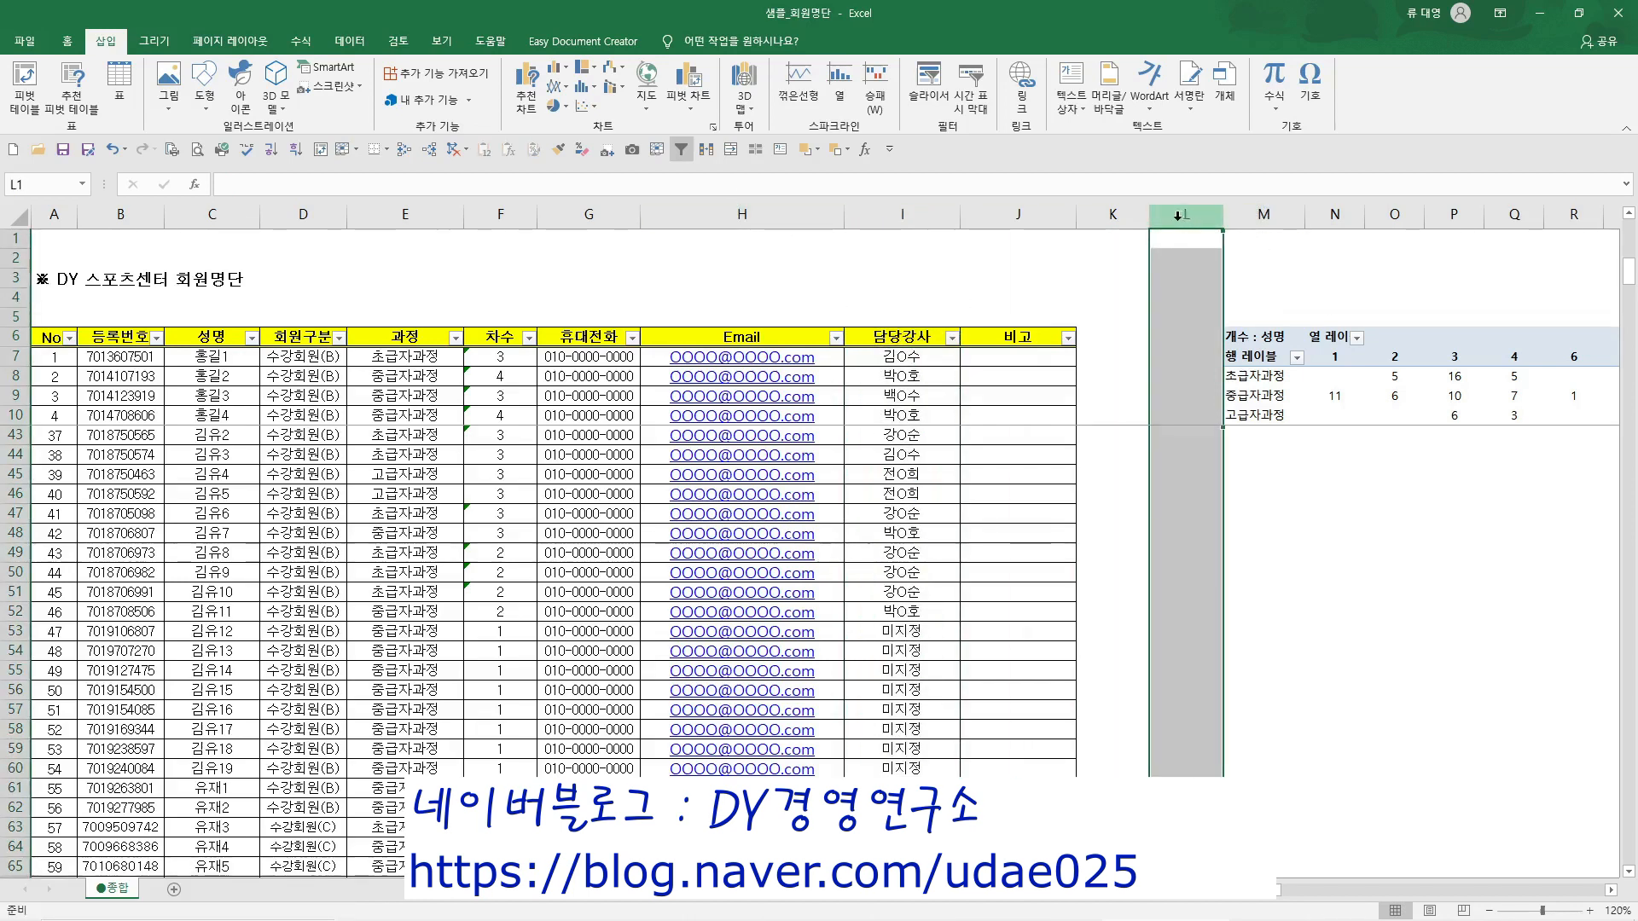
# Insert a blank column at M, in front of the pivot tables
pyautogui.click(1241, 215)
pyautogui.rightClick(1242, 215)
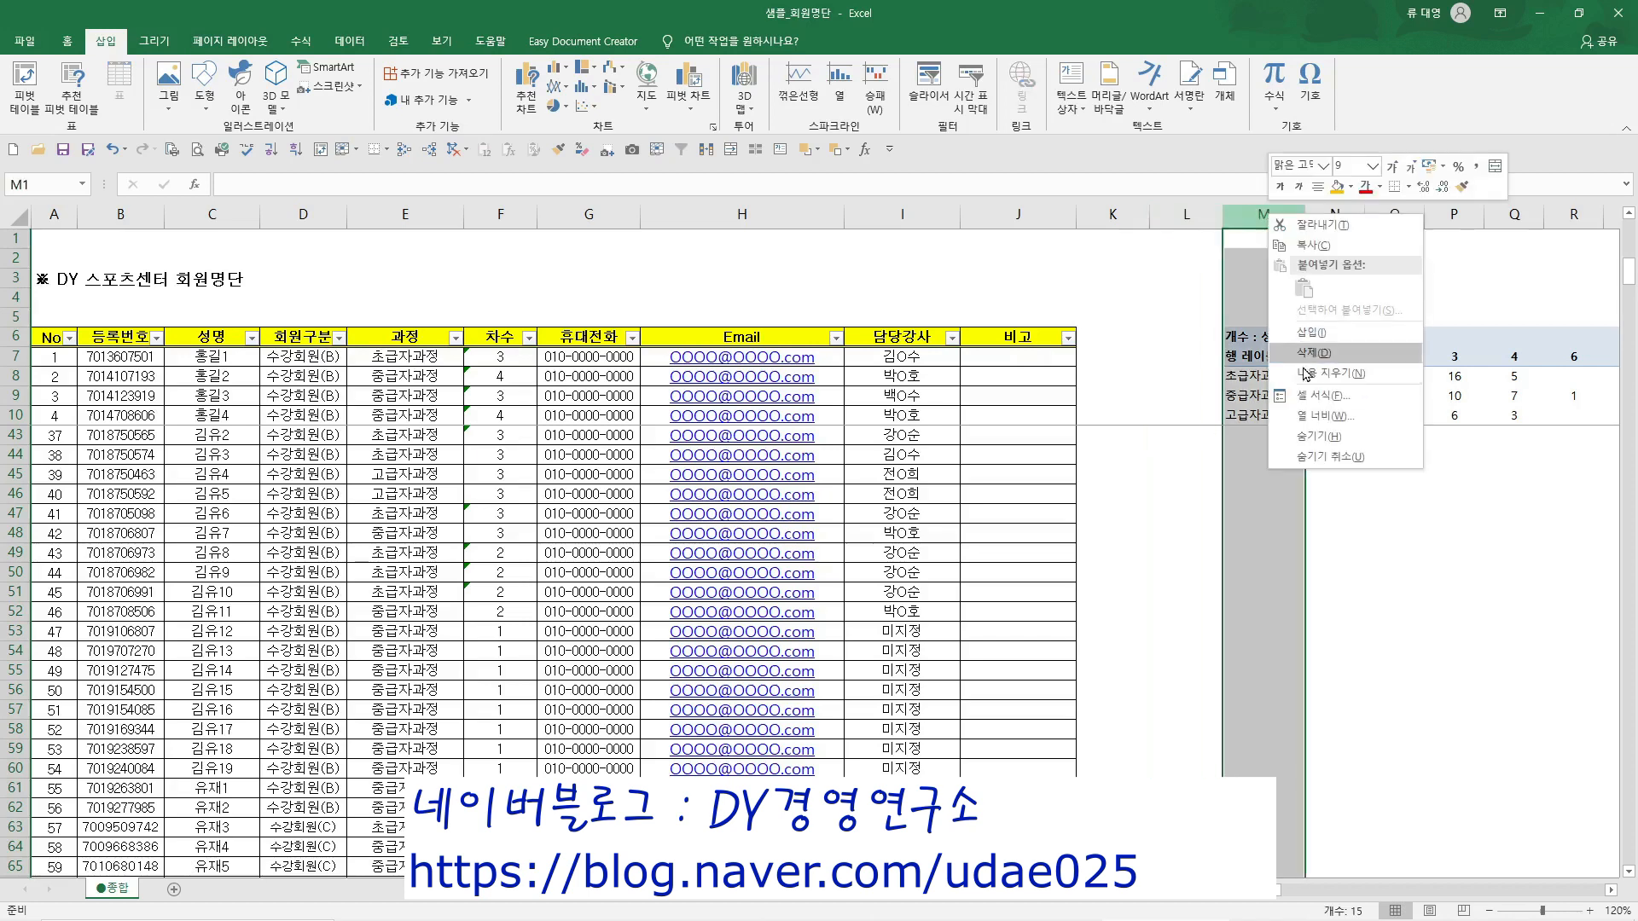
pyautogui.click(1305, 333)
# Copy the 담당강사 column I and paste it as values only into column L
pyautogui.click(901, 215)
pyautogui.hotkey('ctrl', 'c')
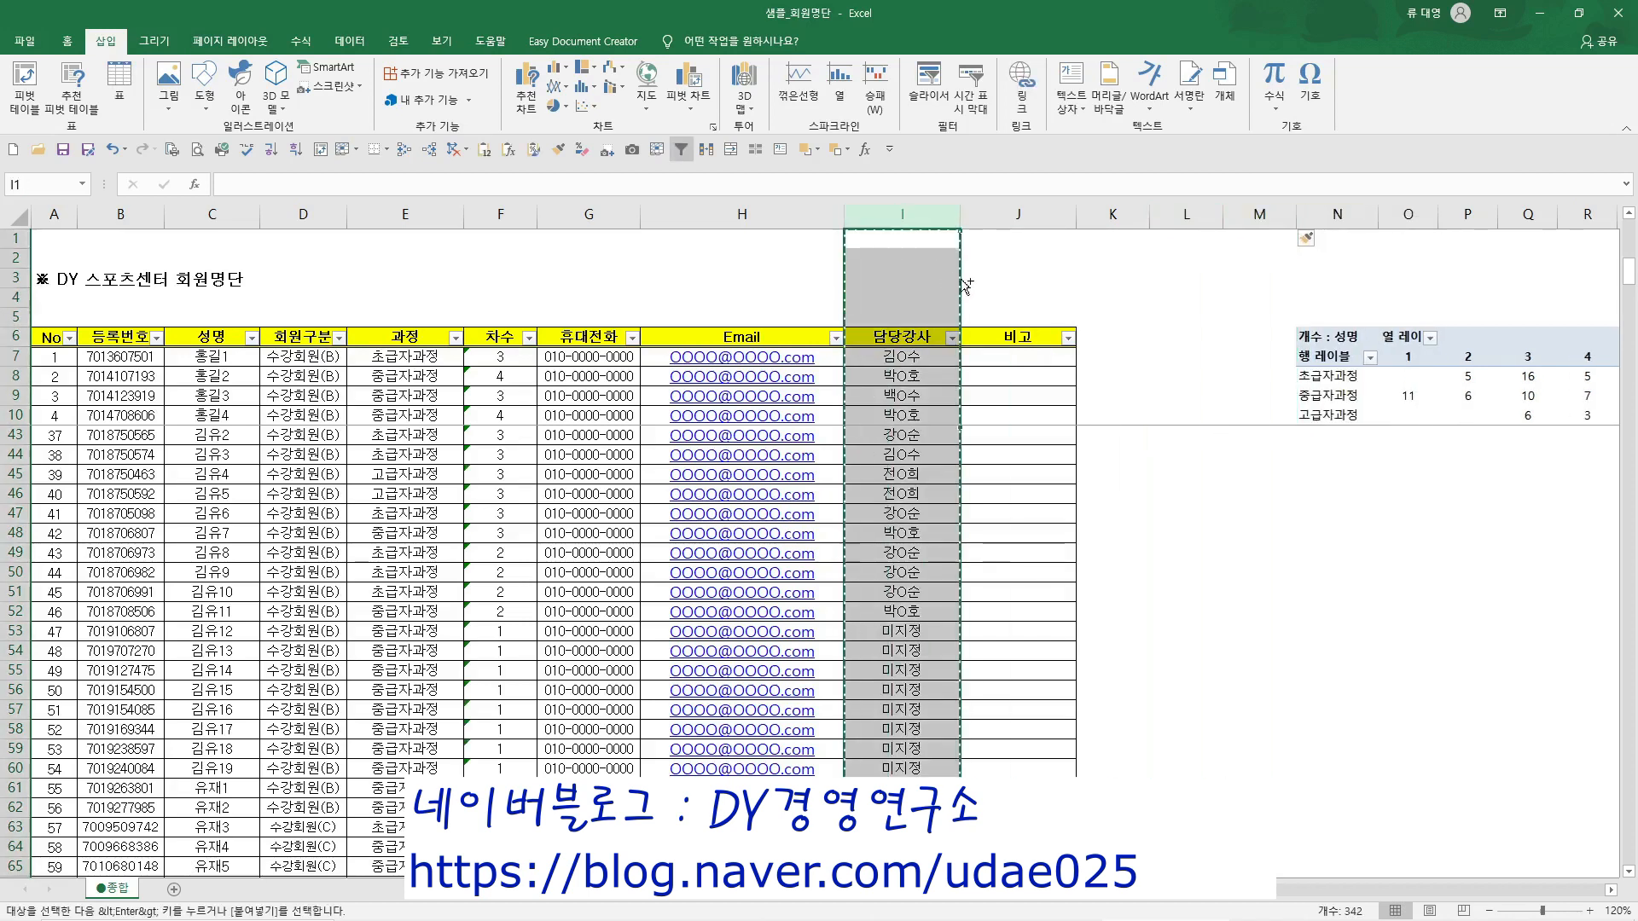
pyautogui.click(1182, 215)
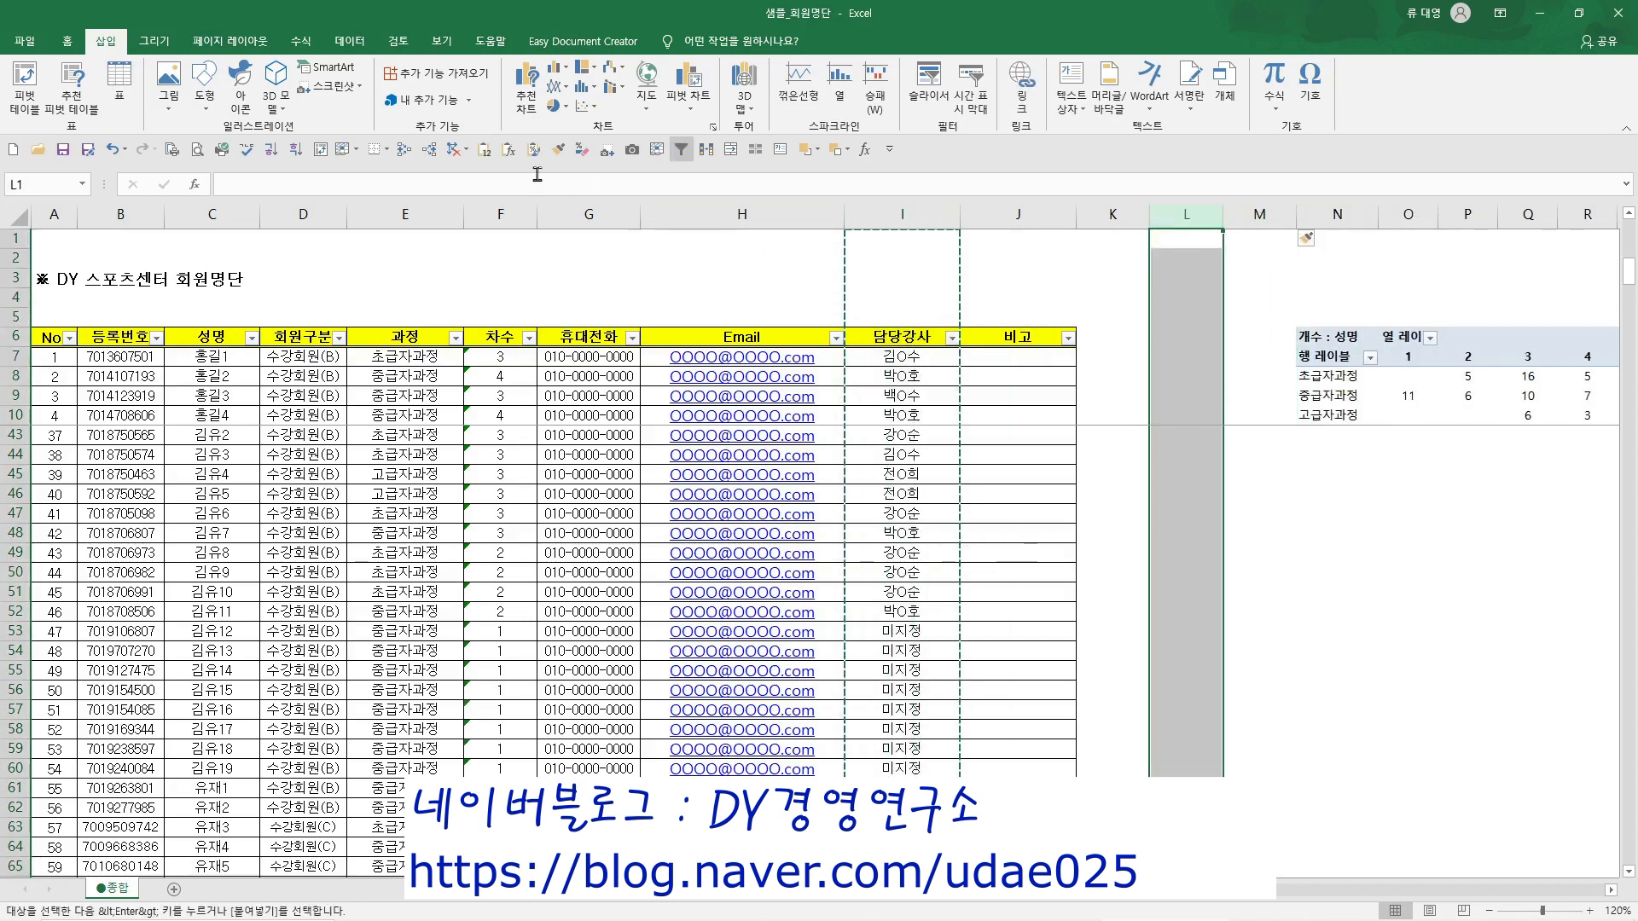
pyautogui.click(484, 150)
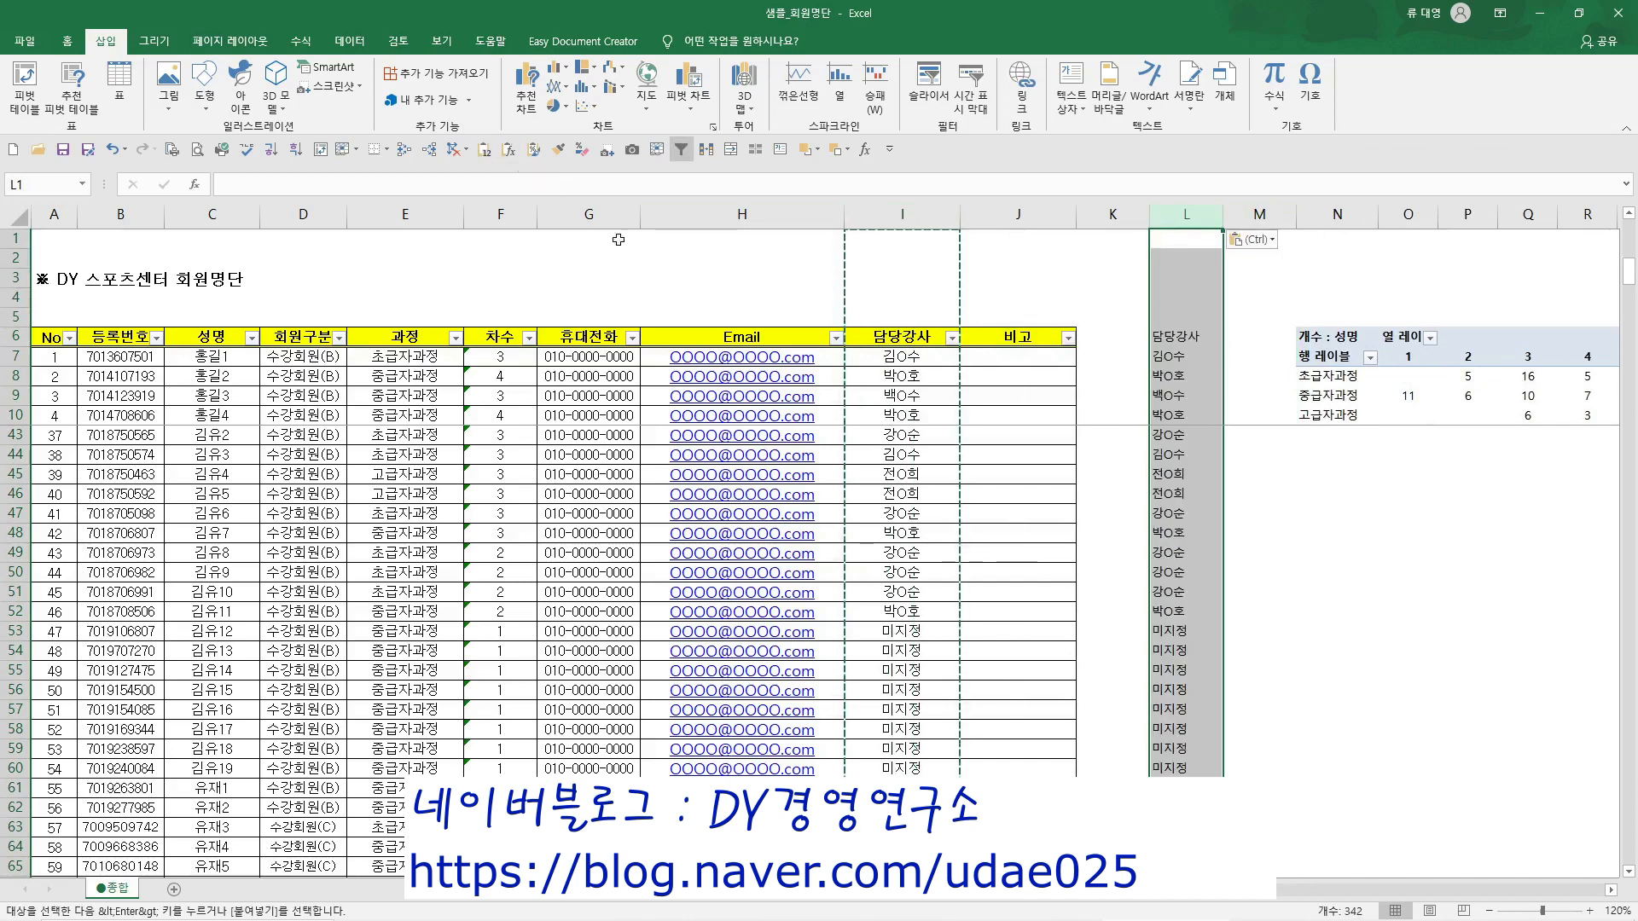
# Remove the duplicate values from the pasted 담당강사 list in column L
pyautogui.click(1192, 469)
pyautogui.hotkey('ctrl', 'Up')
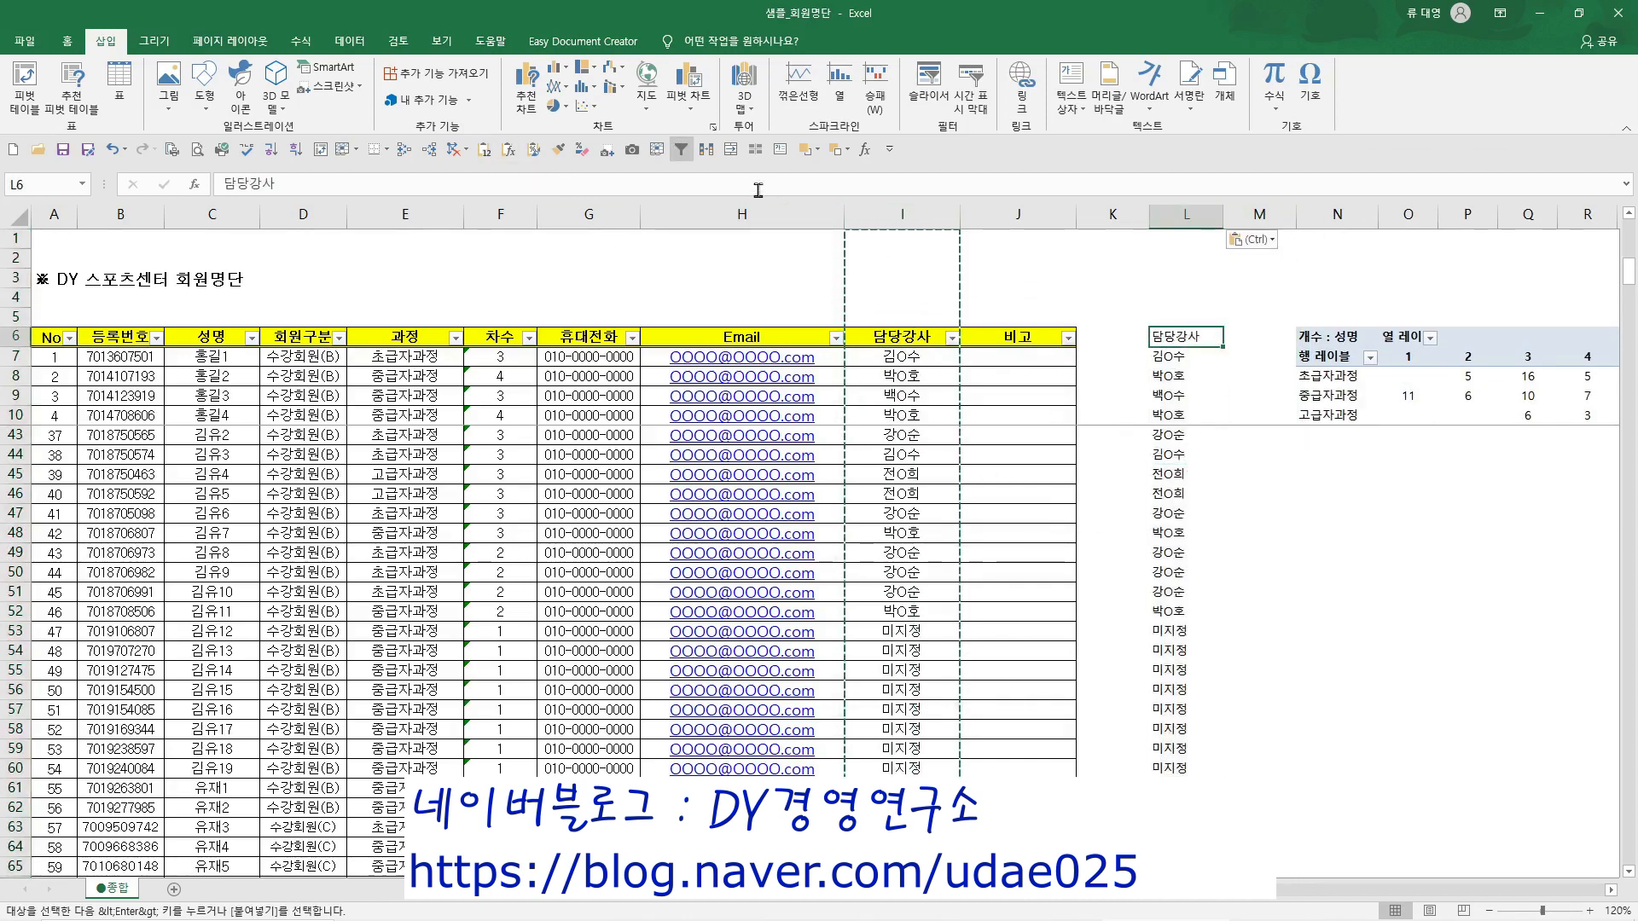
pyautogui.click(707, 150)
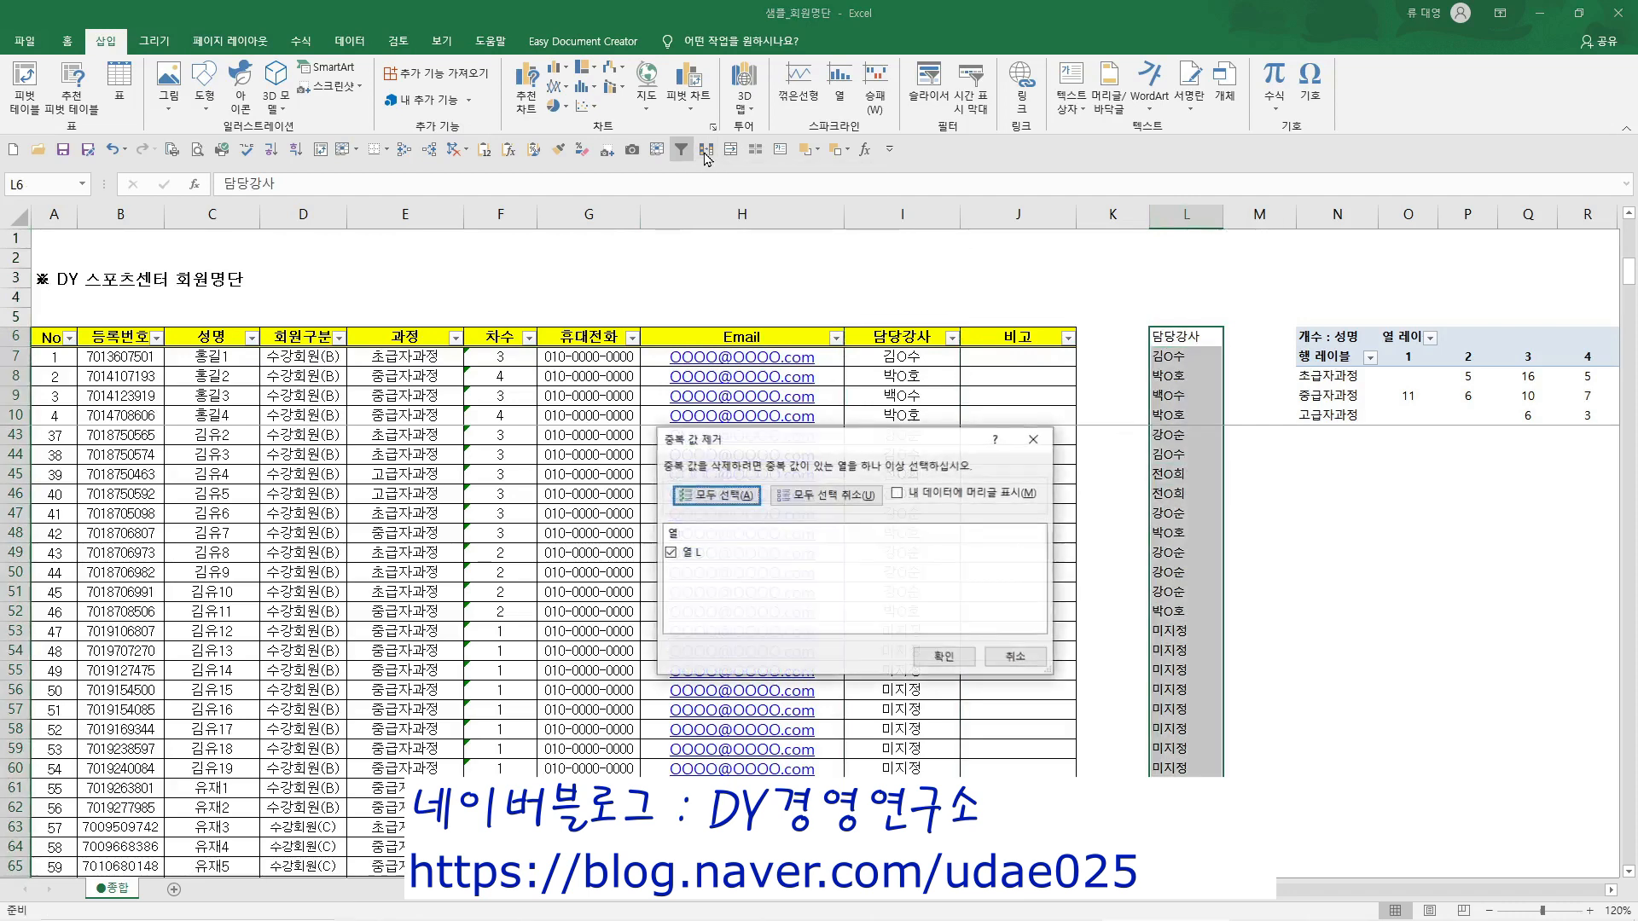
pyautogui.click(942, 656)
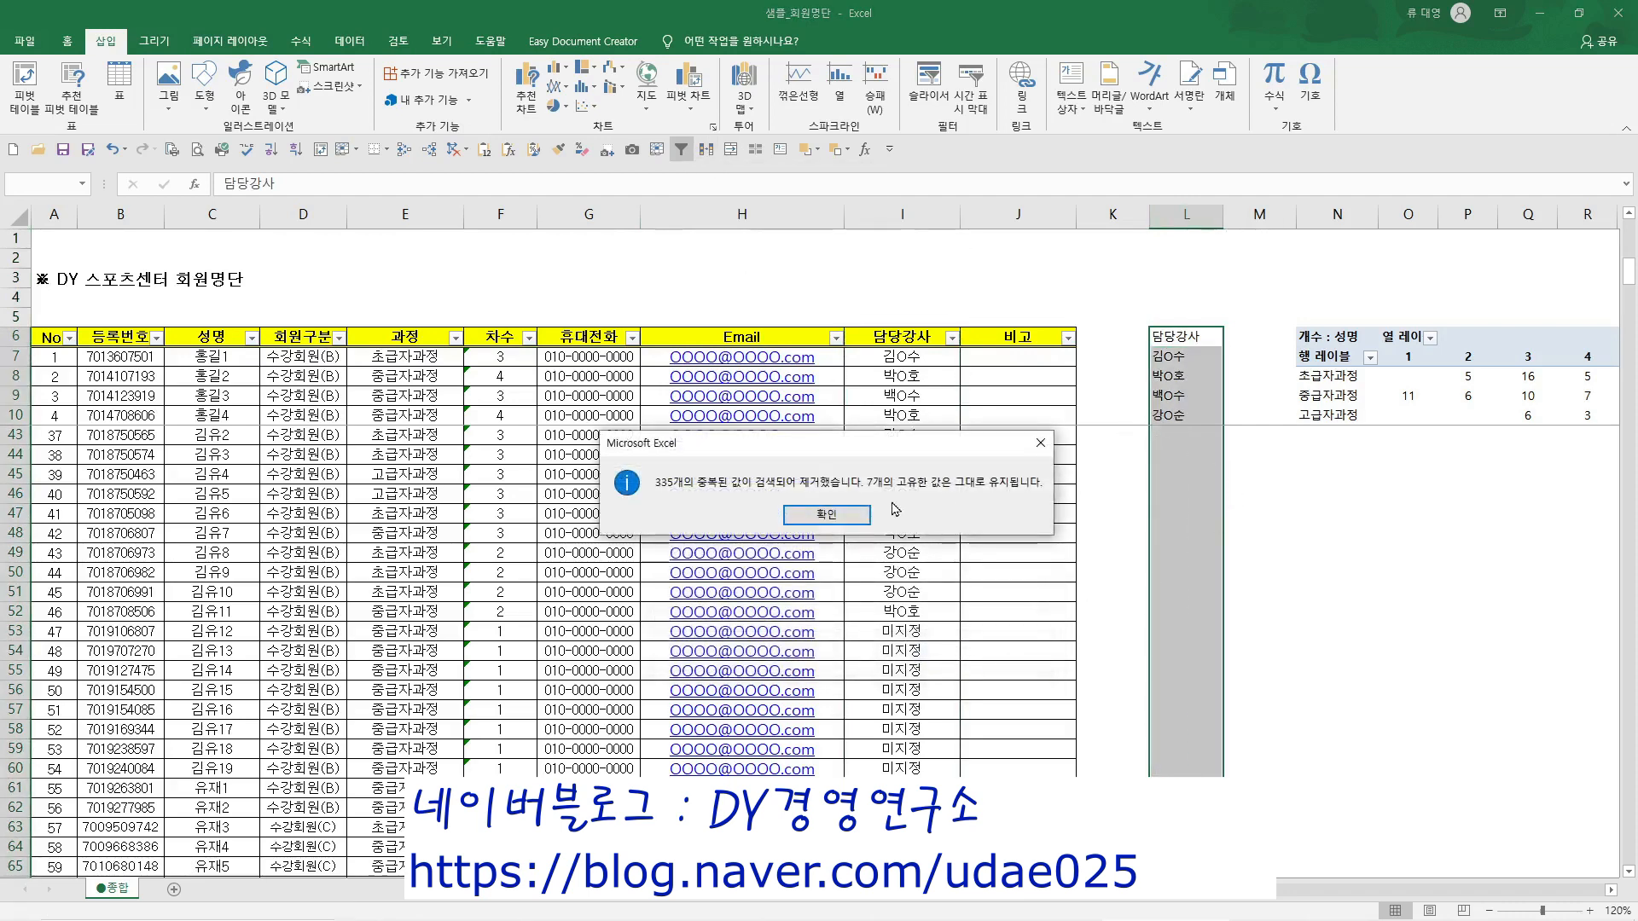
pyautogui.click(858, 515)
# Compare the instructor names remaining in L7:L12 with the 담당강사 filter list, and close the list without filtering
pyautogui.click(1209, 401)
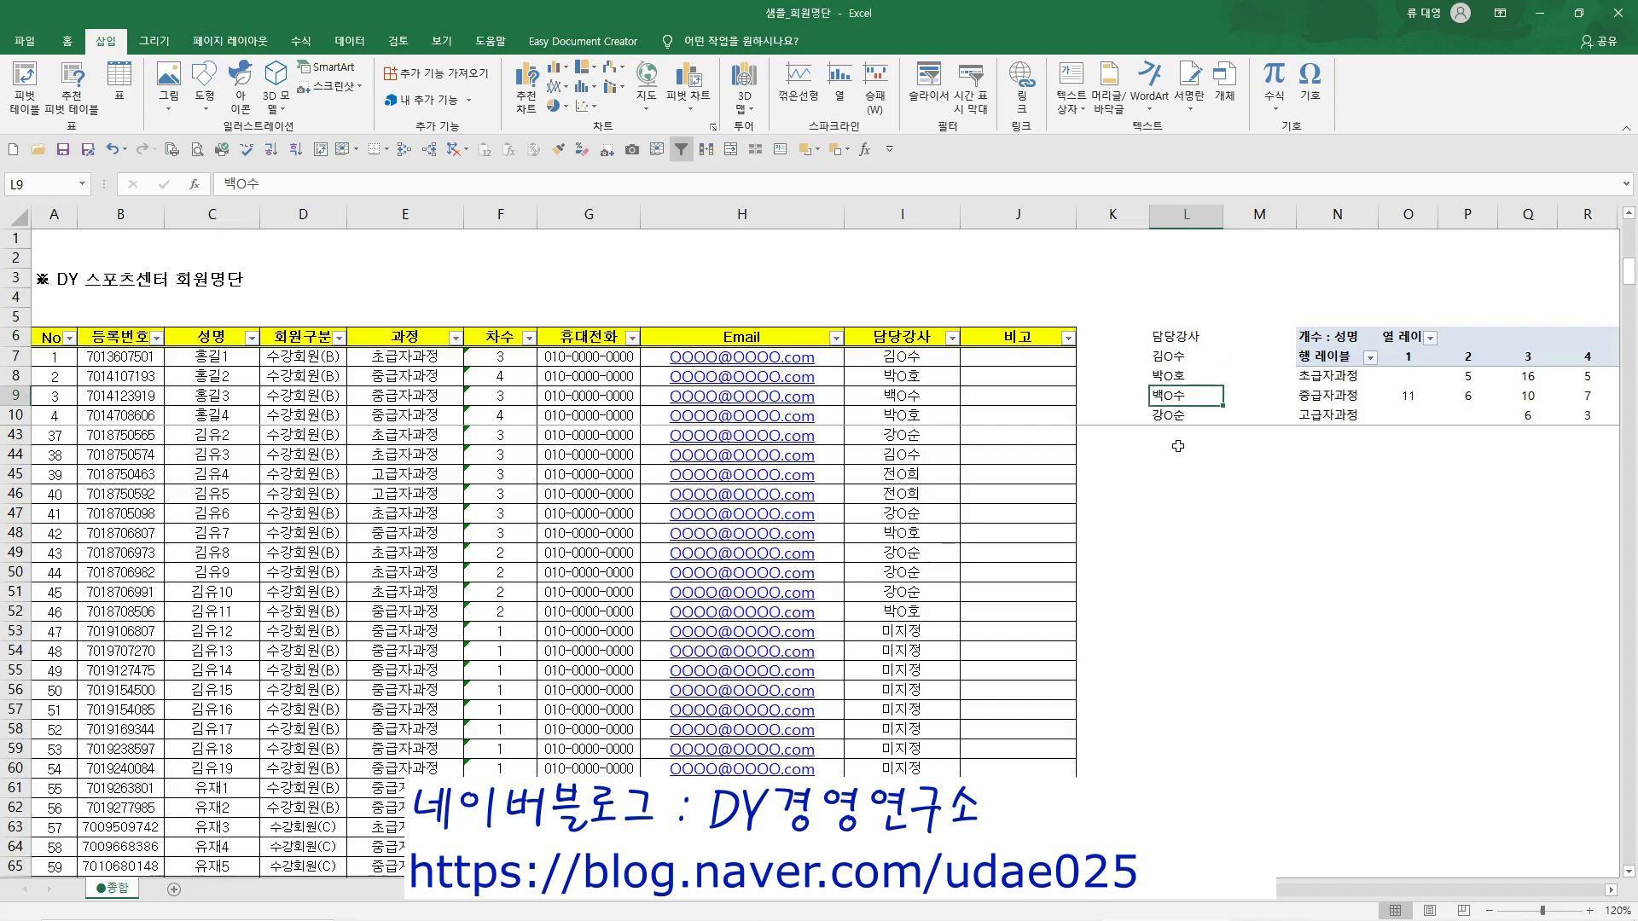
pyautogui.click(1185, 357)
pyautogui.moveTo(1187, 357); pyautogui.dragTo(1190, 457)
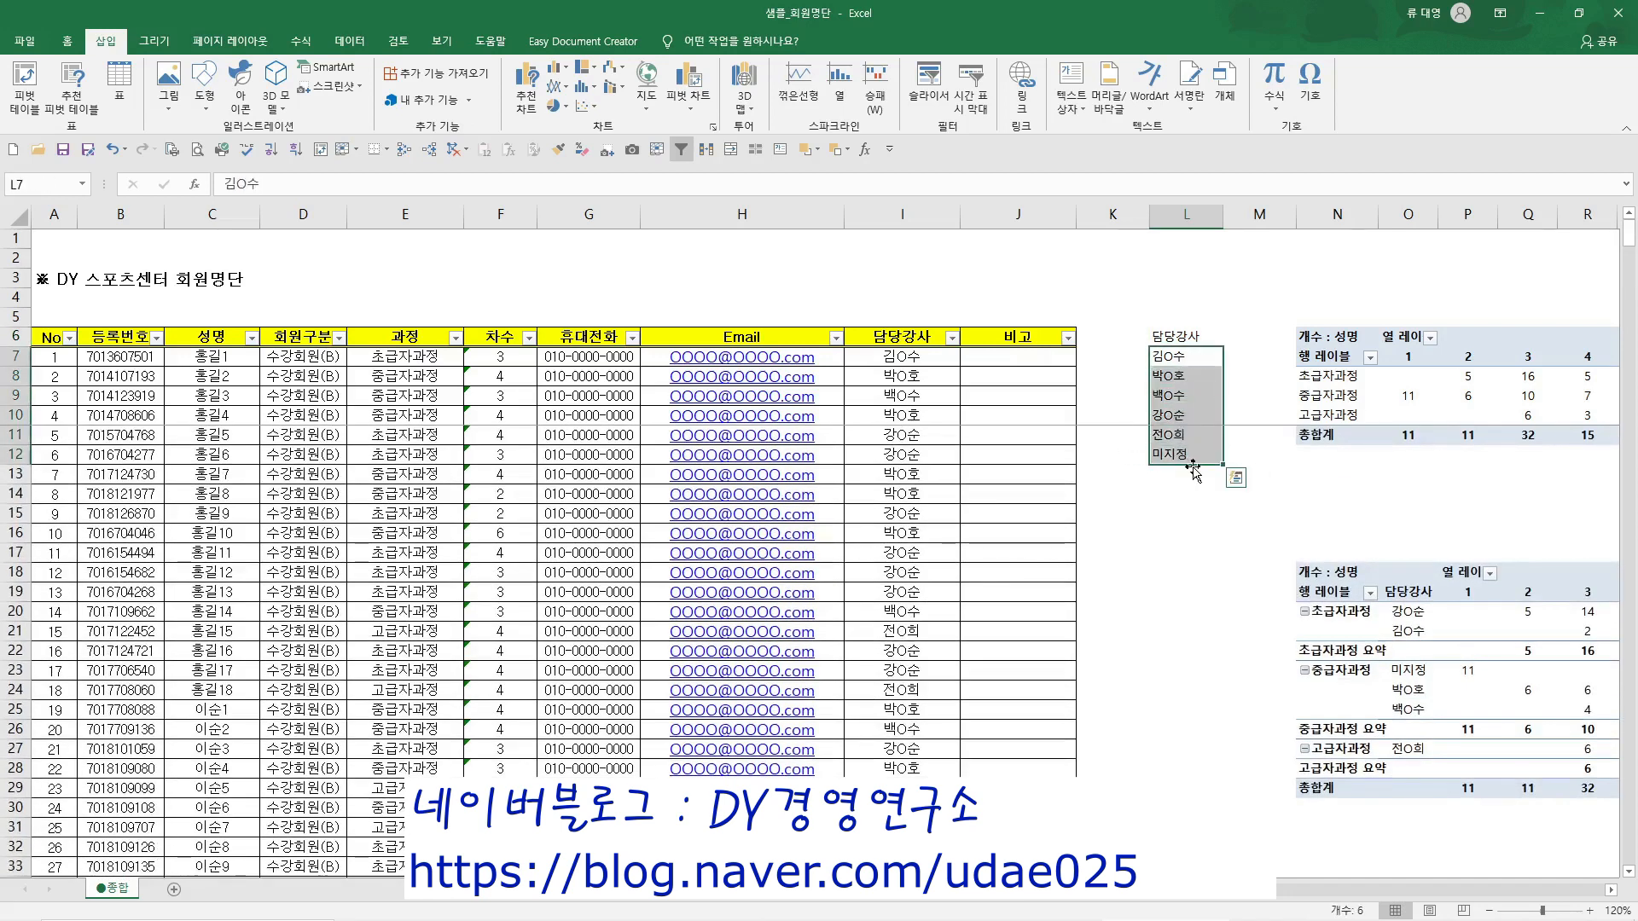
pyautogui.click(951, 338)
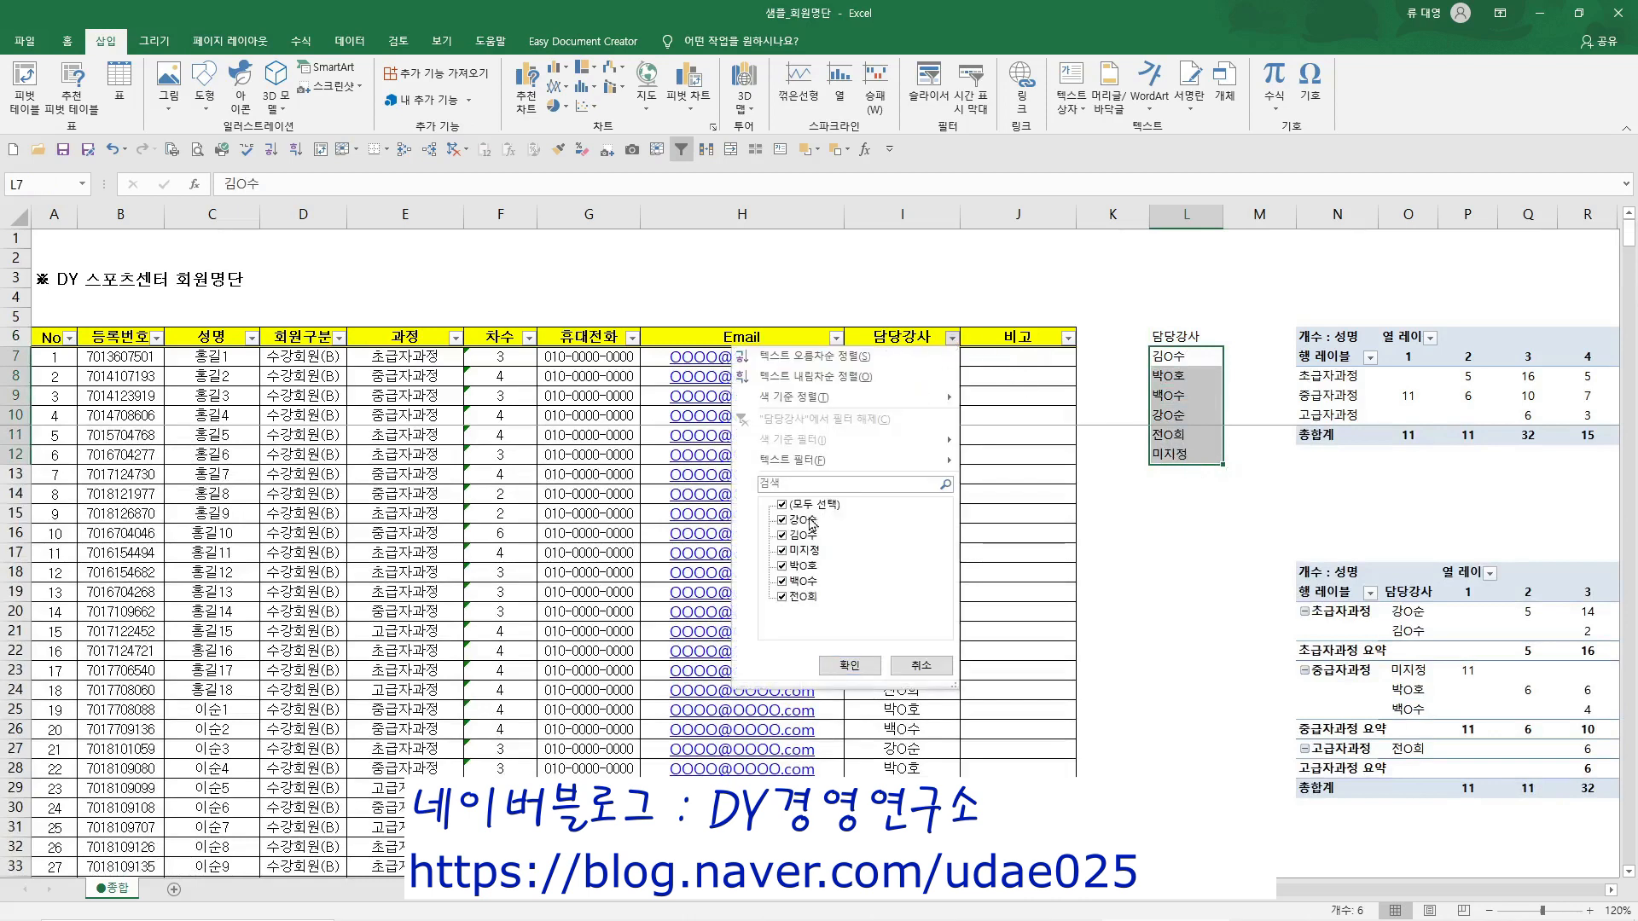
pyautogui.click(1140, 285)
pyautogui.click(952, 338)
pyautogui.click(921, 665)
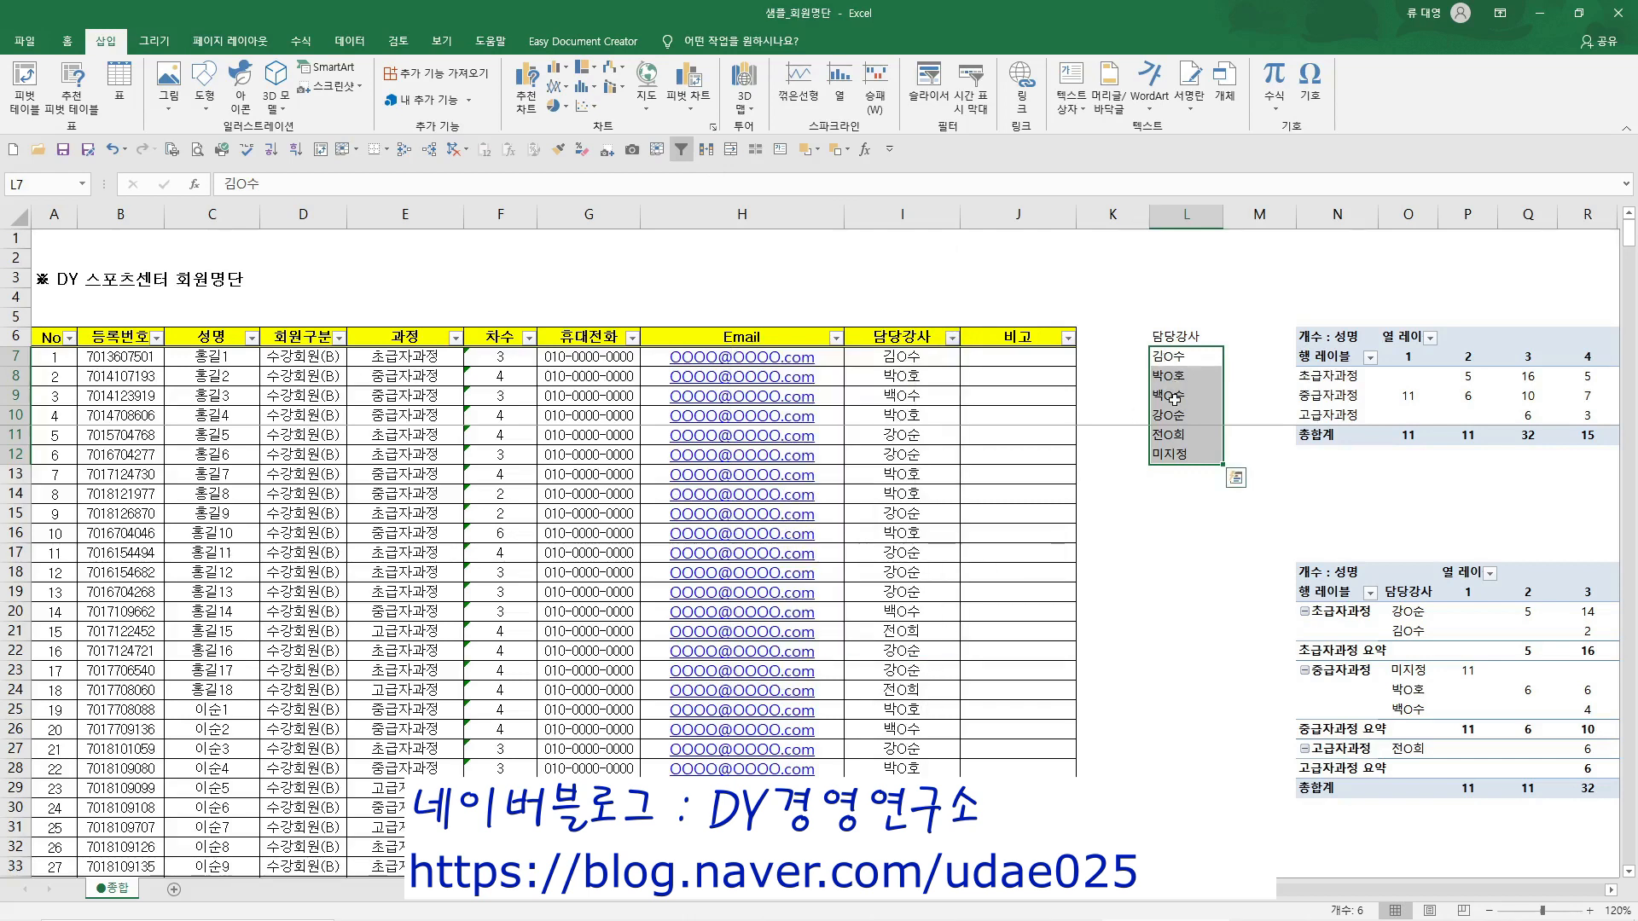
# Copy the instructor names in L7:L12 and paste them starting at cell L16
pyautogui.hotkey('ctrl', 'c')
pyautogui.click(1177, 530)
pyautogui.hotkey('ctrl', 'v')
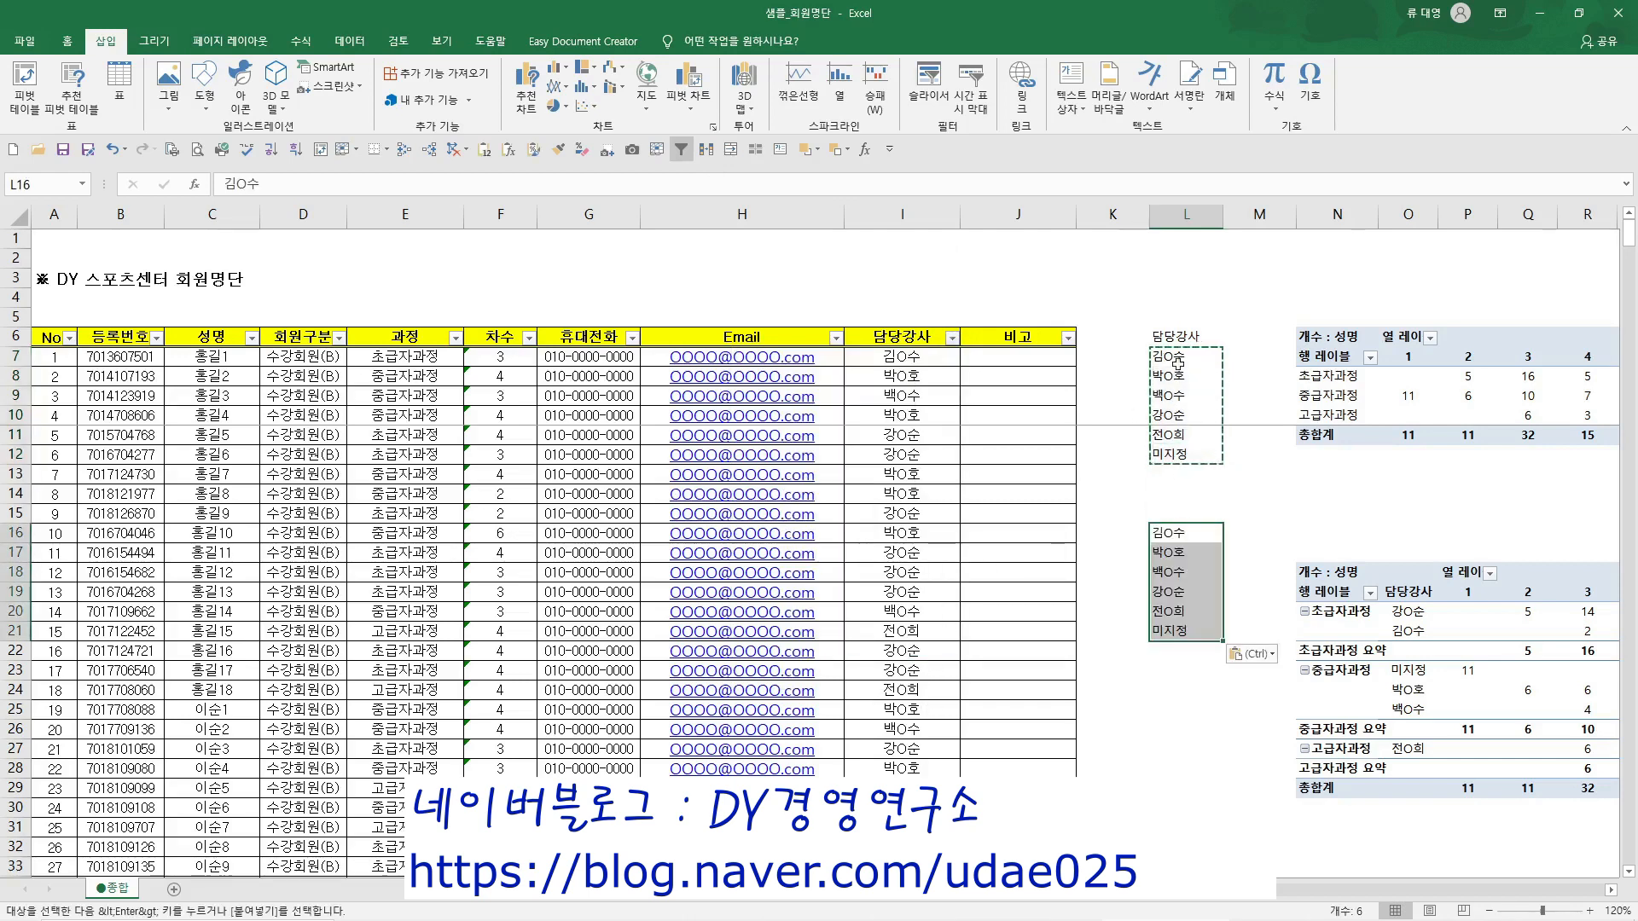
# Clear the instructor list and its pasted copy from column L
pyautogui.moveTo(1166, 376); pyautogui.dragTo(1141, 764)
pyautogui.press('Delete')
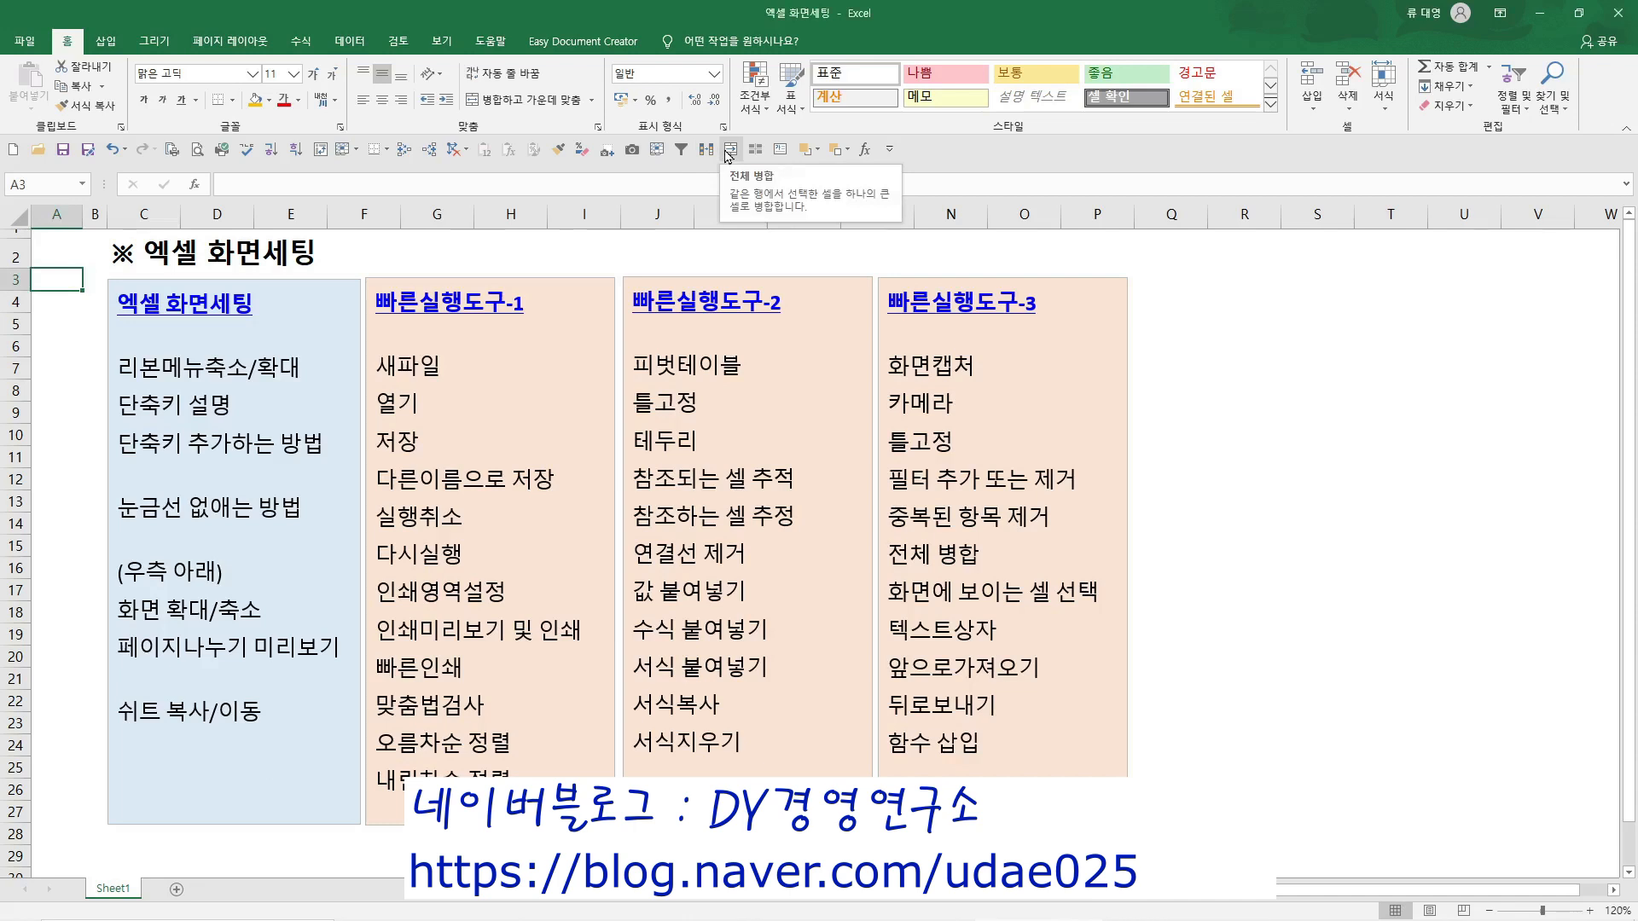
# Merge and center the blank cells S2:T2 beside the command lists in the 엑셀 화면세팅 workbook
pyautogui.moveTo(1186, 256); pyautogui.dragTo(1220, 256)
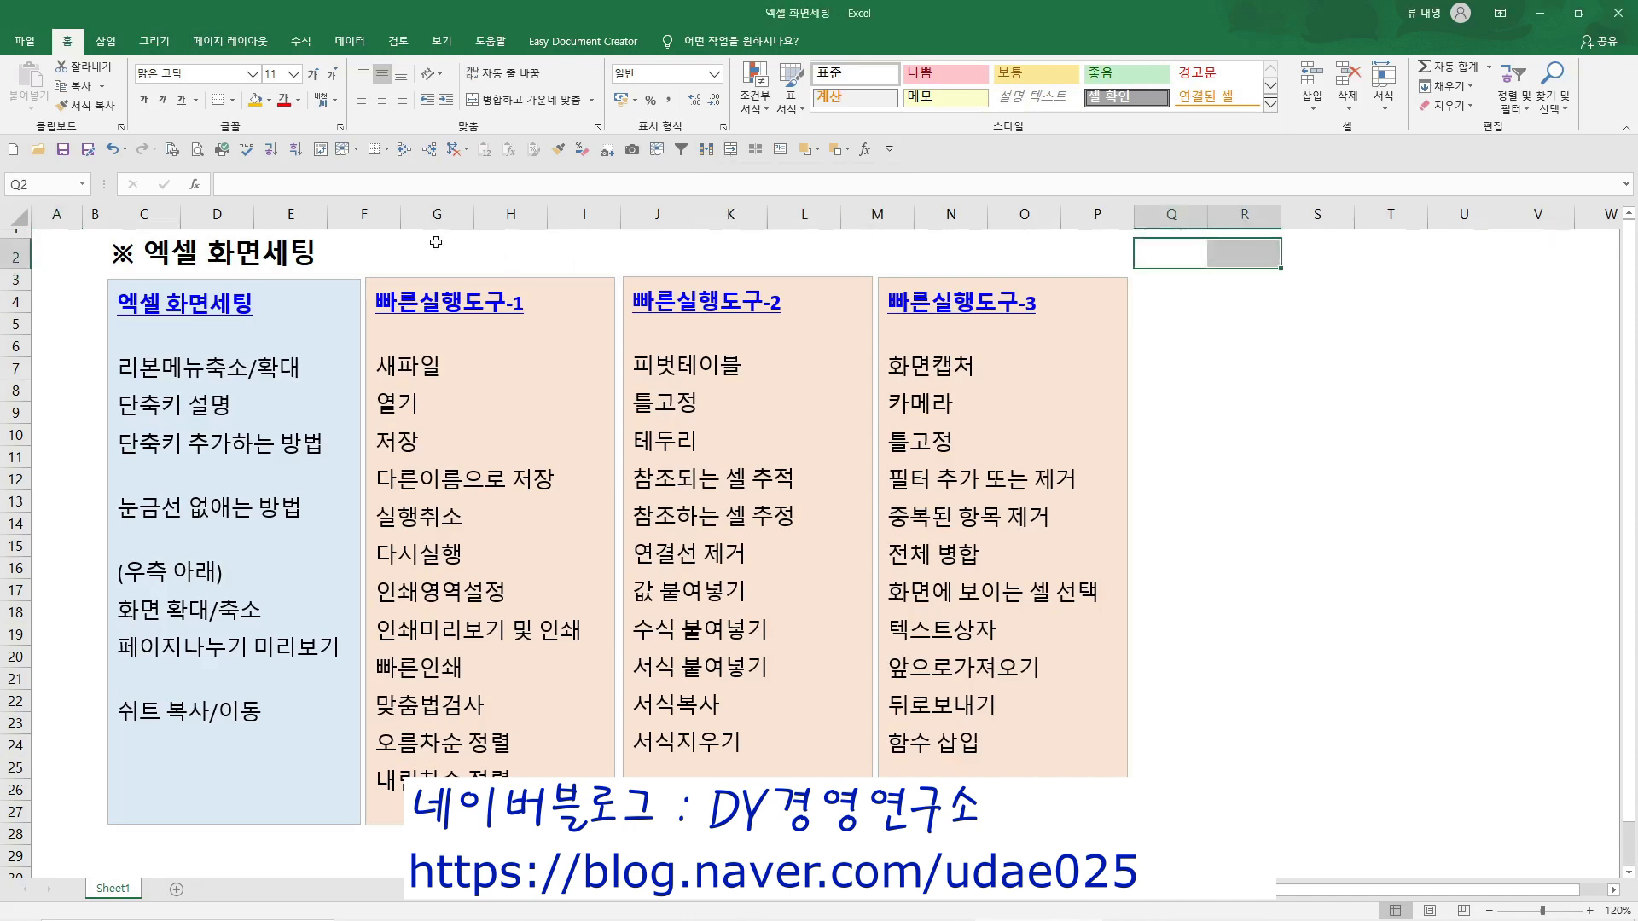
pyautogui.moveTo(1336, 258); pyautogui.dragTo(1406, 256)
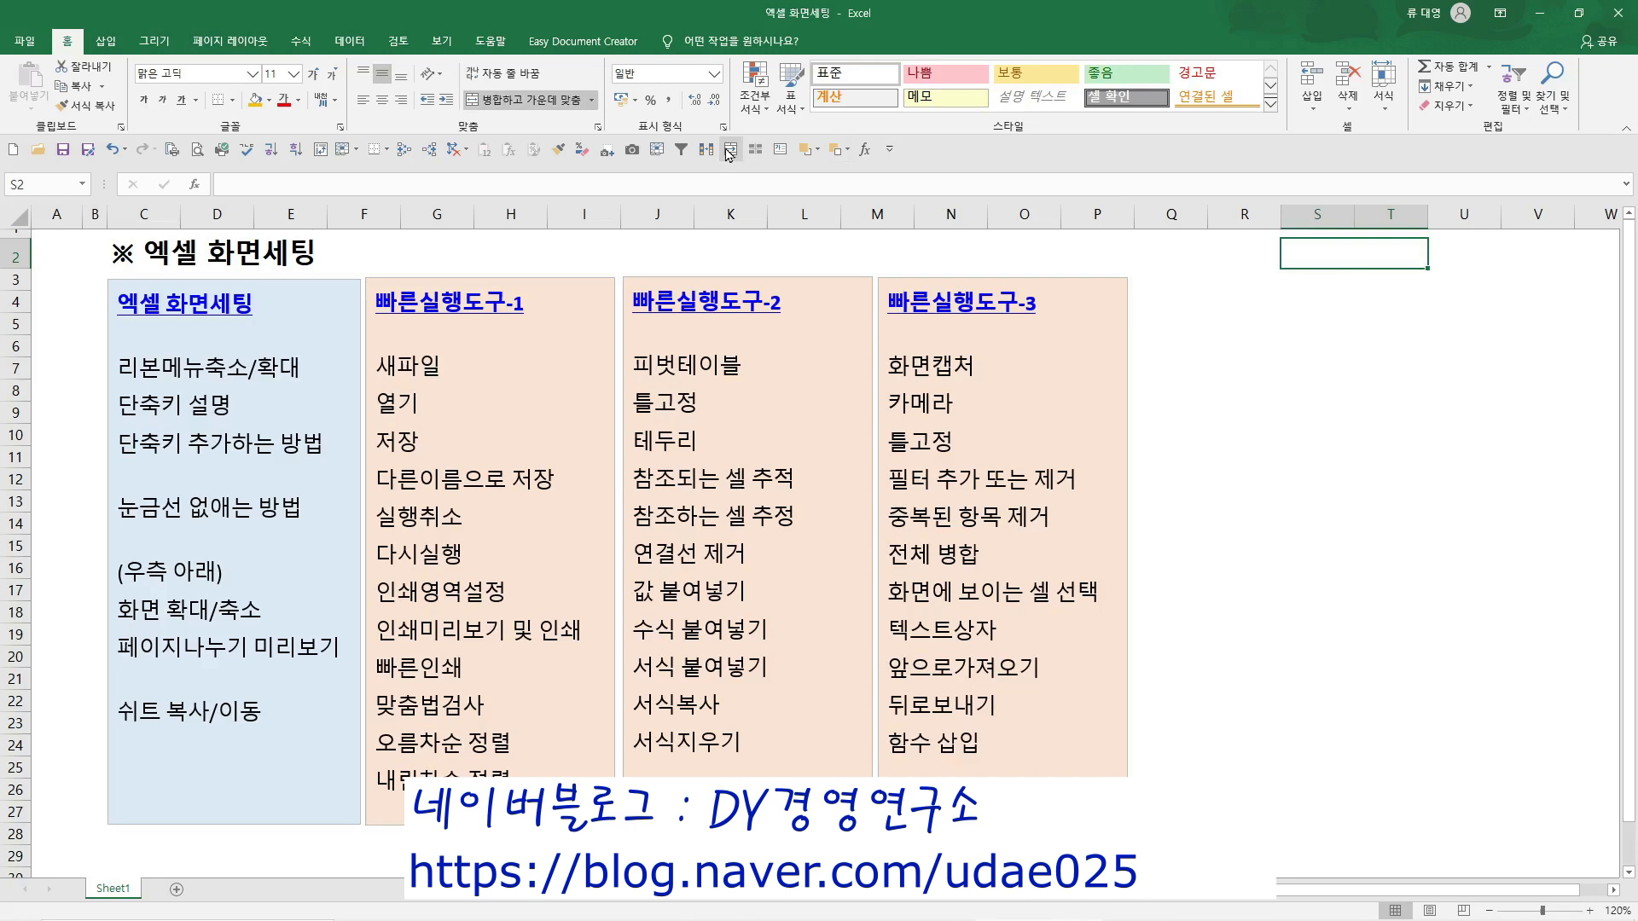
pyautogui.click(551, 103)
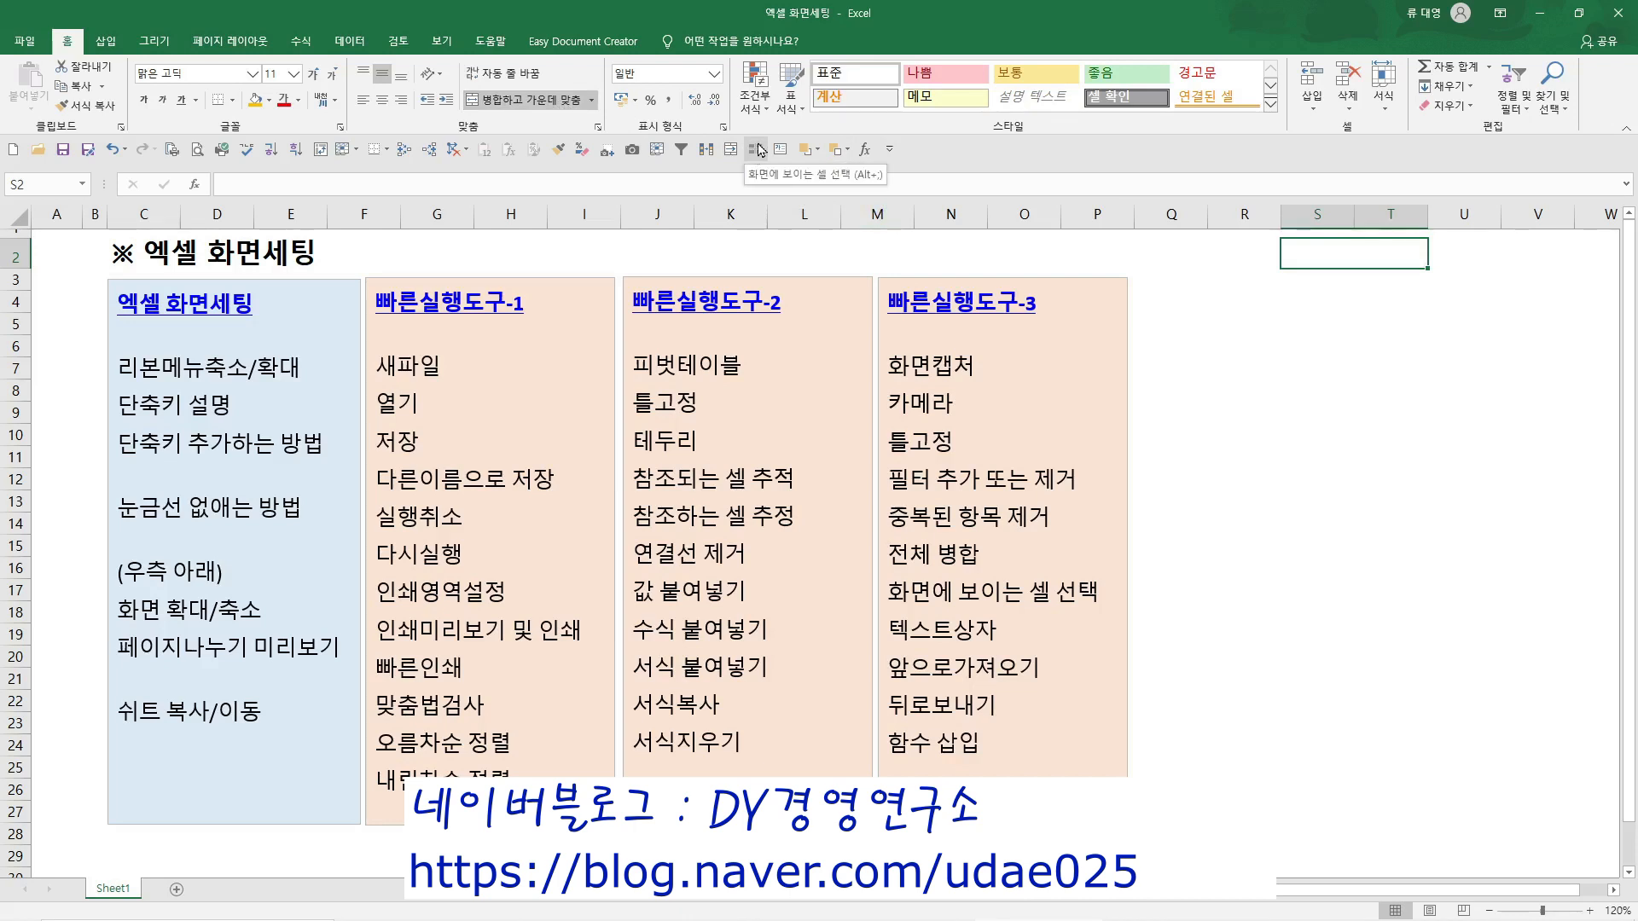
pyautogui.click(1170, 366)
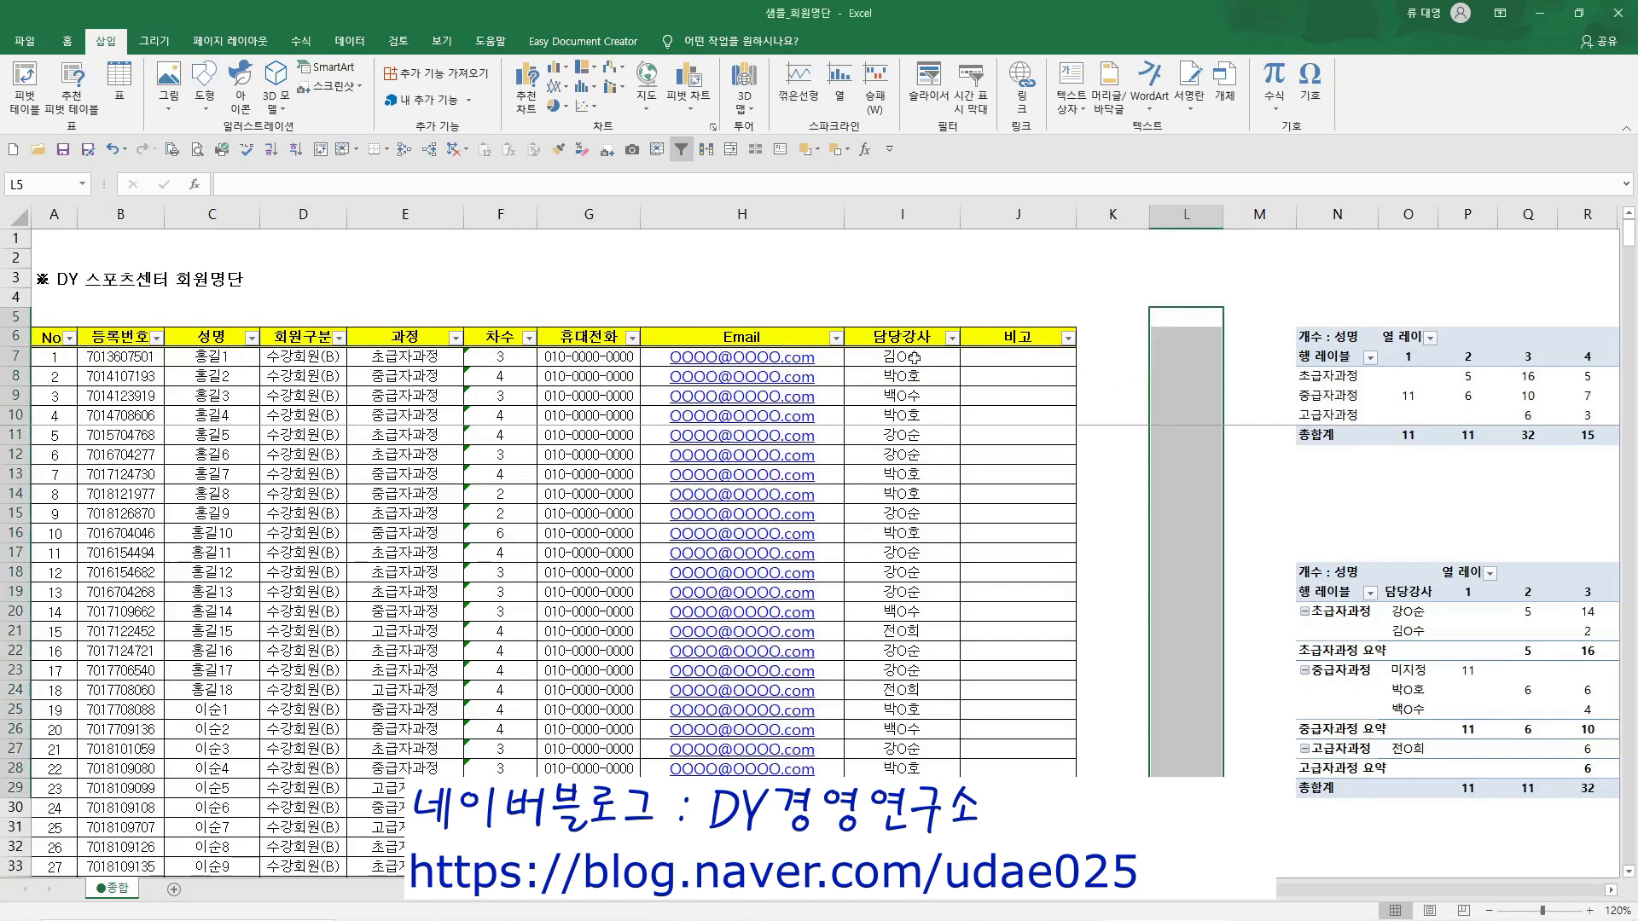
# Filter the 담당강사 column of the 샘플_회원명단 workbook to show only 미지정
pyautogui.click(891, 340)
pyautogui.click(952, 338)
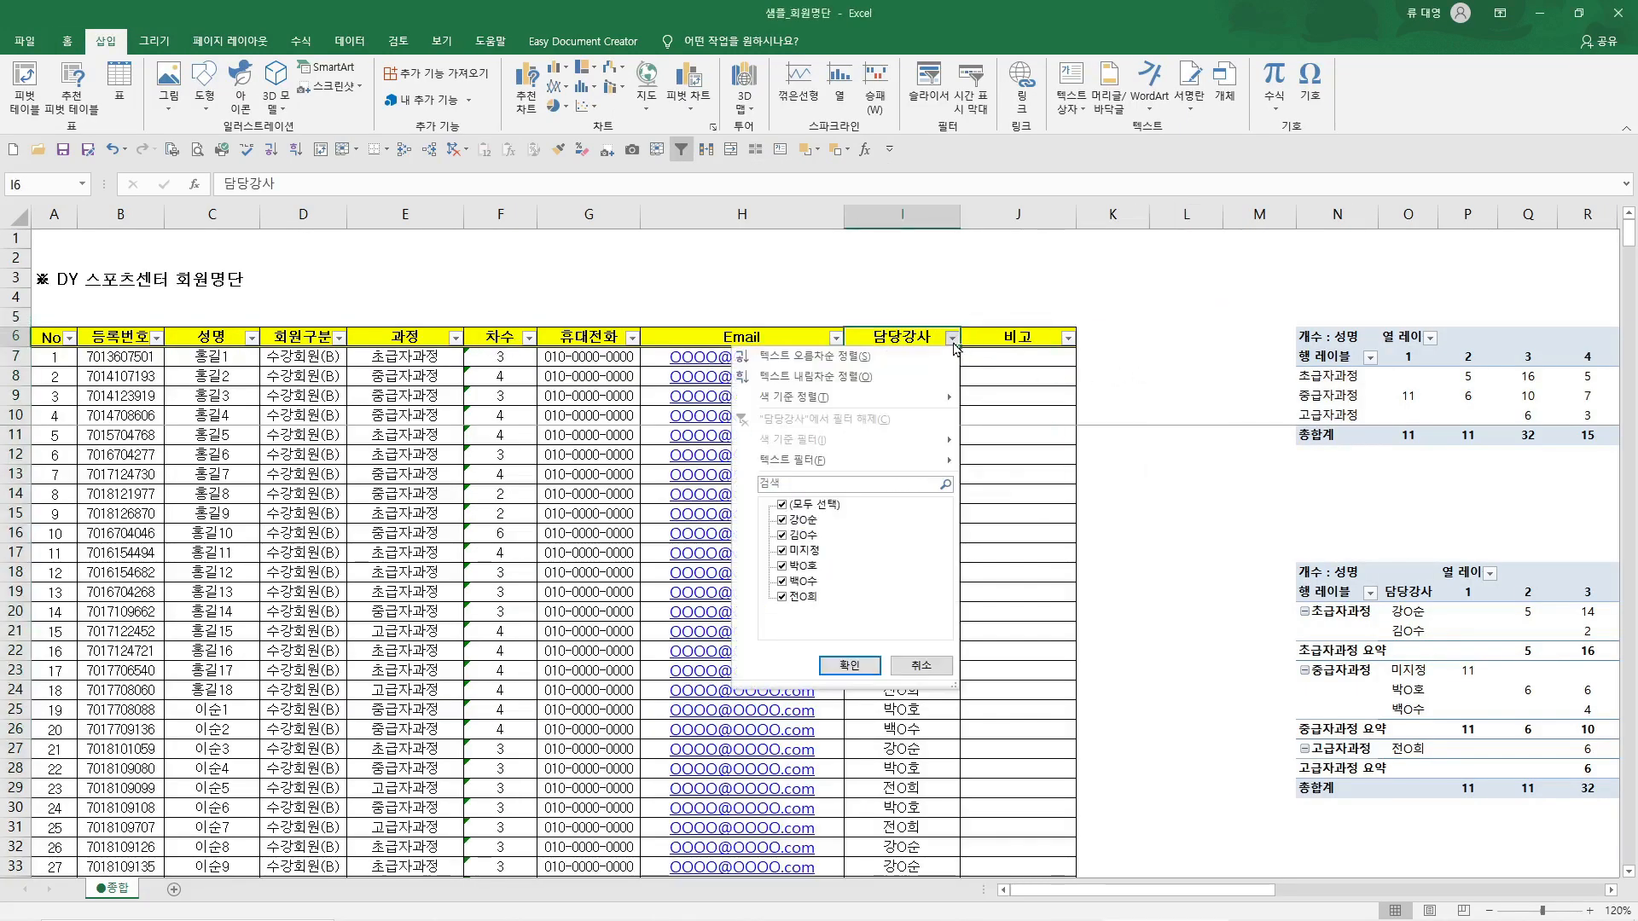
pyautogui.click(823, 505)
pyautogui.click(802, 551)
pyautogui.click(835, 661)
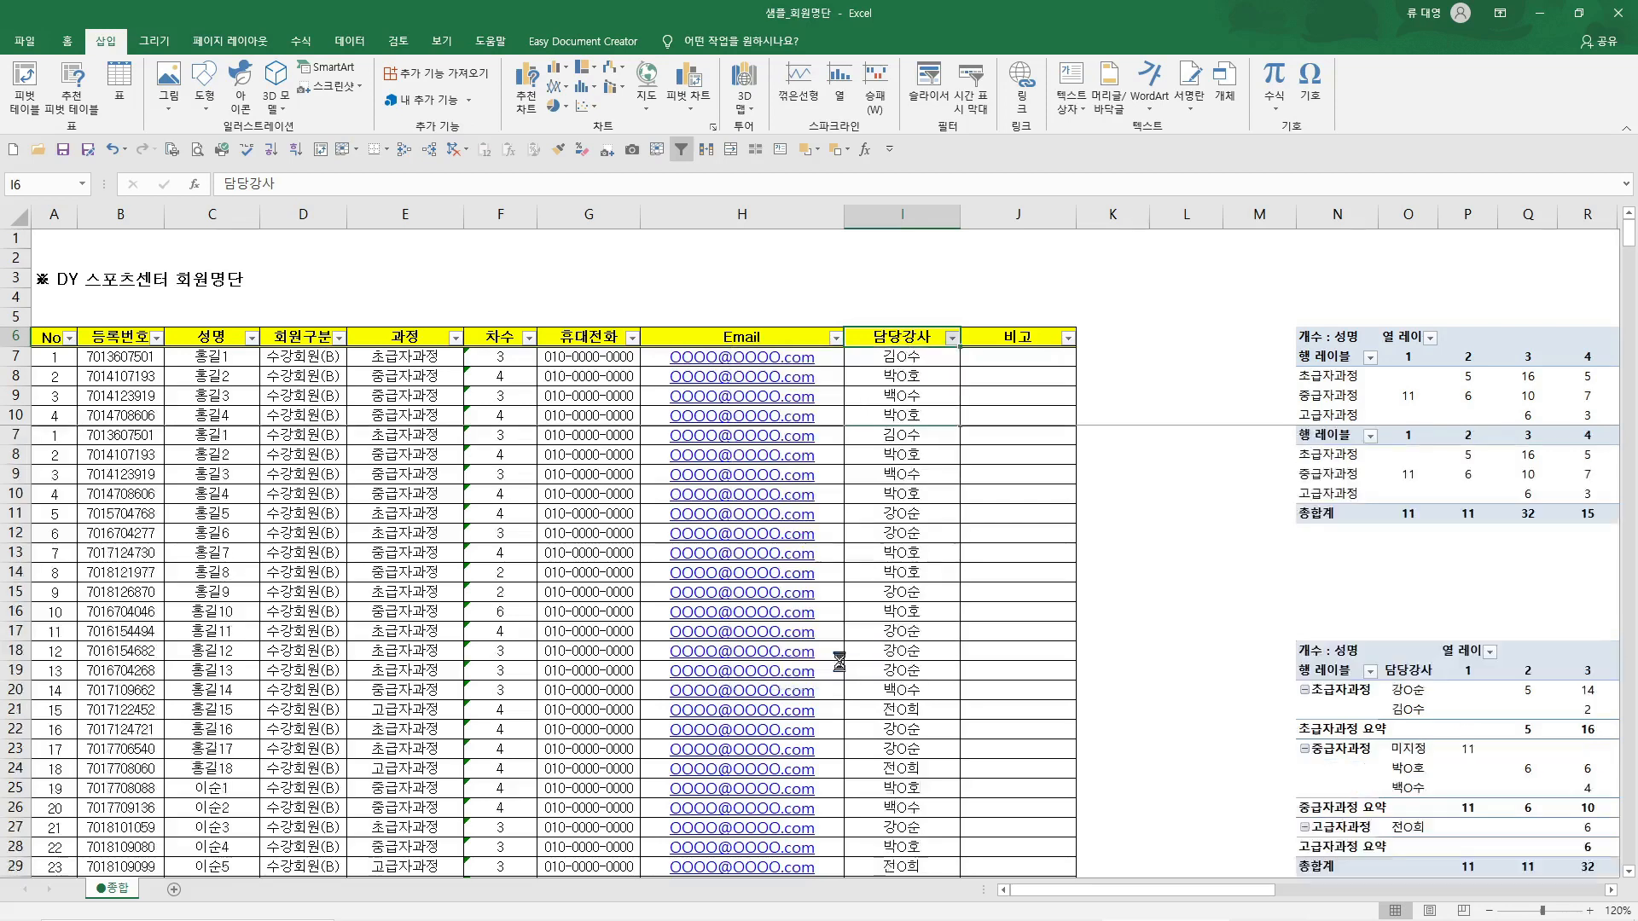
# Select the filtered member table from A6 to J319 including its headers, limit the selection to visible cells, and copy it
pyautogui.click(151, 552)
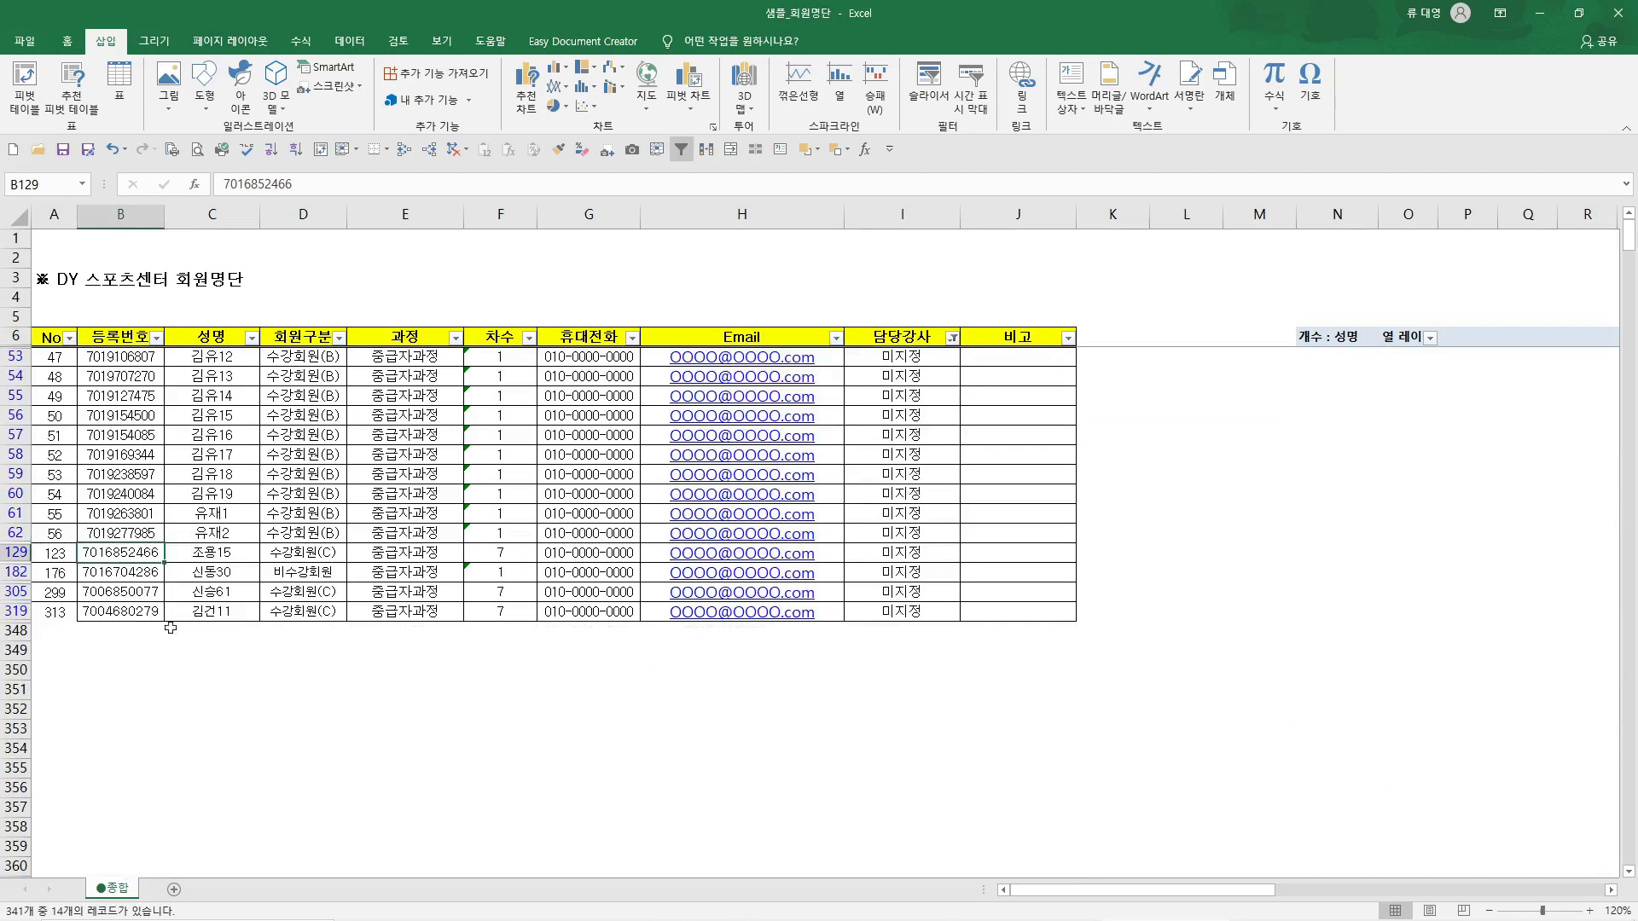
pyautogui.moveTo(180, 365); pyautogui.dragTo(226, 609)
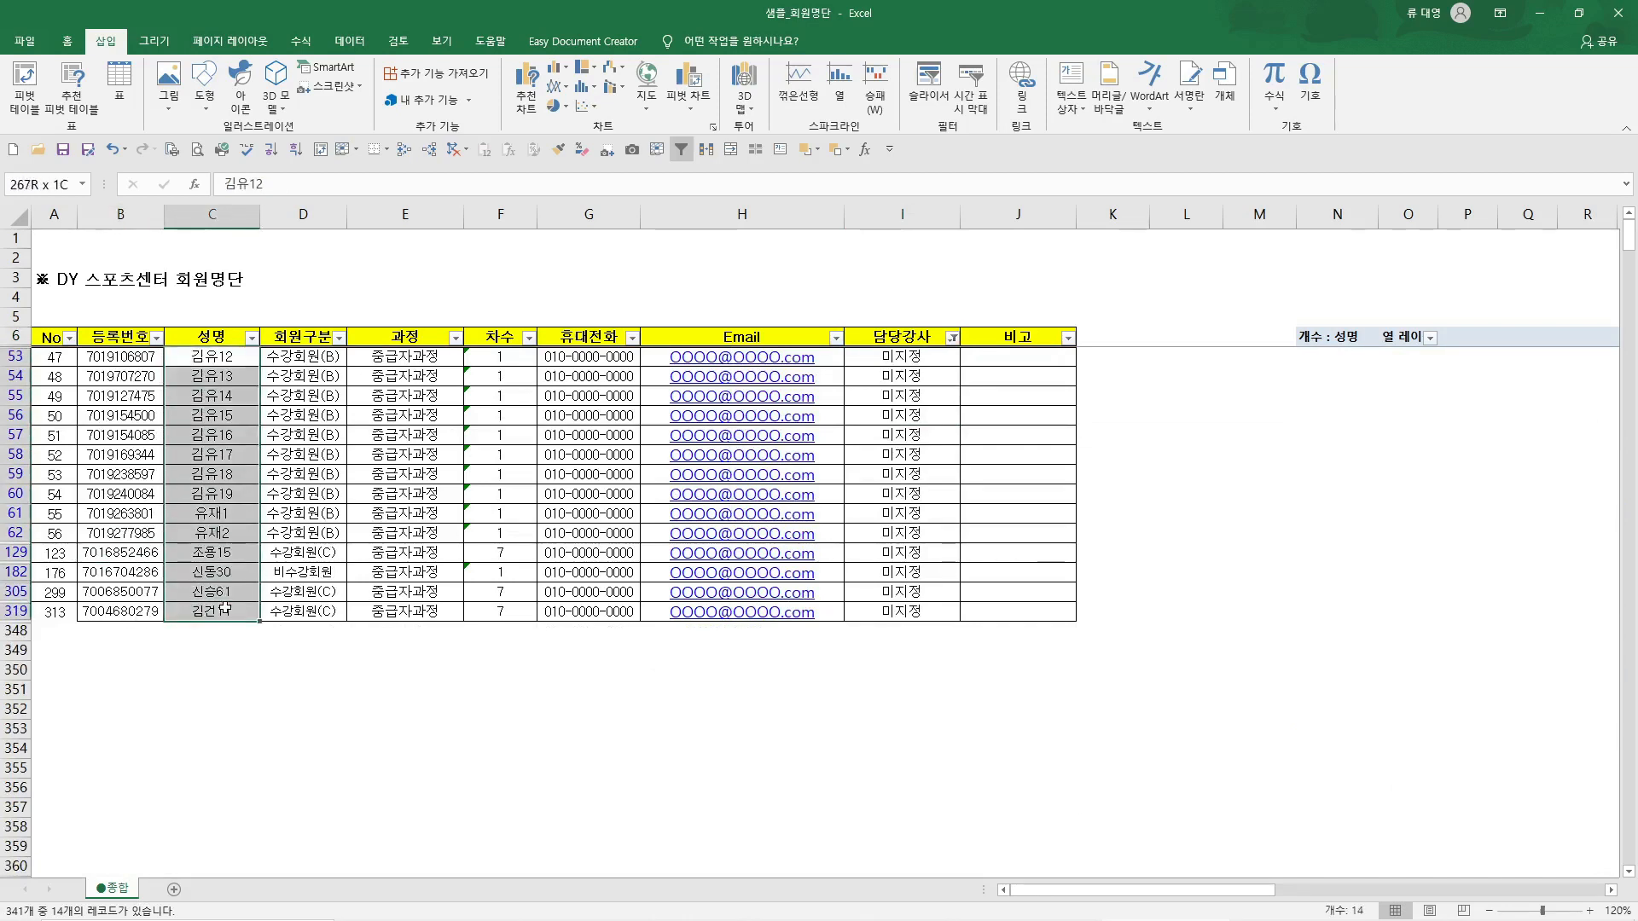
pyautogui.moveTo(53, 338); pyautogui.dragTo(1034, 611)
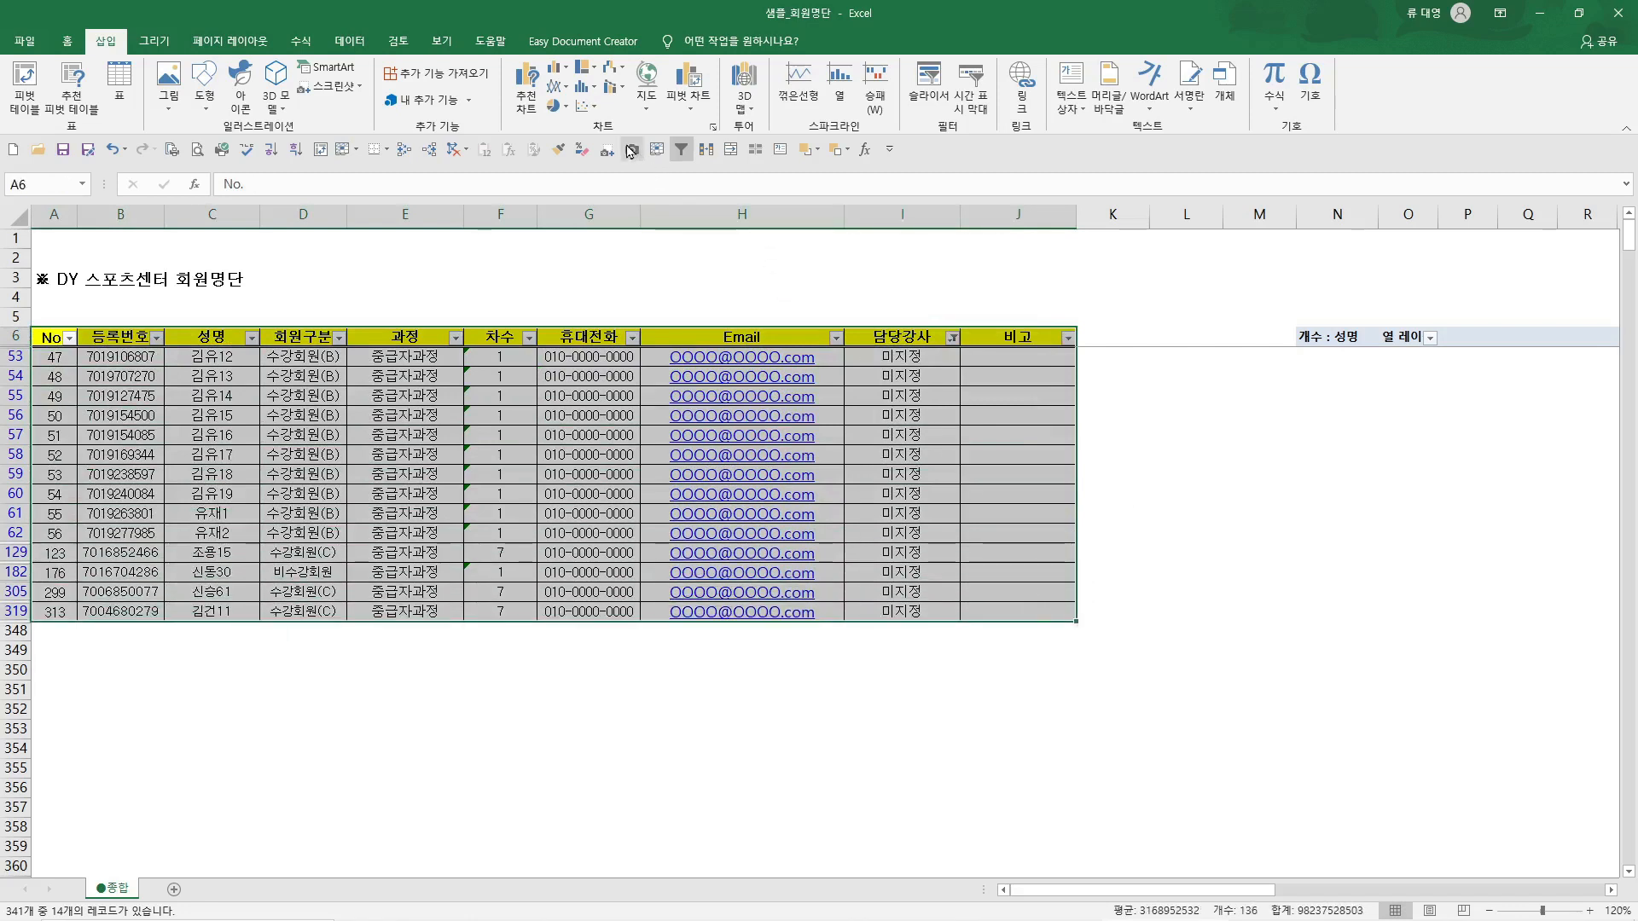
pyautogui.click(753, 154)
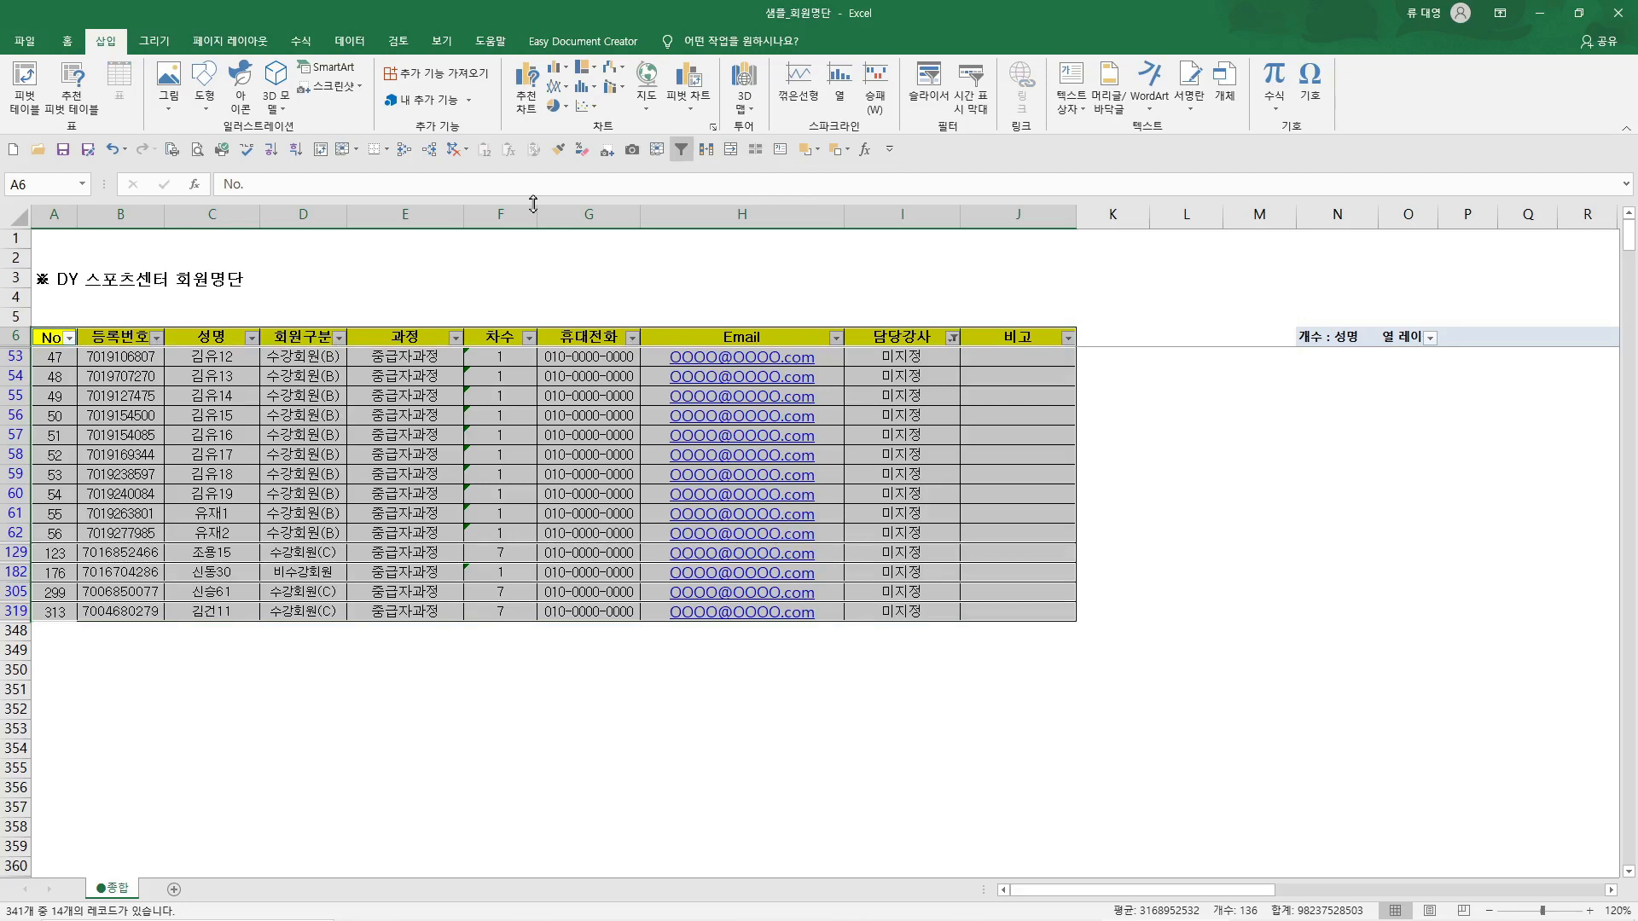
pyautogui.hotkey('ctrl', 'c')
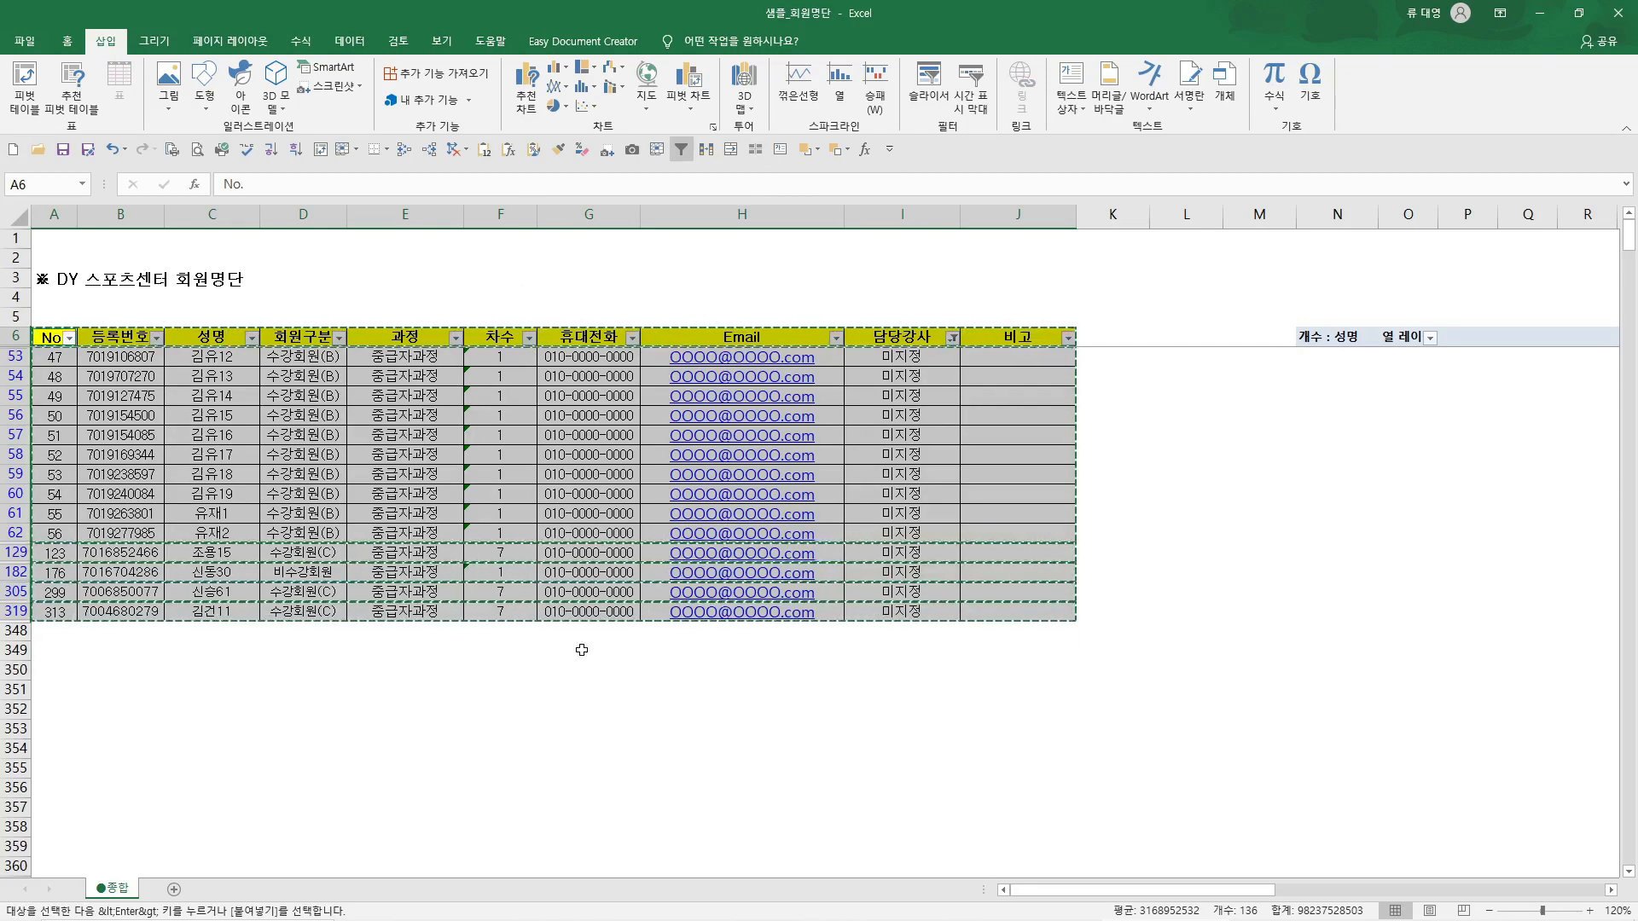
# Add a new worksheet and paste the copied visible rows starting at cell A5
pyautogui.click(174, 889)
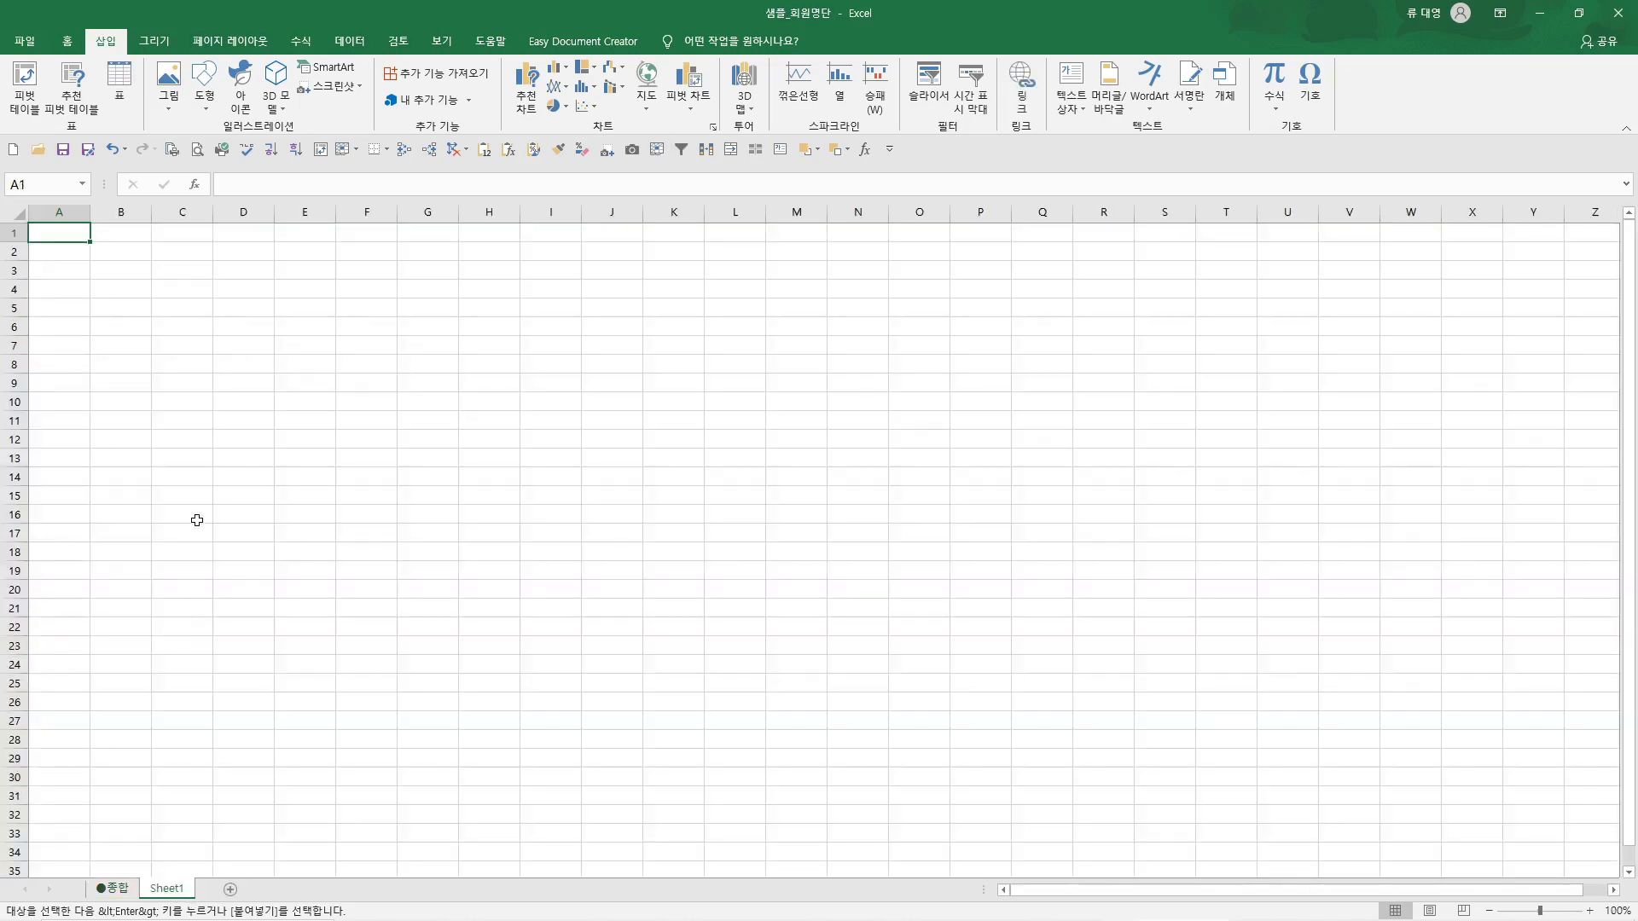
pyautogui.click(61, 307)
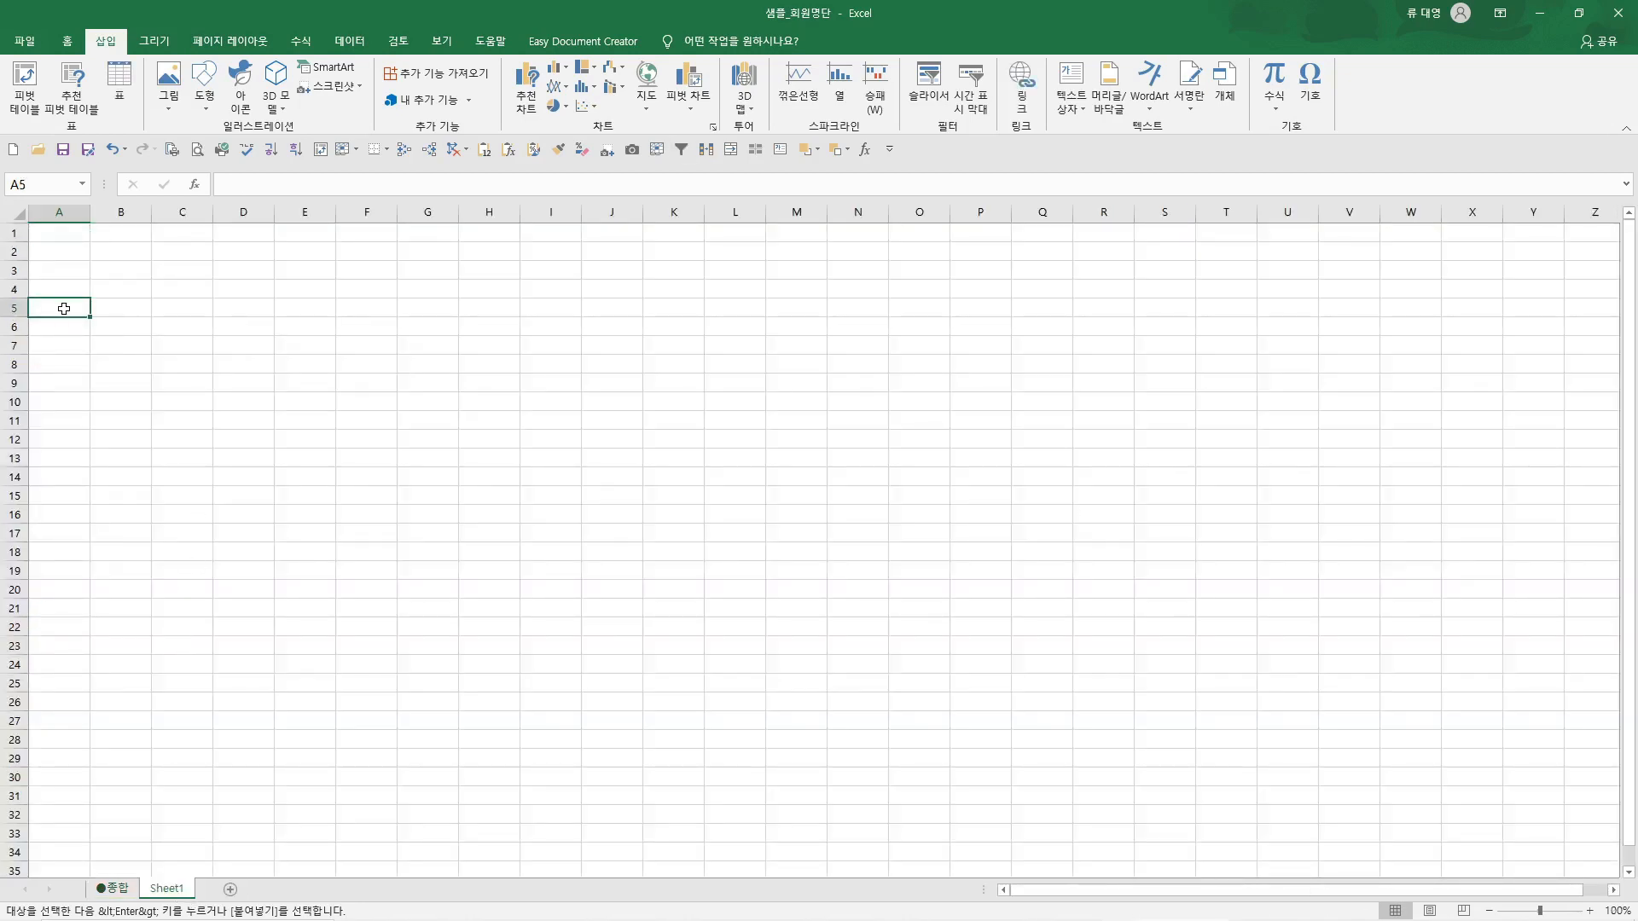
pyautogui.hotkey('ctrl', 'v')
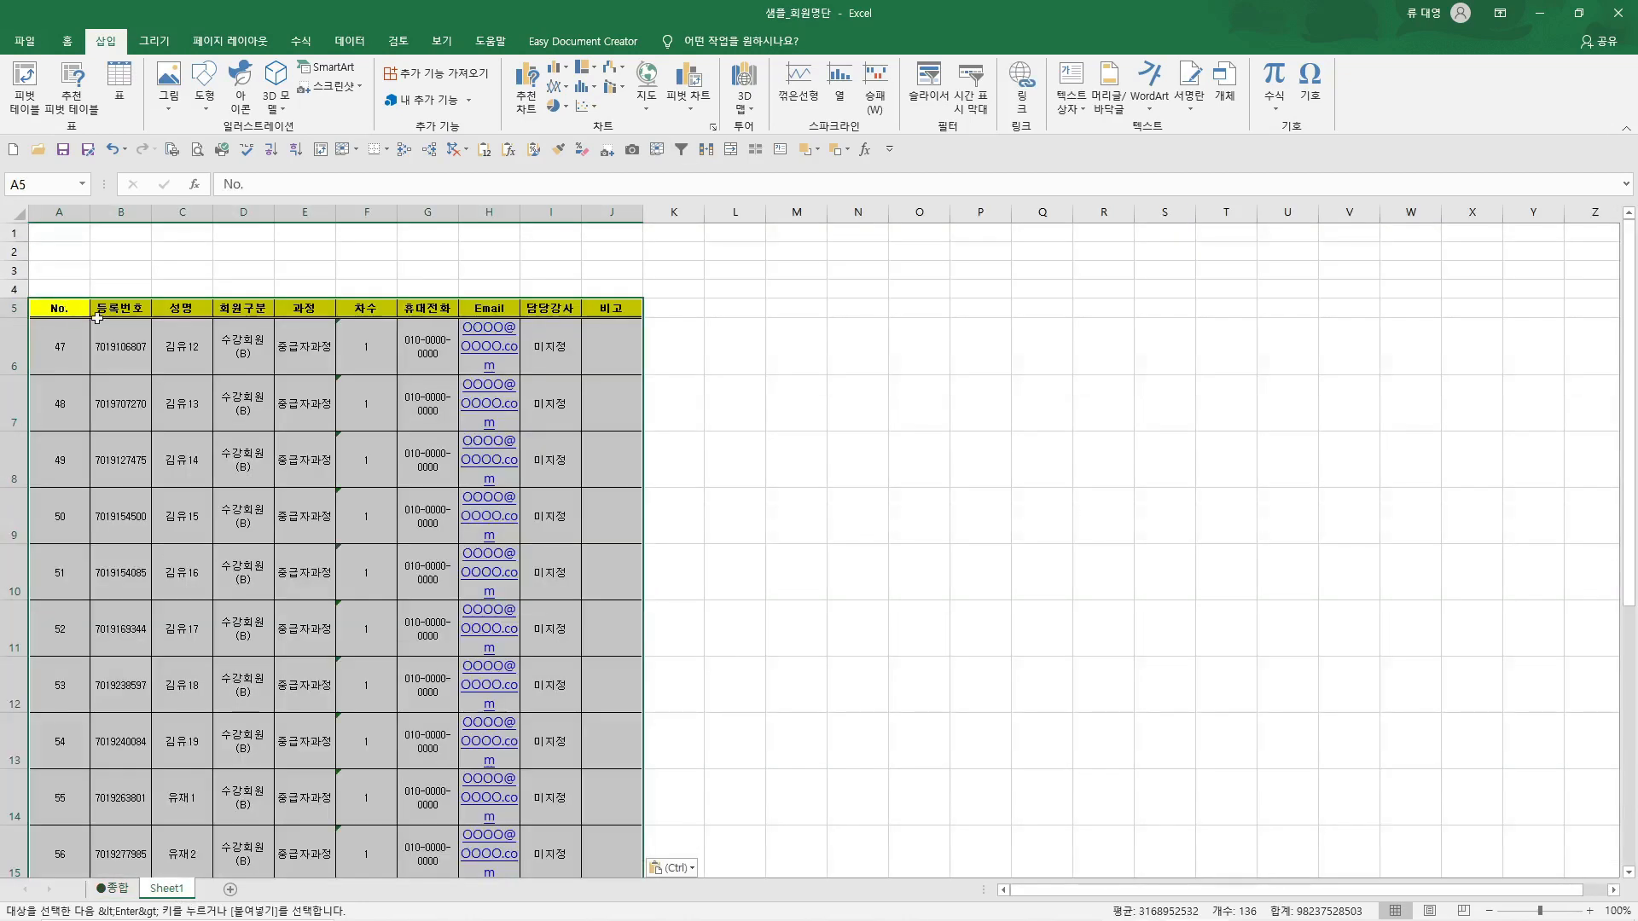
# Autofit the pasted table's column widths, and widen columns D, E, G and H
pyautogui.click(19, 219)
pyautogui.doubleClick(214, 212)
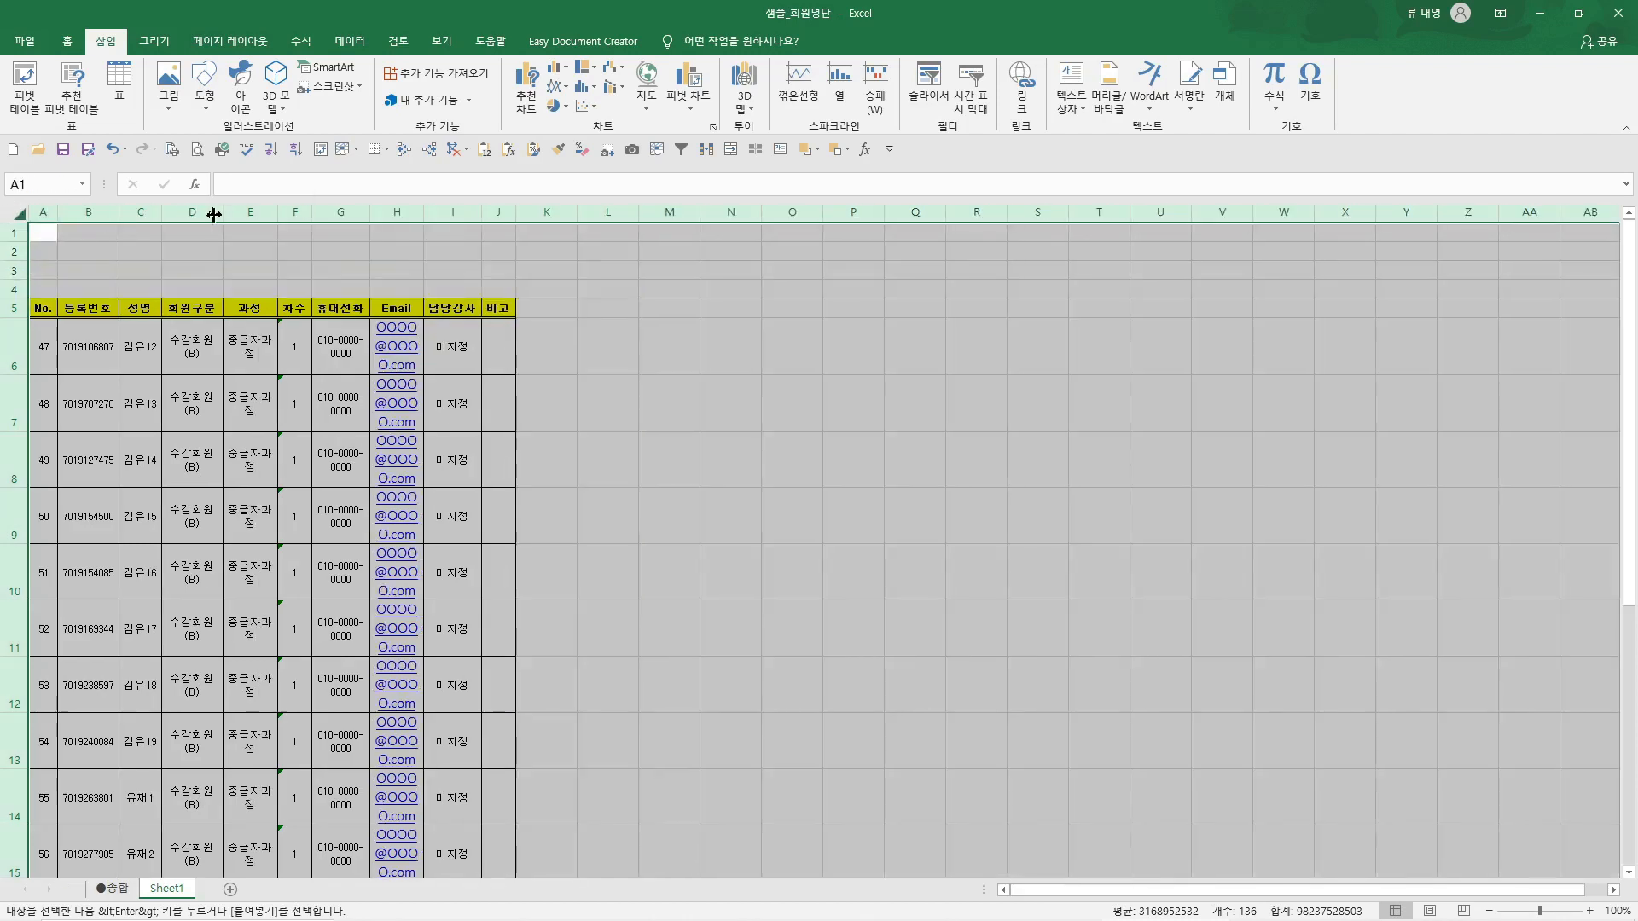
pyautogui.click(376, 232)
pyautogui.moveTo(359, 214); pyautogui.dragTo(560, 212)
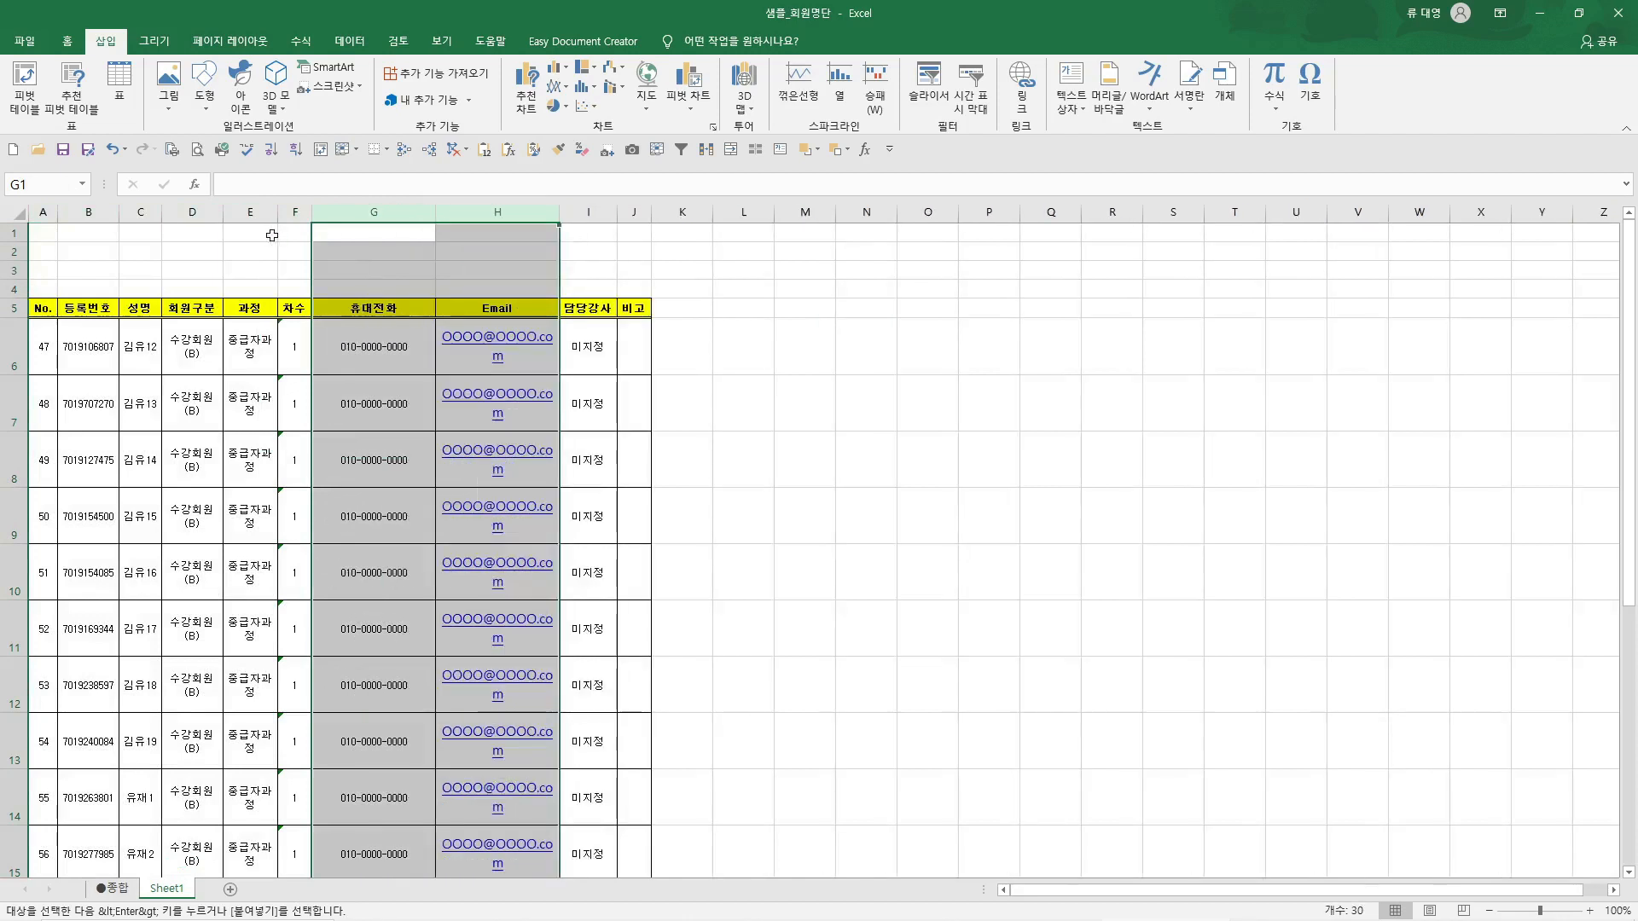
pyautogui.moveTo(213, 213); pyautogui.dragTo(312, 214)
# Widen the Email column H so each address fits on one line, and autofit all row heights
pyautogui.click(19, 212)
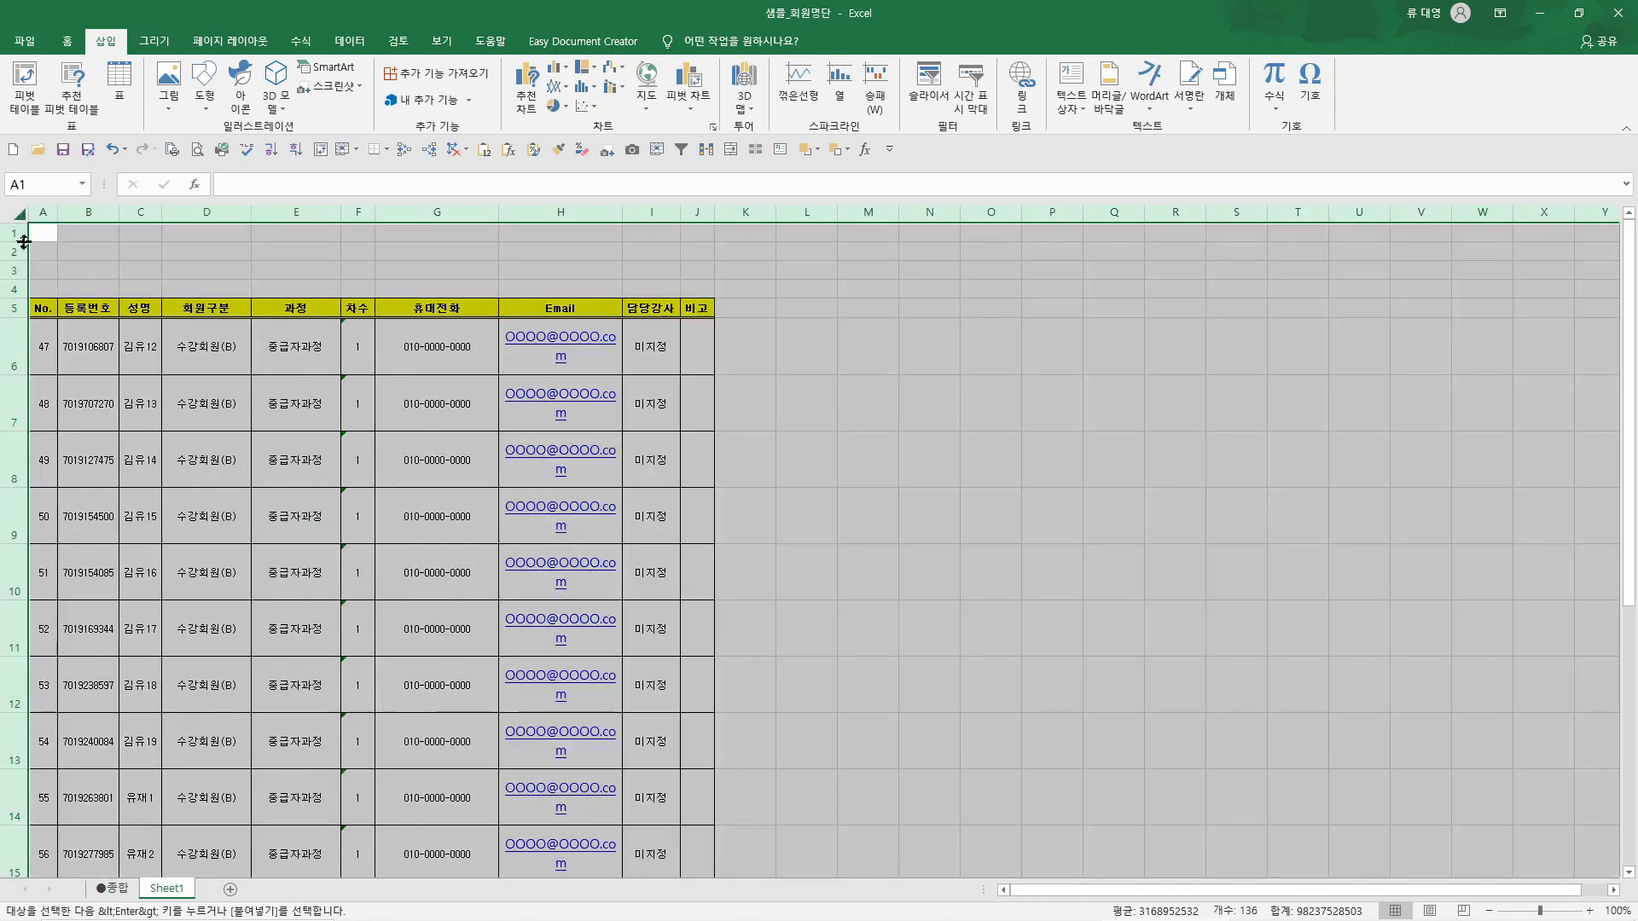
pyautogui.doubleClick(24, 242)
pyautogui.click(546, 251)
pyautogui.moveTo(623, 220); pyautogui.dragTo(683, 220)
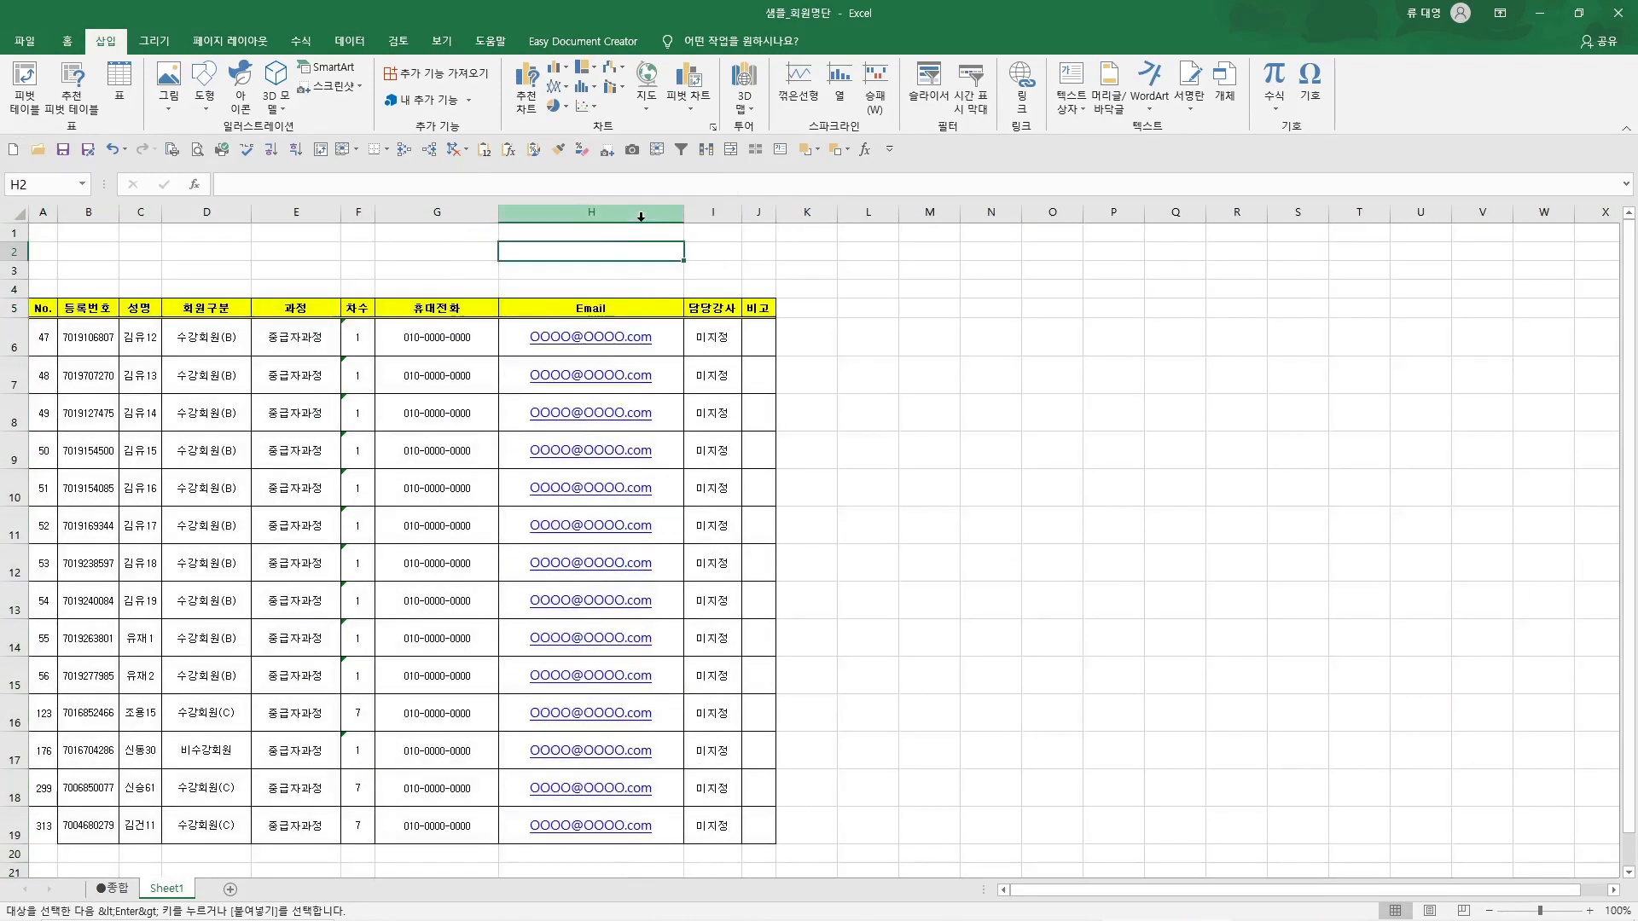
pyautogui.click(19, 213)
pyautogui.doubleClick(13, 243)
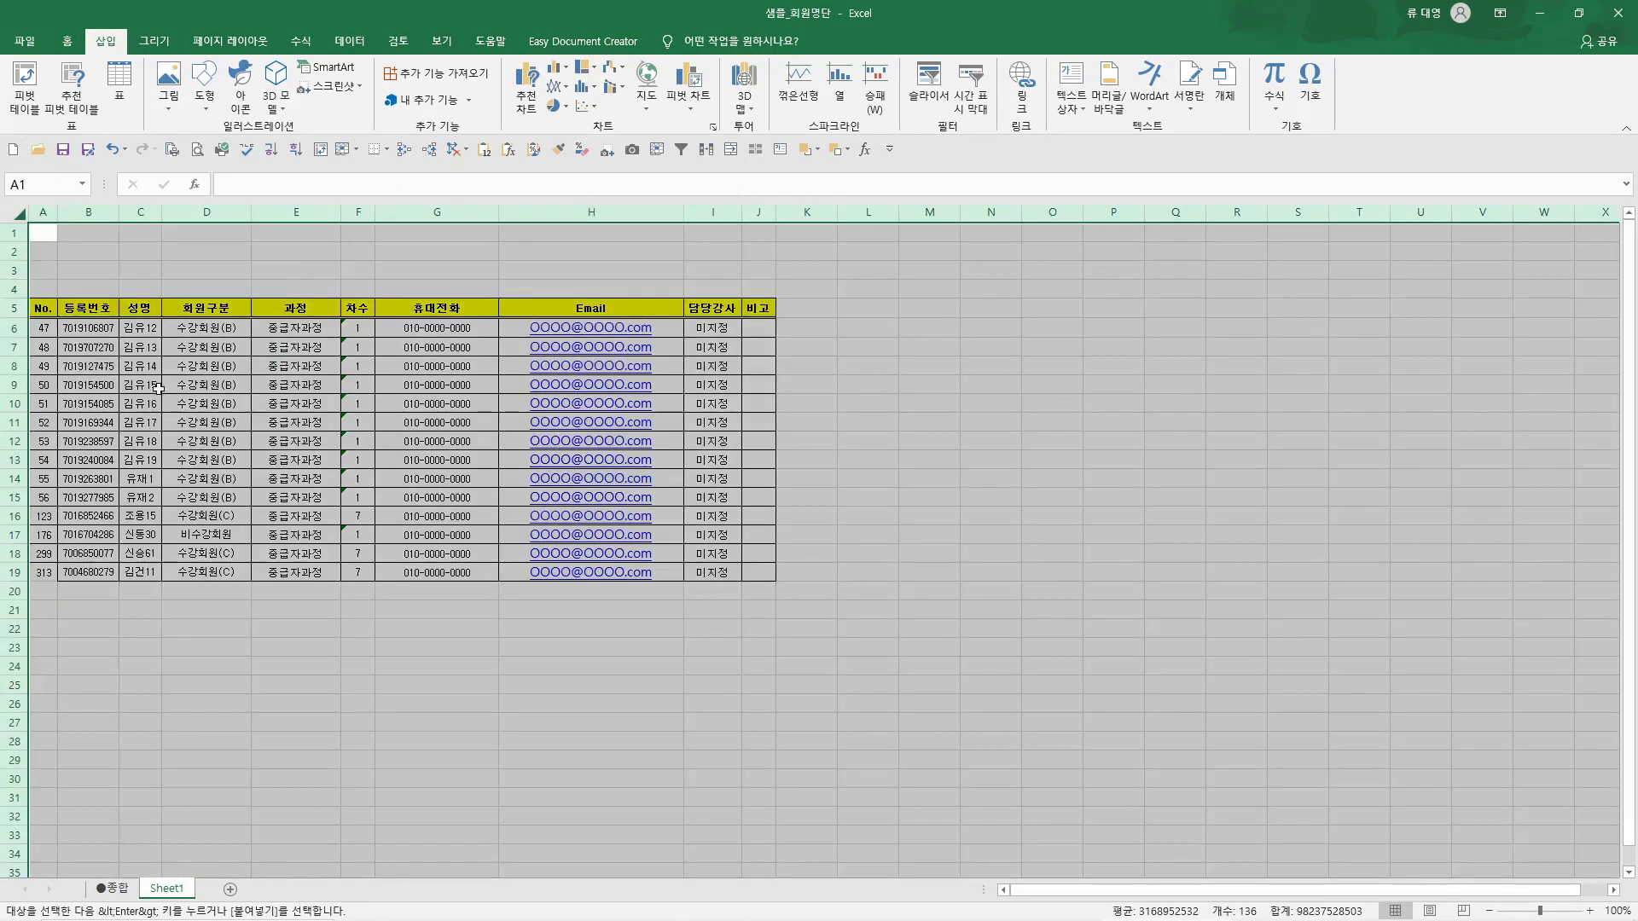
# Review the pasted table A5:J19 on Sheet1, return to the ●종합 sheet, and cancel the copy mode
pyautogui.moveTo(87, 328); pyautogui.dragTo(117, 578)
pyautogui.moveTo(43, 309); pyautogui.dragTo(725, 587)
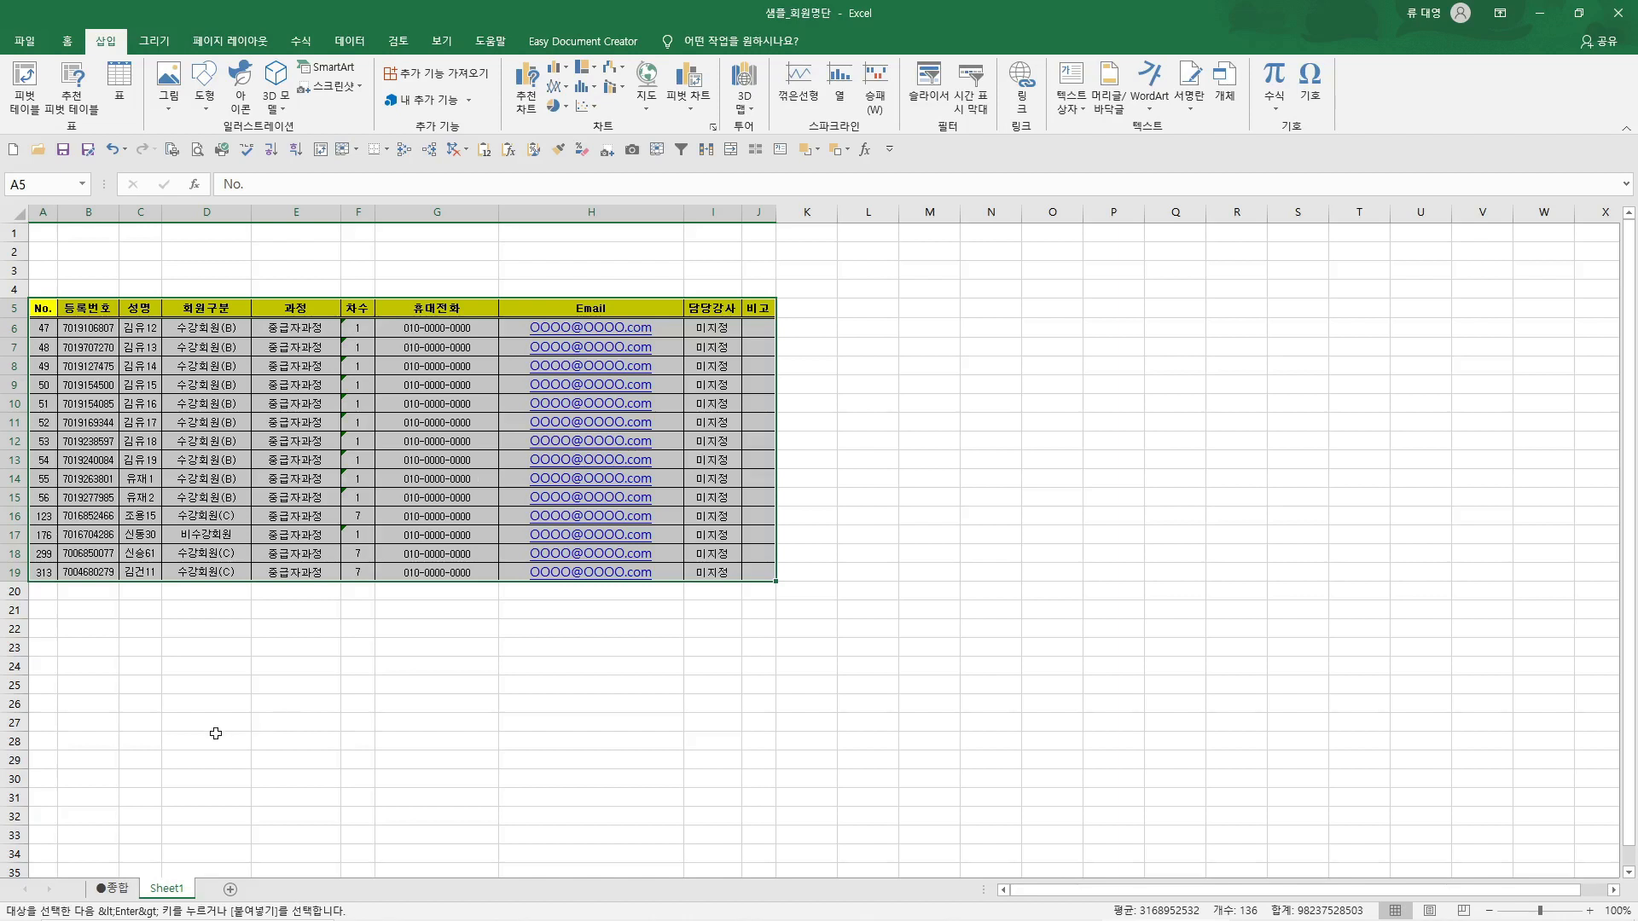
pyautogui.click(124, 893)
pyautogui.click(363, 733)
pyautogui.press('Escape')
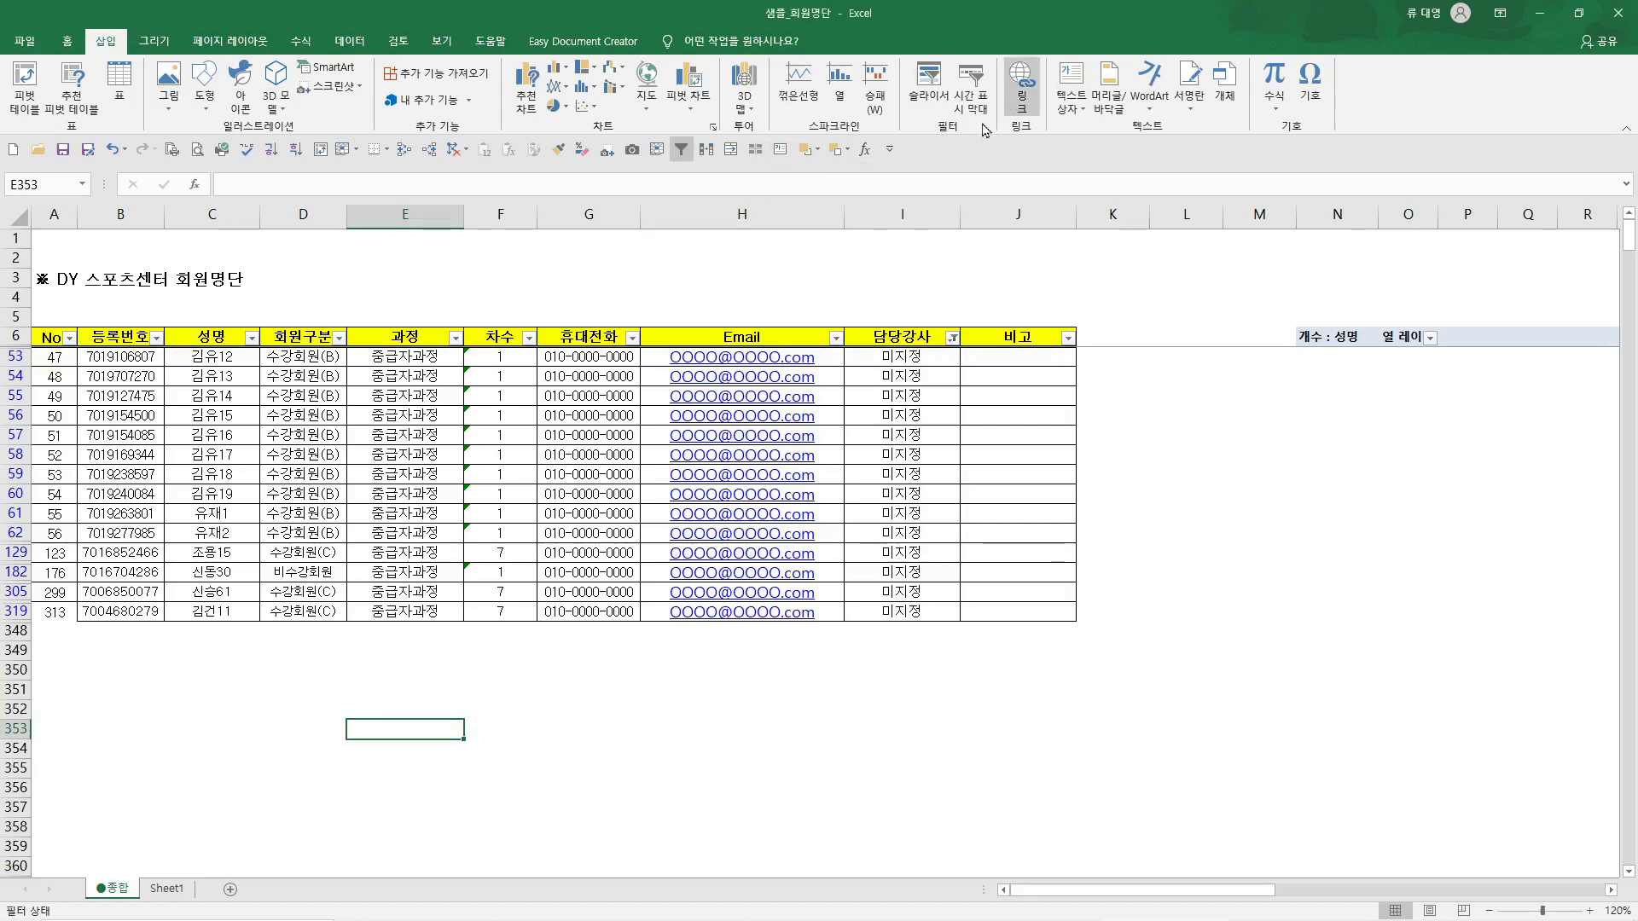
# Draw a blank horizontal text box above the Email and 담당강사 headers, and delete it
pyautogui.click(1071, 90)
pyautogui.moveTo(721, 263)
pyautogui.mouseDown()
pyautogui.moveTo(994, 309)
pyautogui.moveTo(1012, 340)
pyautogui.mouseUp()
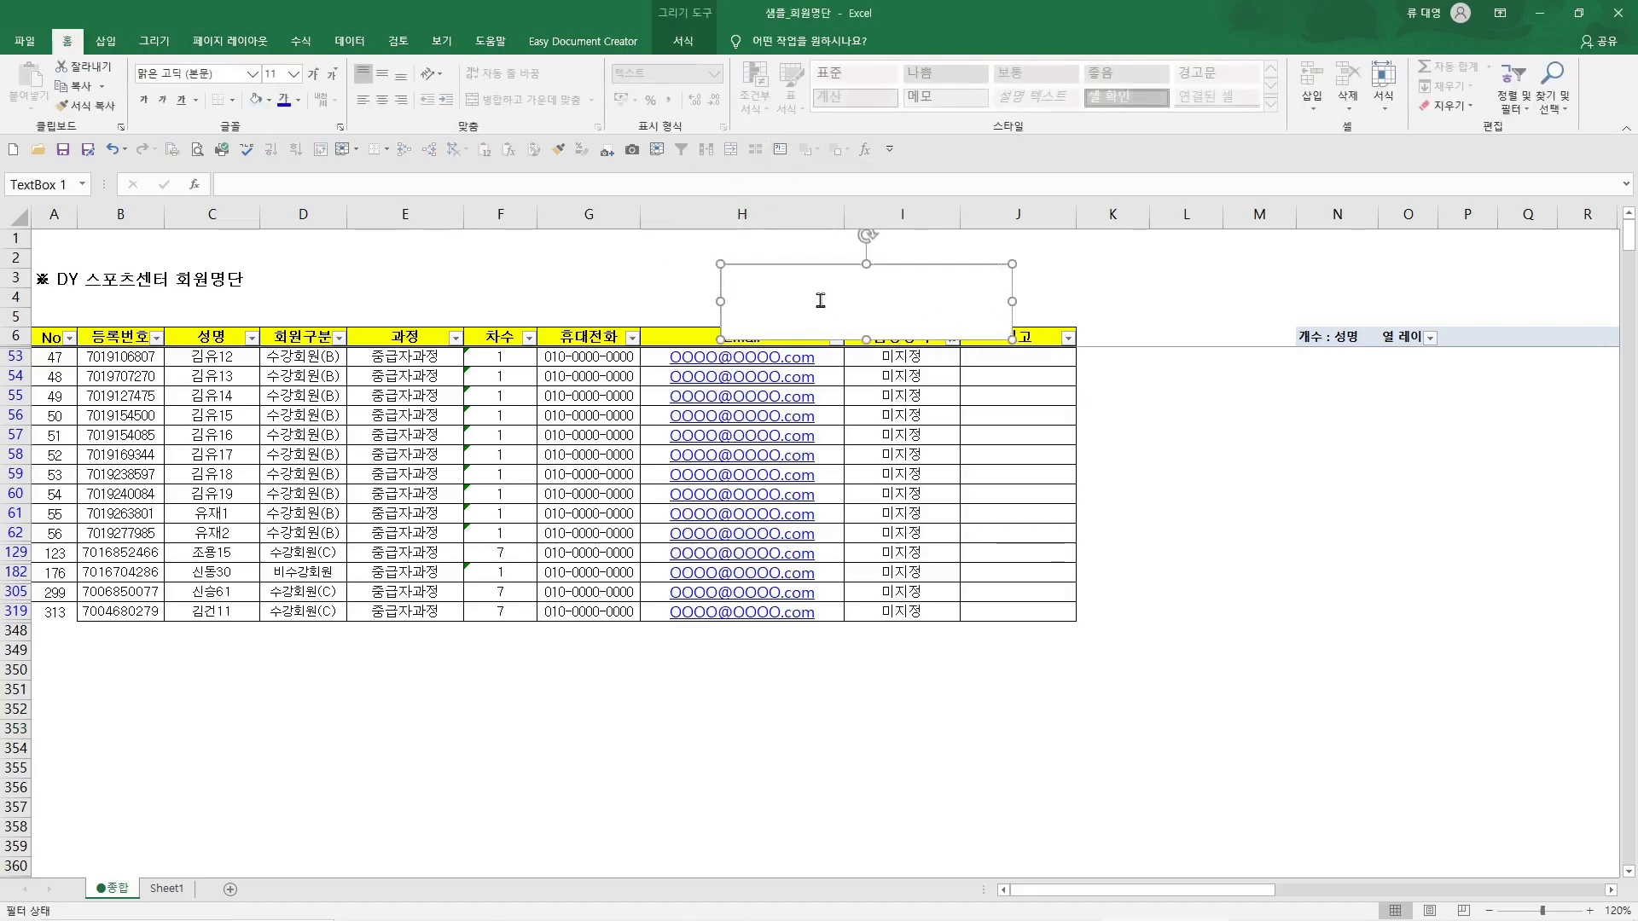
pyautogui.click(825, 265)
pyautogui.press('Delete')
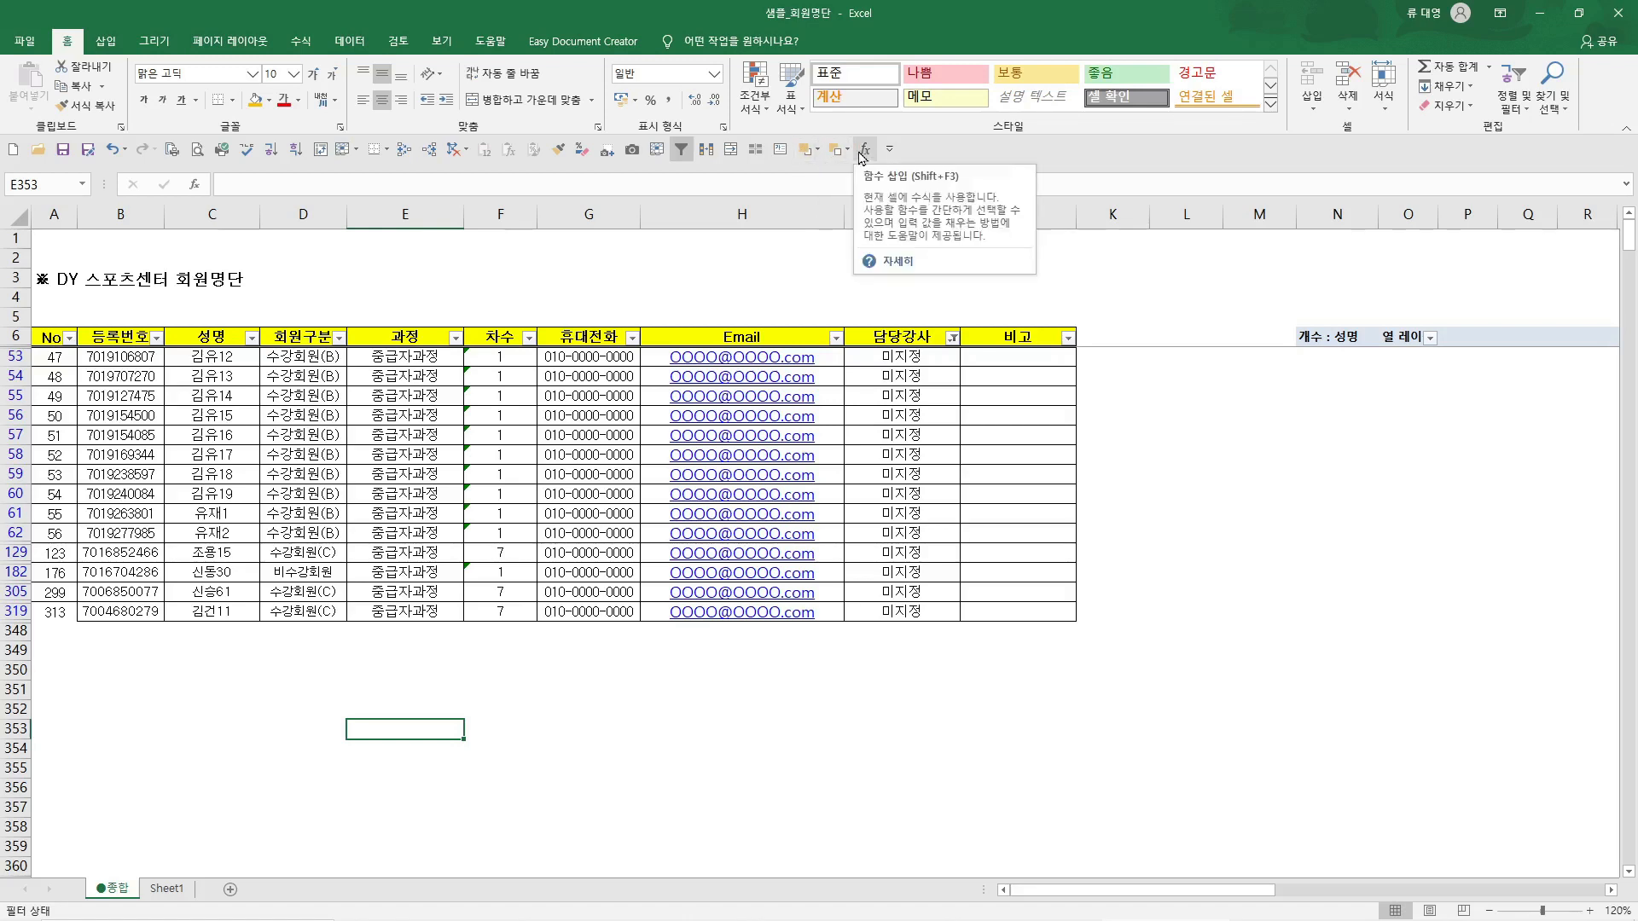
# Open the Insert Function dialog for cell H3 and close it without inserting a function
pyautogui.click(735, 277)
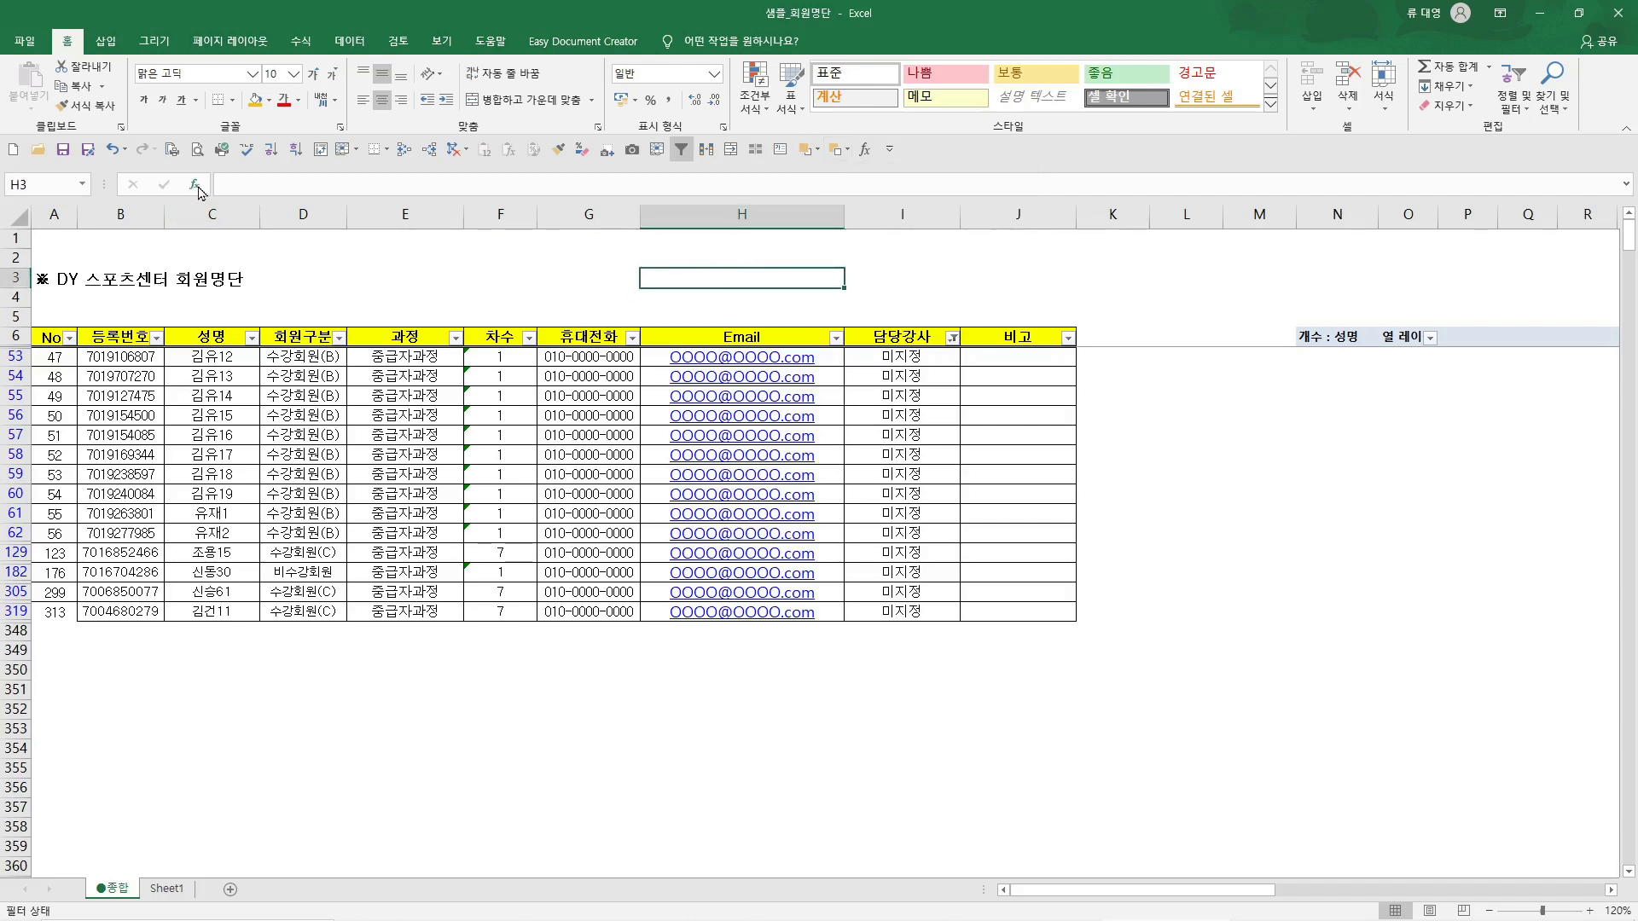
pyautogui.click(864, 150)
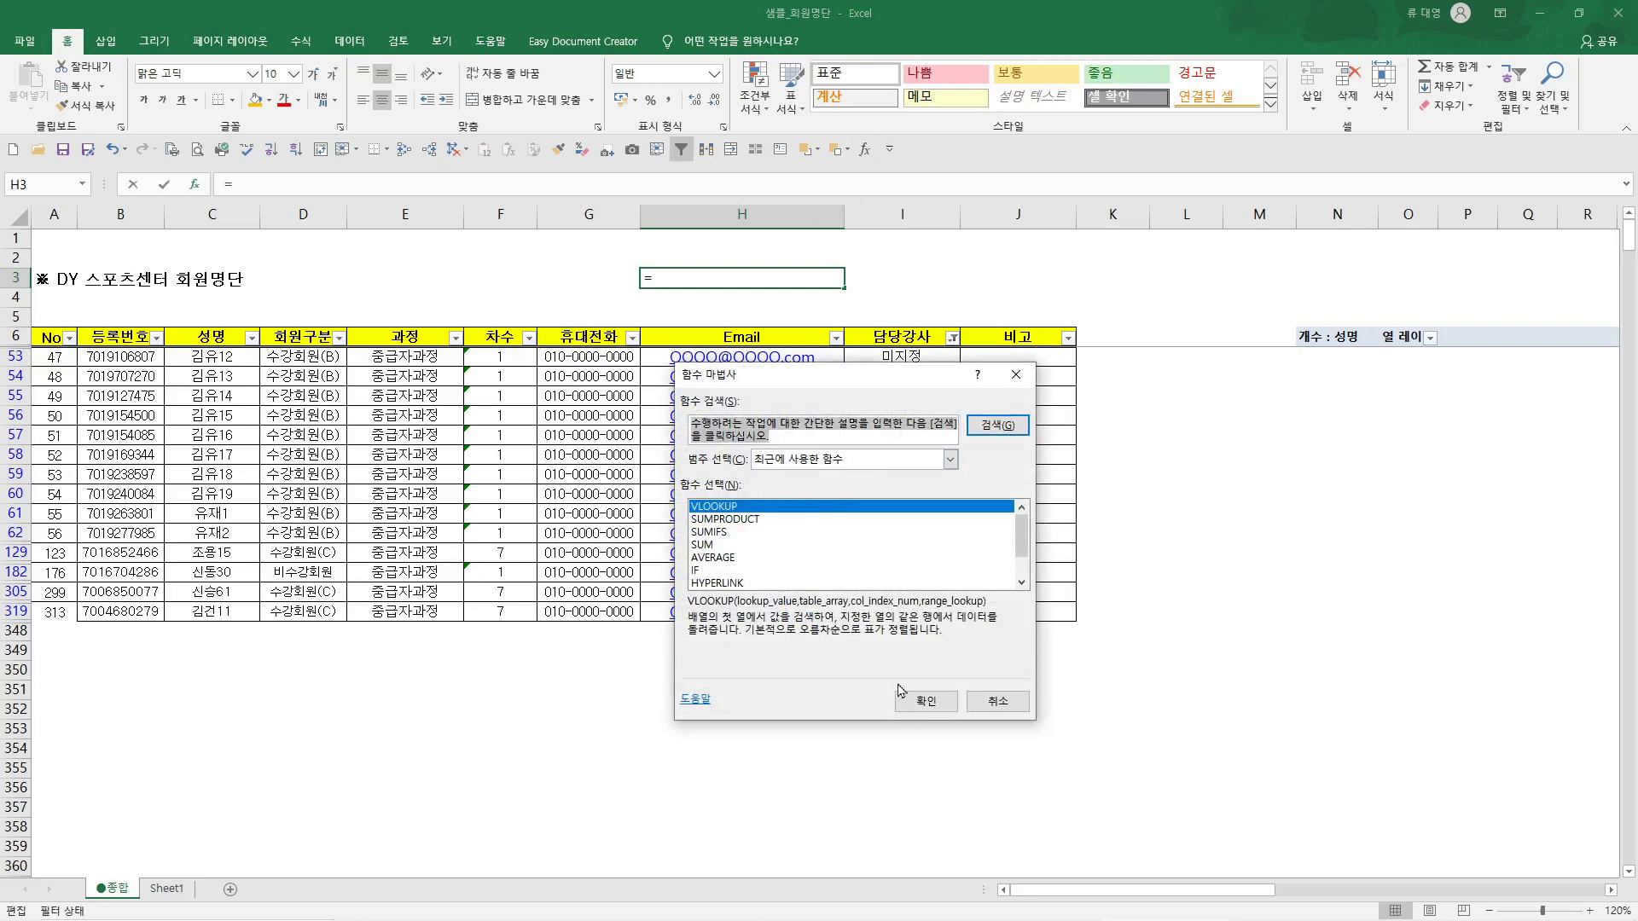
pyautogui.click(992, 705)
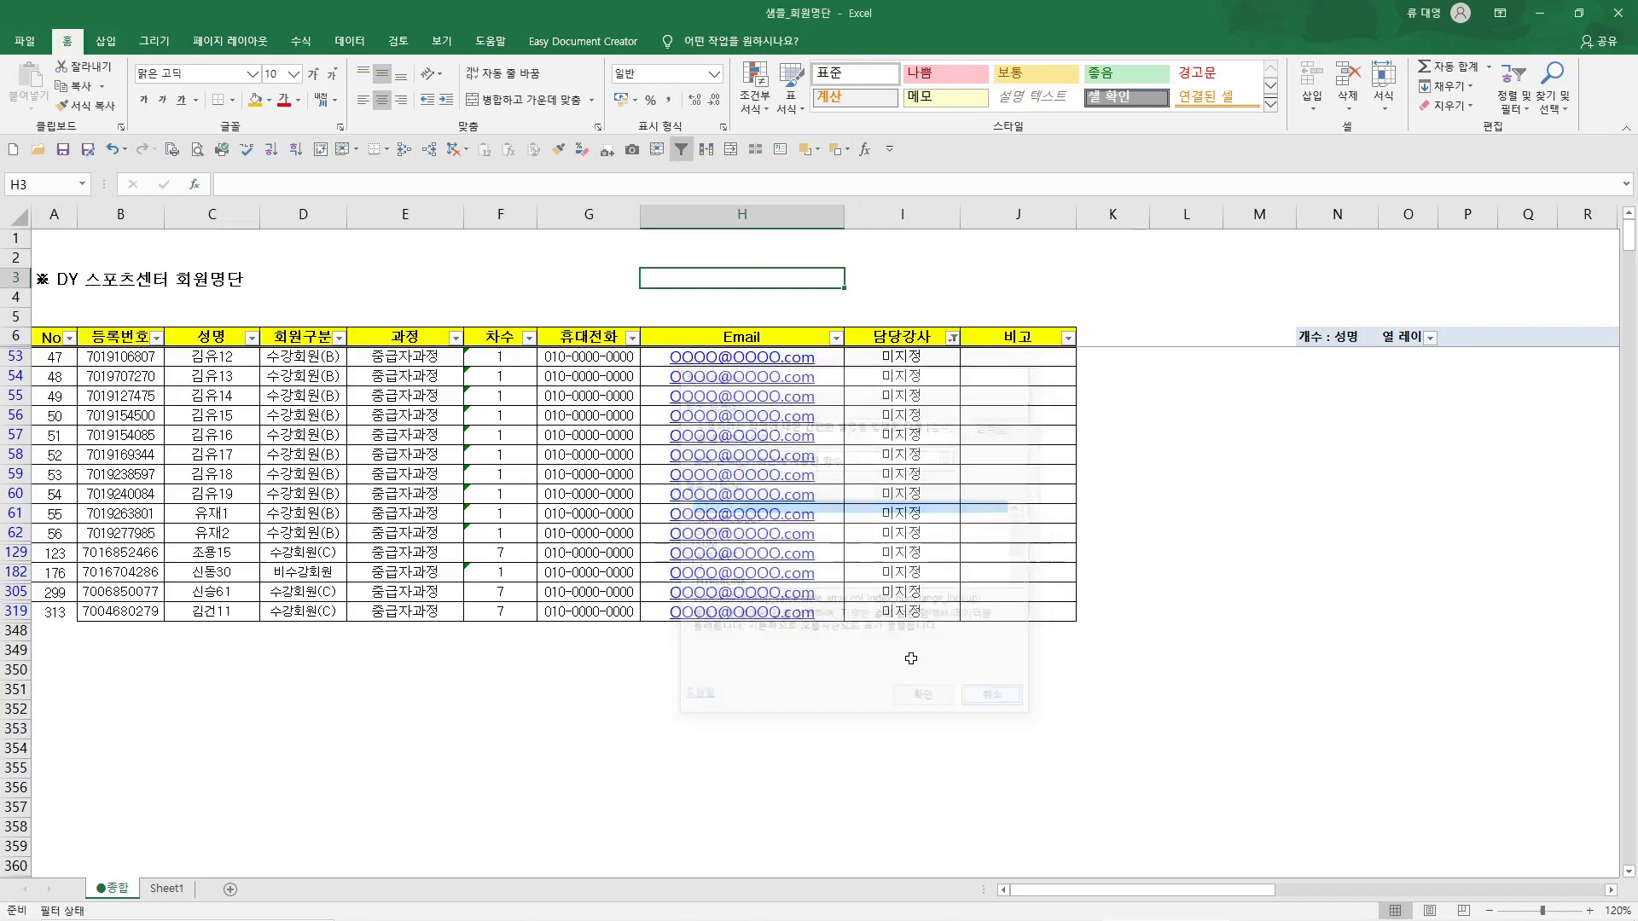
# Switch back to the 엑셀 화면세팅 workbook with the lists of Quick Access Toolbar commands
pyautogui.moveTo(578, 315); pyautogui.dragTo(574, 418)
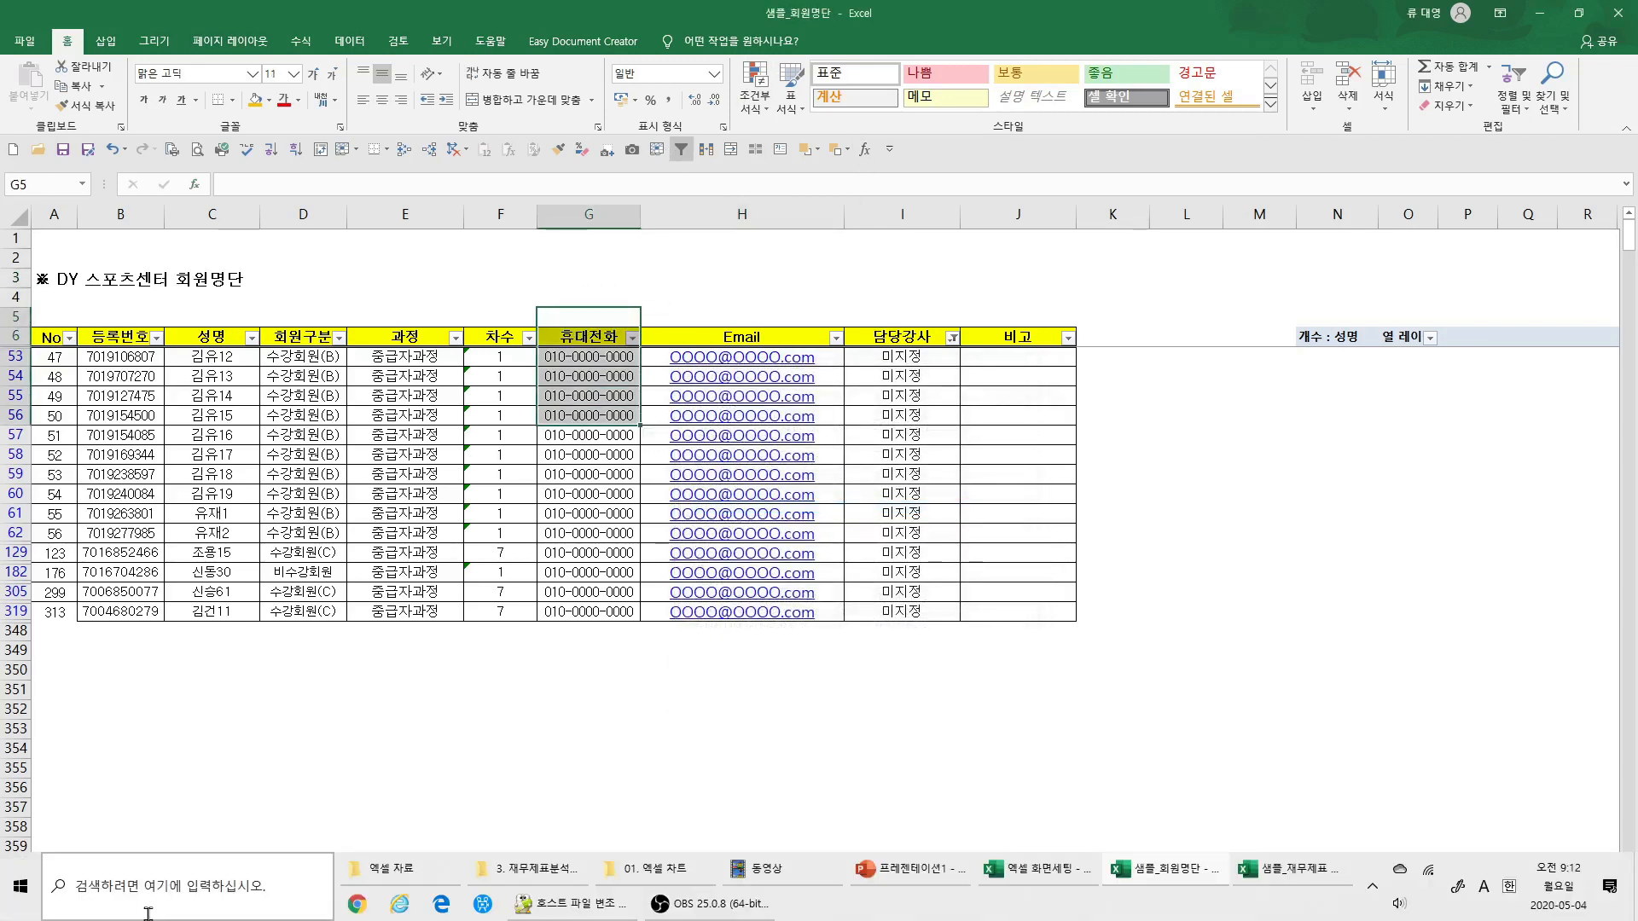
pyautogui.moveTo(532, 744); pyautogui.dragTo(533, 735)
pyautogui.moveTo(478, 896)
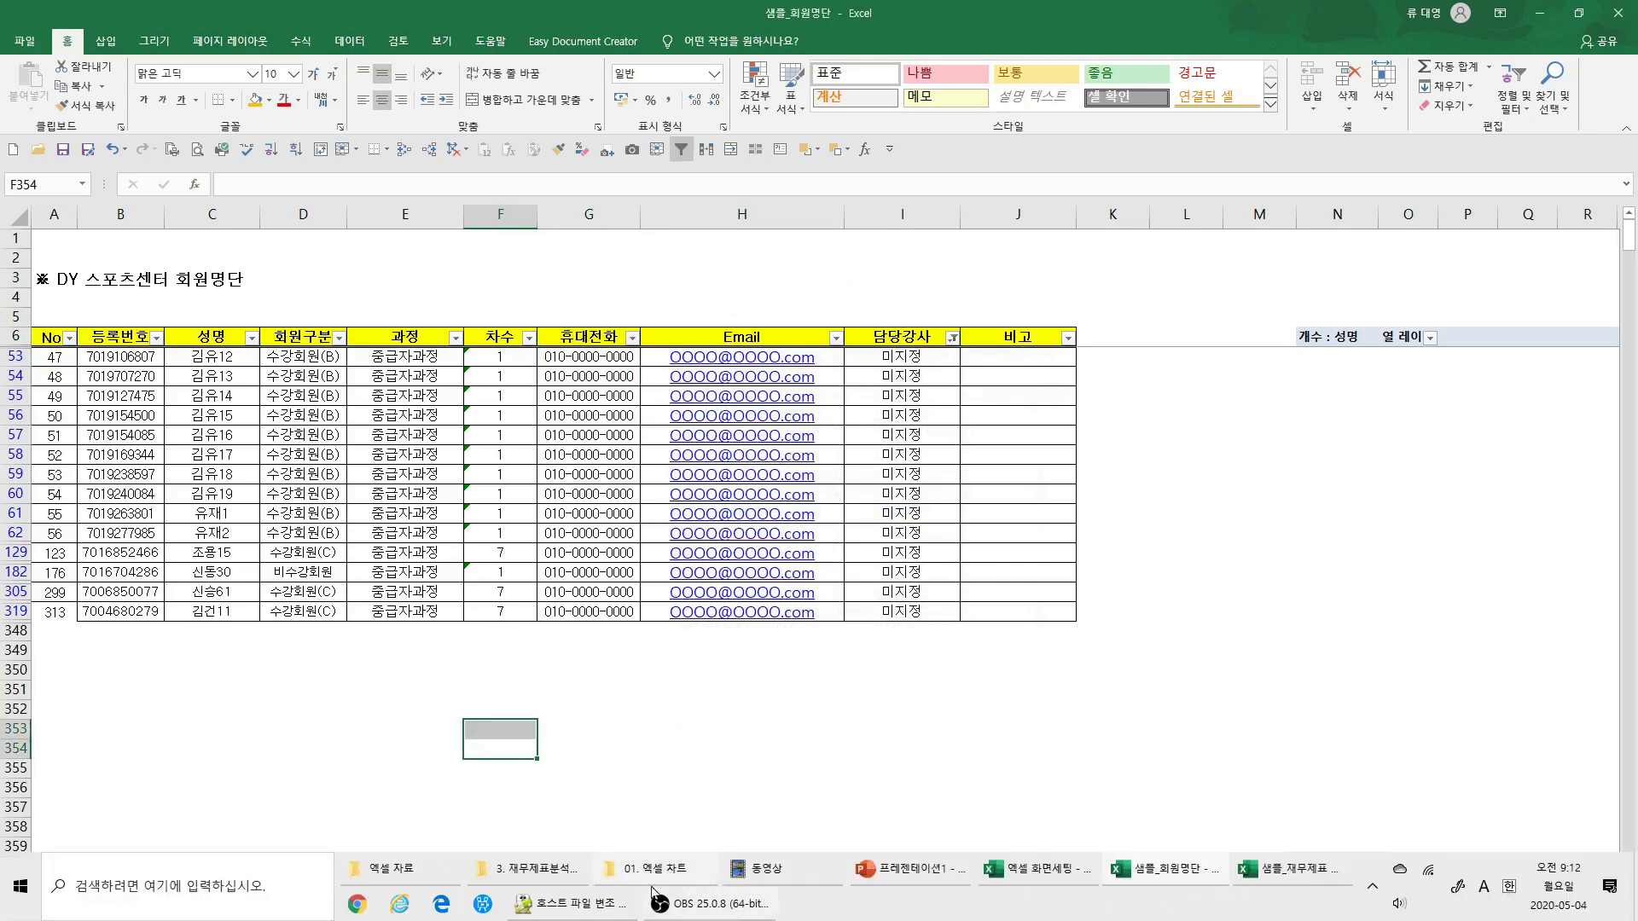
pyautogui.click(1041, 872)
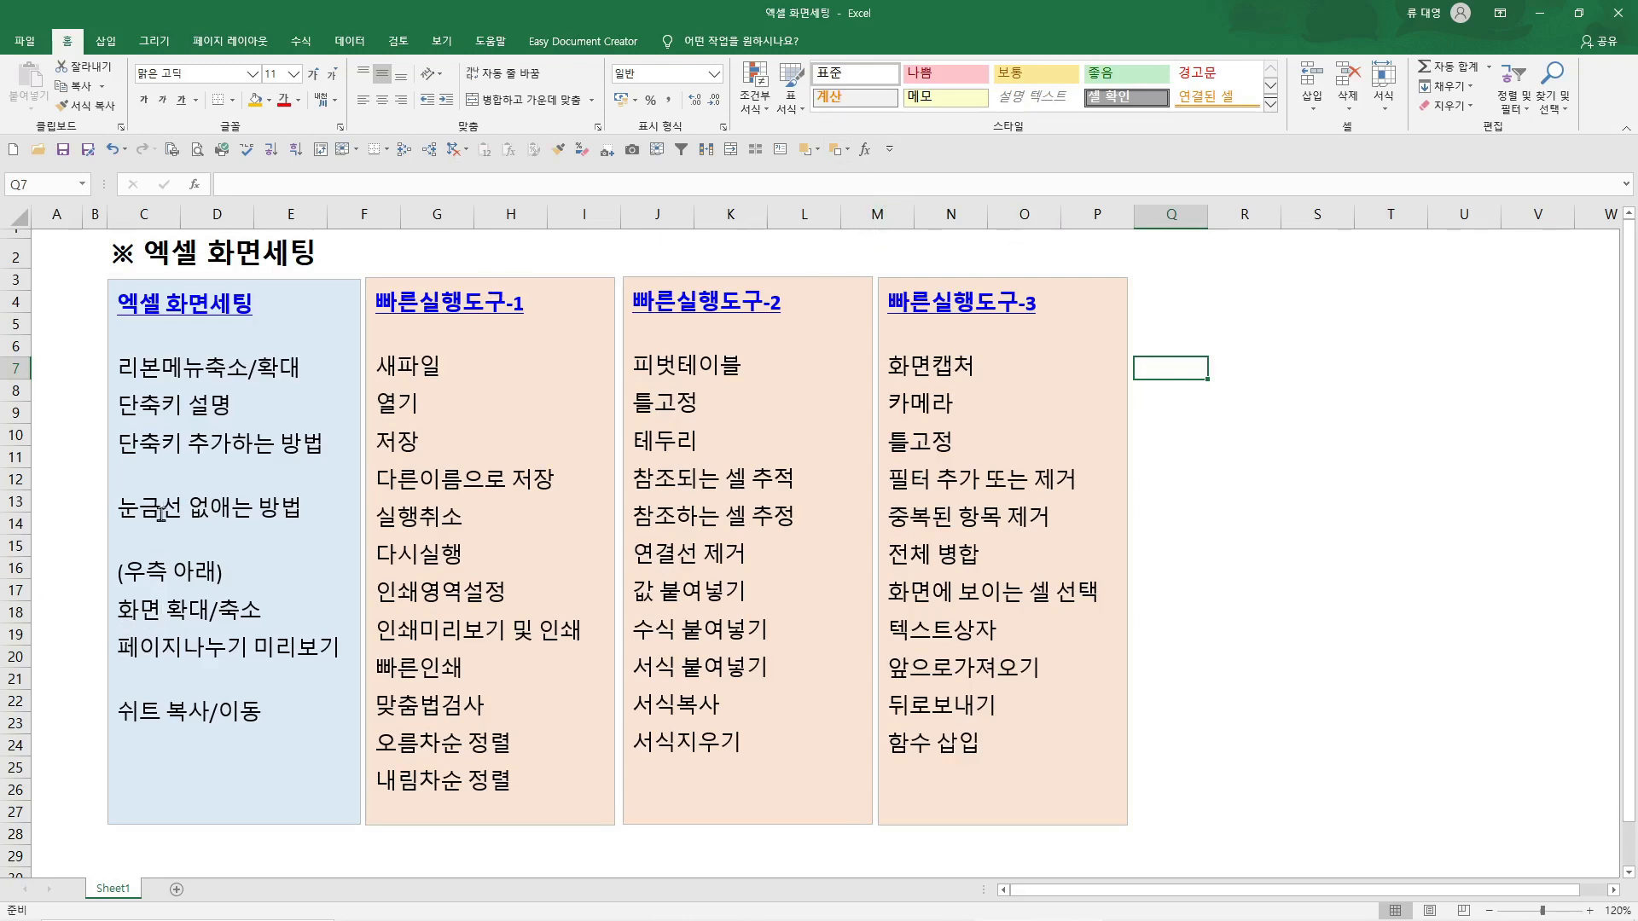
# Show the gridlines on Sheet1, select some empty cells to compare, and hide the gridlines again
pyautogui.moveTo(584, 249)
pyautogui.mouseDown()
pyautogui.moveTo(1308, 392)
pyautogui.moveTo(1309, 685)
pyautogui.mouseUp()
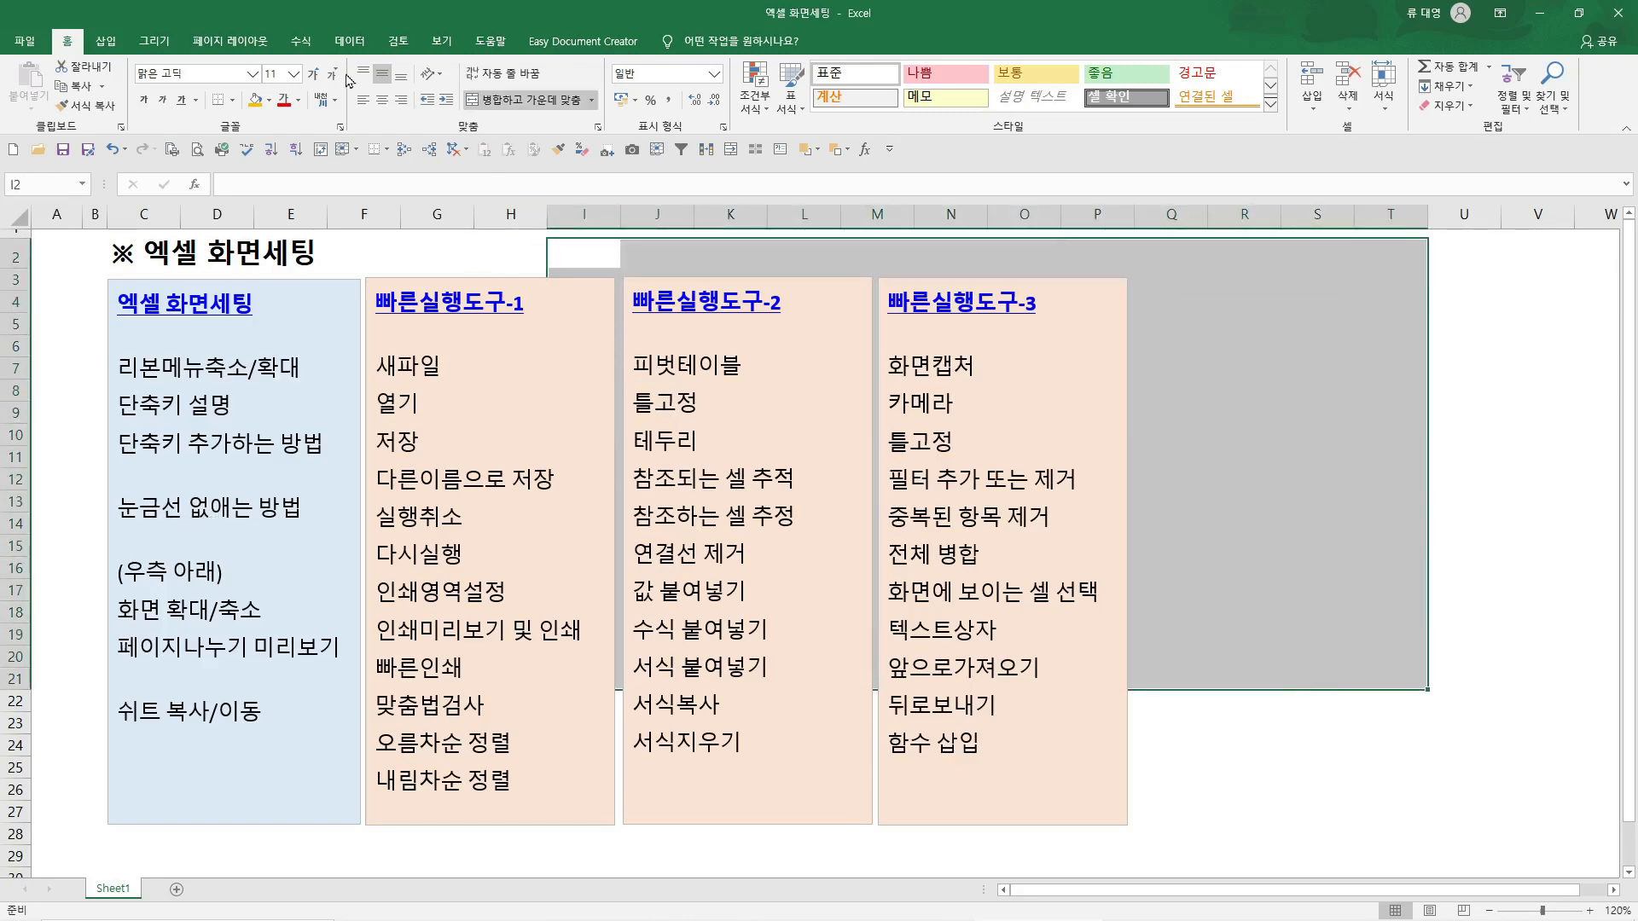
pyautogui.click(442, 43)
pyautogui.click(231, 99)
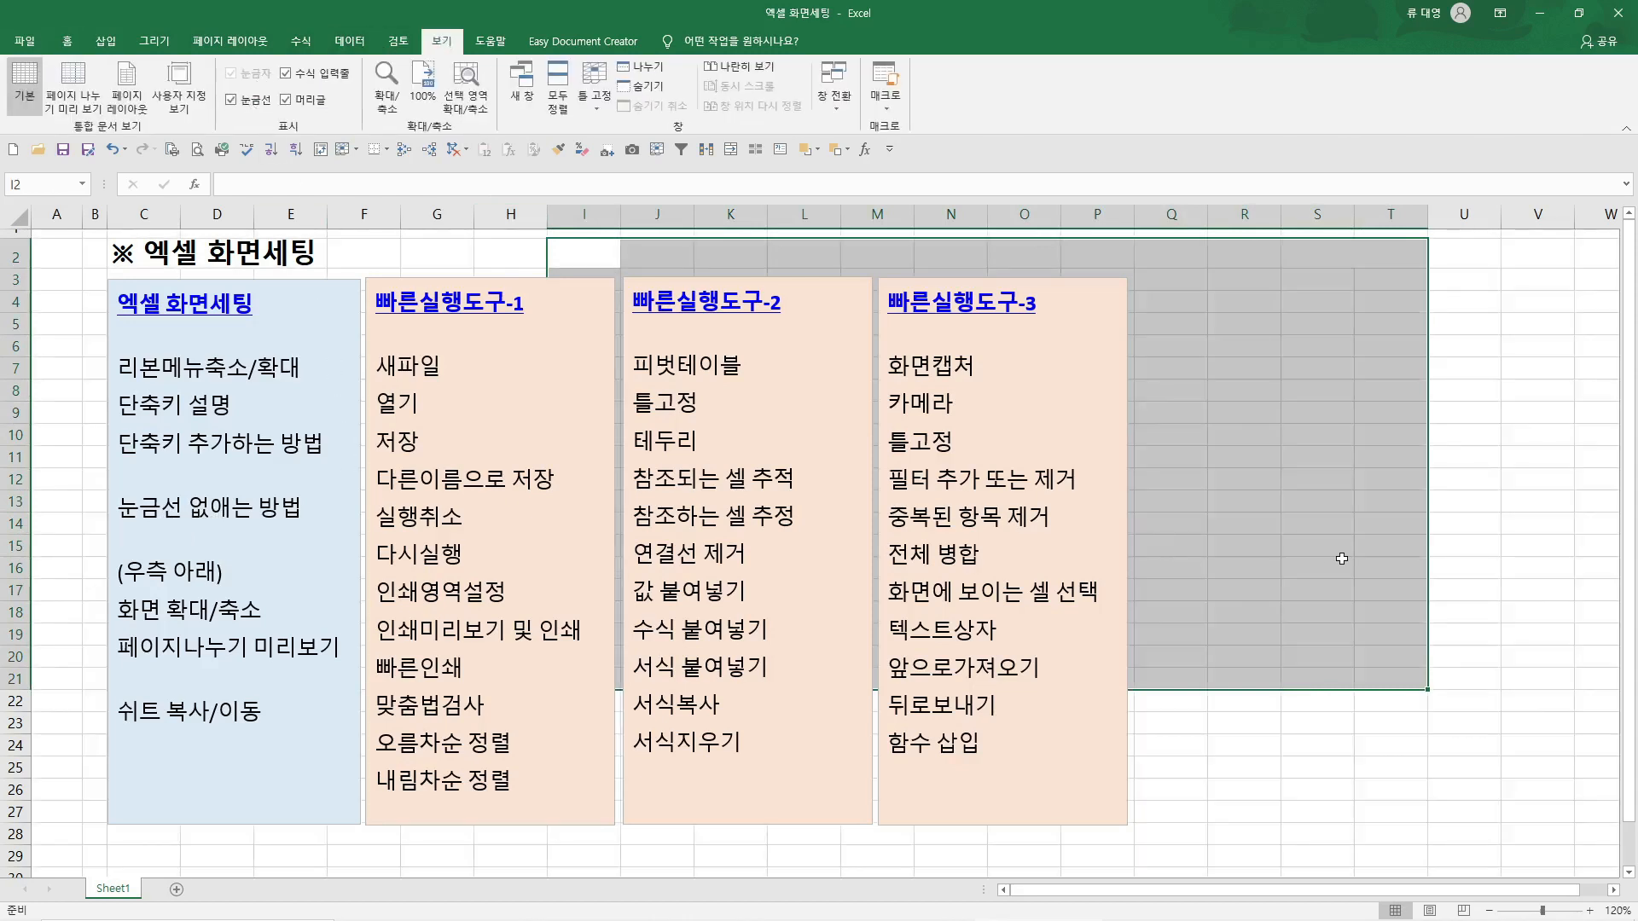
pyautogui.click(1366, 461)
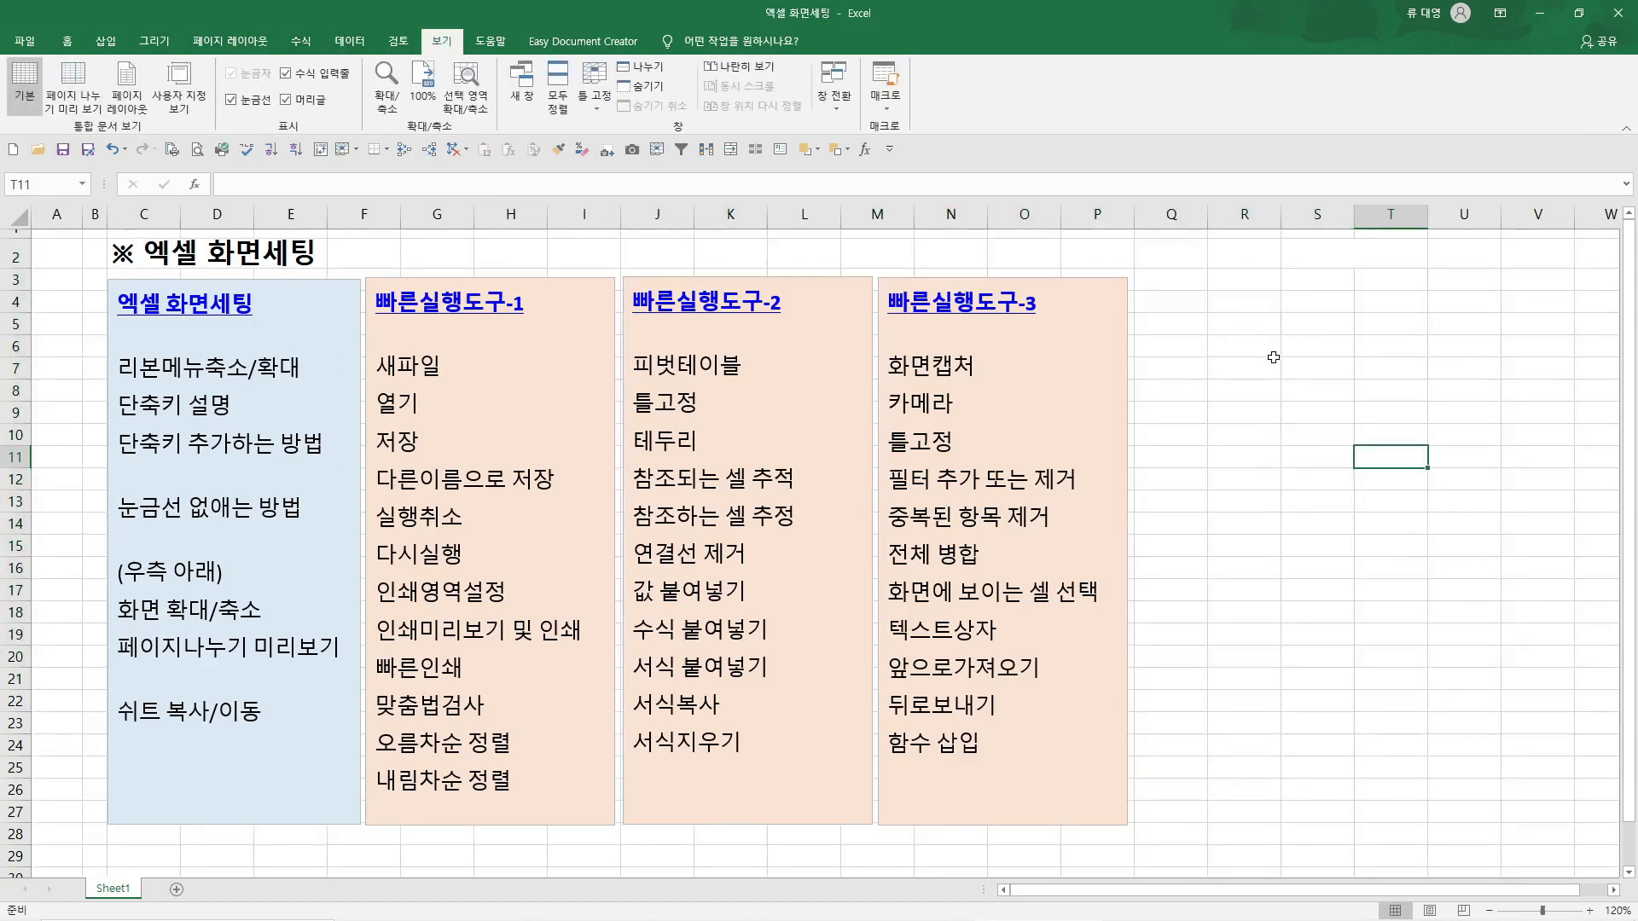
pyautogui.moveTo(1271, 367); pyautogui.dragTo(1267, 494)
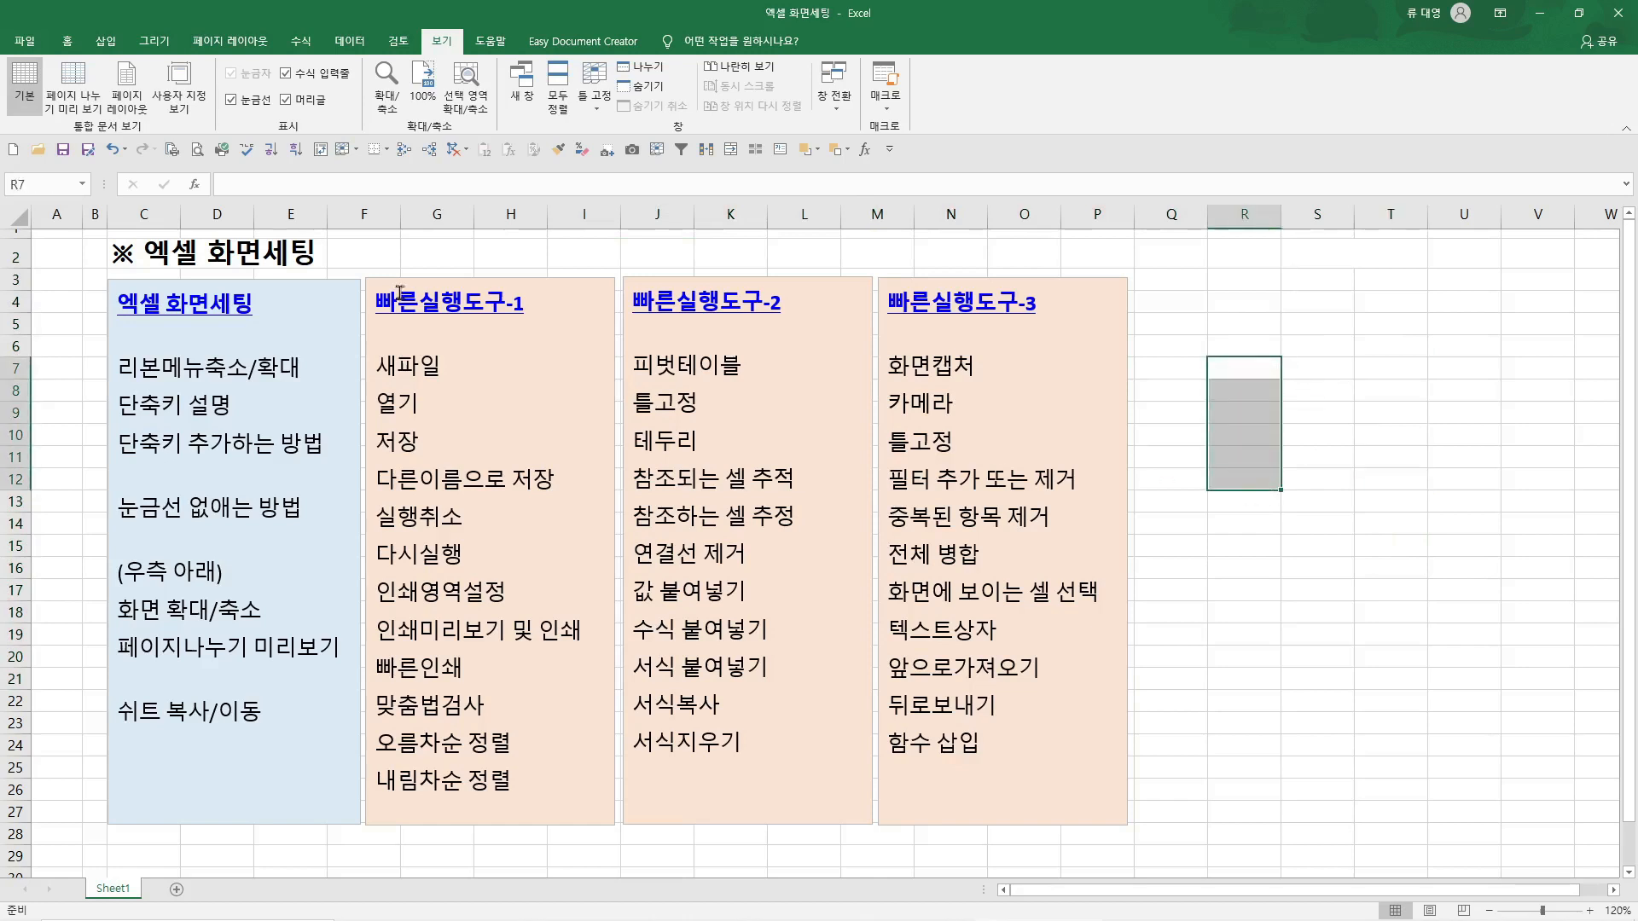
pyautogui.click(232, 99)
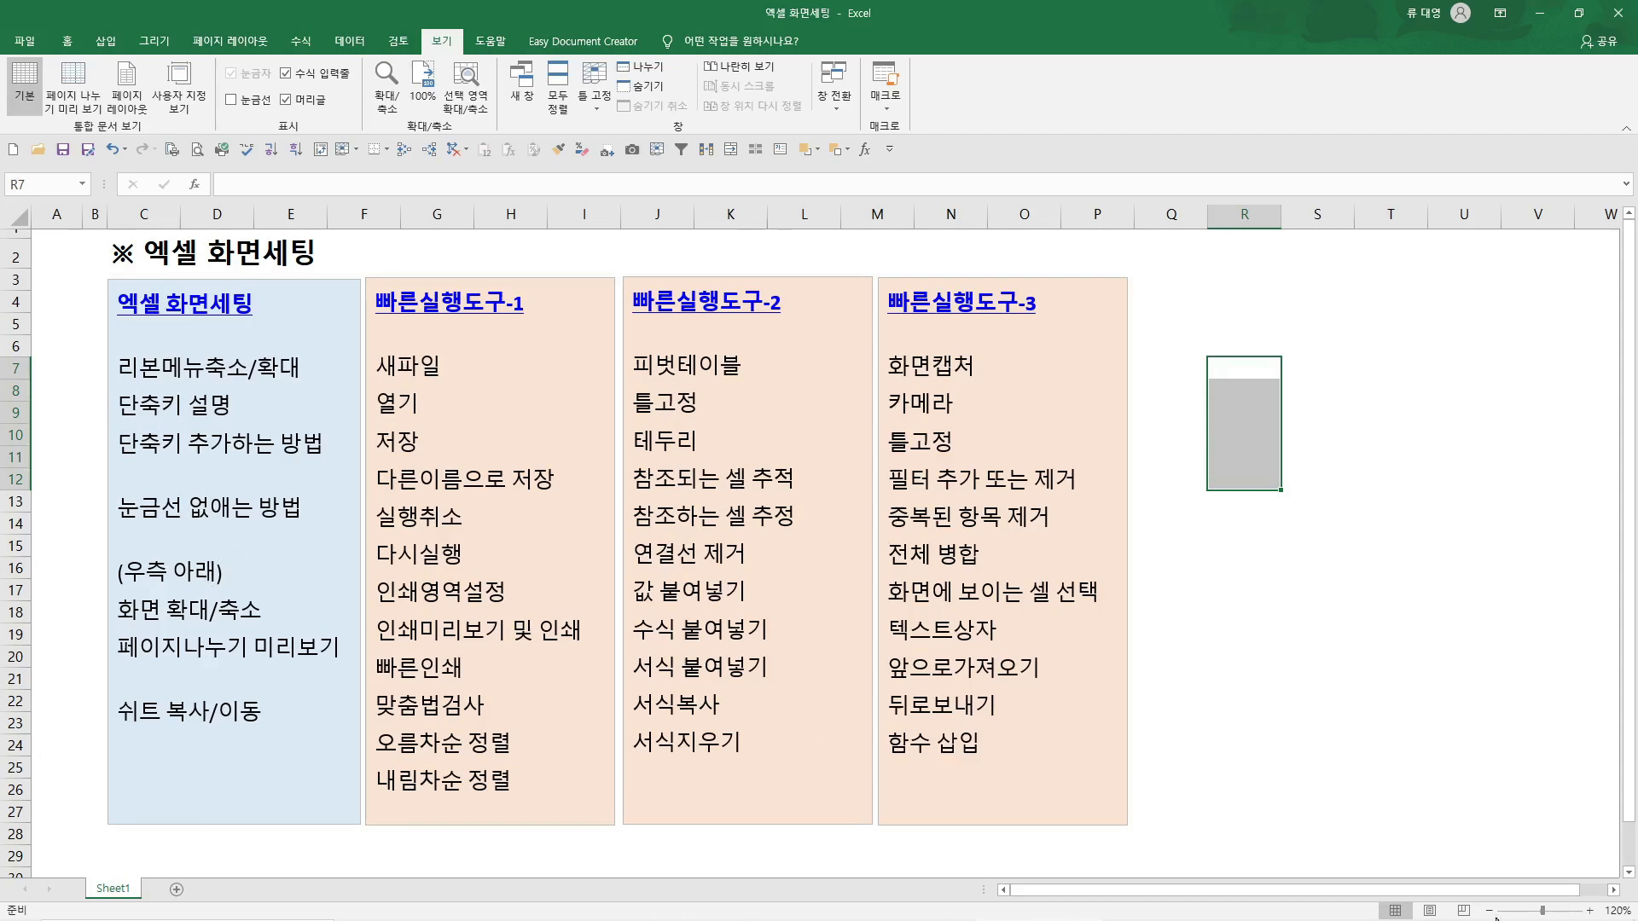
pyautogui.click(1535, 789)
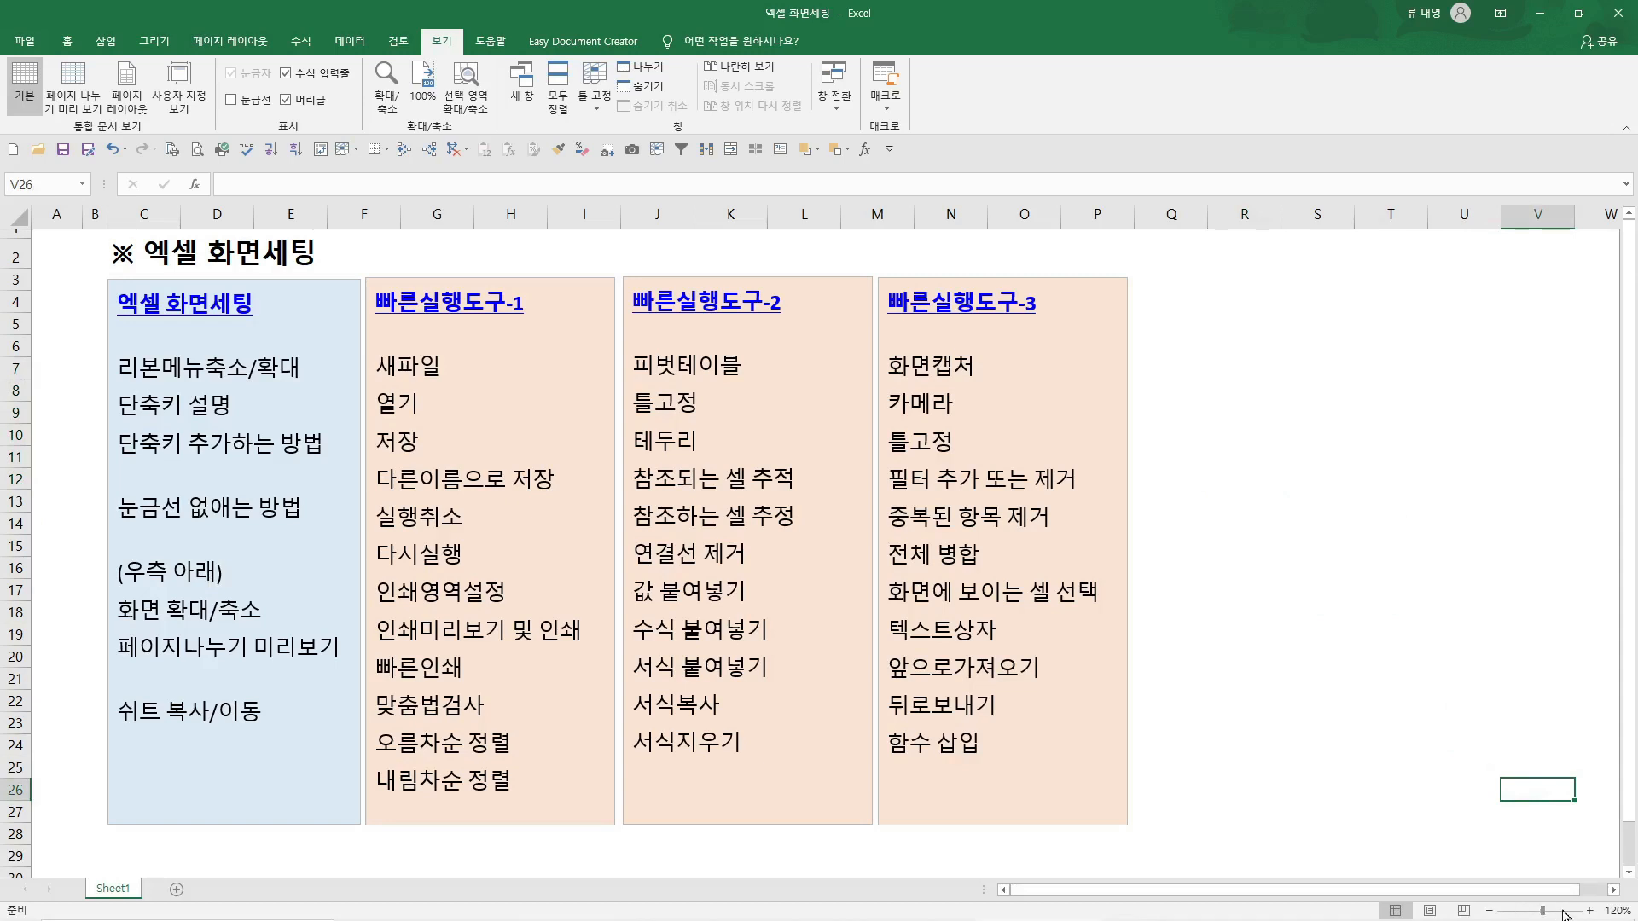
# Zoom Sheet1 in to 140% and return it to 120%
pyautogui.click(1589, 911)
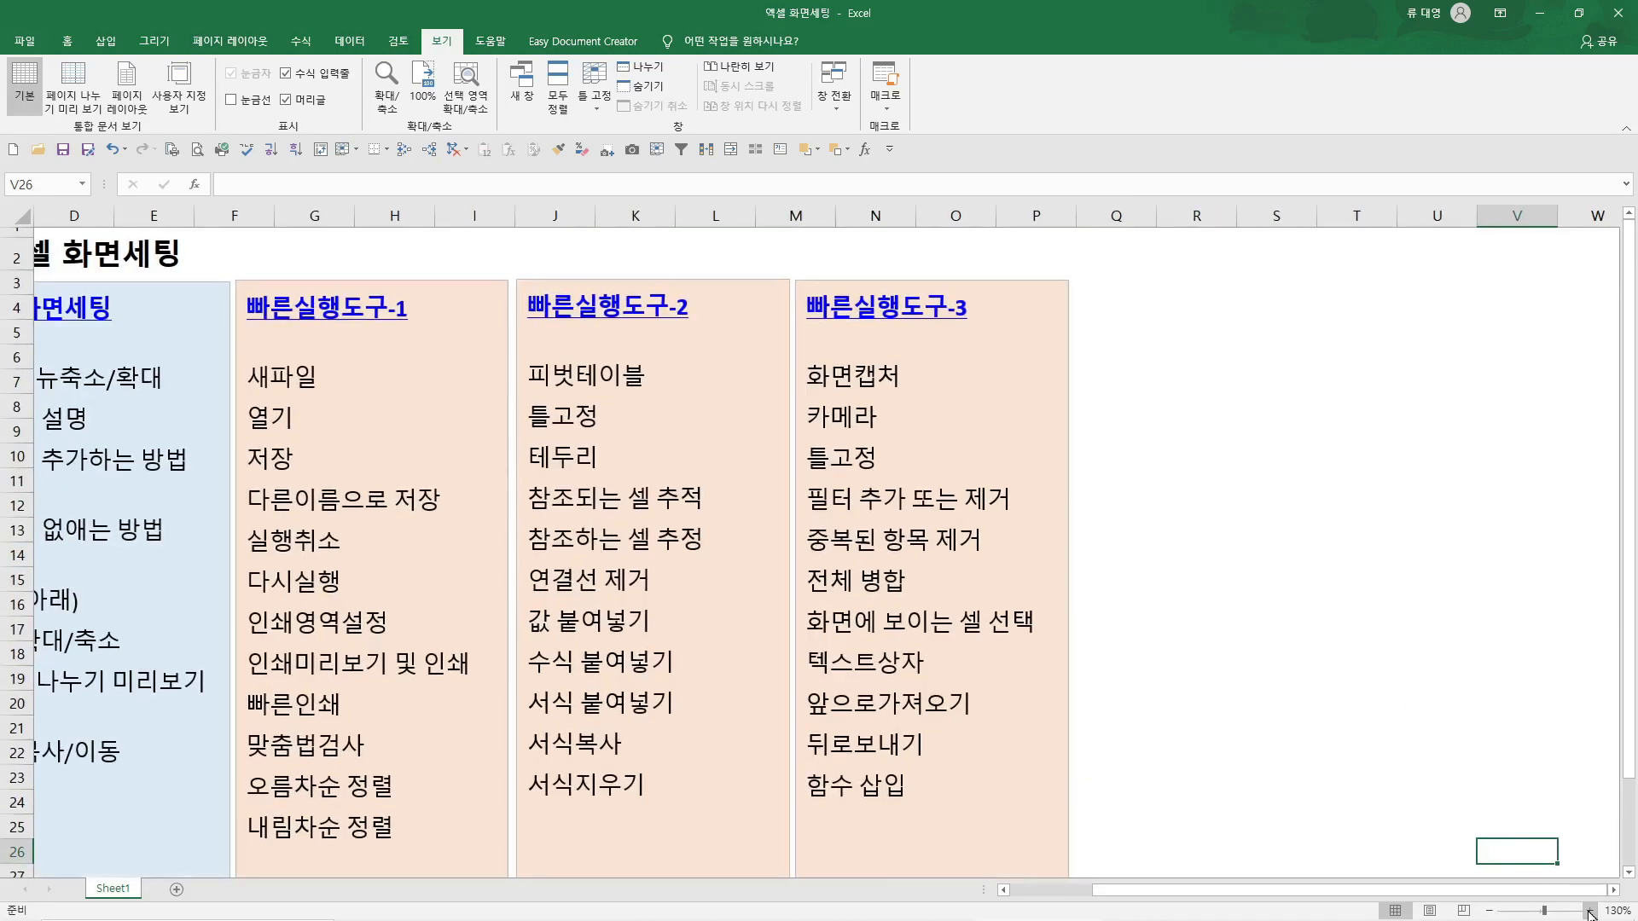
pyautogui.click(1589, 911)
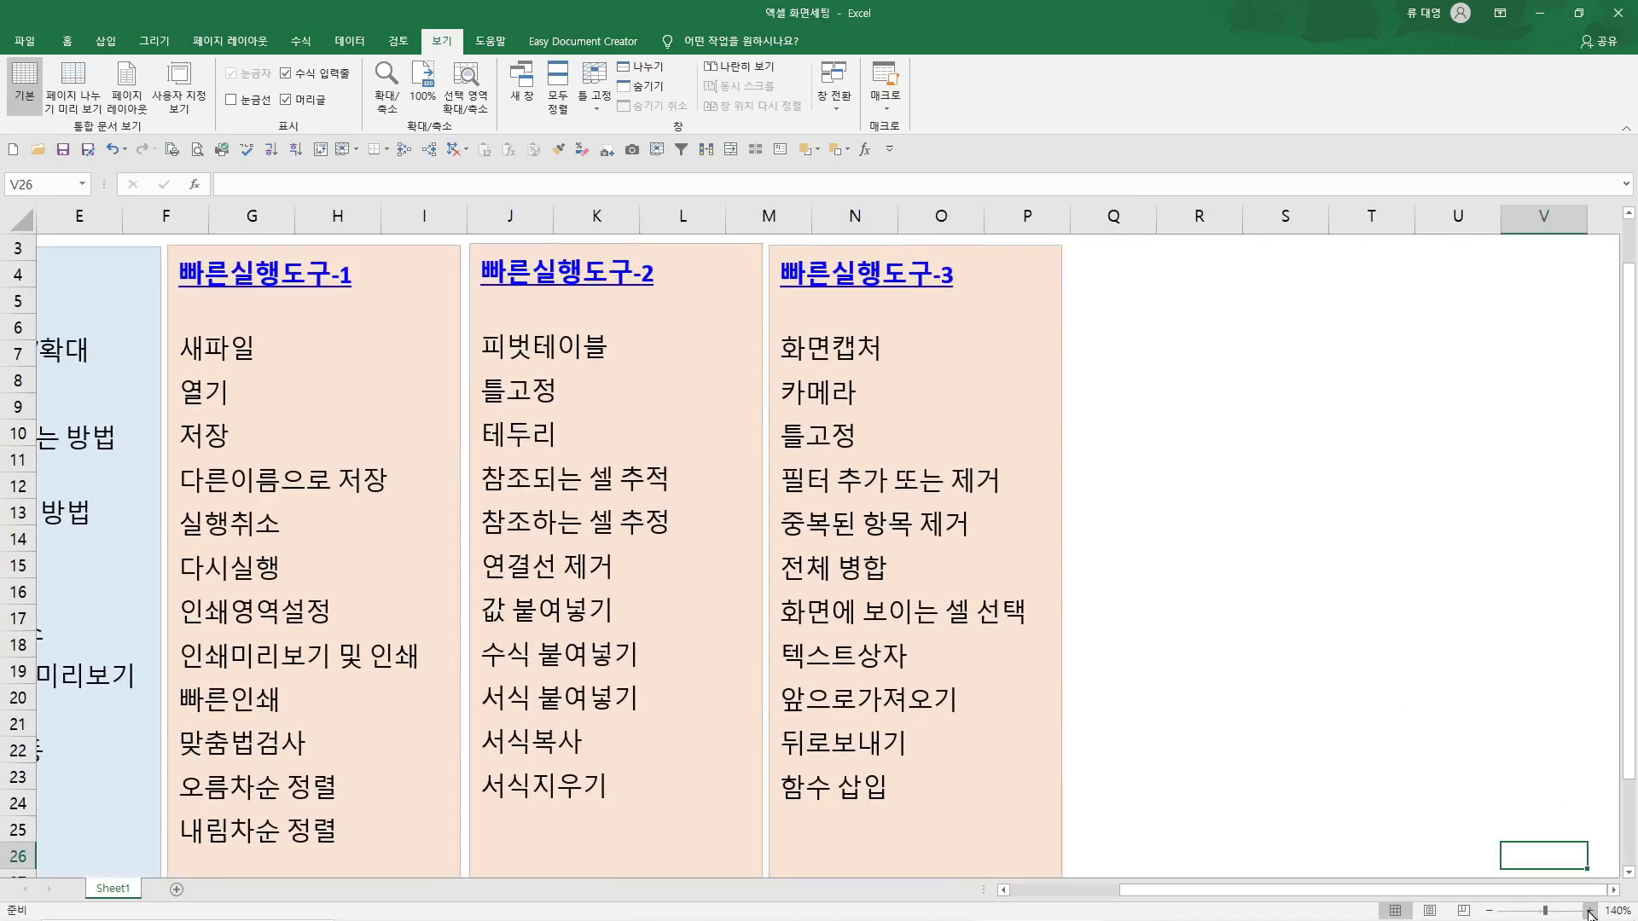
pyautogui.click(1490, 911)
pyautogui.click(1490, 911)
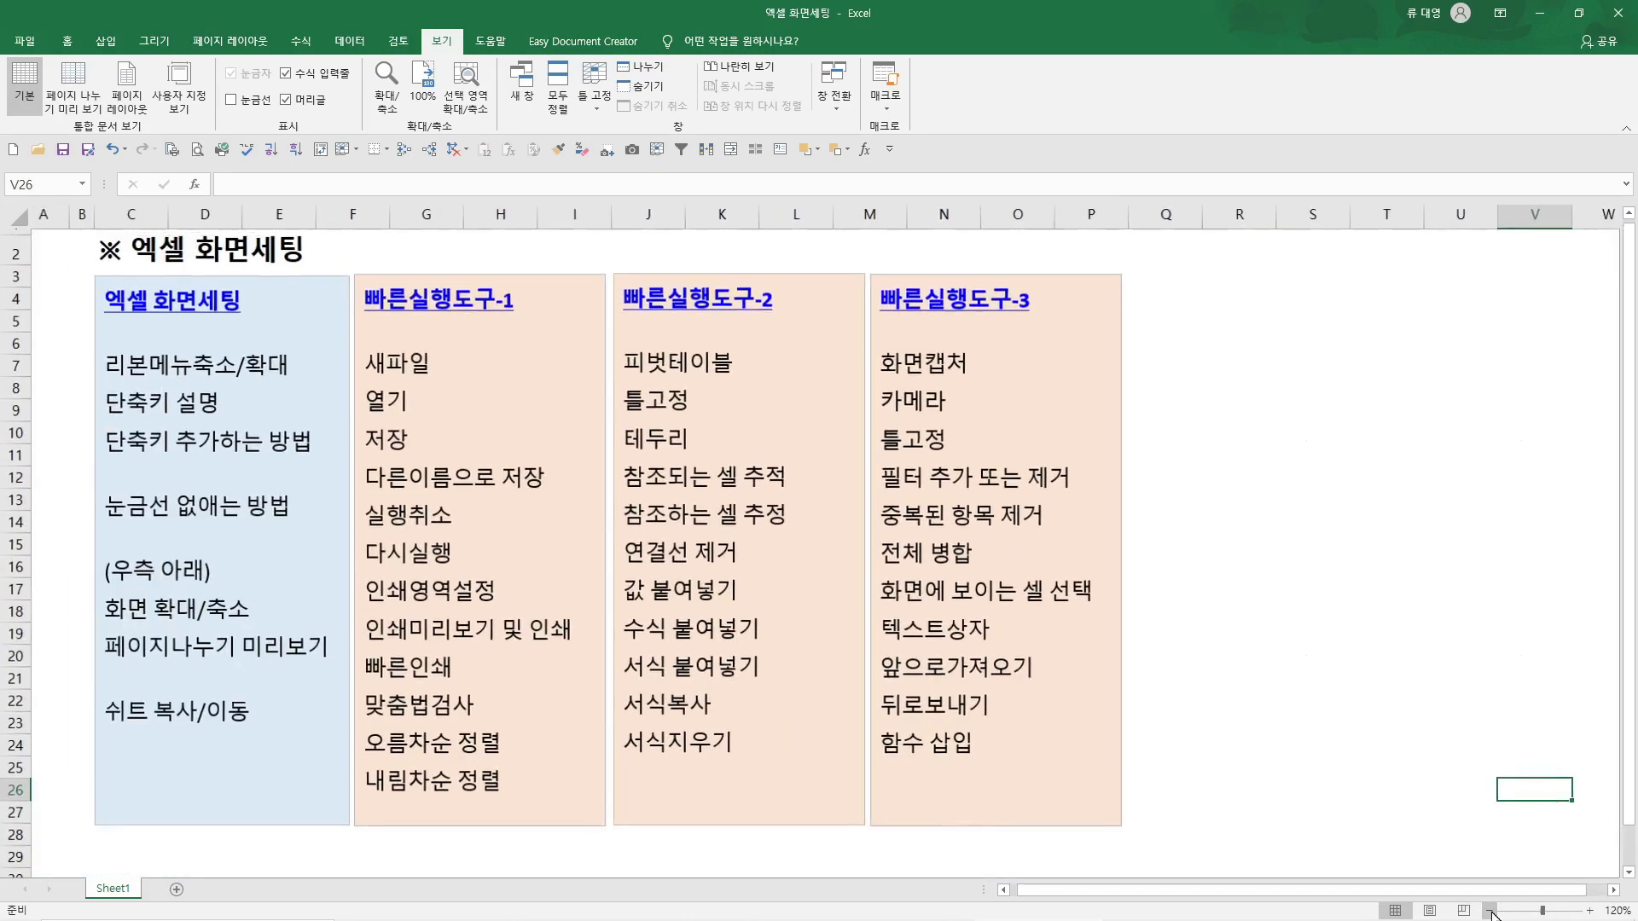
# Zoom Sheet1 out to 48%, enlarge it to 214%, and bring it back to 120%
pyautogui.click(1514, 910)
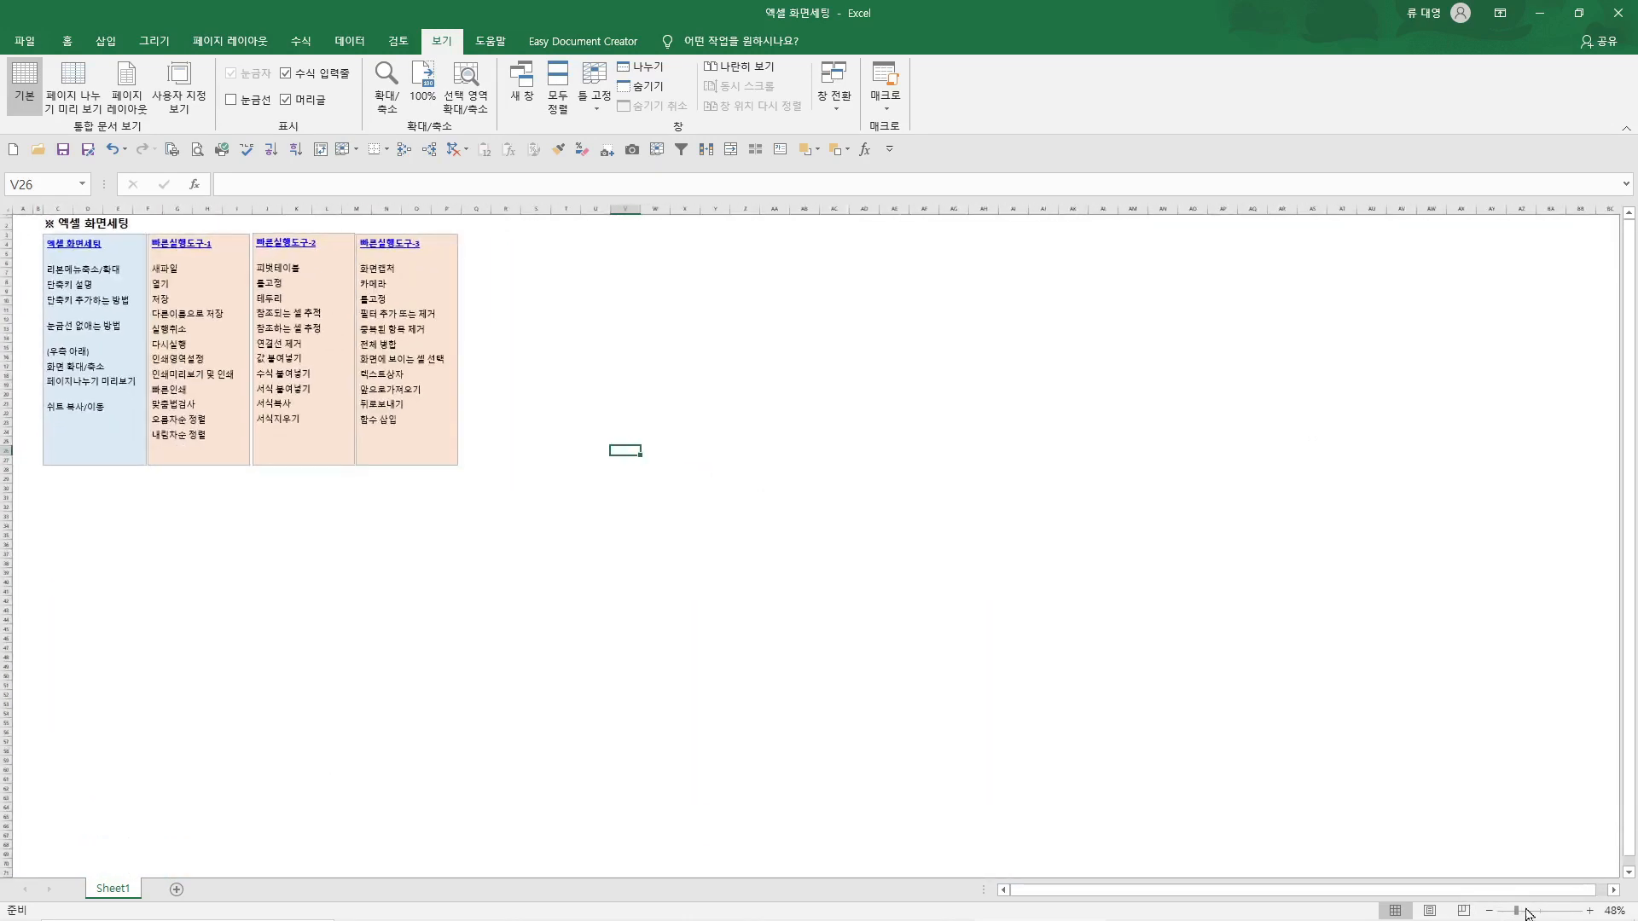
pyautogui.click(1557, 912)
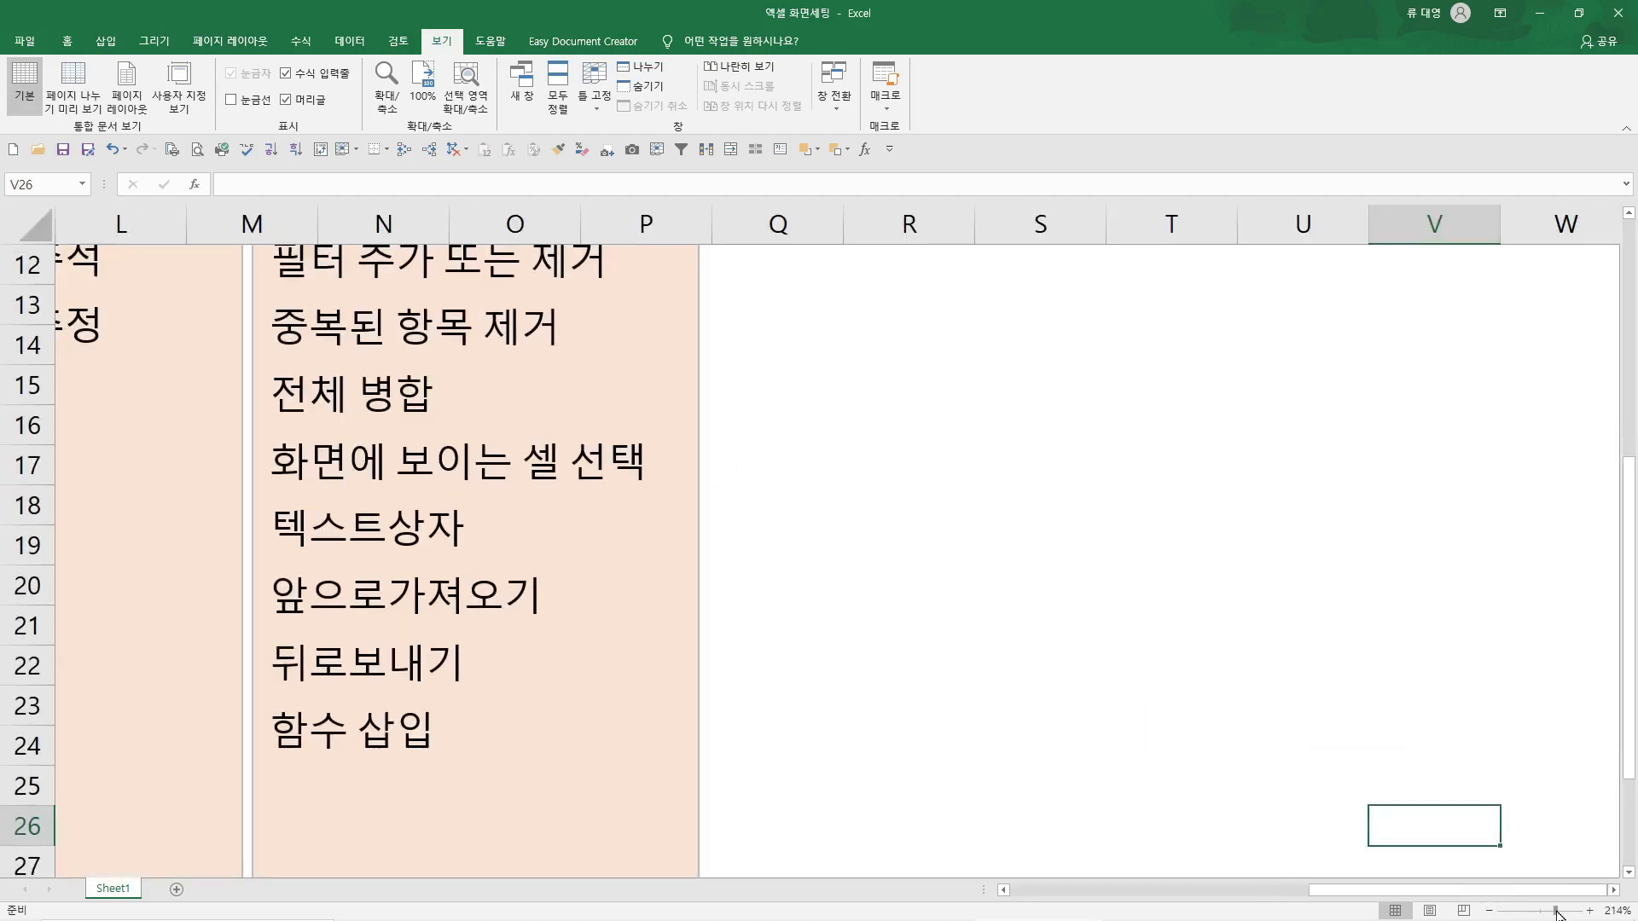
pyautogui.click(1490, 911)
pyautogui.click(1490, 911)
pyautogui.click(1489, 911)
pyautogui.click(1490, 911)
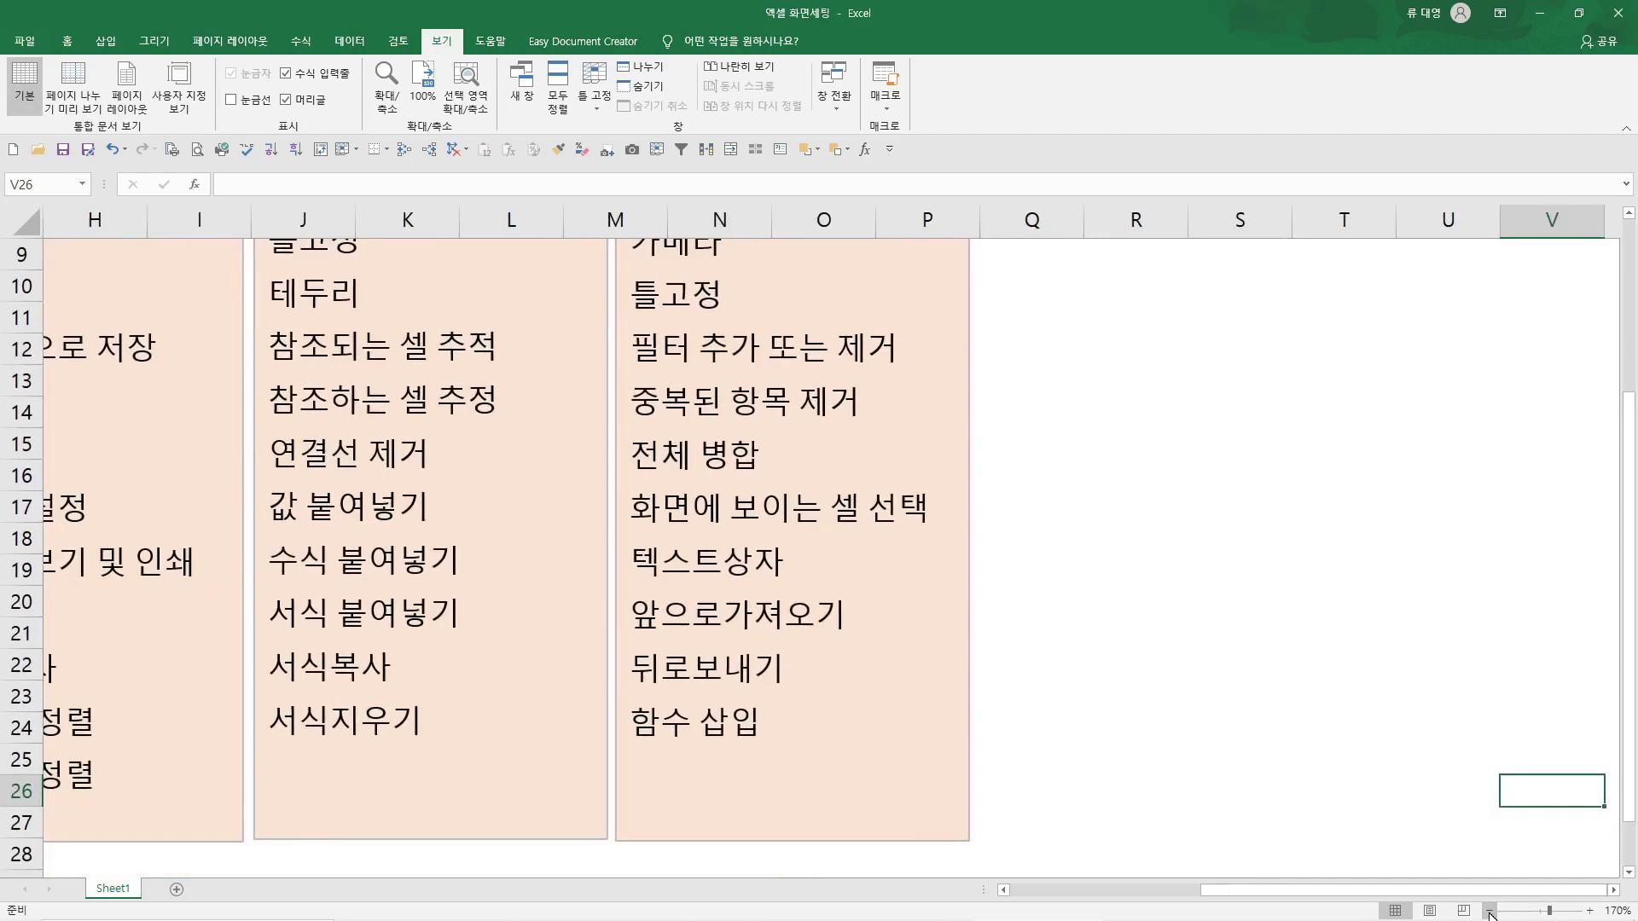
pyautogui.click(1490, 911)
pyautogui.click(1489, 910)
pyautogui.click(1490, 911)
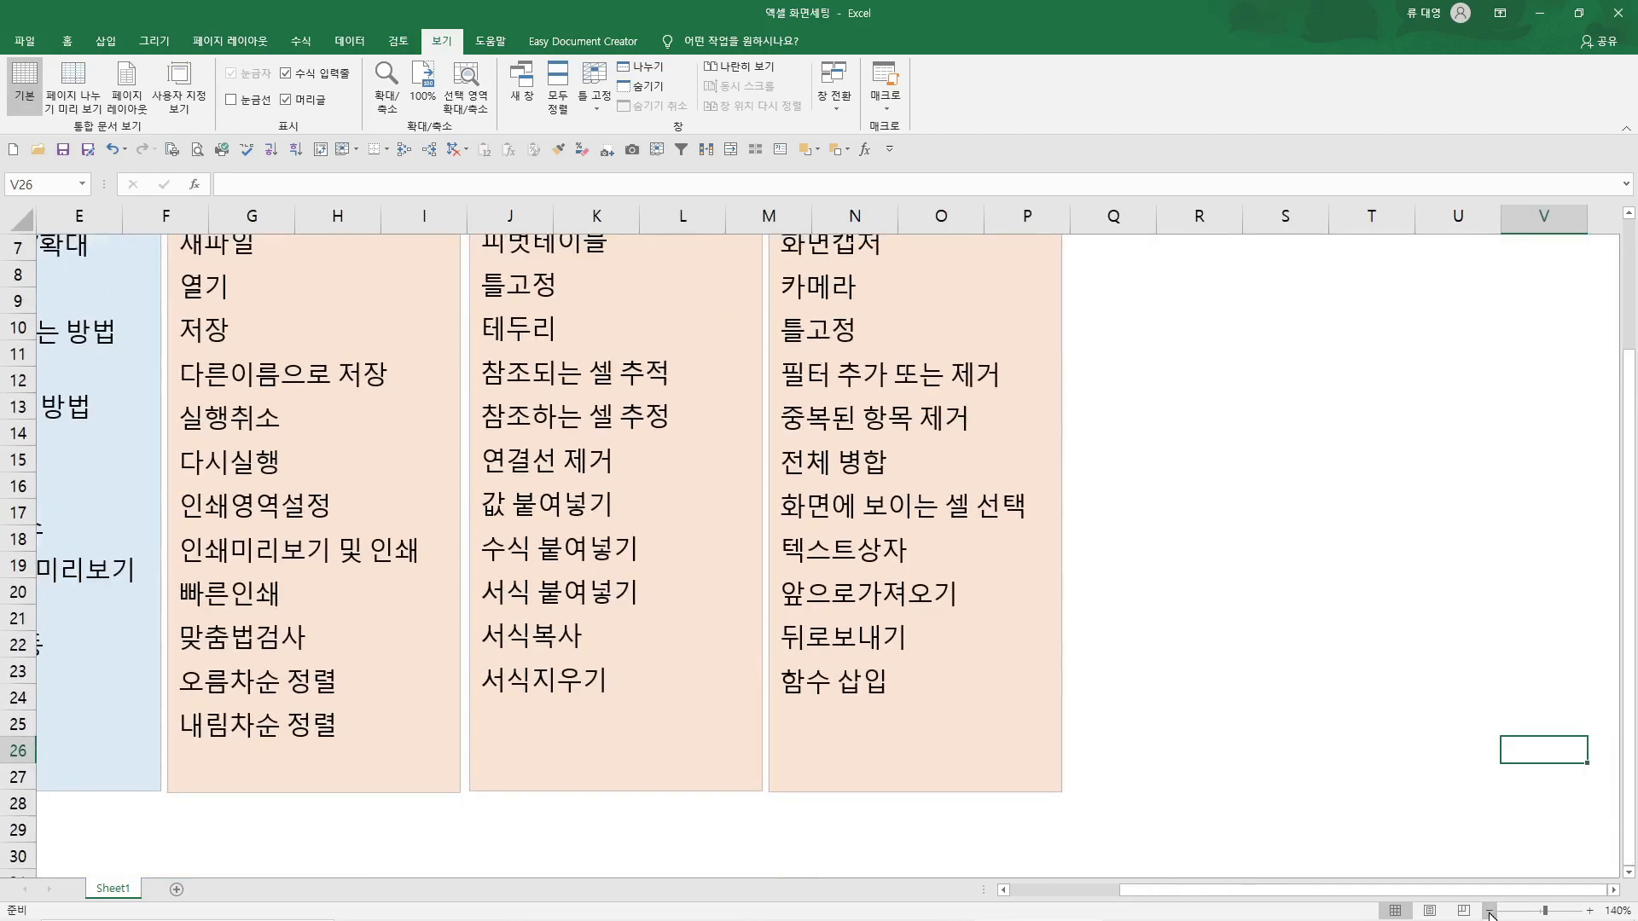
pyautogui.click(1490, 911)
pyautogui.click(1489, 911)
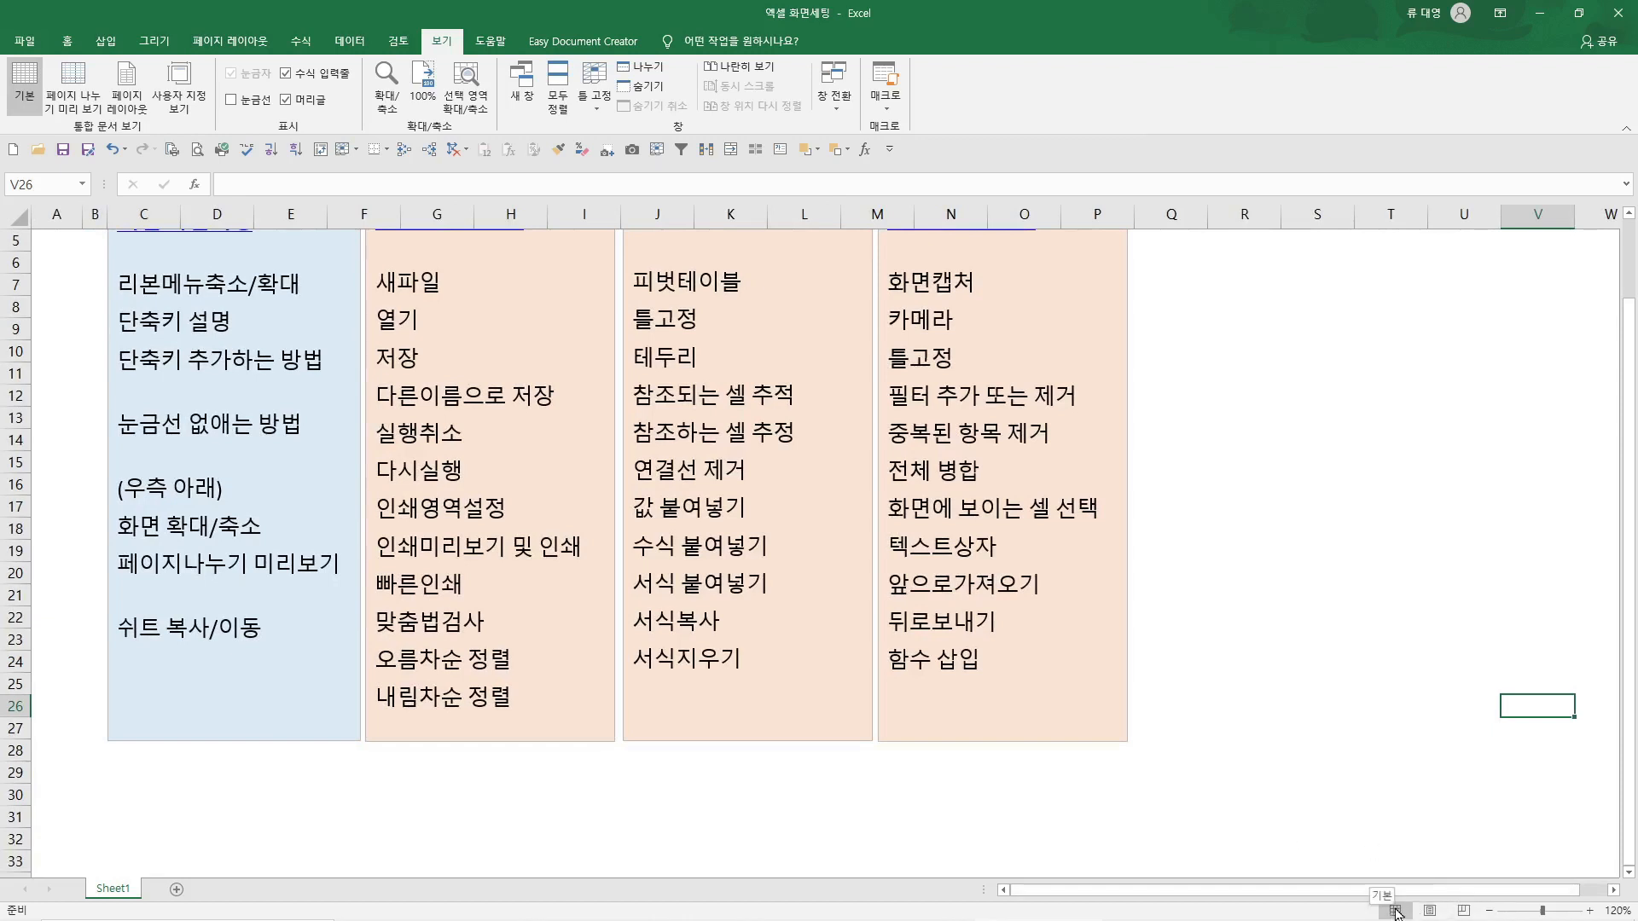
# Switch Sheet1 to Page Break Preview and set B2:G26 as the print area
pyautogui.click(1462, 911)
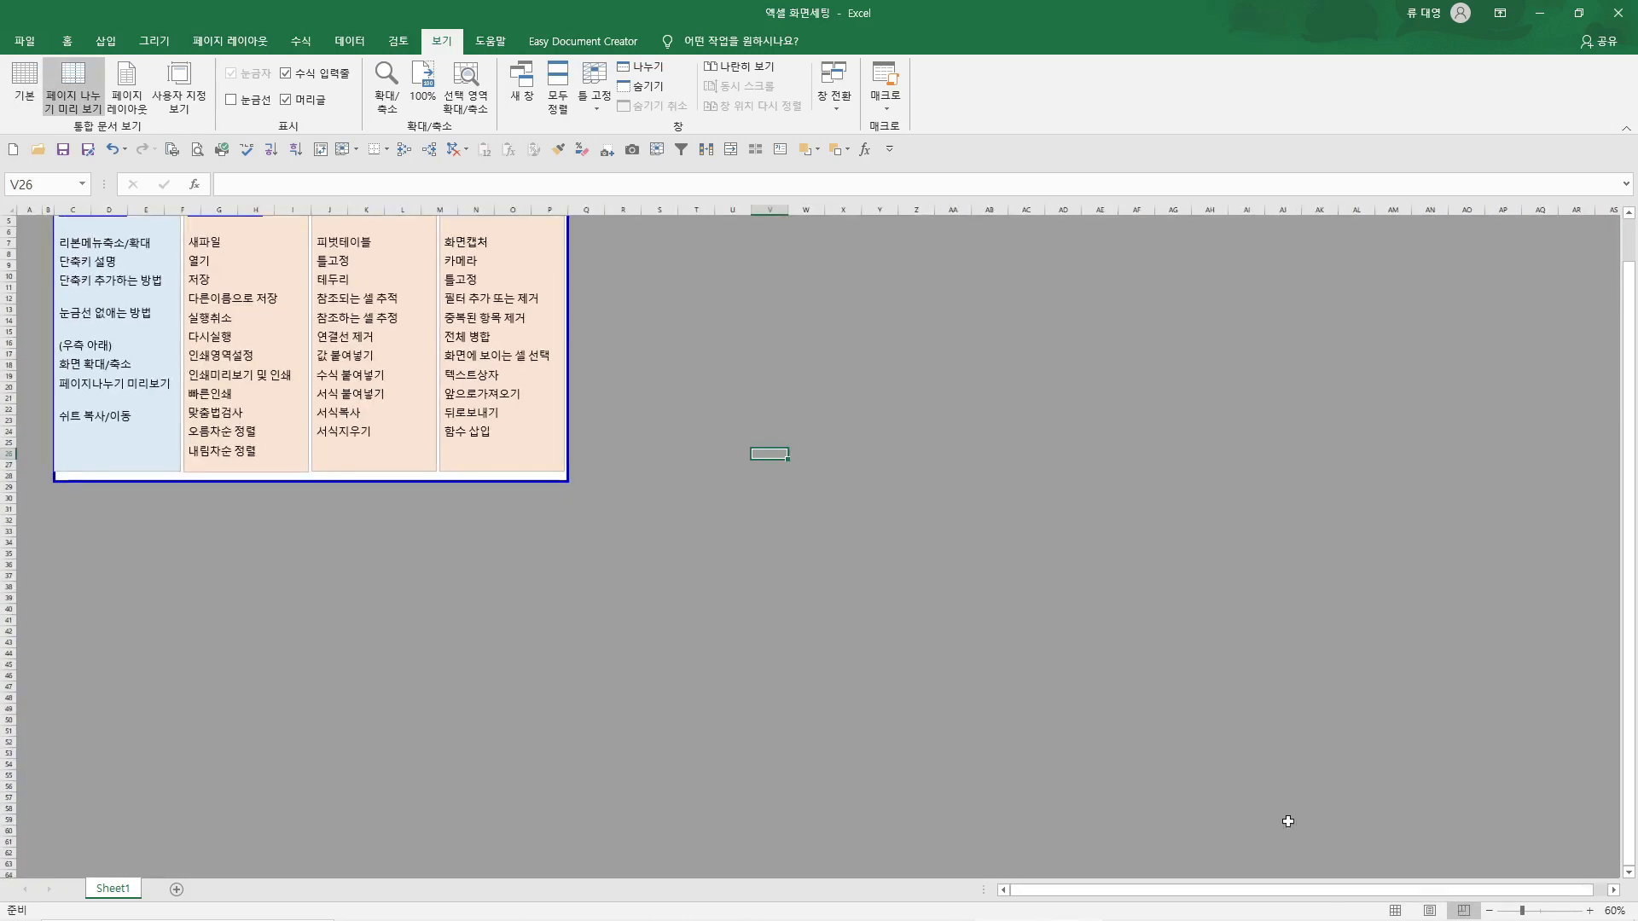
pyautogui.click(397, 586)
pyautogui.scroll(1, 385, 569)
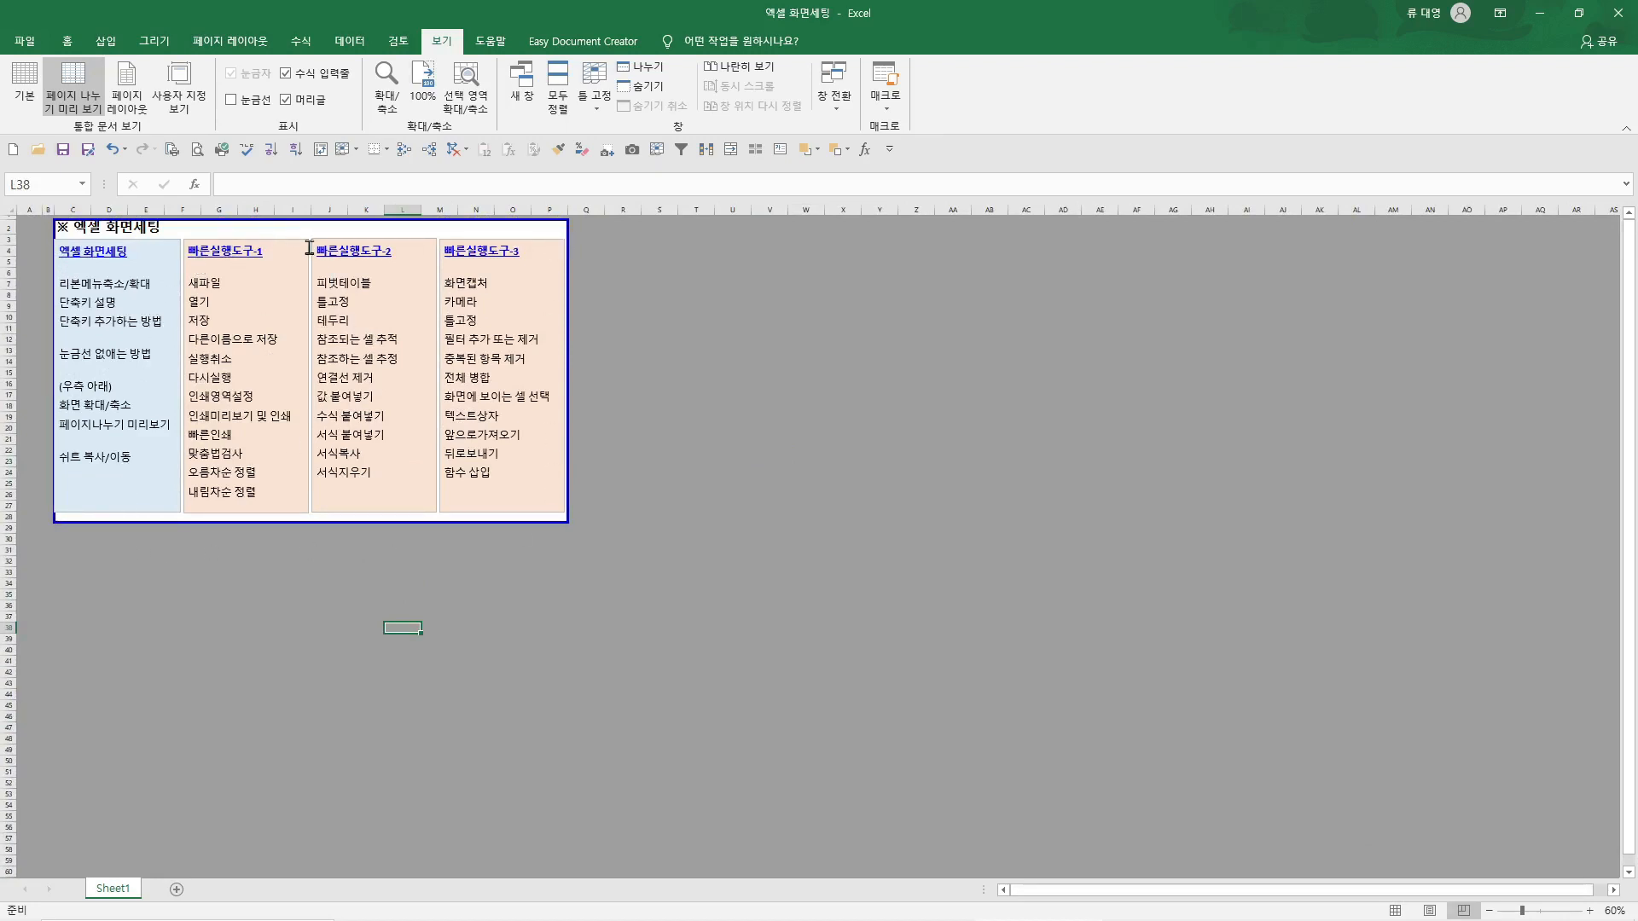
pyautogui.moveTo(45, 225); pyautogui.dragTo(214, 491)
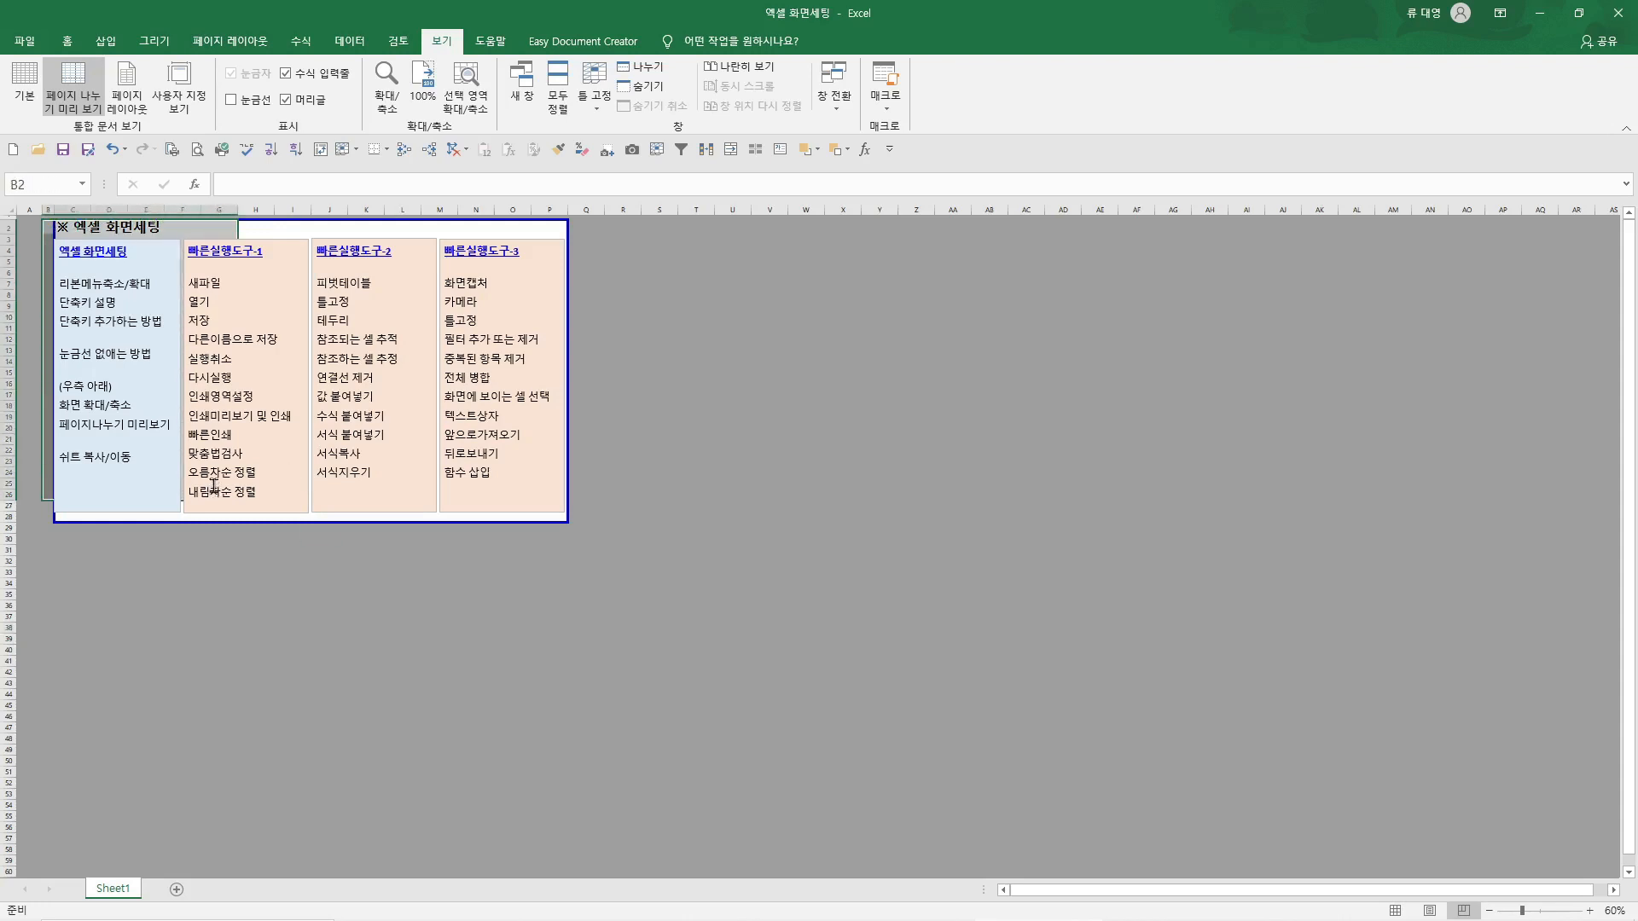
pyautogui.click(173, 154)
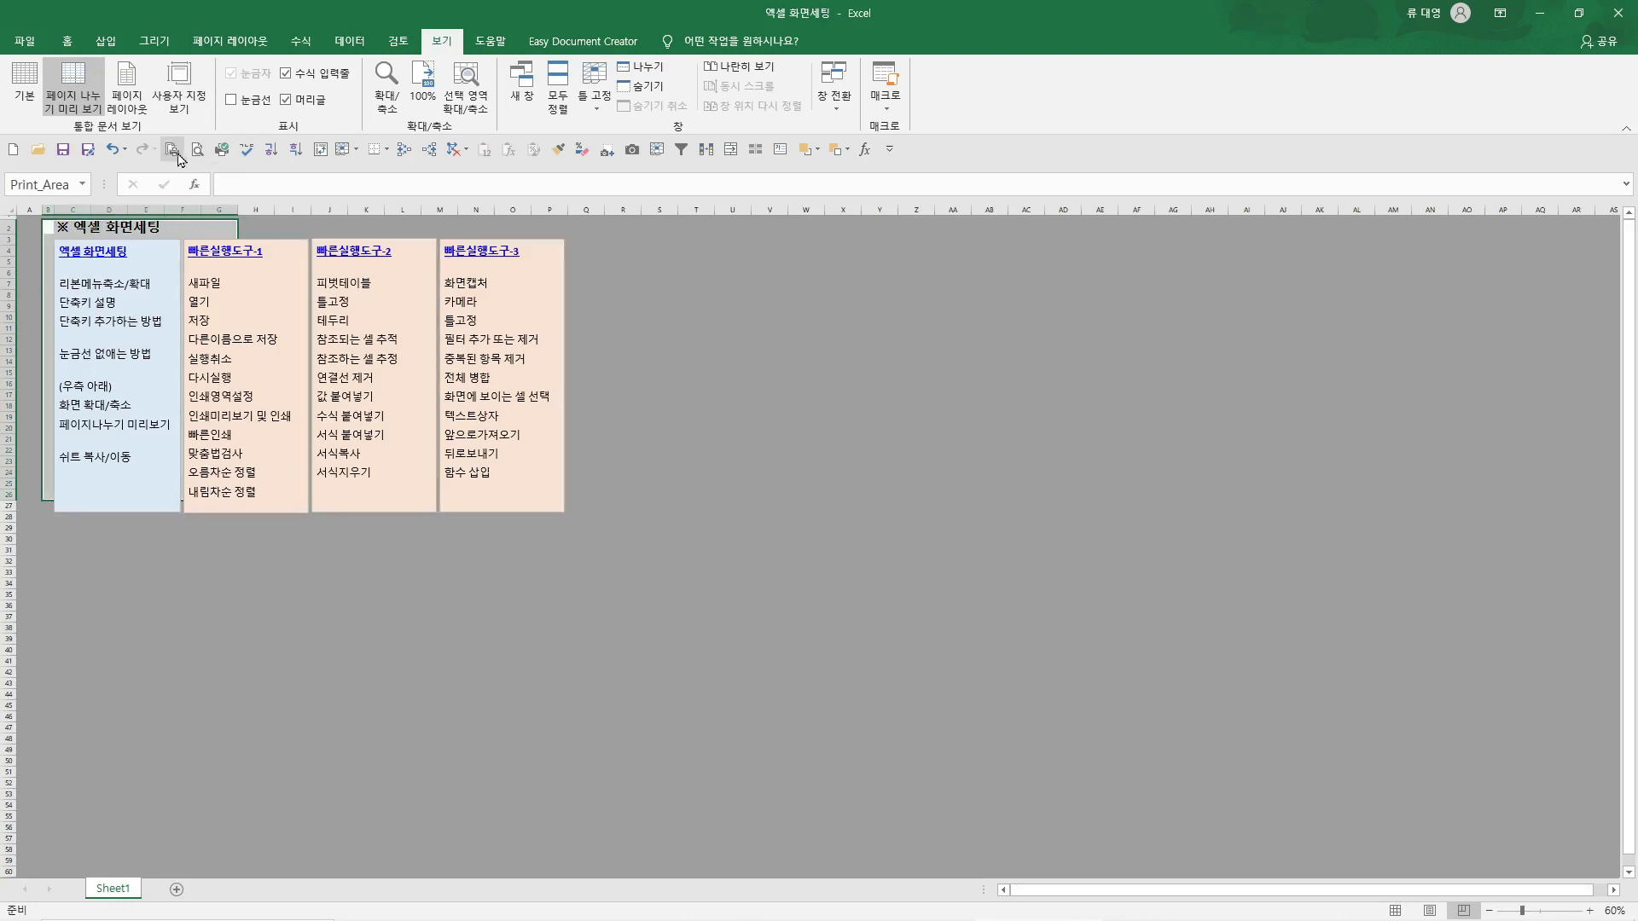
pyautogui.click(284, 631)
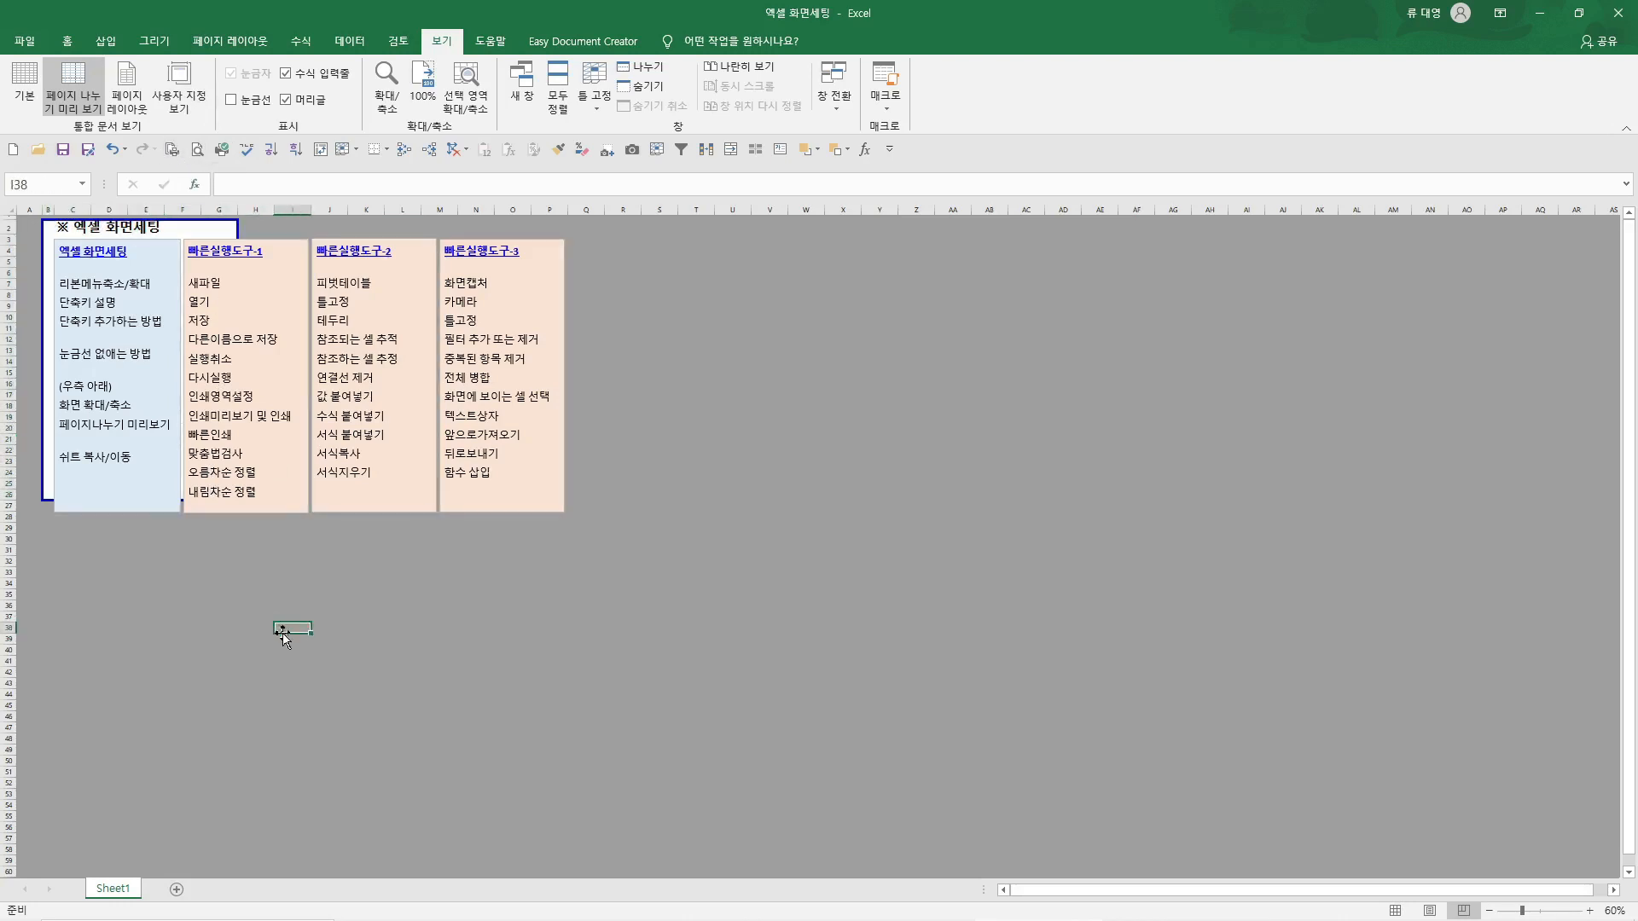
# Switch Sheet1 to Normal view and return to Page Break Preview
pyautogui.click(354, 483)
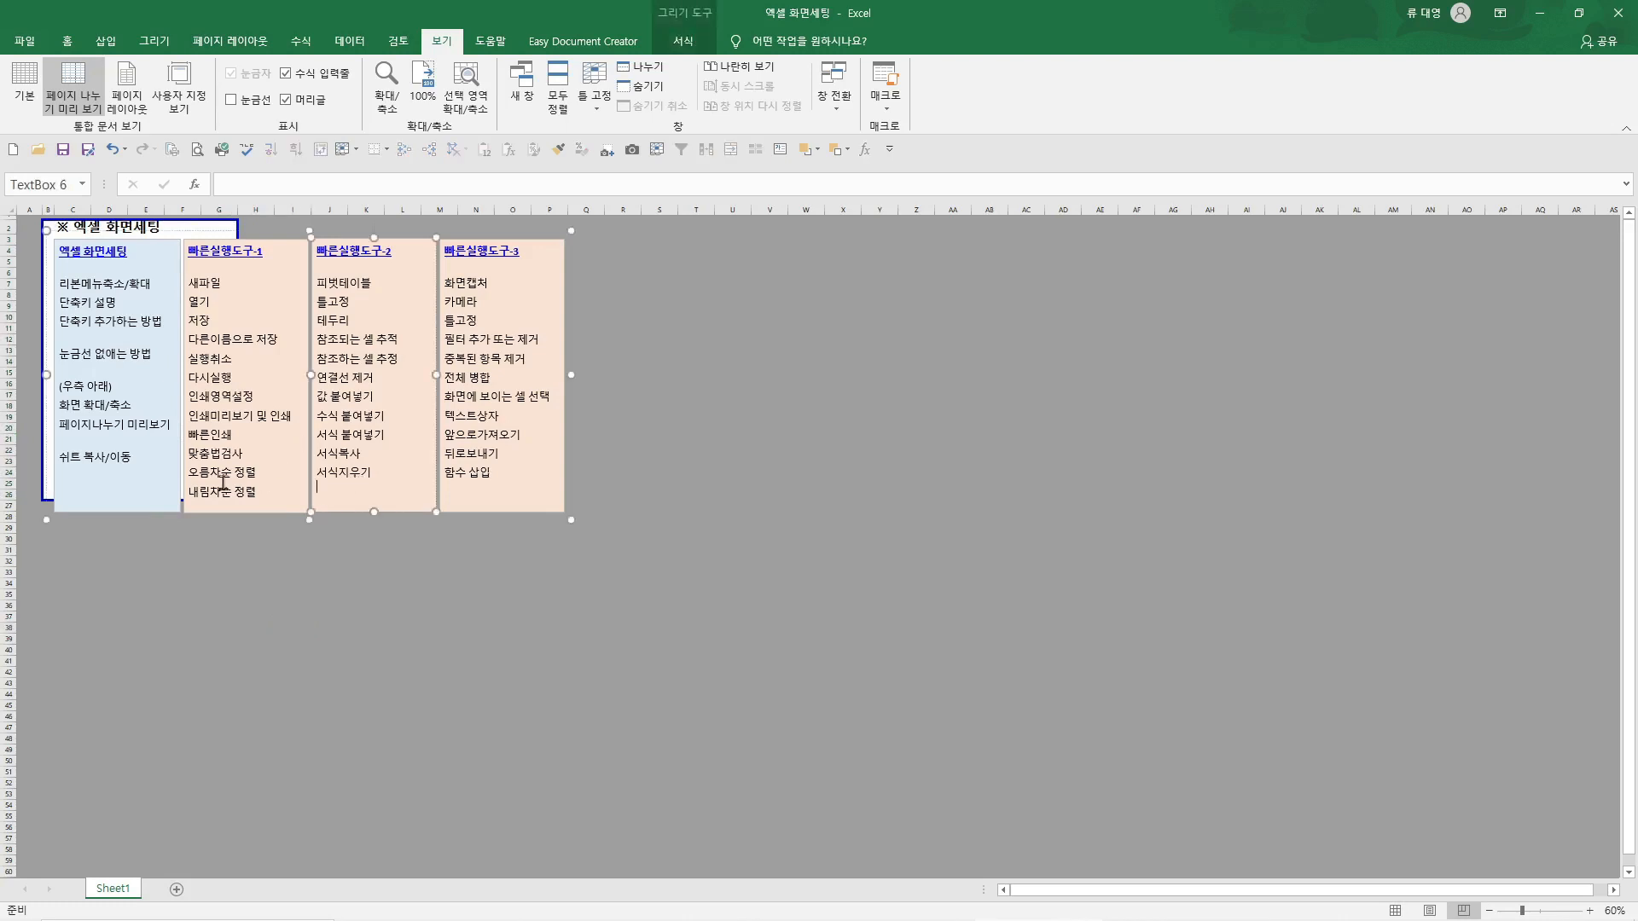
pyautogui.click(238, 228)
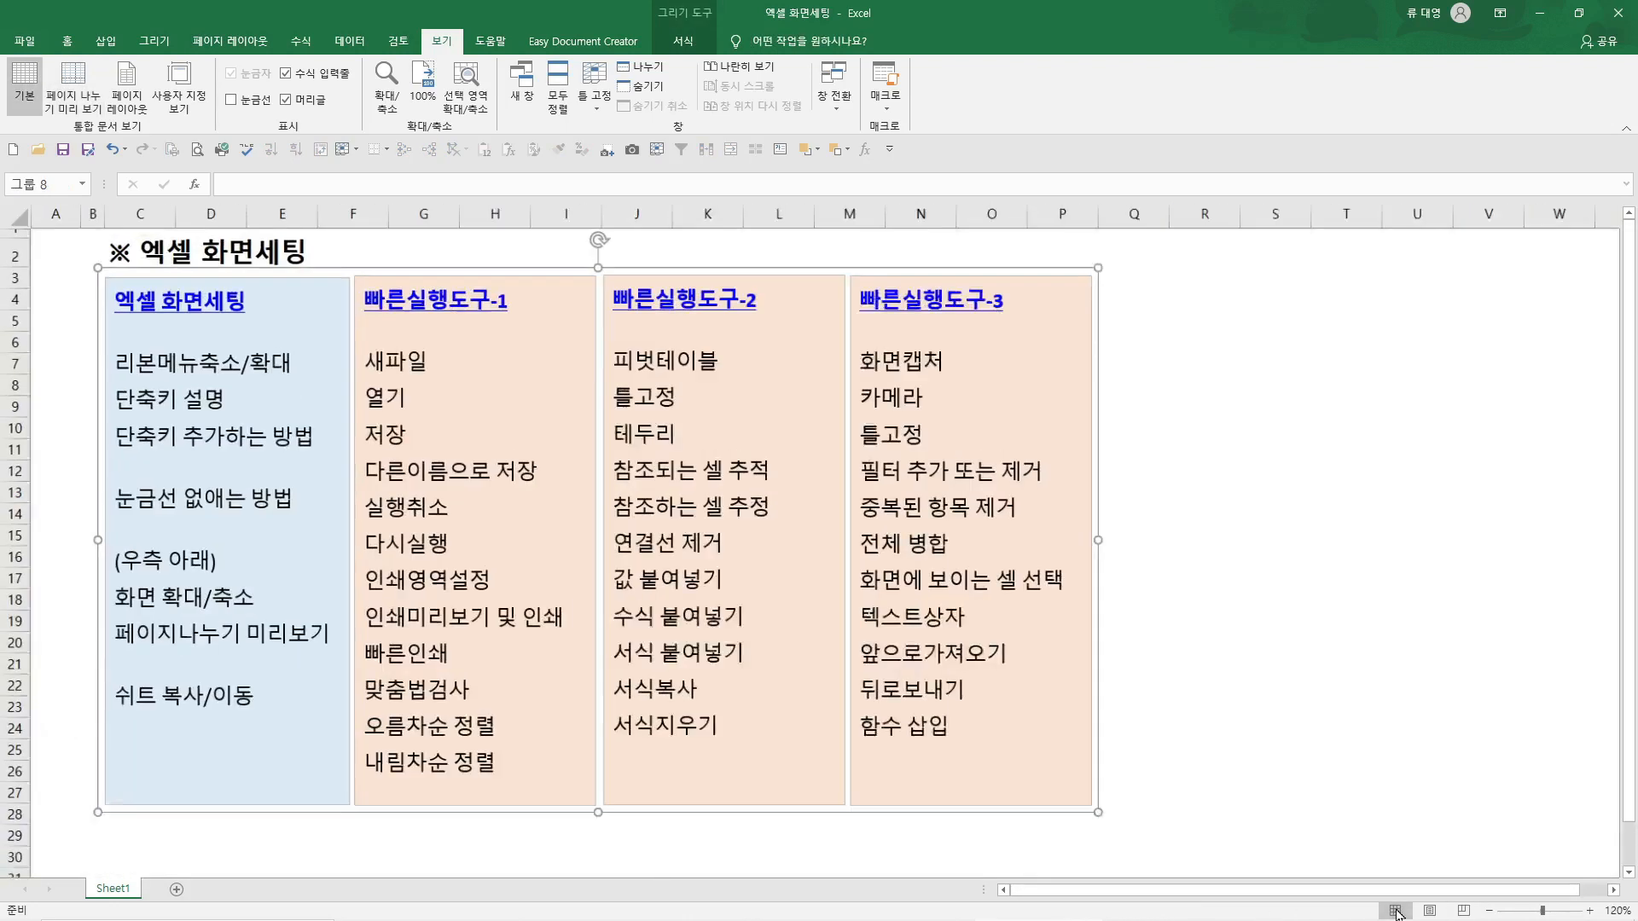
pyautogui.click(1395, 910)
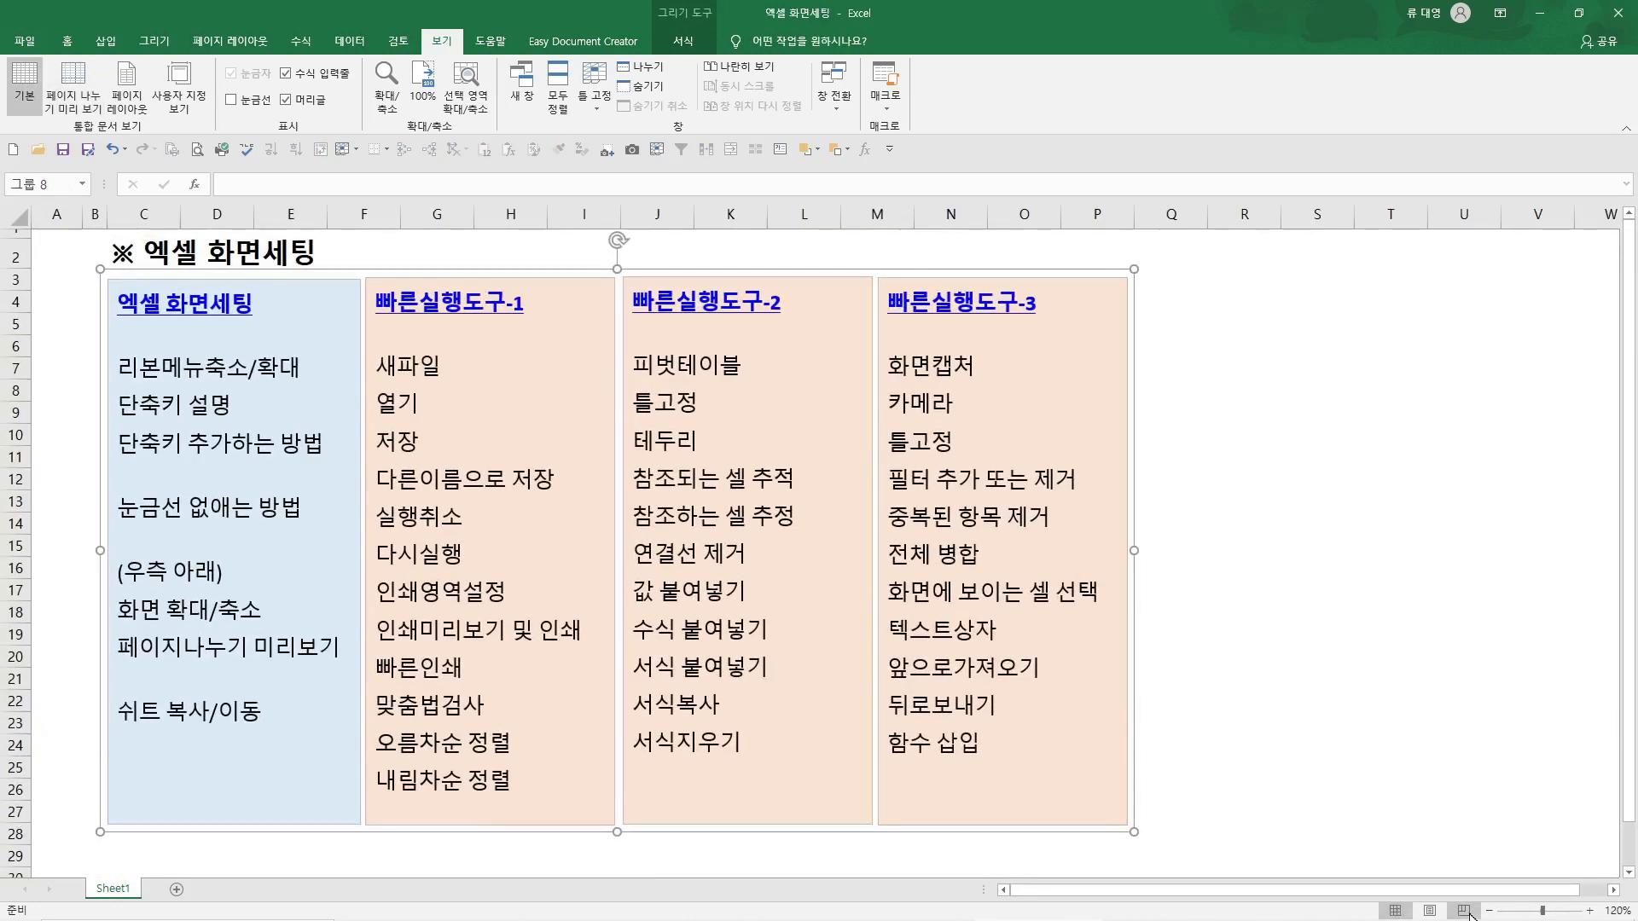
pyautogui.click(1464, 912)
# Undo a slight shift of the 빠른실행도구-1 box, and move the whole group of list boxes down to about row 8
pyautogui.click(255, 441)
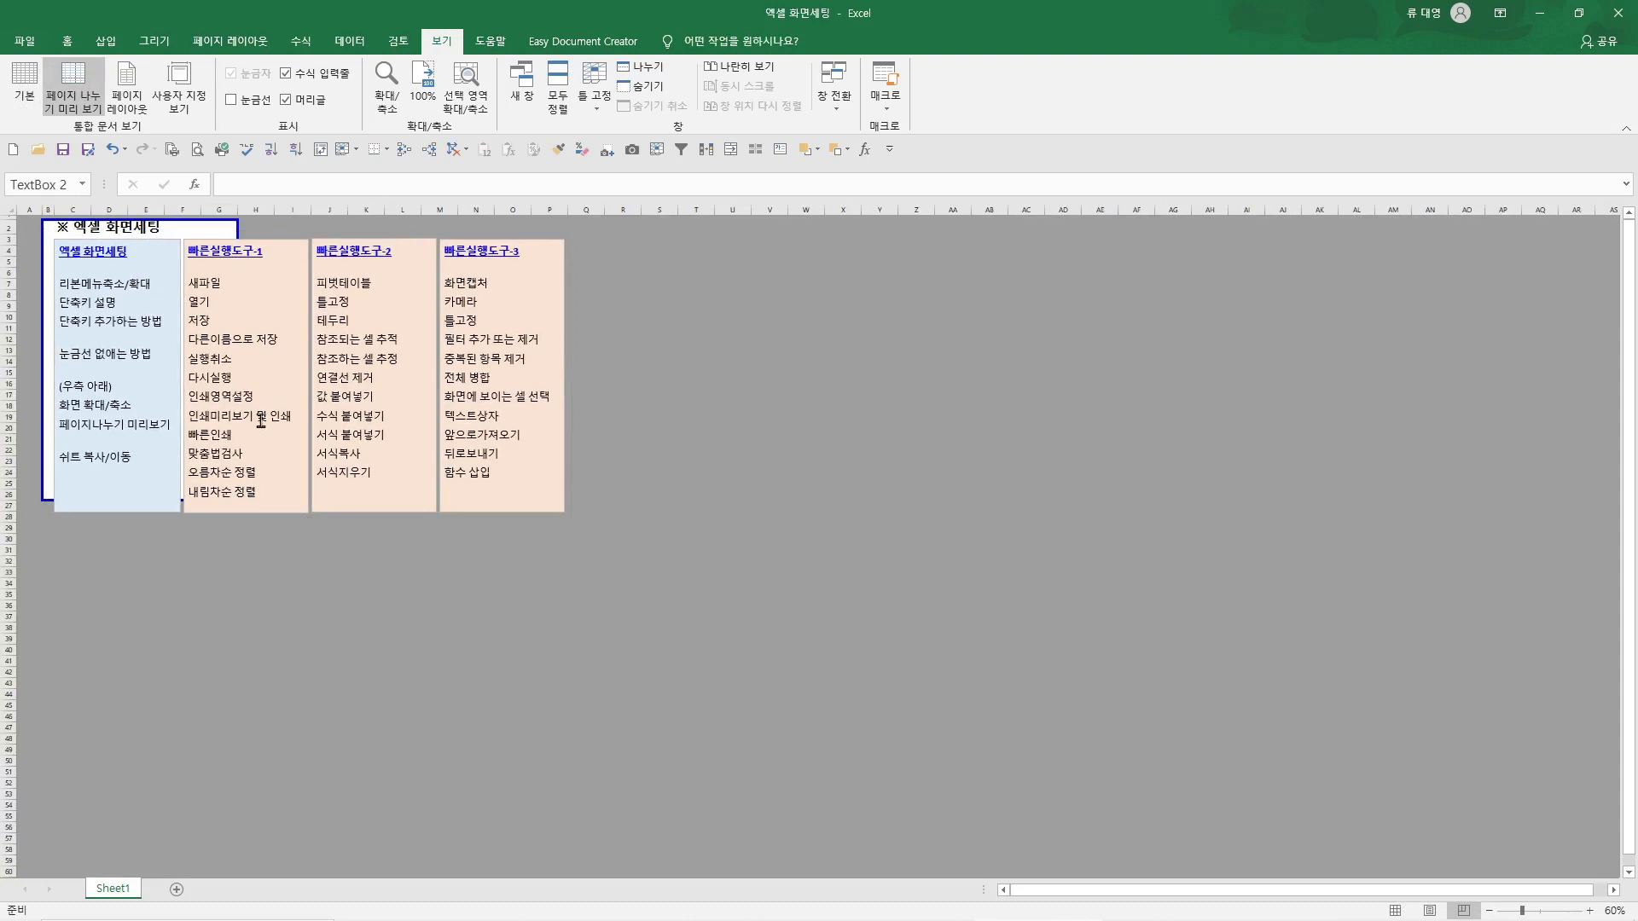
pyautogui.moveTo(265, 241)
pyautogui.mouseDown()
pyautogui.moveTo(397, 319)
pyautogui.moveTo(267, 238)
pyautogui.mouseUp()
pyautogui.hotkey('ctrl', 'z')
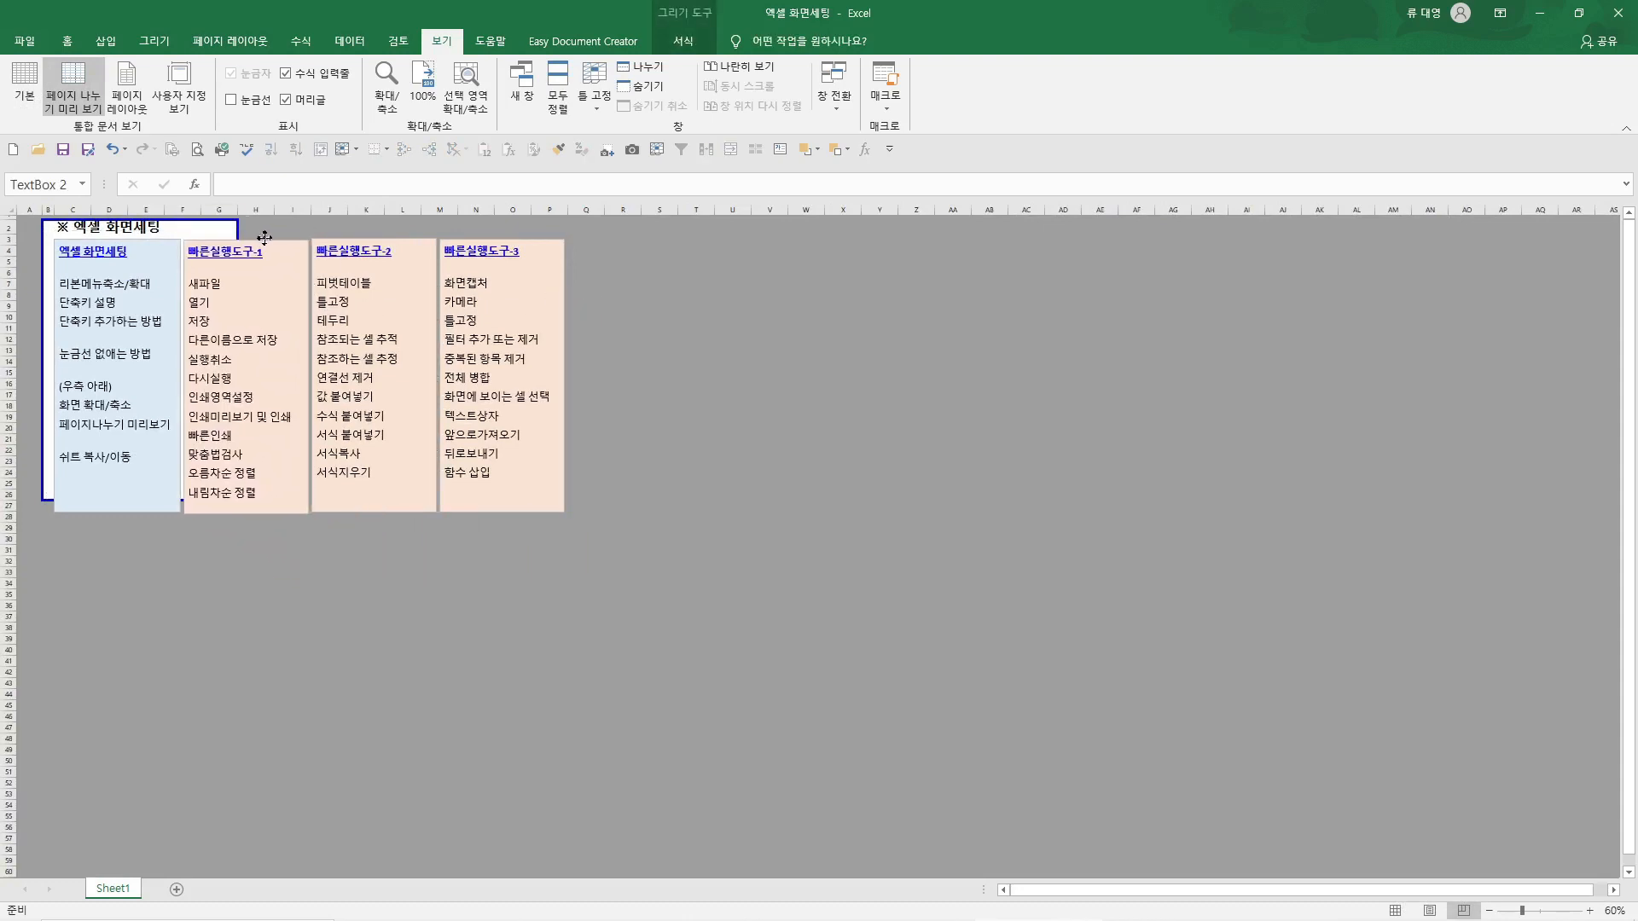
pyautogui.click(265, 523)
pyautogui.click(316, 511)
pyautogui.moveTo(329, 524); pyautogui.dragTo(334, 572)
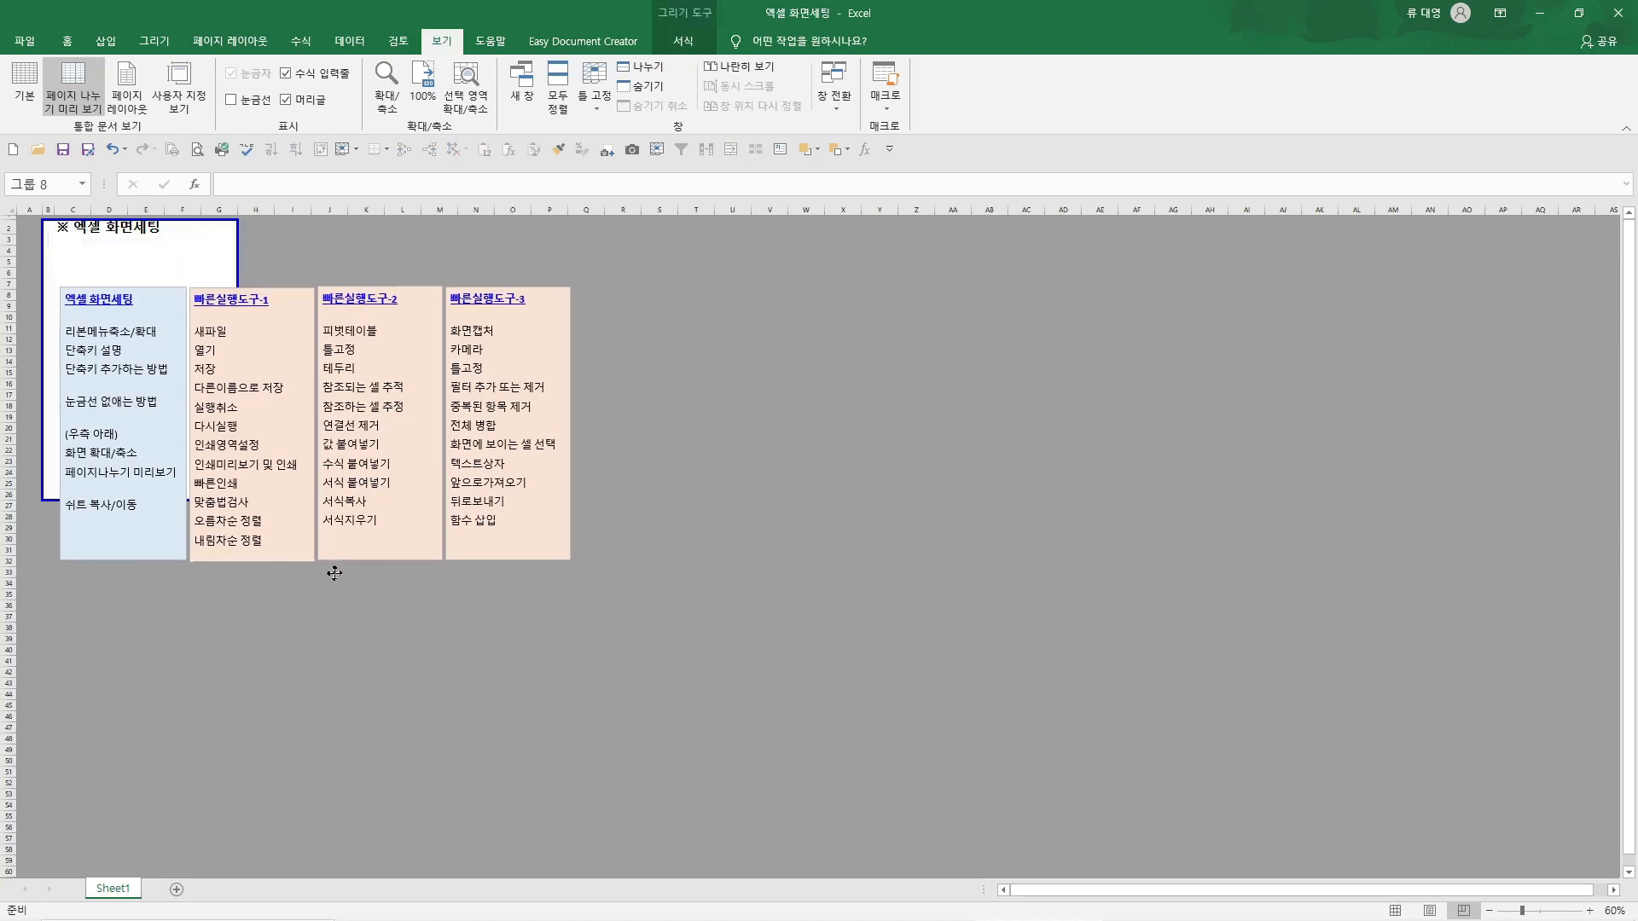
pyautogui.press('Escape')
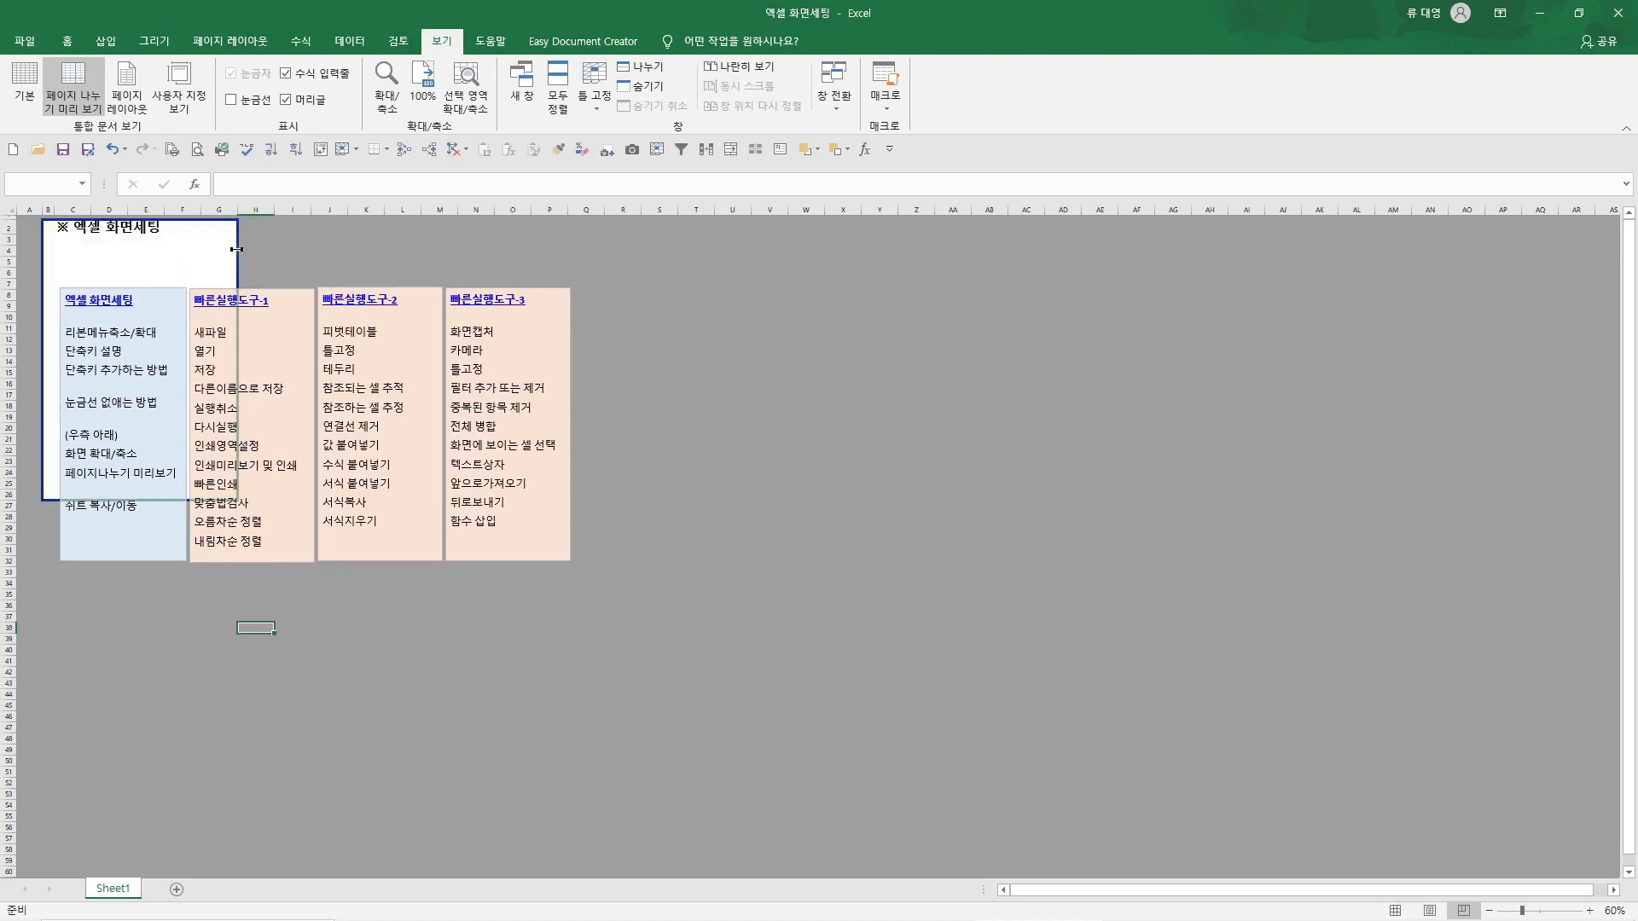
# Extend the print area boundary to column Q and row 30, and move the grouped list boxes back up inside it
pyautogui.moveTo(240, 252); pyautogui.dragTo(604, 395)
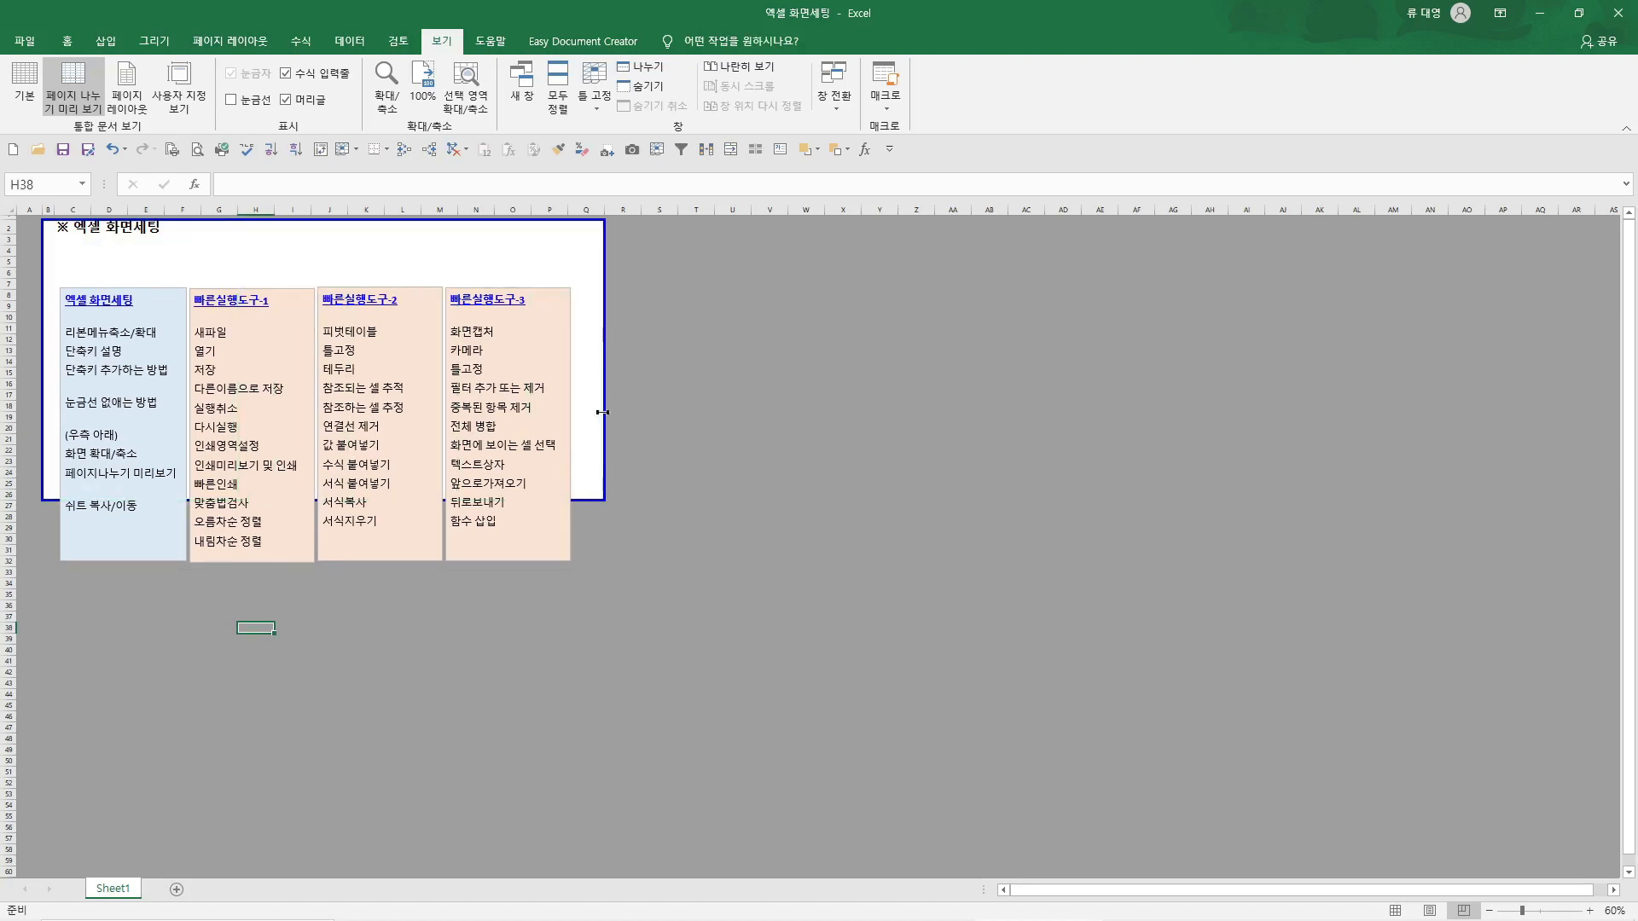
pyautogui.moveTo(590, 501); pyautogui.dragTo(591, 541)
pyautogui.click(566, 464)
pyautogui.moveTo(574, 472); pyautogui.dragTo(565, 430)
# Select the 빠른실행도구-2 and 빠른실행도구-3 boxes together and nudge them slightly to the right
pyautogui.click(329, 209)
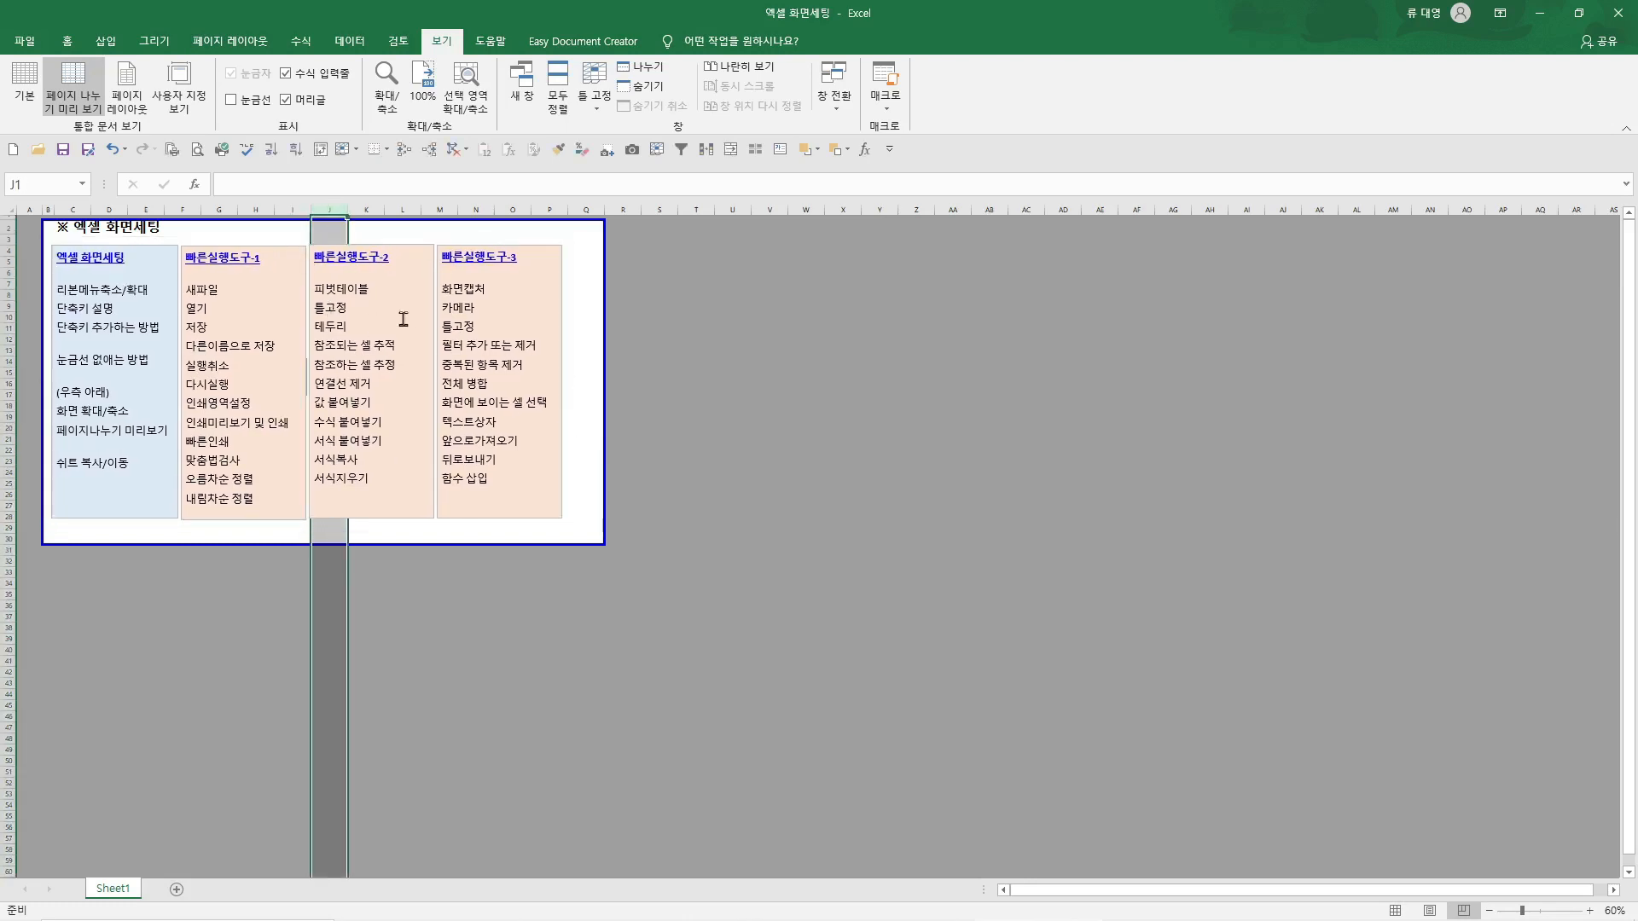
pyautogui.click(397, 311)
pyautogui.keyDown('shift'); pyautogui.click(456, 326); pyautogui.keyUp('shift')
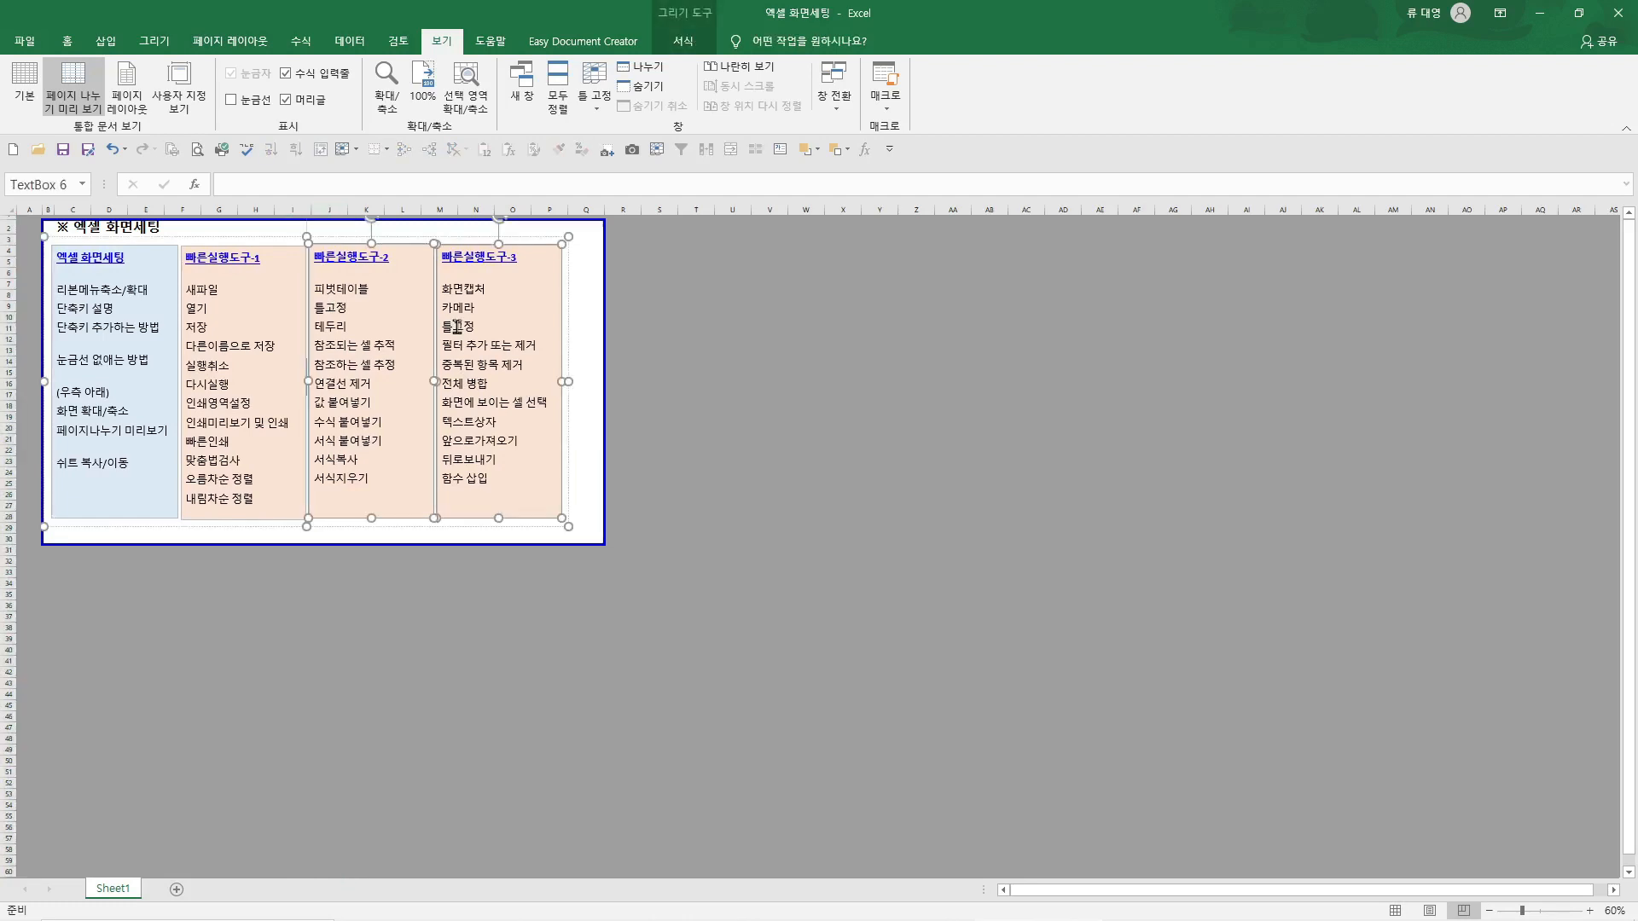
pyautogui.moveTo(465, 345); pyautogui.dragTo(467, 345)
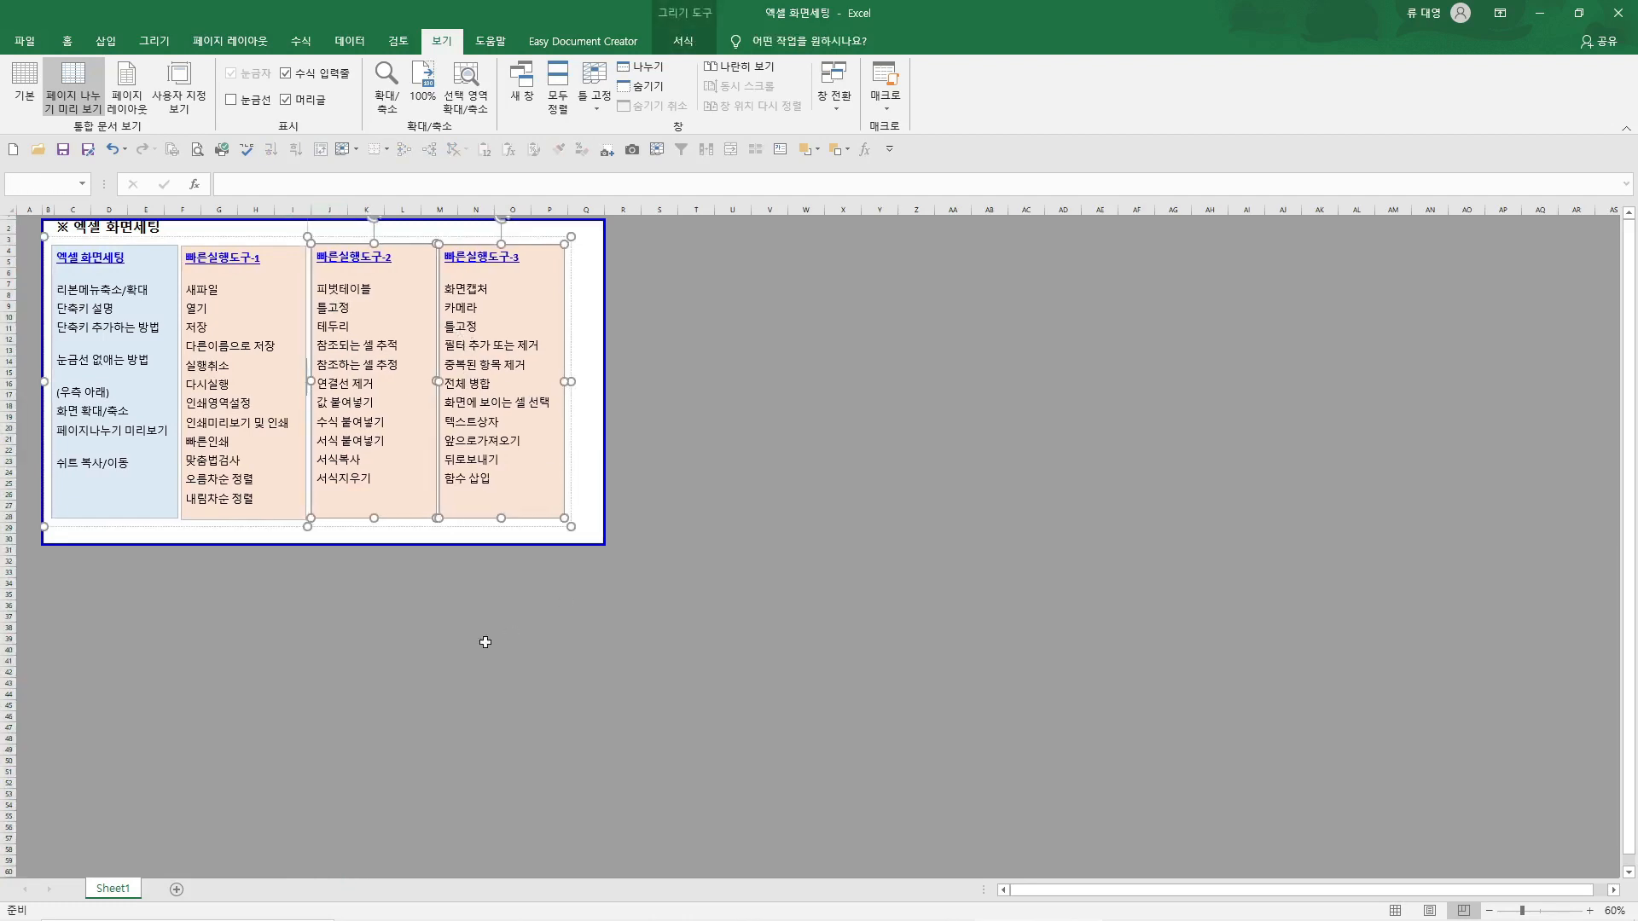
pyautogui.click(429, 612)
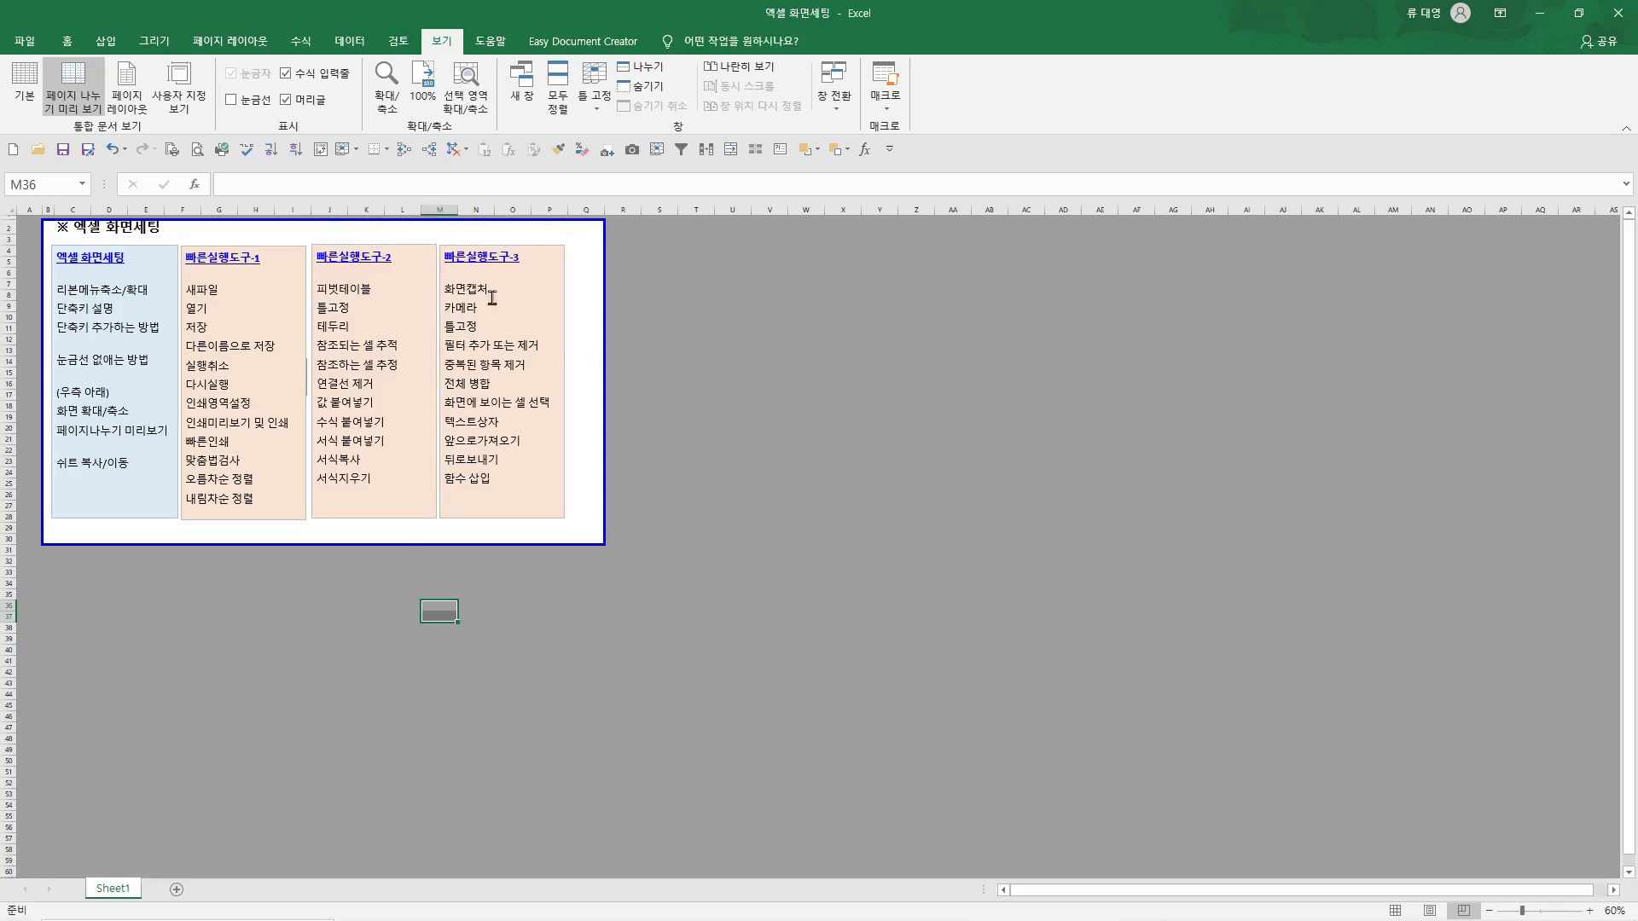
# Open the print preview and set the page scaling to 115% in Page Setup instead of automatic fitting
pyautogui.click(197, 151)
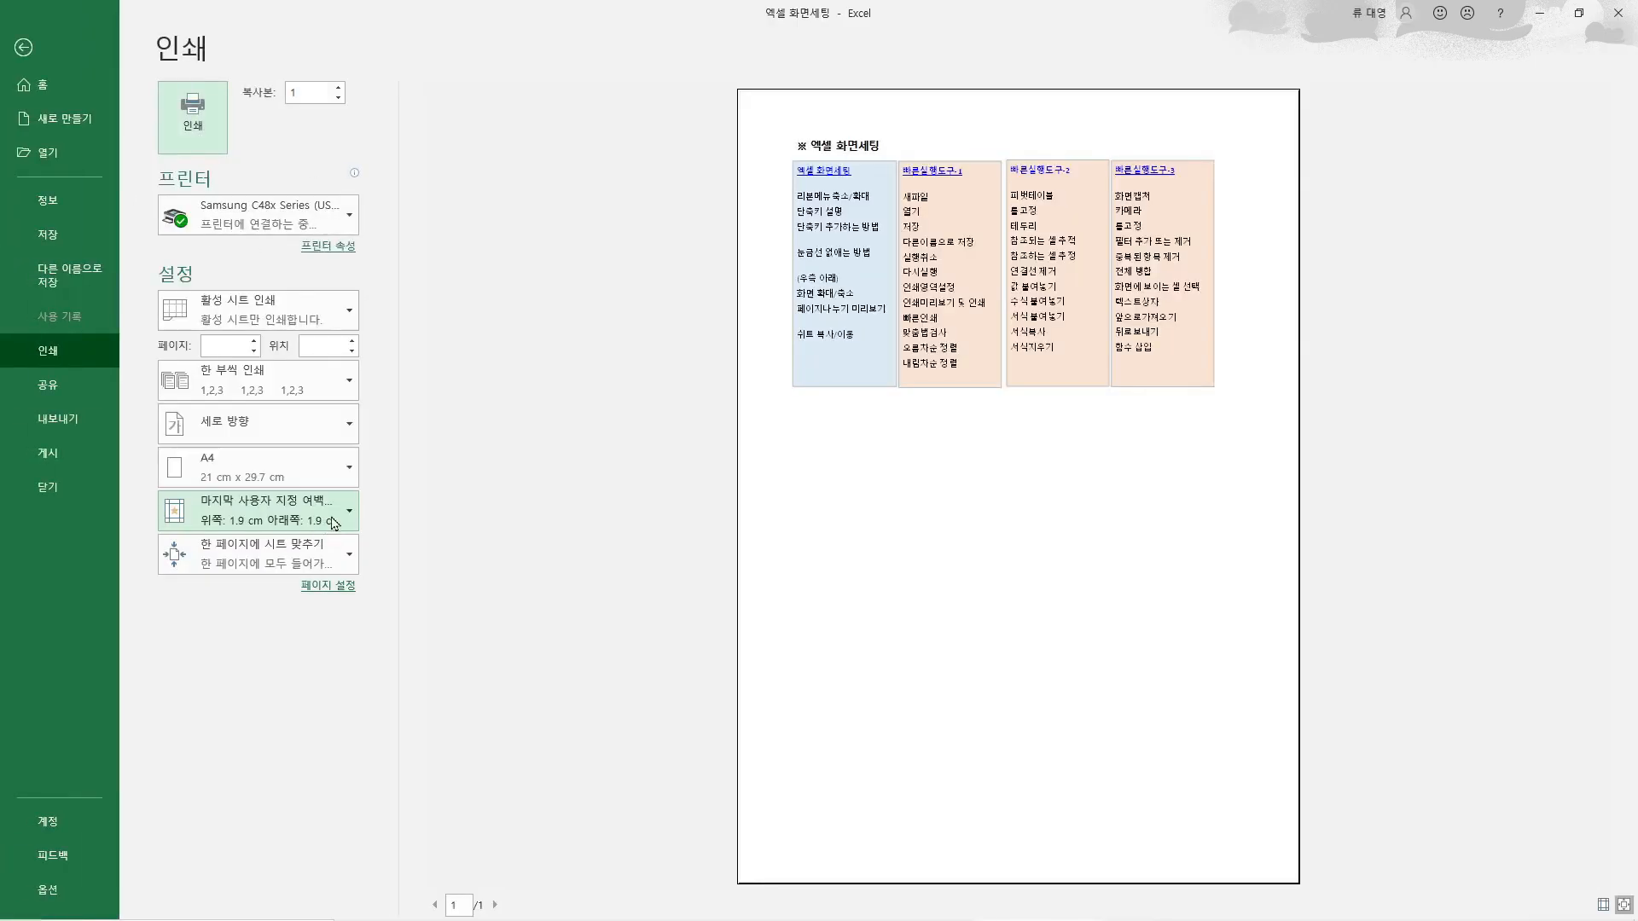
pyautogui.click(329, 628)
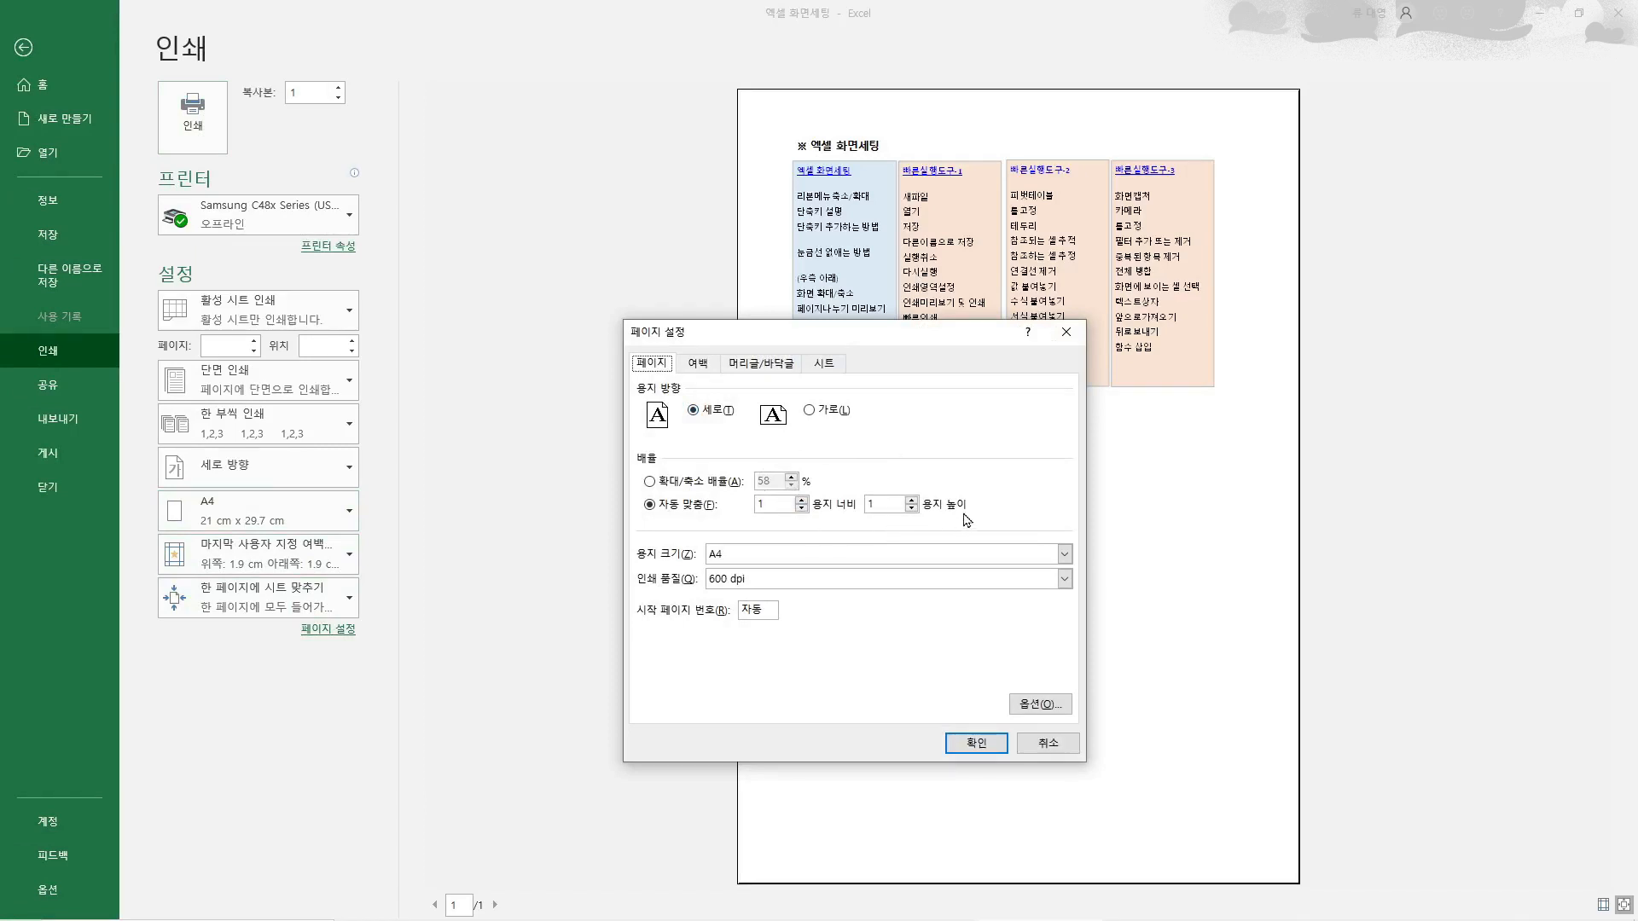
pyautogui.click(801, 501)
pyautogui.click(698, 481)
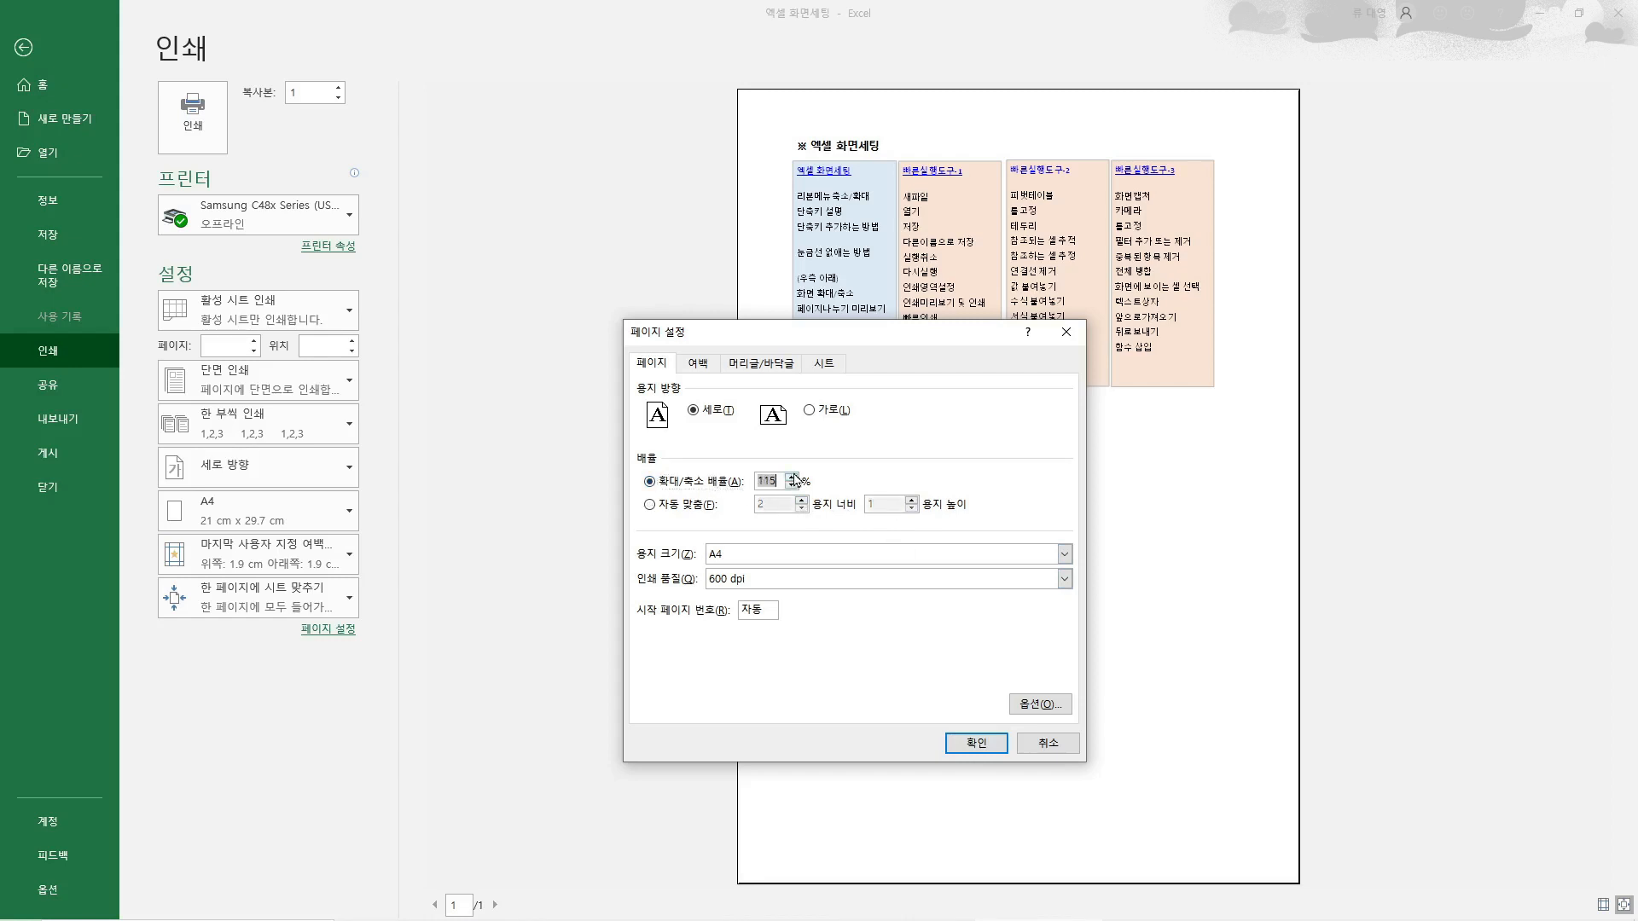
pyautogui.click(976, 742)
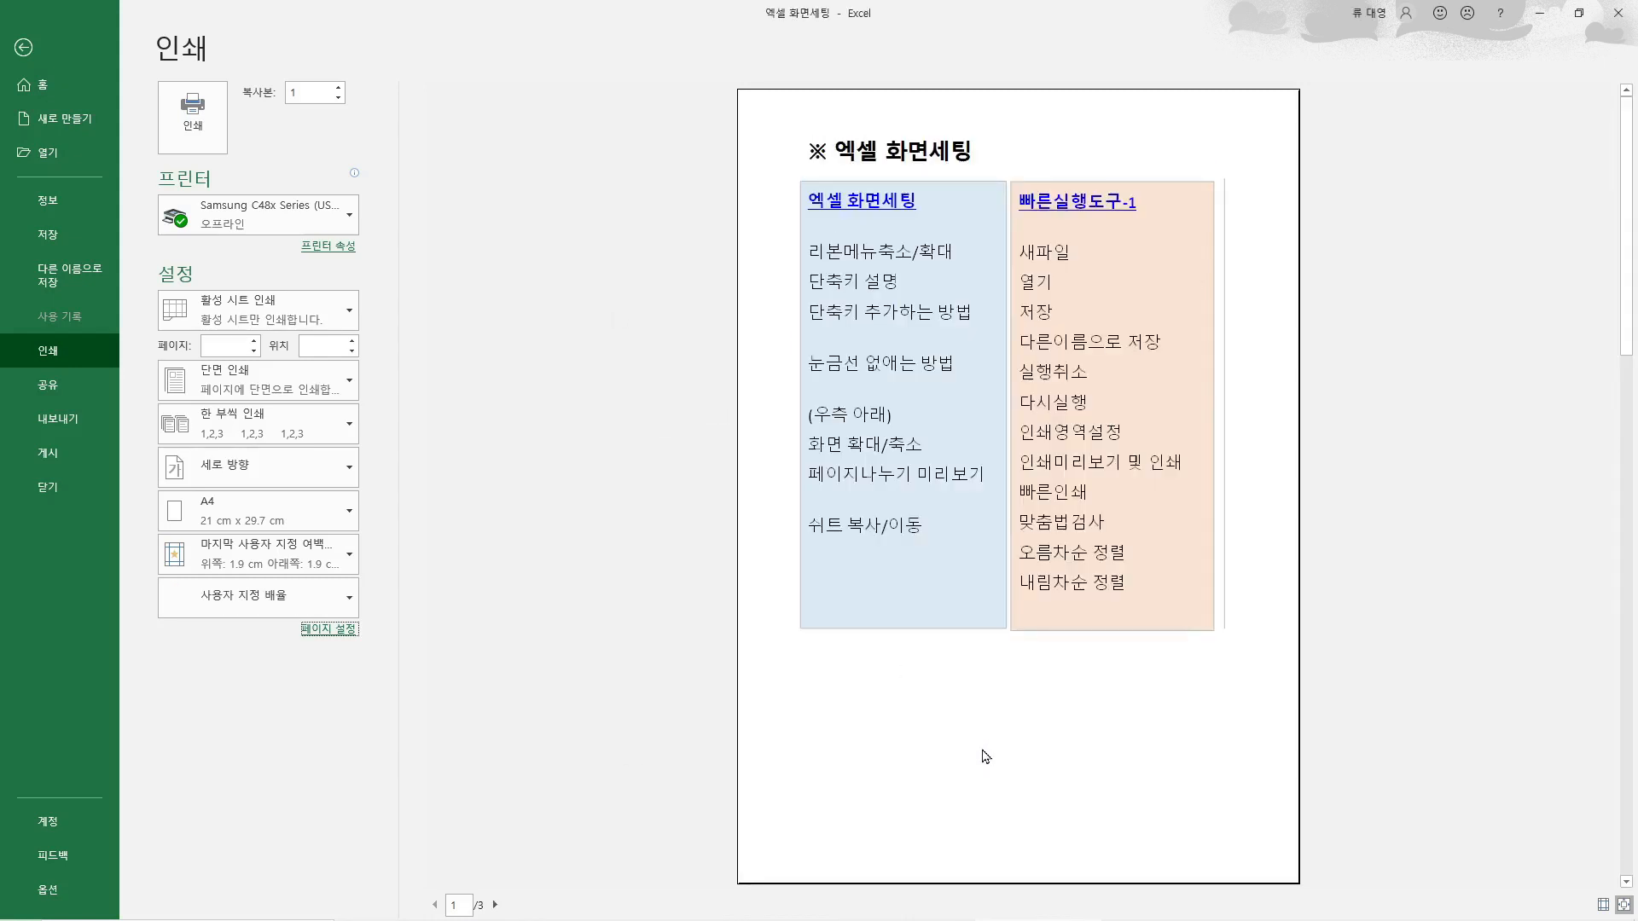
# Pull the print area boundary back to the edge of column P and preview both print pages
pyautogui.press('Escape')
pyautogui.click(341, 593)
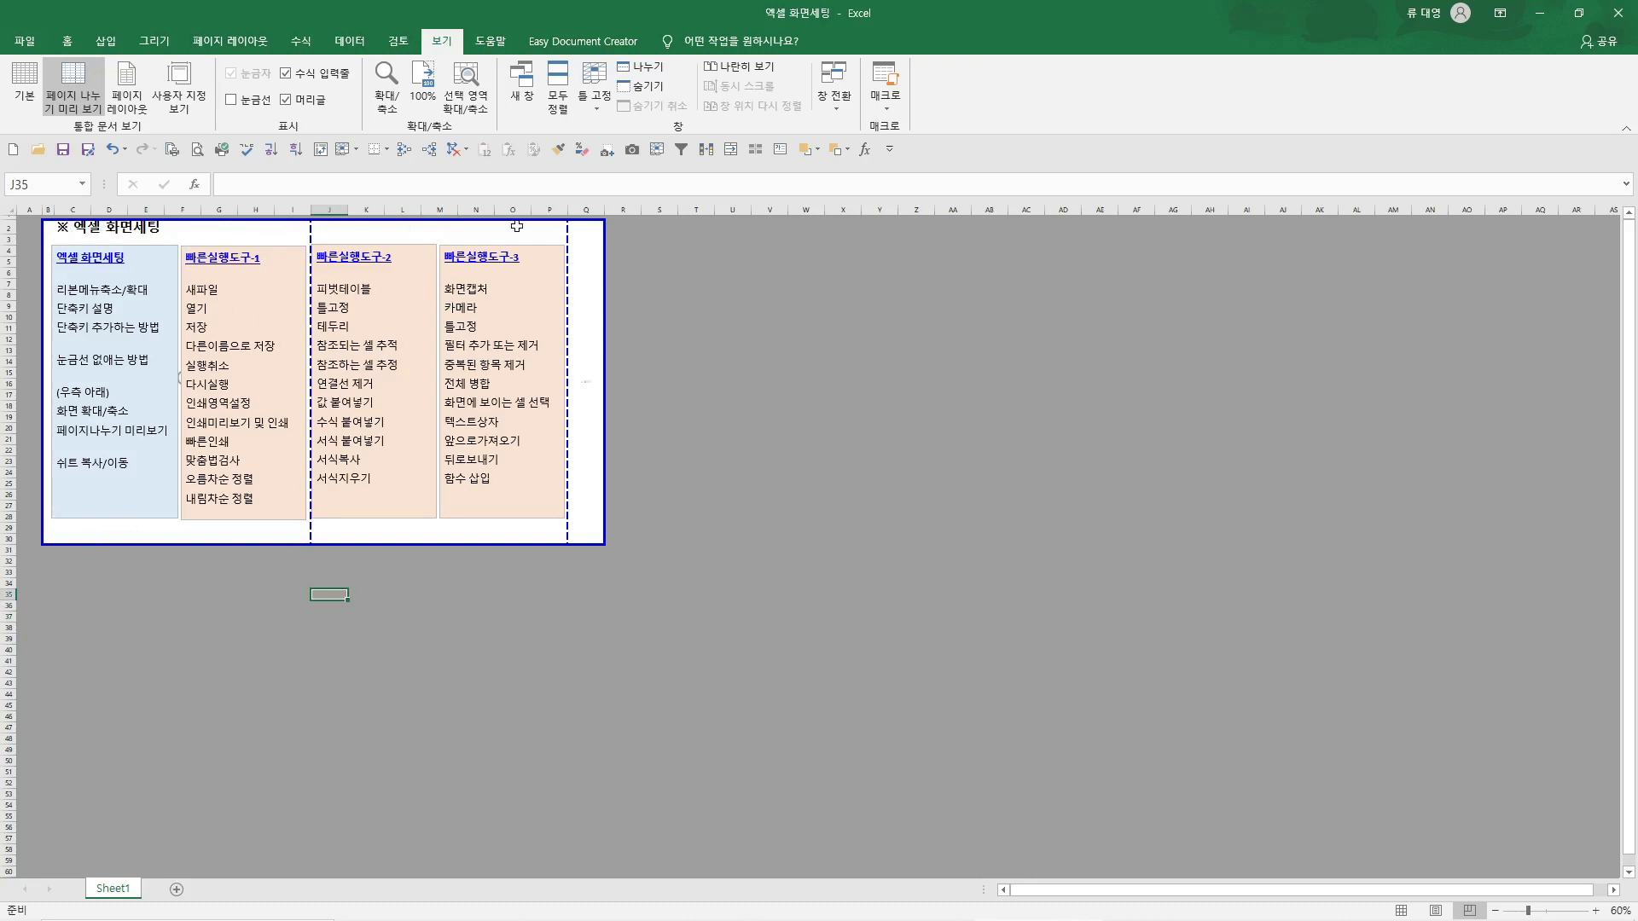
pyautogui.moveTo(603, 336); pyautogui.dragTo(570, 343)
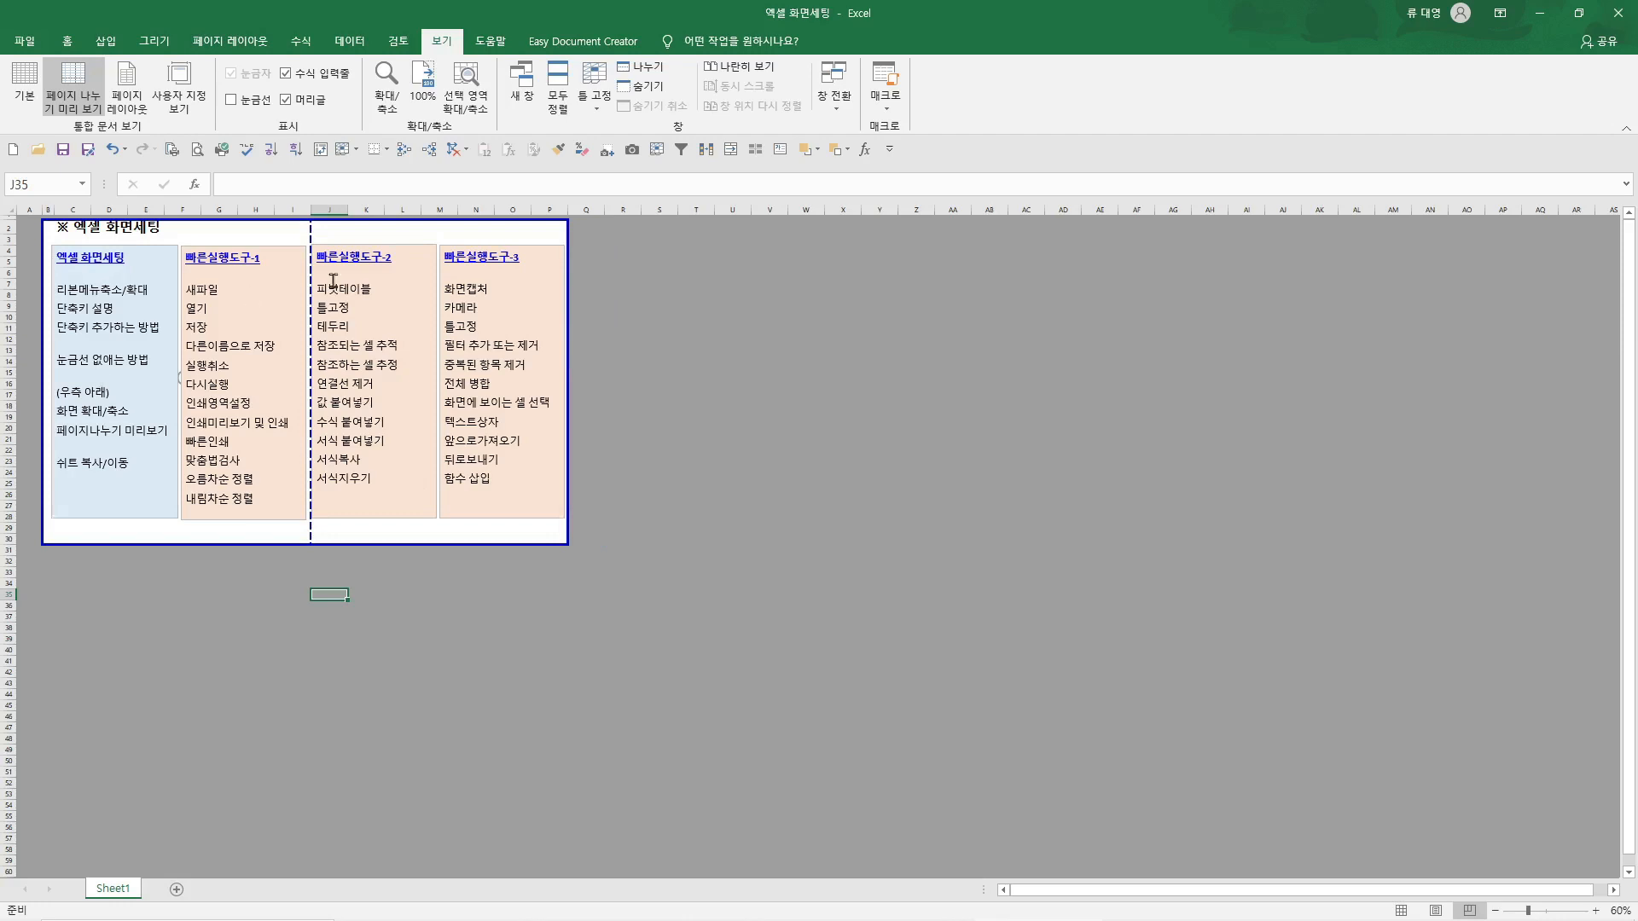
pyautogui.click(196, 153)
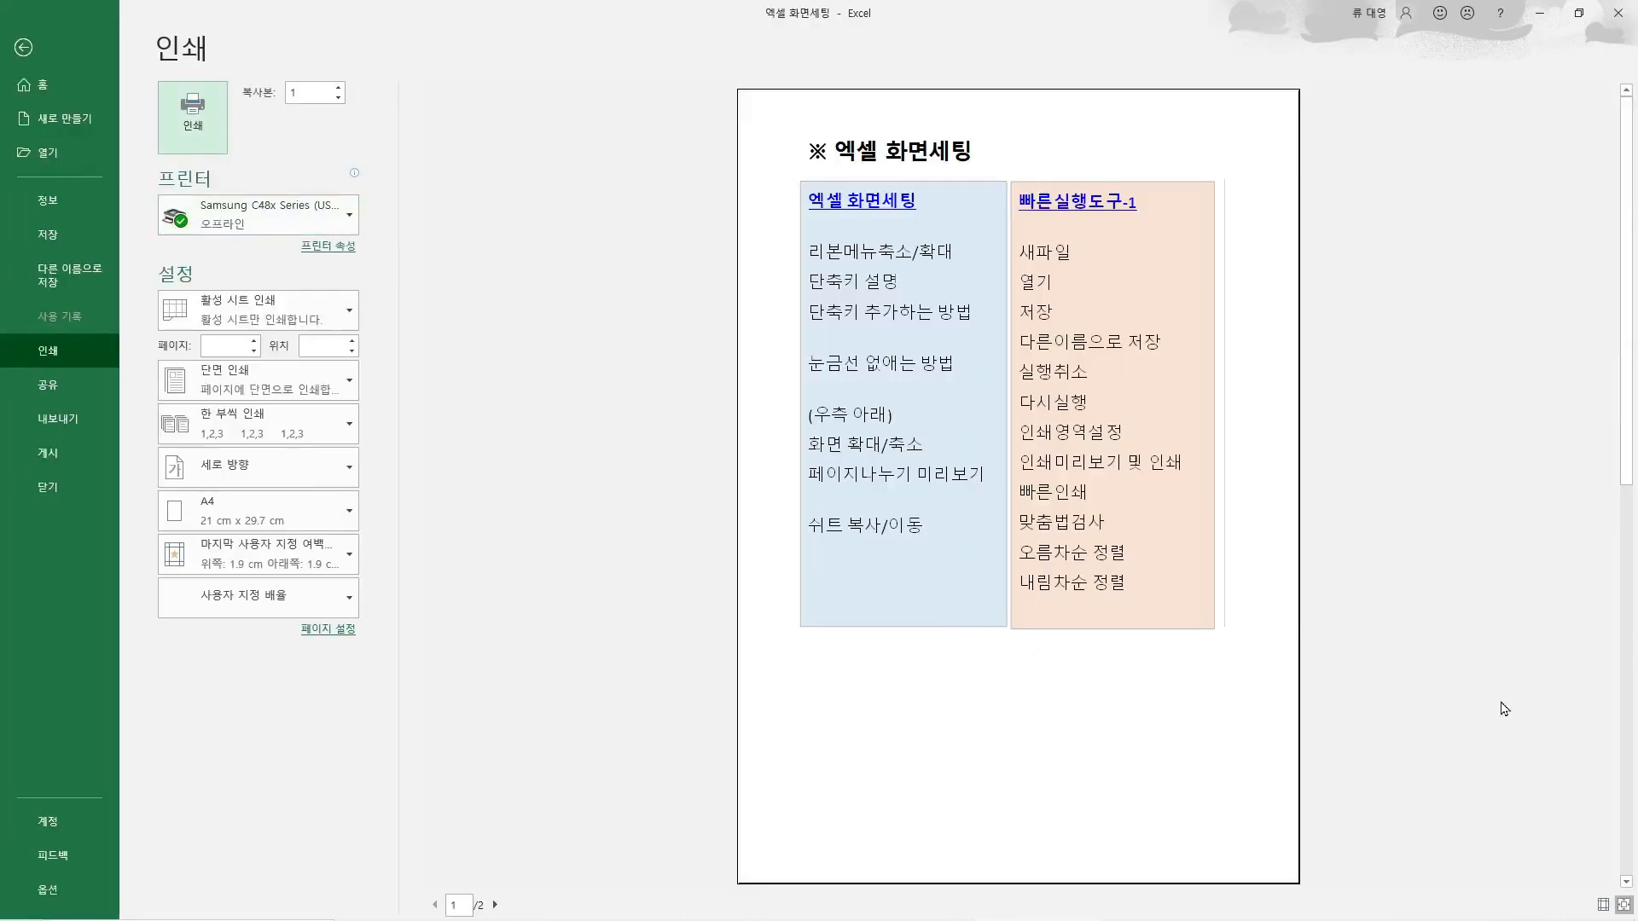
pyautogui.click(1626, 707)
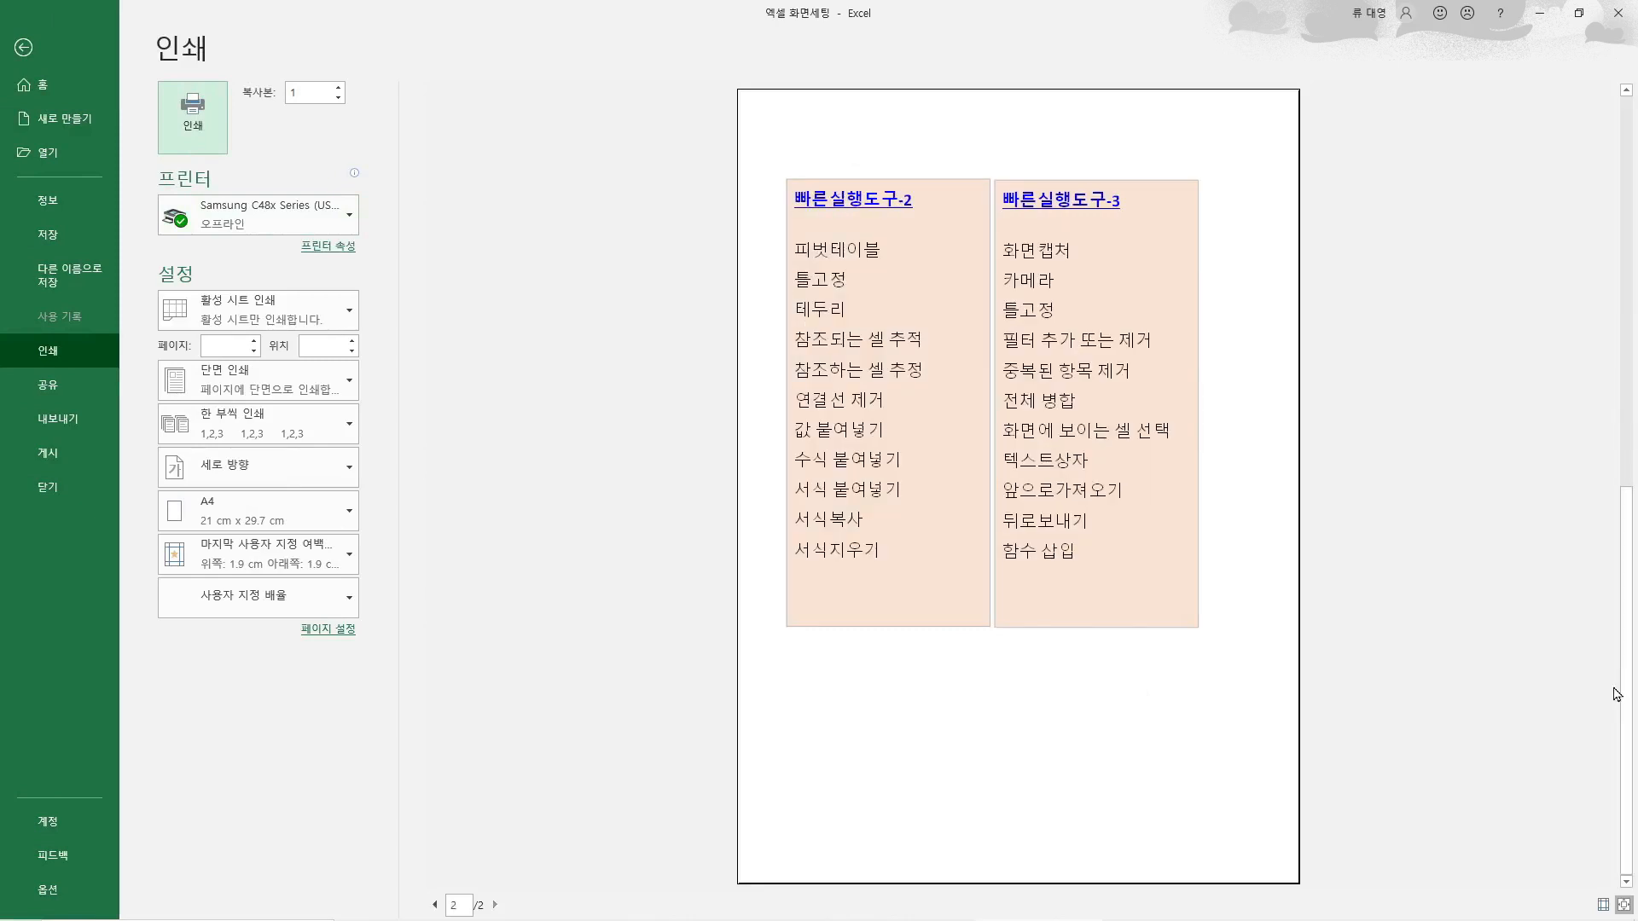
# Set the page to landscape orientation and fit the sheet to 1 page in Page Setup, and close the preview
pyautogui.click(320, 630)
pyautogui.click(680, 512)
pyautogui.moveTo(776, 510); pyautogui.dragTo(718, 508)
pyautogui.write('1')
pyautogui.press('Return')
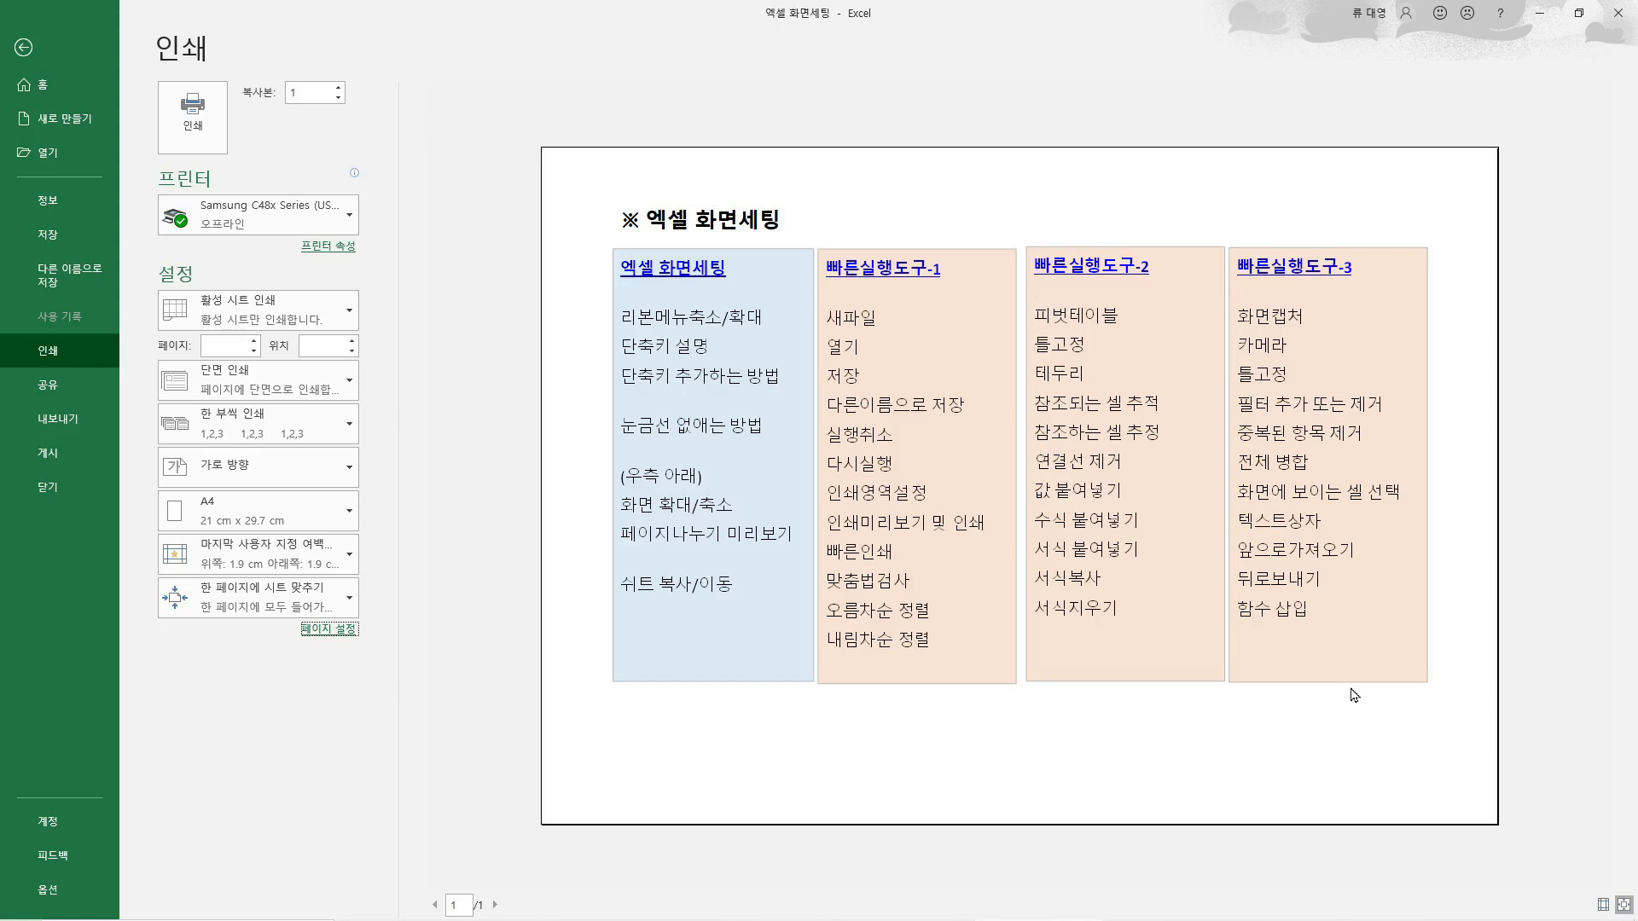
pyautogui.press('Escape')
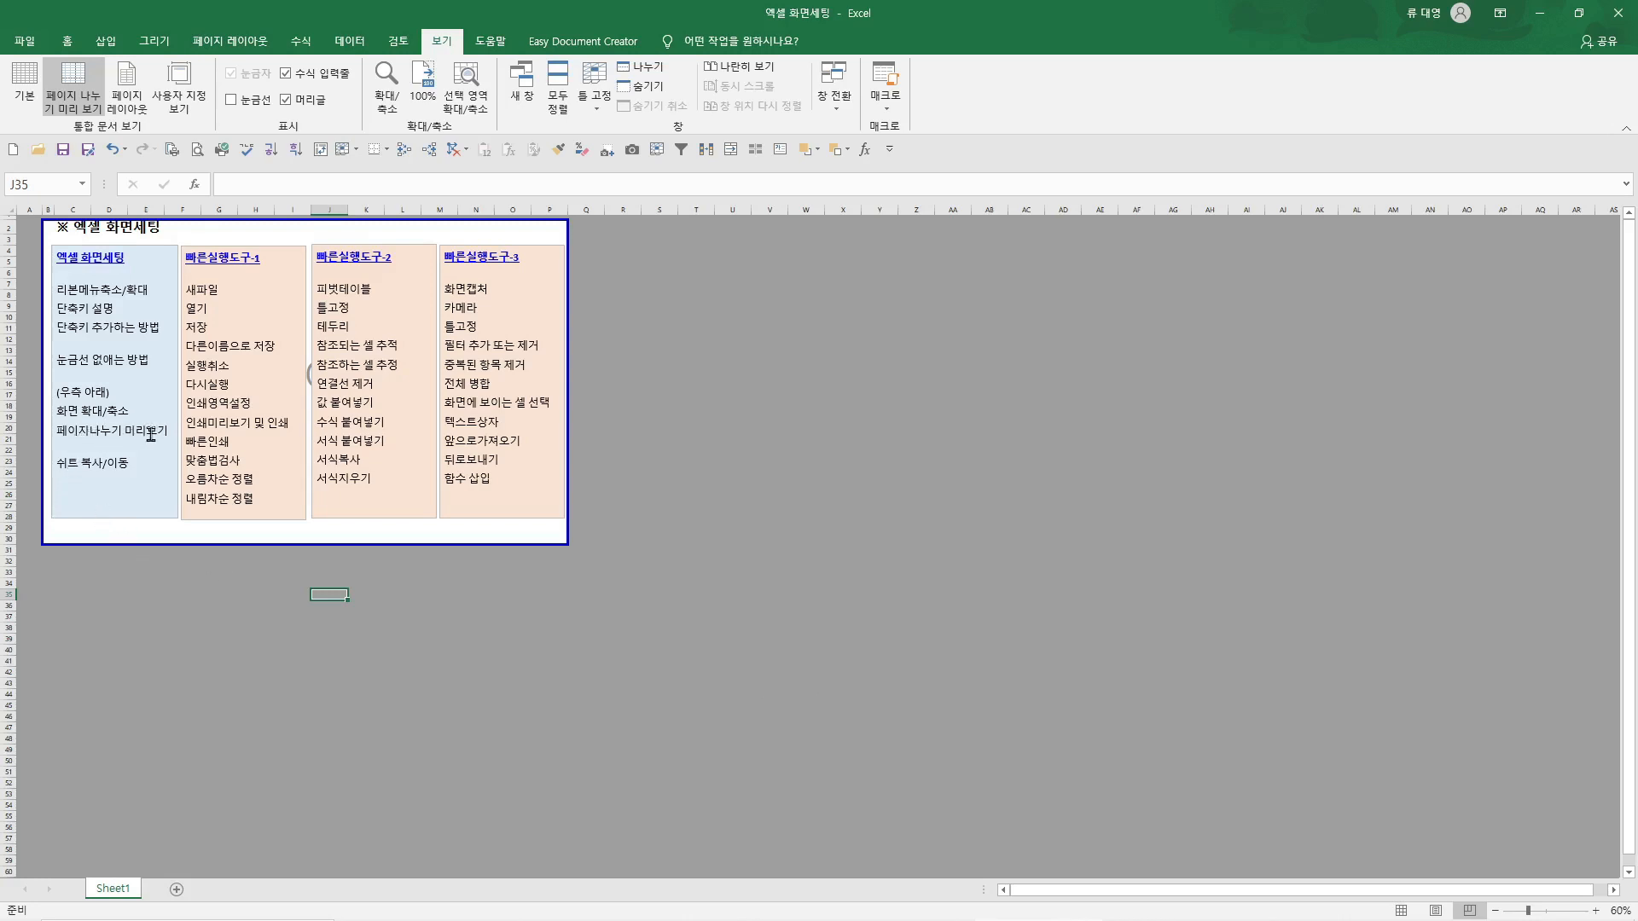
# Create a copy of Sheet1 in front of the original within the same workbook
pyautogui.click(114, 779)
pyautogui.click(143, 794)
pyautogui.rightClick(115, 892)
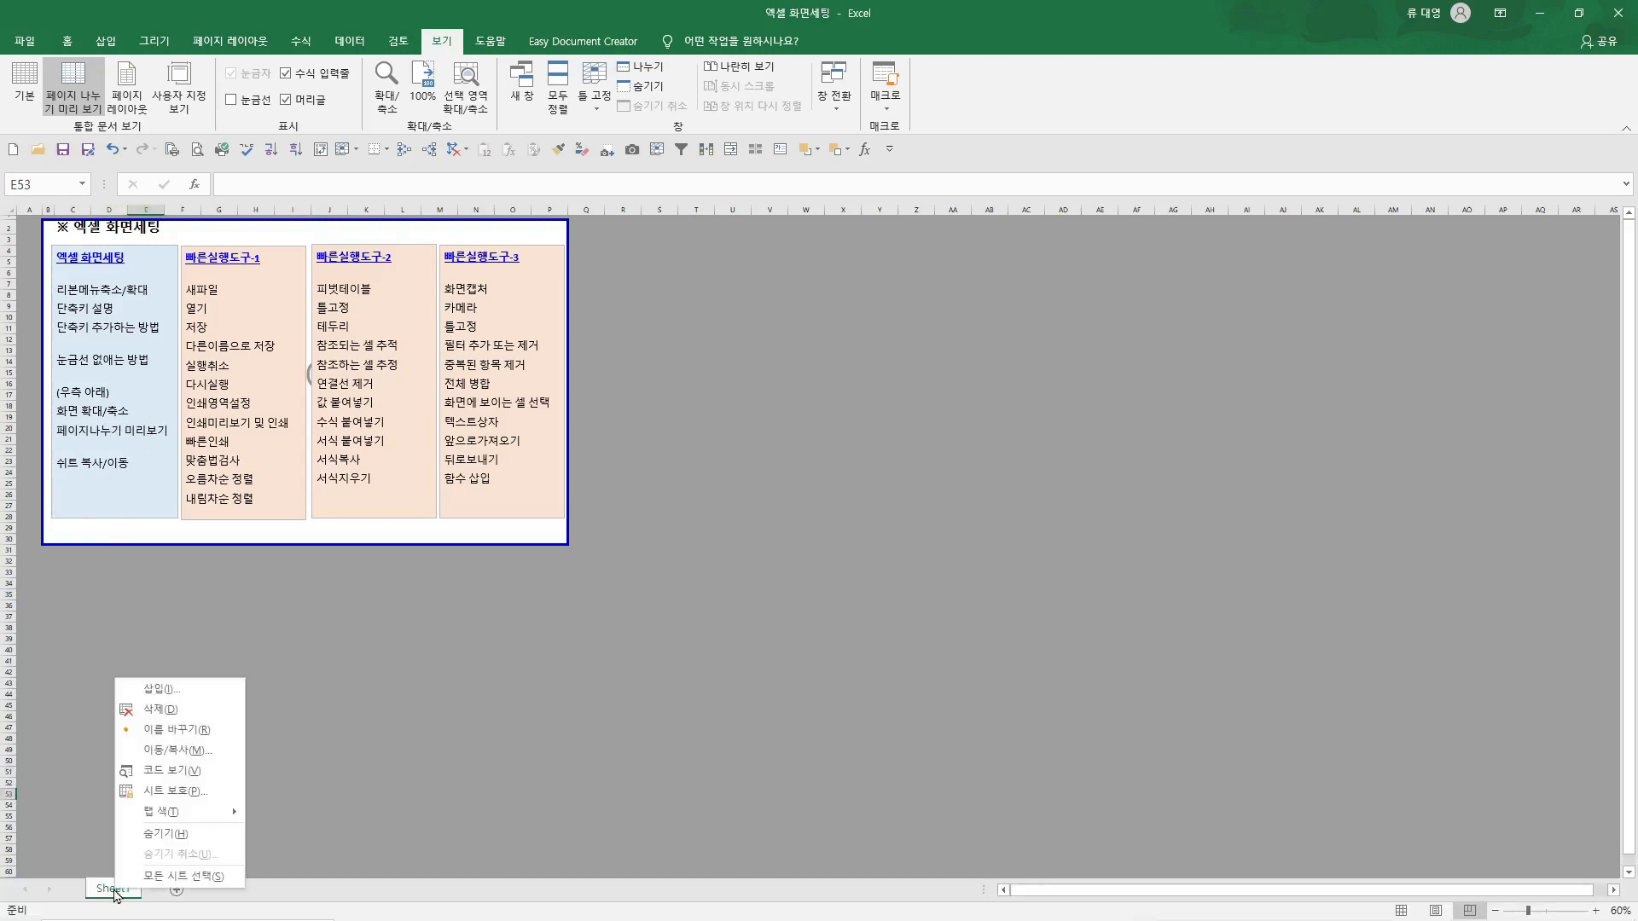
pyautogui.click(167, 752)
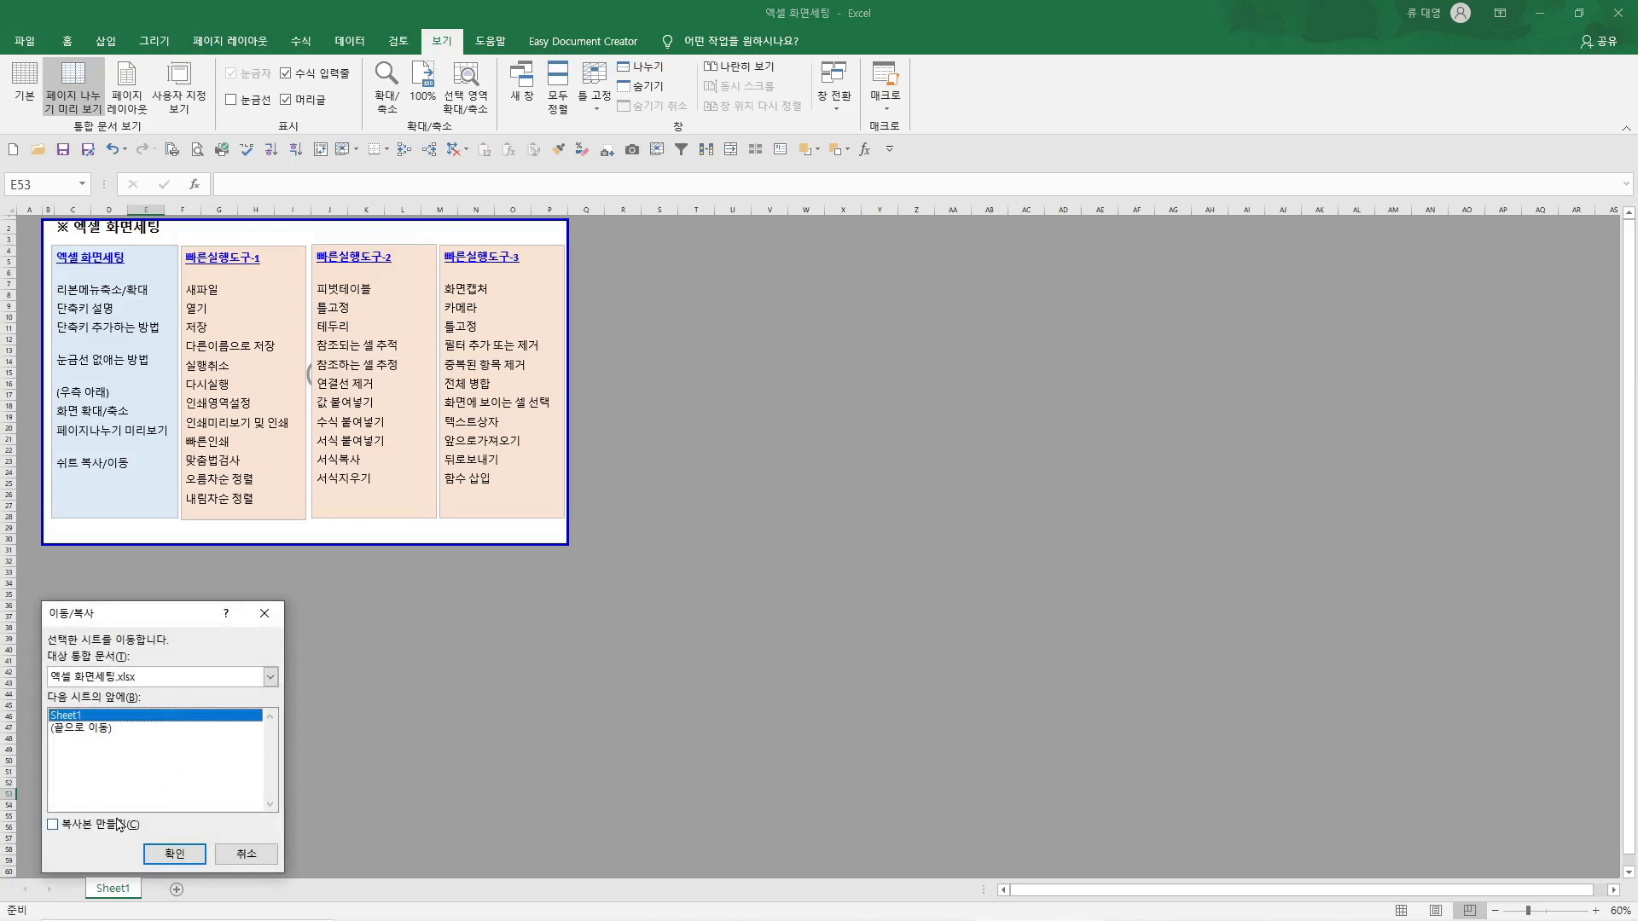
pyautogui.click(53, 825)
pyautogui.click(167, 855)
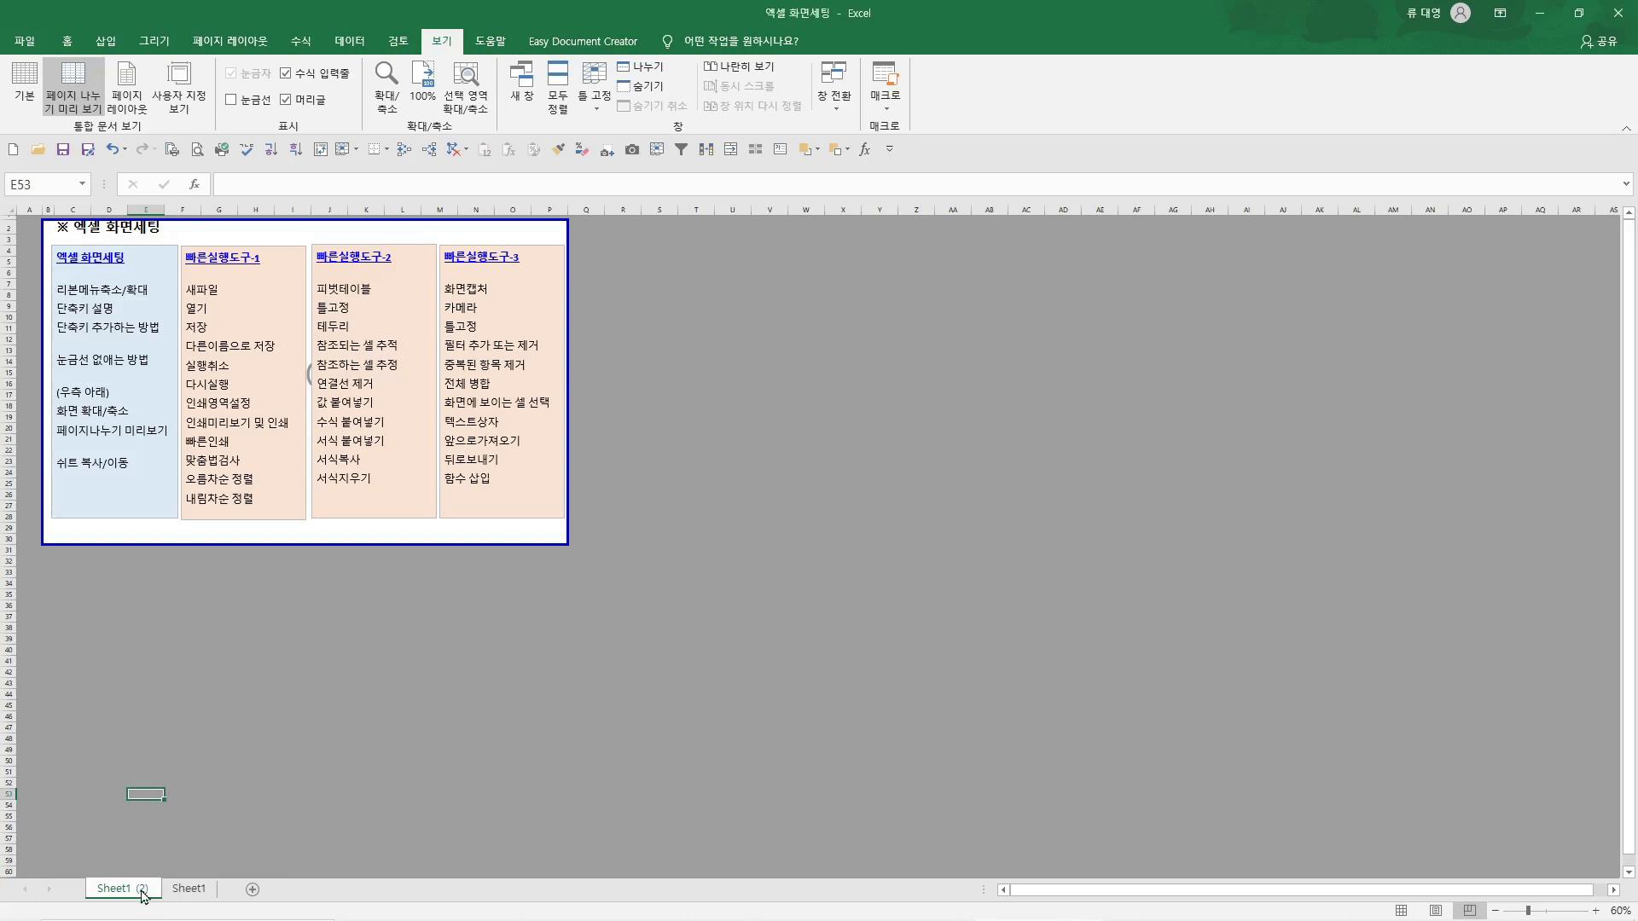
# Move the Sheet1 (2) copy to a new workbook and close that workbook without saving
pyautogui.rightClick(143, 894)
pyautogui.click(201, 756)
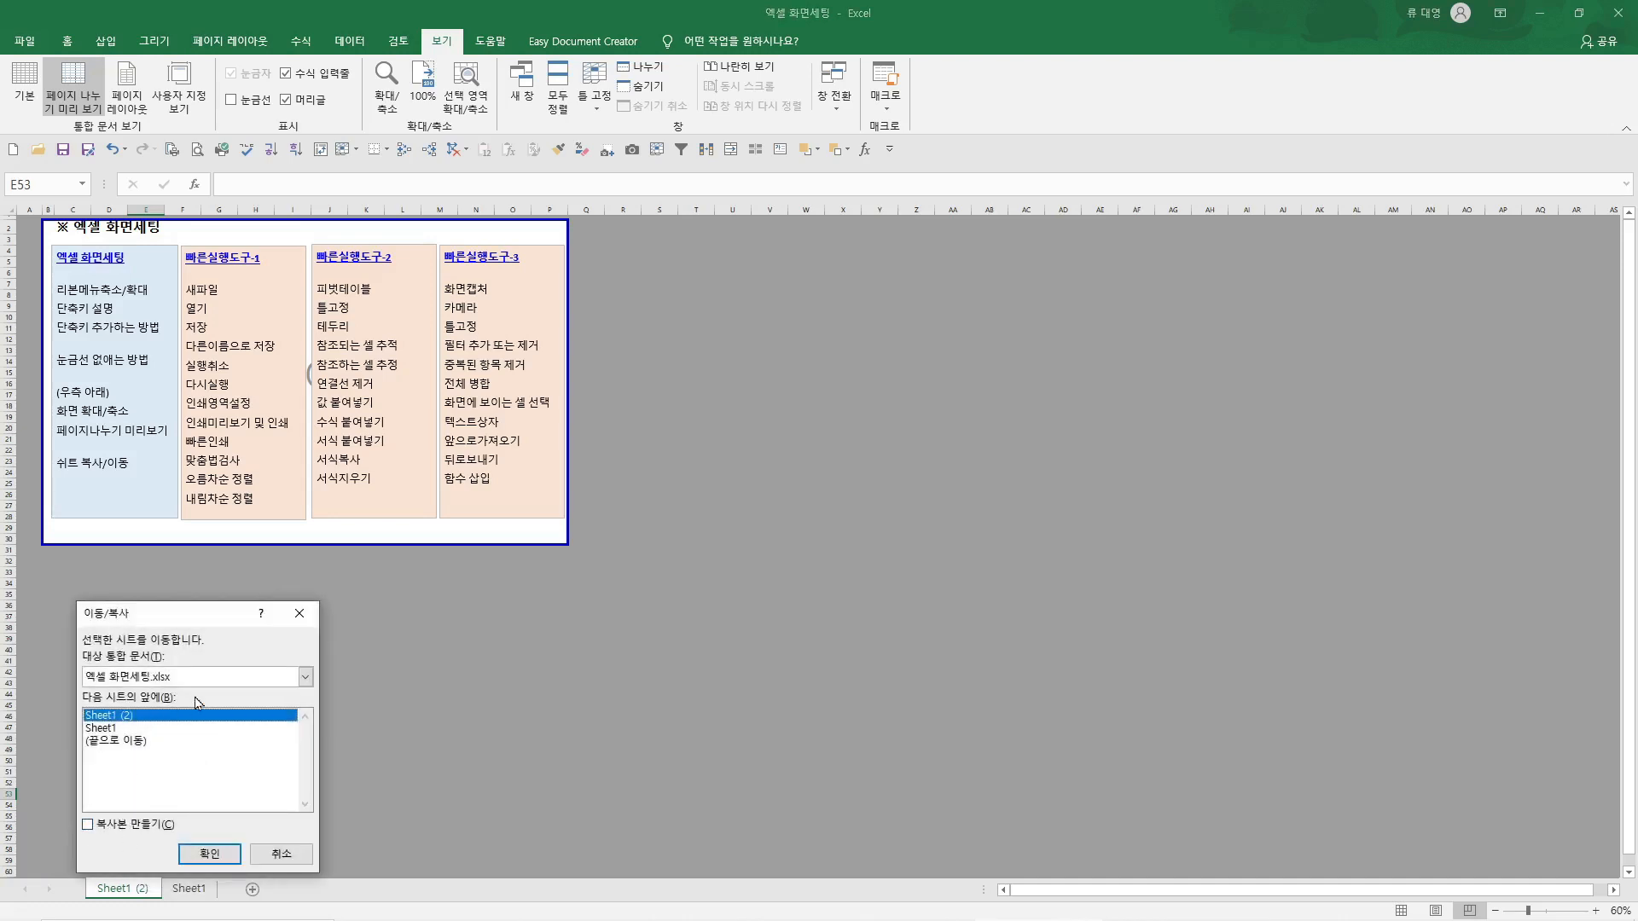
pyautogui.click(216, 678)
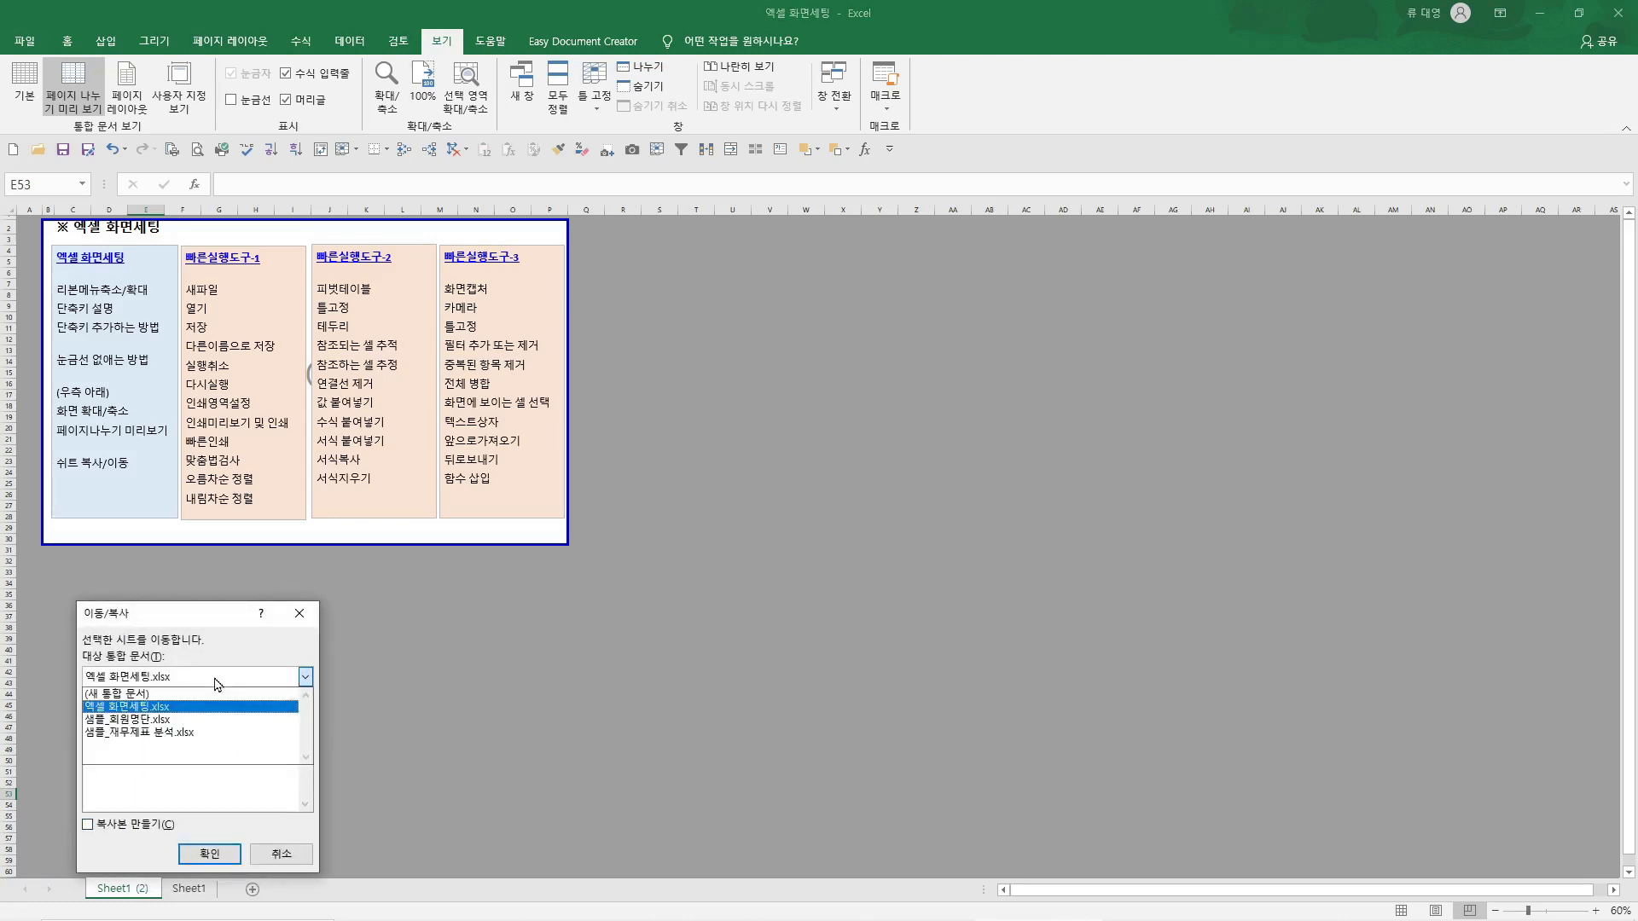
pyautogui.click(128, 694)
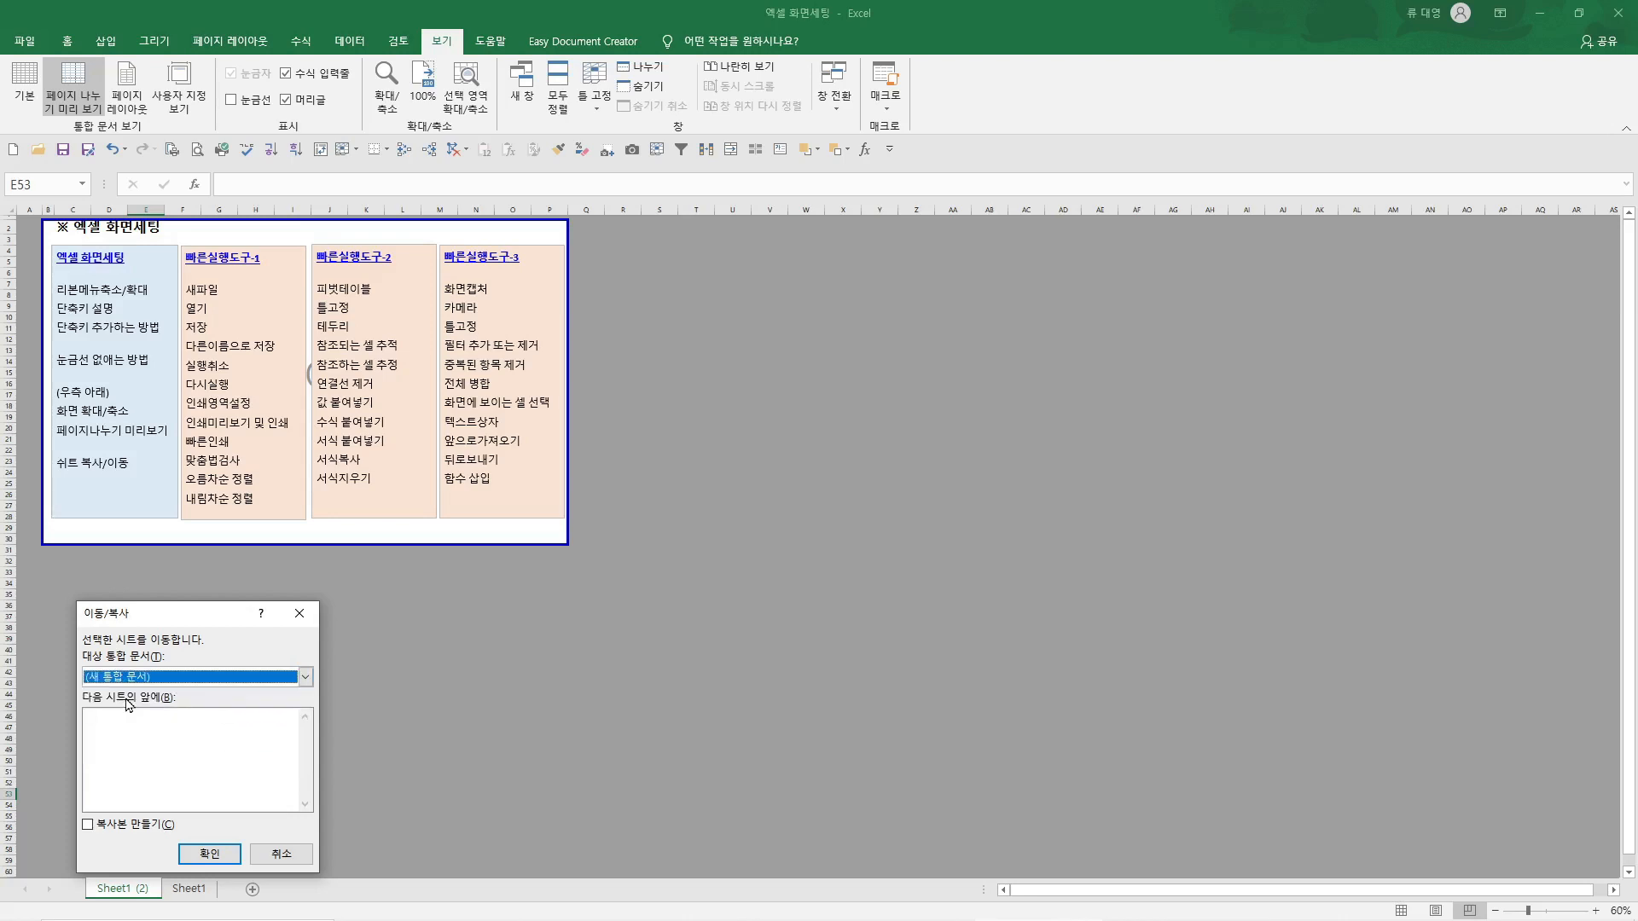
pyautogui.click(199, 855)
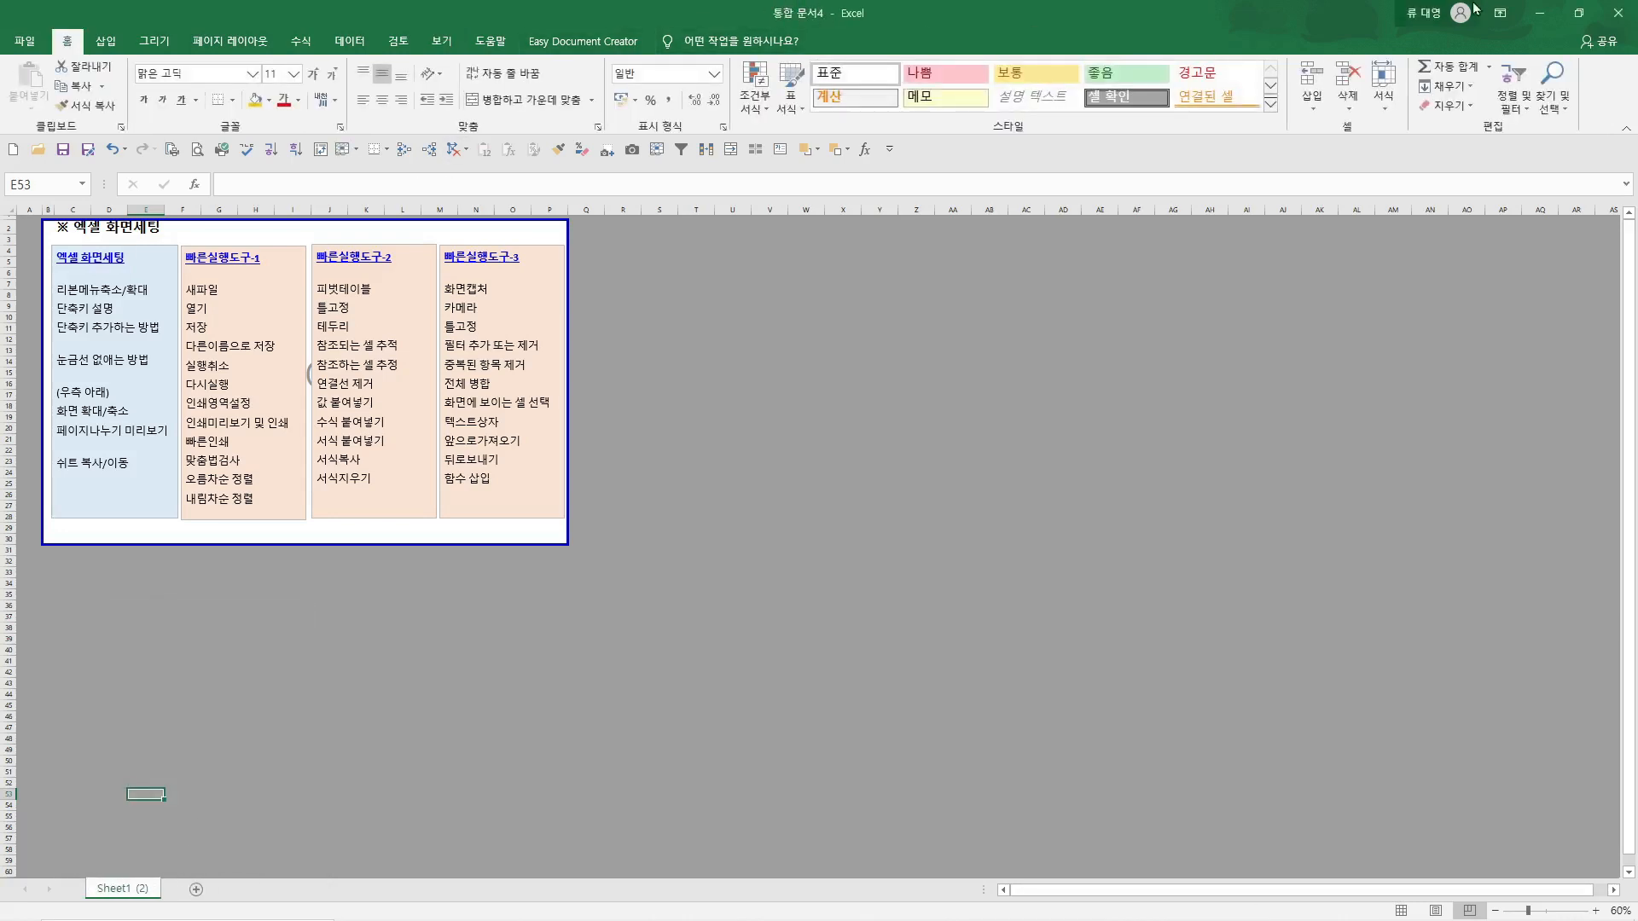
pyautogui.click(1625, 15)
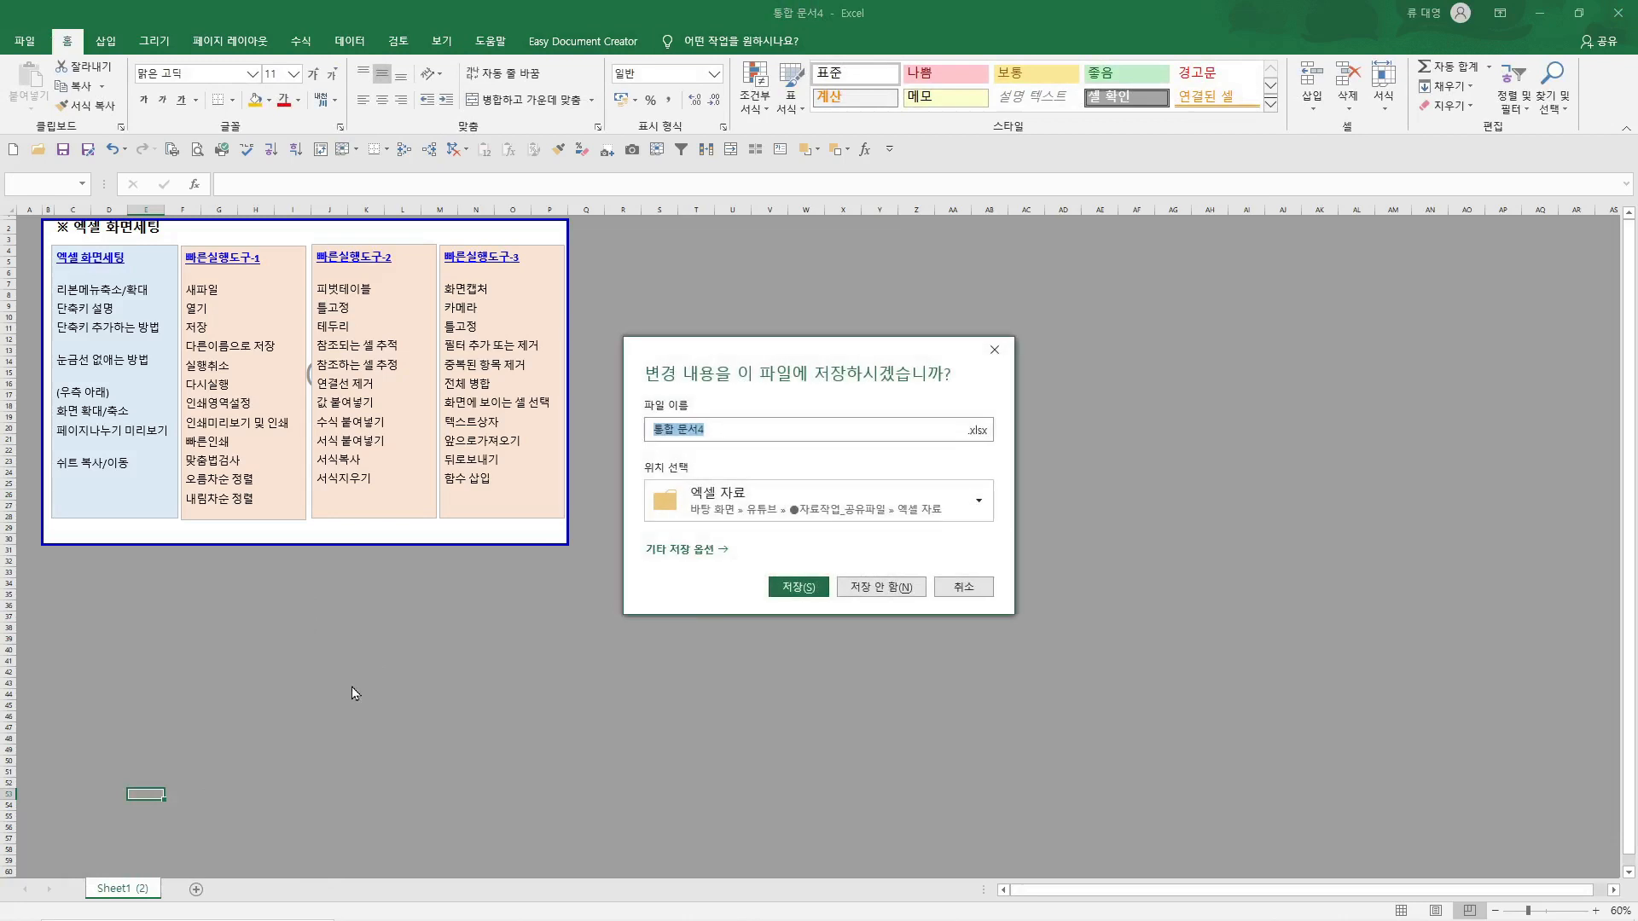
pyautogui.click(907, 594)
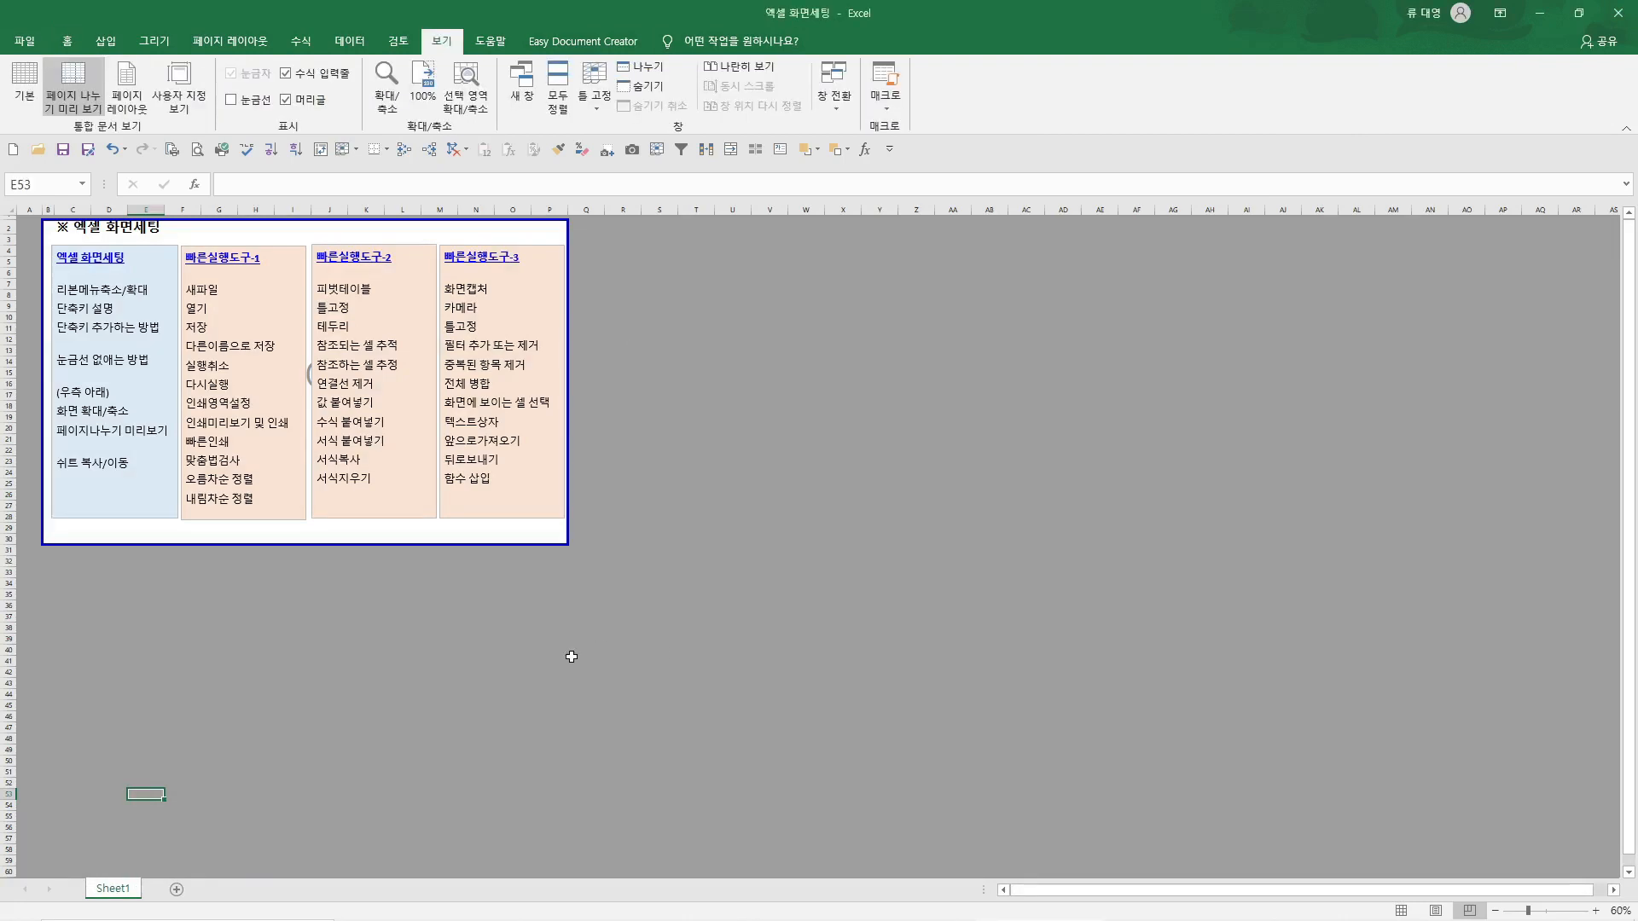
# Copy Sheet1 into the 샘플_회원명단.xlsx workbook, in front of the ●종합 sheet
pyautogui.rightClick(114, 888)
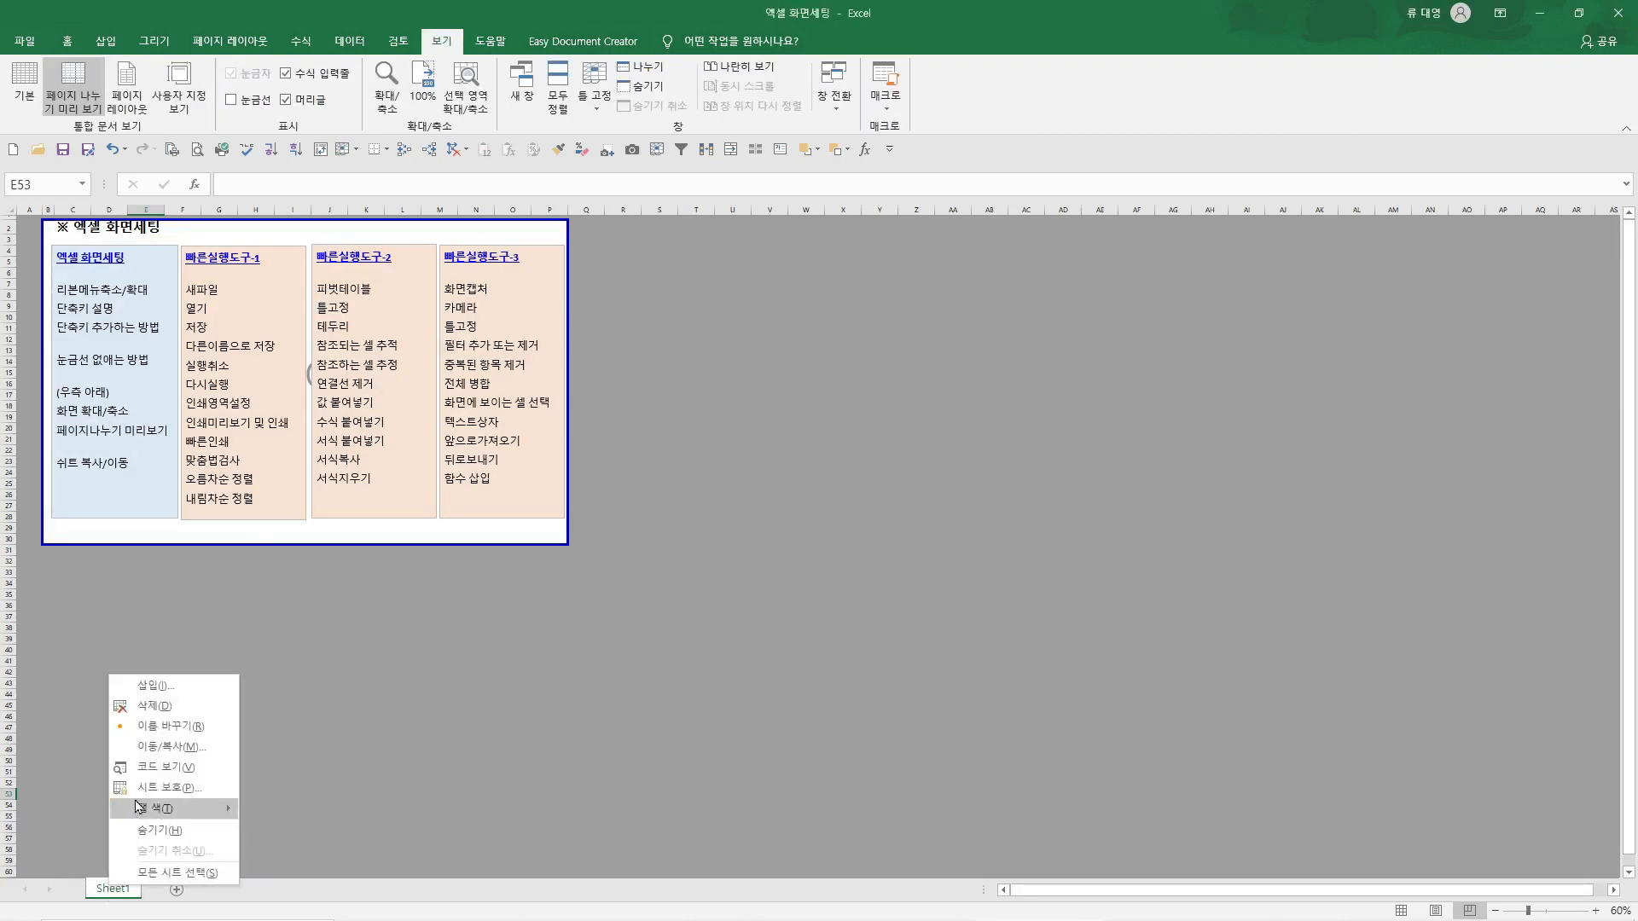
pyautogui.click(162, 747)
pyautogui.click(56, 827)
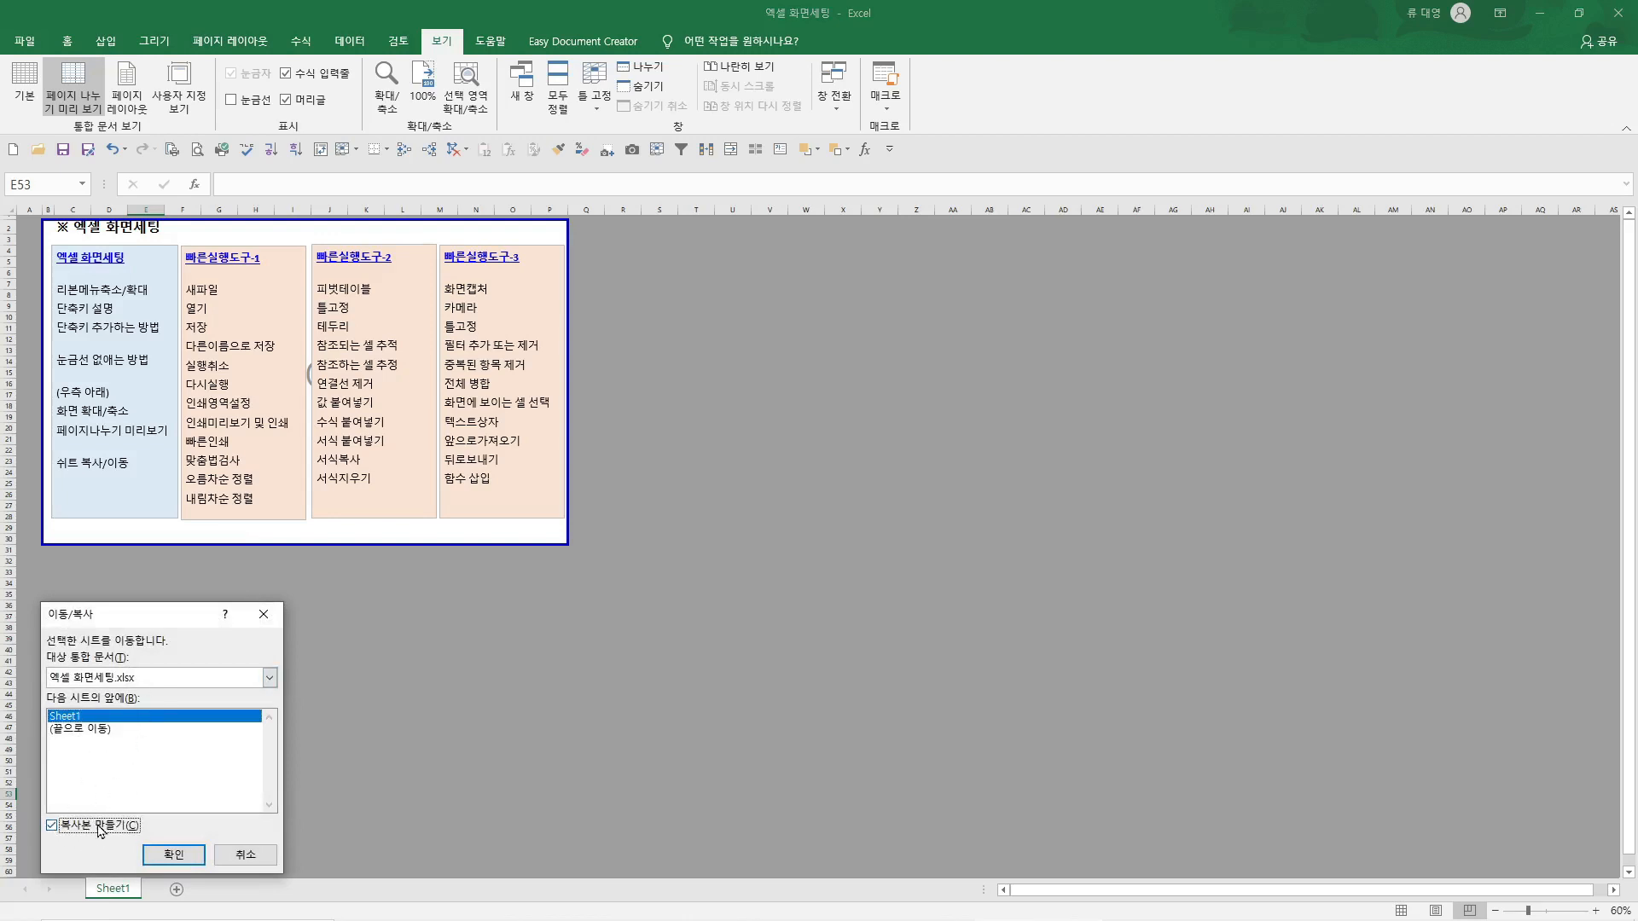
pyautogui.click(150, 680)
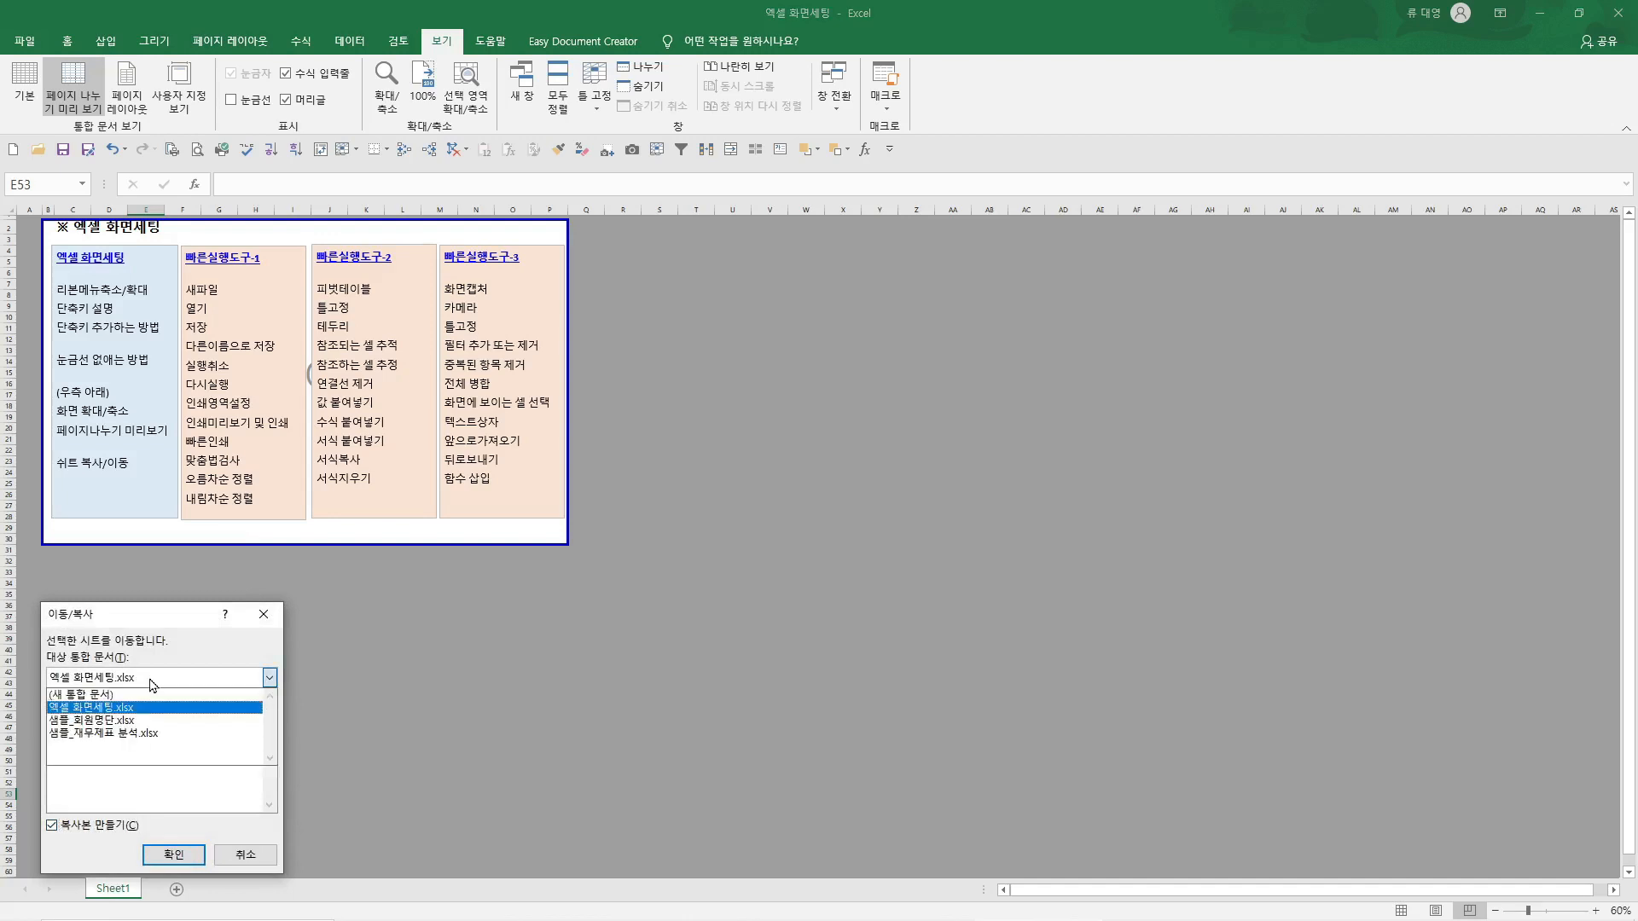
pyautogui.click(132, 724)
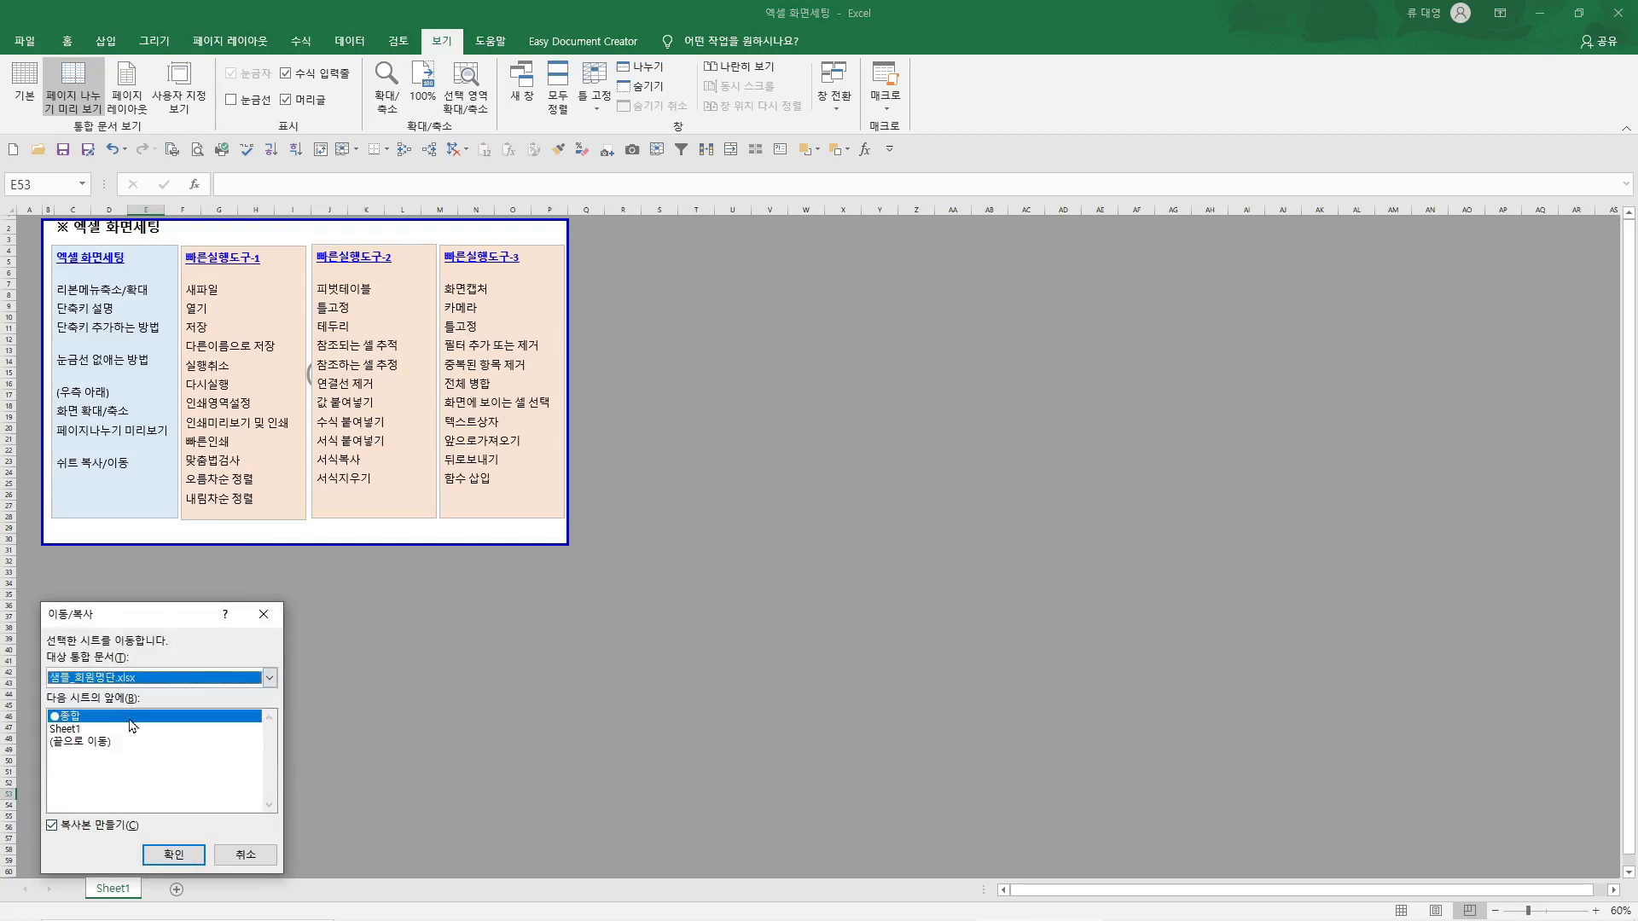
pyautogui.click(169, 856)
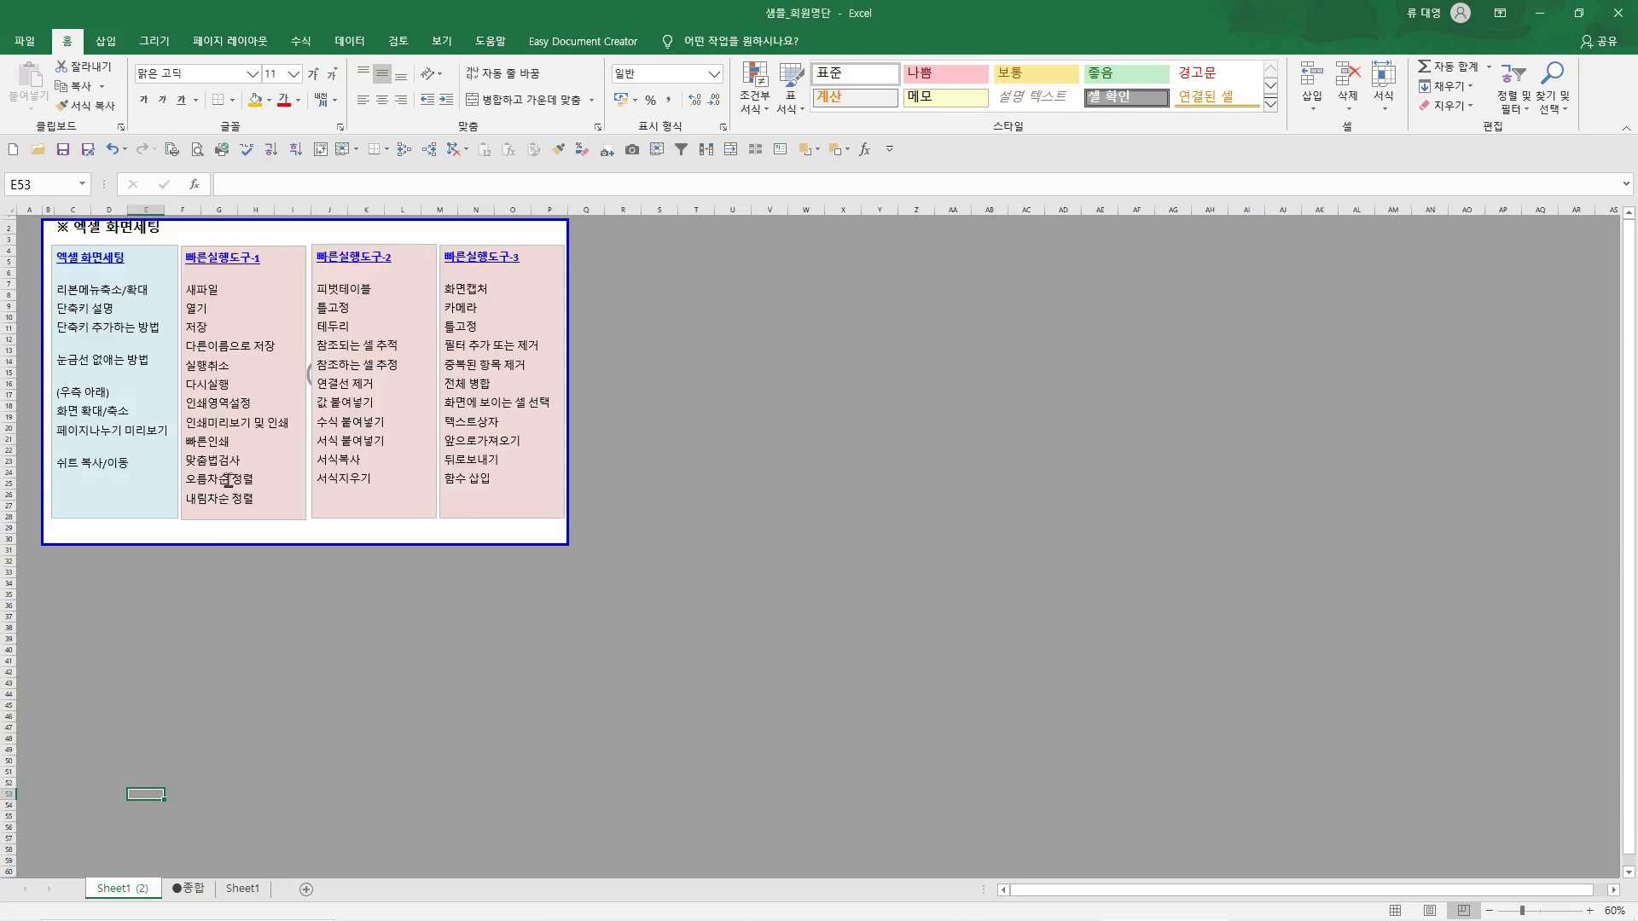
# Compare the ●종합 sheet with the copied sheet, and return to the 엑셀 화면세팅 workbook
pyautogui.click(192, 889)
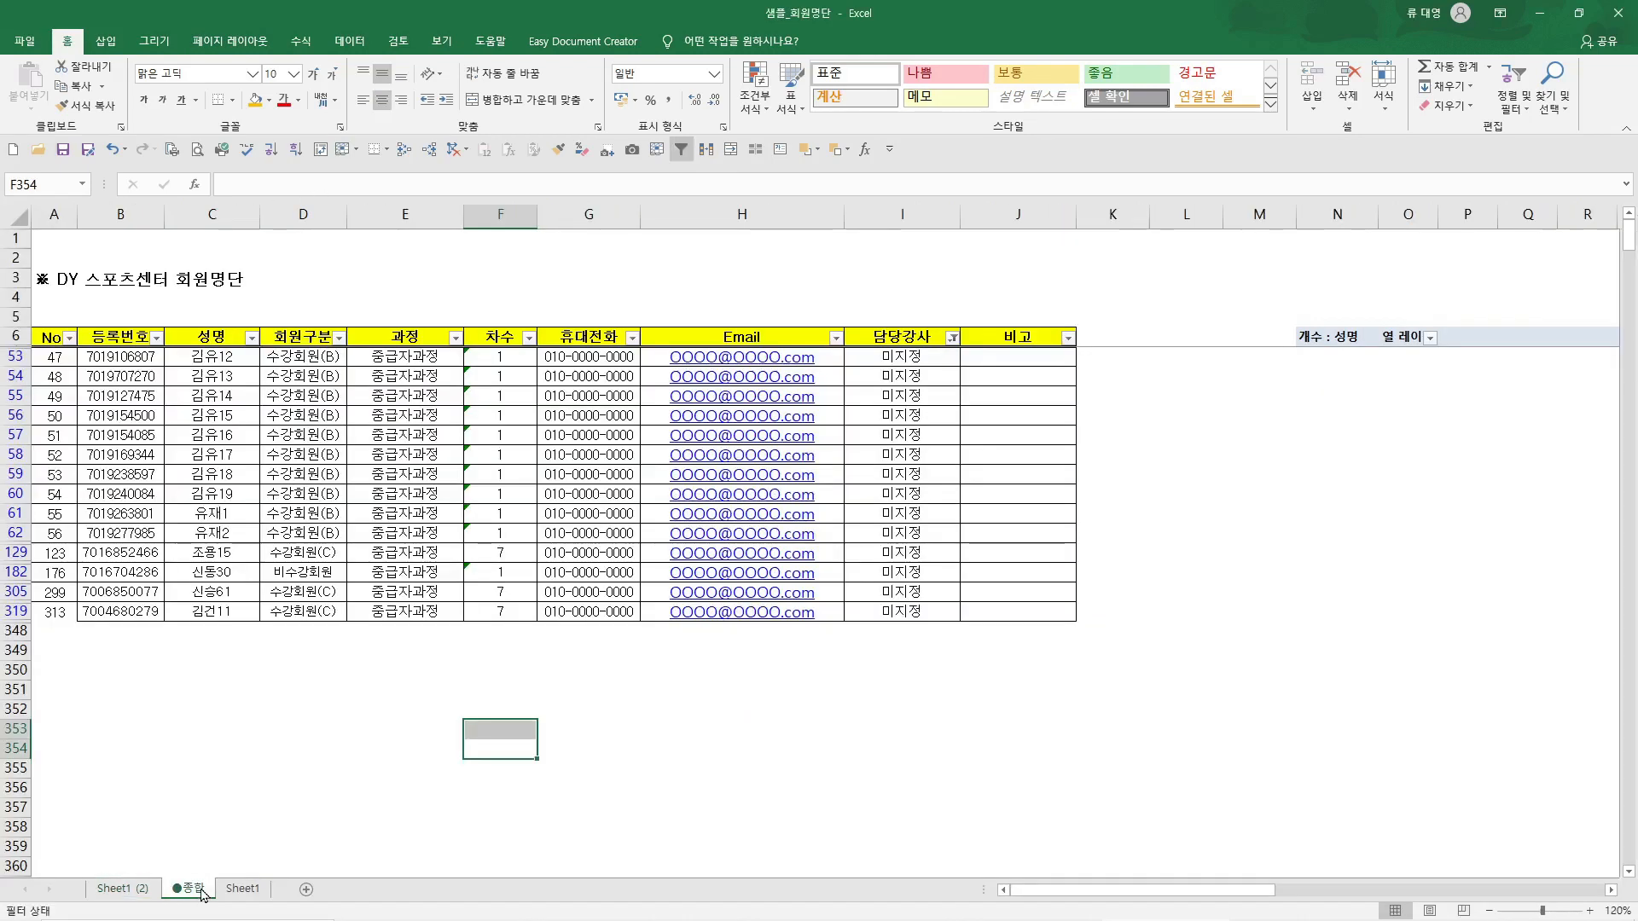
pyautogui.click(126, 889)
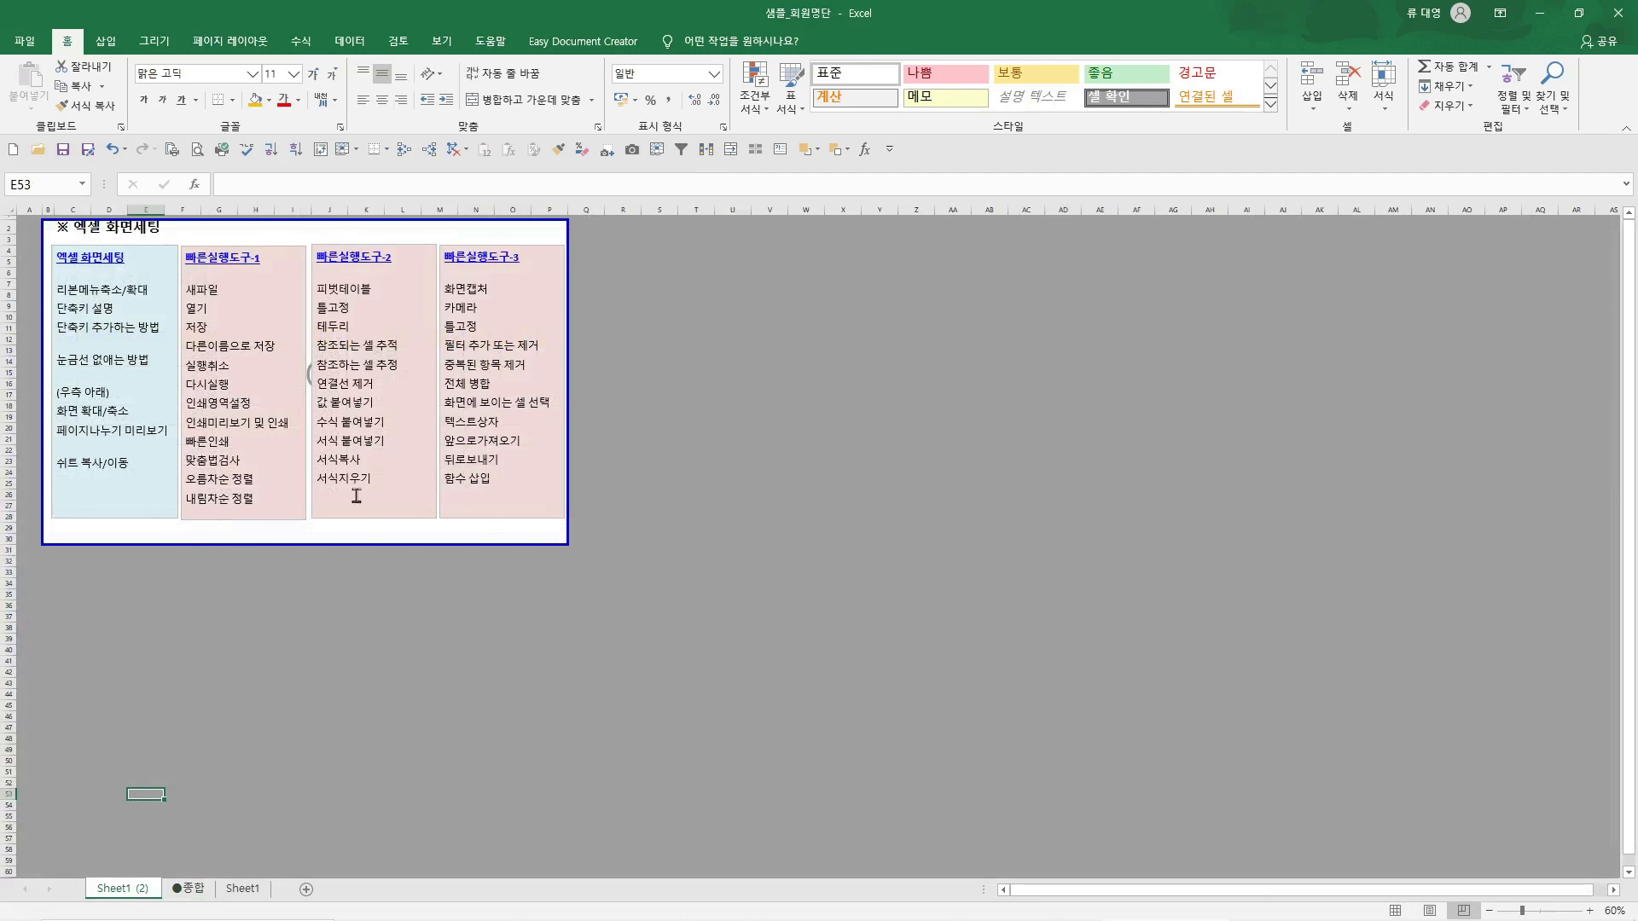
pyautogui.hotkey('alt', 'Tab')
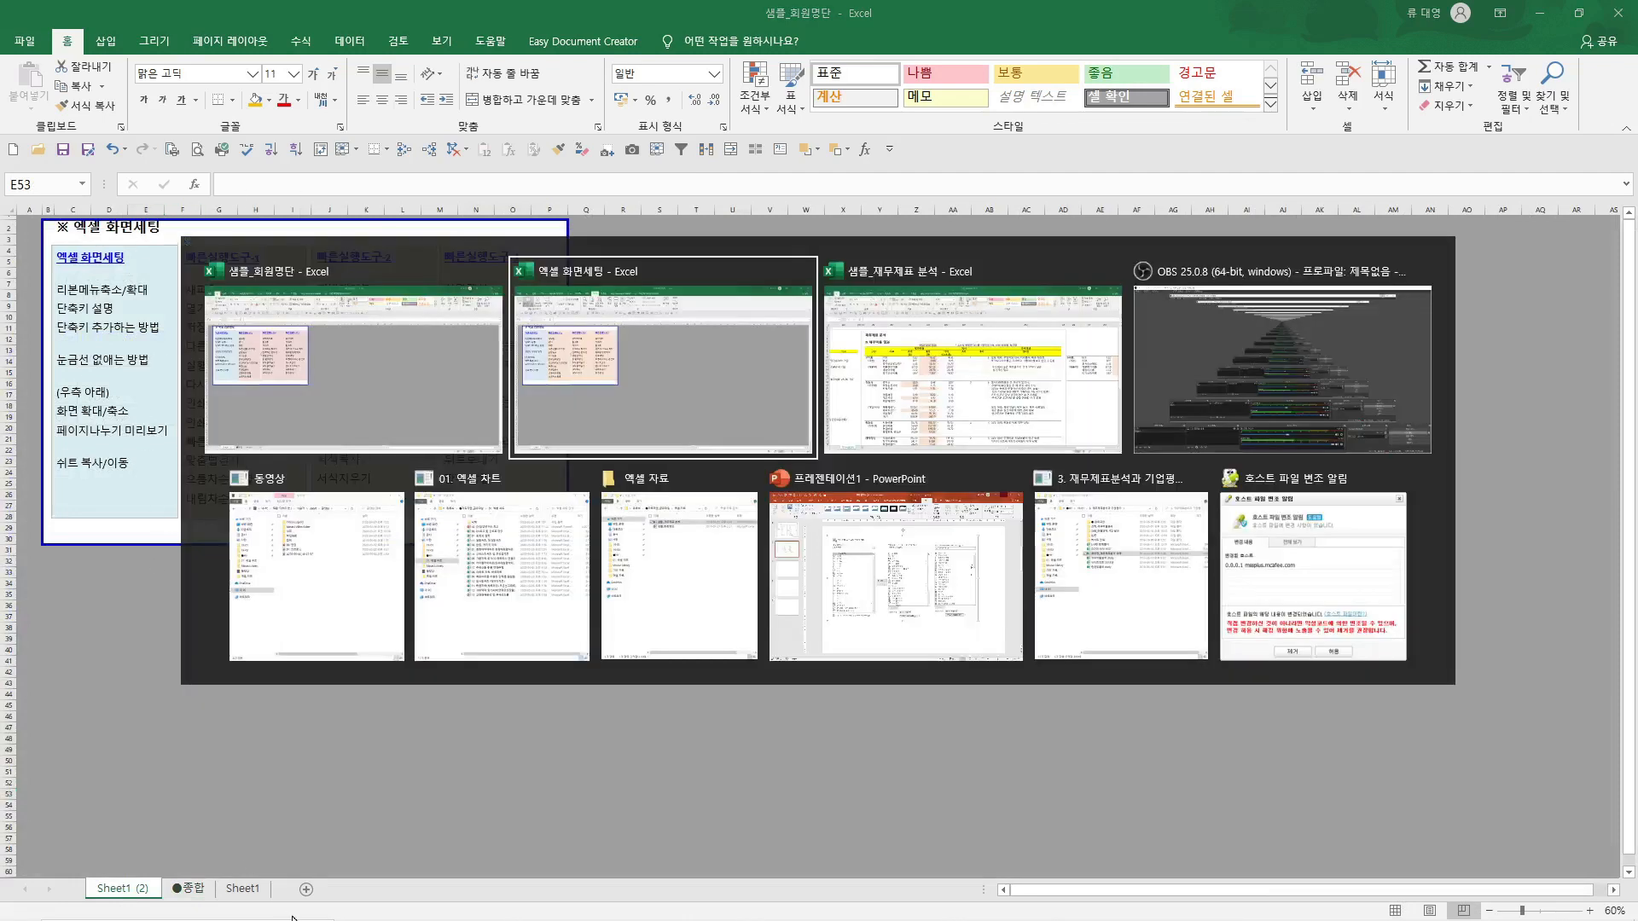
pyautogui.click(257, 661)
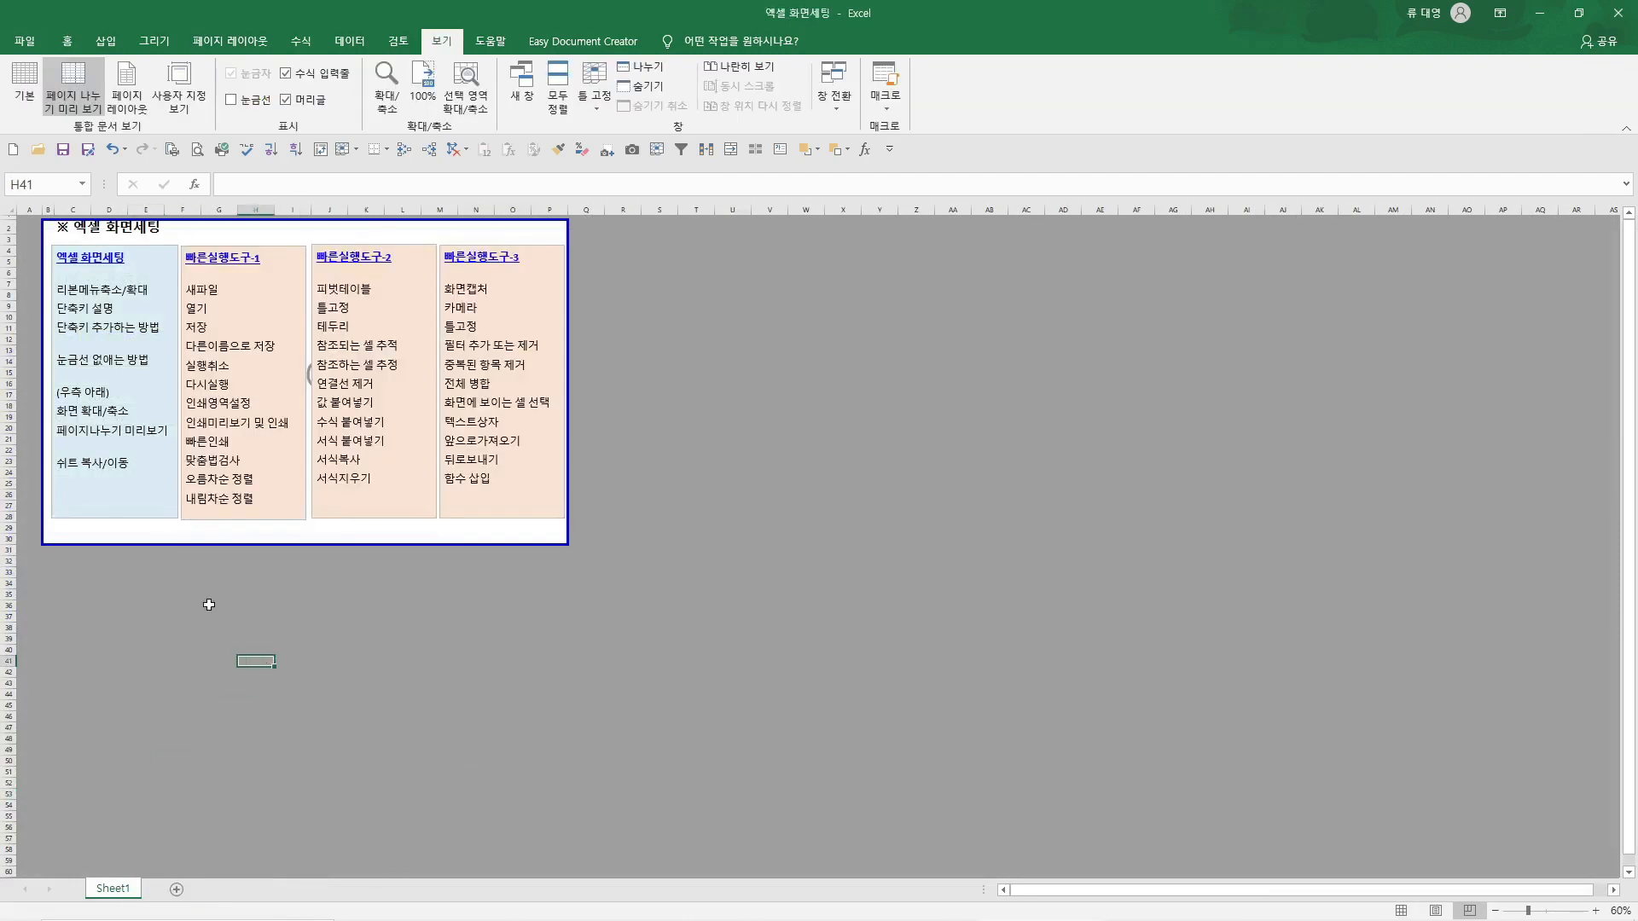
pyautogui.click(916, 629)
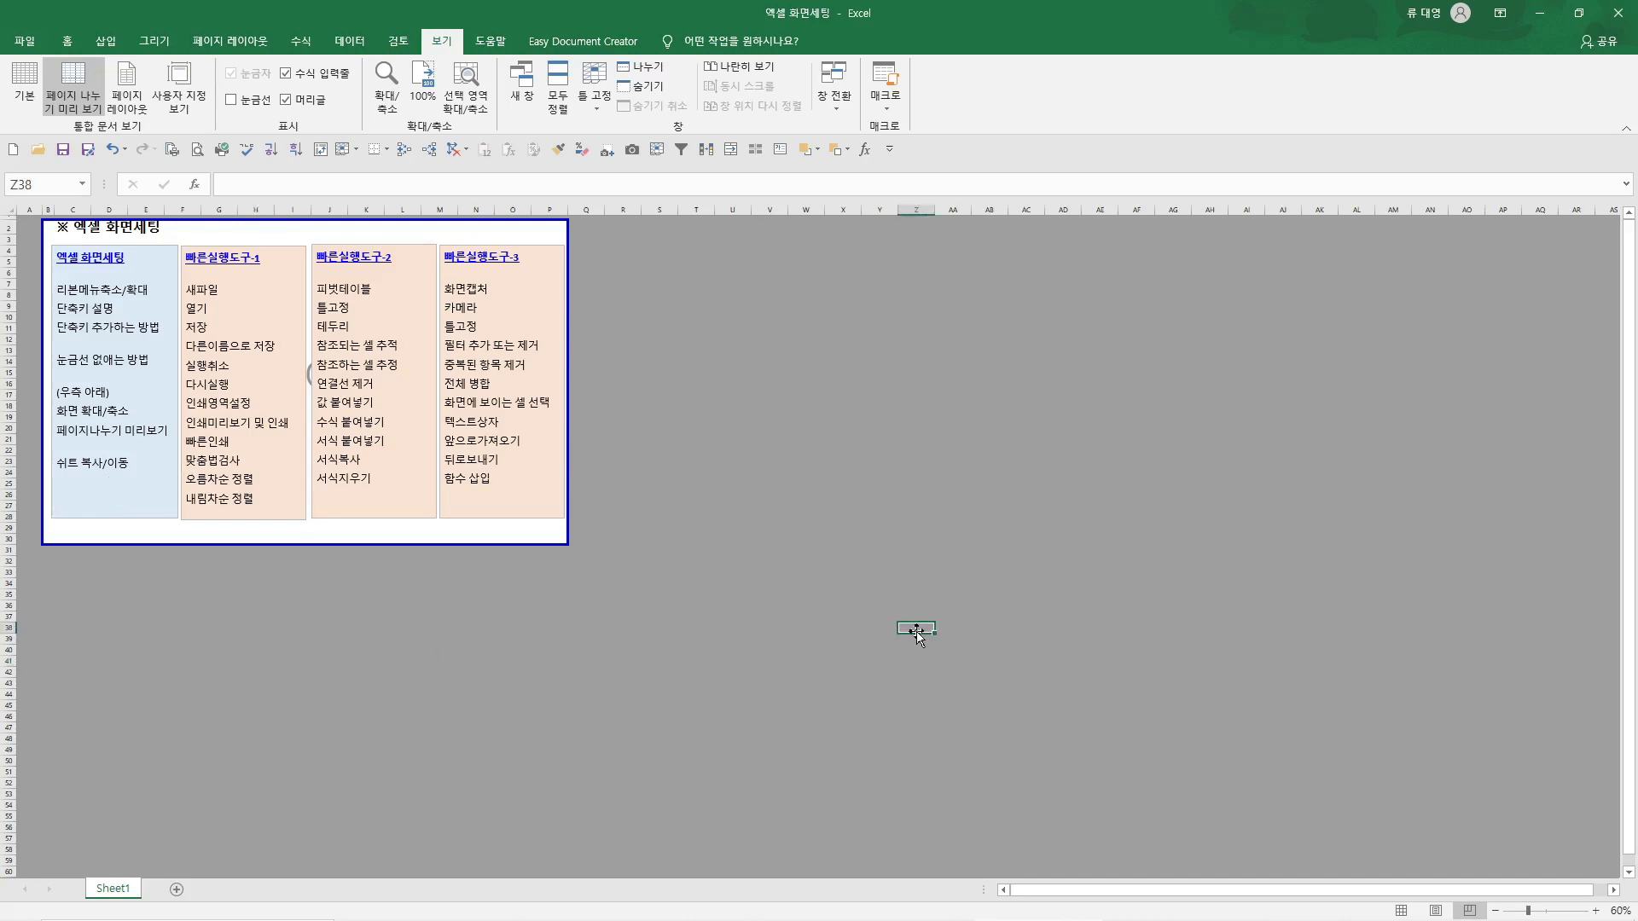
pyautogui.click(1544, 737)
# Set the sheet zoom to 120% with all four list boxes in view, and select cell Q8
pyautogui.click(1591, 911)
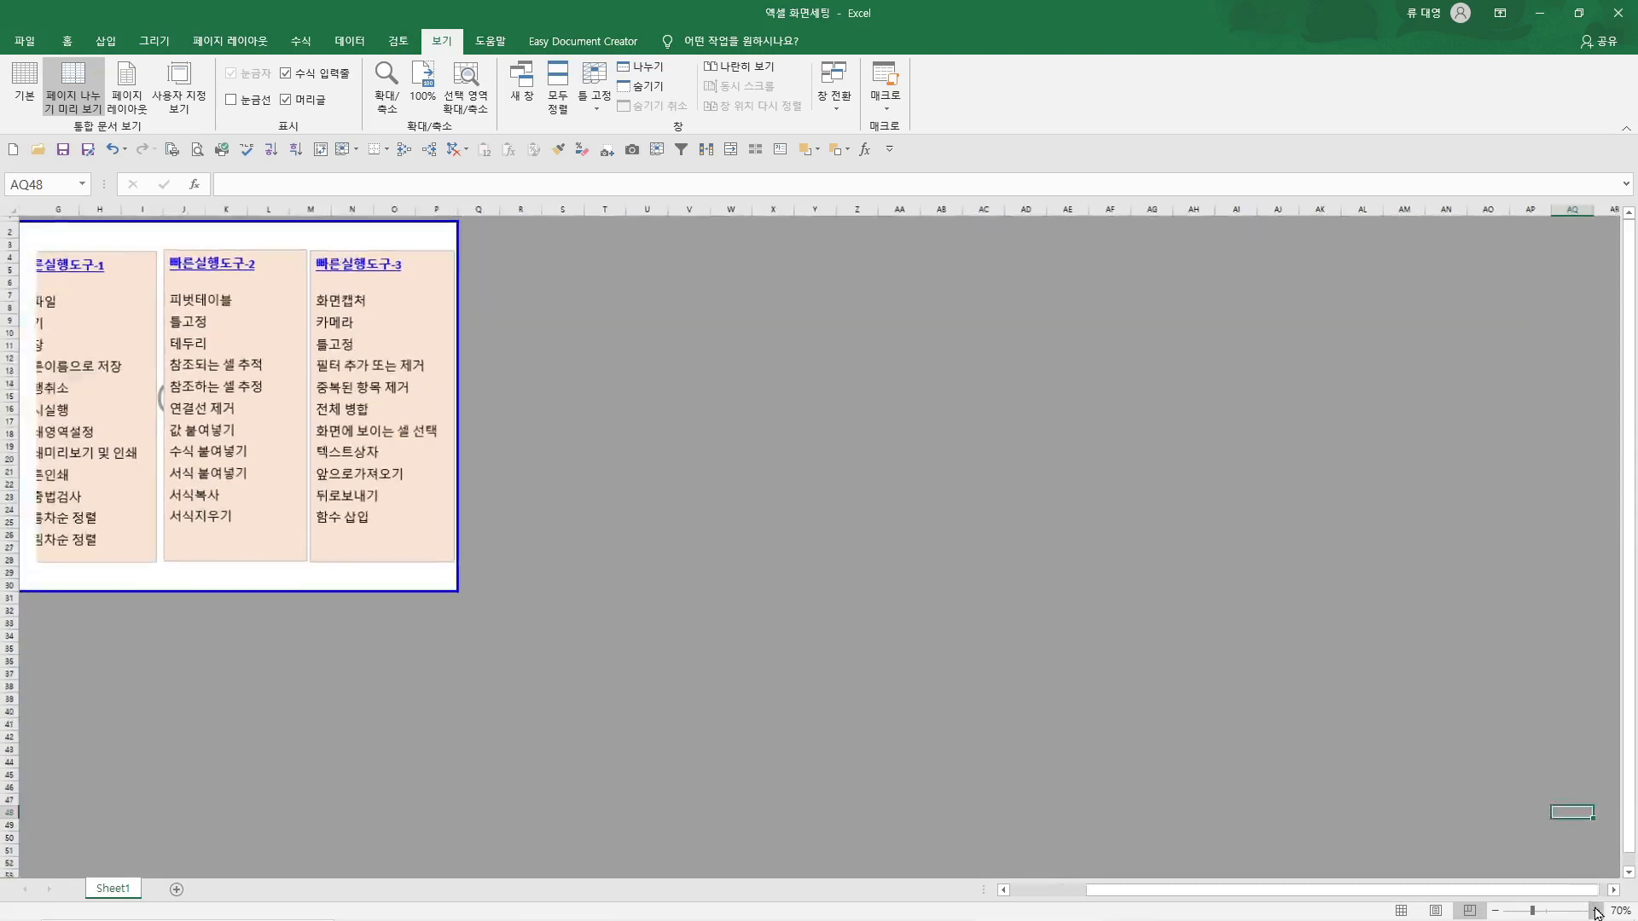
pyautogui.click(1592, 911)
pyautogui.click(1591, 911)
pyautogui.moveTo(1557, 888); pyautogui.dragTo(1146, 908)
pyautogui.click(1590, 911)
pyautogui.click(1590, 911)
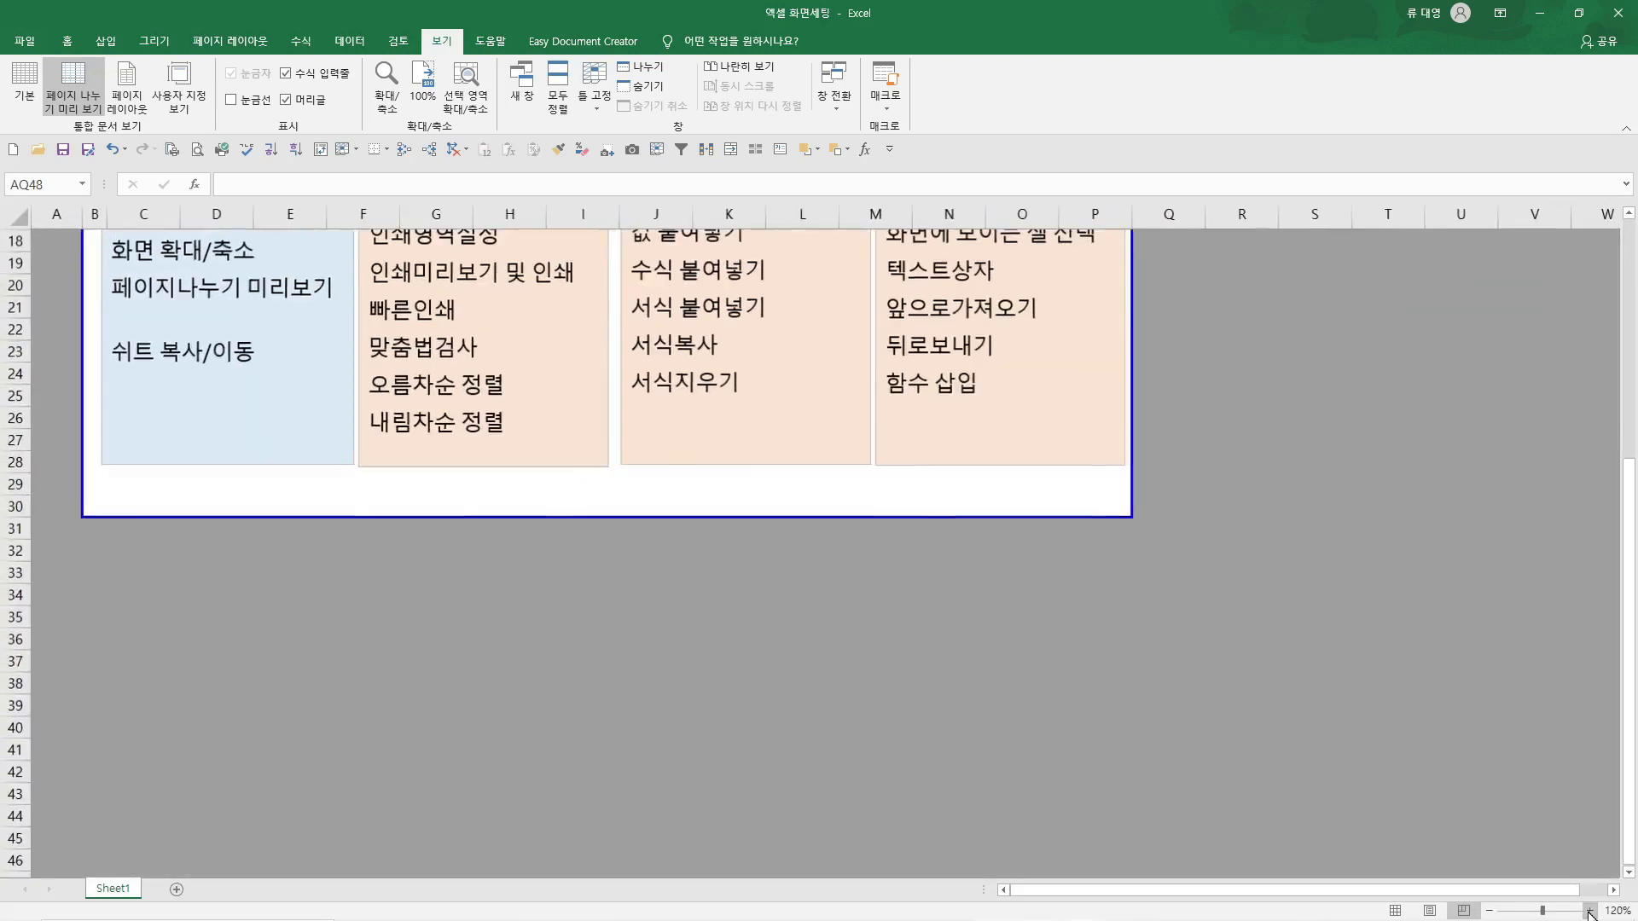
pyautogui.click(1590, 910)
pyautogui.scroll(6, 926, 638)
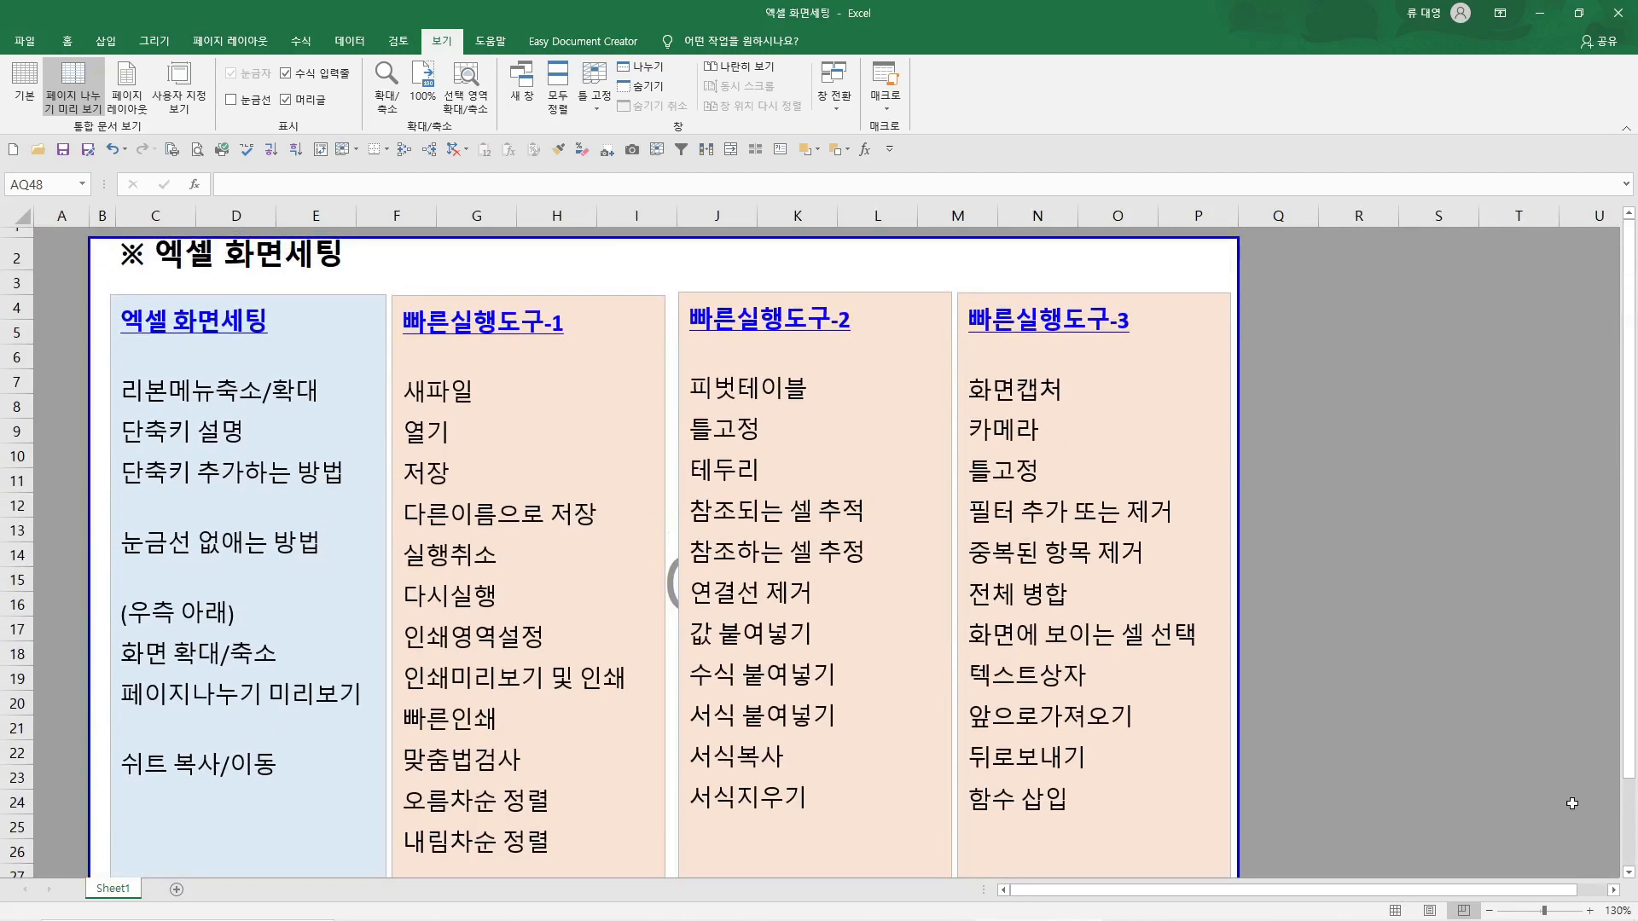
pyautogui.click(1490, 911)
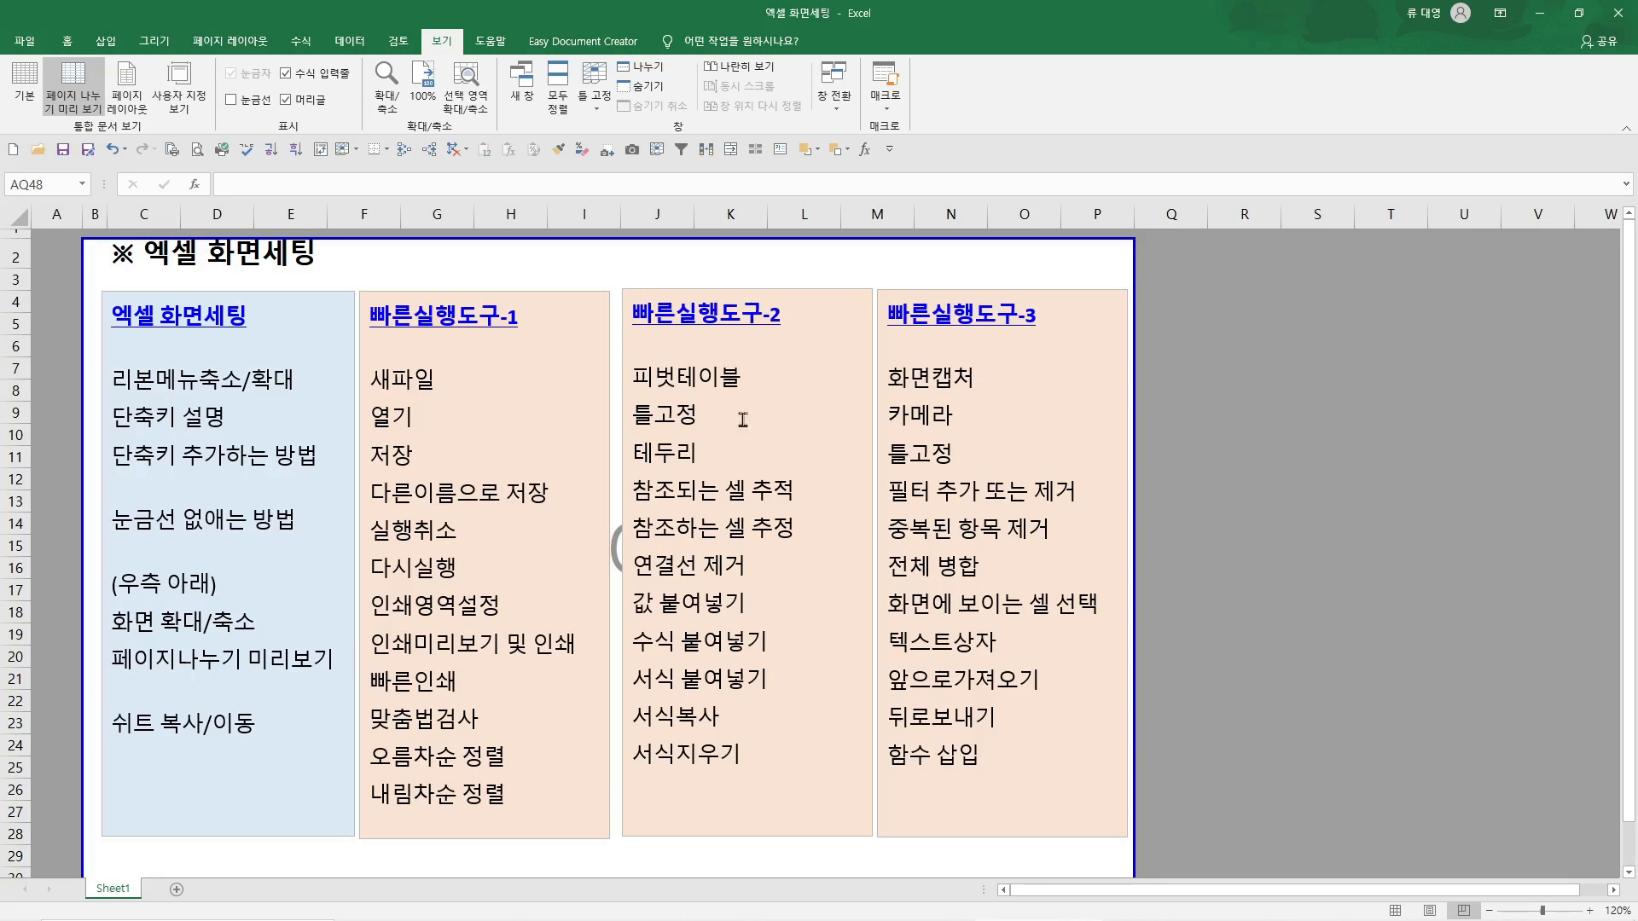
pyautogui.click(1175, 395)
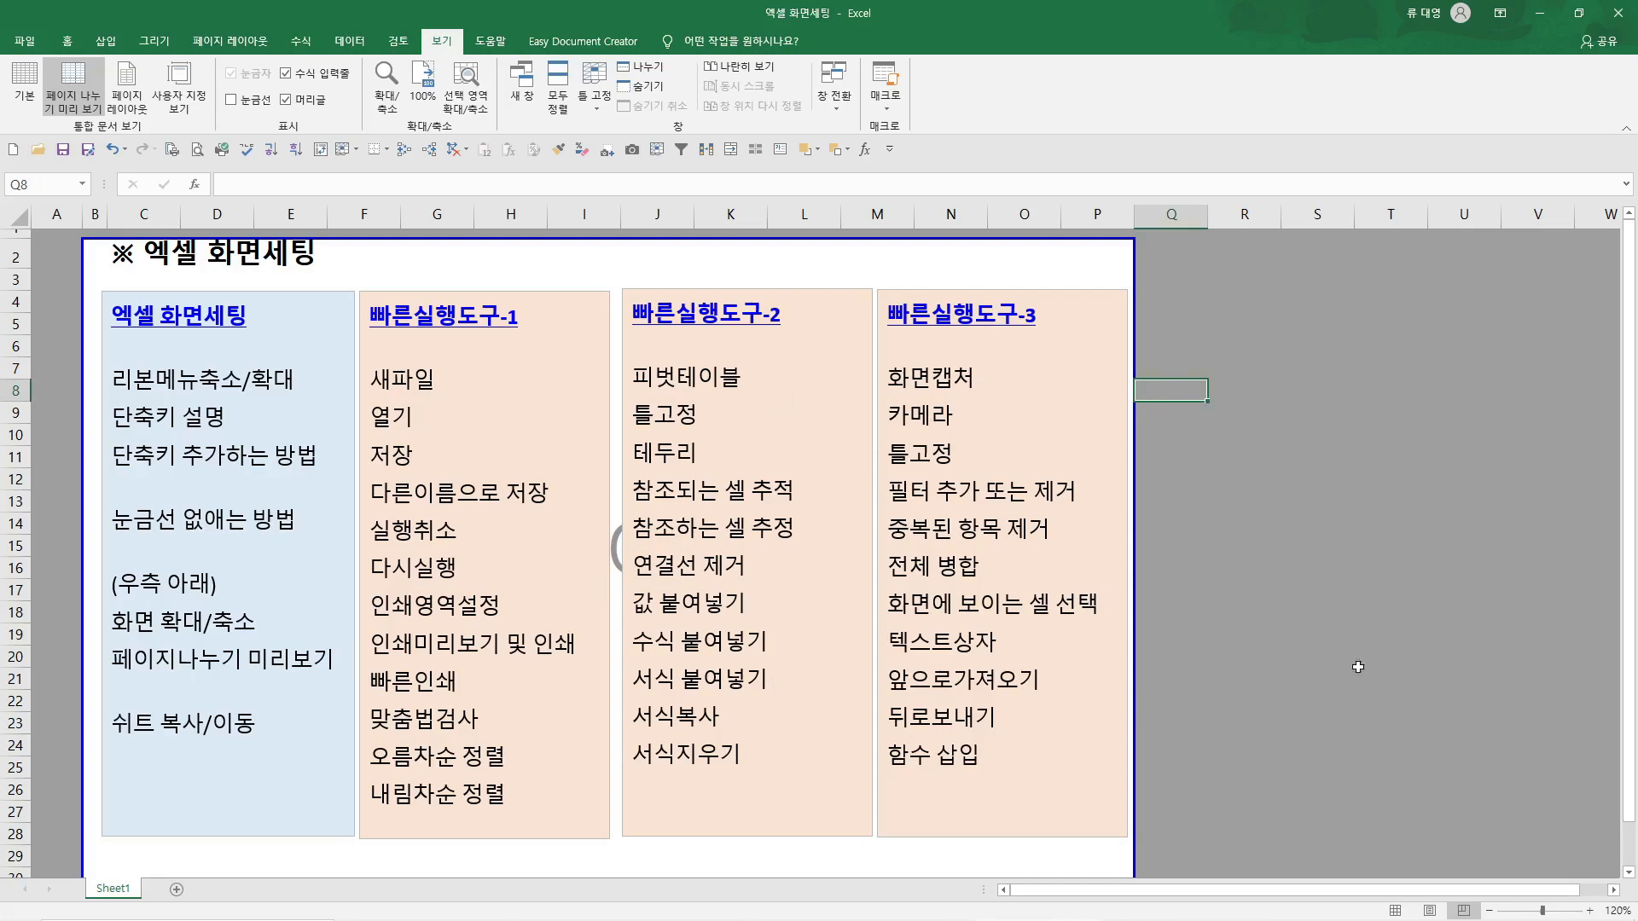